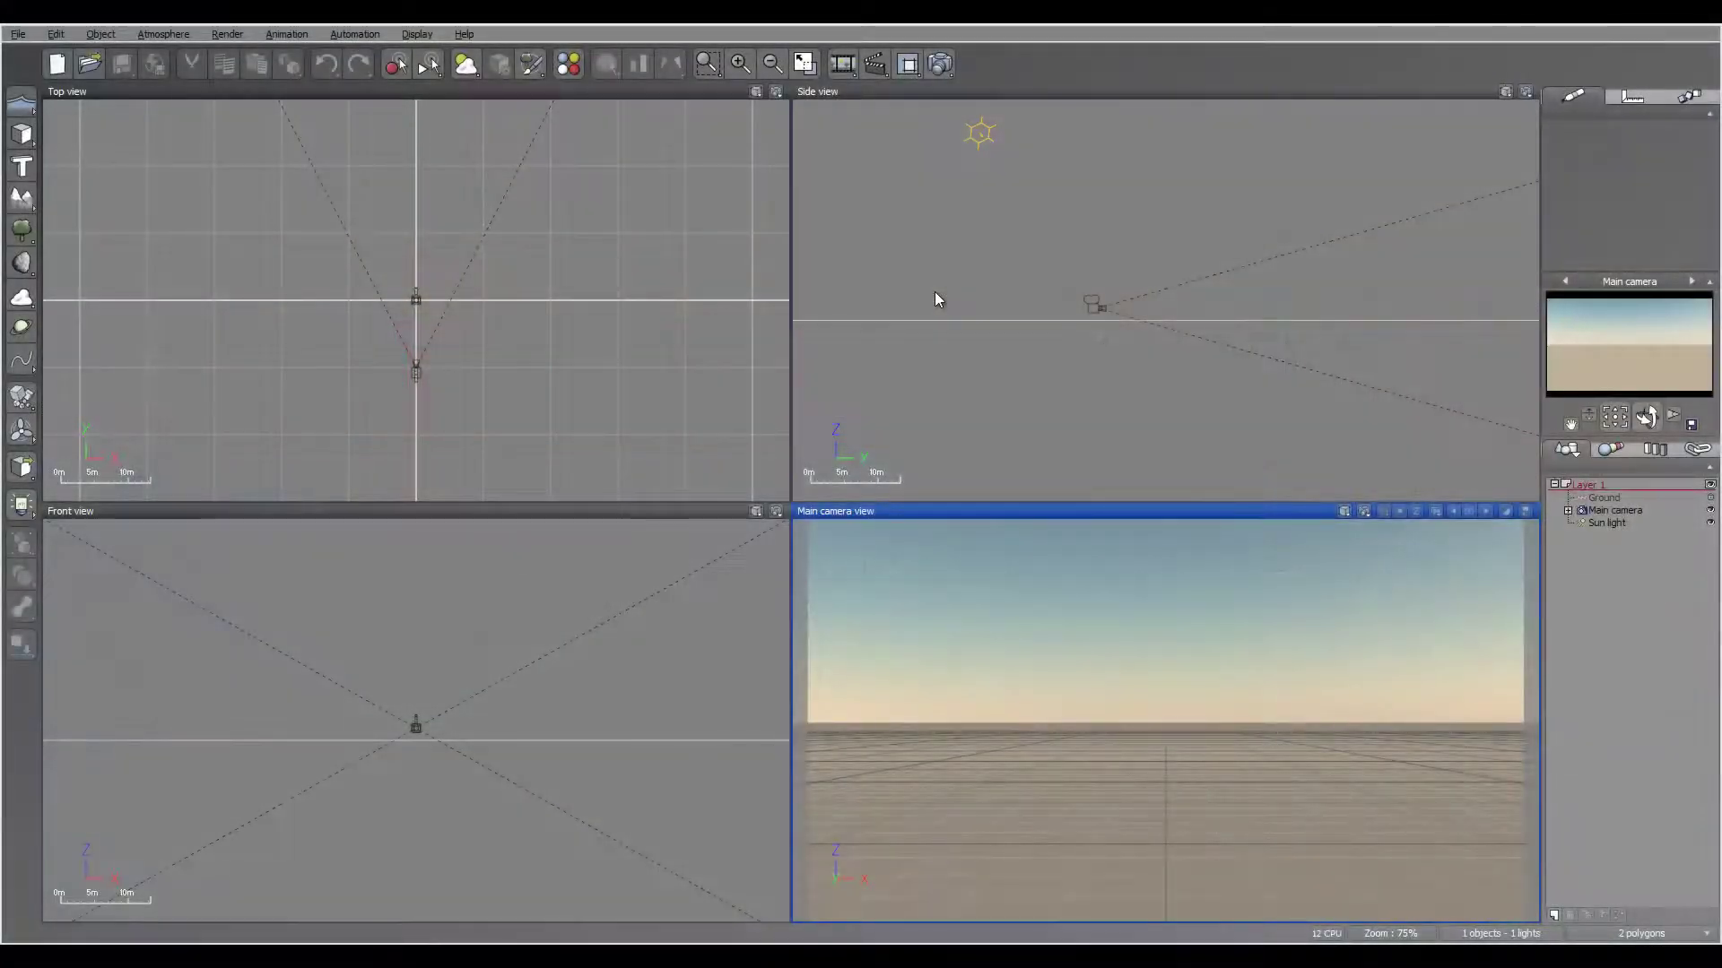
Step: Add a terrain object to the scene
{"action": "right_click_drag", "start_coordinate": [1002, 269], "coordinate": [984, 315]}
{"action": "right_click_drag", "start_coordinate": [622, 285], "coordinate": [526, 307]}
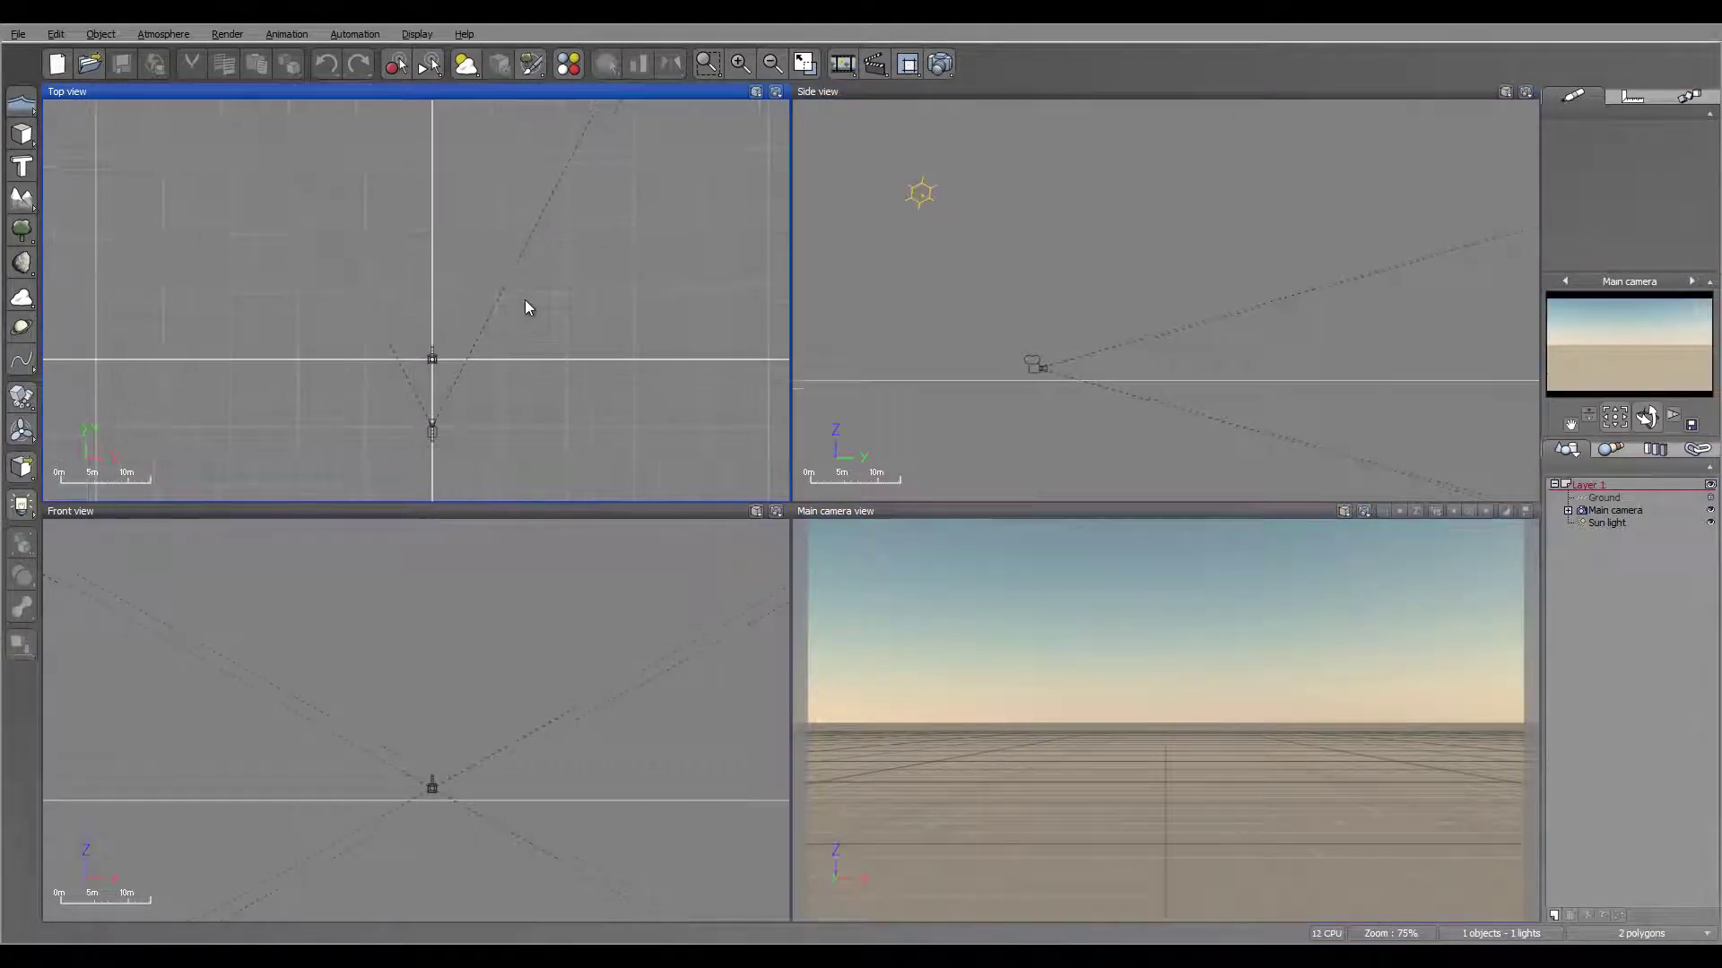
{"action": "left_click", "coordinate": [23, 199]}
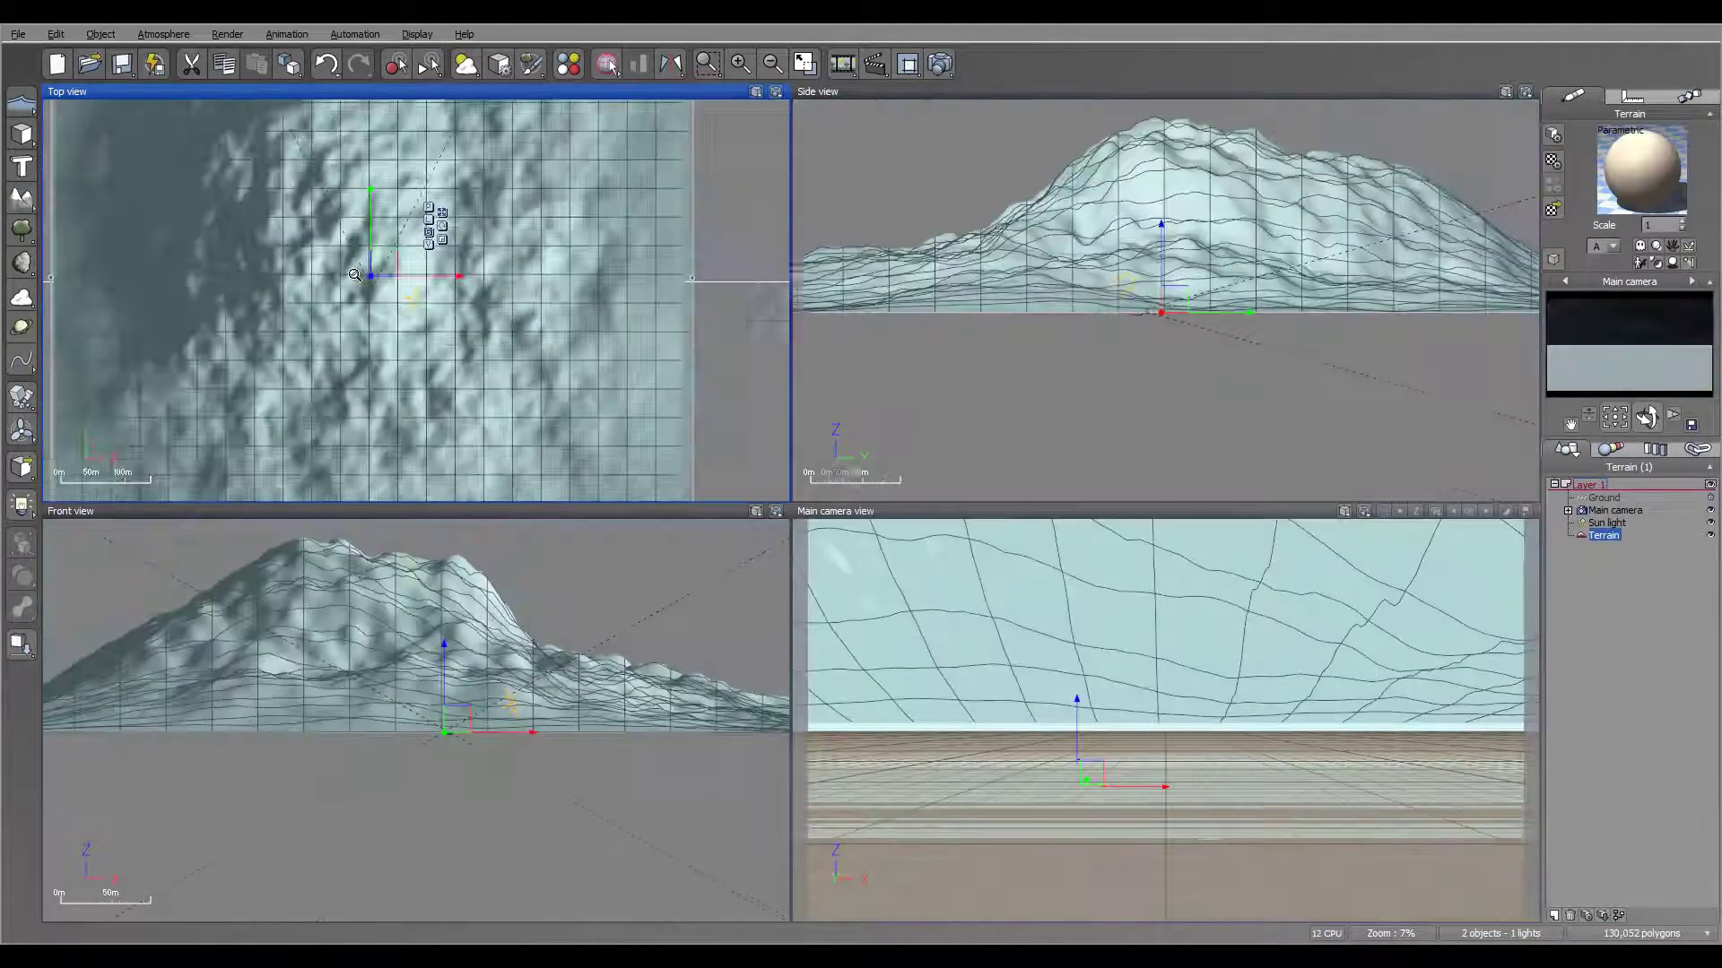
{"action": "scroll", "coordinate": [354, 275], "scroll_direction": "down", "scroll_amount": 6}
{"action": "right_click_drag", "start_coordinate": [355, 274], "coordinate": [415, 325]}
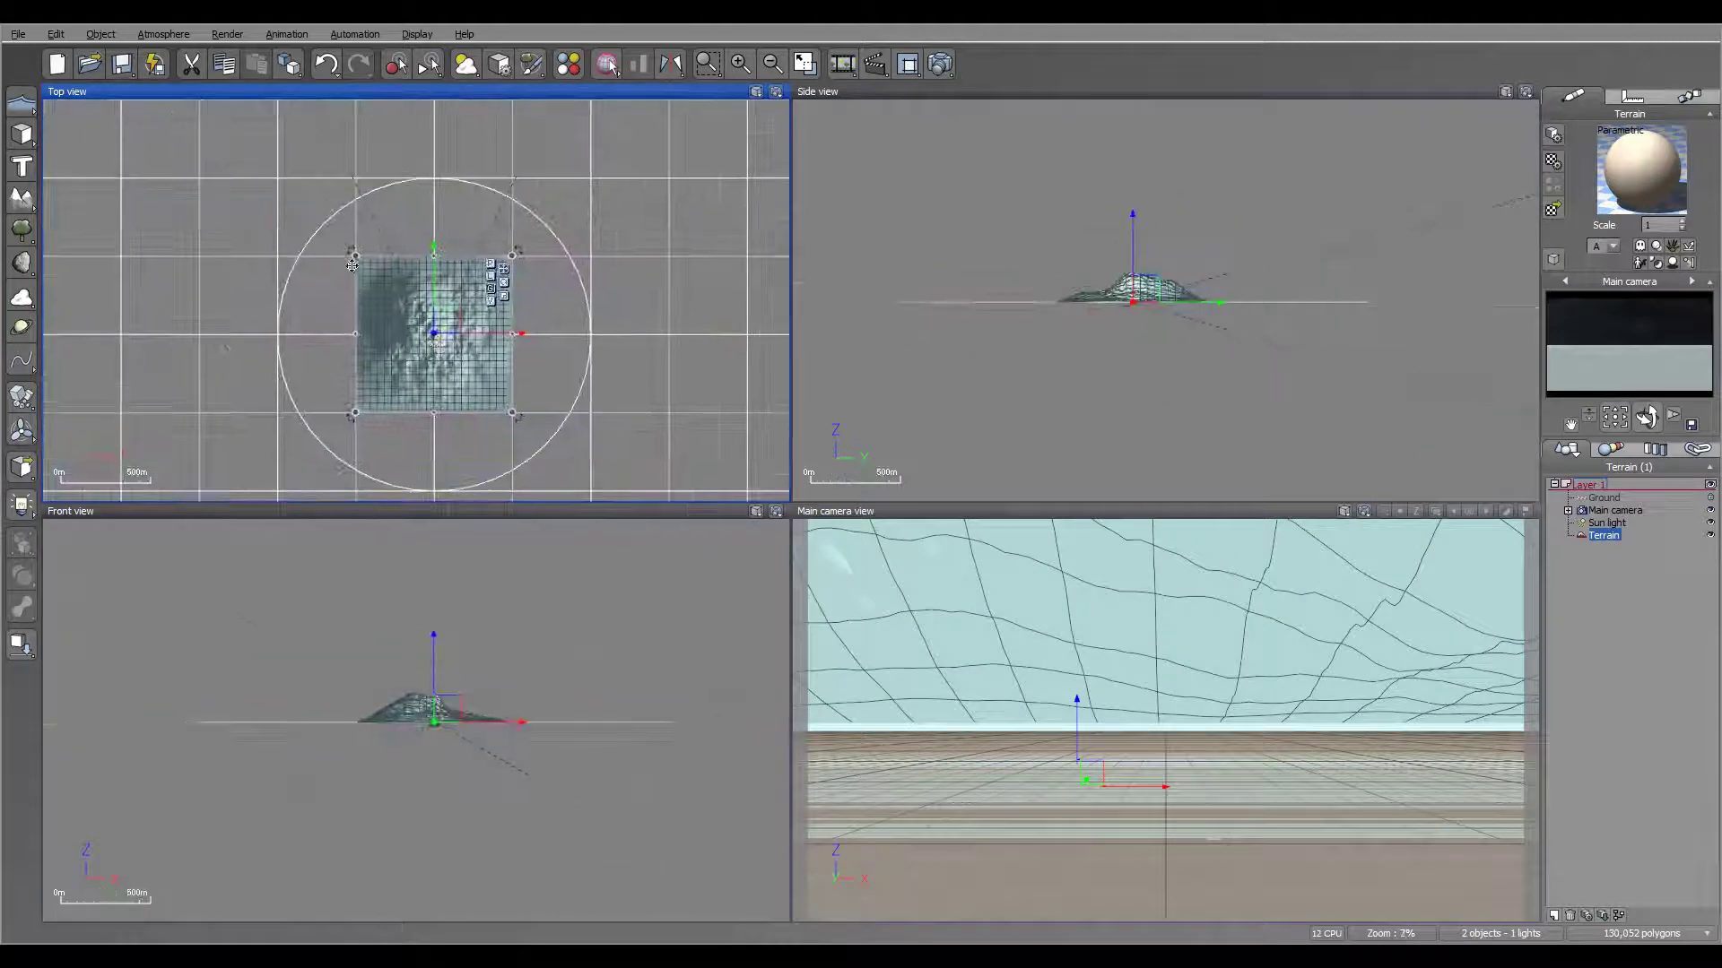
Step: Scale the new terrain down proportionally in two passes and nudge it slightly in the top view
{"action": "left_click_drag", "start_coordinate": [350, 256], "coordinate": [437, 311]}
{"action": "scroll", "coordinate": [441, 325], "scroll_direction": "up", "scroll_amount": 6}
{"action": "scroll", "coordinate": [441, 325], "scroll_direction": "up", "scroll_amount": 3}
{"action": "right_click_drag", "start_coordinate": [565, 284], "coordinate": [644, 285]}
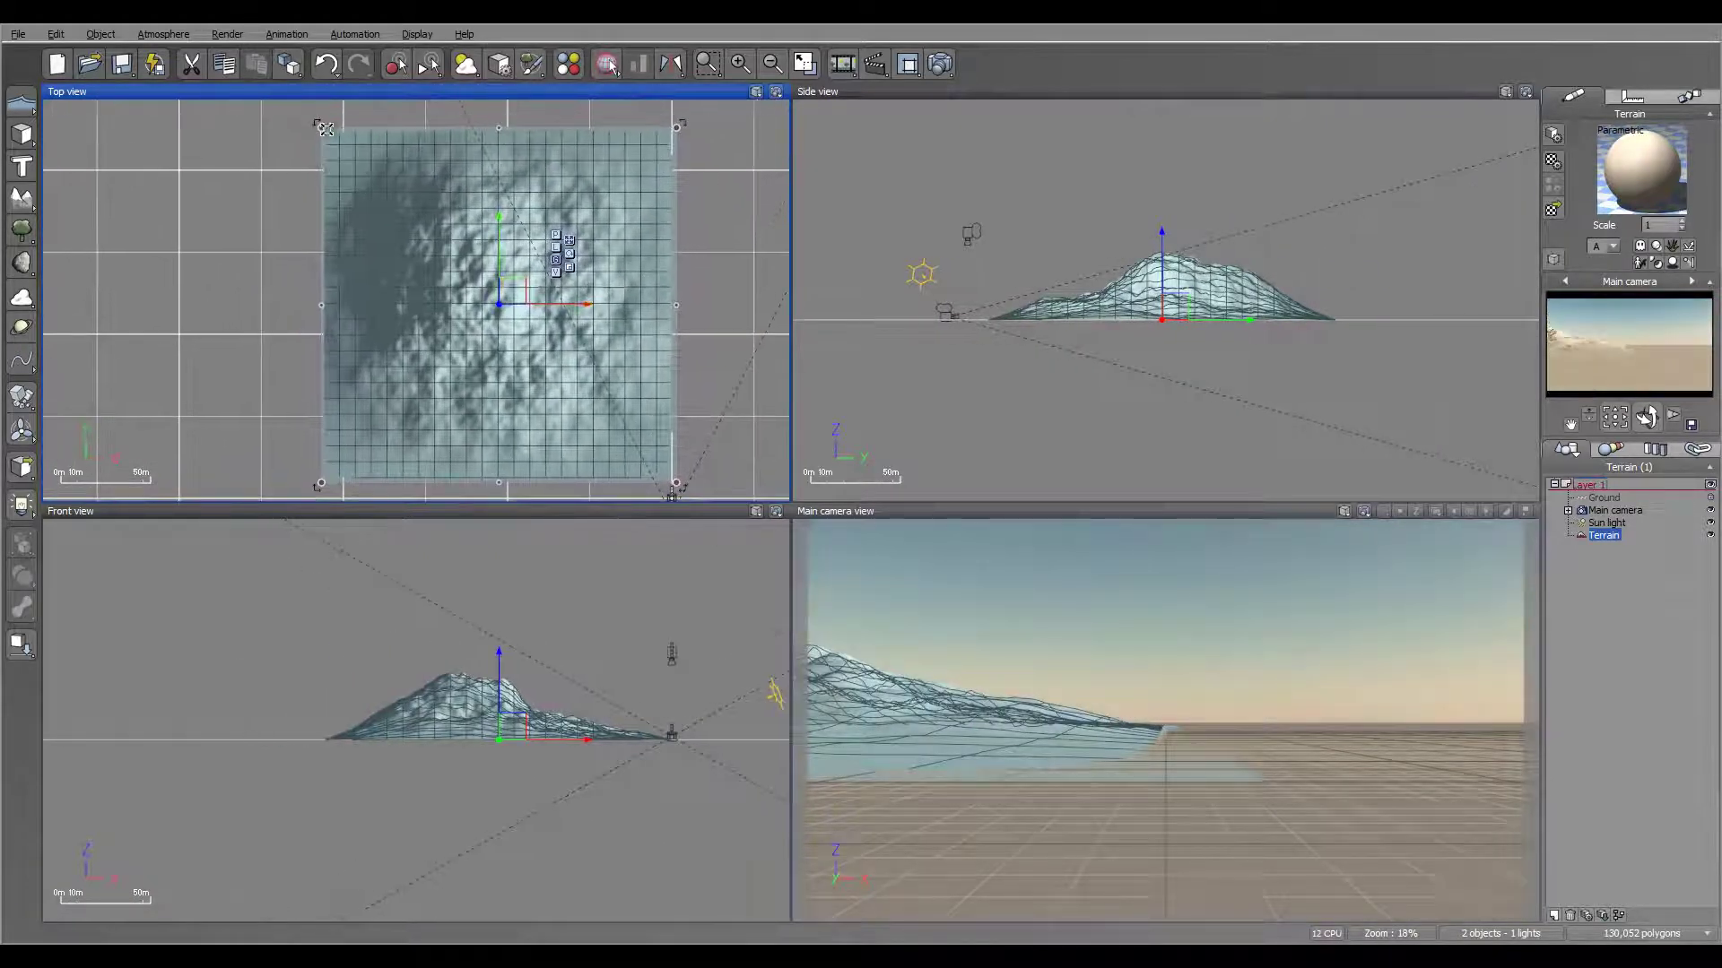
{"action": "left_click_drag", "start_coordinate": [329, 131], "coordinate": [377, 174]}
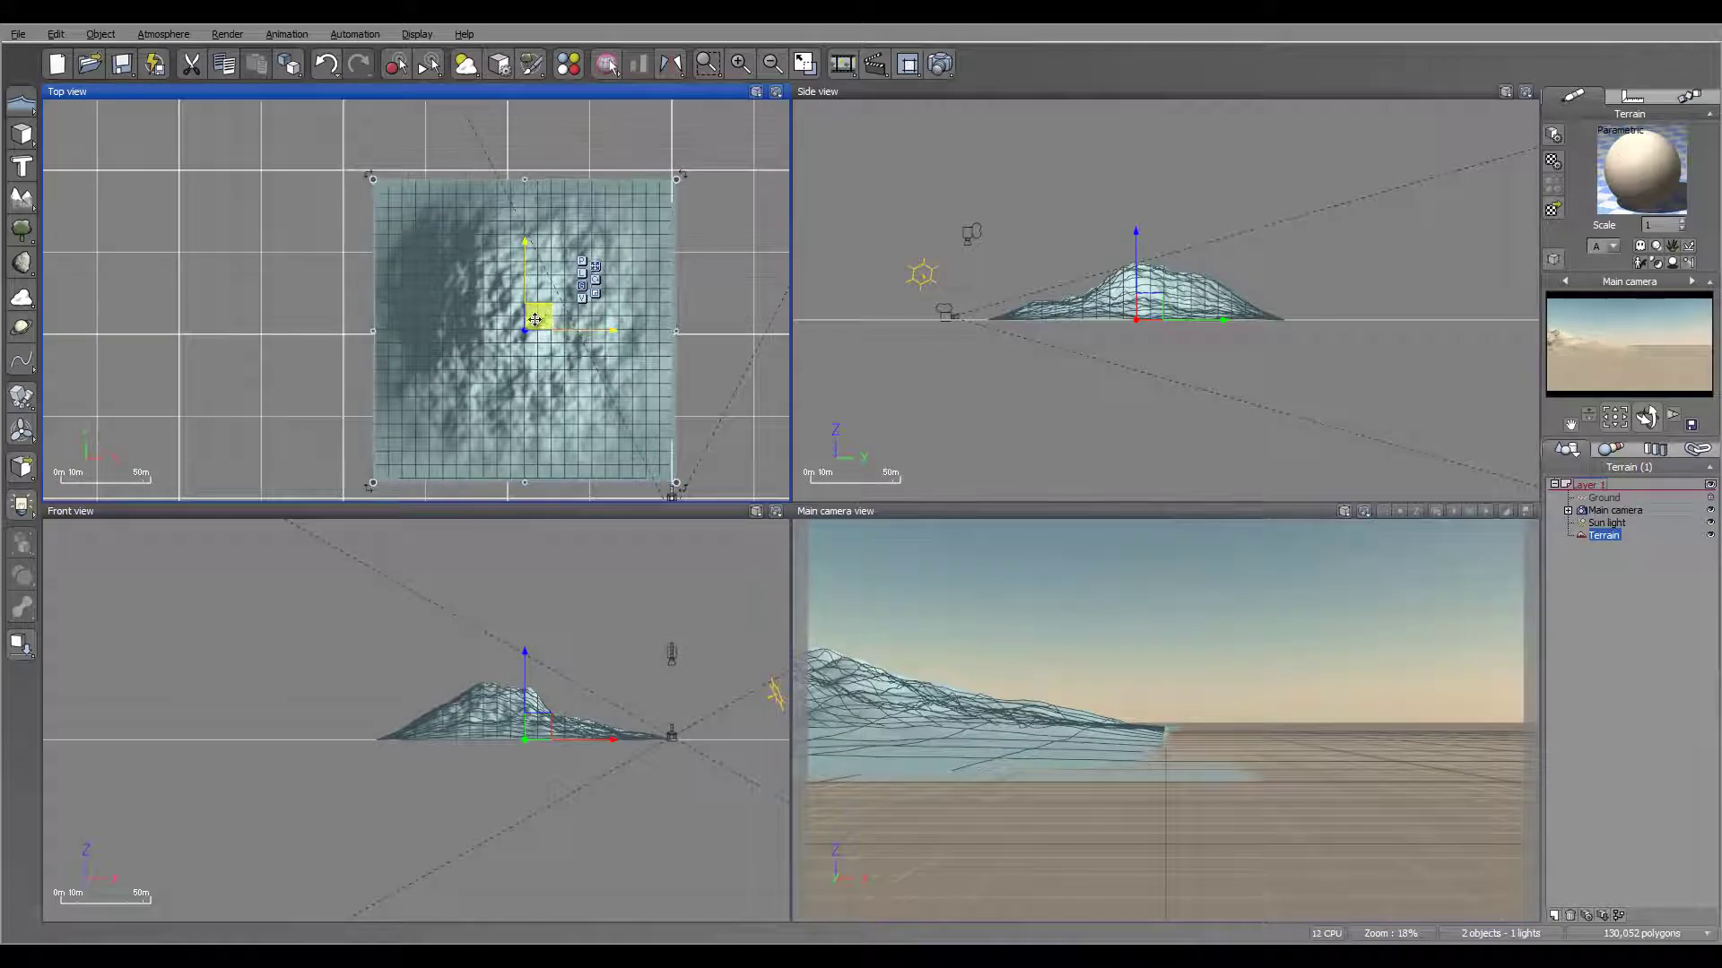
{"action": "left_click_drag", "start_coordinate": [527, 309], "coordinate": [526, 316]}
Step: Open the terrain for editing, reset it to a flat surface and raise its resolution to 2048x2048
{"action": "right_click_drag", "start_coordinate": [606, 328], "coordinate": [612, 257]}
{"action": "right_click", "coordinate": [523, 311]}
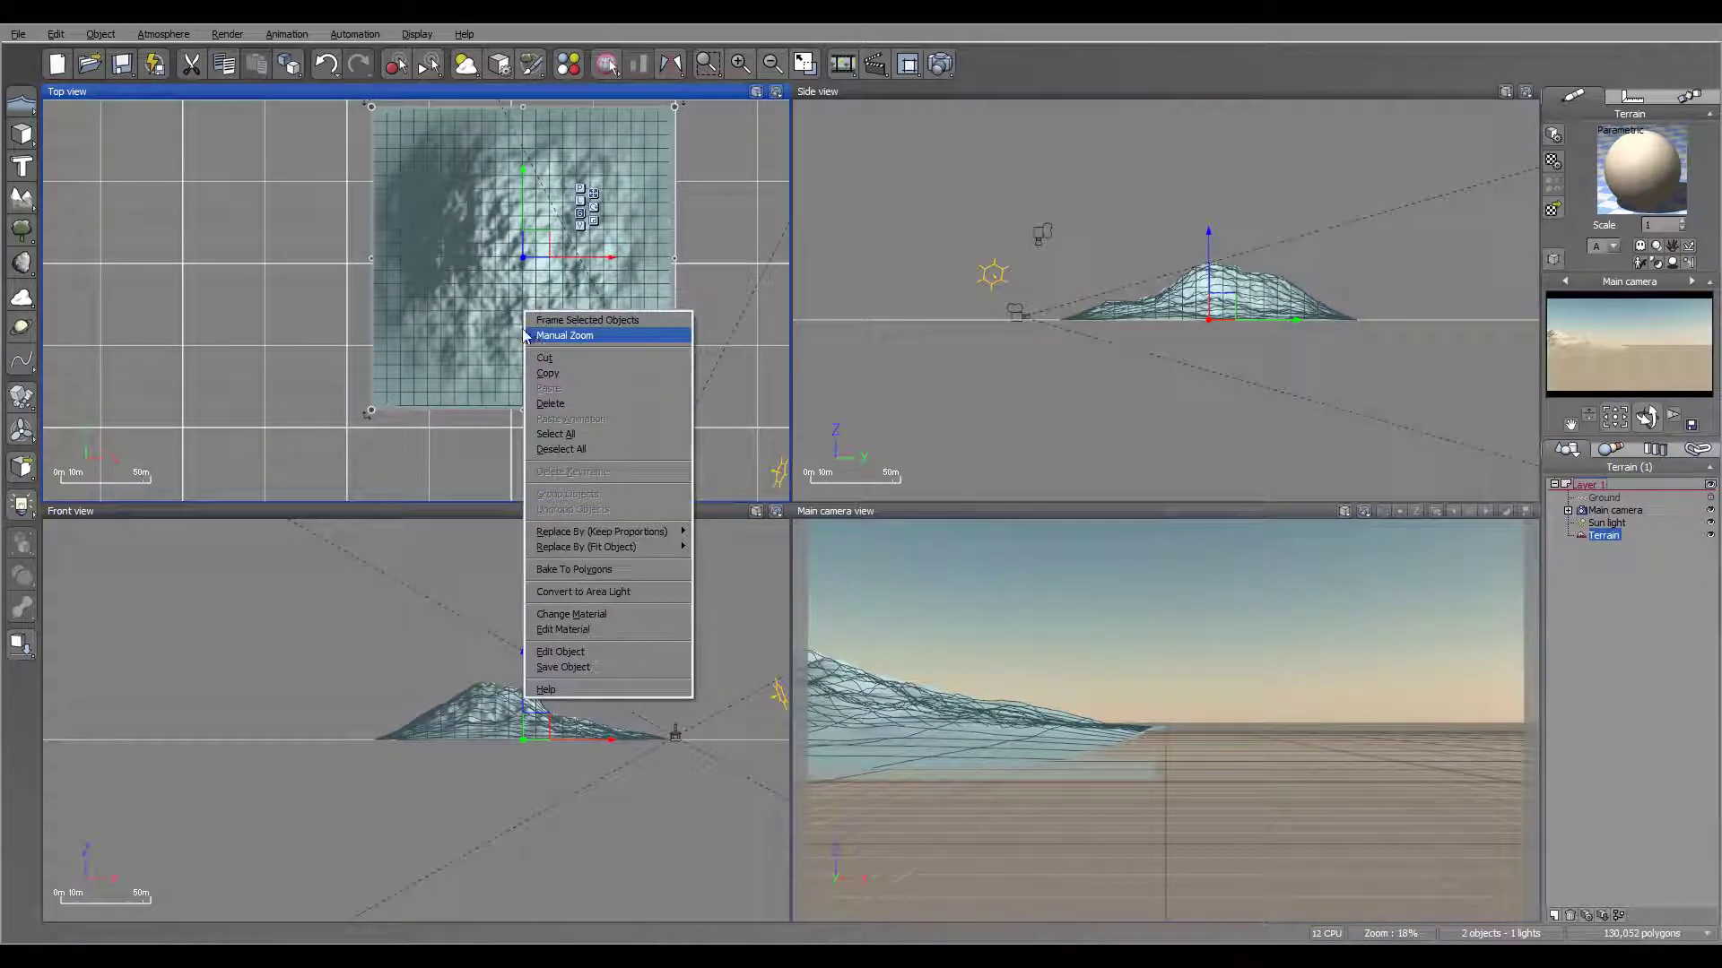
{"action": "left_click", "coordinate": [583, 654]}
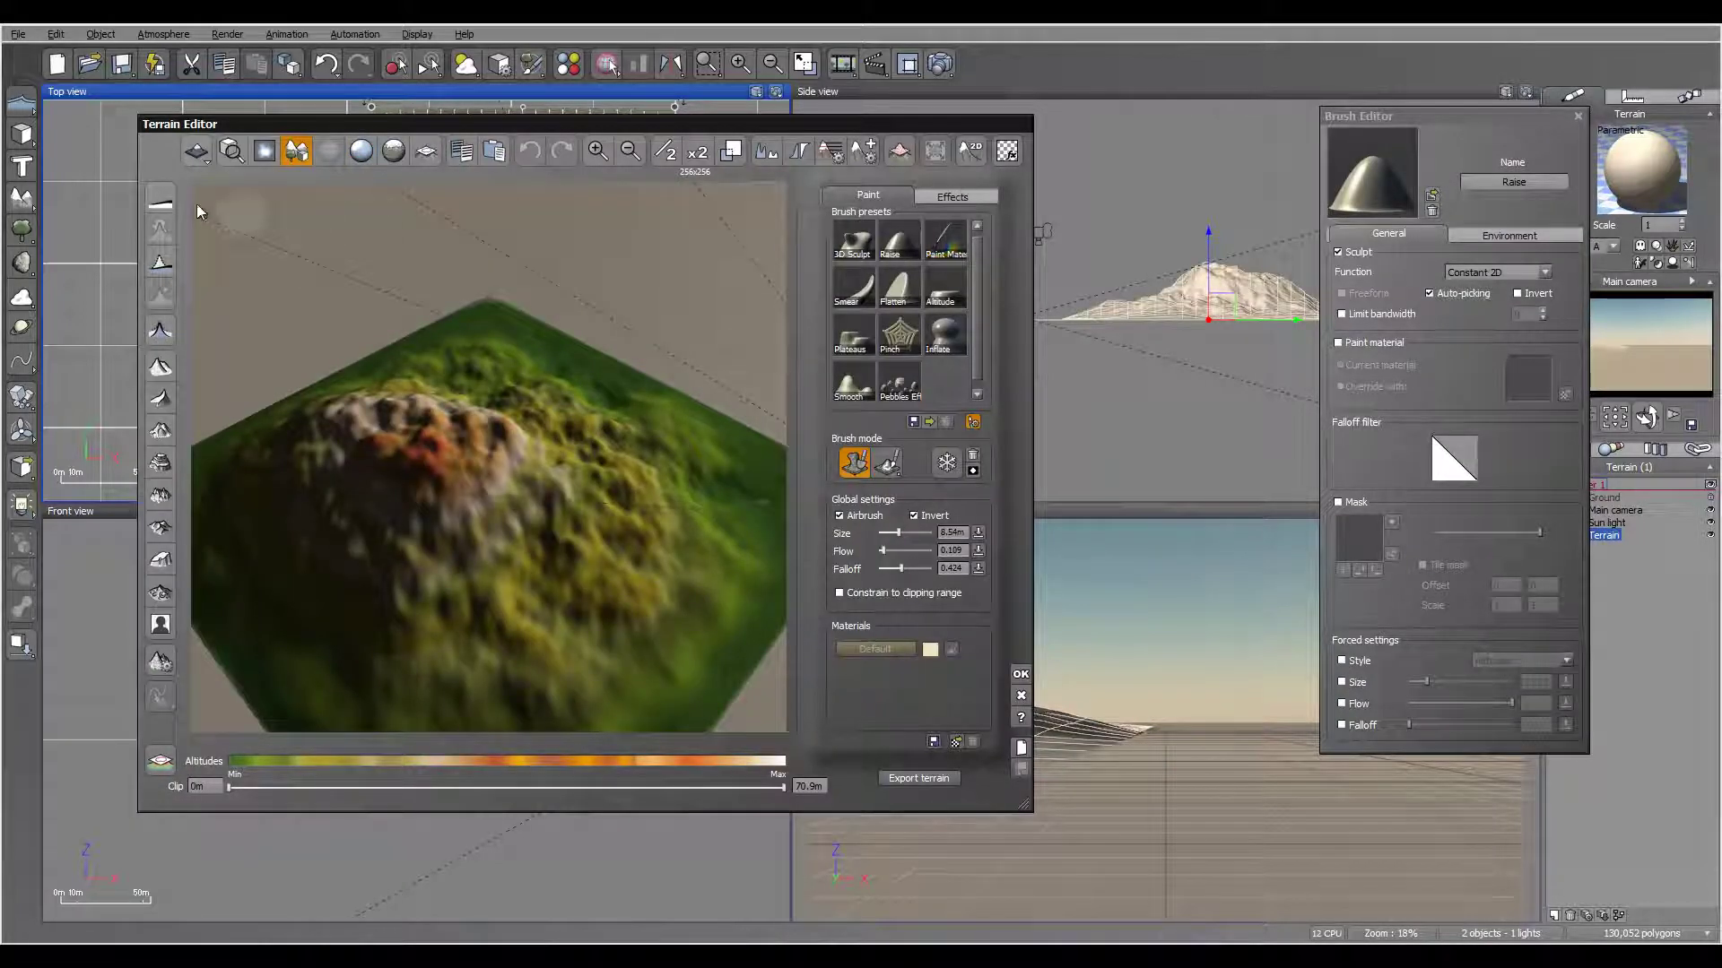
{"action": "left_click", "coordinate": [163, 203]}
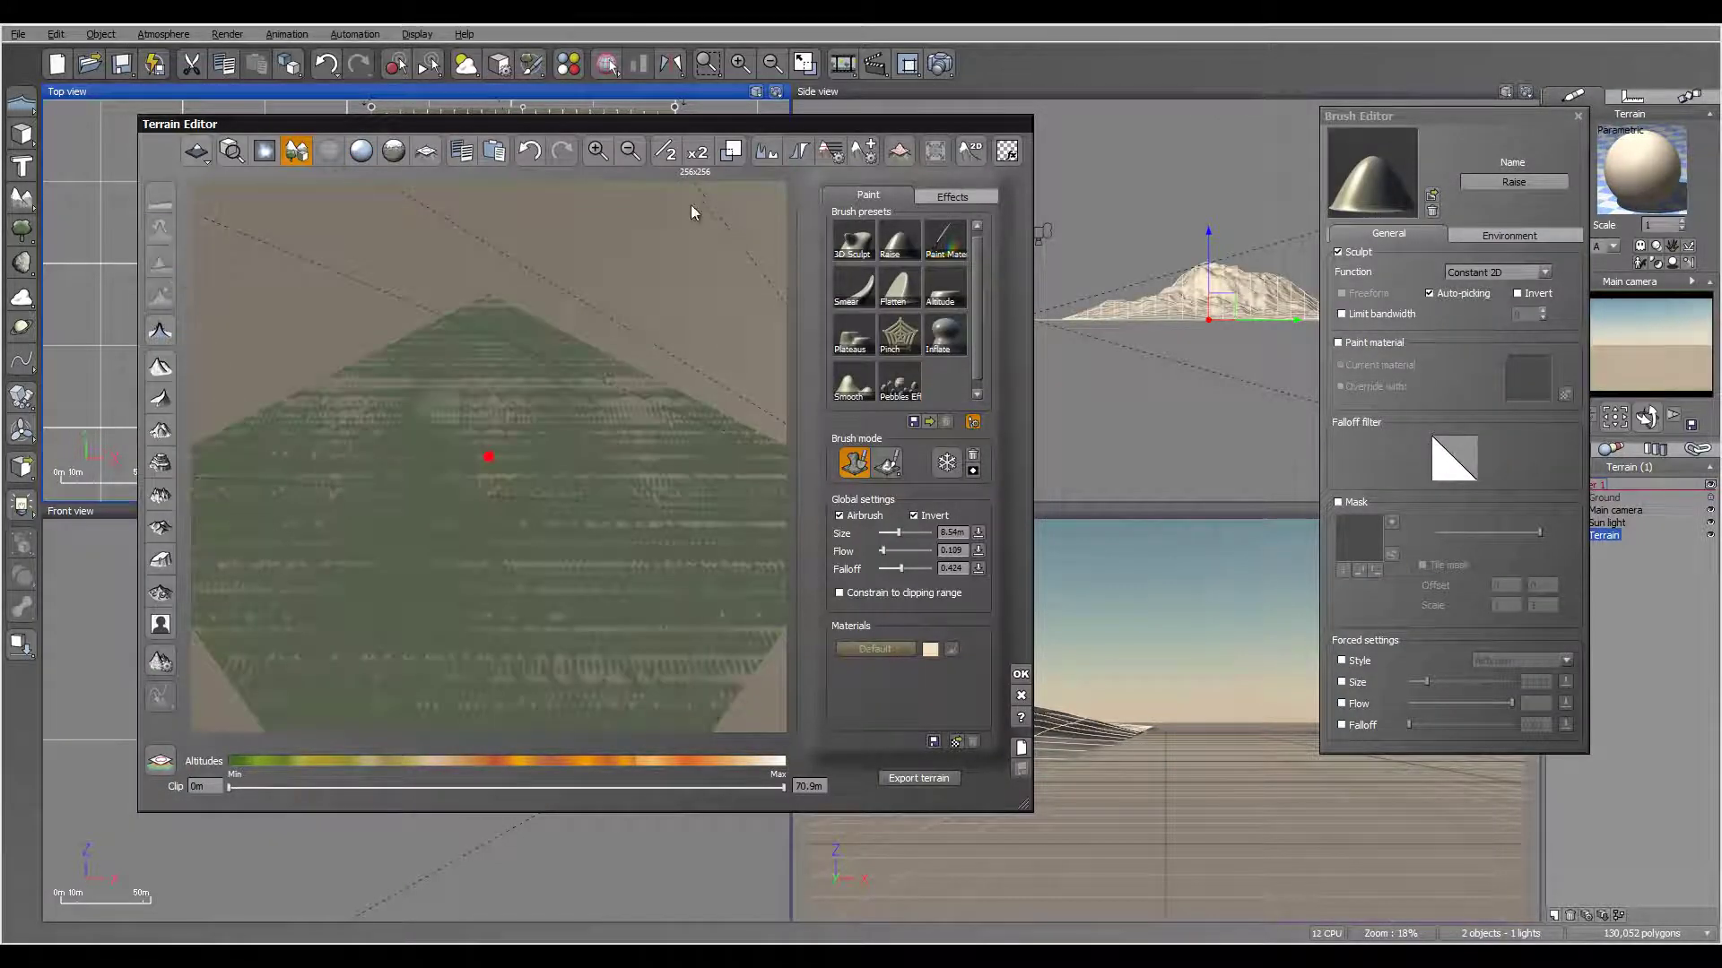
{"action": "left_click", "coordinate": [700, 156]}
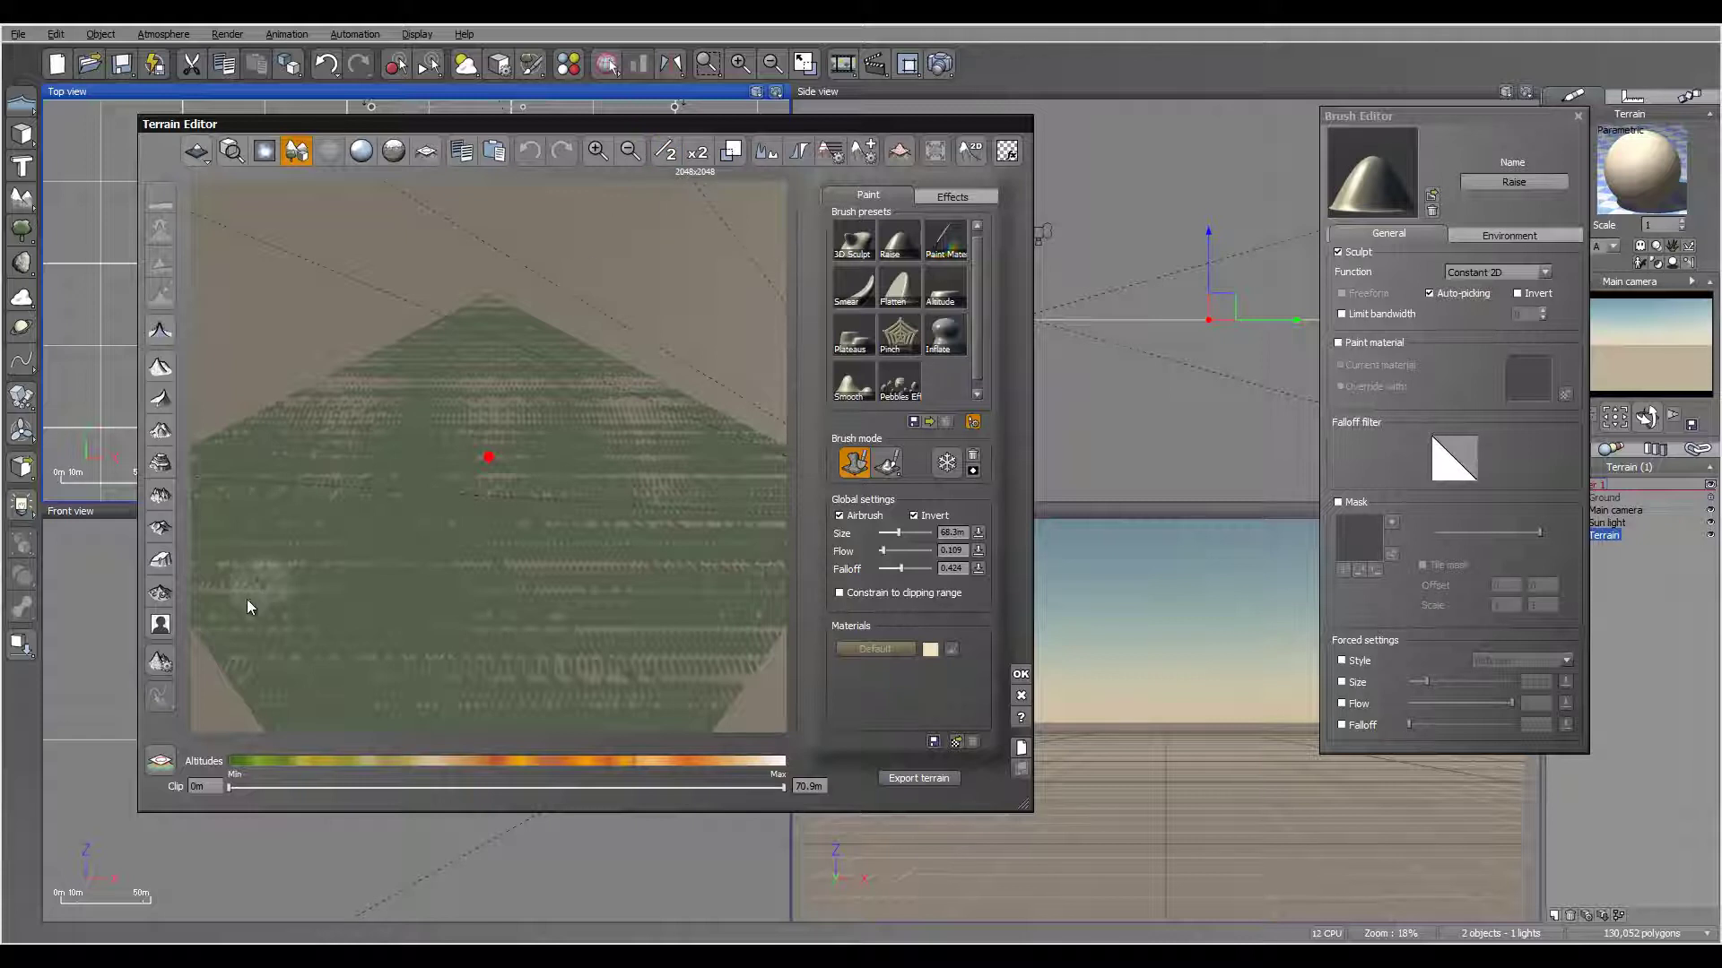
Step: Load height.tif from the WorldMachine folder as the picture for the terrain data import
{"action": "left_click", "coordinate": [161, 625]}
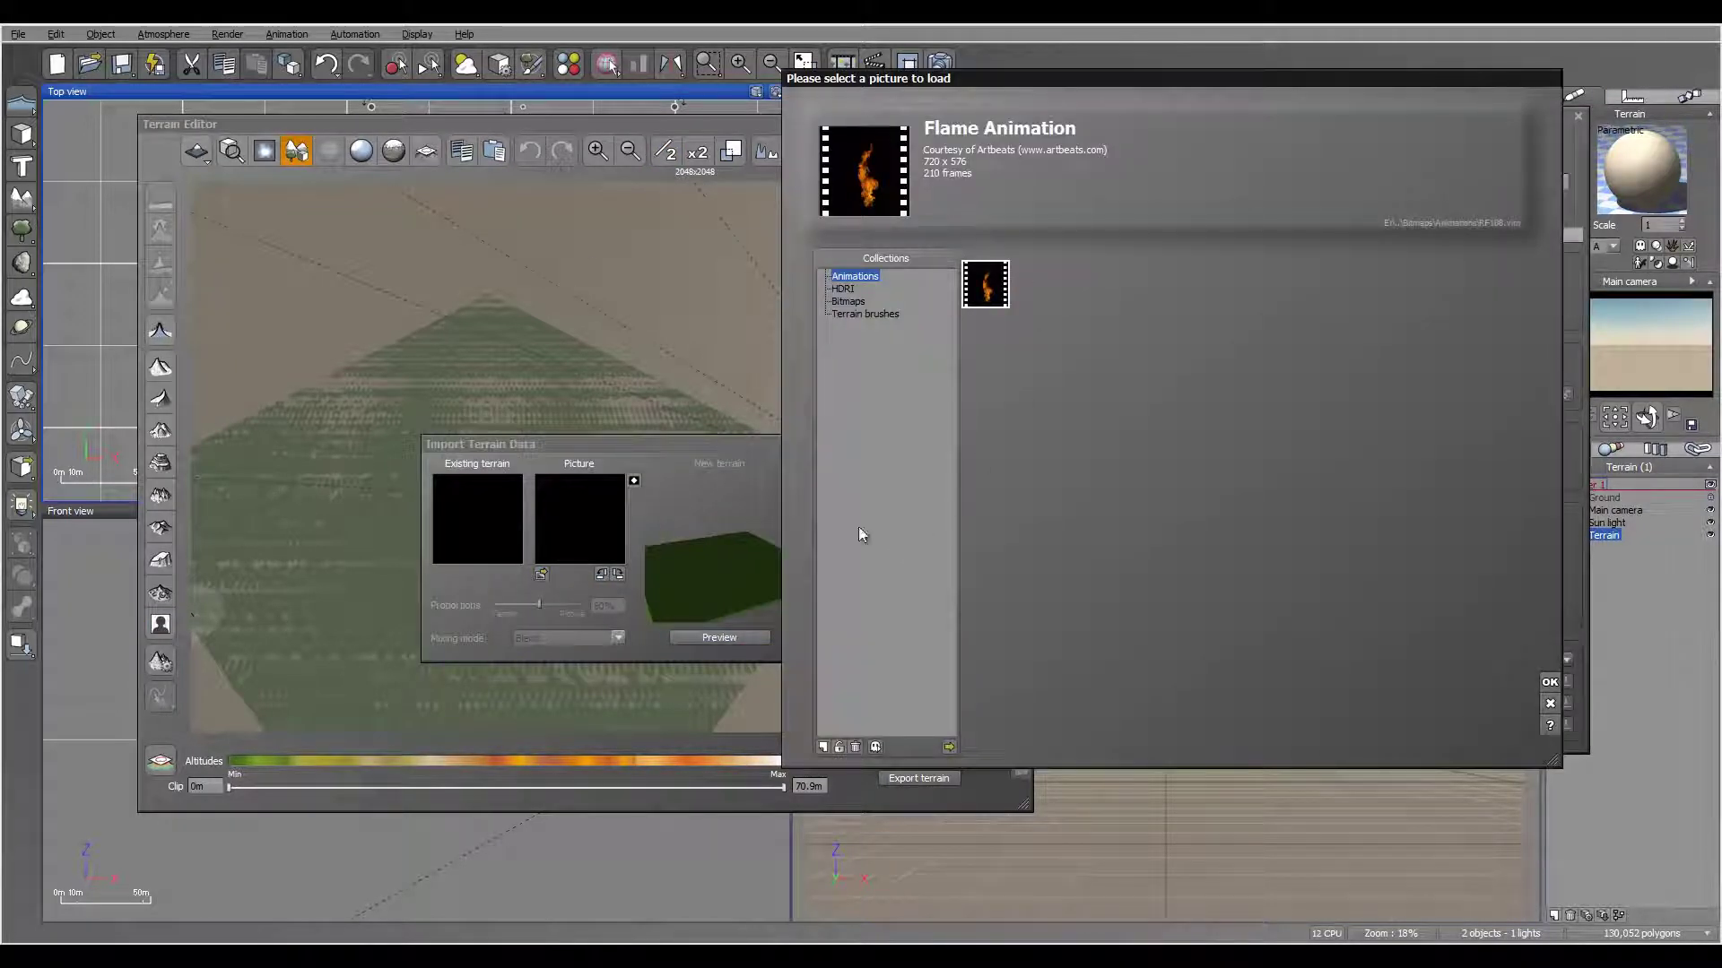
{"action": "left_click", "coordinate": [950, 747]}
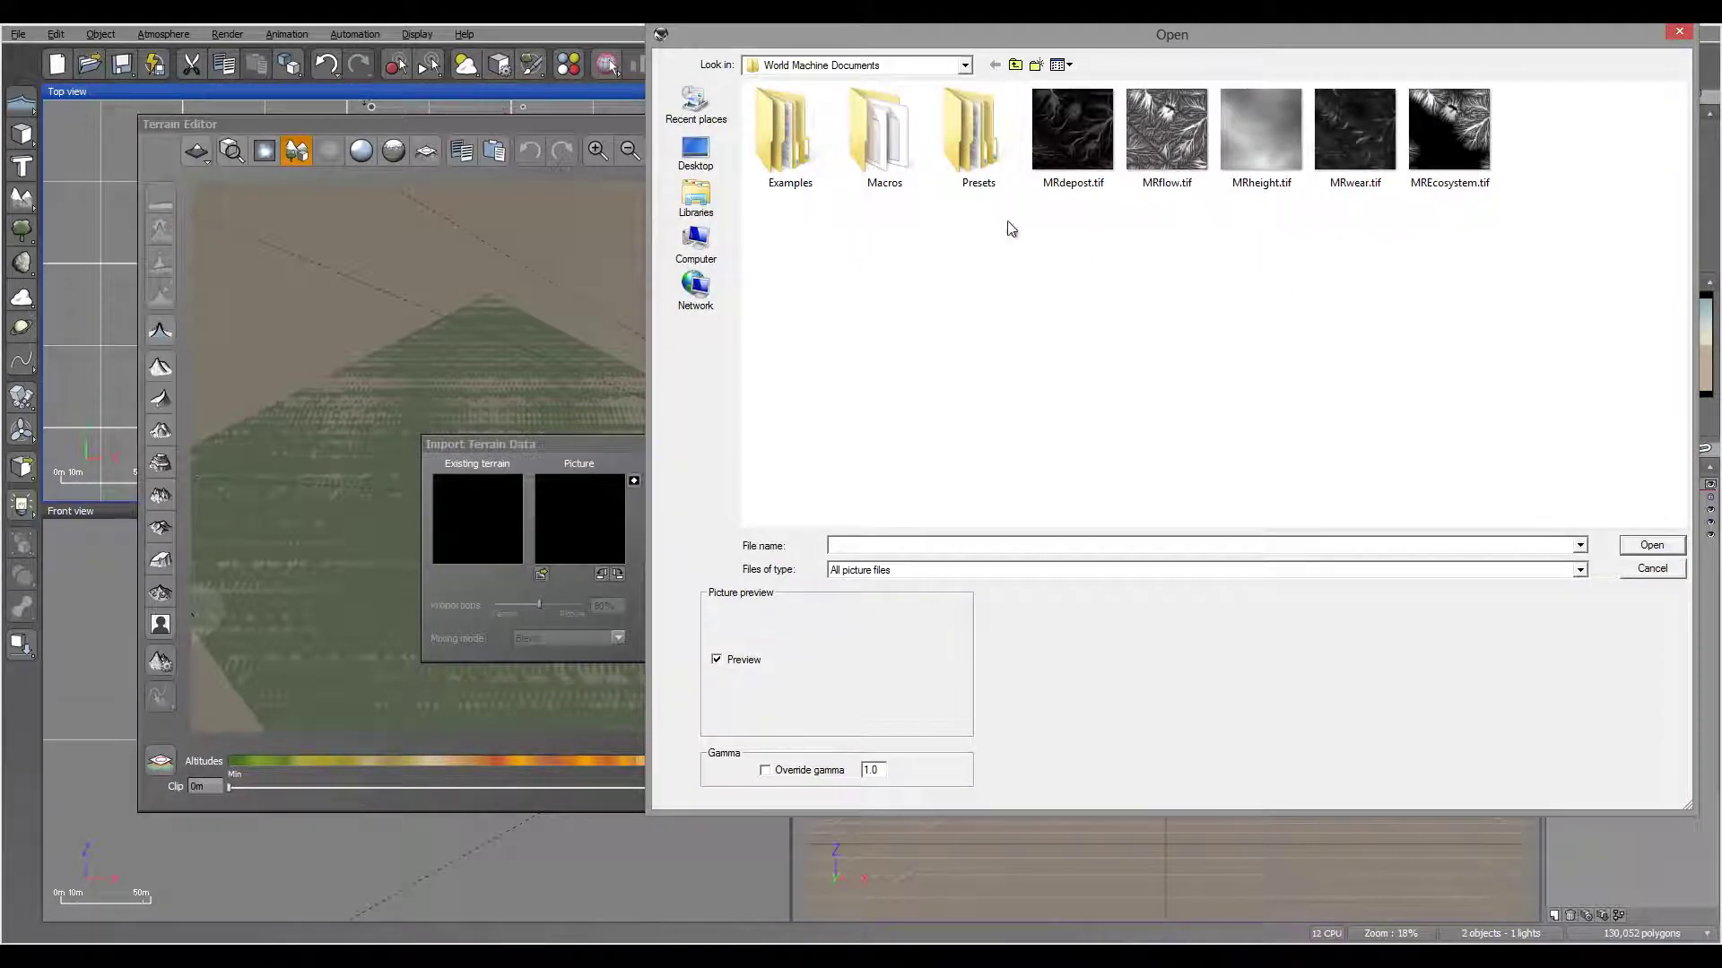
{"action": "left_click", "coordinate": [1016, 66]}
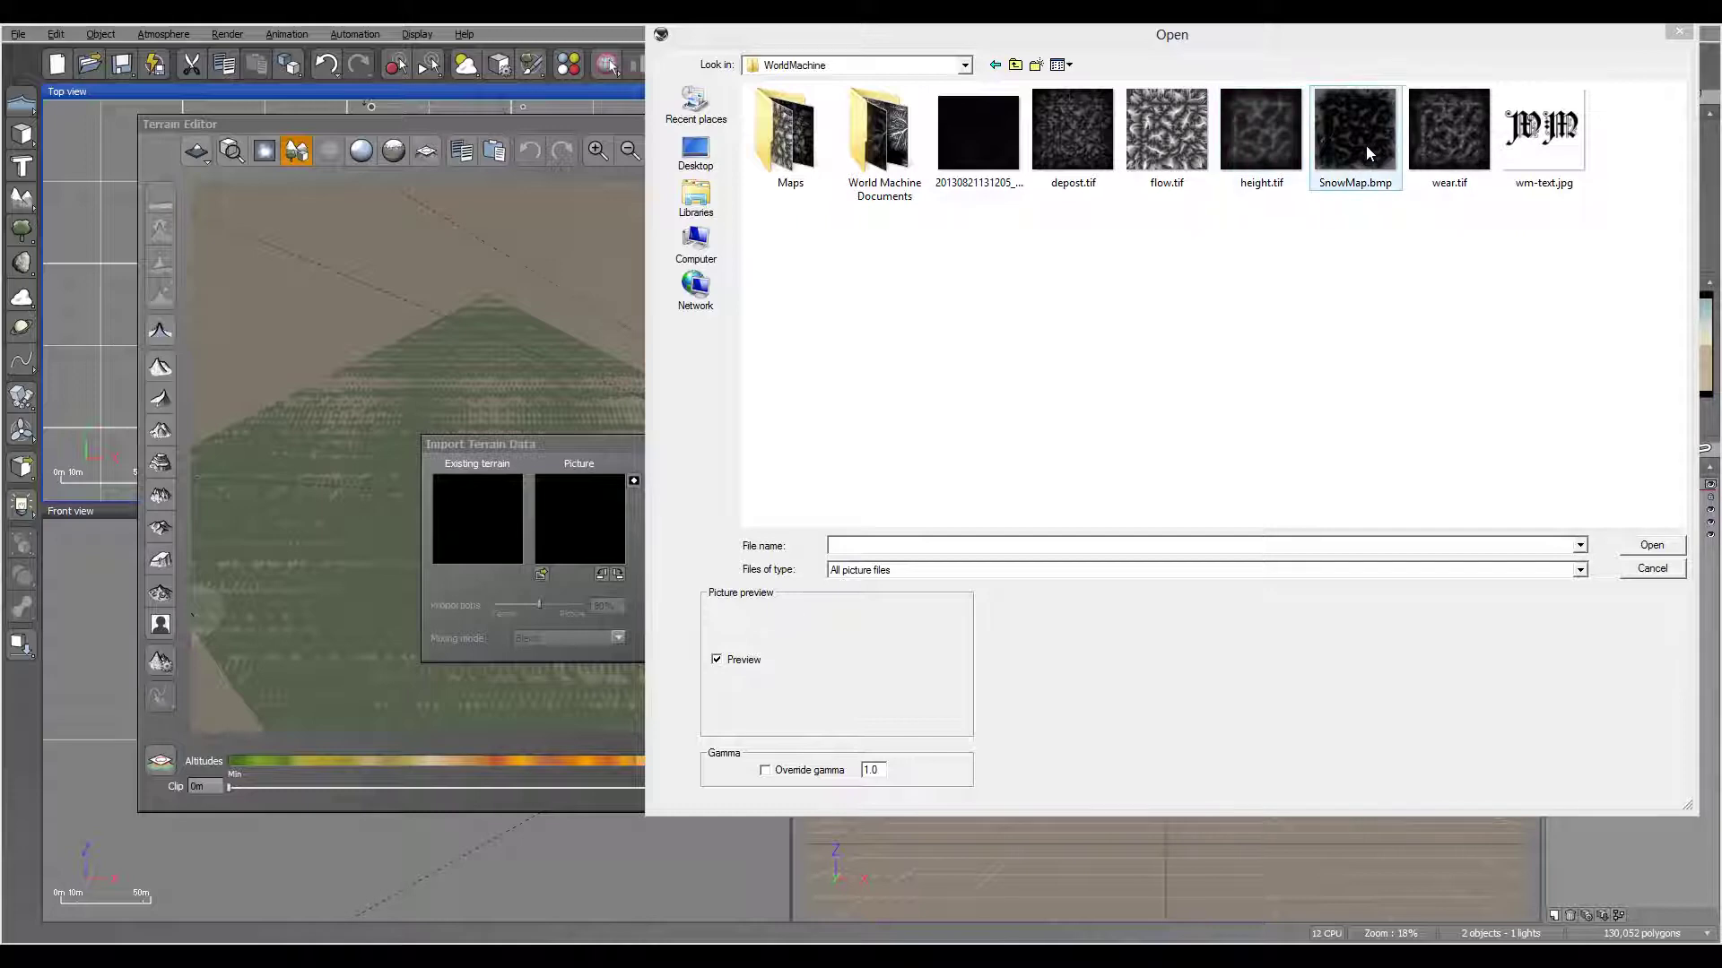
{"action": "left_click", "coordinate": [1245, 142]}
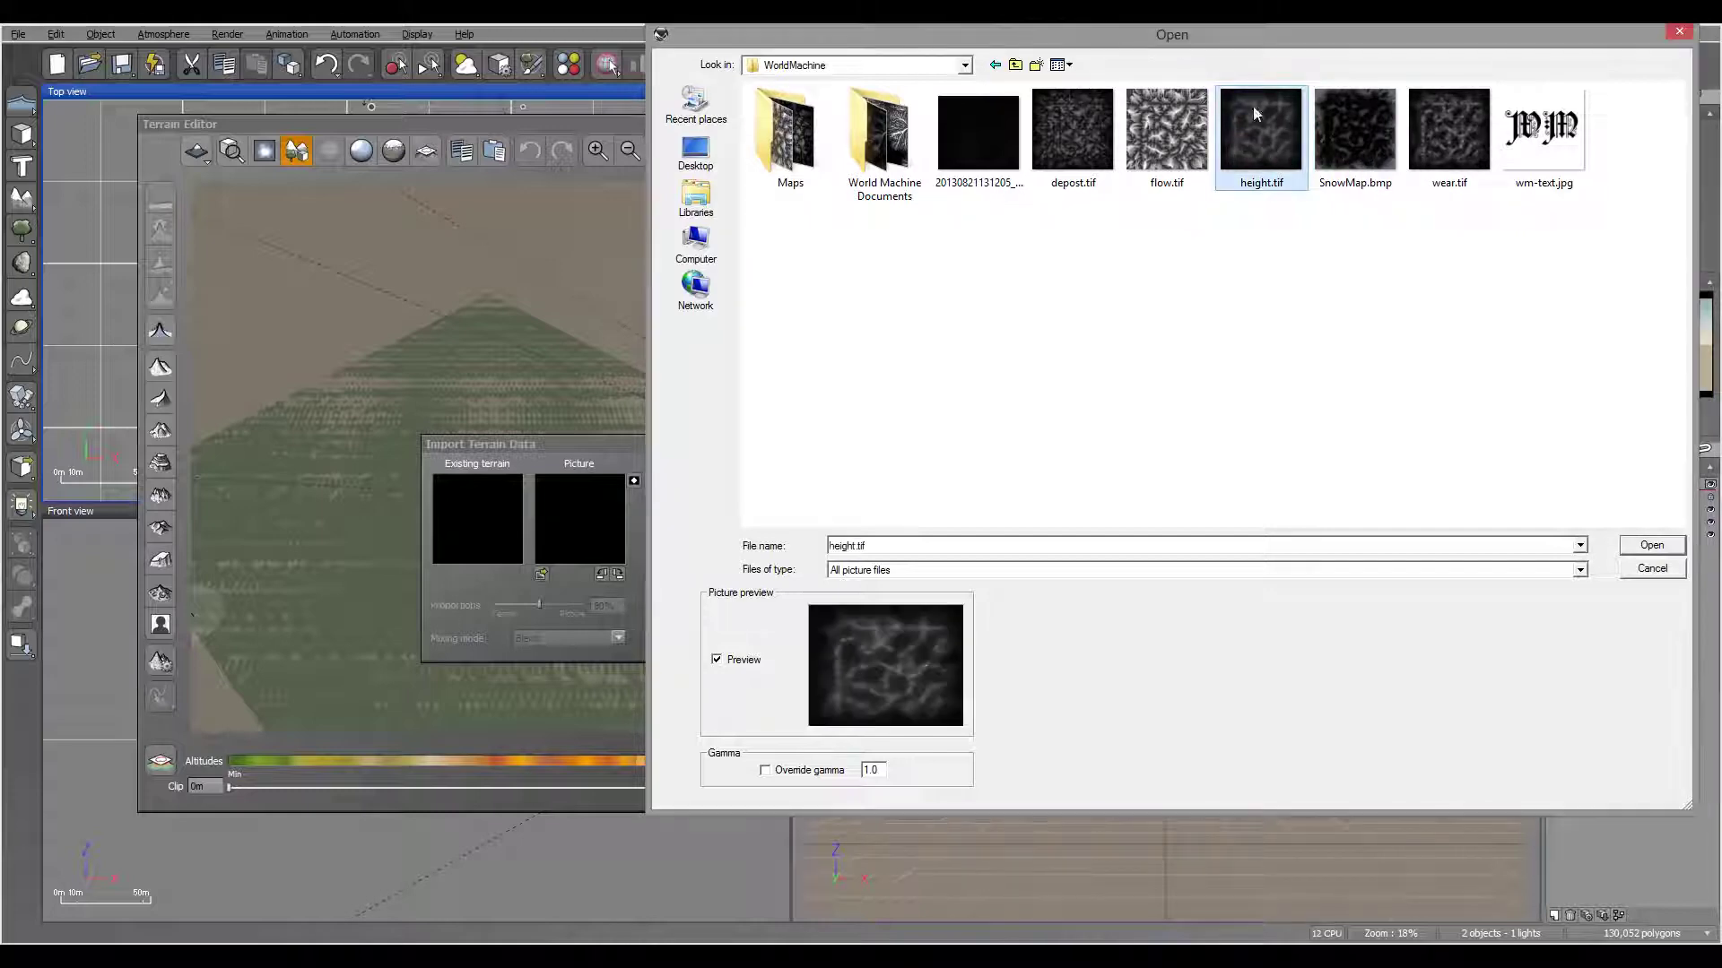
{"action": "left_click", "coordinate": [1657, 546]}
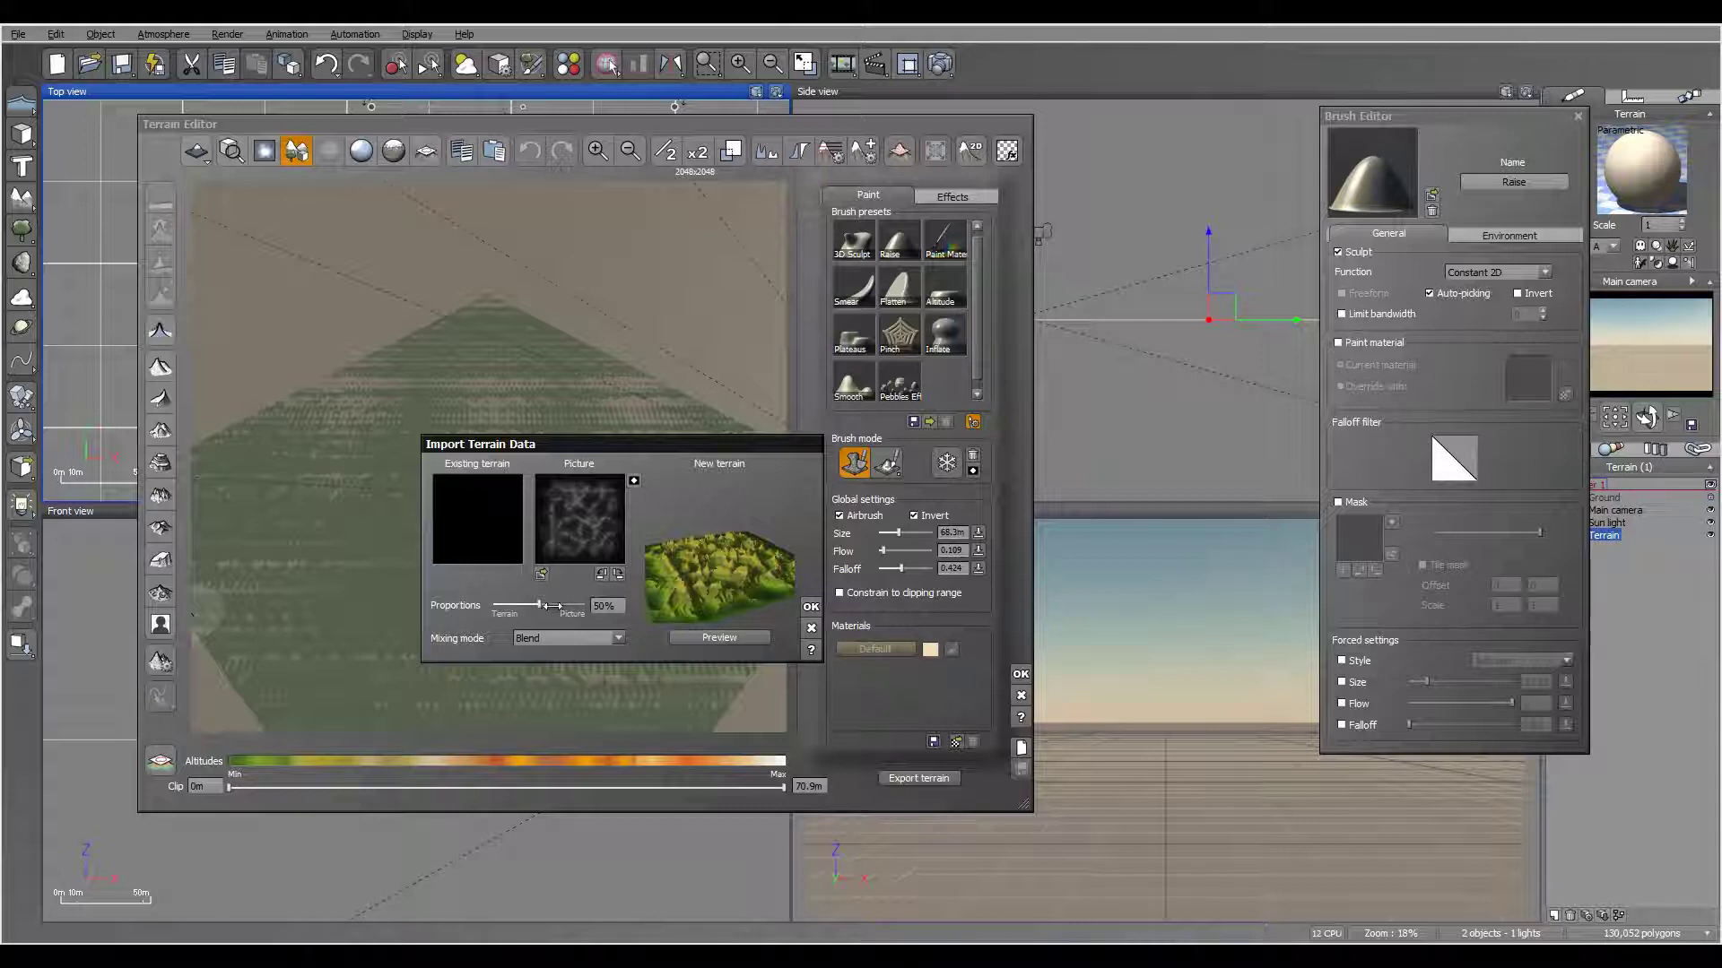
Step: Set the import proportions to 72% with Blend mixing, then apply the height map and accept the terrain edits
{"action": "mouse_move", "coordinate": [560, 607]}
{"action": "left_mouse_down"}
{"action": "mouse_move", "coordinate": [579, 608]}
{"action": "mouse_move", "coordinate": [542, 608]}
{"action": "left_mouse_up"}
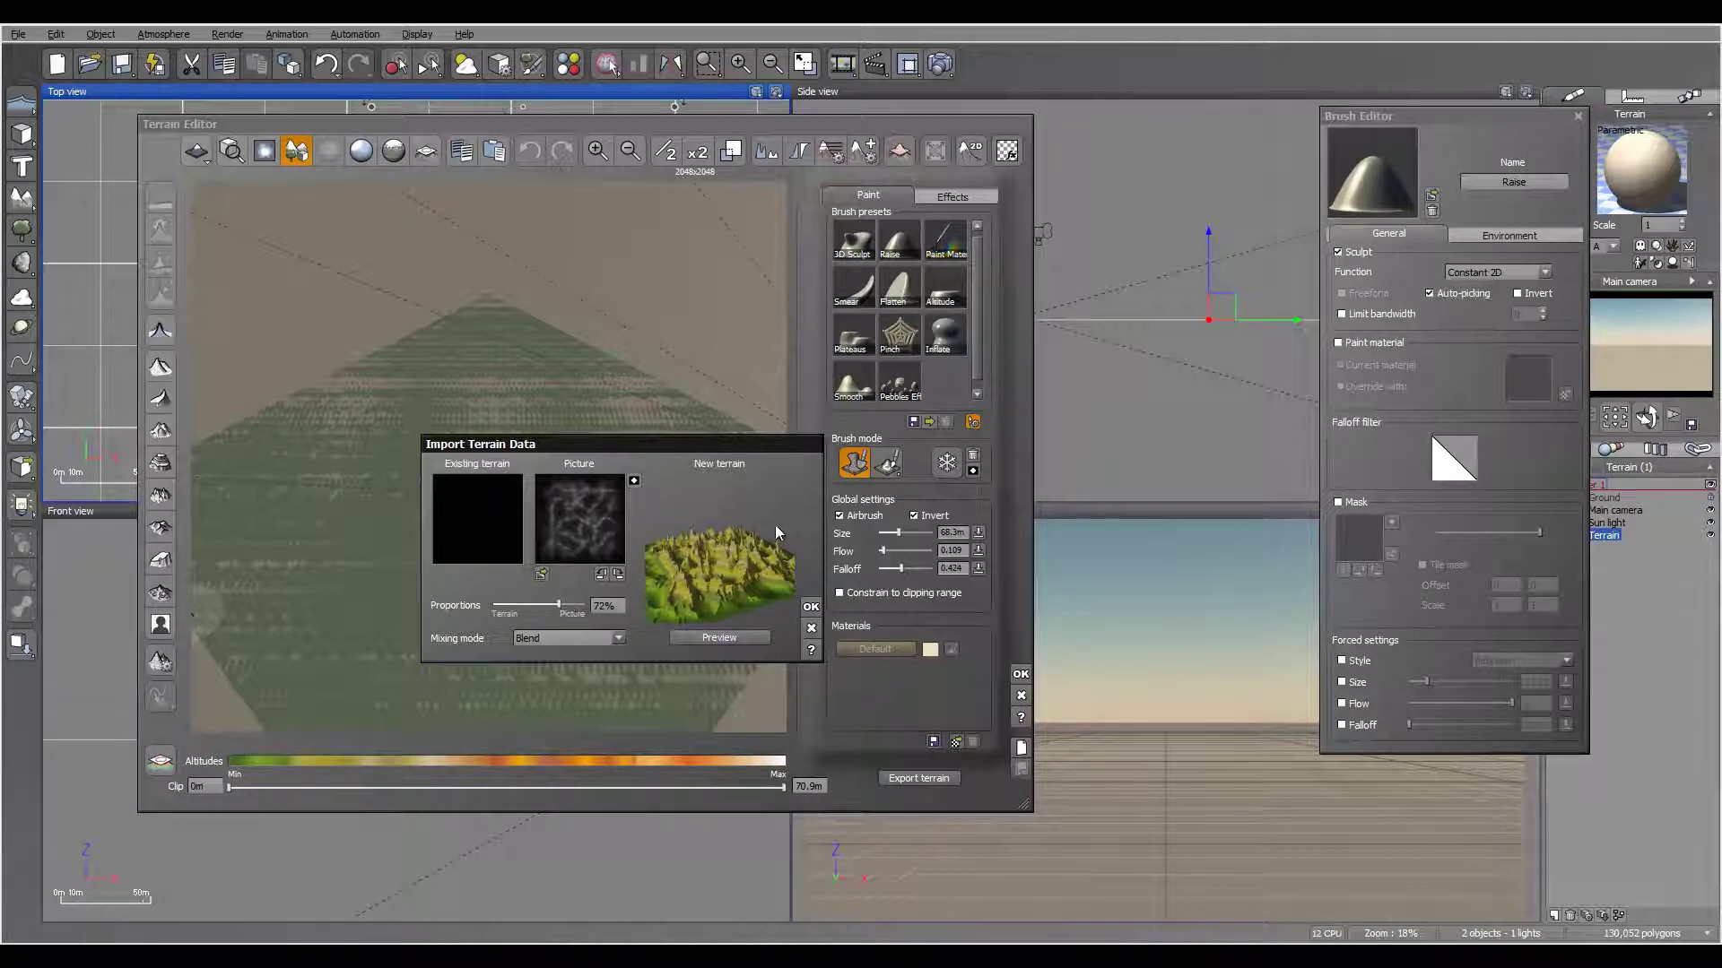
{"action": "left_click", "coordinate": [811, 609]}
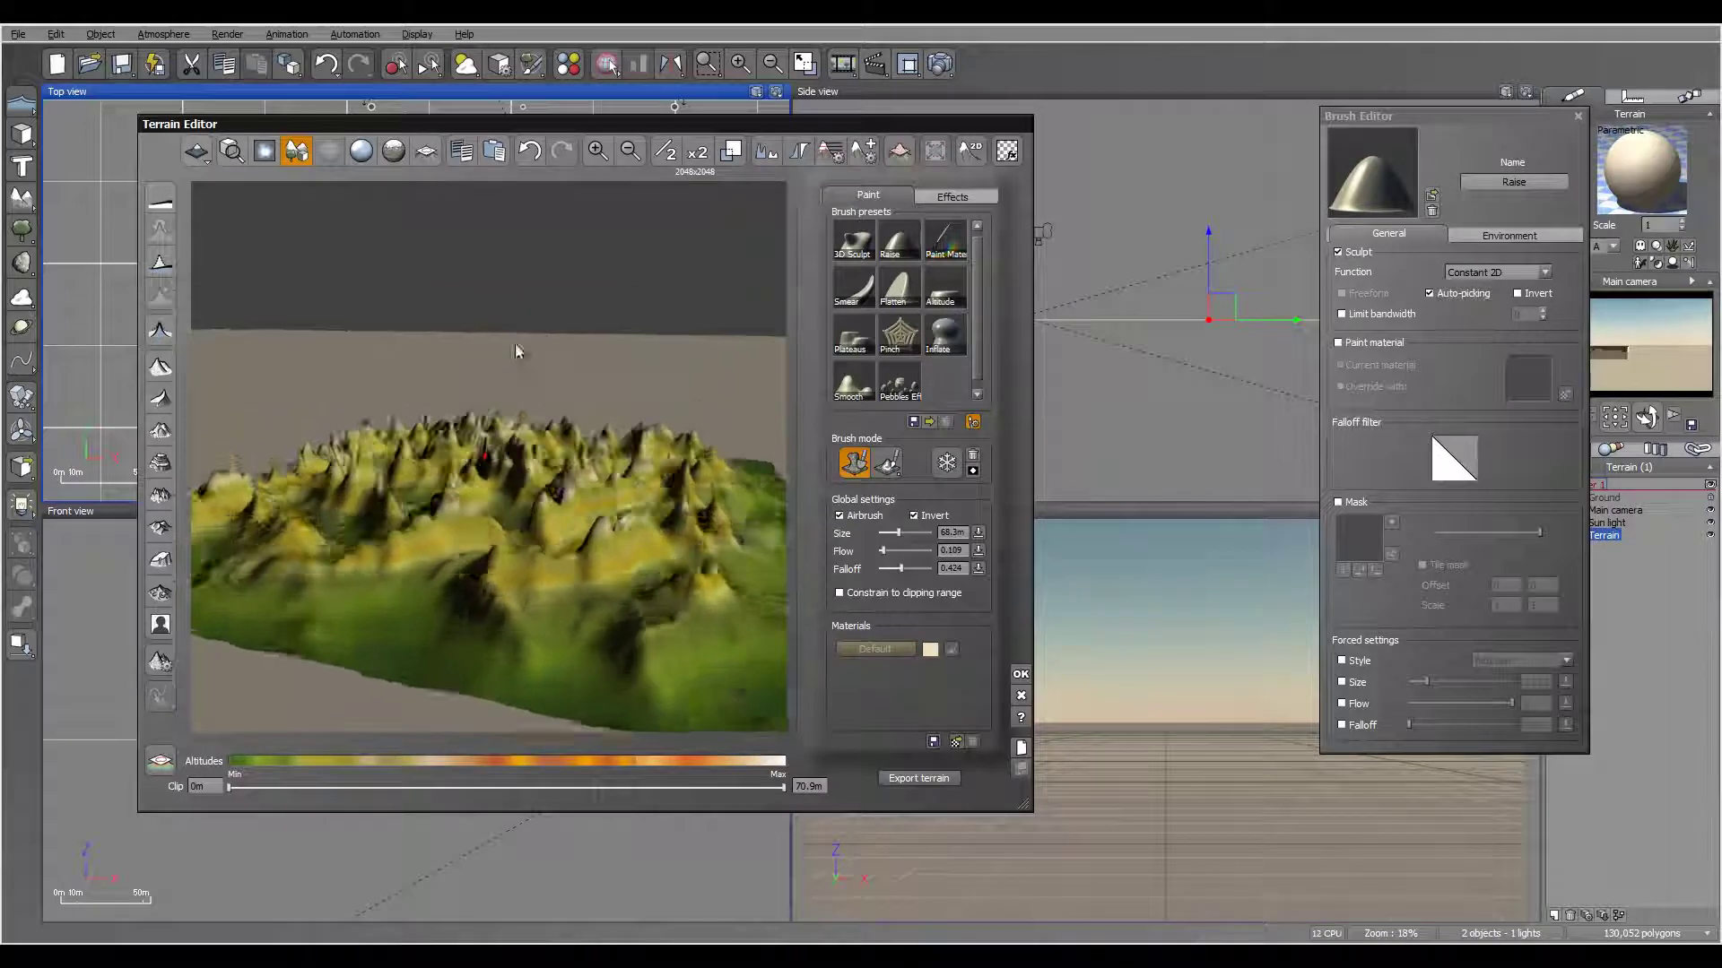
{"action": "left_click", "coordinate": [1020, 674]}
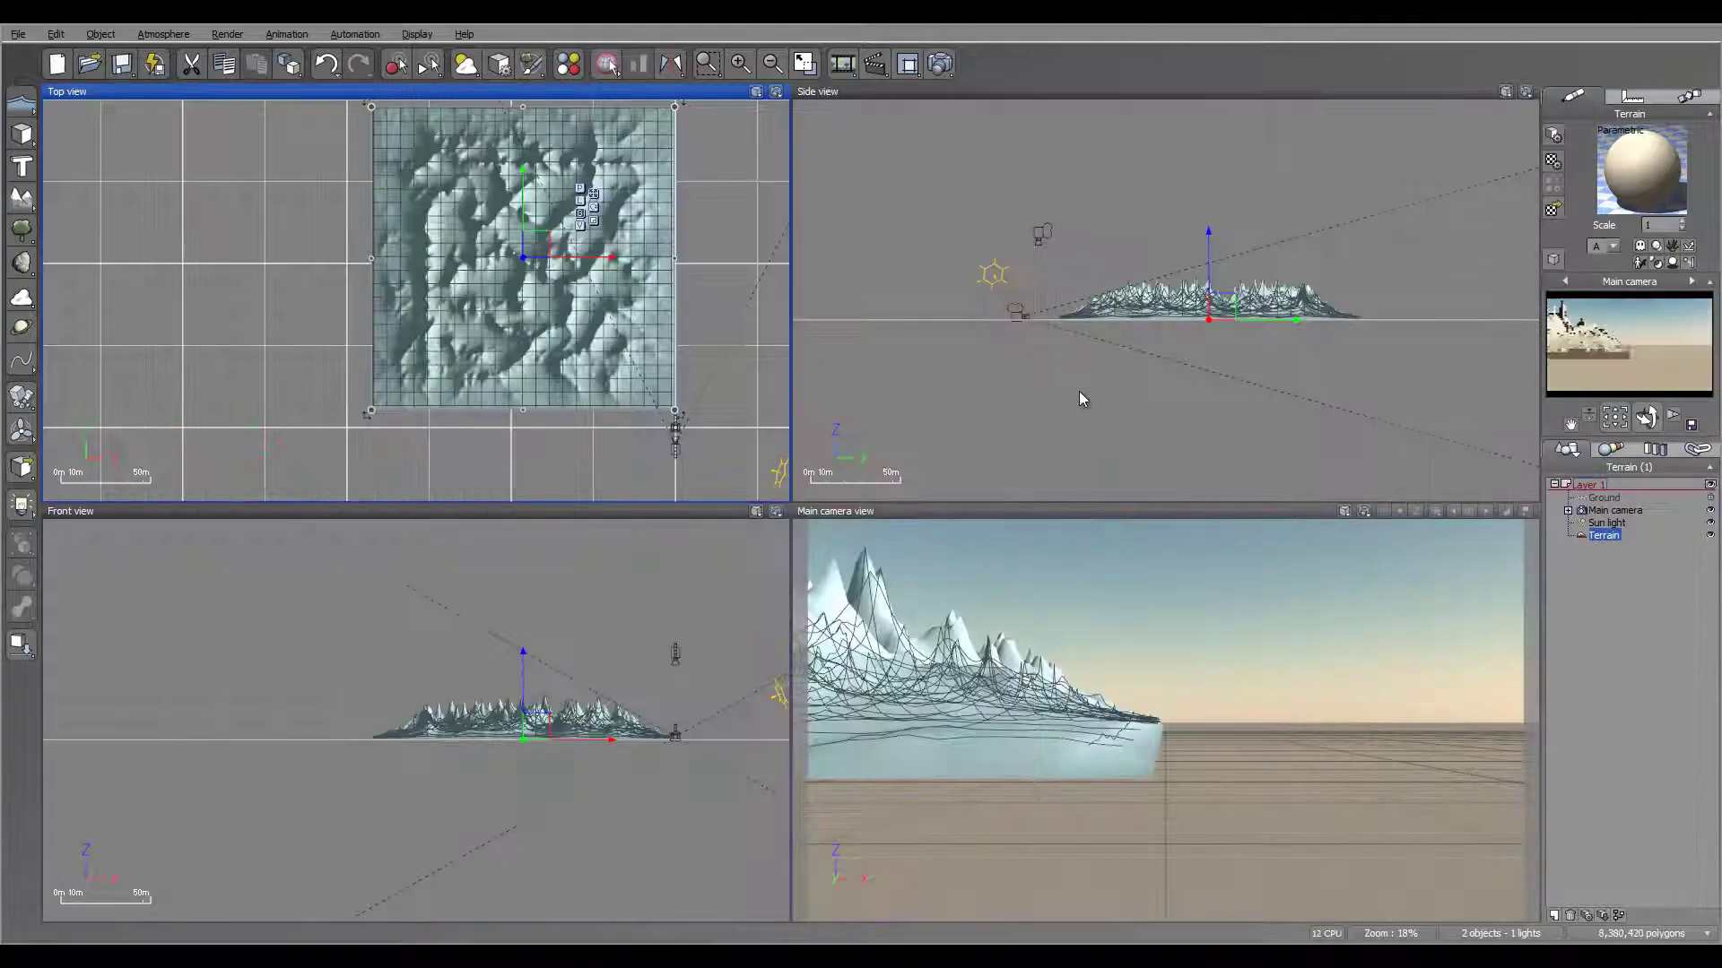
Step: Move the main camera in front of the terrain's near edge, raise it to about 12.2 m and turn it towards the peaks
{"action": "left_click", "coordinate": [1629, 511]}
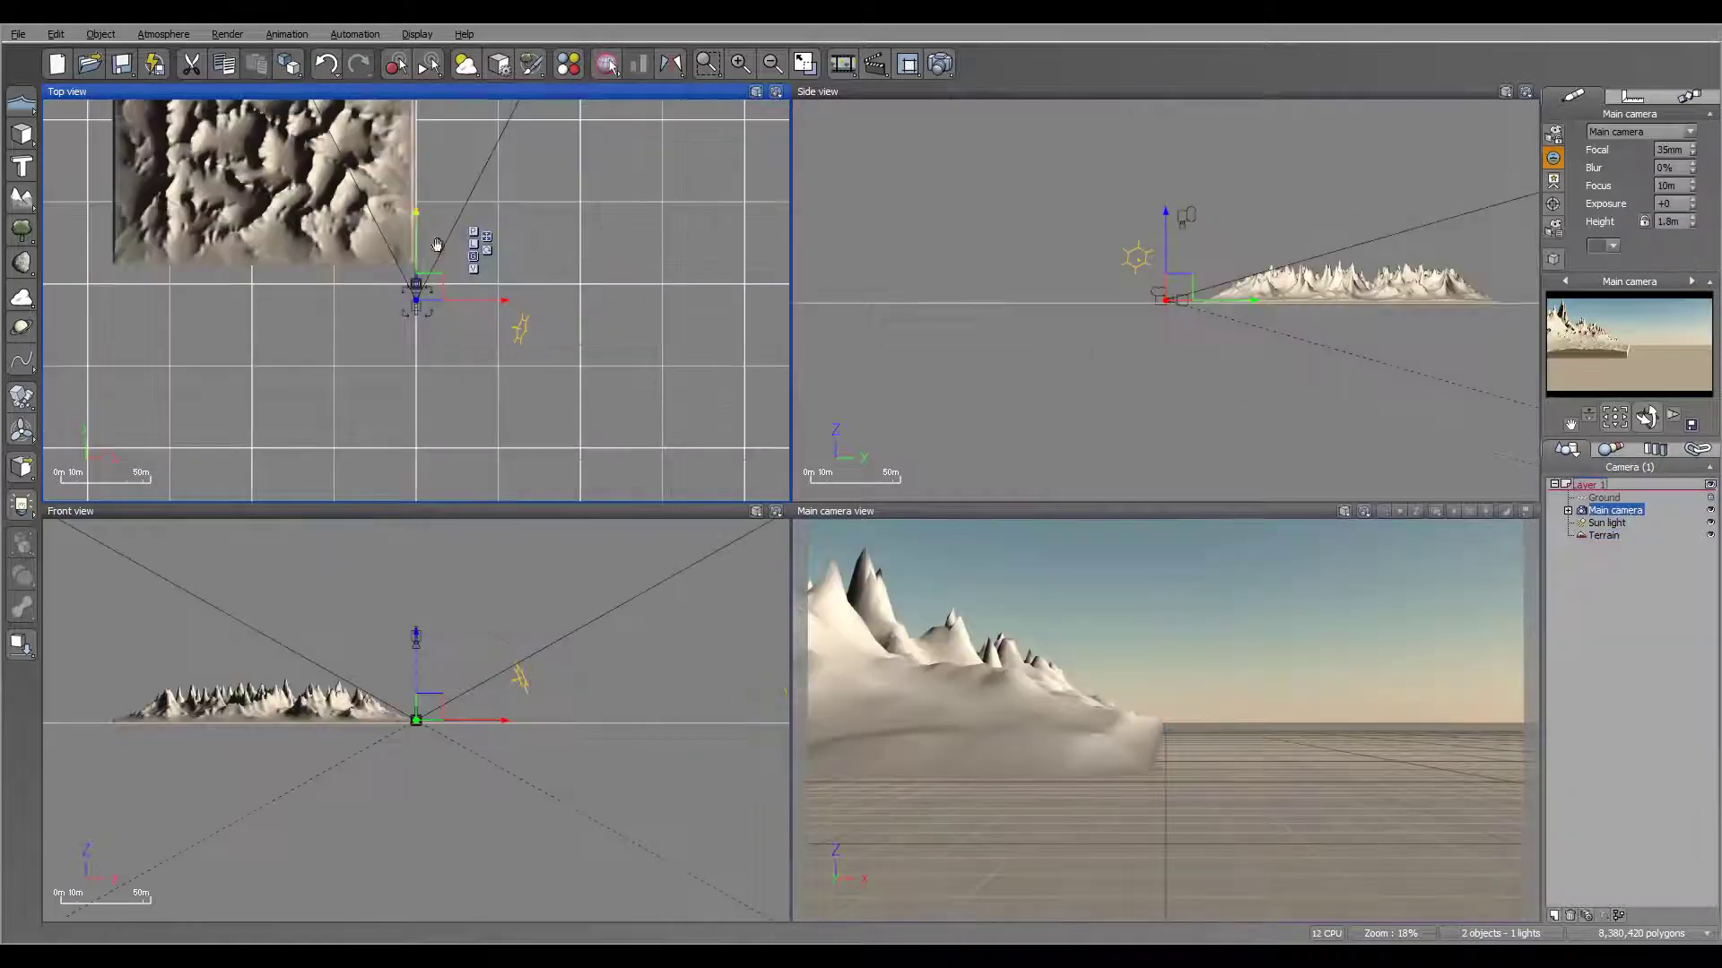
{"action": "right_click_drag", "start_coordinate": [465, 258], "coordinate": [613, 311]}
{"action": "left_click_drag", "start_coordinate": [578, 340], "coordinate": [514, 317]}
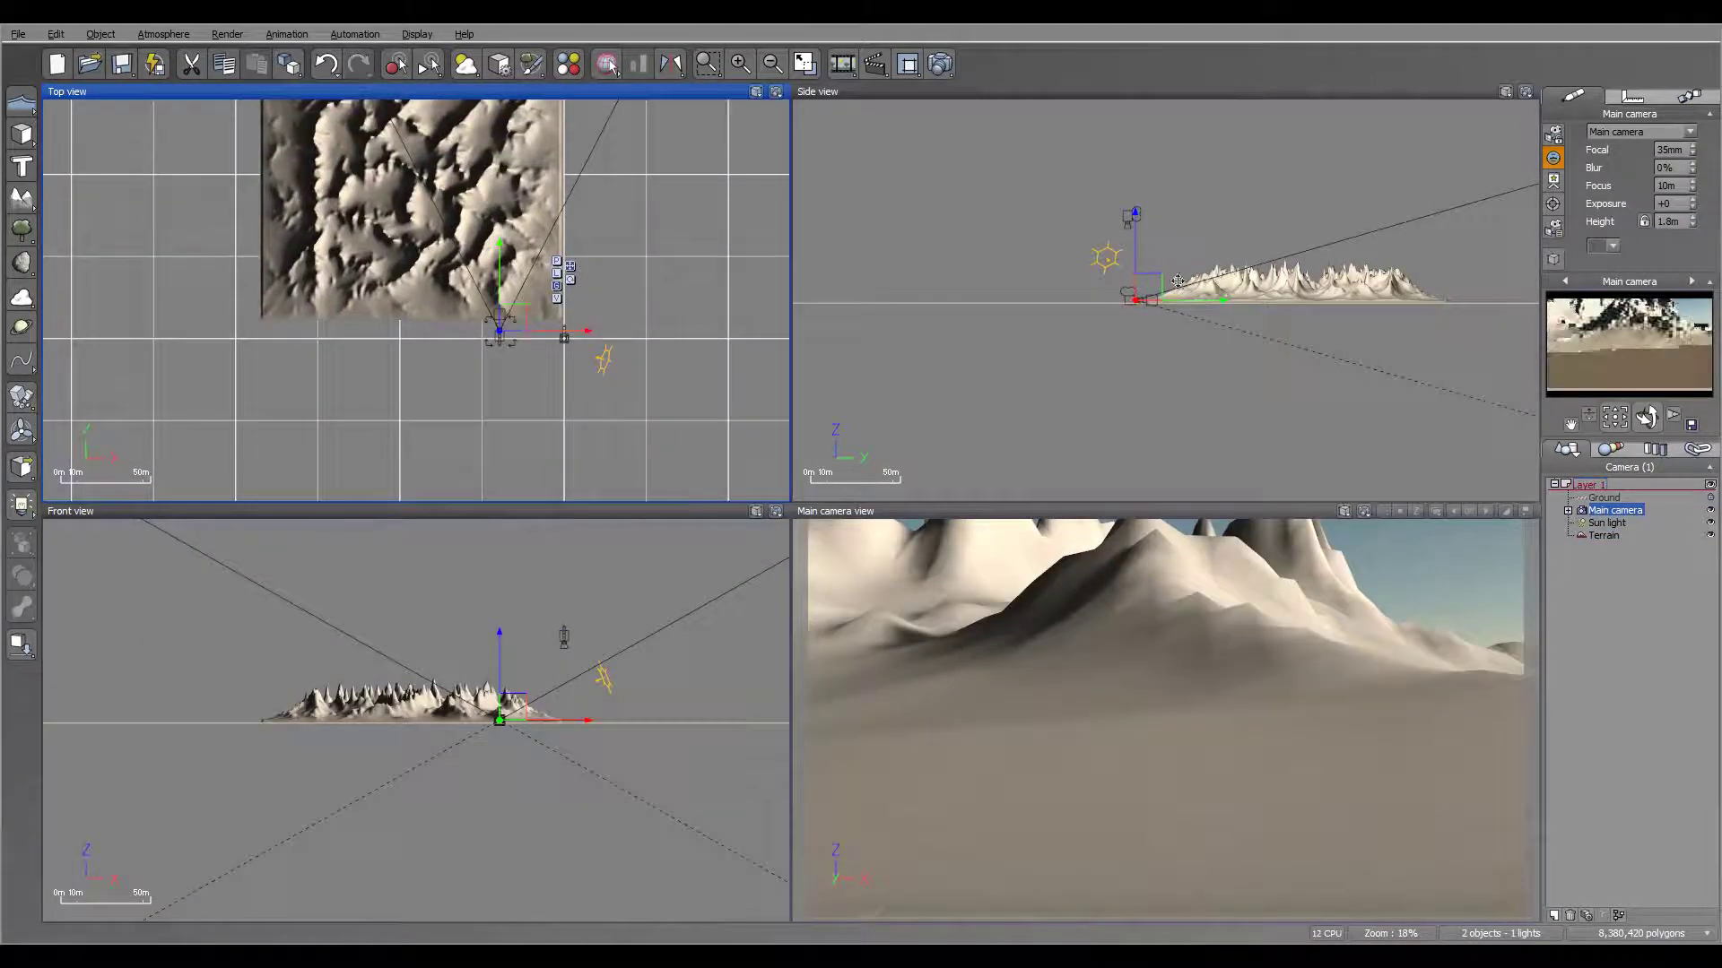
{"action": "left_click_drag", "start_coordinate": [1132, 296], "coordinate": [1132, 280]}
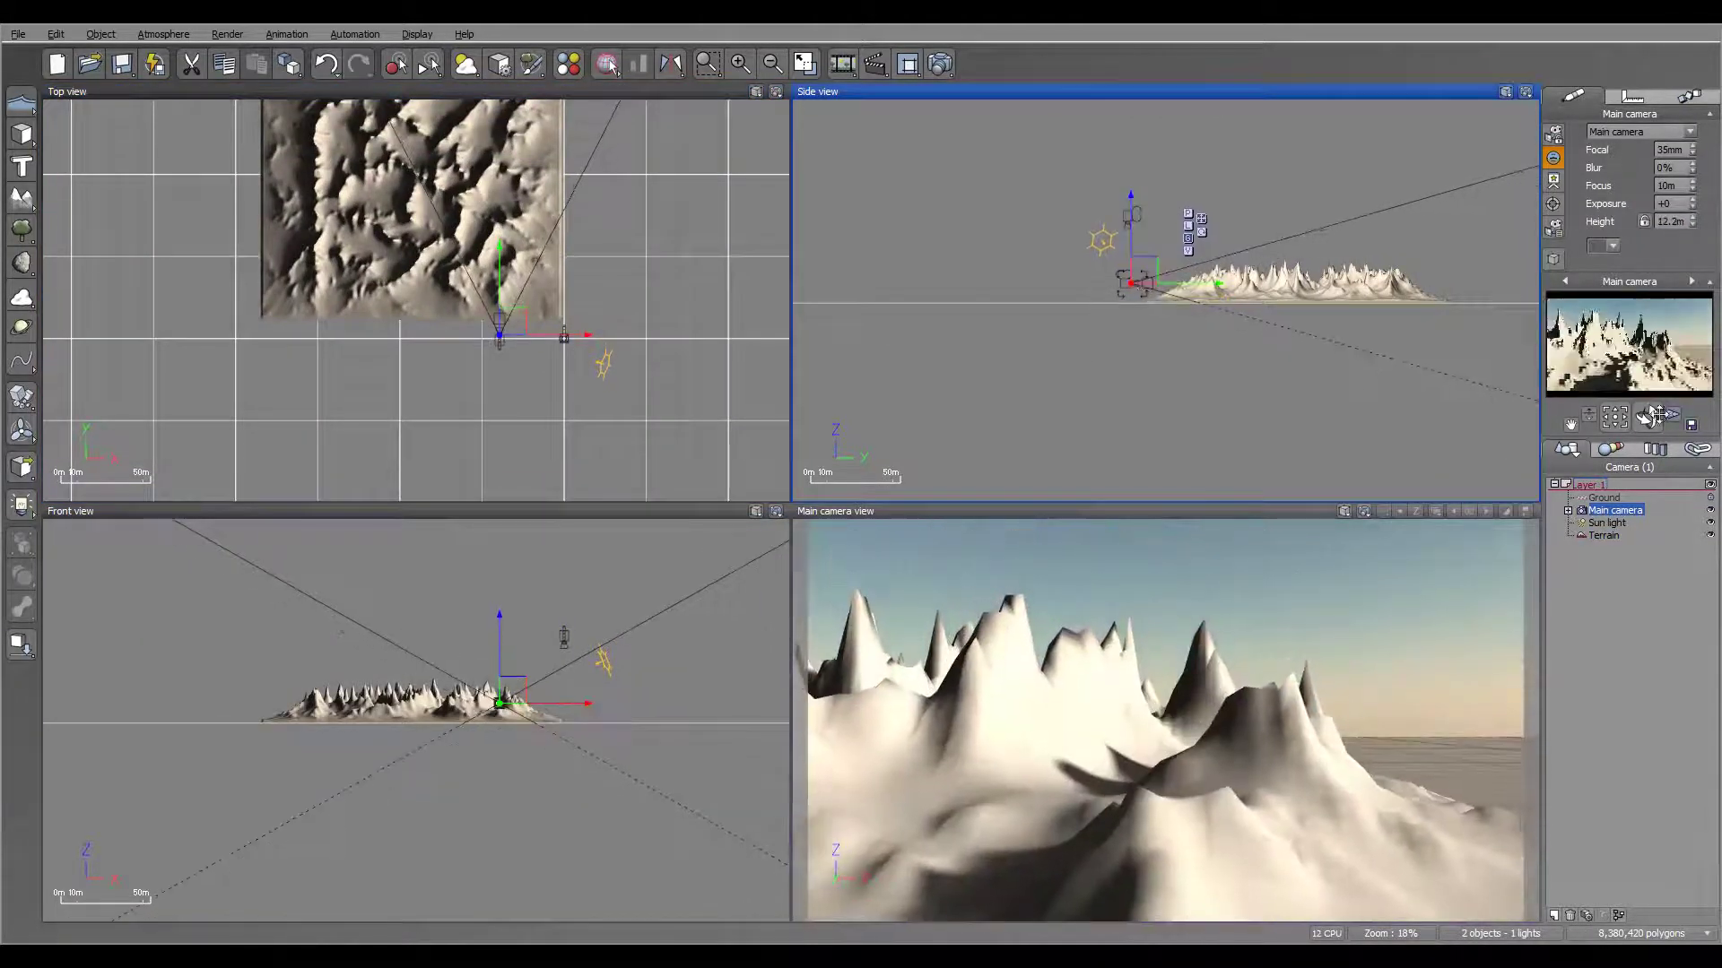
{"action": "left_click_drag", "start_coordinate": [1648, 415], "coordinate": [1628, 419]}
Step: Configure the render options to render to screen at 800x450
{"action": "right_click", "coordinate": [940, 64]}
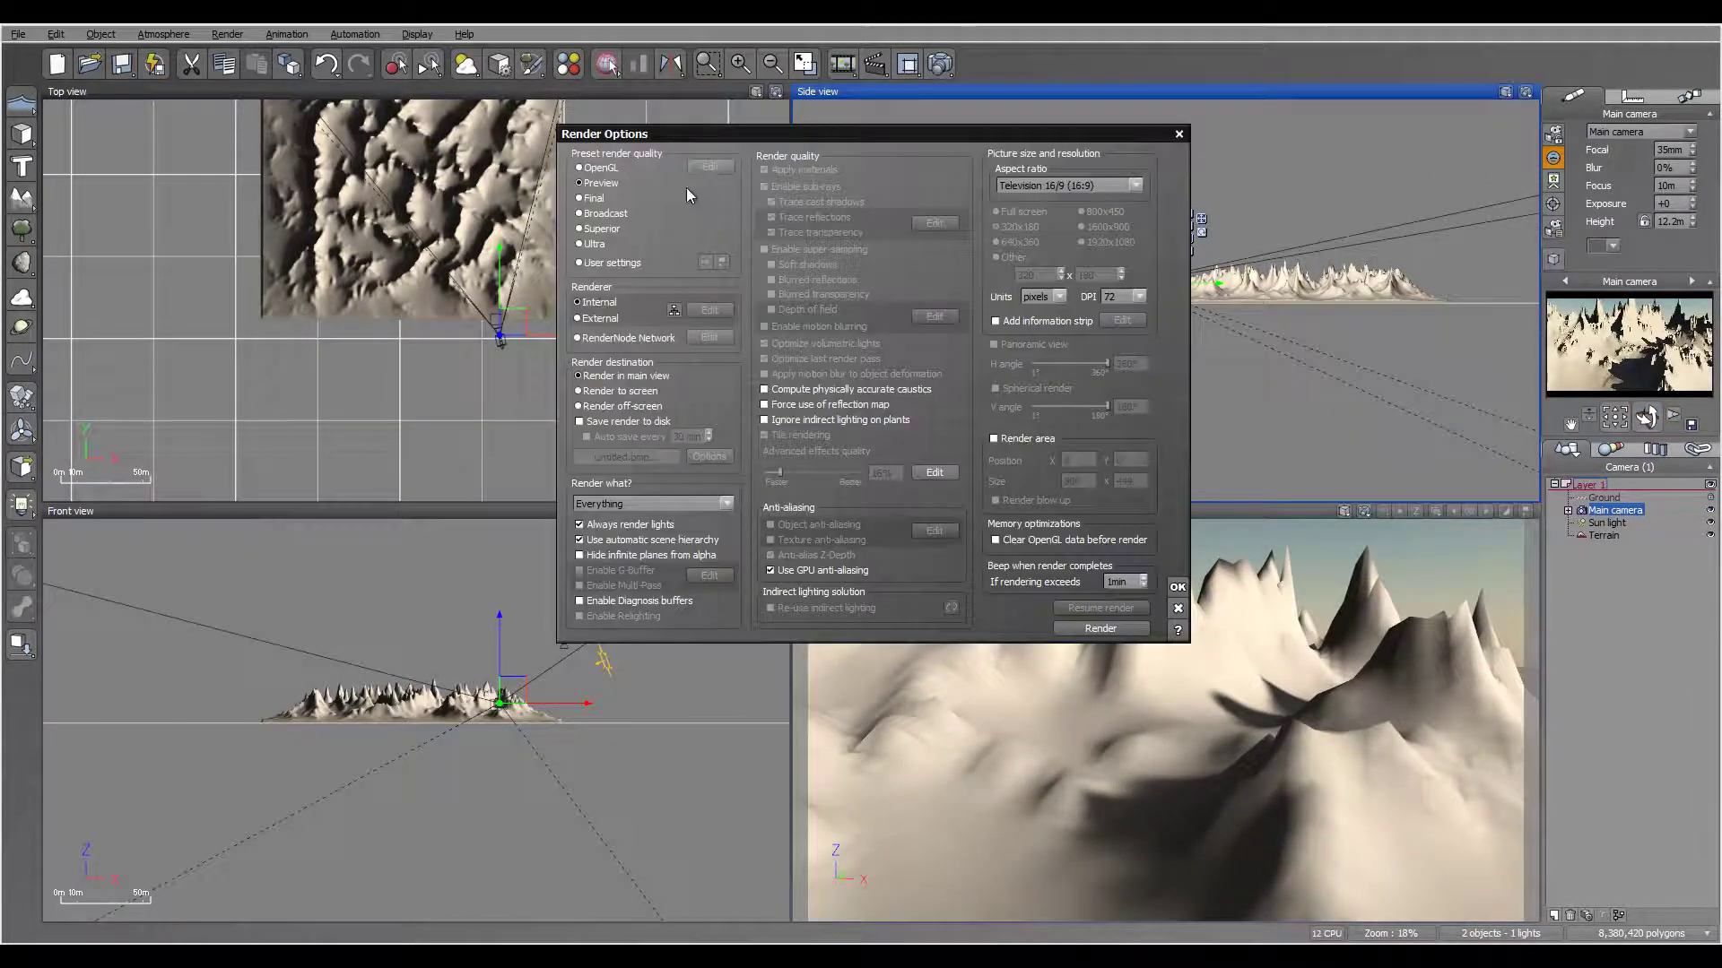
{"action": "left_click", "coordinate": [621, 393]}
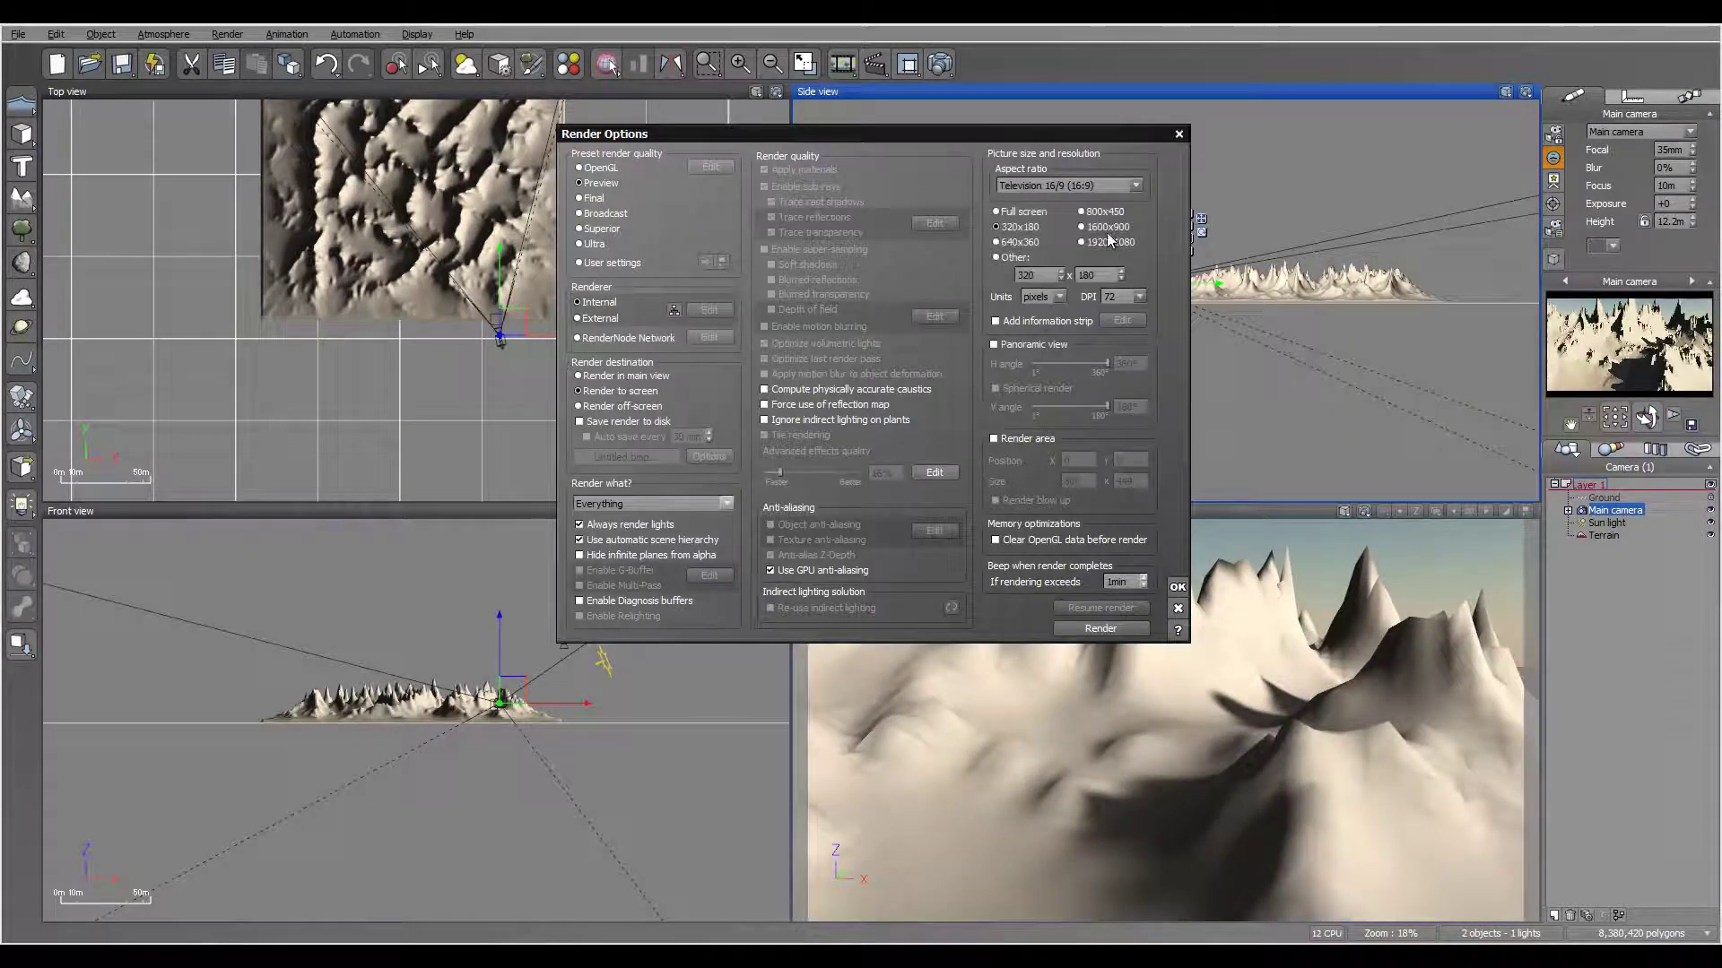
{"action": "left_click", "coordinate": [1178, 585]}
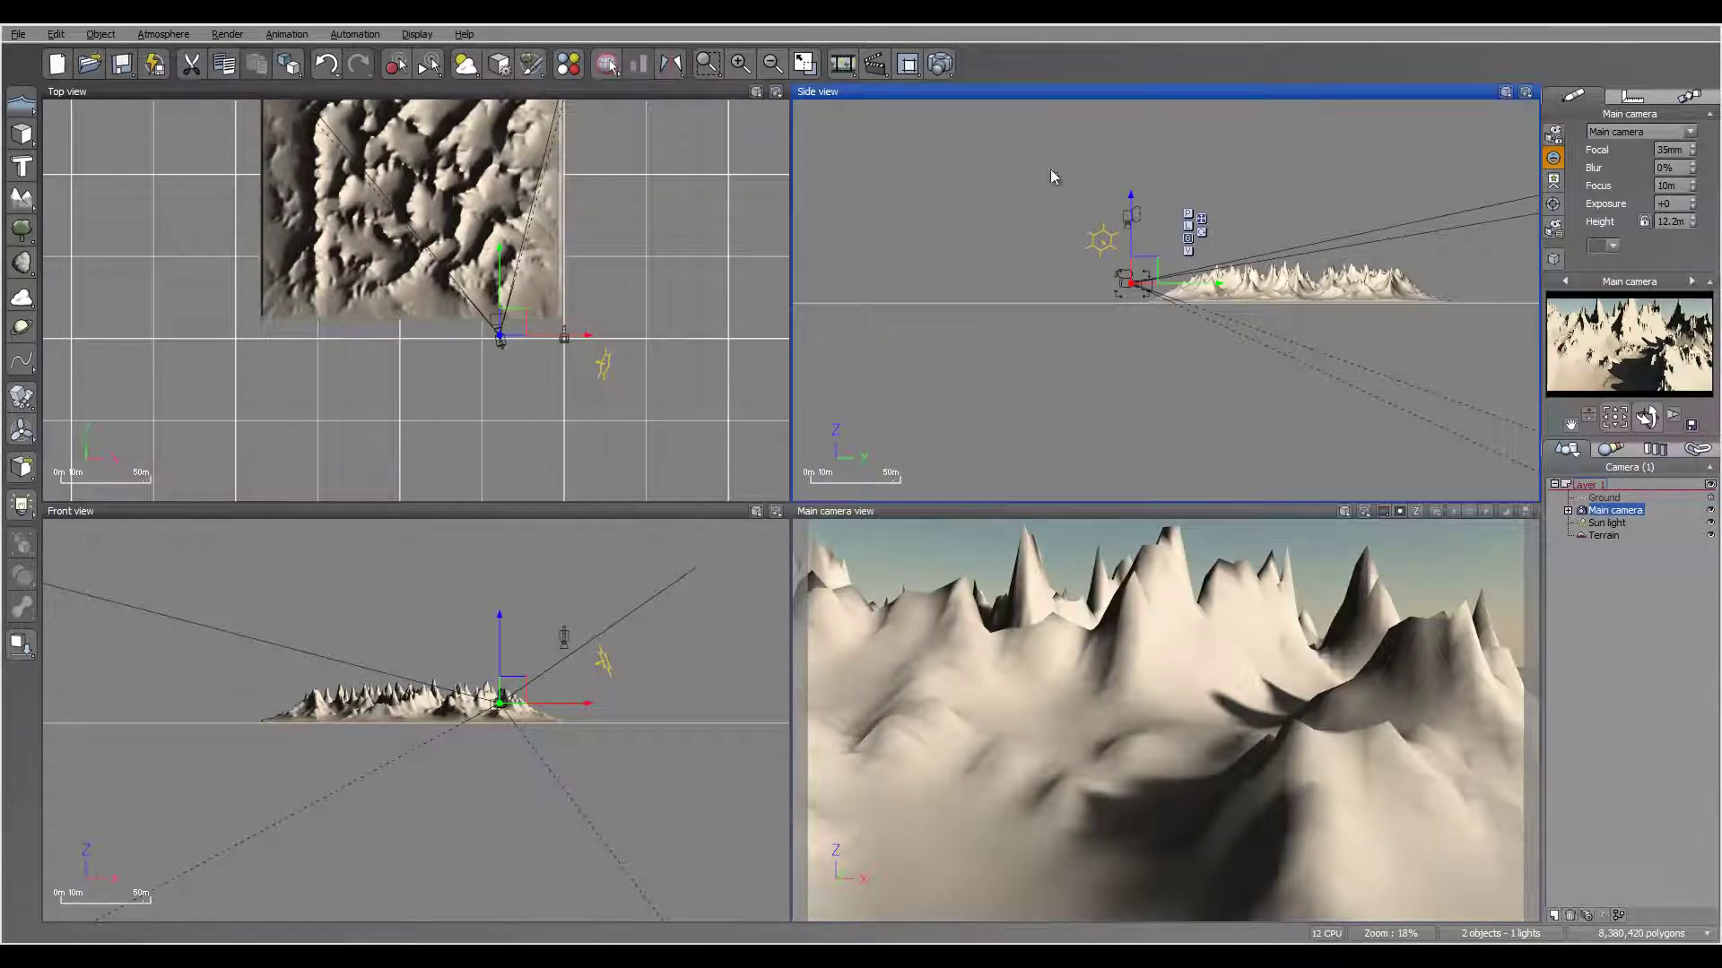
Step: Render the scene, accept the post-render options and close the finished render
{"action": "left_click", "coordinate": [941, 68]}
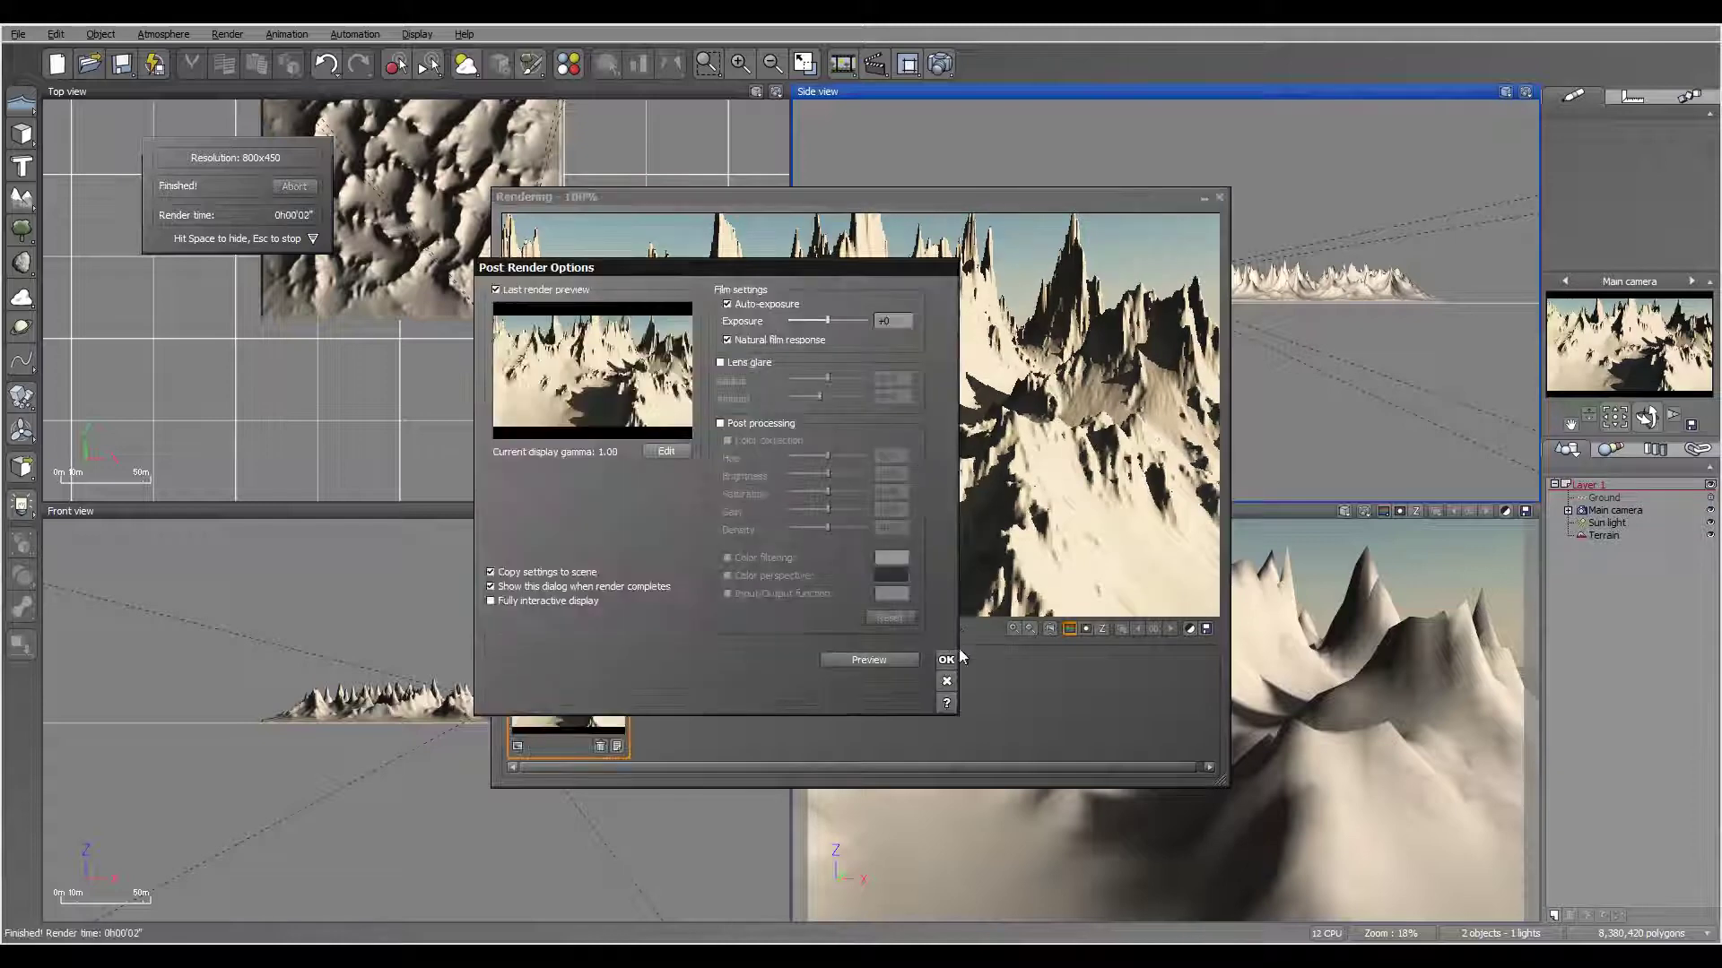
{"action": "left_click", "coordinate": [946, 659]}
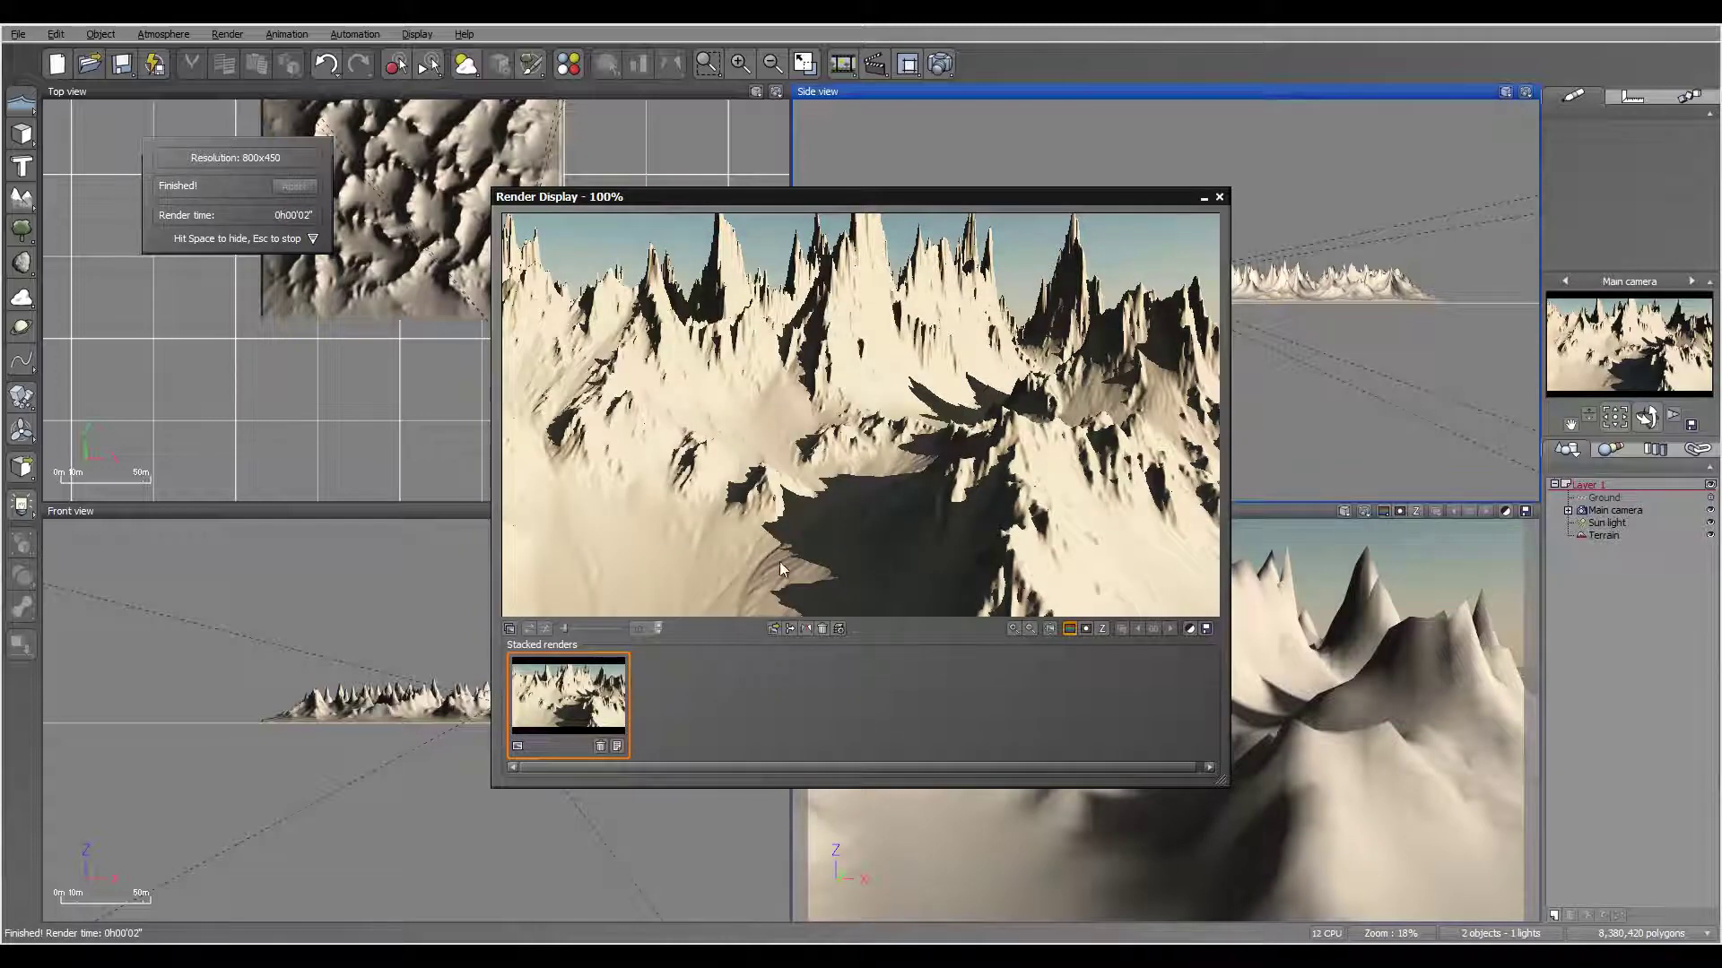
{"action": "left_click", "coordinate": [1219, 196]}
Step: Select the terrain and shift it along the negative X direction in the top view
{"action": "left_click", "coordinate": [413, 201]}
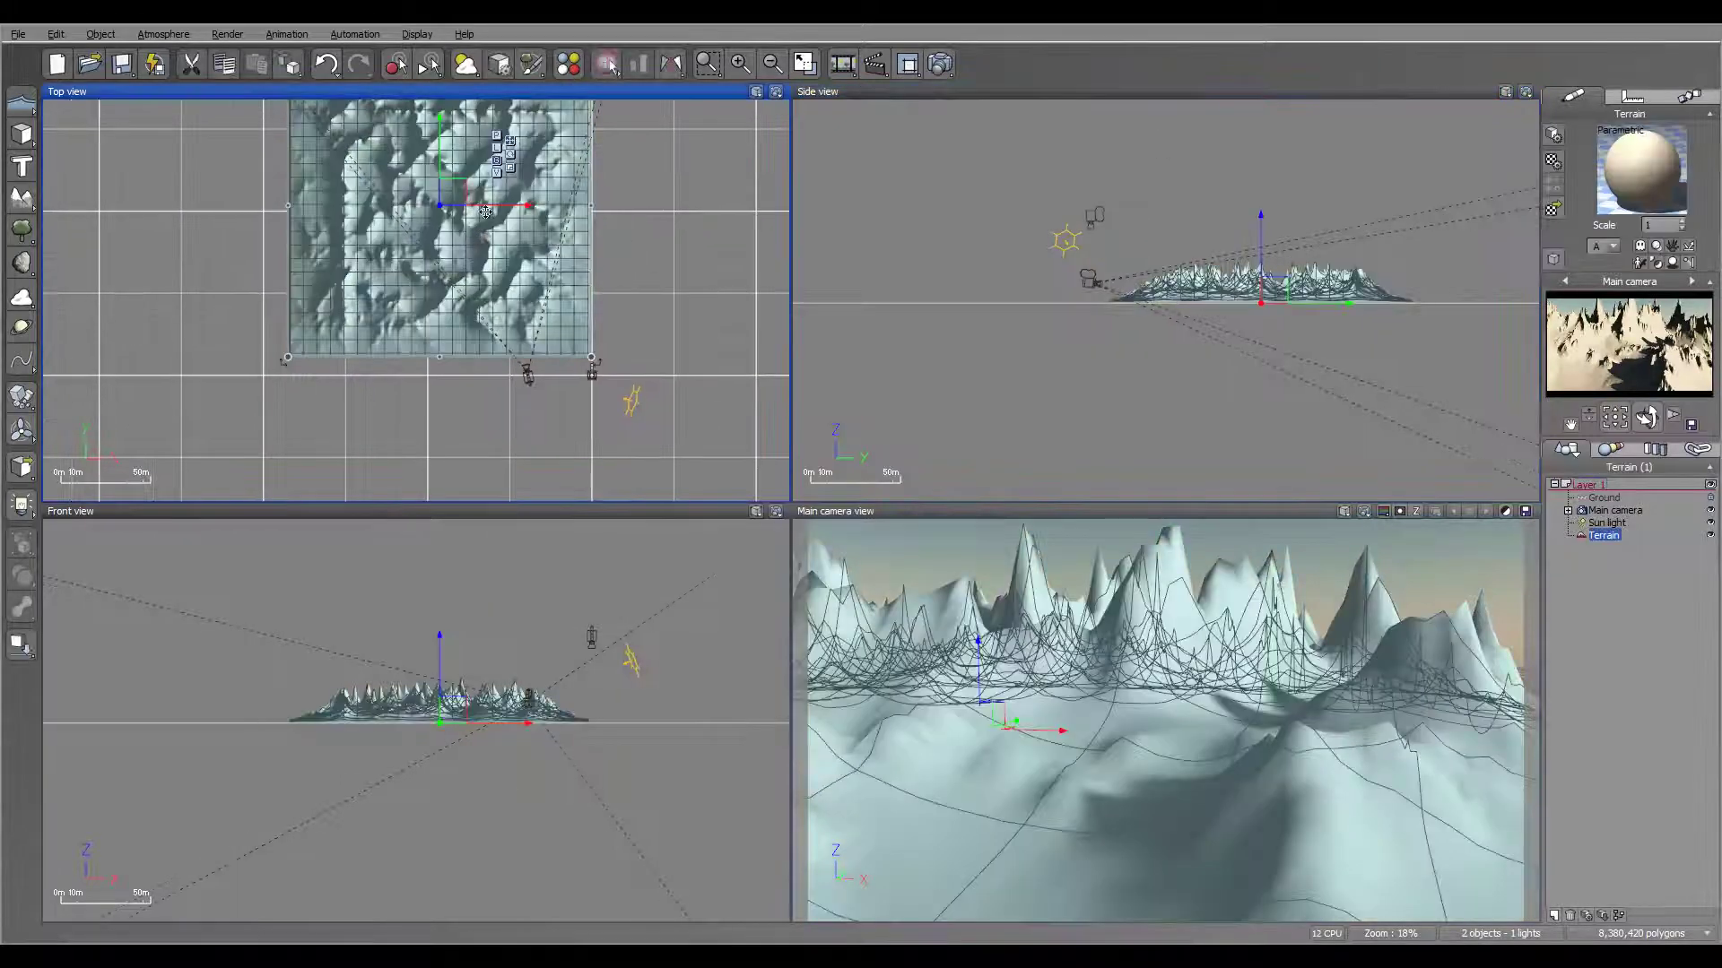
{"action": "left_click_drag", "start_coordinate": [413, 201], "coordinate": [572, 236]}
{"action": "right_click_drag", "start_coordinate": [642, 217], "coordinate": [556, 252]}
{"action": "right_click", "coordinate": [545, 230]}
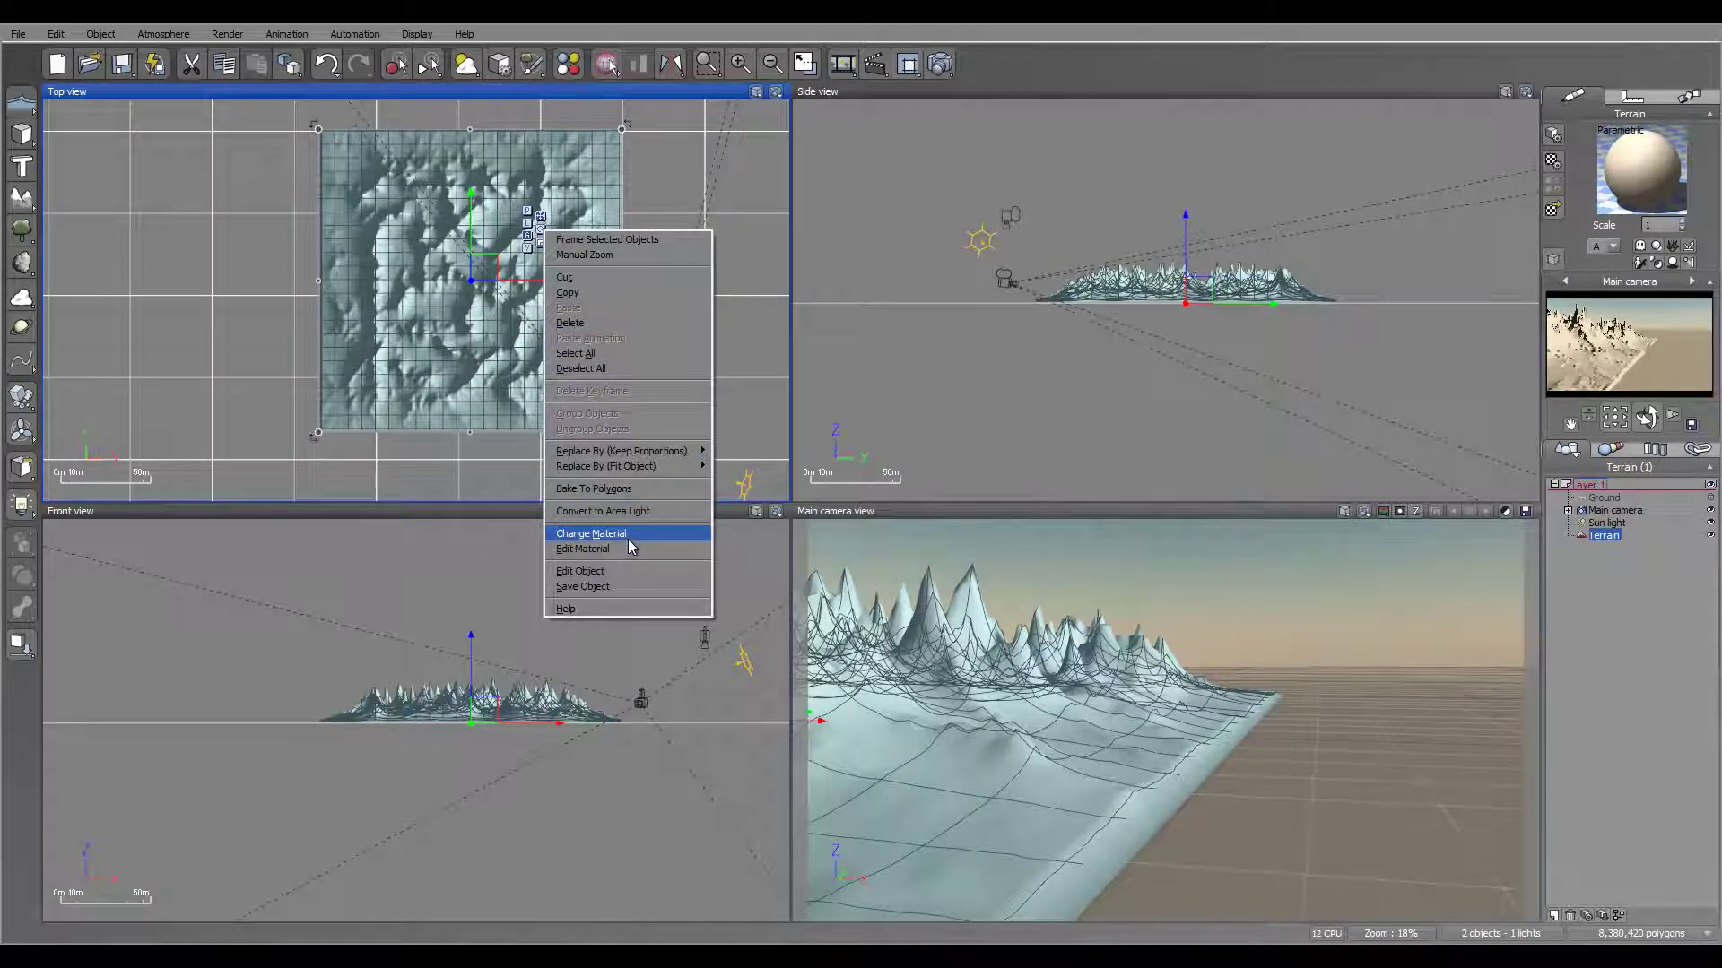
Step: Select the main camera and move it sideways to stand roughly centred in front of the terrain
{"action": "left_click", "coordinate": [1618, 511]}
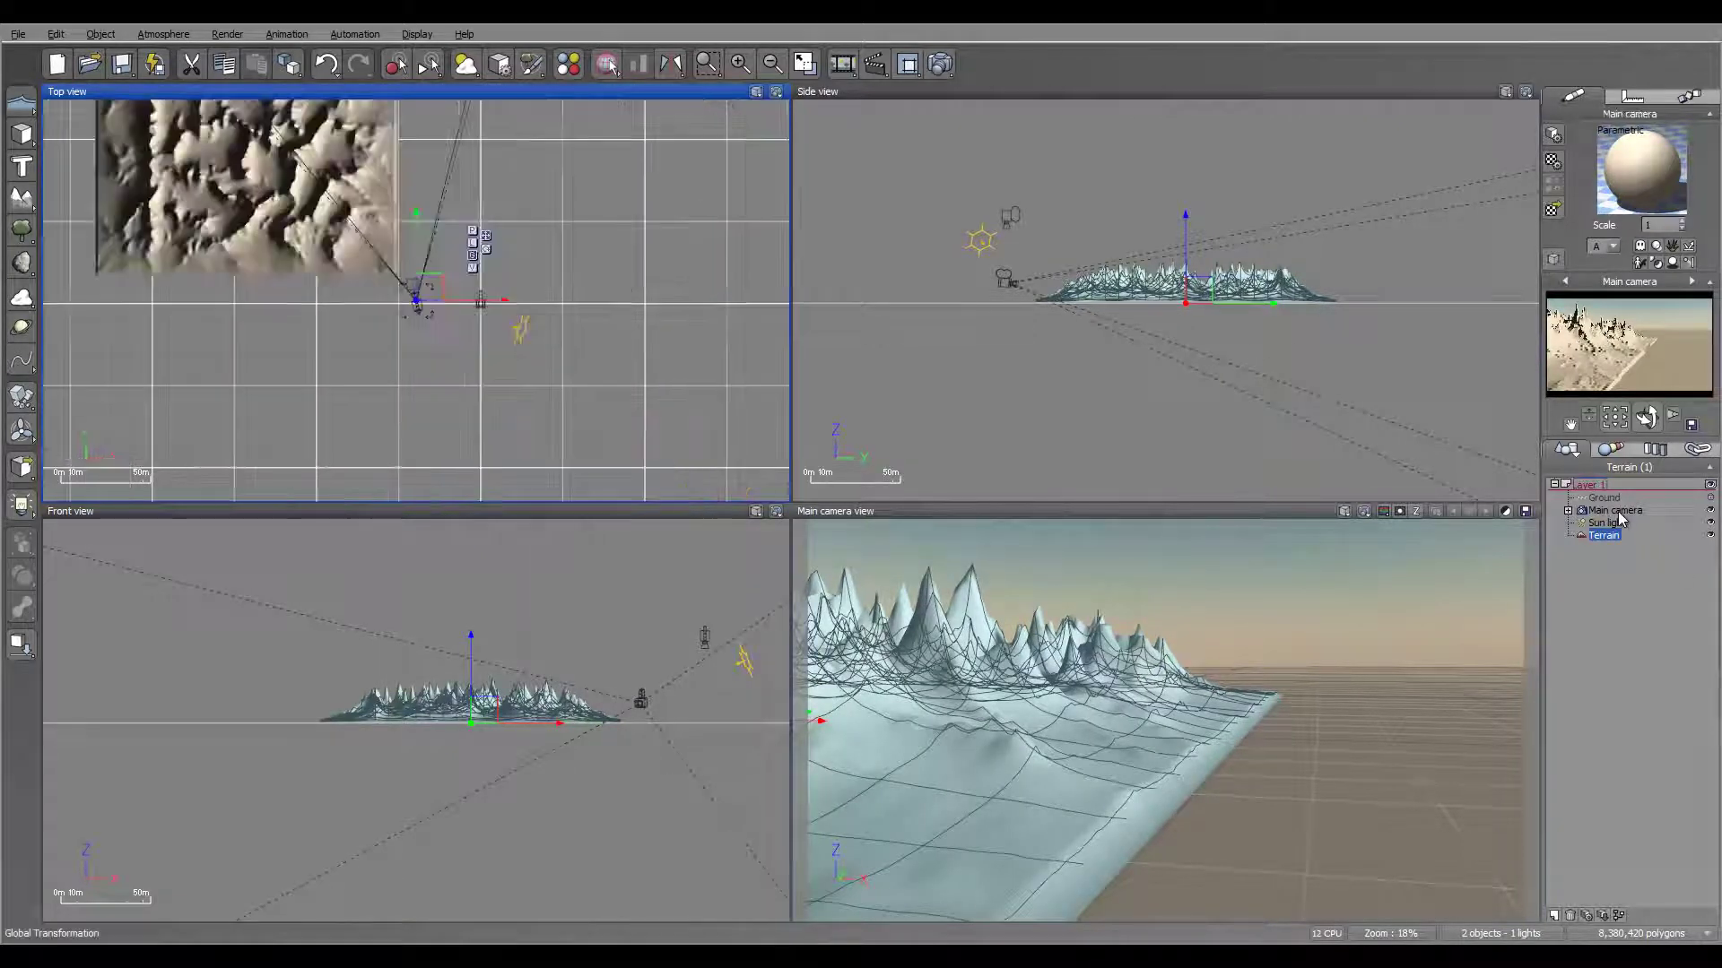
{"action": "left_click", "coordinate": [1614, 510]}
{"action": "left_click_drag", "start_coordinate": [518, 403], "coordinate": [491, 392]}
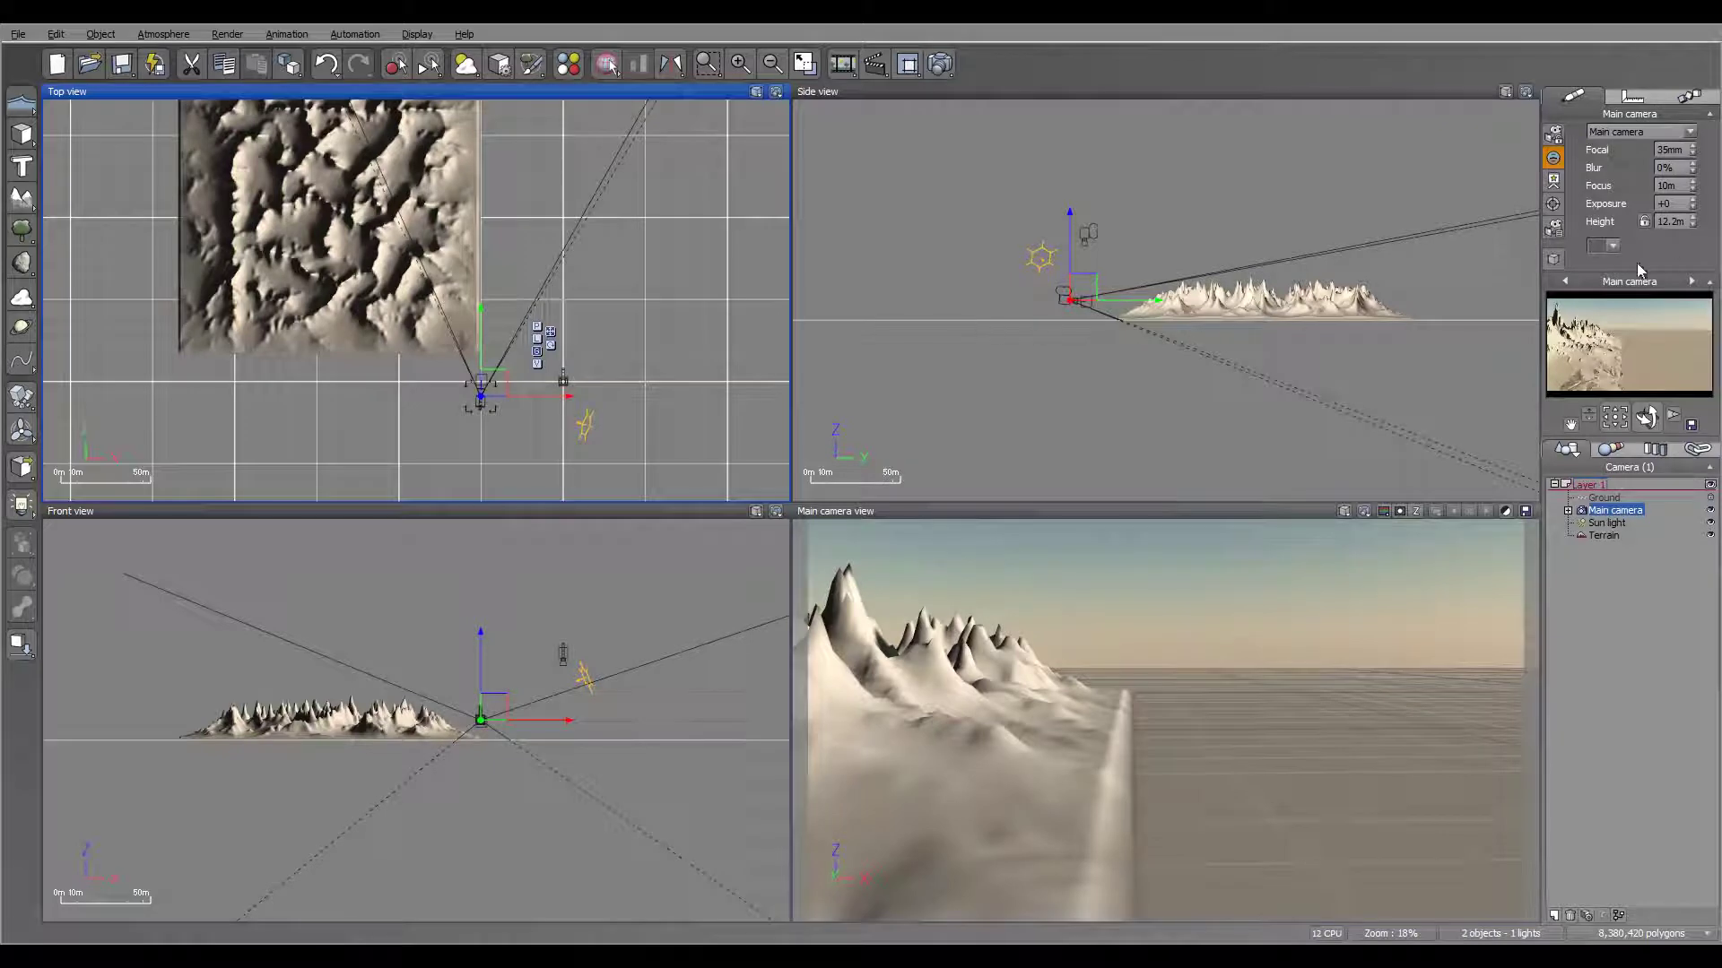
{"action": "right_click_drag", "start_coordinate": [456, 304], "coordinate": [565, 308]}
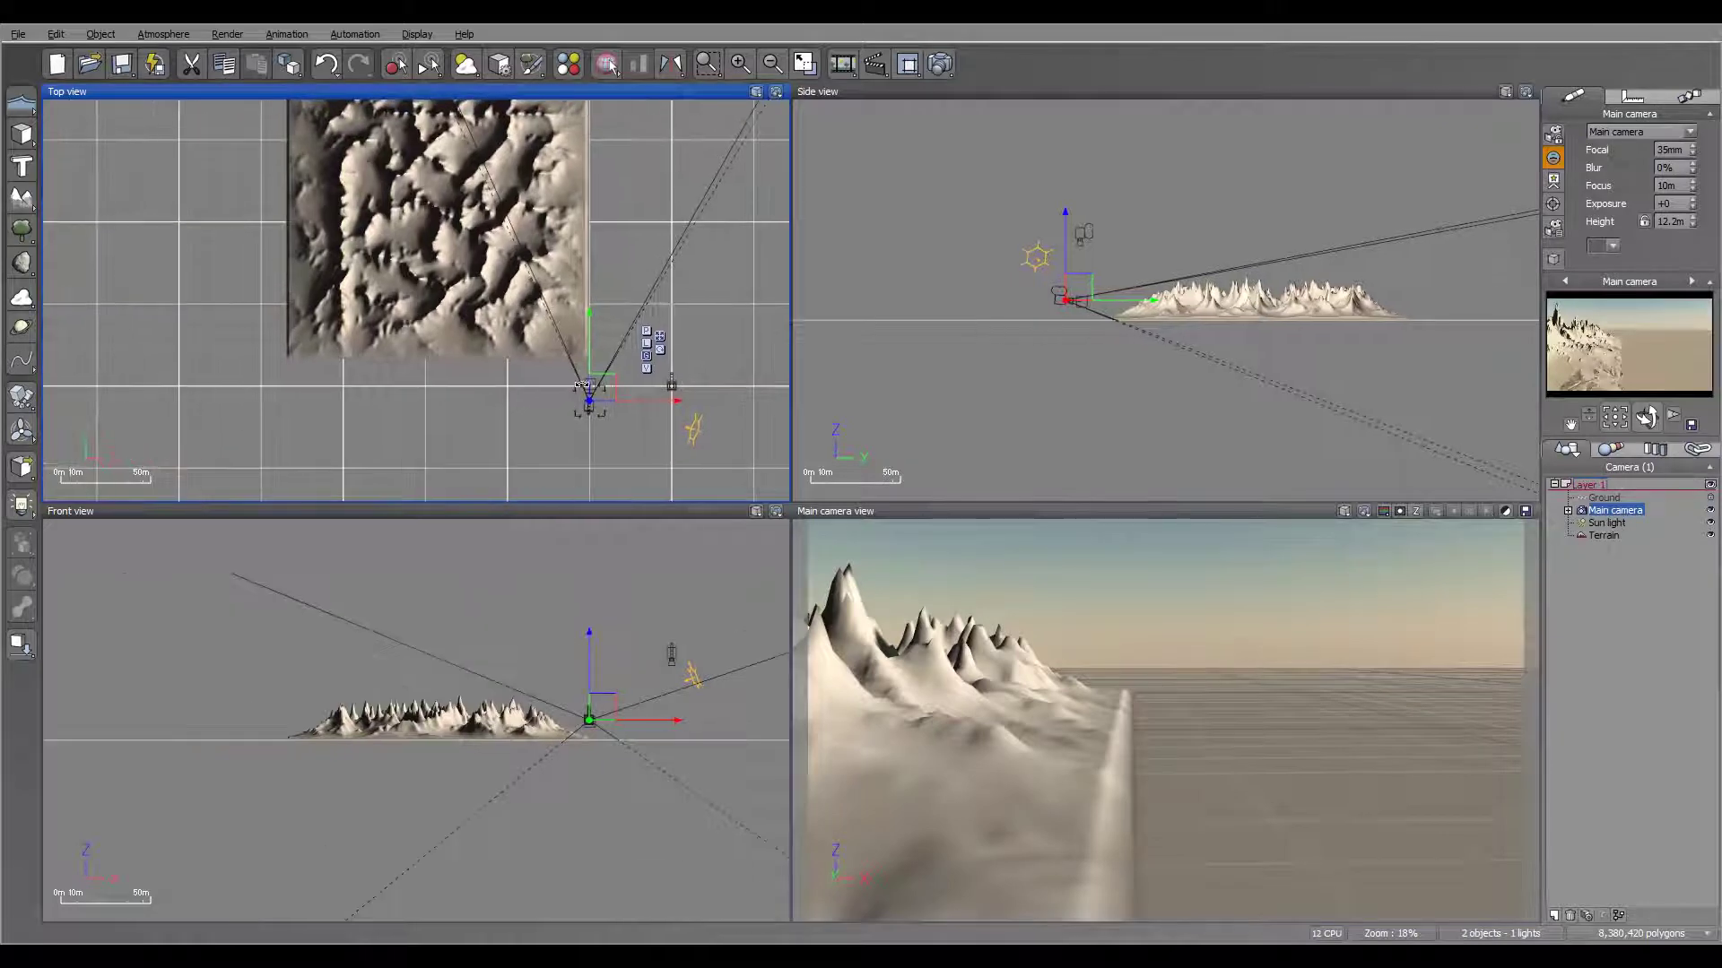
{"action": "left_click_drag", "start_coordinate": [603, 387], "coordinate": [477, 384]}
Step: Raise the main camera above the terrain, pull it back and adjust its tilt to overlook the whole range
{"action": "left_click_drag", "start_coordinate": [1068, 284], "coordinate": [1022, 244]}
{"action": "left_click_drag", "start_coordinate": [1646, 416], "coordinate": [1646, 427]}
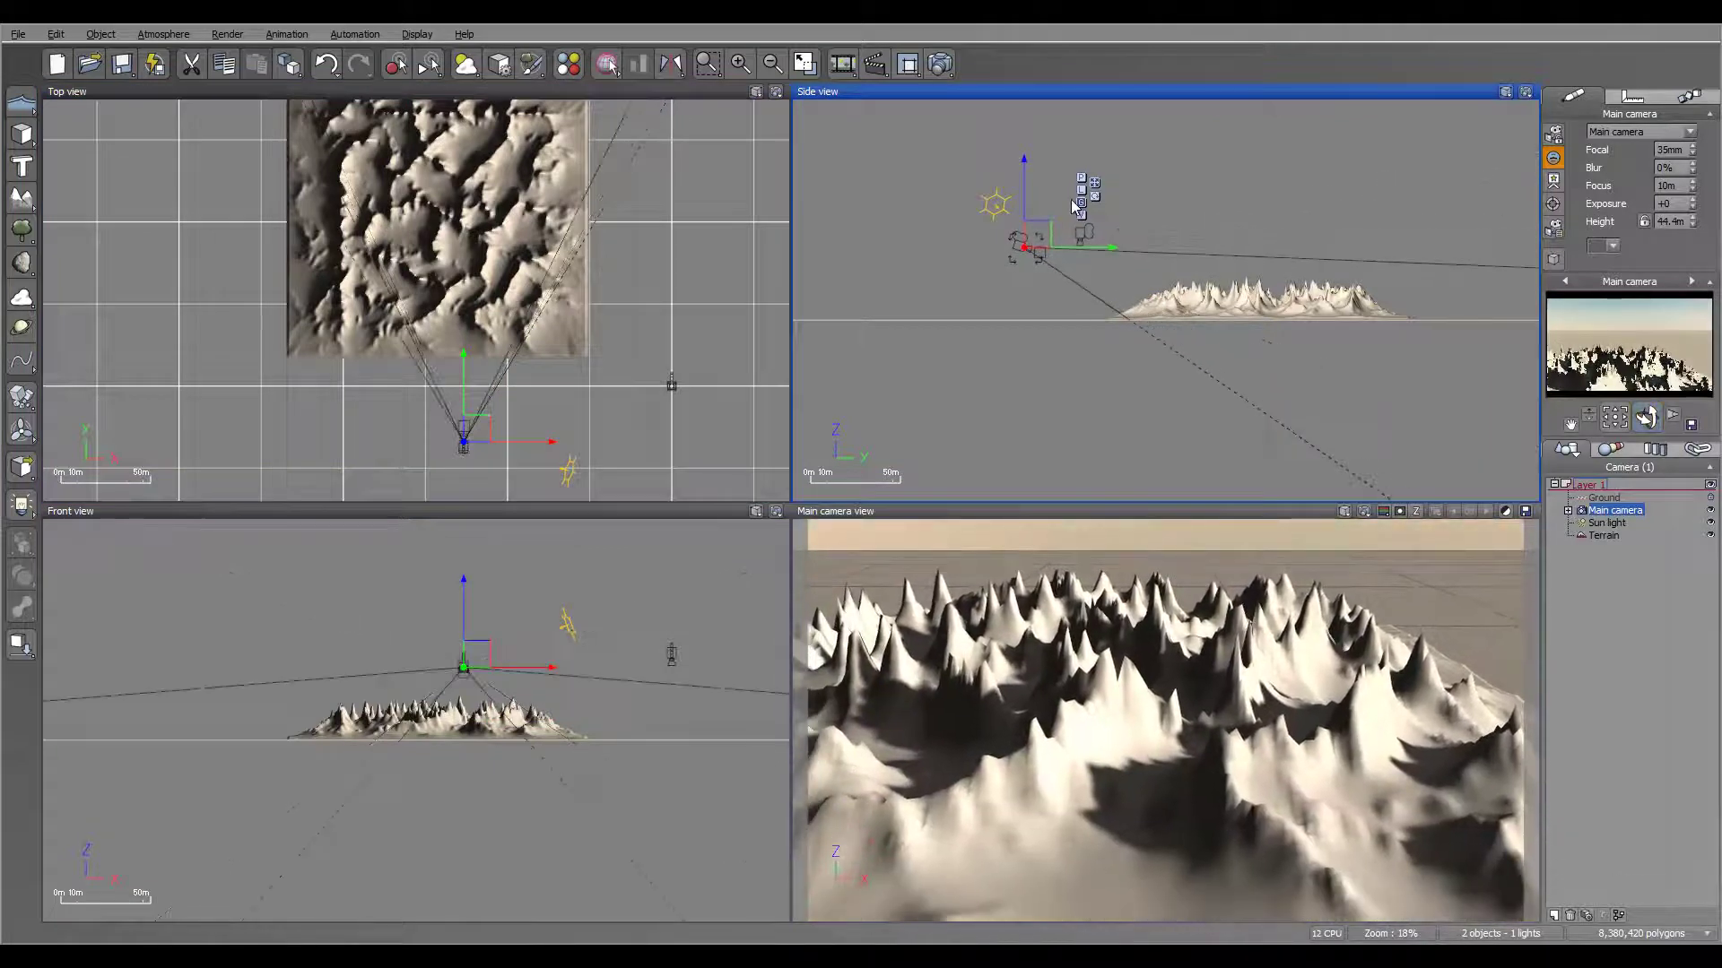
{"action": "left_click_drag", "start_coordinate": [1040, 231], "coordinate": [1035, 247]}
{"action": "left_click_drag", "start_coordinate": [1647, 416], "coordinate": [1645, 400]}
Step: Select the terrain and load the dark rock-and-grass mixed material onto it from the Landscapes collection
{"action": "left_click", "coordinate": [1605, 536]}
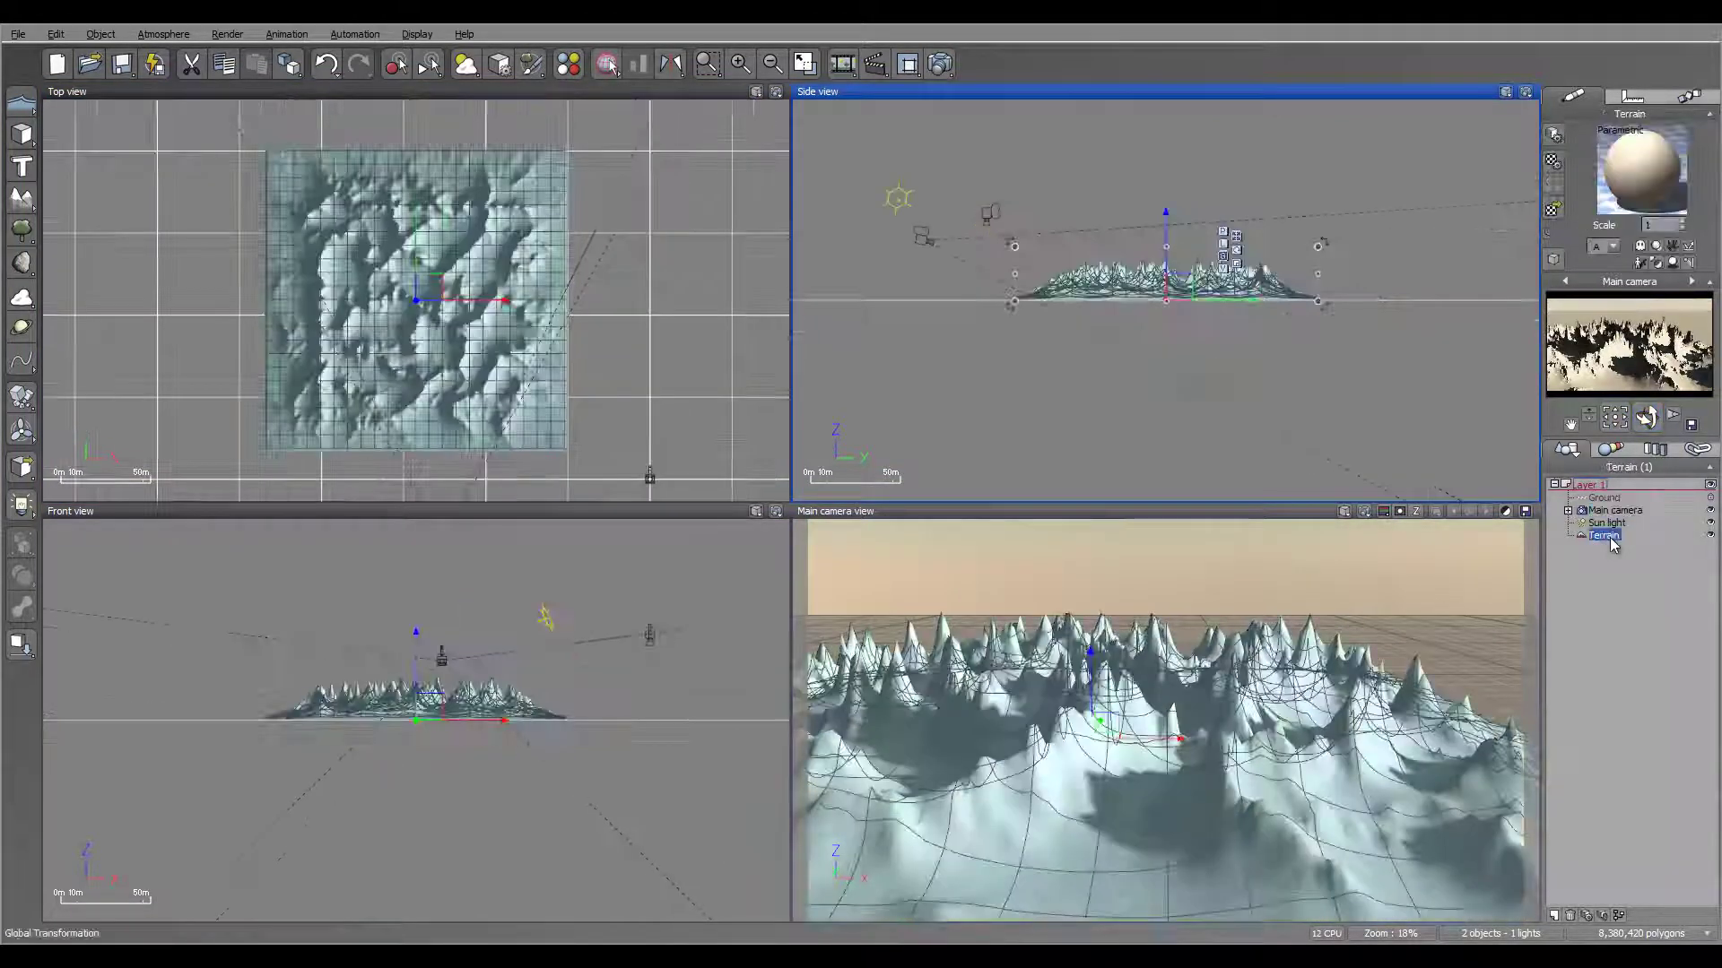
{"action": "double_click", "coordinate": [1641, 171]}
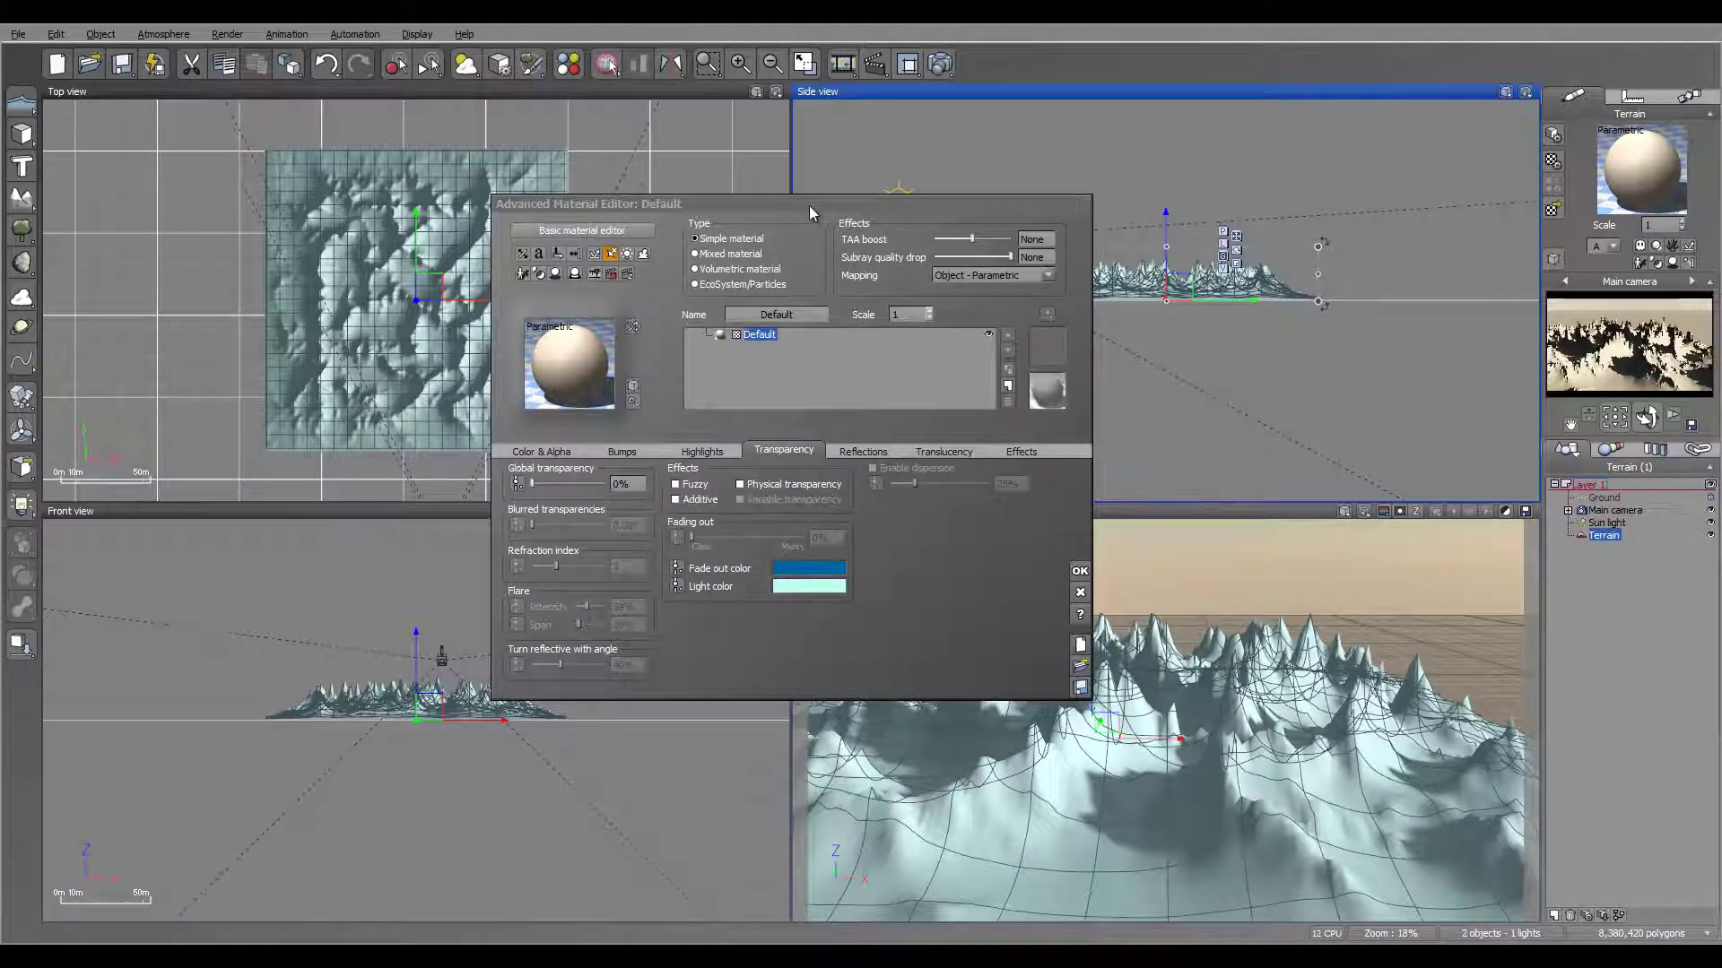
{"action": "left_click_drag", "start_coordinate": [682, 204], "coordinate": [826, 163]}
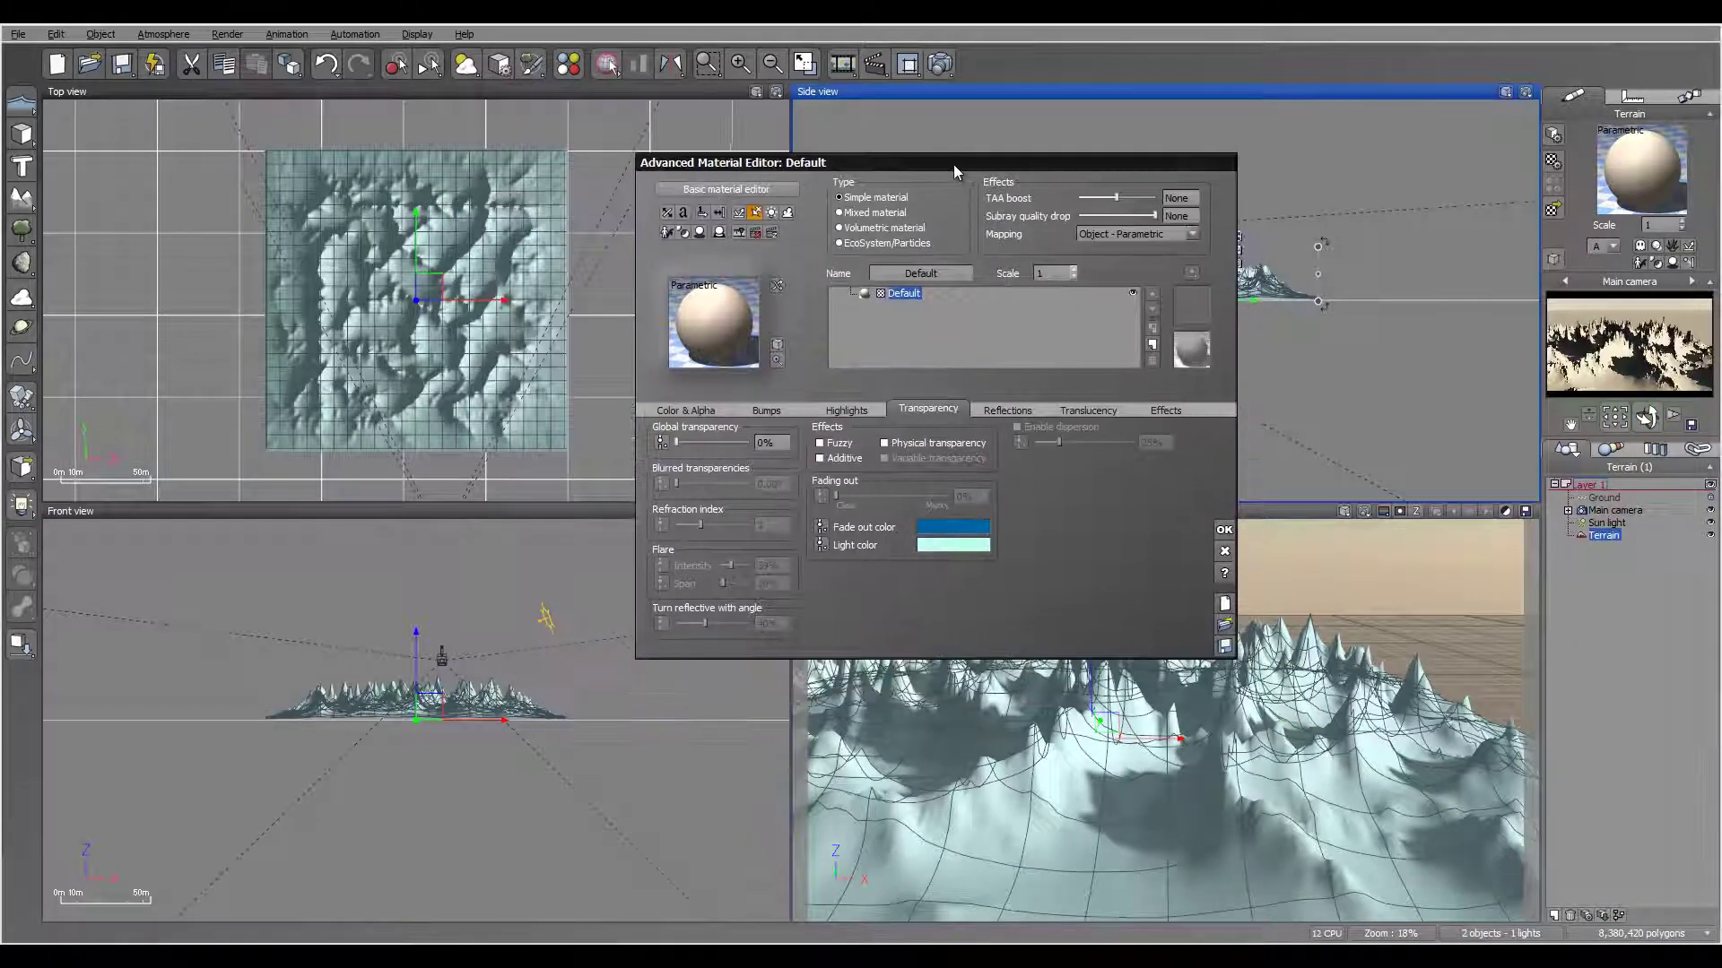
{"action": "double_click", "coordinate": [743, 307]}
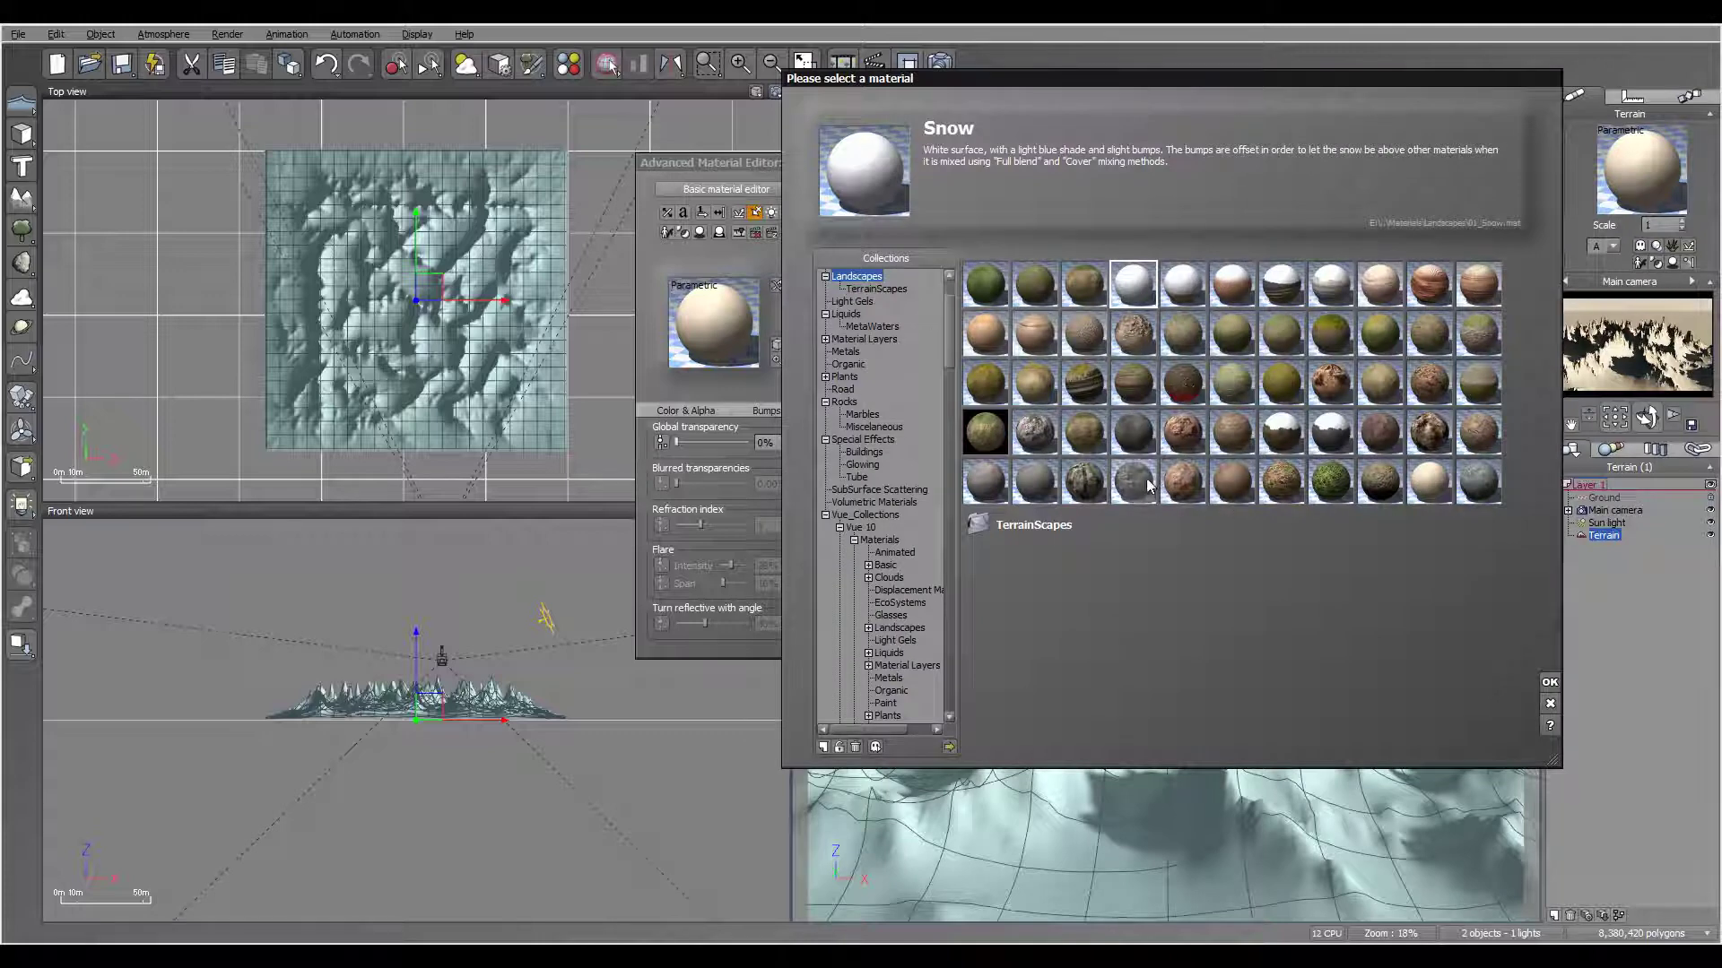
{"action": "left_click", "coordinate": [1133, 438]}
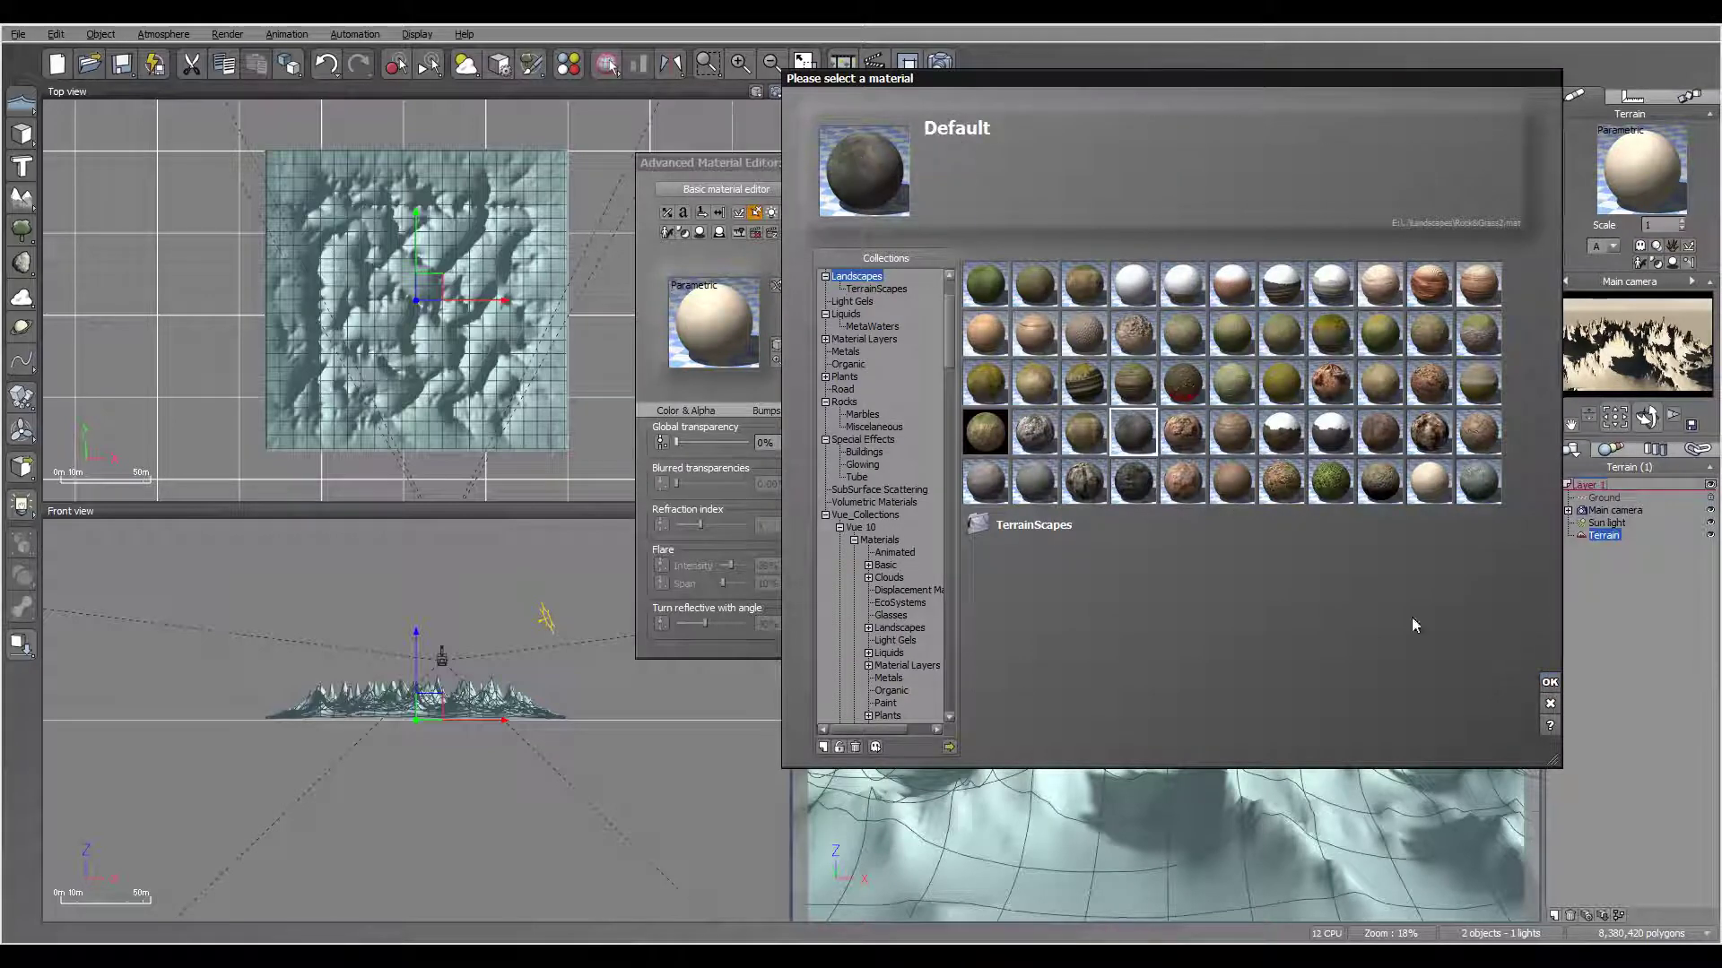
{"action": "key", "text": "Return"}
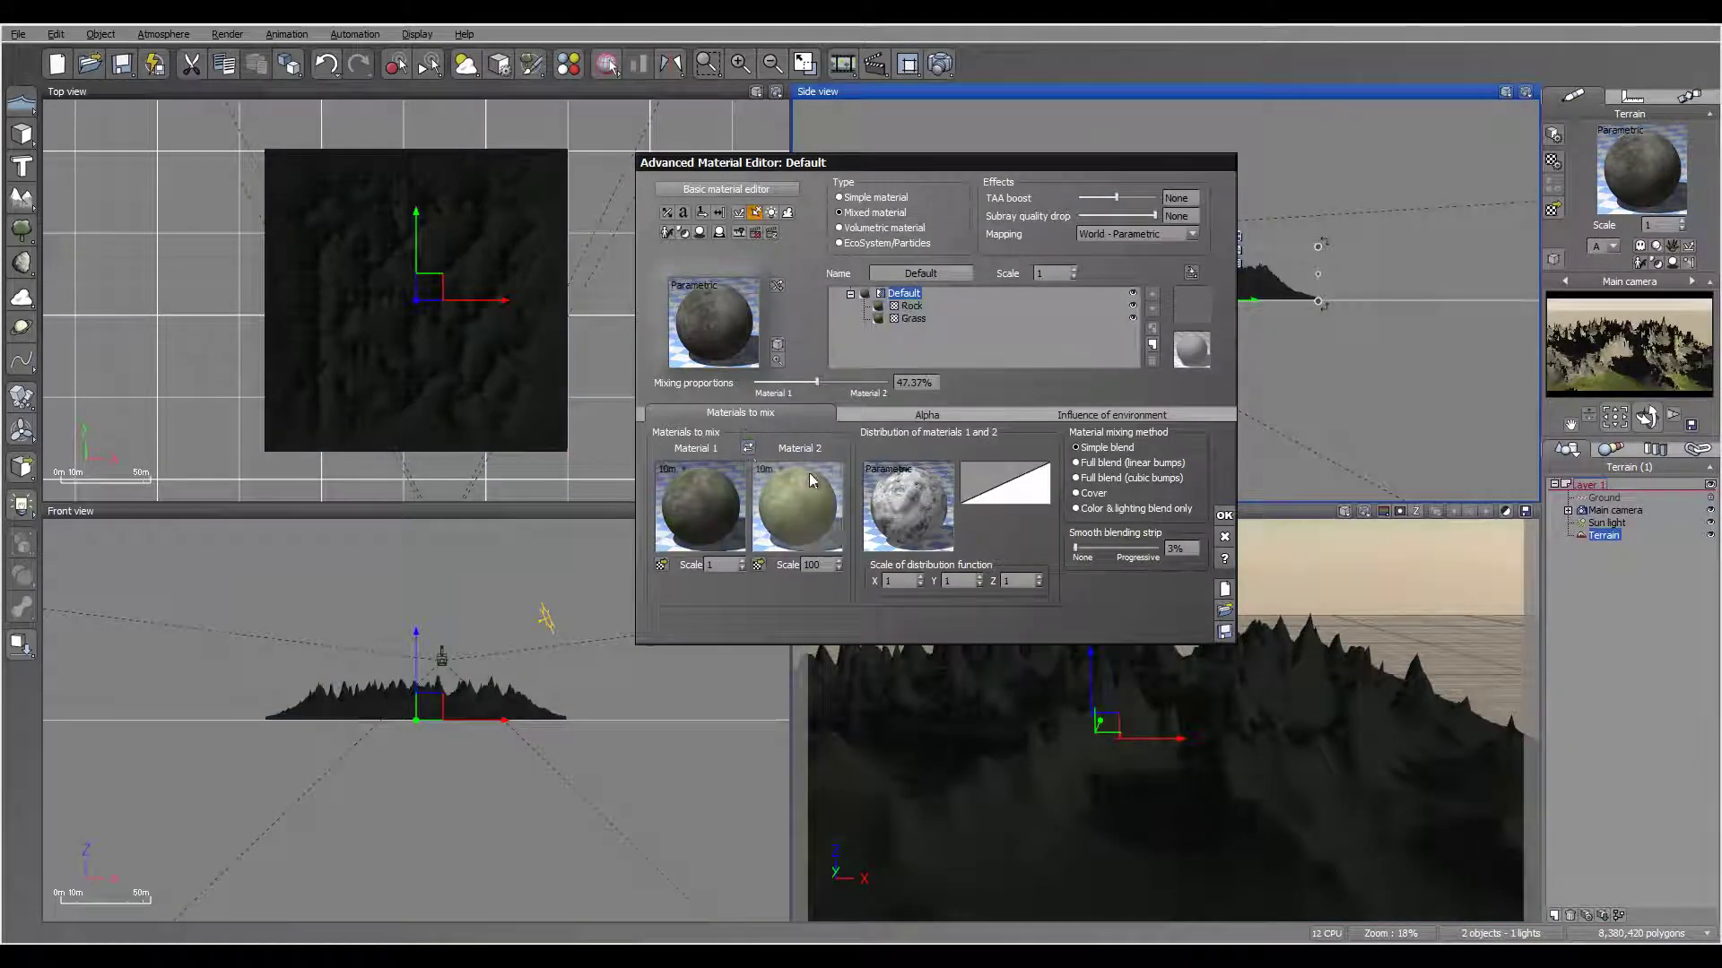
Step: Reduce the terrain's mixed material to its simple Rock component and add Red plastic as a layer above it
{"action": "left_click", "coordinate": [864, 198]}
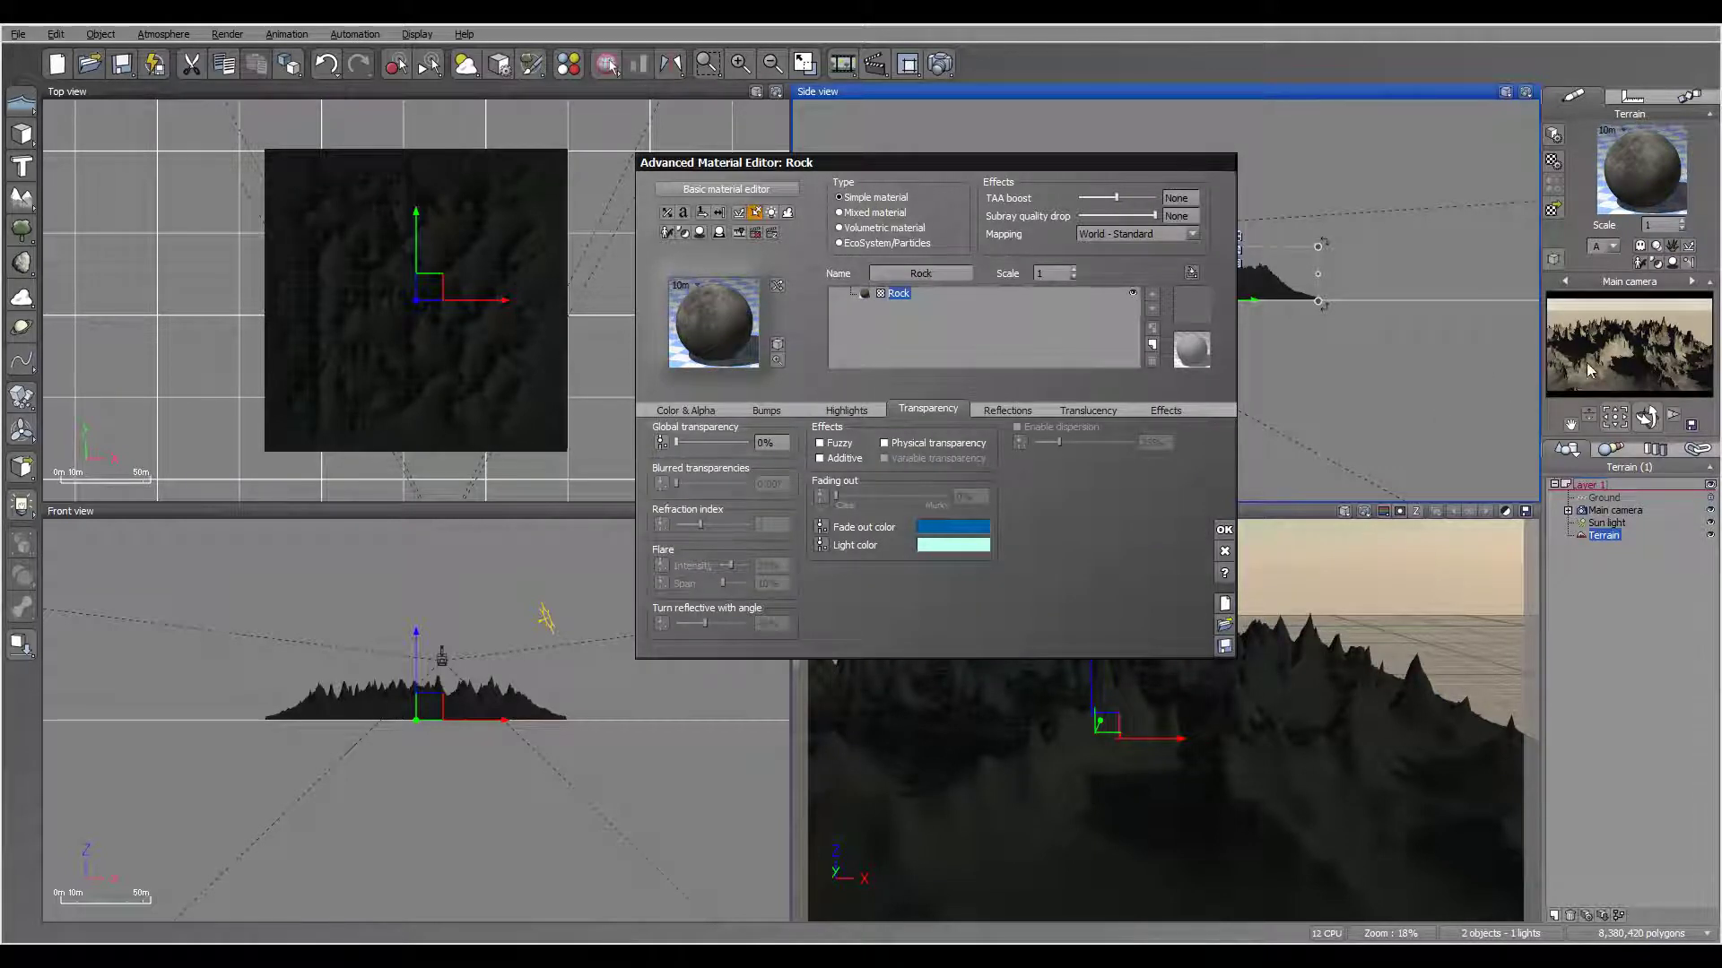
{"action": "left_click", "coordinate": [863, 163]}
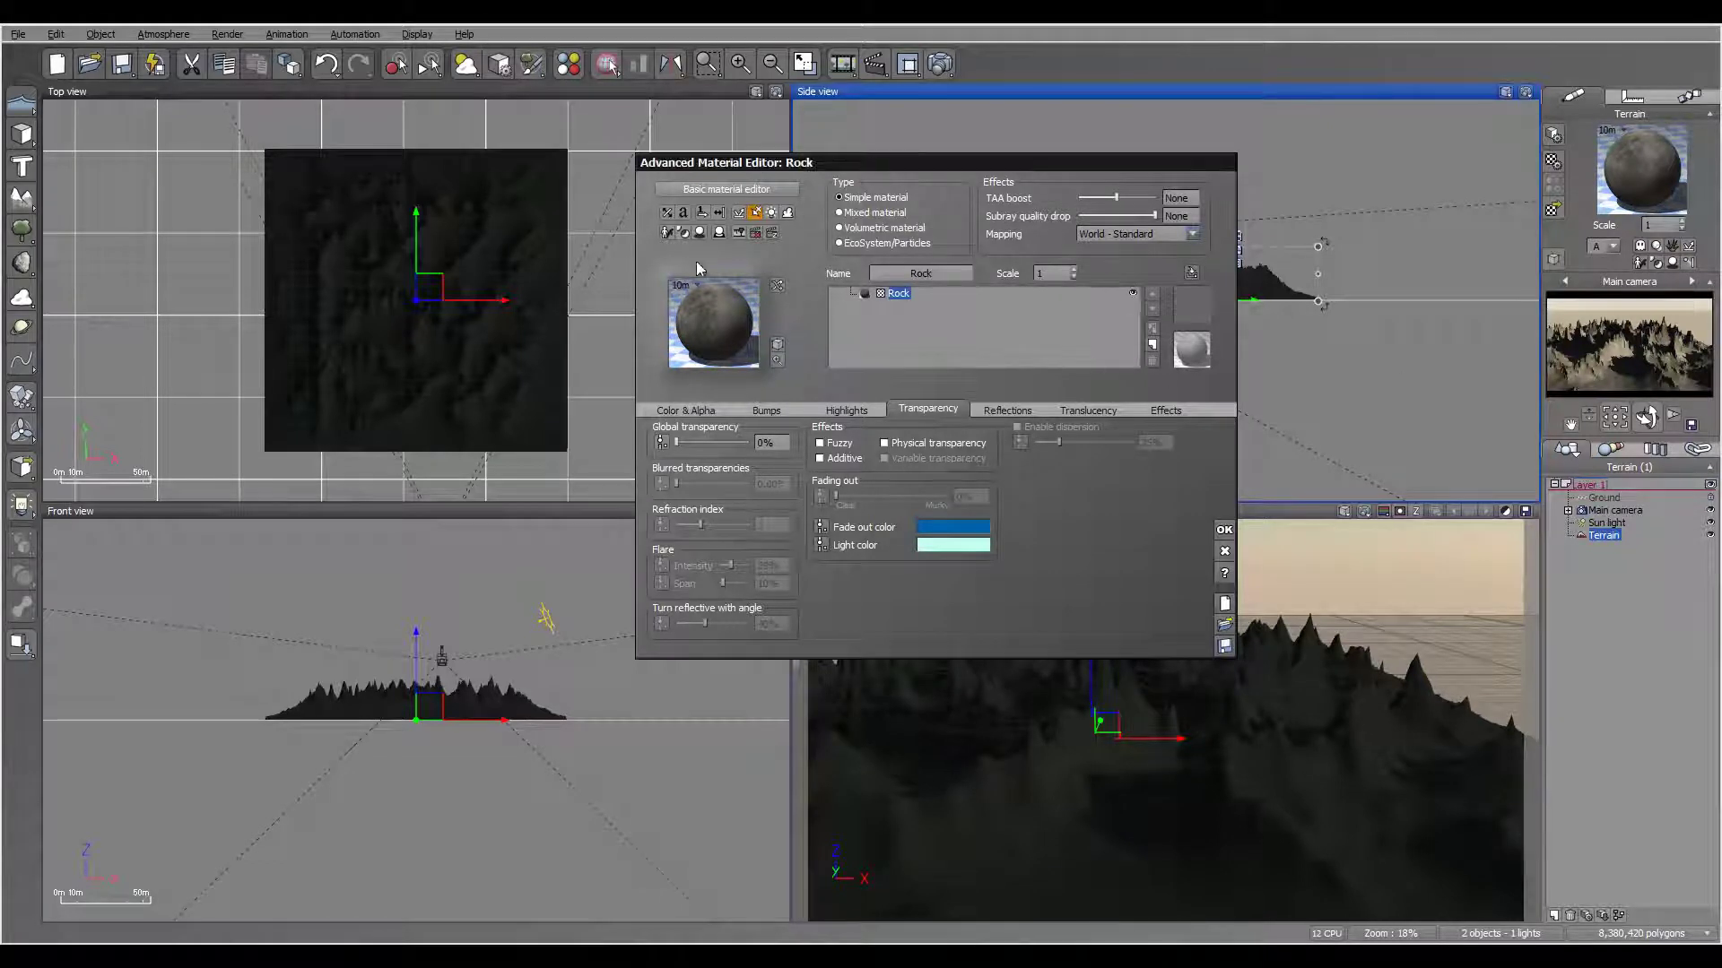
{"action": "left_click", "coordinate": [1153, 344]}
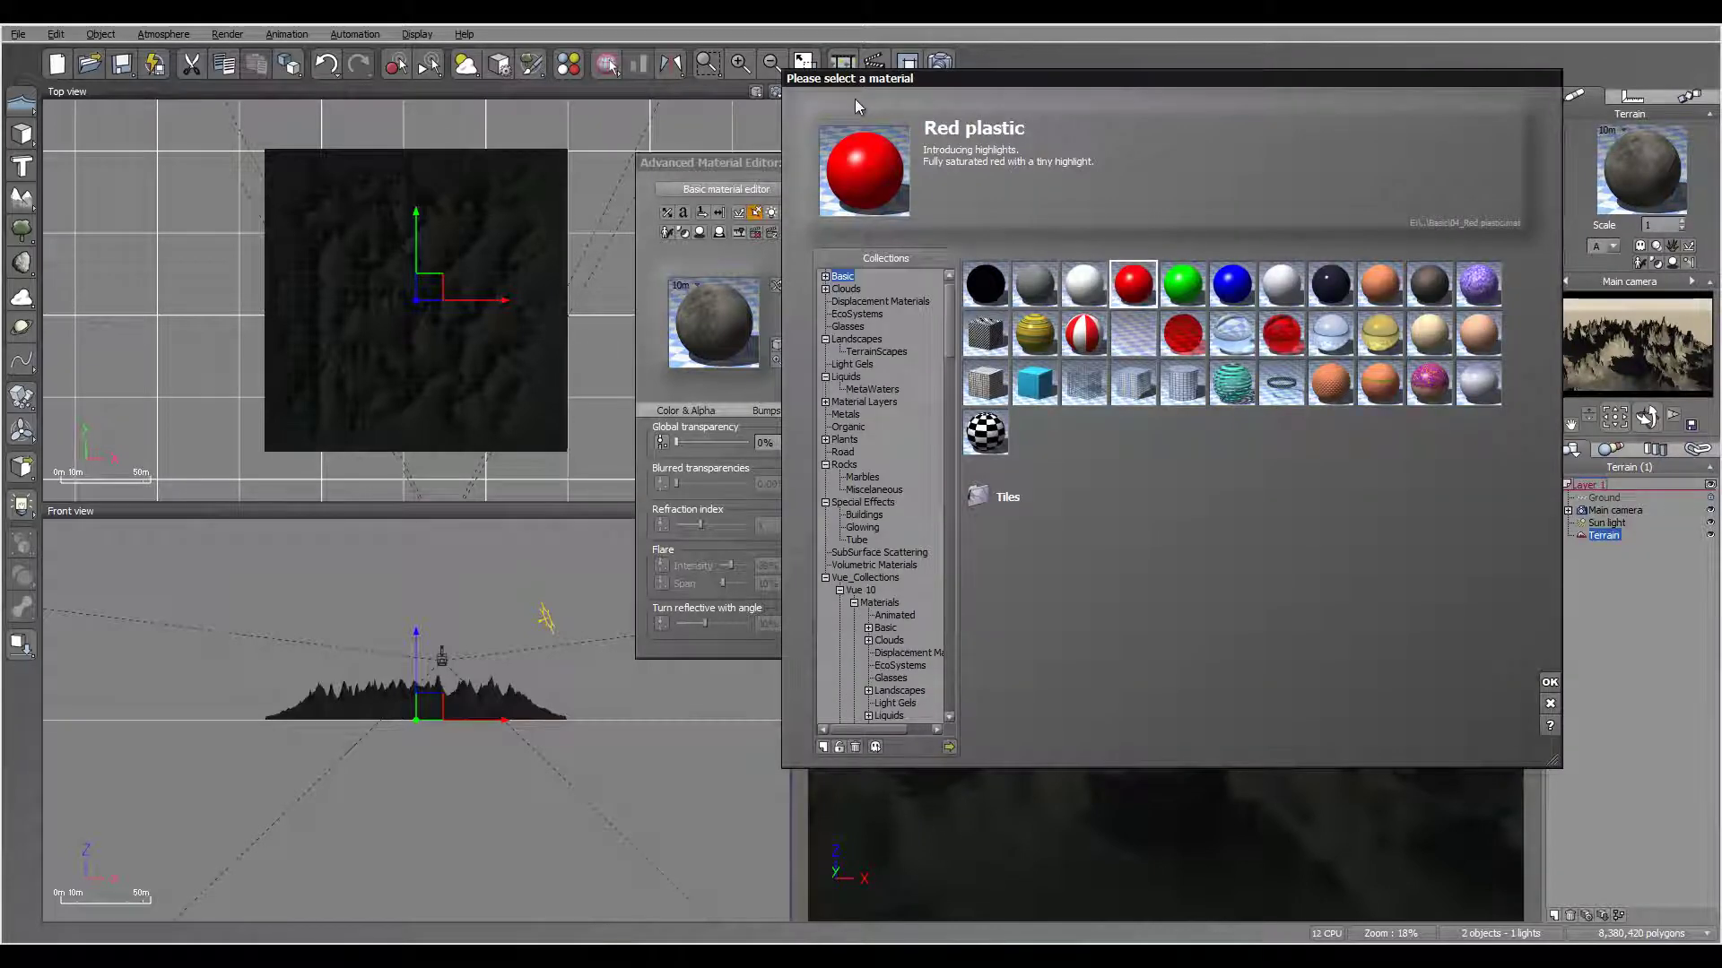
{"action": "left_click", "coordinate": [1549, 681]}
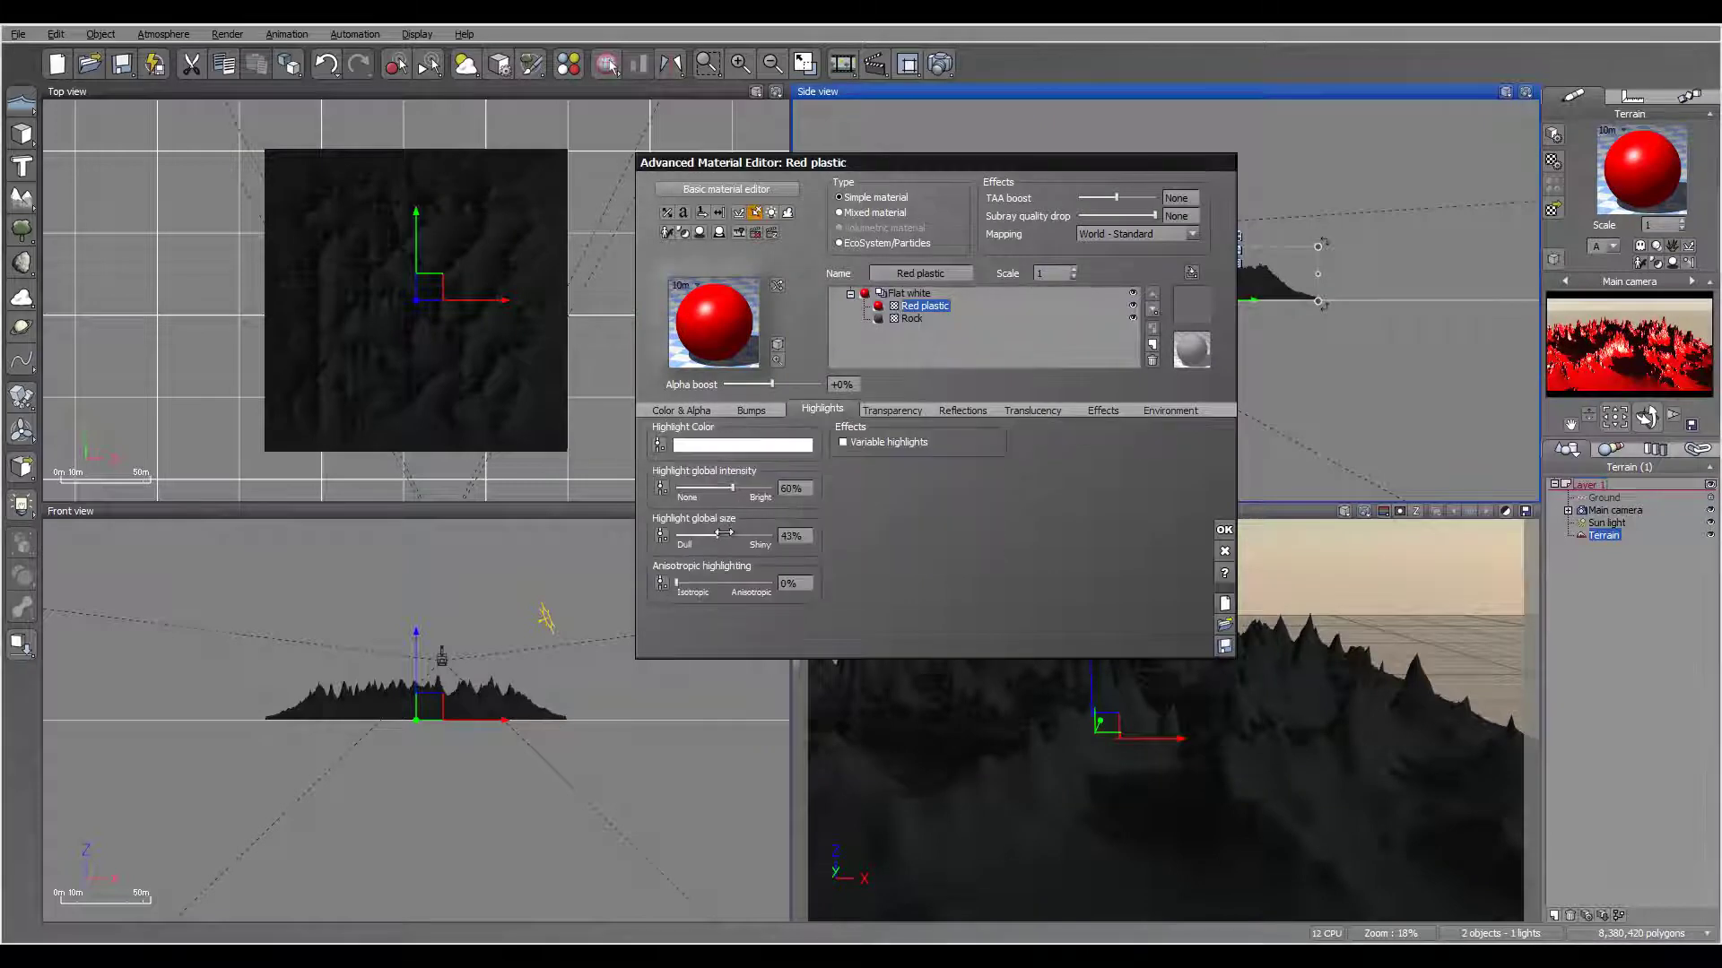
Step: Set the red layer's highlight intensity to 23% and size to 0%, and give it 100% global transparency with variable transparency enabled
{"action": "left_click_drag", "start_coordinate": [732, 488], "coordinate": [702, 489]}
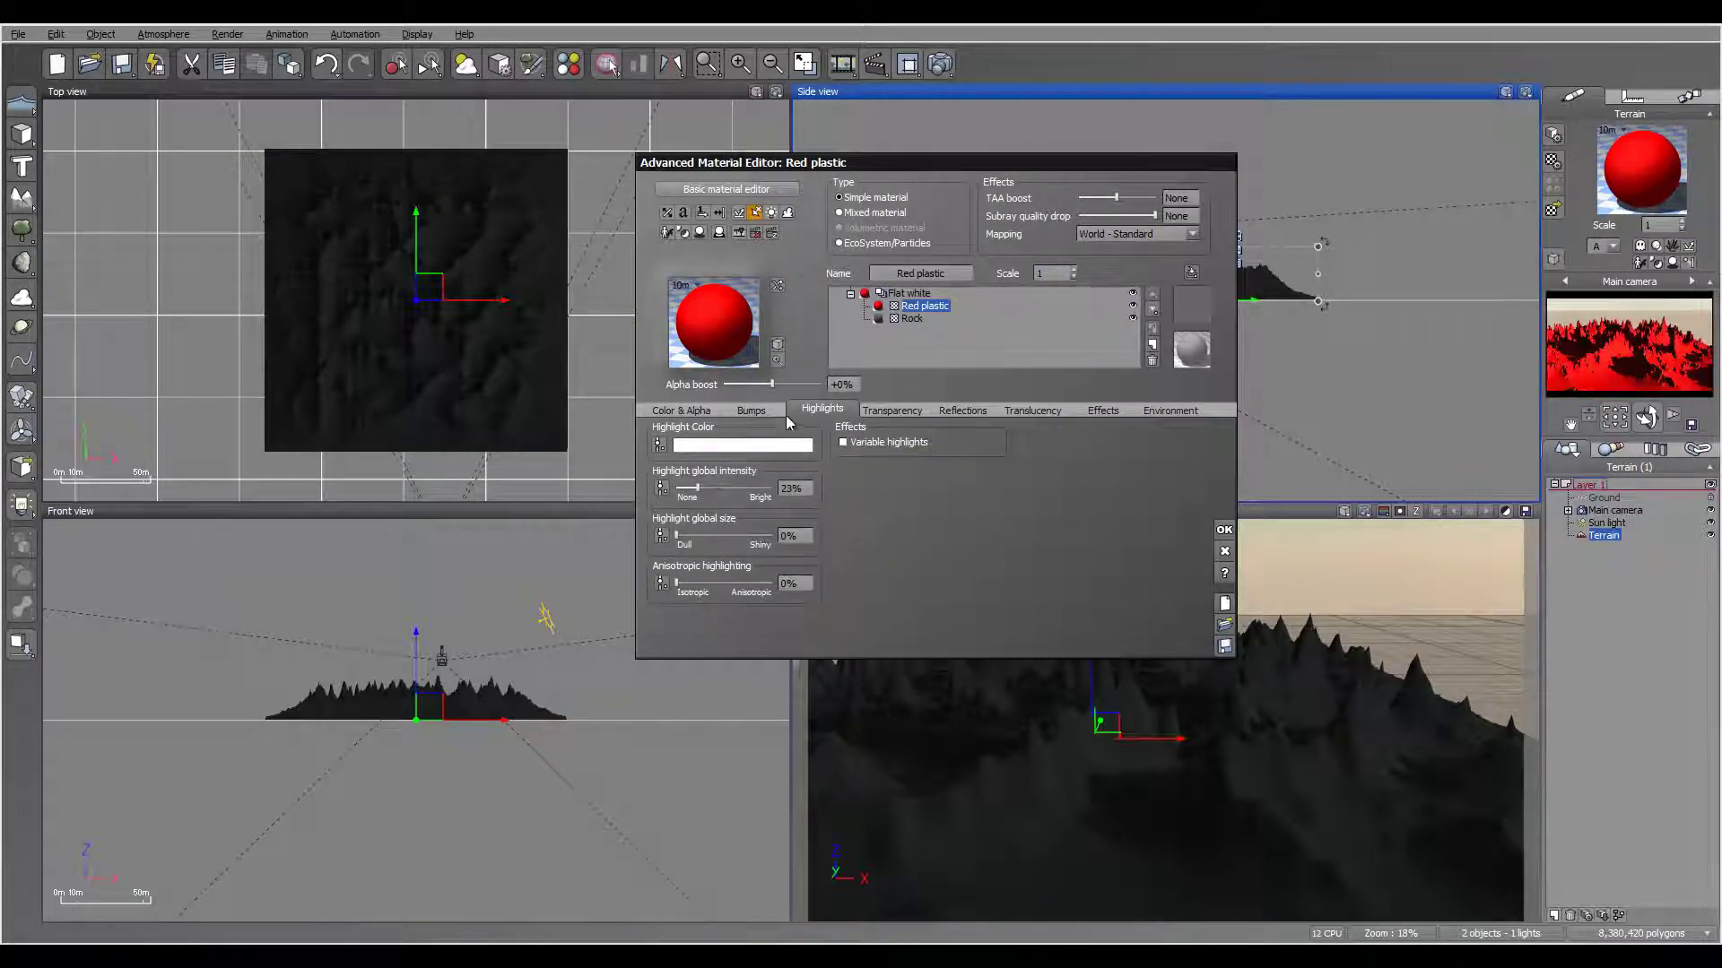
{"action": "left_click", "coordinate": [888, 410]}
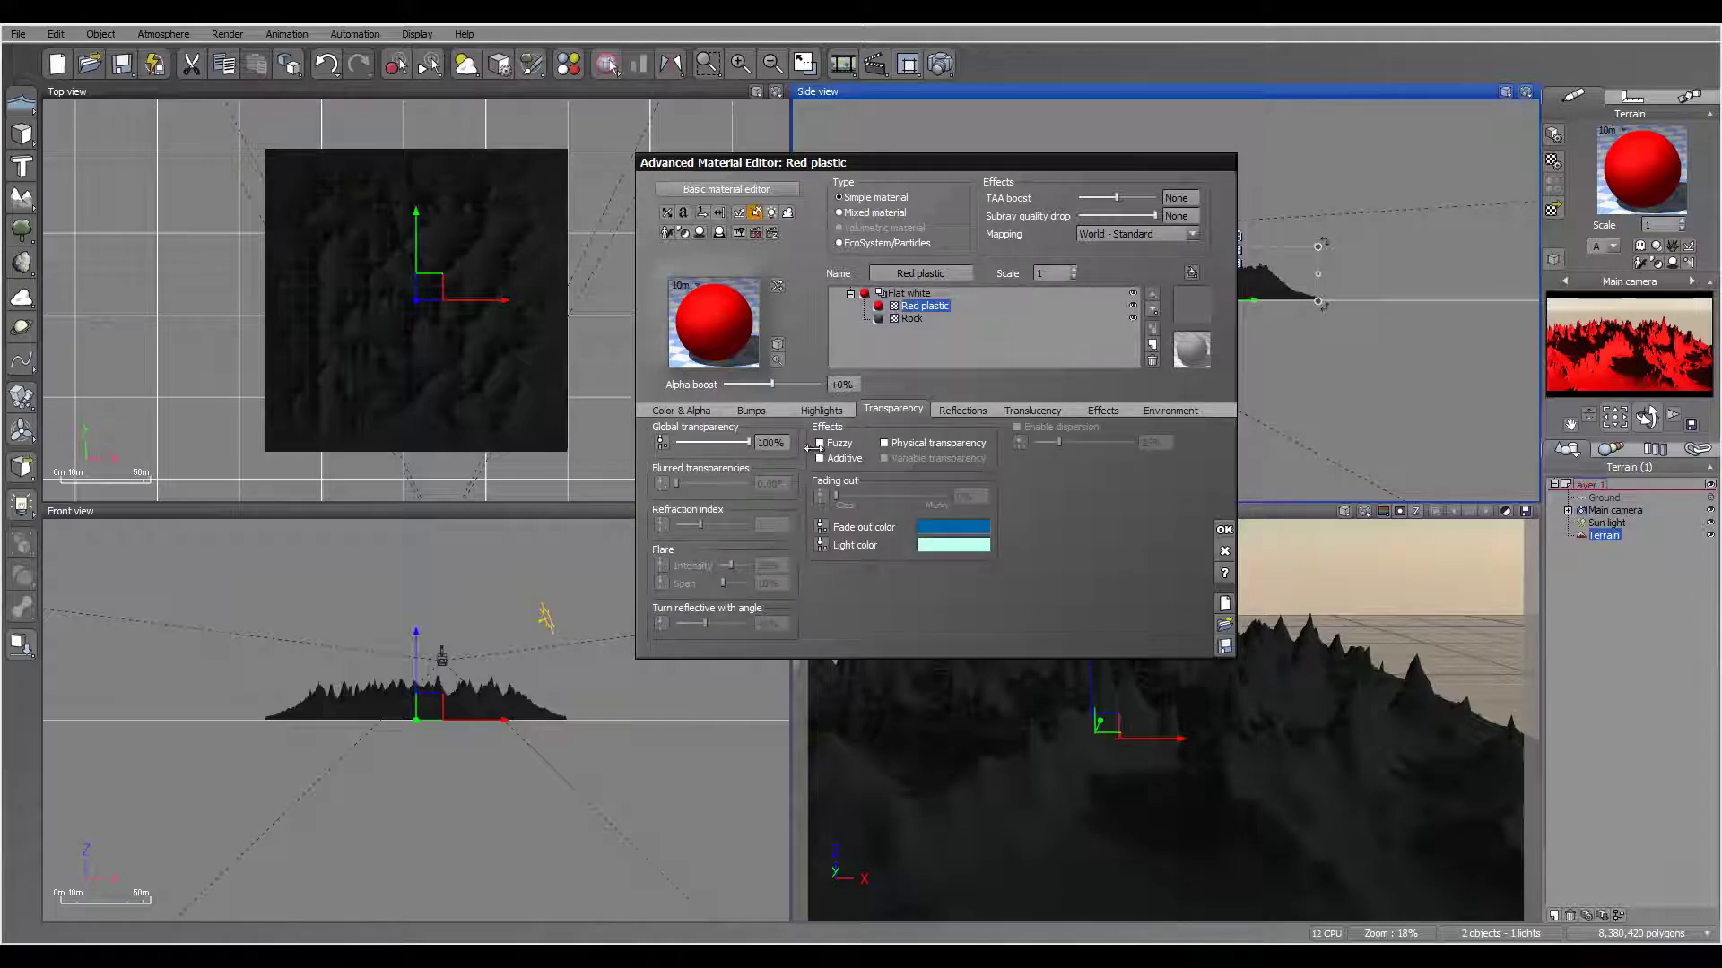
{"action": "left_click", "coordinate": [884, 458]}
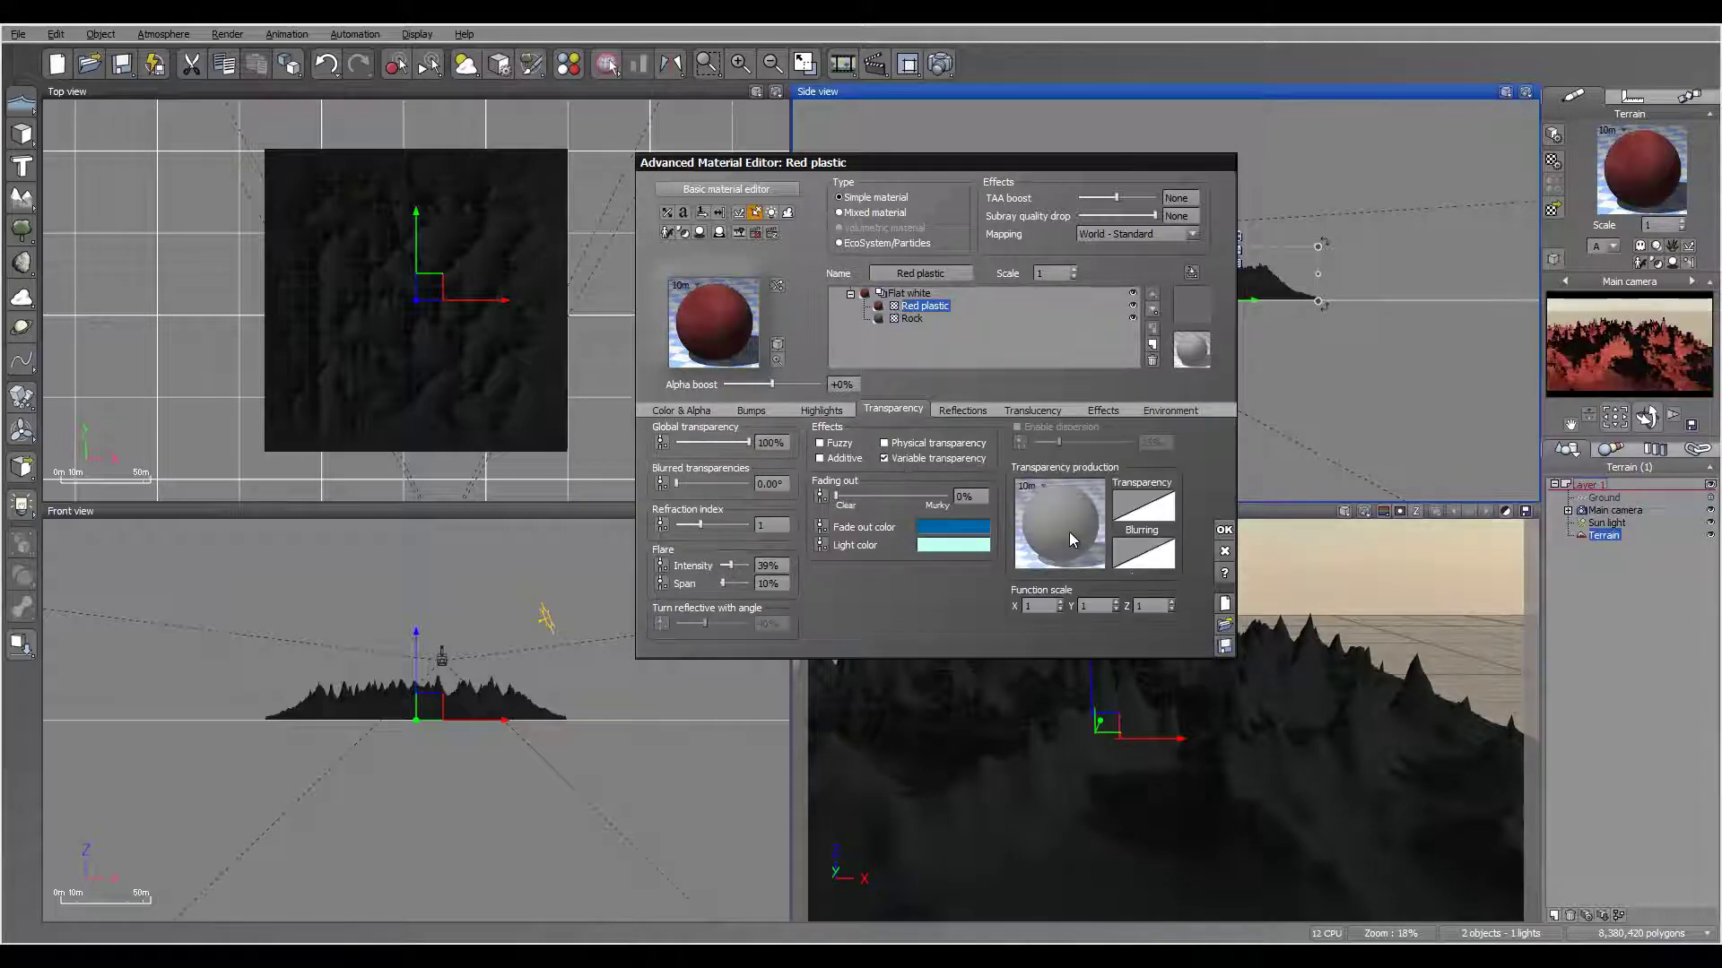
Step: Connect a projected texture map to the red layer's Transparency output and load flow.tif into it
{"action": "double_click", "coordinate": [1073, 539]}
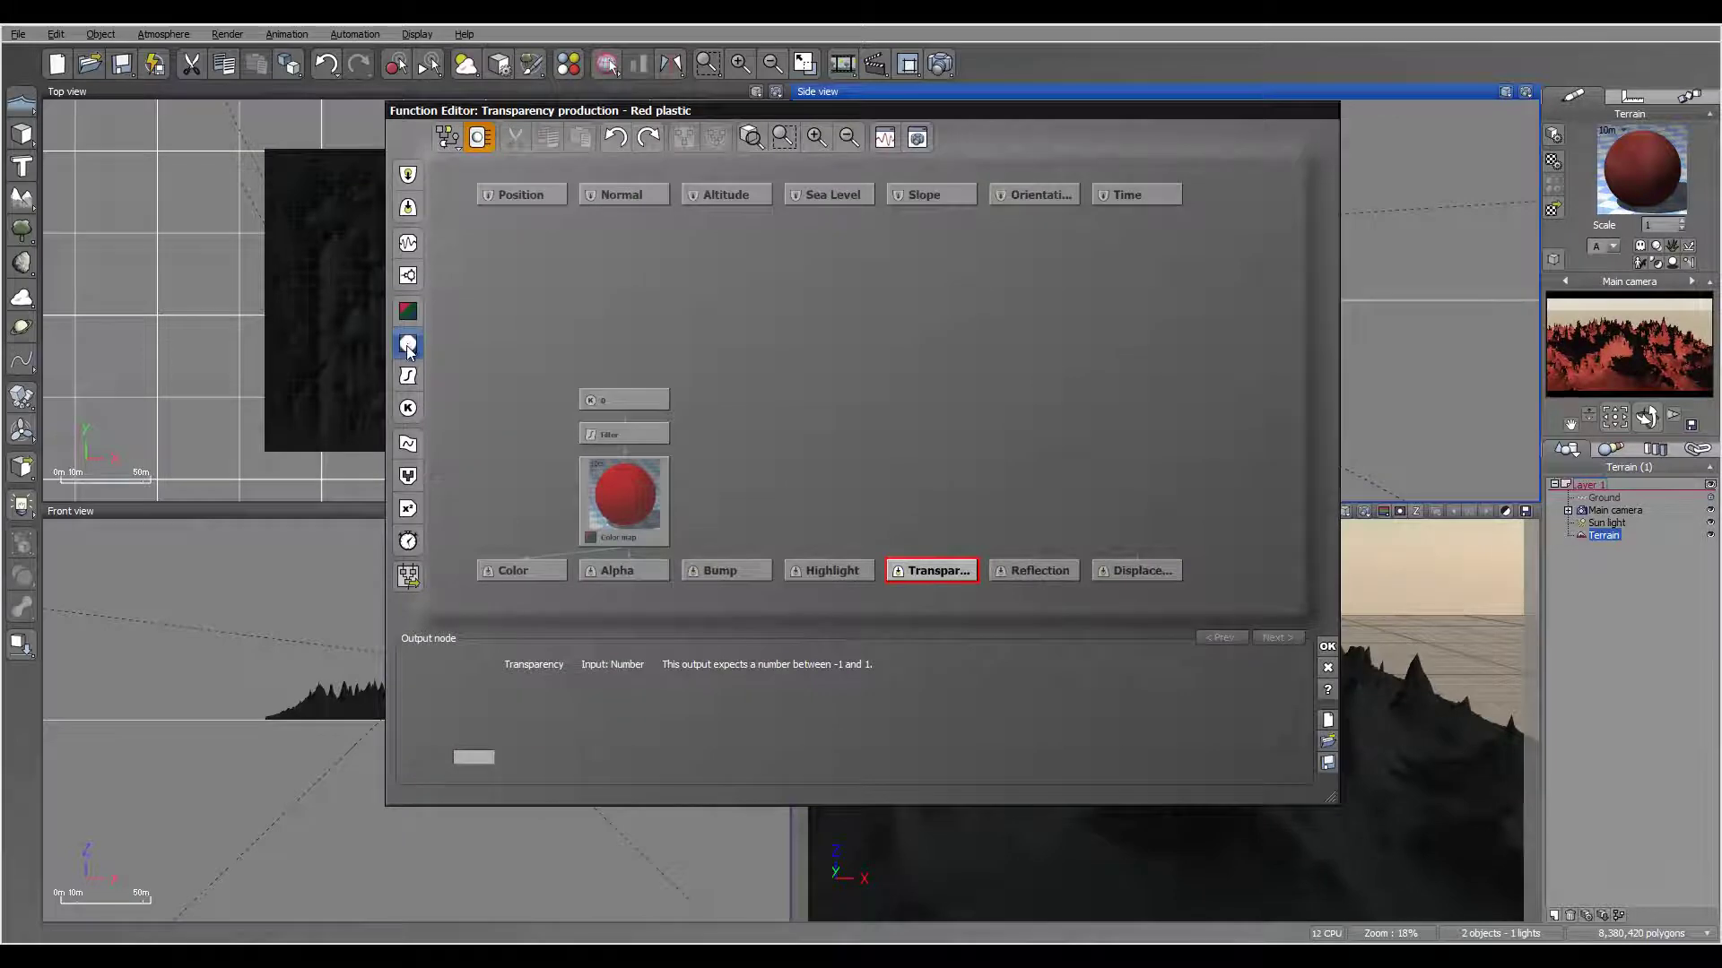
{"action": "left_click", "coordinate": [408, 348]}
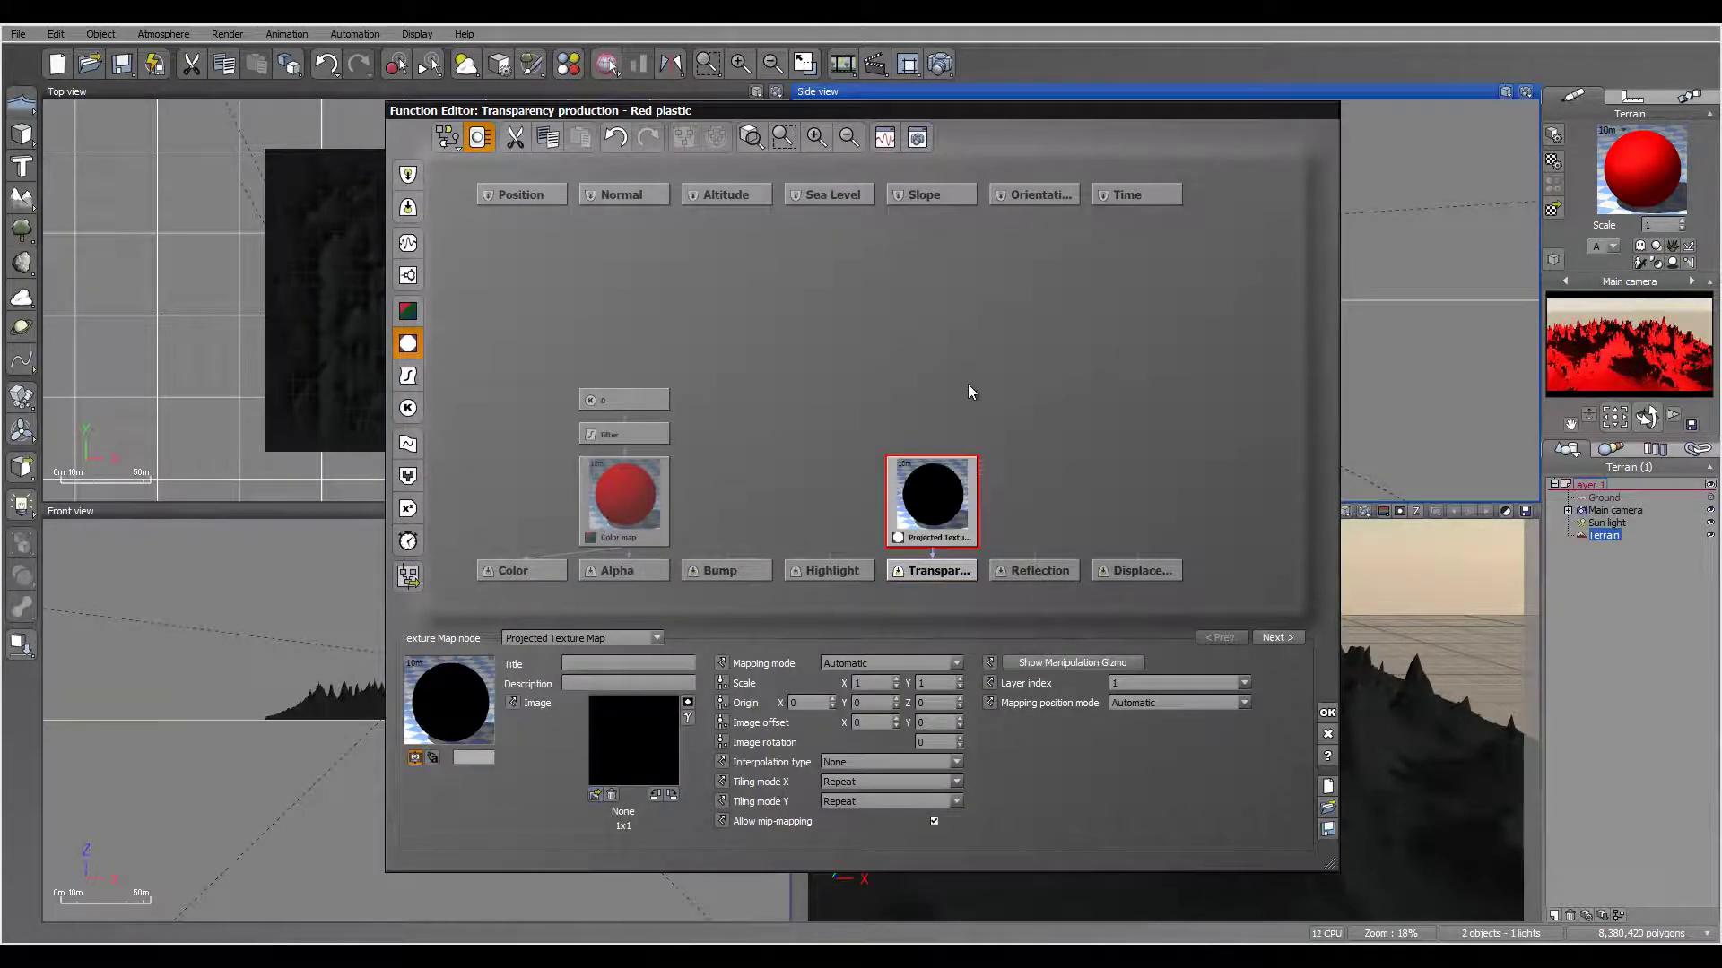
{"action": "left_click", "coordinate": [948, 748]}
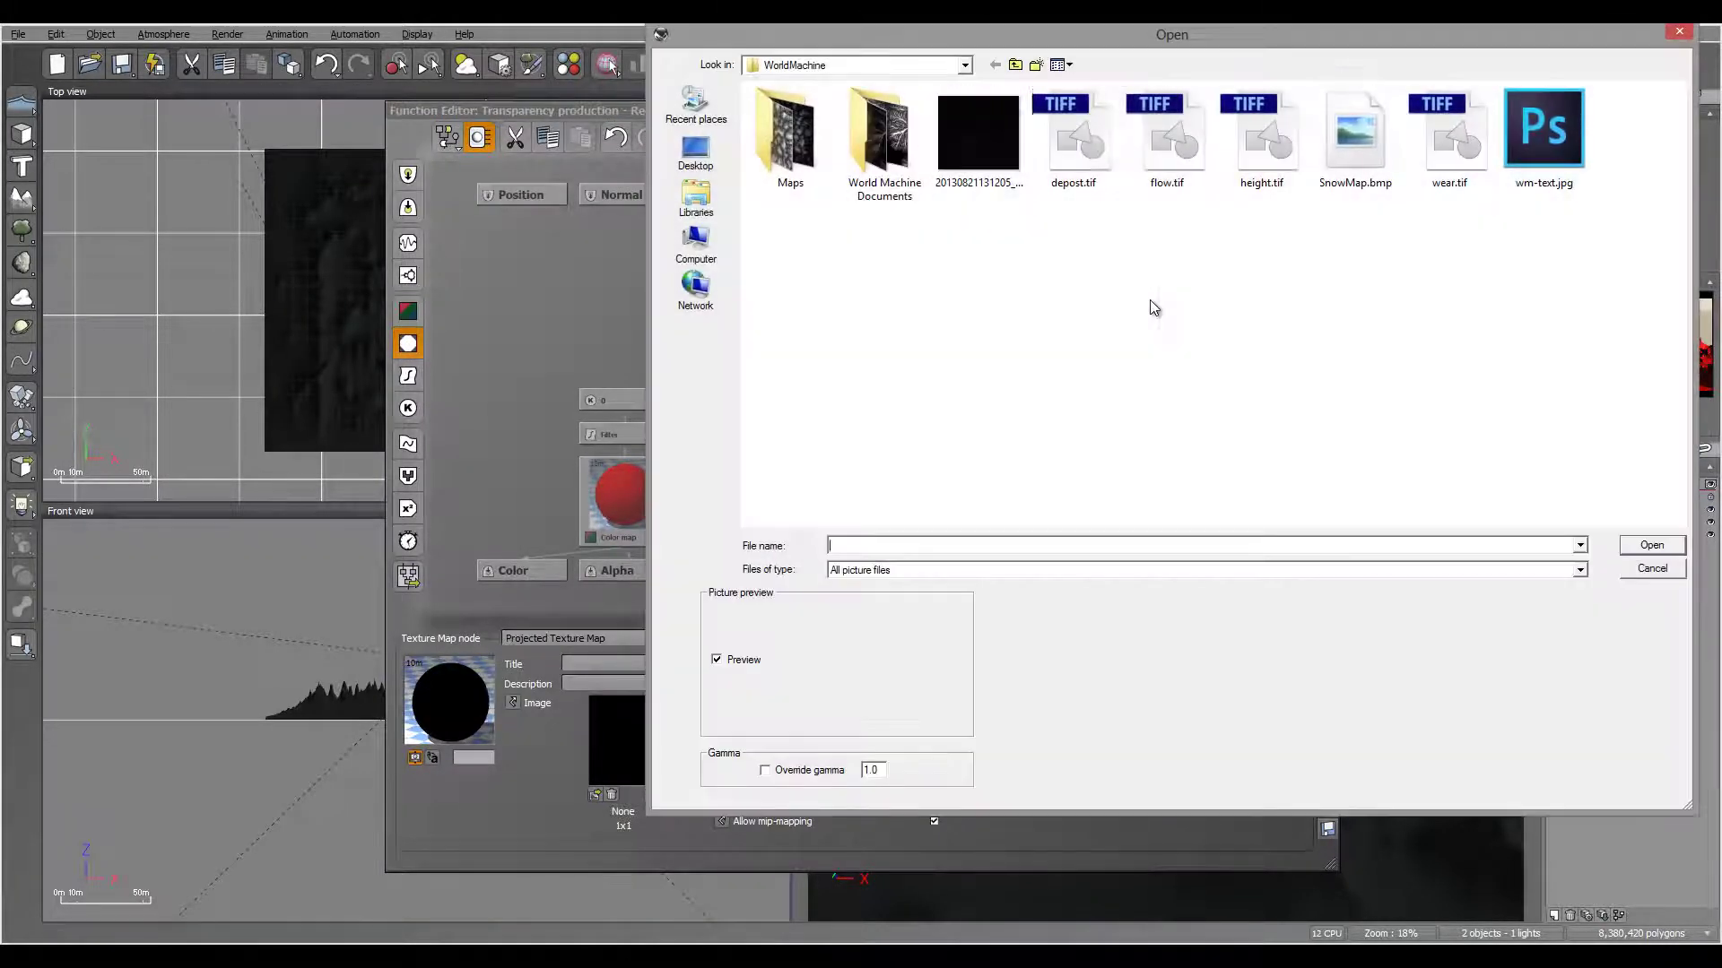
{"action": "left_click", "coordinate": [1165, 159]}
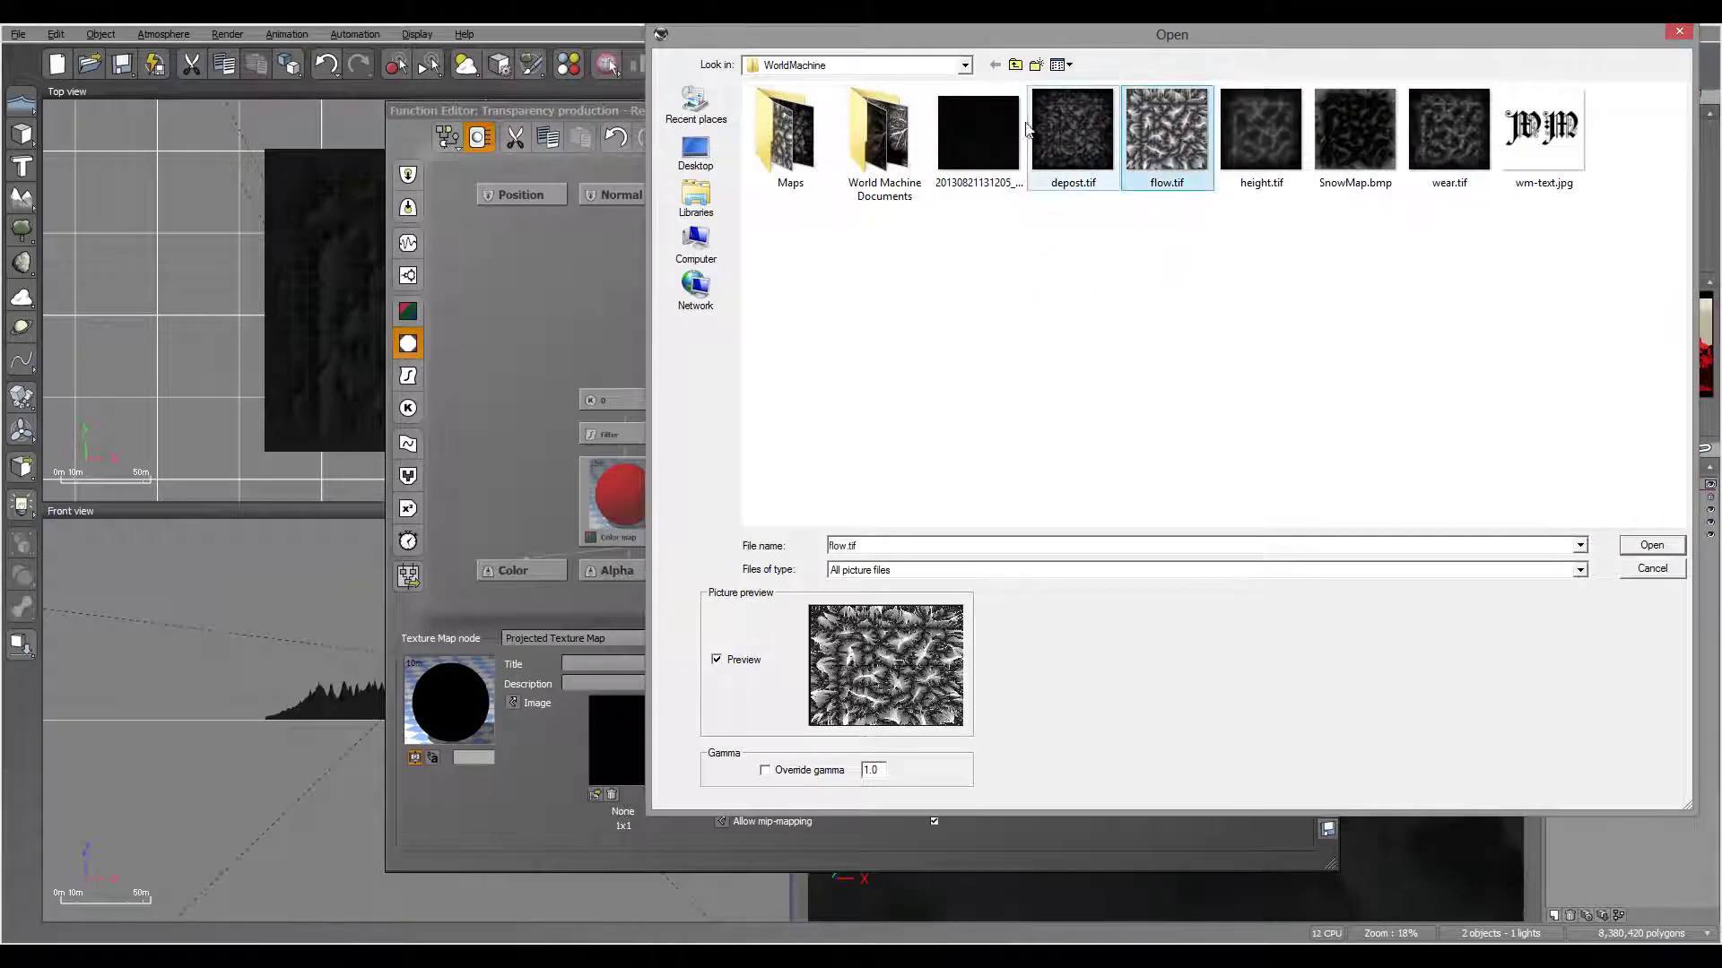
{"action": "left_click", "coordinate": [1653, 546]}
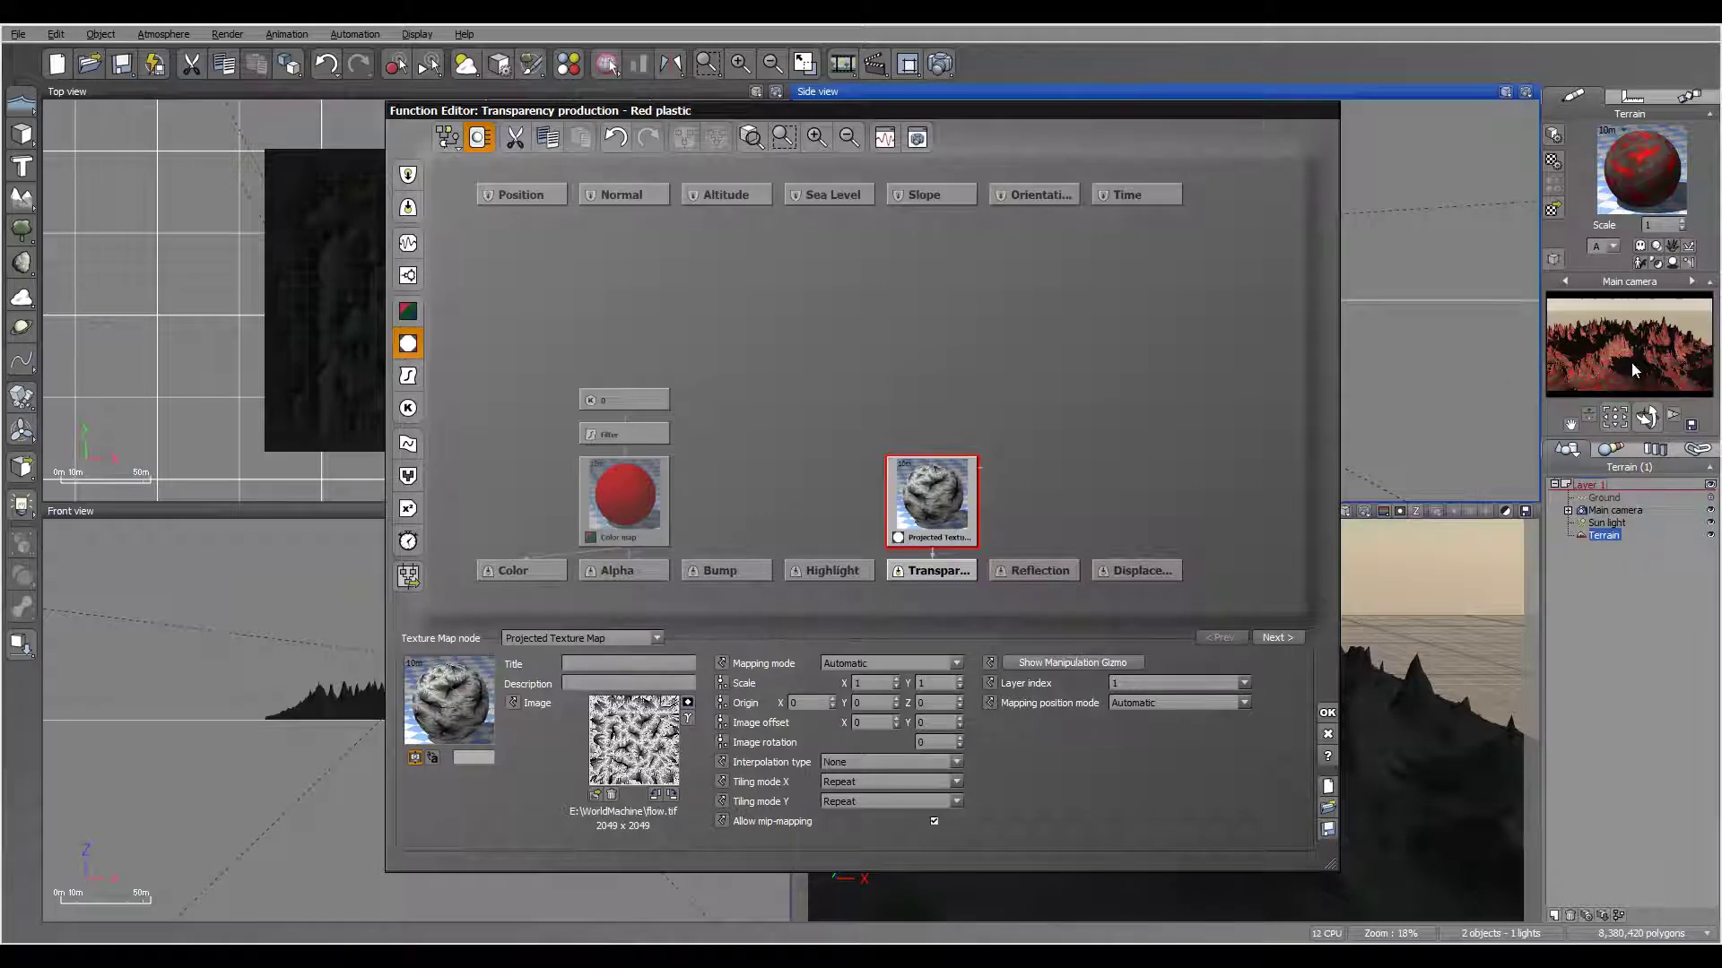
Step: Set the flow texture's interpolation to Bilinear, accept the function and change the red layer's mapping to Object - Parametric
{"action": "left_click_drag", "start_coordinate": [955, 494], "coordinate": [916, 397]}
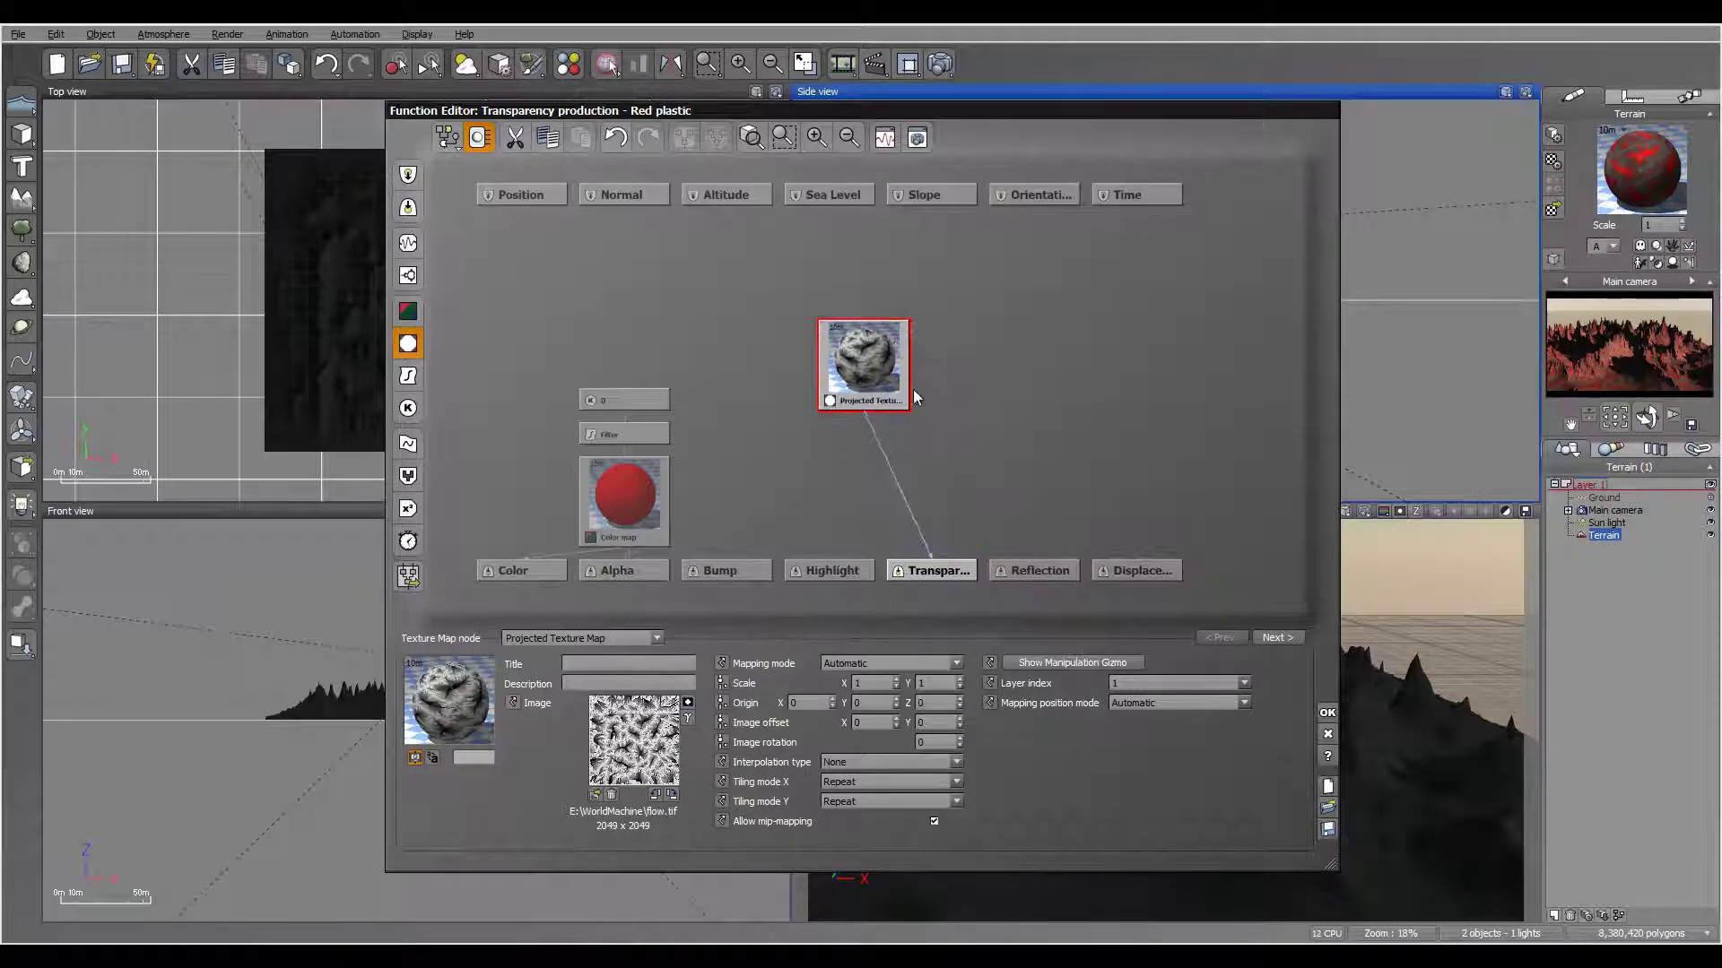
{"action": "left_click", "coordinate": [942, 767]}
{"action": "left_click", "coordinate": [843, 795]}
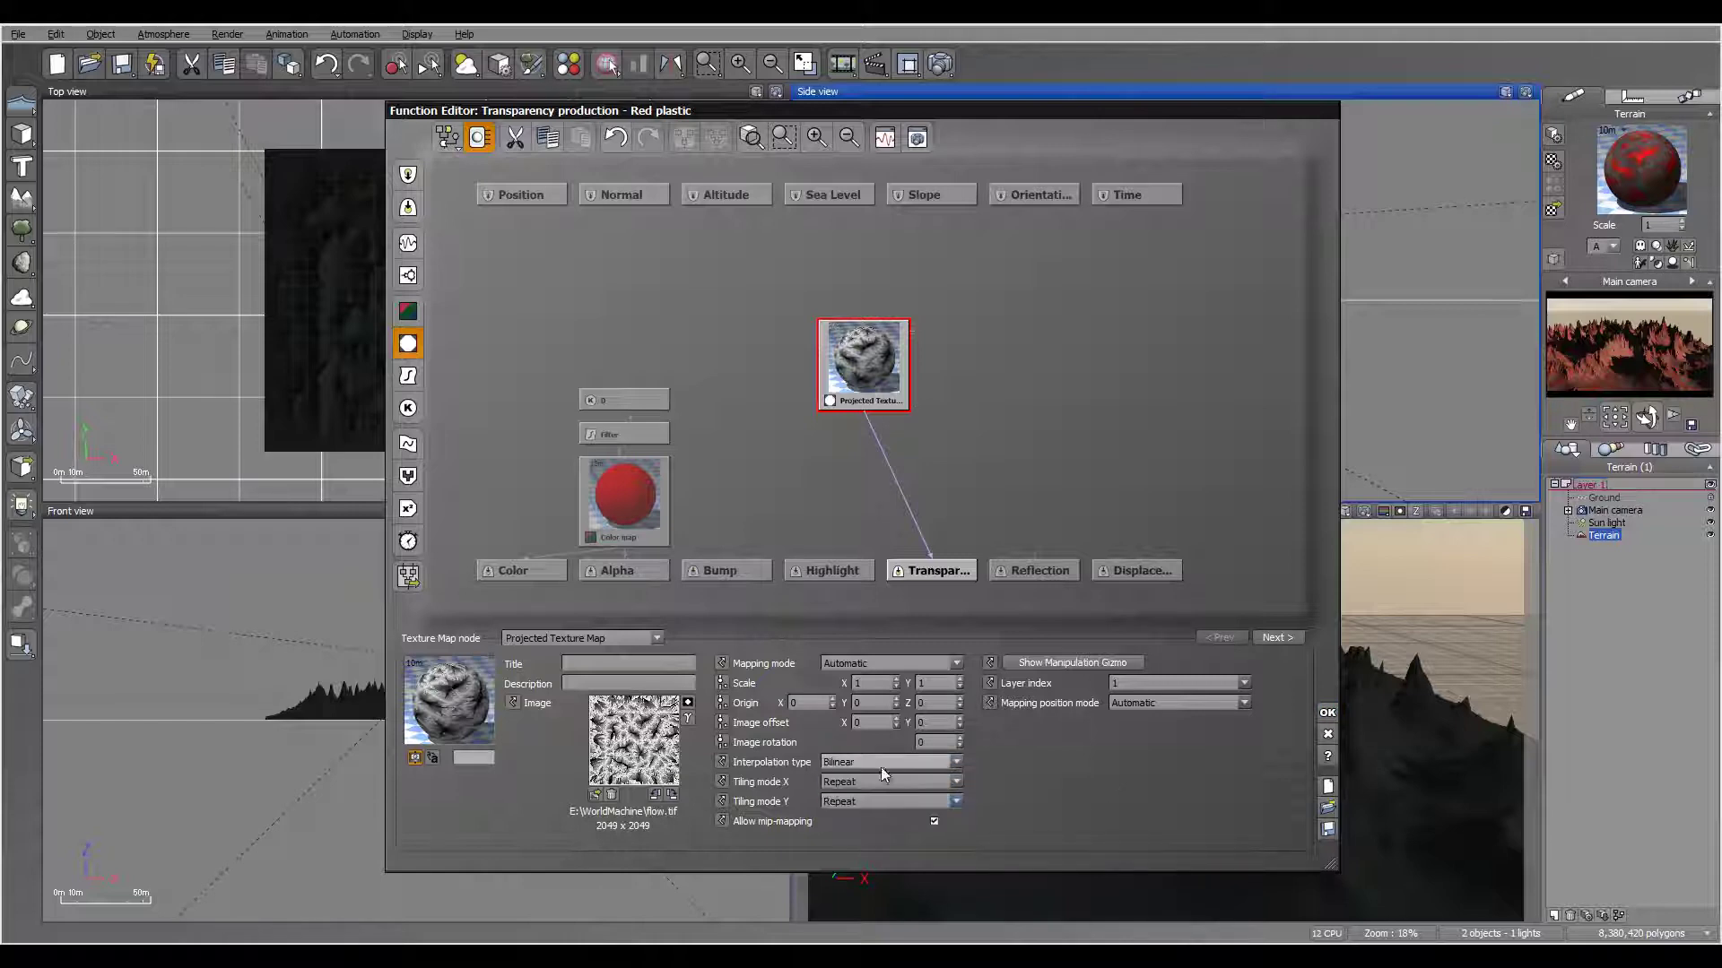
{"action": "left_click", "coordinate": [1329, 723]}
{"action": "left_click", "coordinate": [1135, 235]}
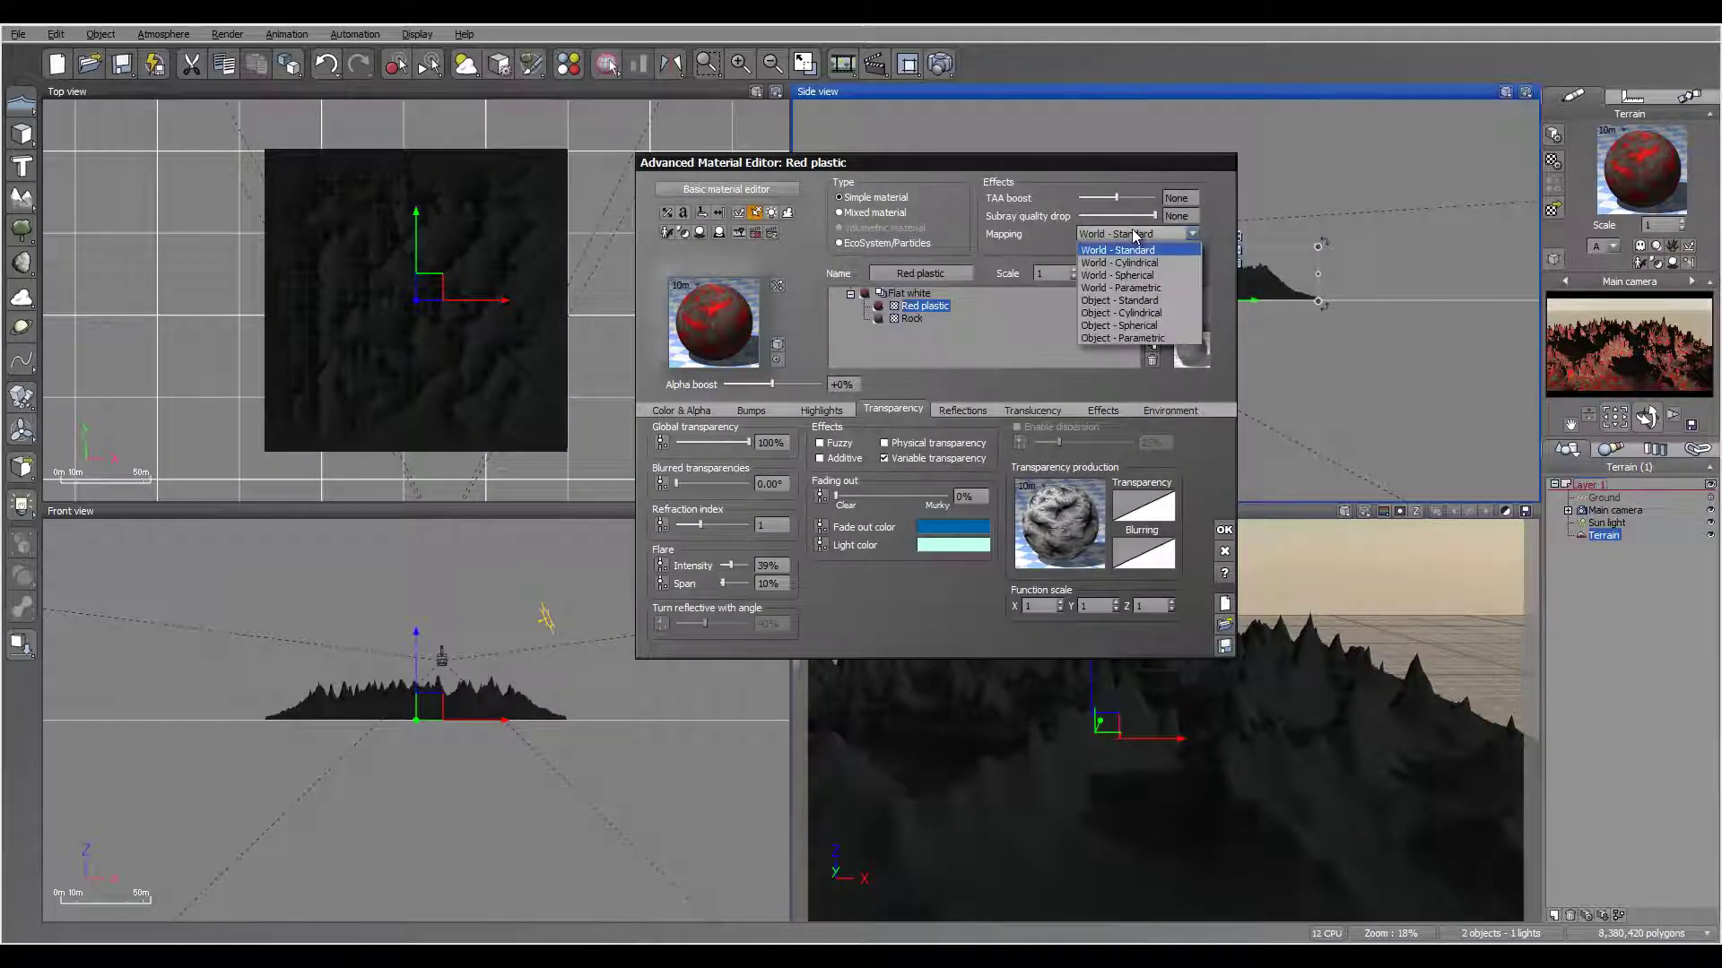
{"action": "left_click", "coordinate": [1151, 339]}
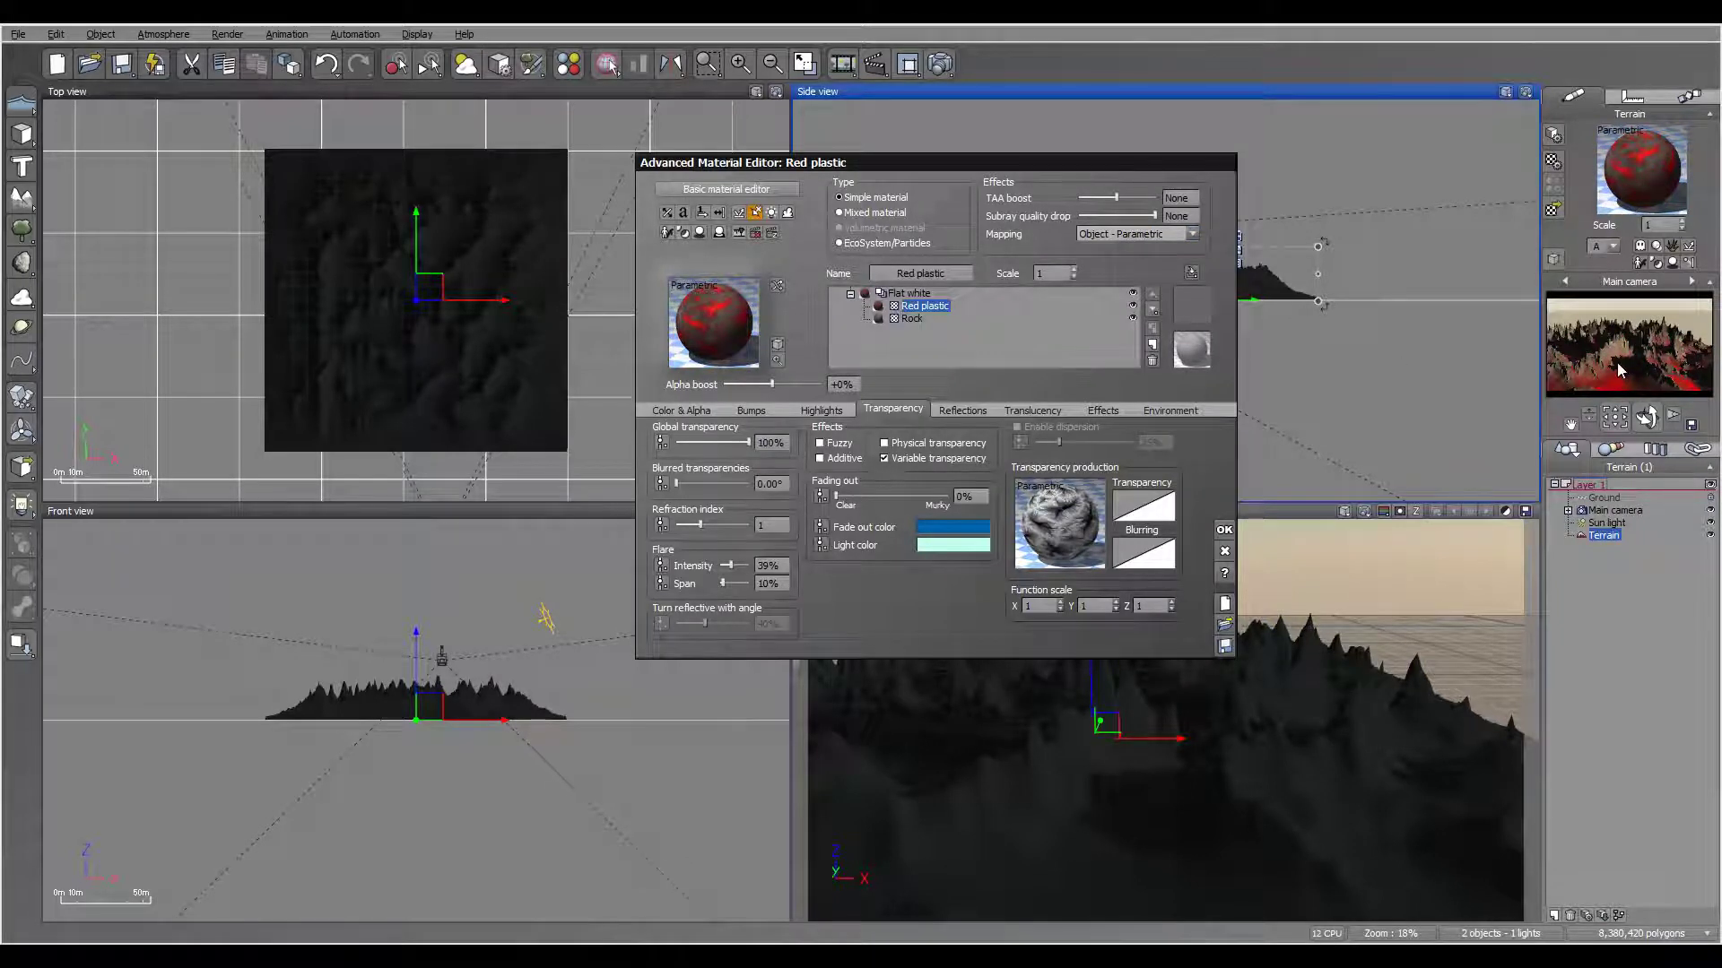
Step: Render the scene to check the flow mask on the terrain and close the finished render
{"action": "left_click", "coordinate": [932, 70]}
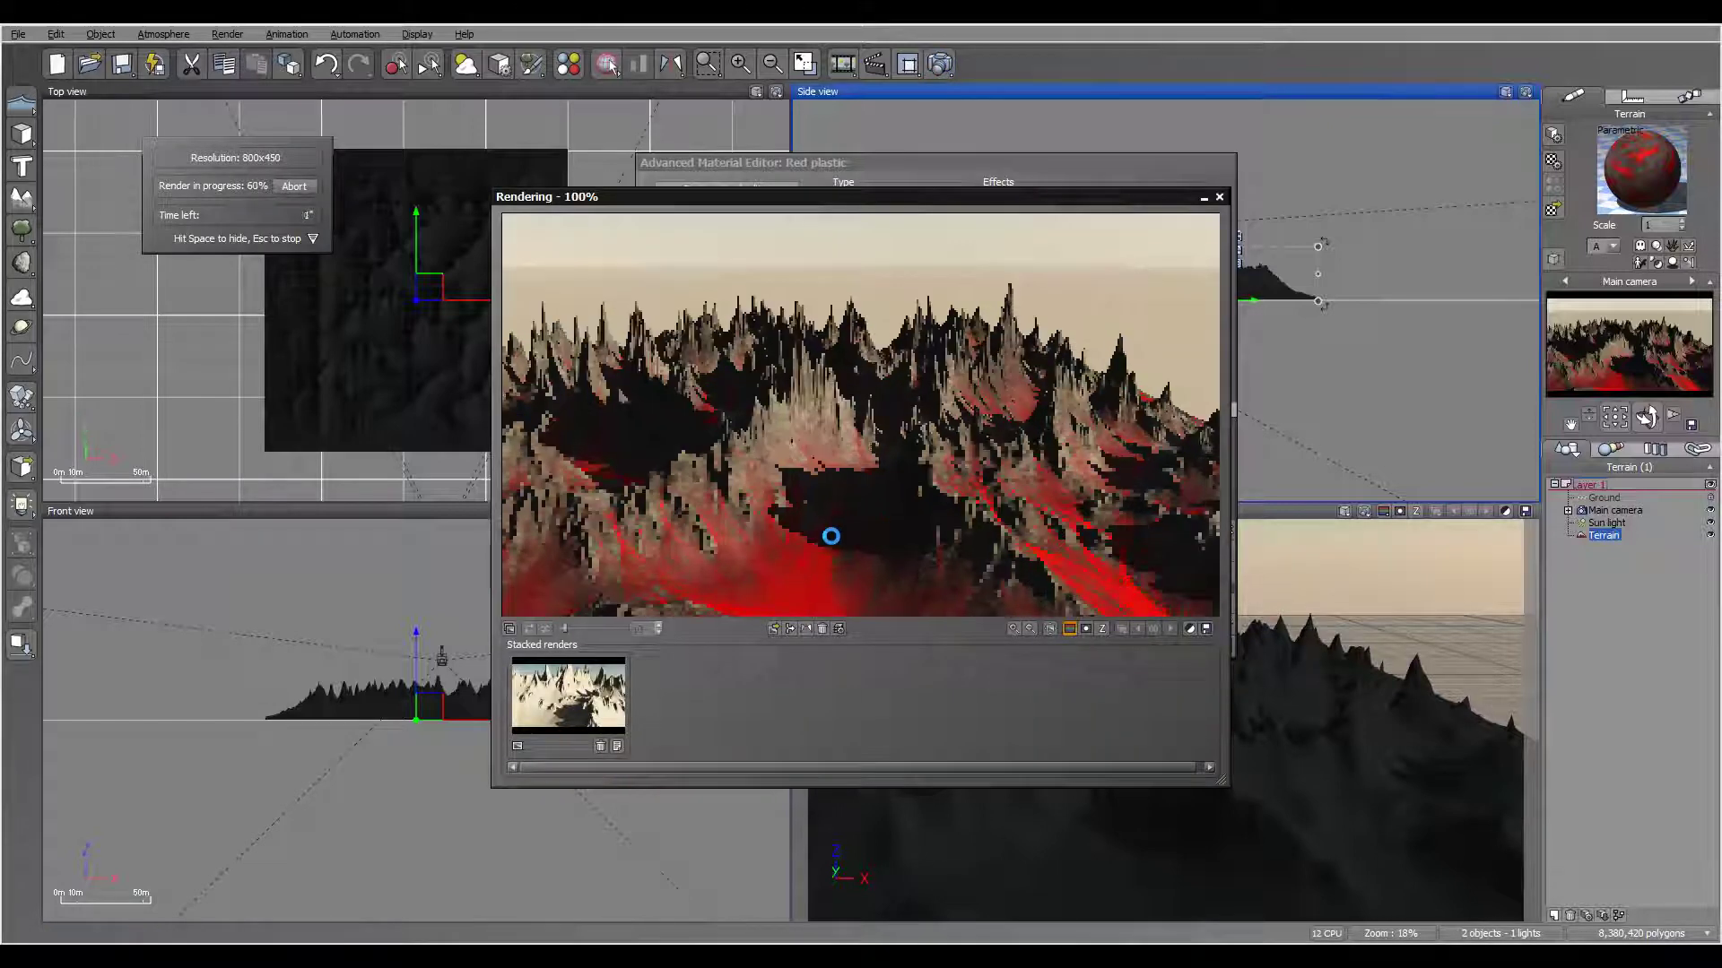
{"action": "left_click", "coordinate": [946, 660]}
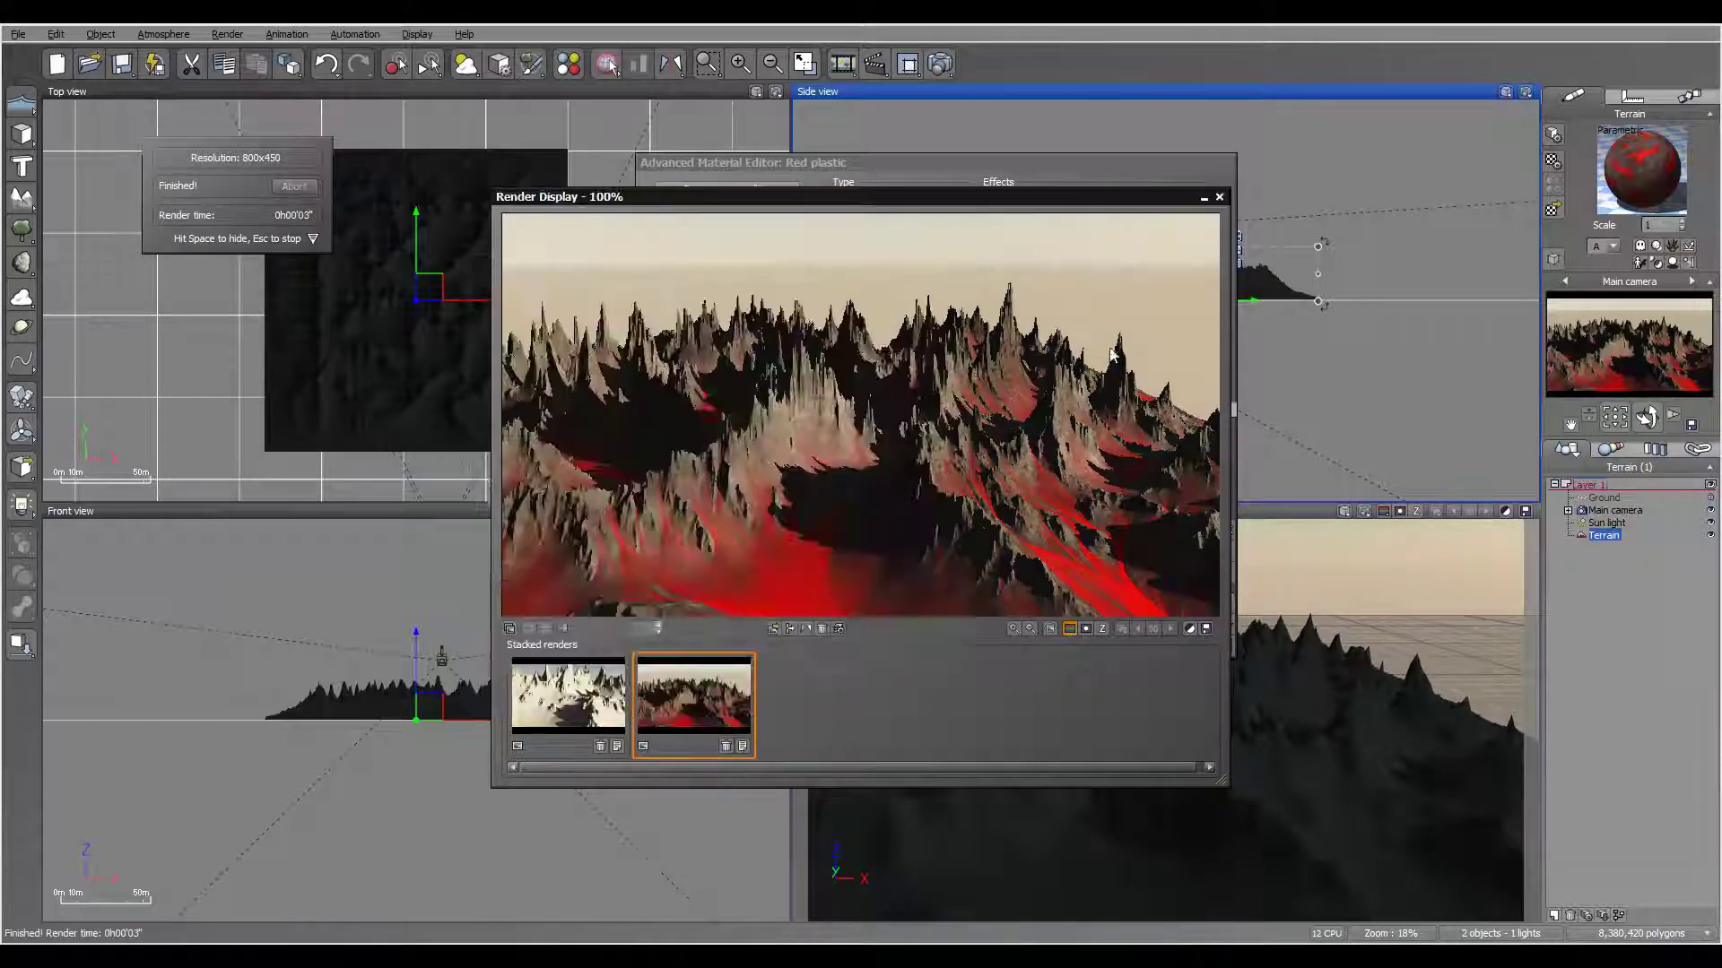
{"action": "left_click", "coordinate": [1221, 198]}
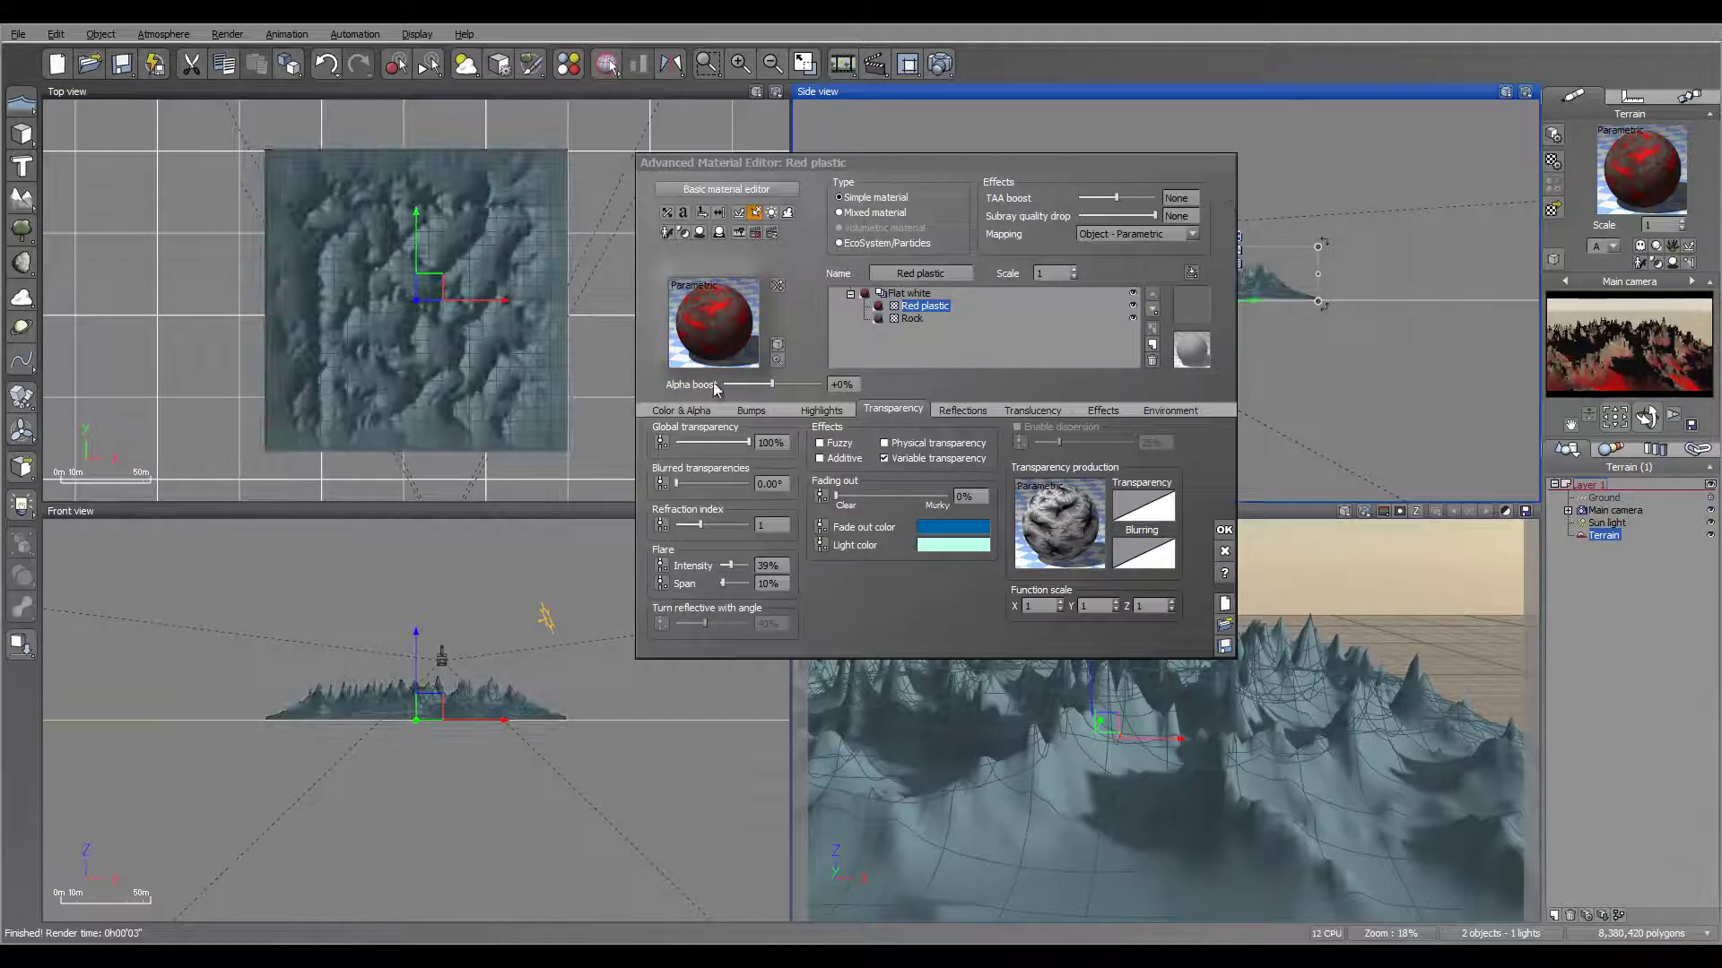
Step: Replace the red layer's color map with a dark red to orange to pale yellow gradient and open it for editing
{"action": "left_click", "coordinate": [692, 412]}
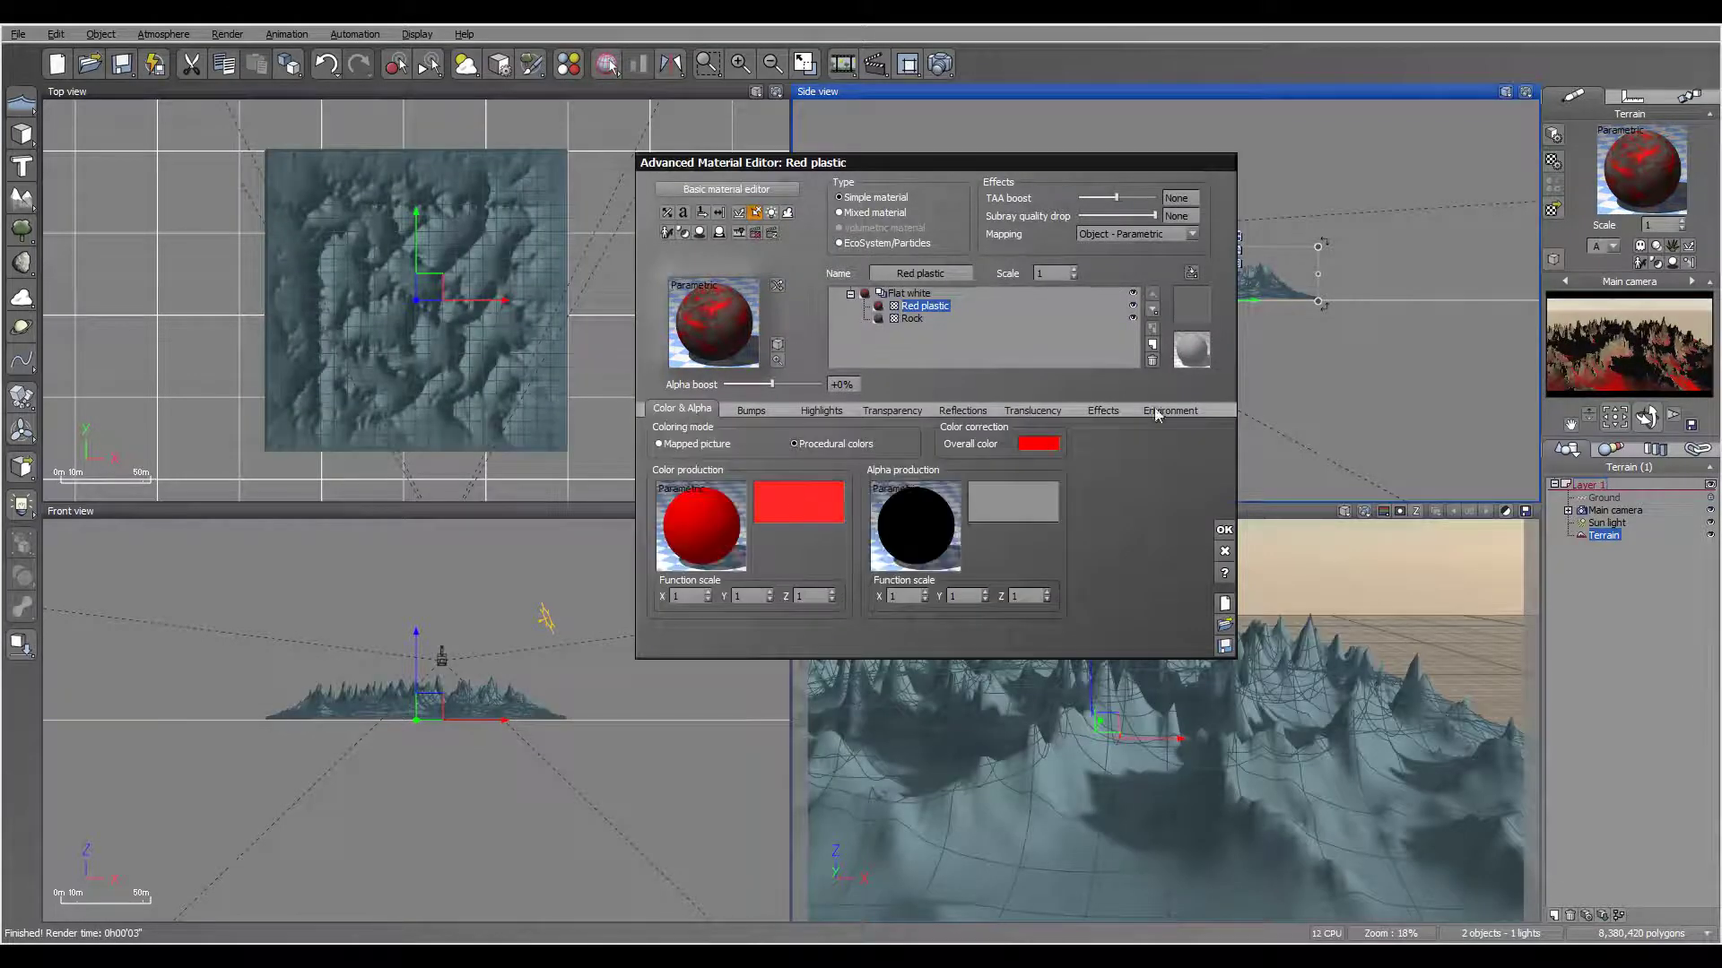
{"action": "left_click", "coordinate": [791, 495]}
{"action": "left_click", "coordinate": [1550, 682]}
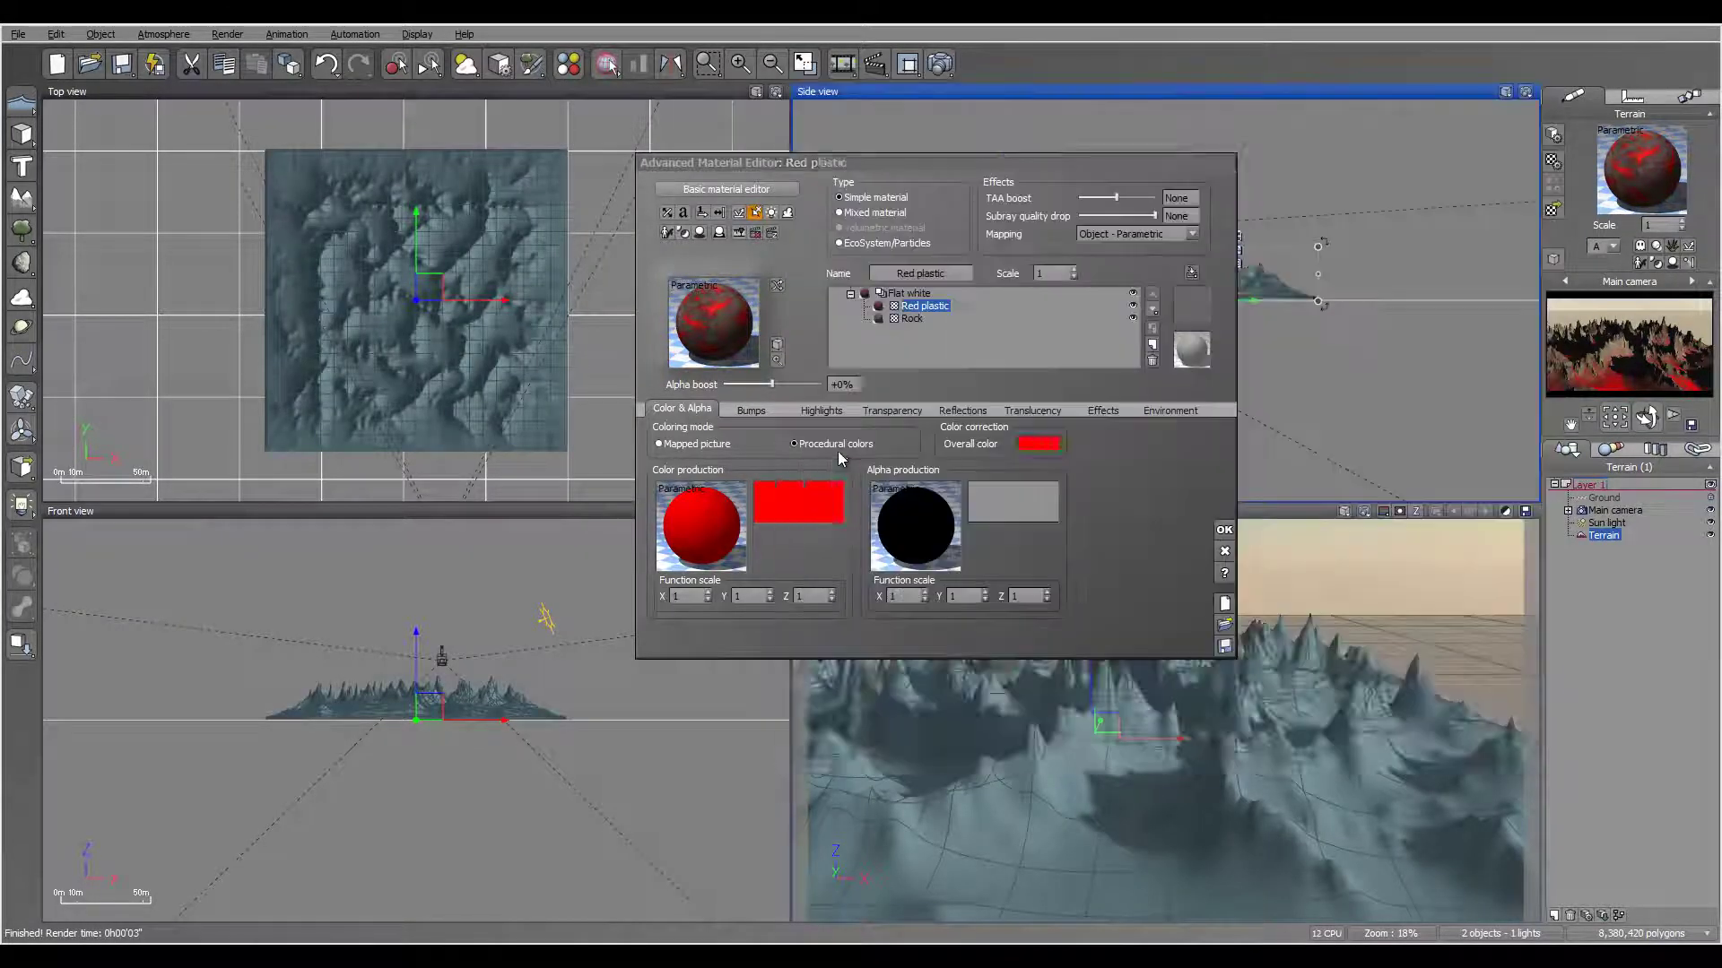
{"action": "right_click", "coordinate": [796, 500]}
{"action": "left_click", "coordinate": [825, 515]}
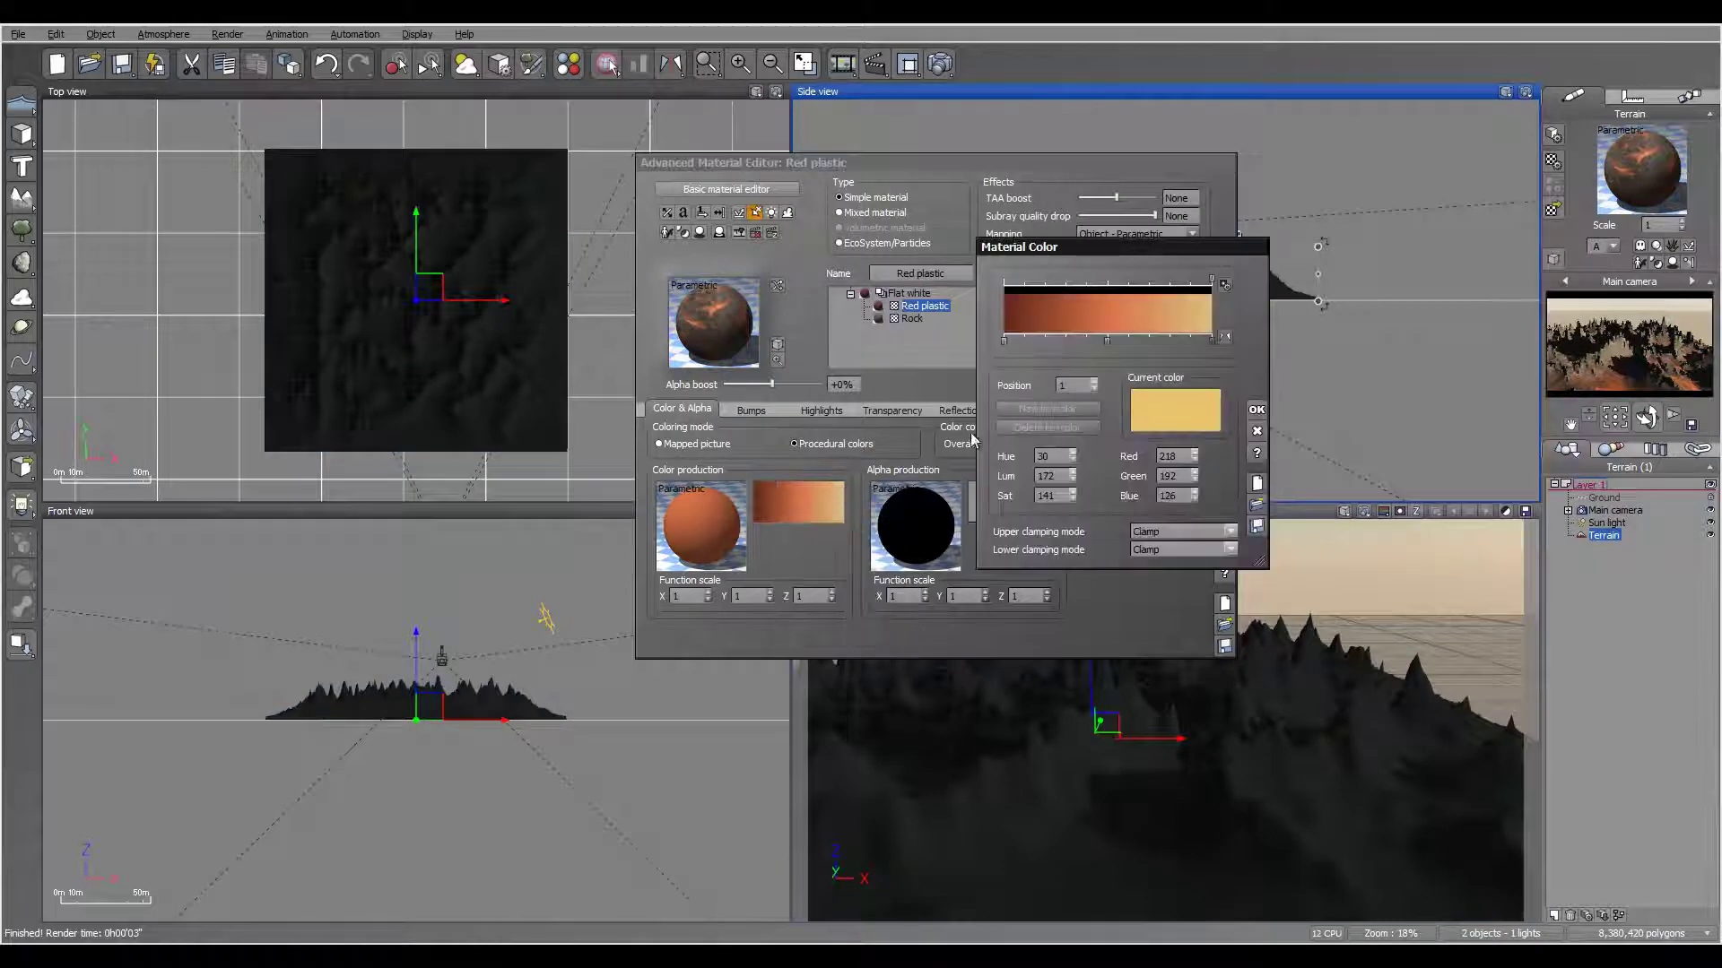
Step: Change the gradient's first key color, at position -1, to brownish orange (RGB 170, 109, 49) and accept the color map
{"action": "left_click", "coordinate": [1003, 341]}
{"action": "left_click", "coordinate": [1170, 411]}
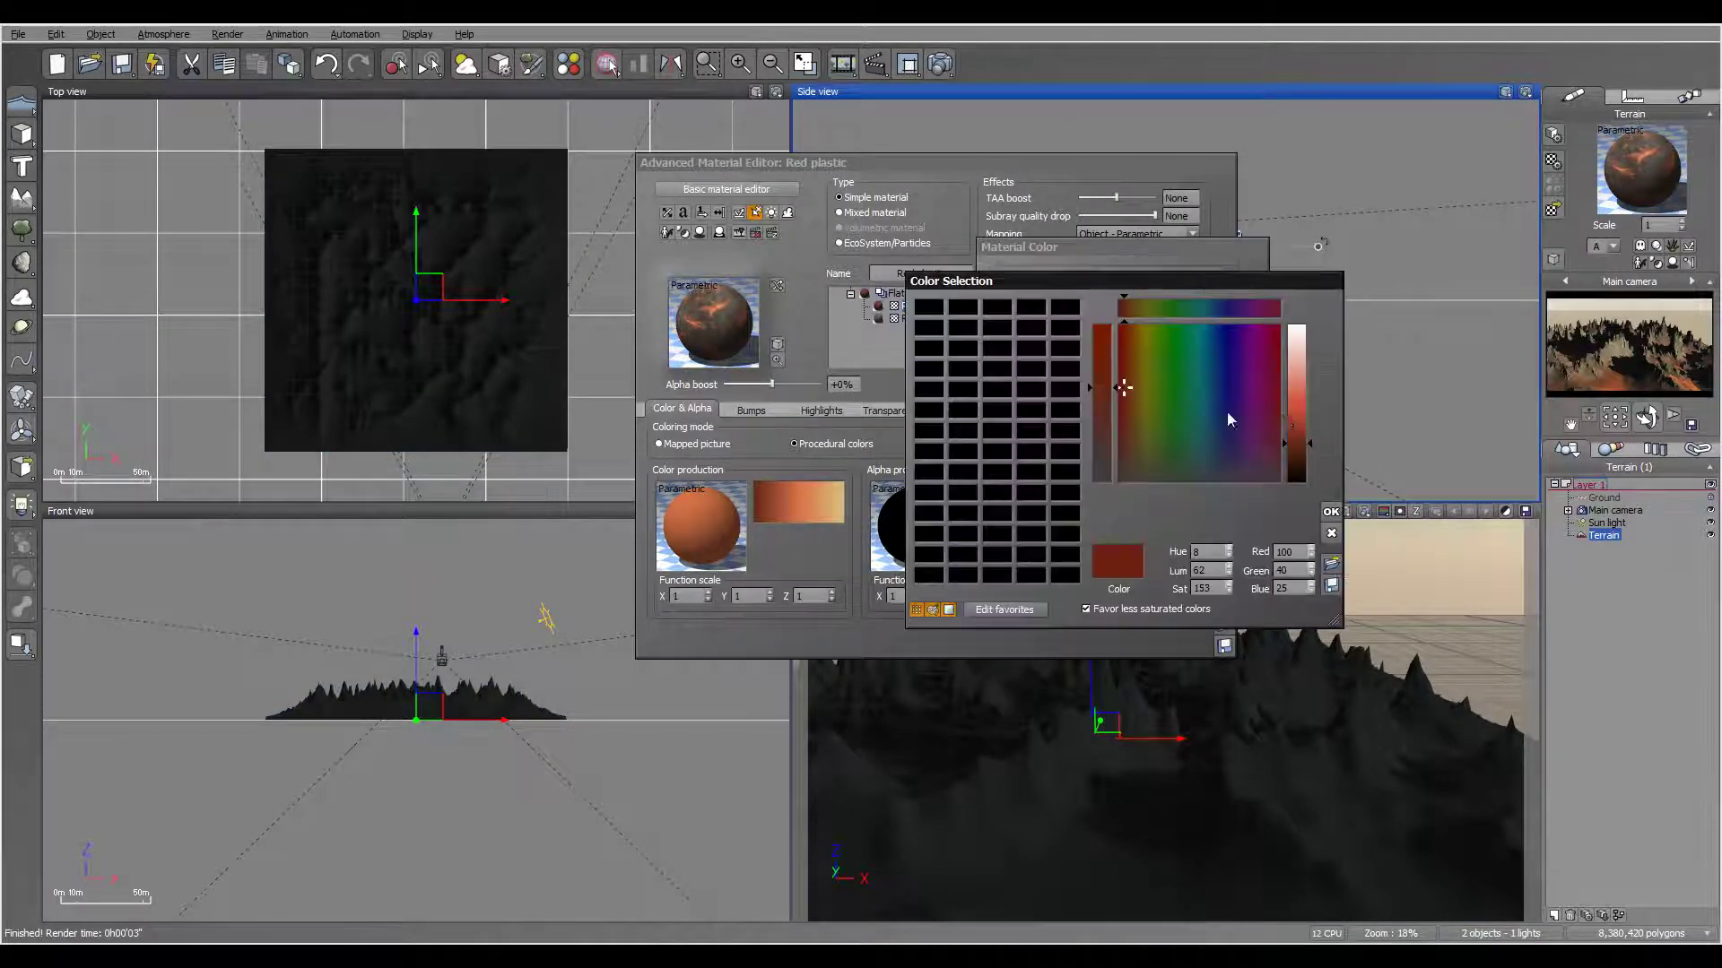
{"action": "left_click", "coordinate": [1298, 417]}
{"action": "left_click_drag", "start_coordinate": [1124, 387], "coordinate": [1134, 391]}
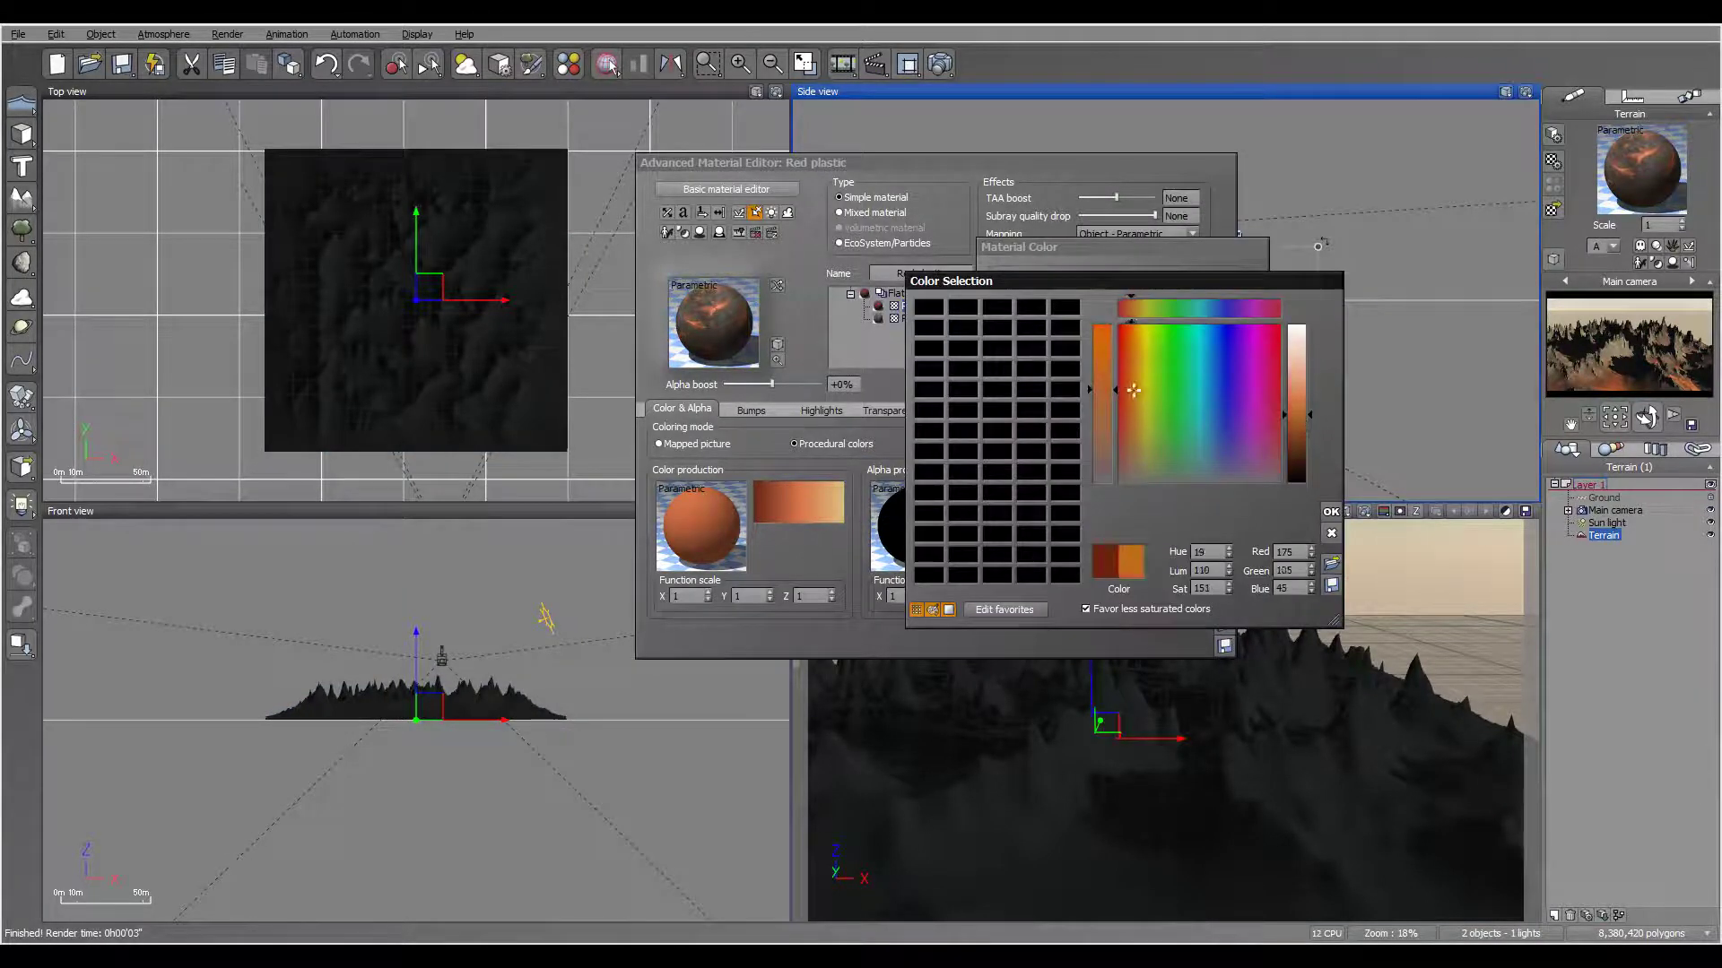
{"action": "left_click", "coordinate": [1331, 511]}
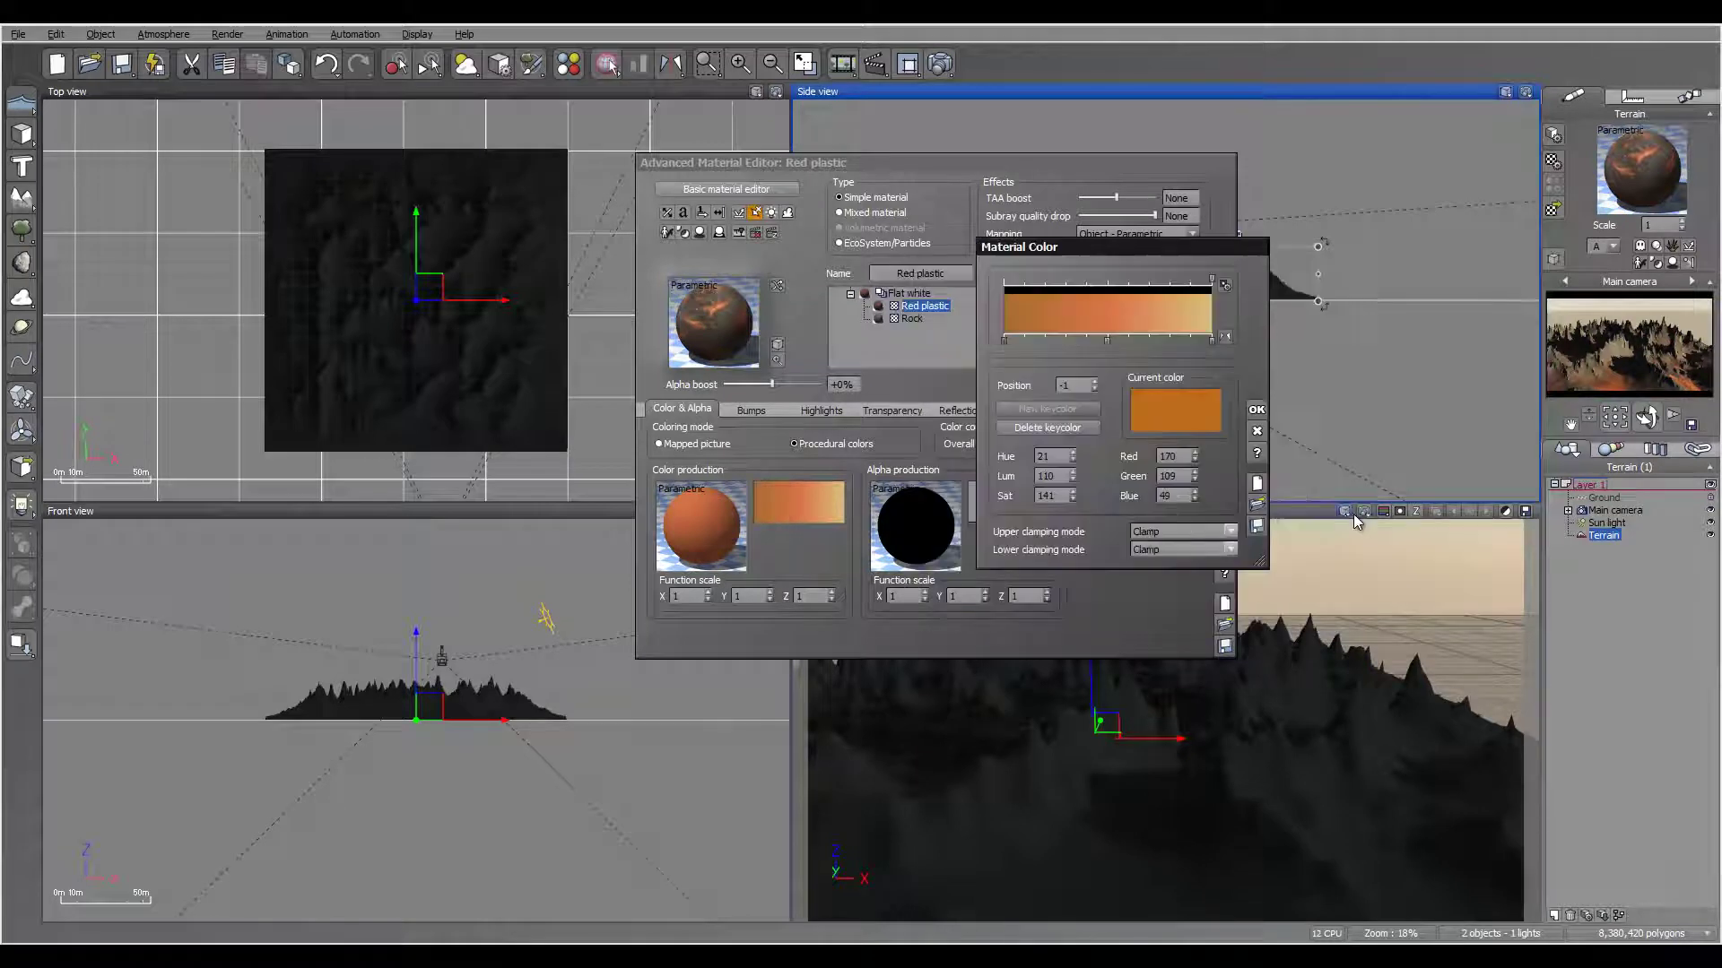
{"action": "left_click", "coordinate": [1256, 410]}
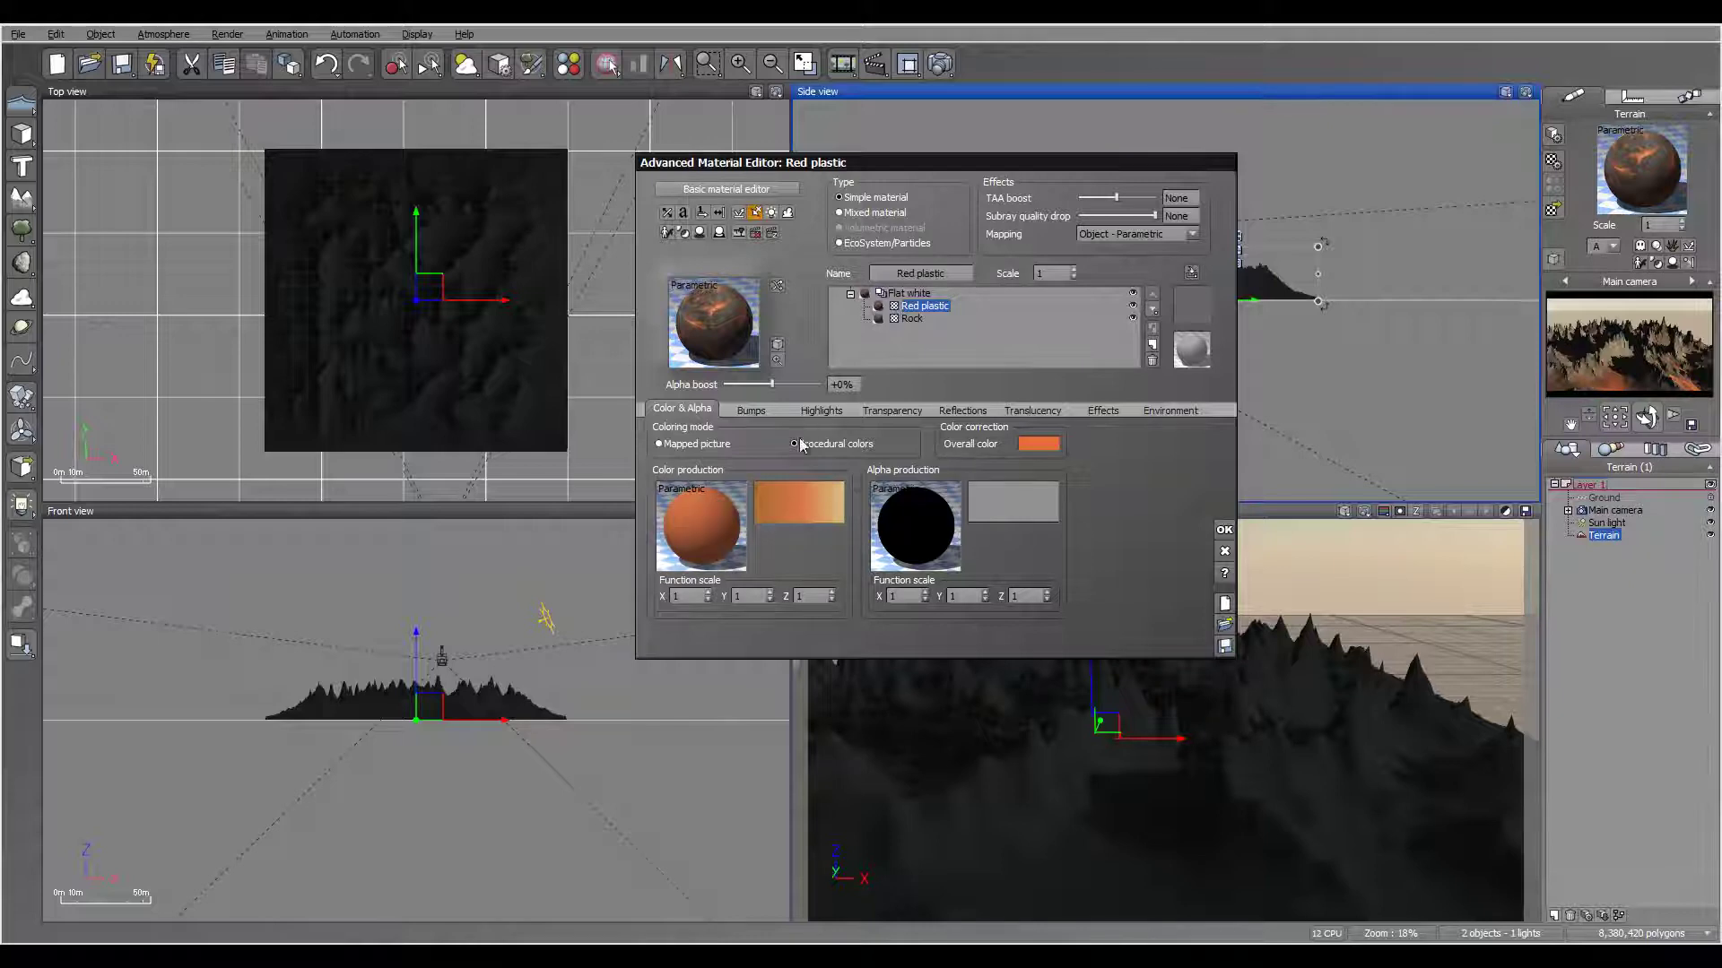
Step: Open the layer's color production function, rearrange its nodes and replace the constant feeding the filter with a Value Perlin noise
{"action": "right_click", "coordinate": [705, 532]}
{"action": "left_click", "coordinate": [740, 542]}
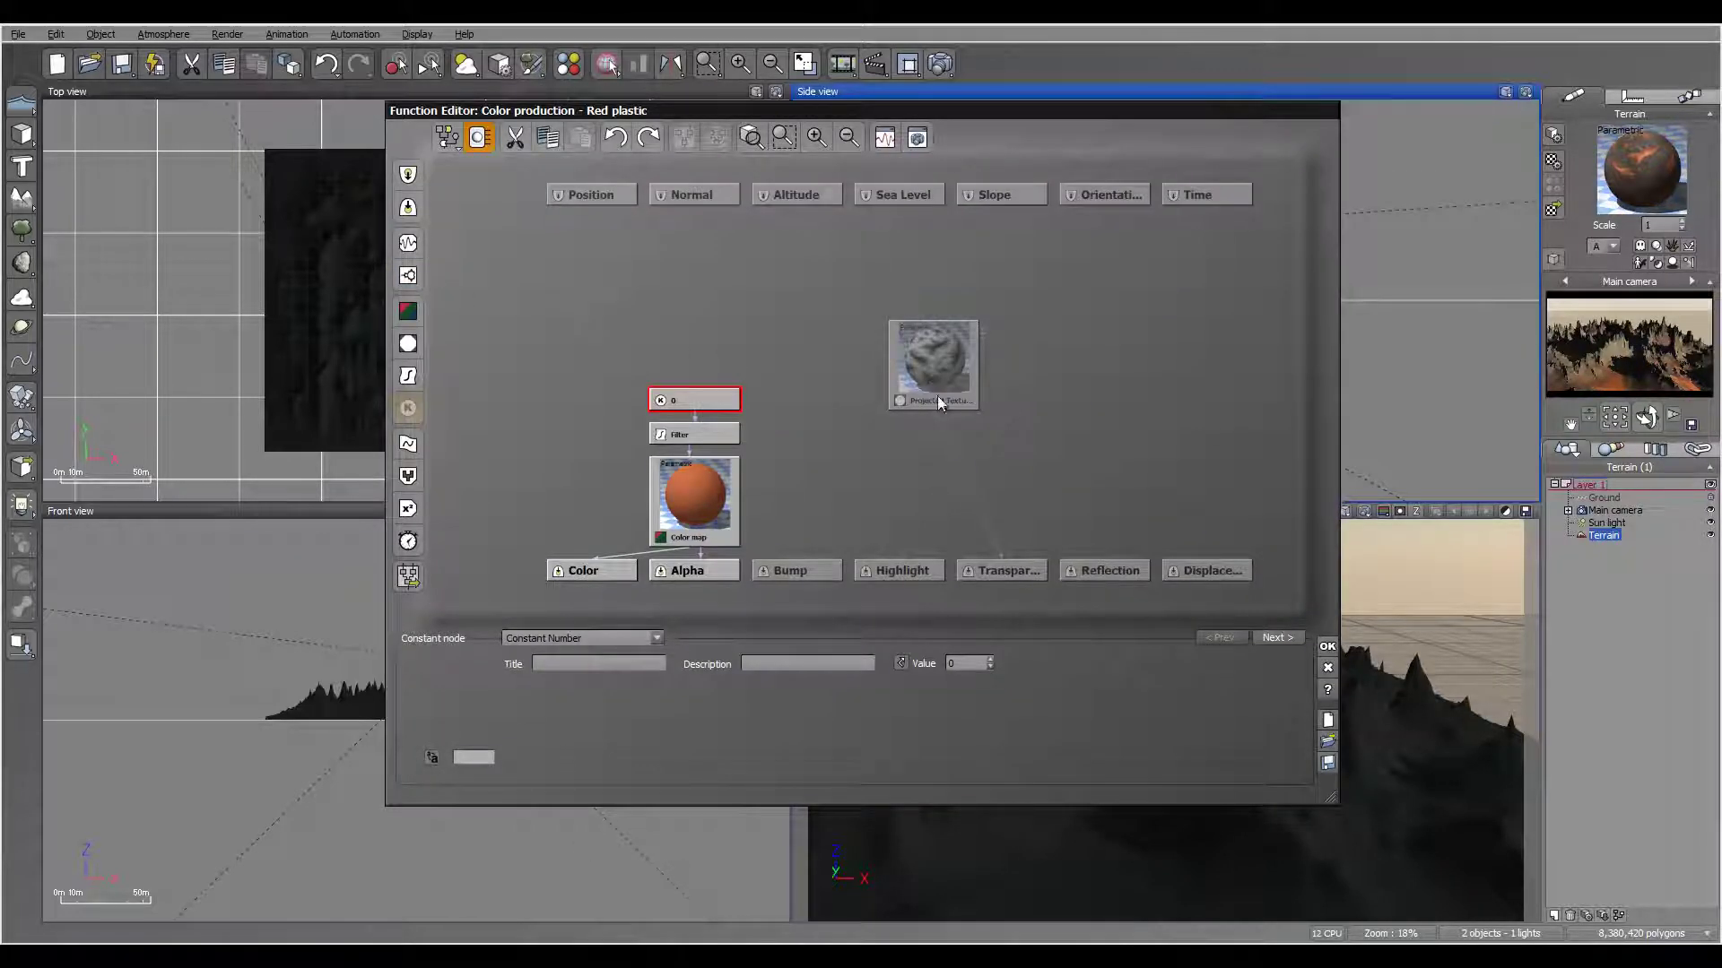
{"action": "left_click_drag", "start_coordinate": [717, 516], "coordinate": [683, 481]}
{"action": "left_click_drag", "start_coordinate": [695, 401], "coordinate": [660, 367]}
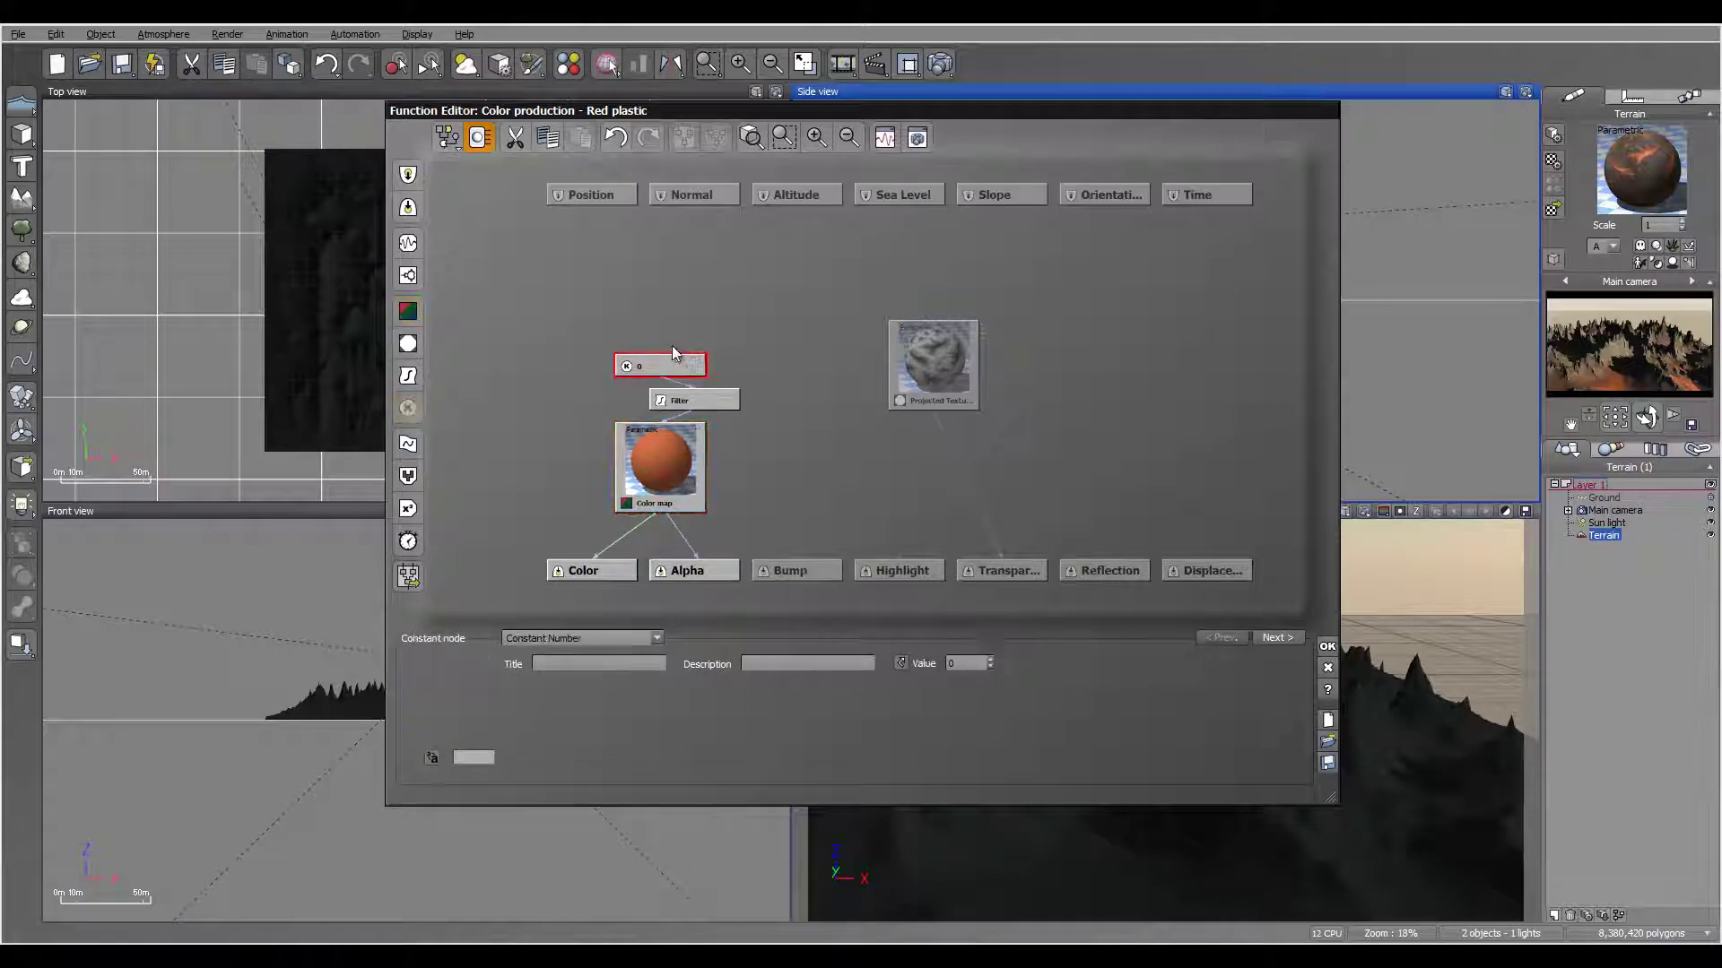
{"action": "left_click", "coordinate": [408, 243]}
Step: Set the Perlin noise scale to 0.1 and its X, Y and Z wavelengths to 0.01, and accept the color function
{"action": "left_click", "coordinate": [952, 663]}
{"action": "type", "text": "0.1"}
{"action": "key", "text": "Return"}
{"action": "left_click", "coordinate": [820, 685]}
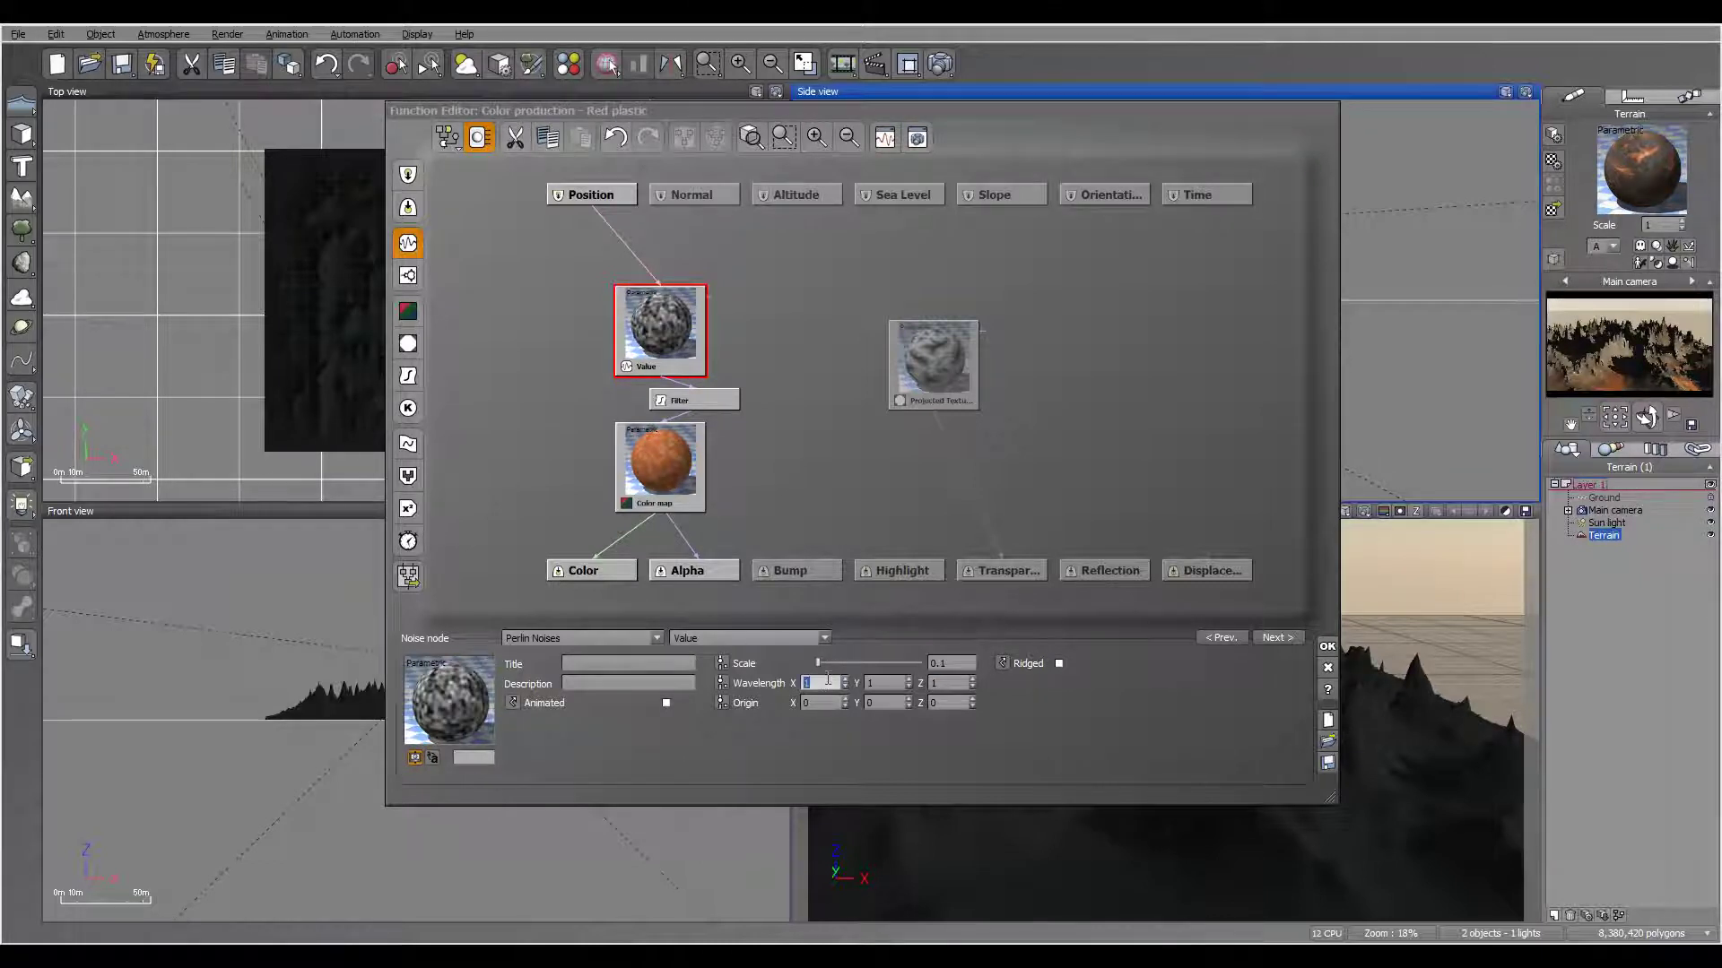
{"action": "type", "text": "0.01"}
{"action": "key", "text": "Return"}
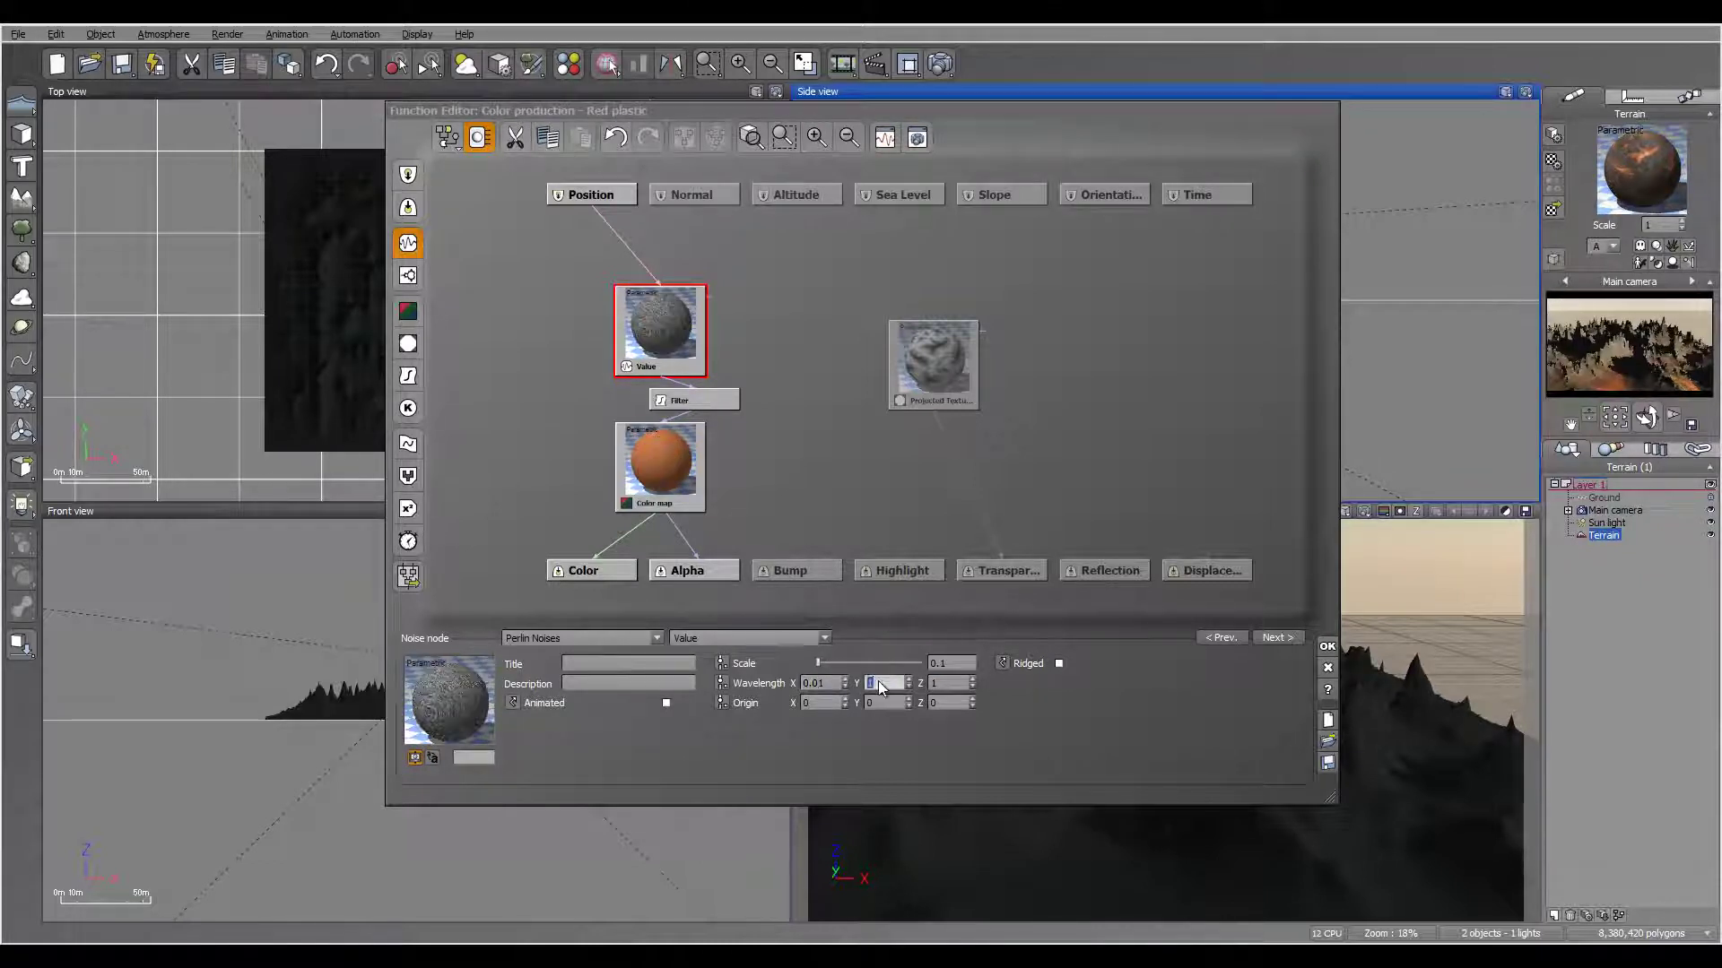
{"action": "type", "text": "0.01"}
{"action": "key", "text": "Return"}
{"action": "left_click", "coordinate": [962, 685]}
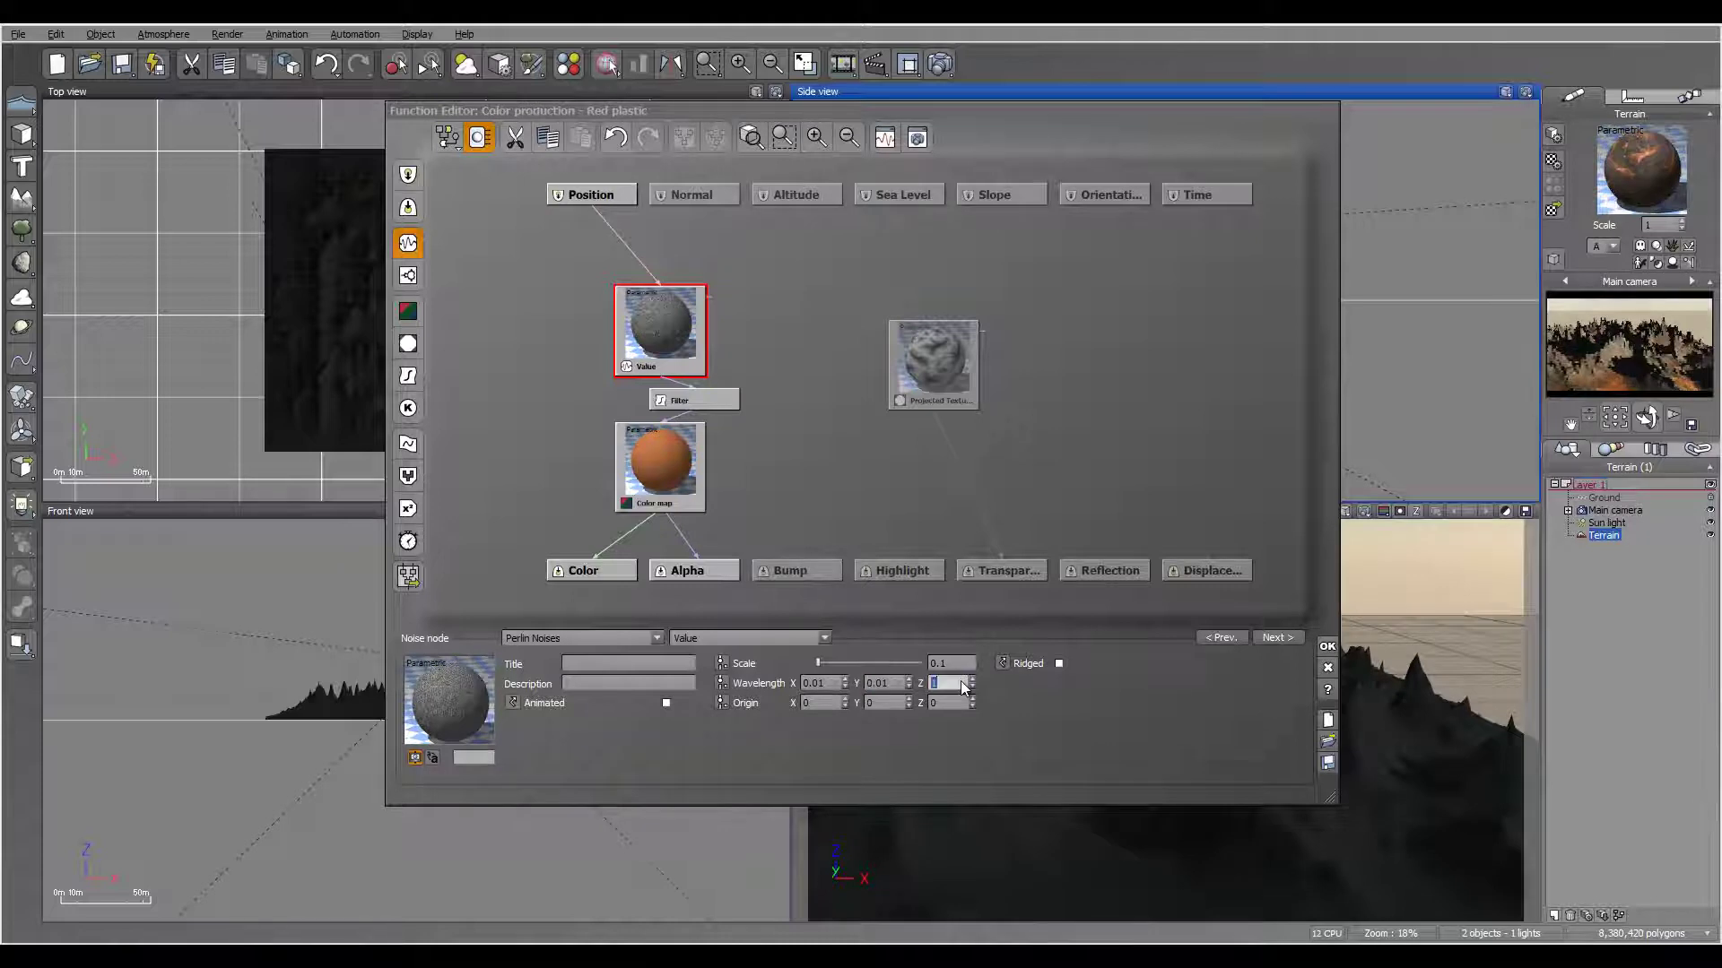
{"action": "type", "text": "0.1"}
{"action": "key", "text": "Return"}
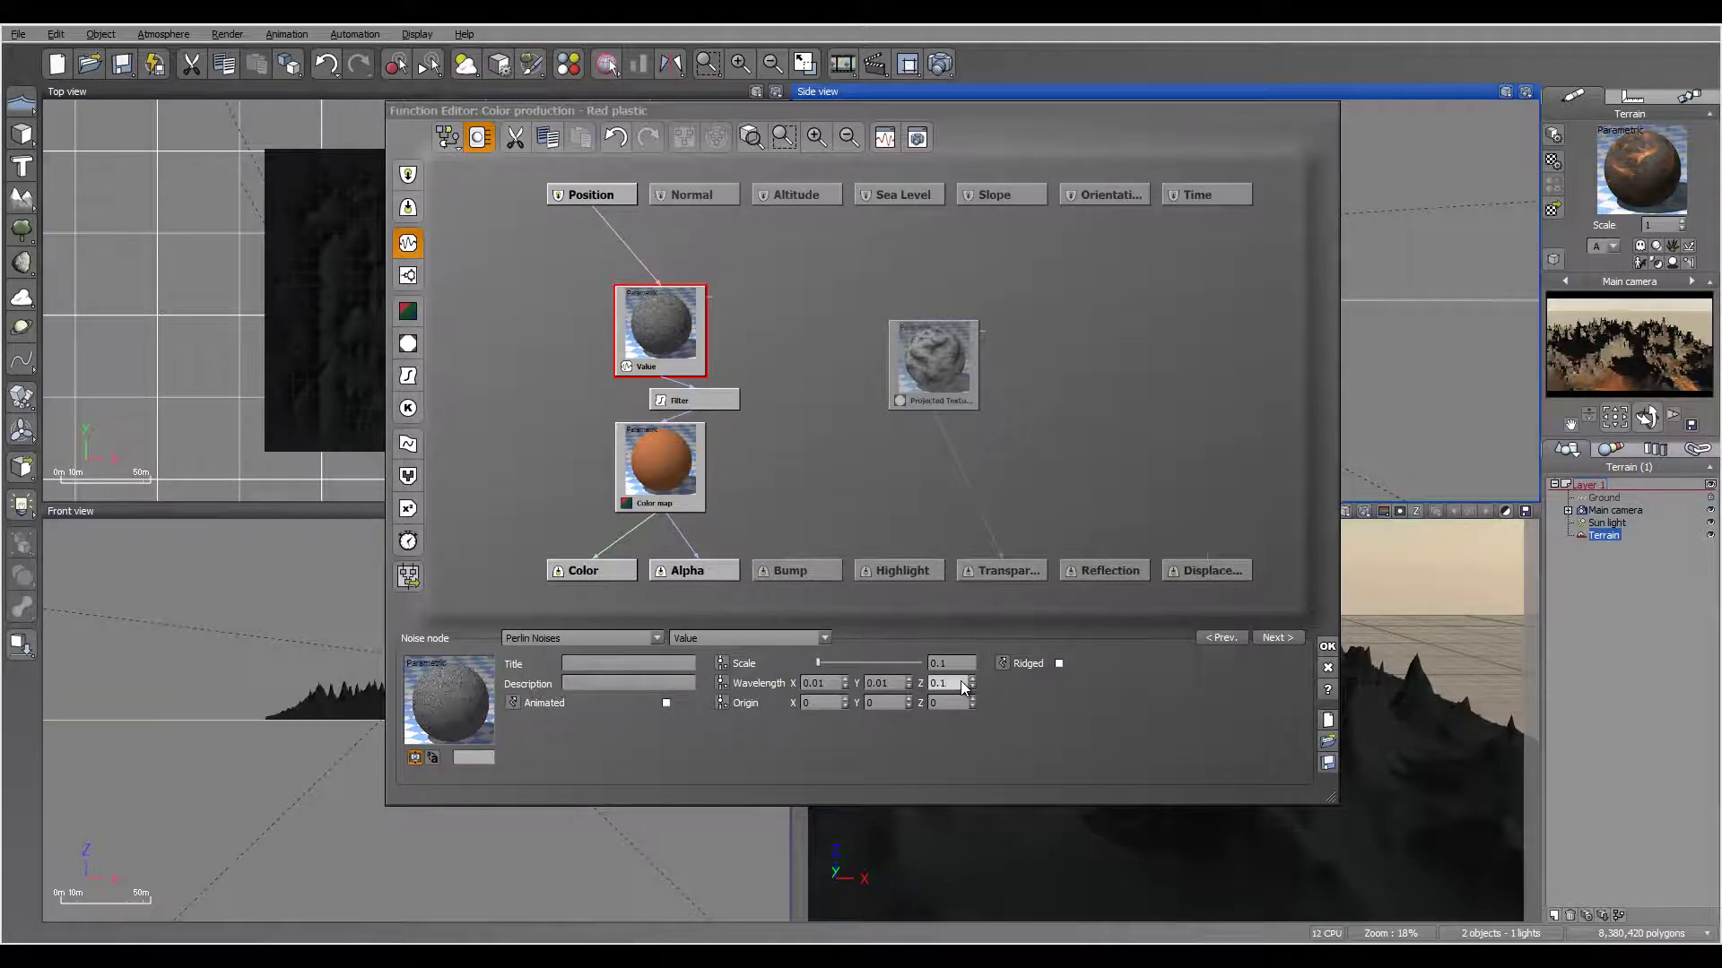
{"action": "key", "text": "BackSpace"}
{"action": "type", "text": "01"}
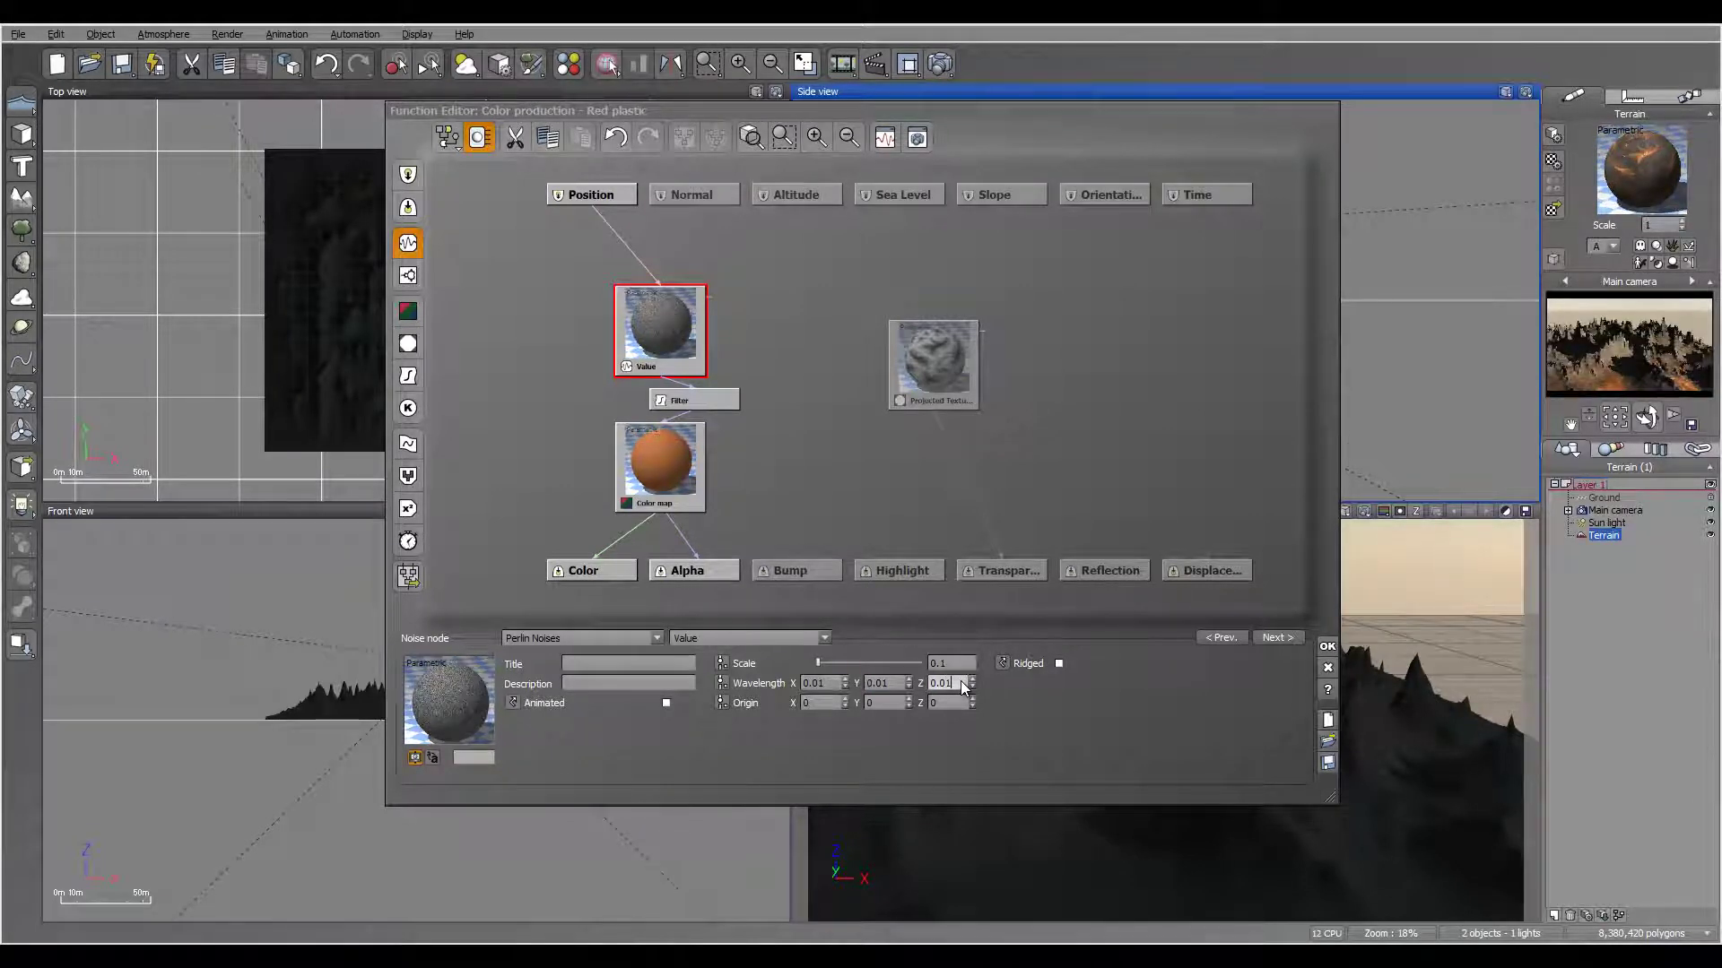
{"action": "left_click", "coordinate": [1328, 646]}
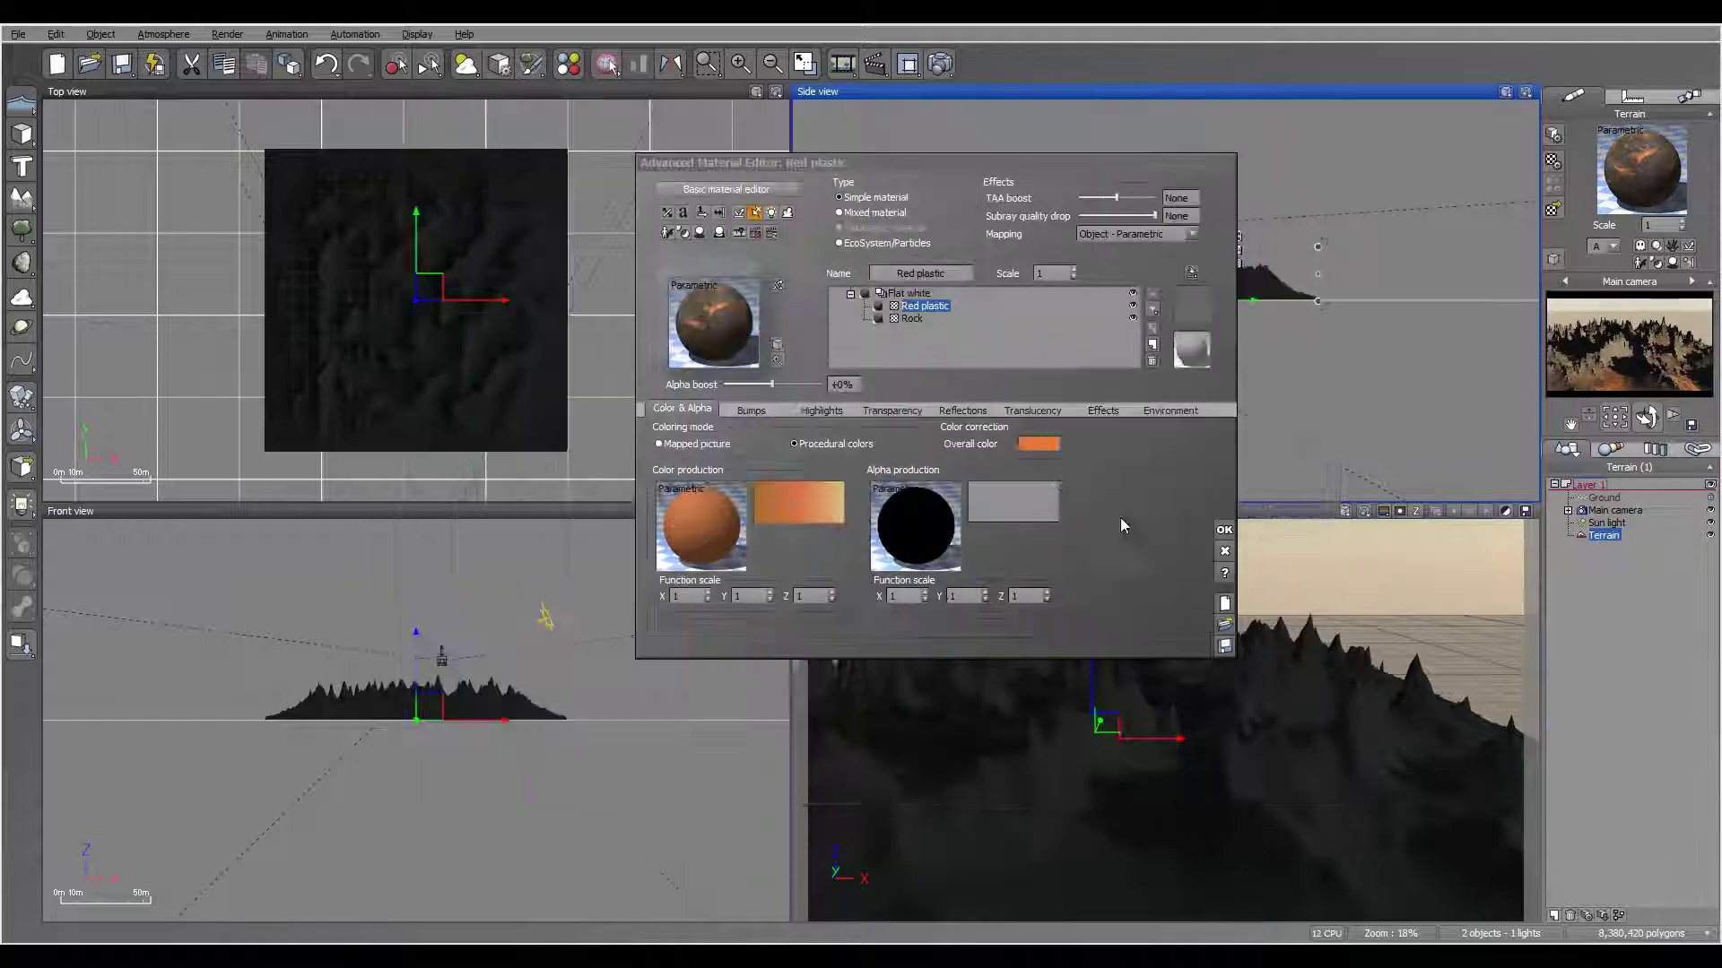
Step: Render the scene to check the noise-driven orange color on the terrain and close the finished render
{"action": "left_click", "coordinate": [940, 64]}
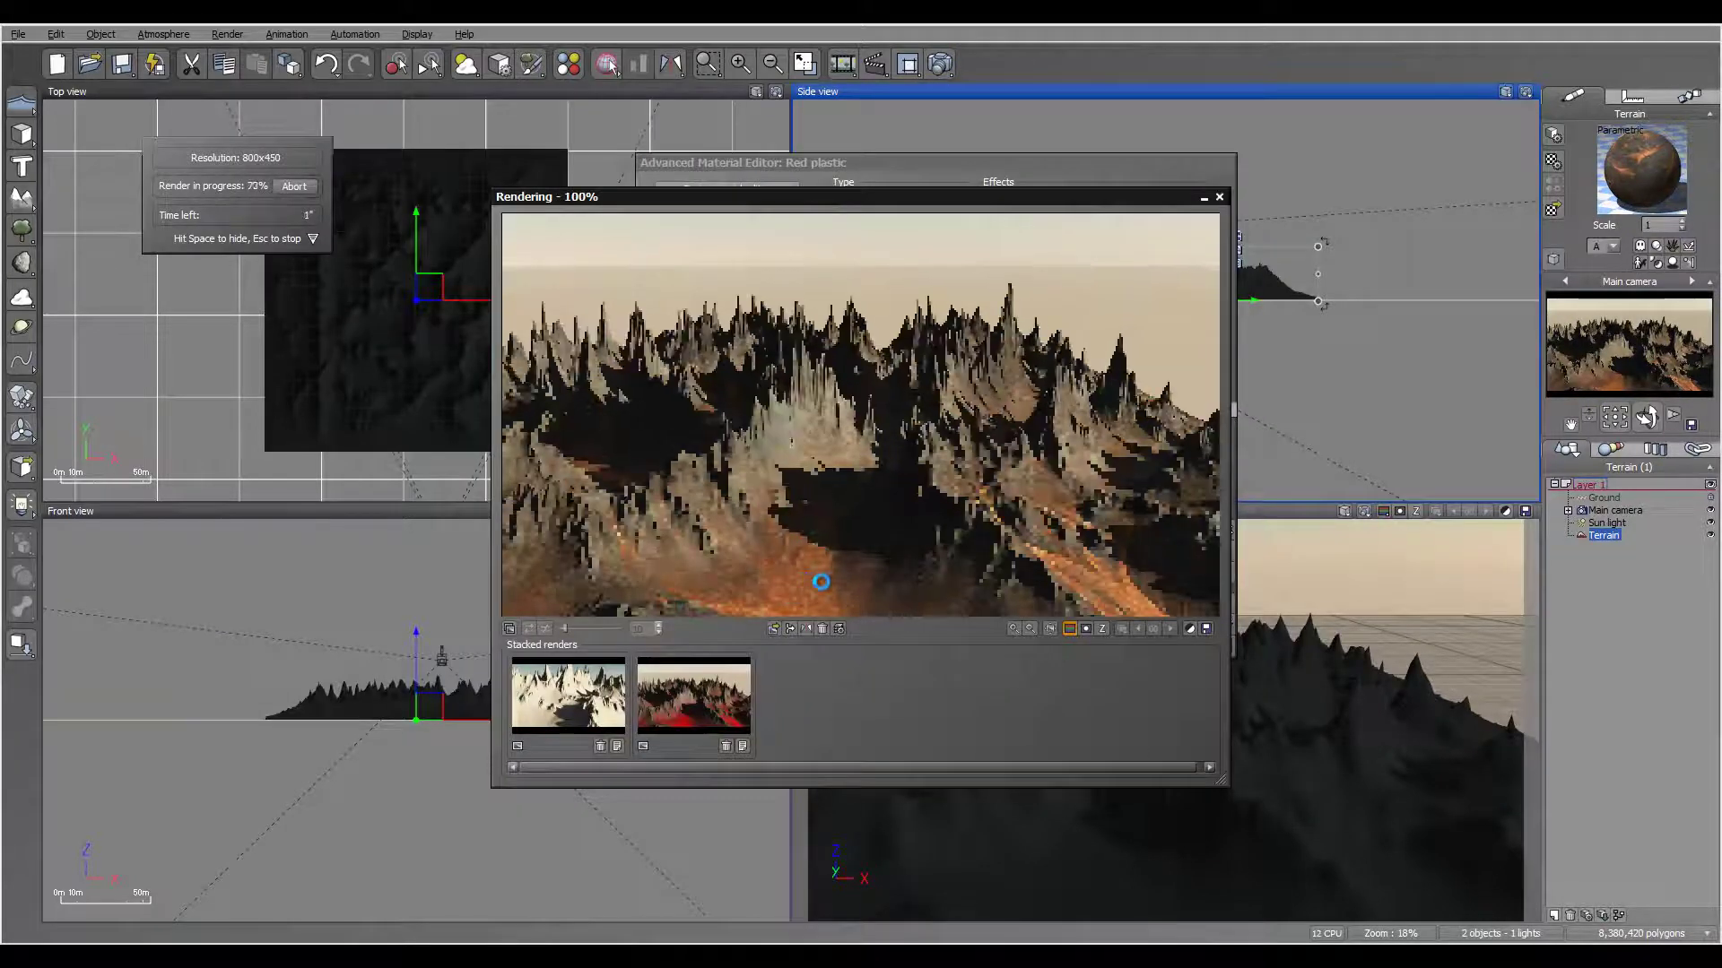
{"action": "left_click", "coordinate": [946, 661]}
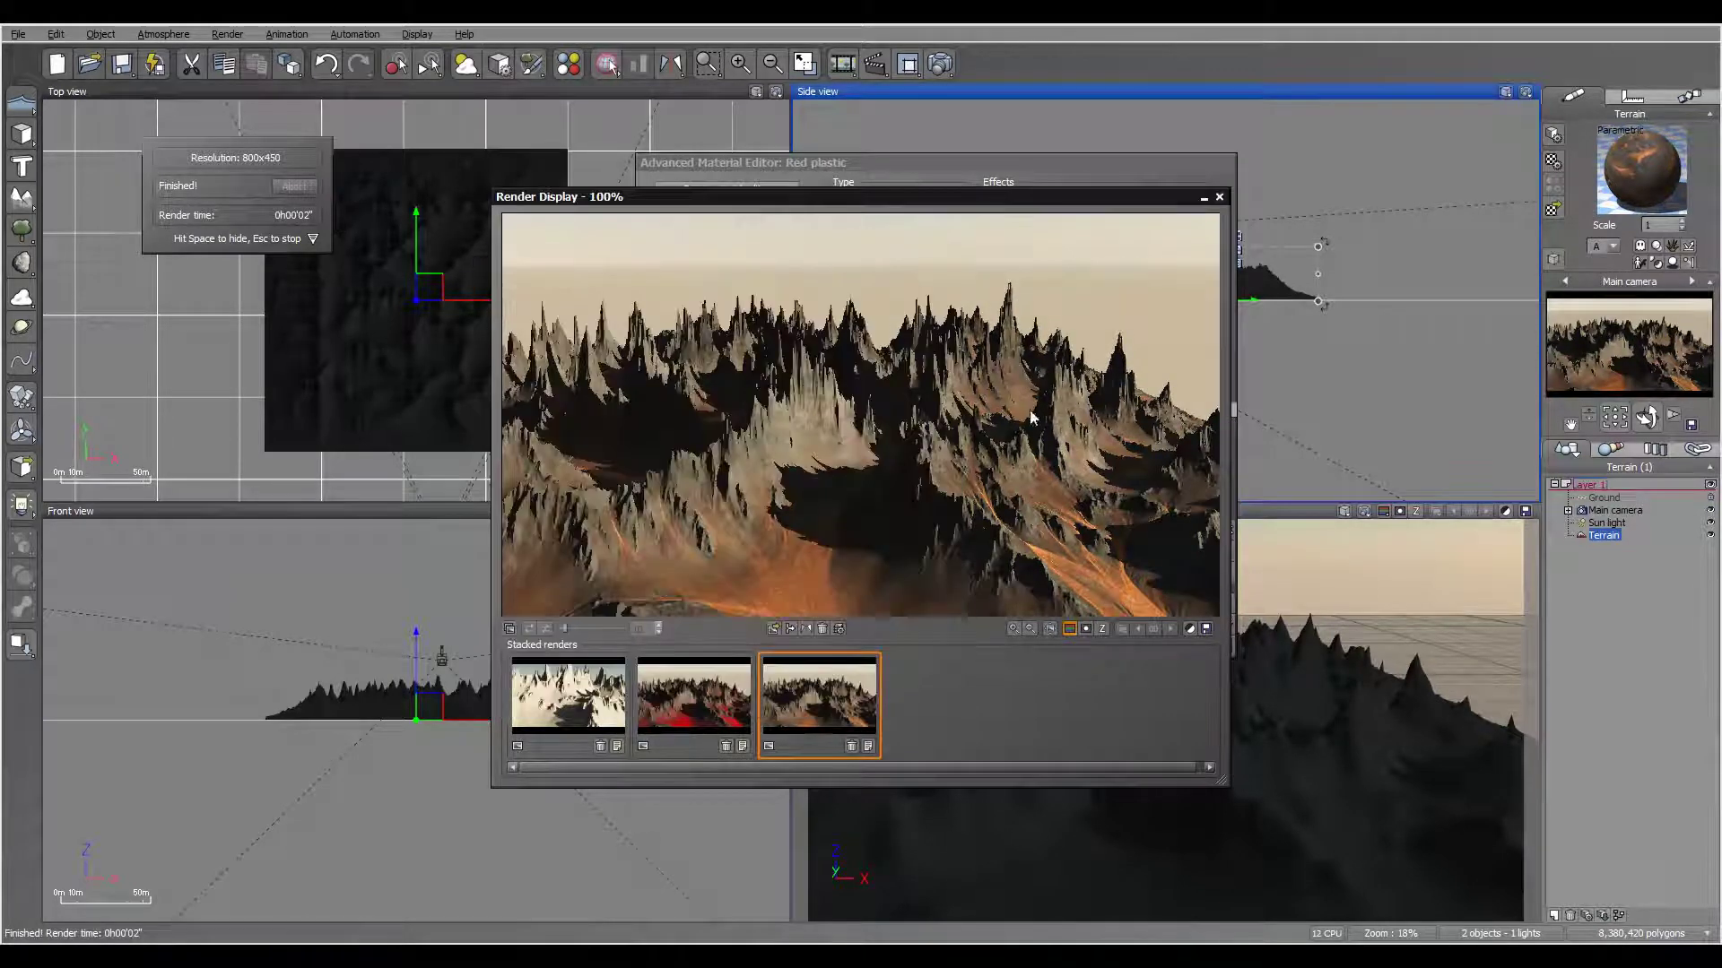
{"action": "left_click", "coordinate": [1219, 197]}
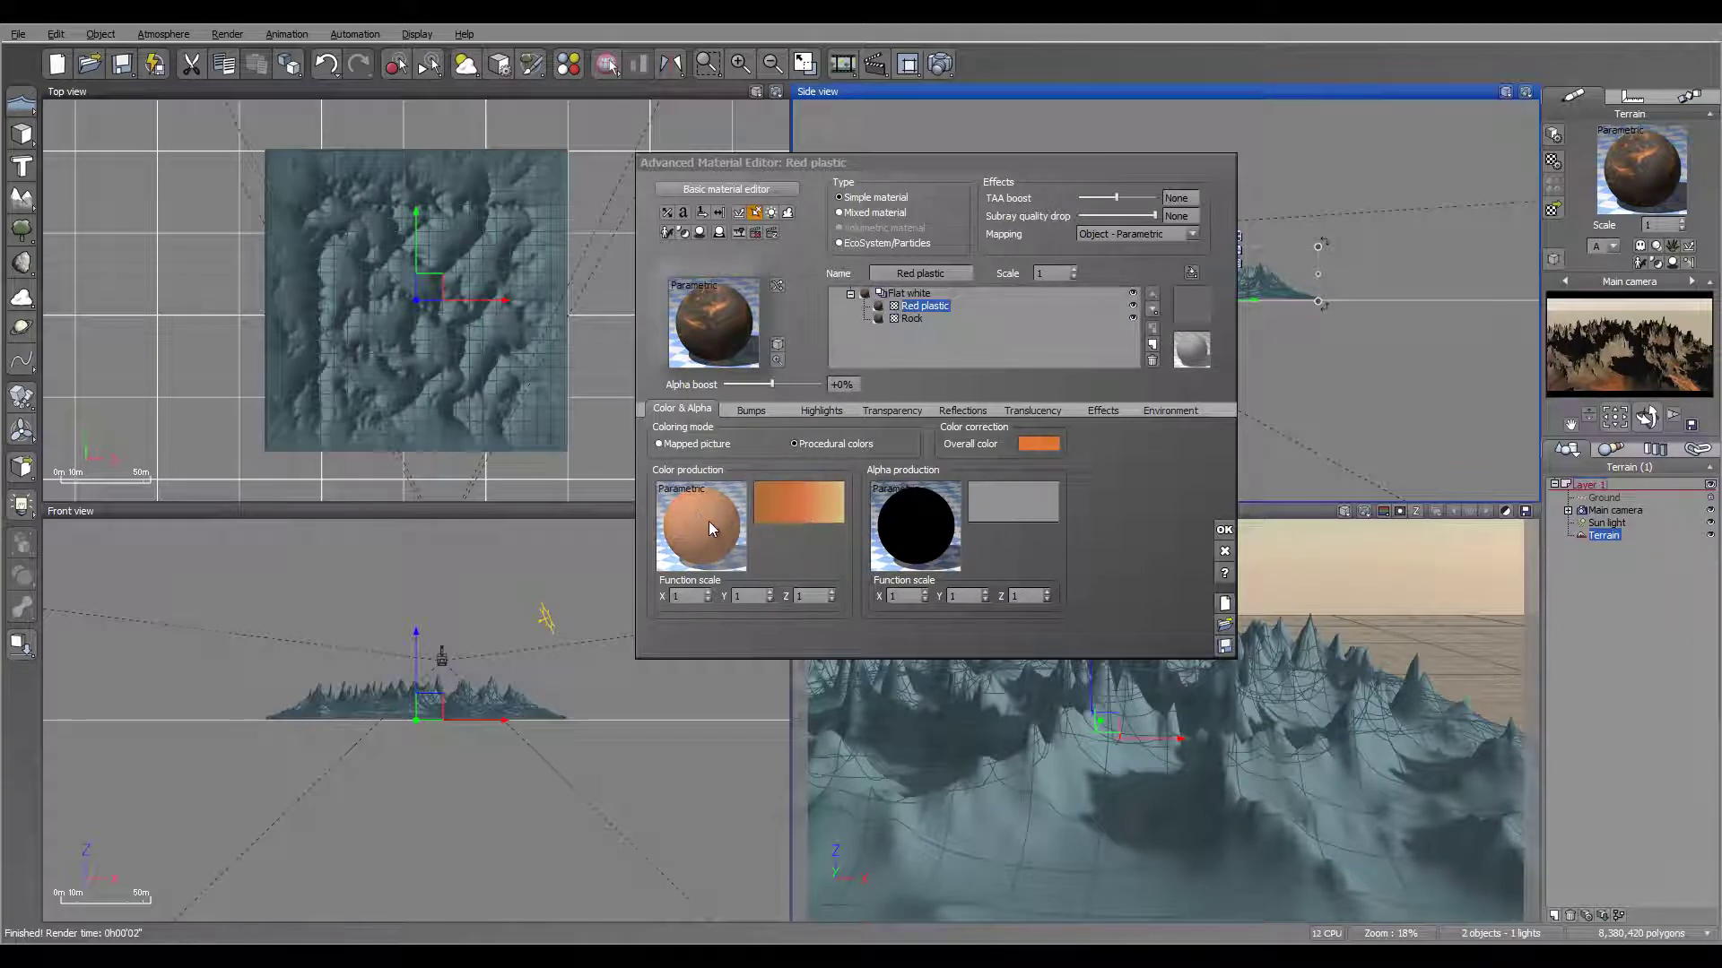
Step: Set the color production function scale of the Red plastic layer to 0.01 in X, Y and Z
{"action": "left_click", "coordinate": [698, 594]}
{"action": "type", "text": "0.01"}
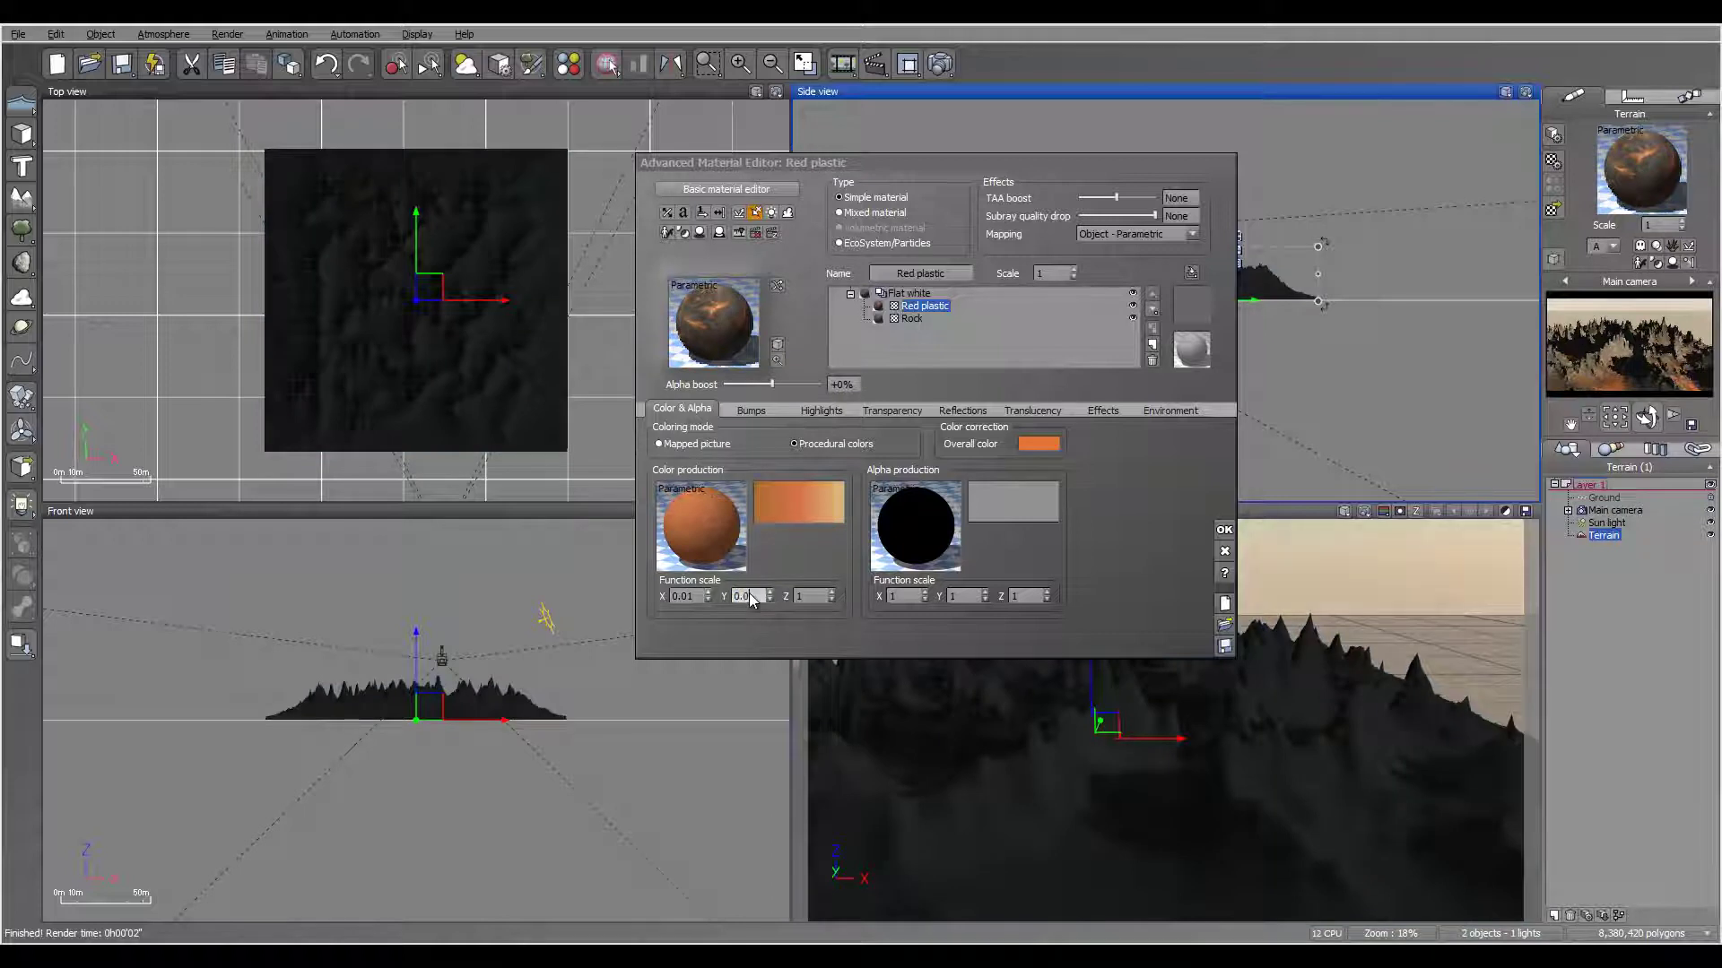
{"action": "type", "text": "0.01"}
{"action": "left_click", "coordinate": [813, 596]}
{"action": "type", "text": "0.01"}
Step: Render the scene to check the reduced color function scale and close the finished render
{"action": "left_click", "coordinate": [949, 63]}
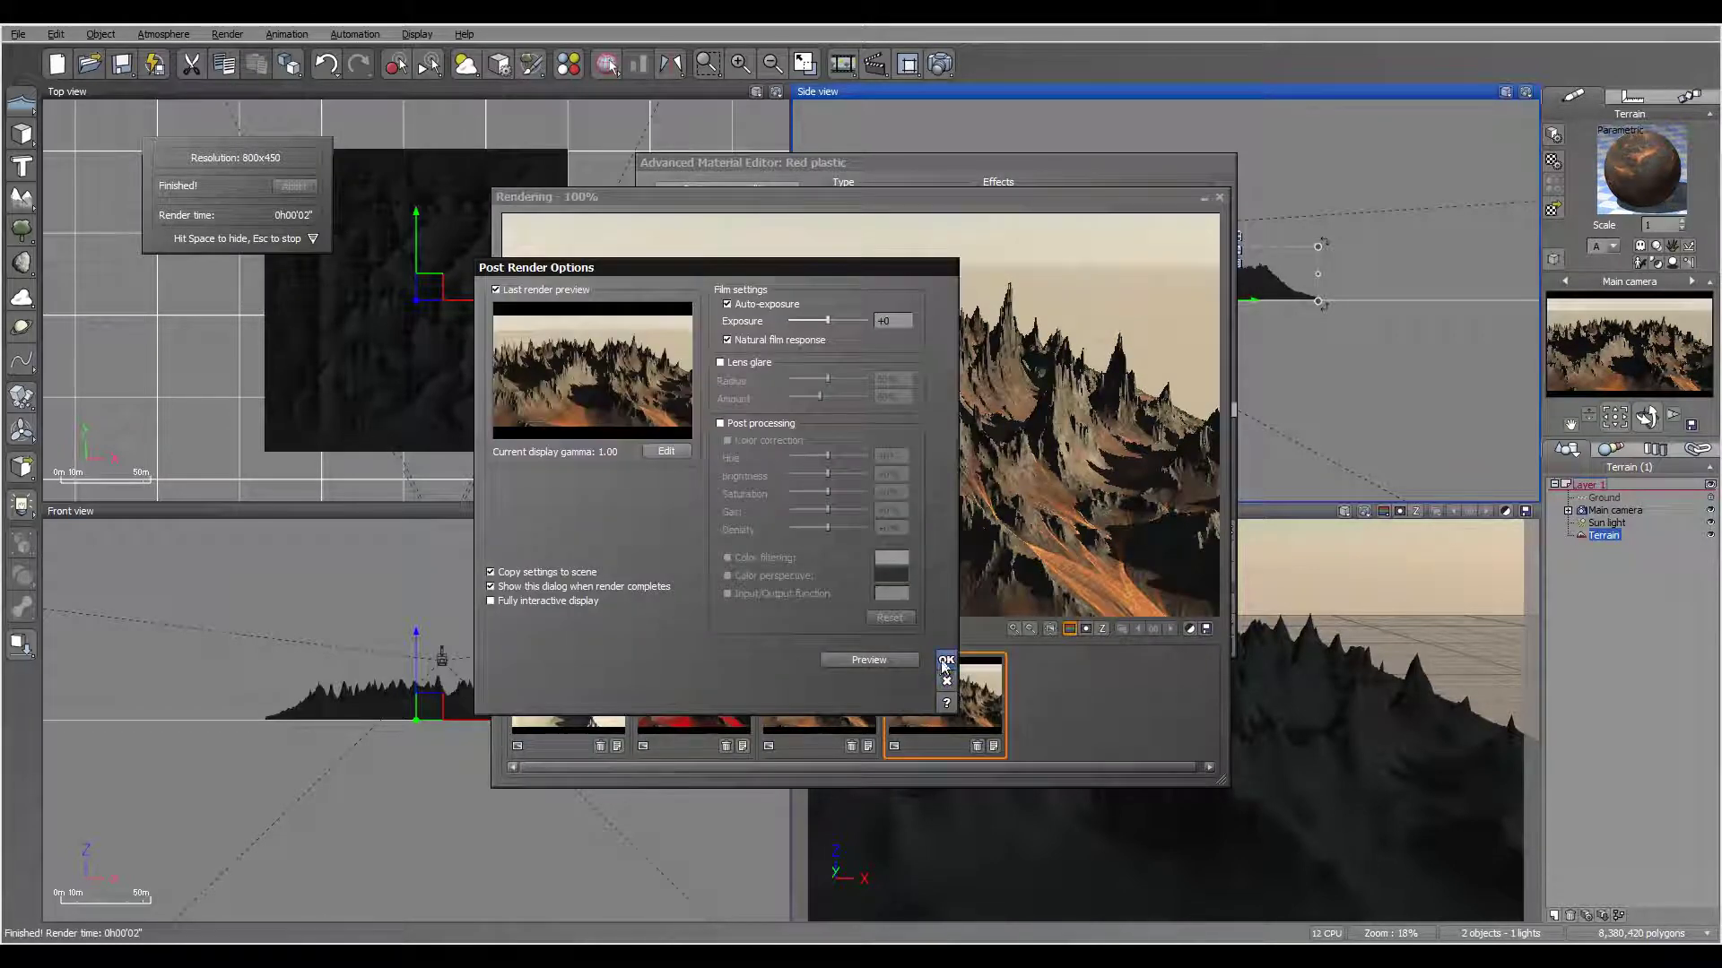
{"action": "left_click", "coordinate": [945, 661]}
{"action": "left_click", "coordinate": [1220, 198]}
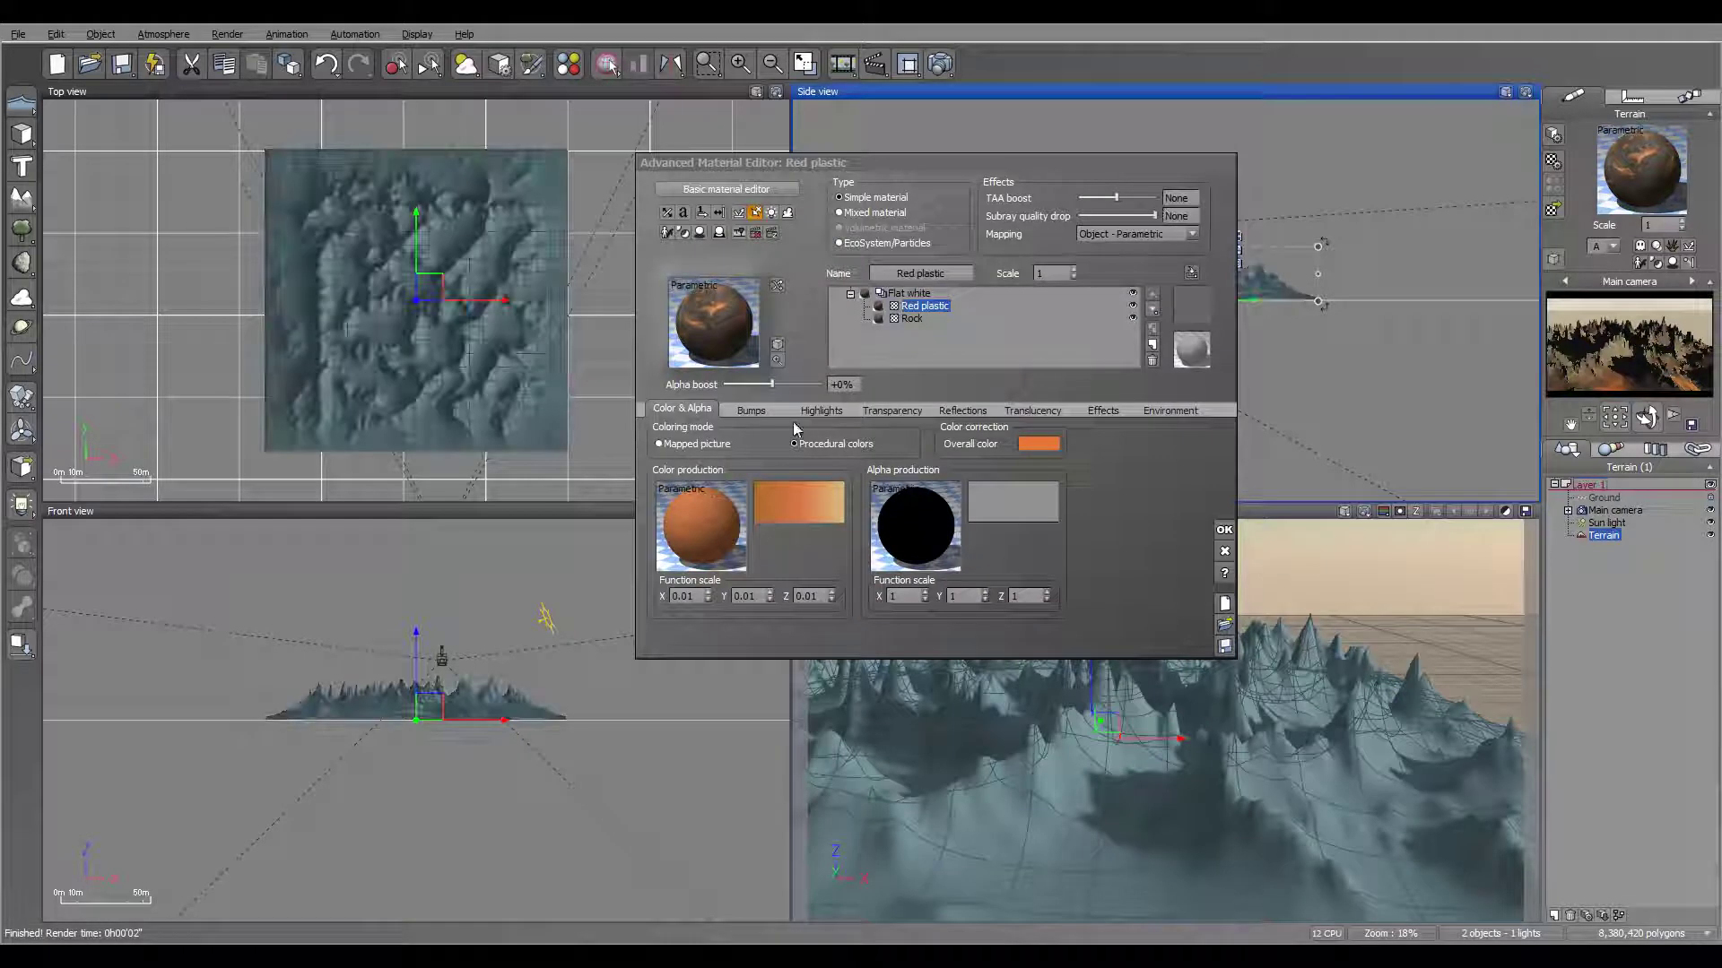
Step: Change the color map's last key color, at position 1, to salmon orange (RGB 214, 137, 109) and accept the color map
{"action": "right_click", "coordinate": [814, 507]}
{"action": "left_click", "coordinate": [861, 519]}
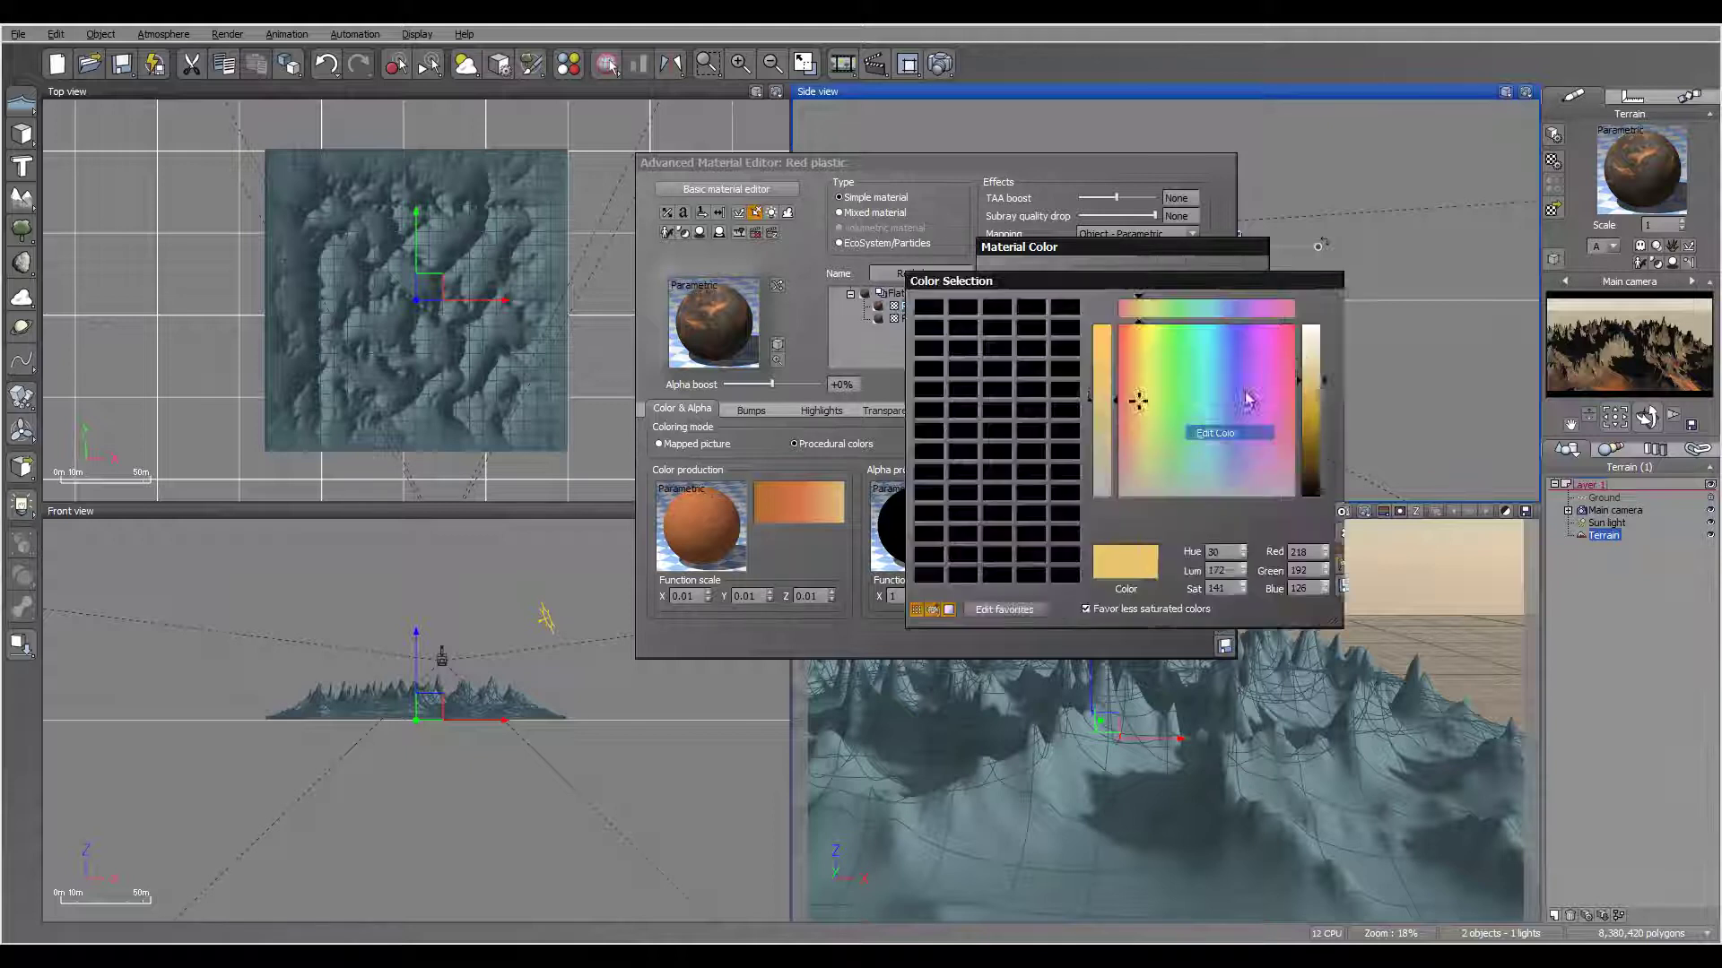
{"action": "left_click", "coordinate": [1182, 422]}
{"action": "left_click_drag", "start_coordinate": [1137, 397], "coordinate": [1125, 393]}
{"action": "left_click", "coordinate": [1331, 512]}
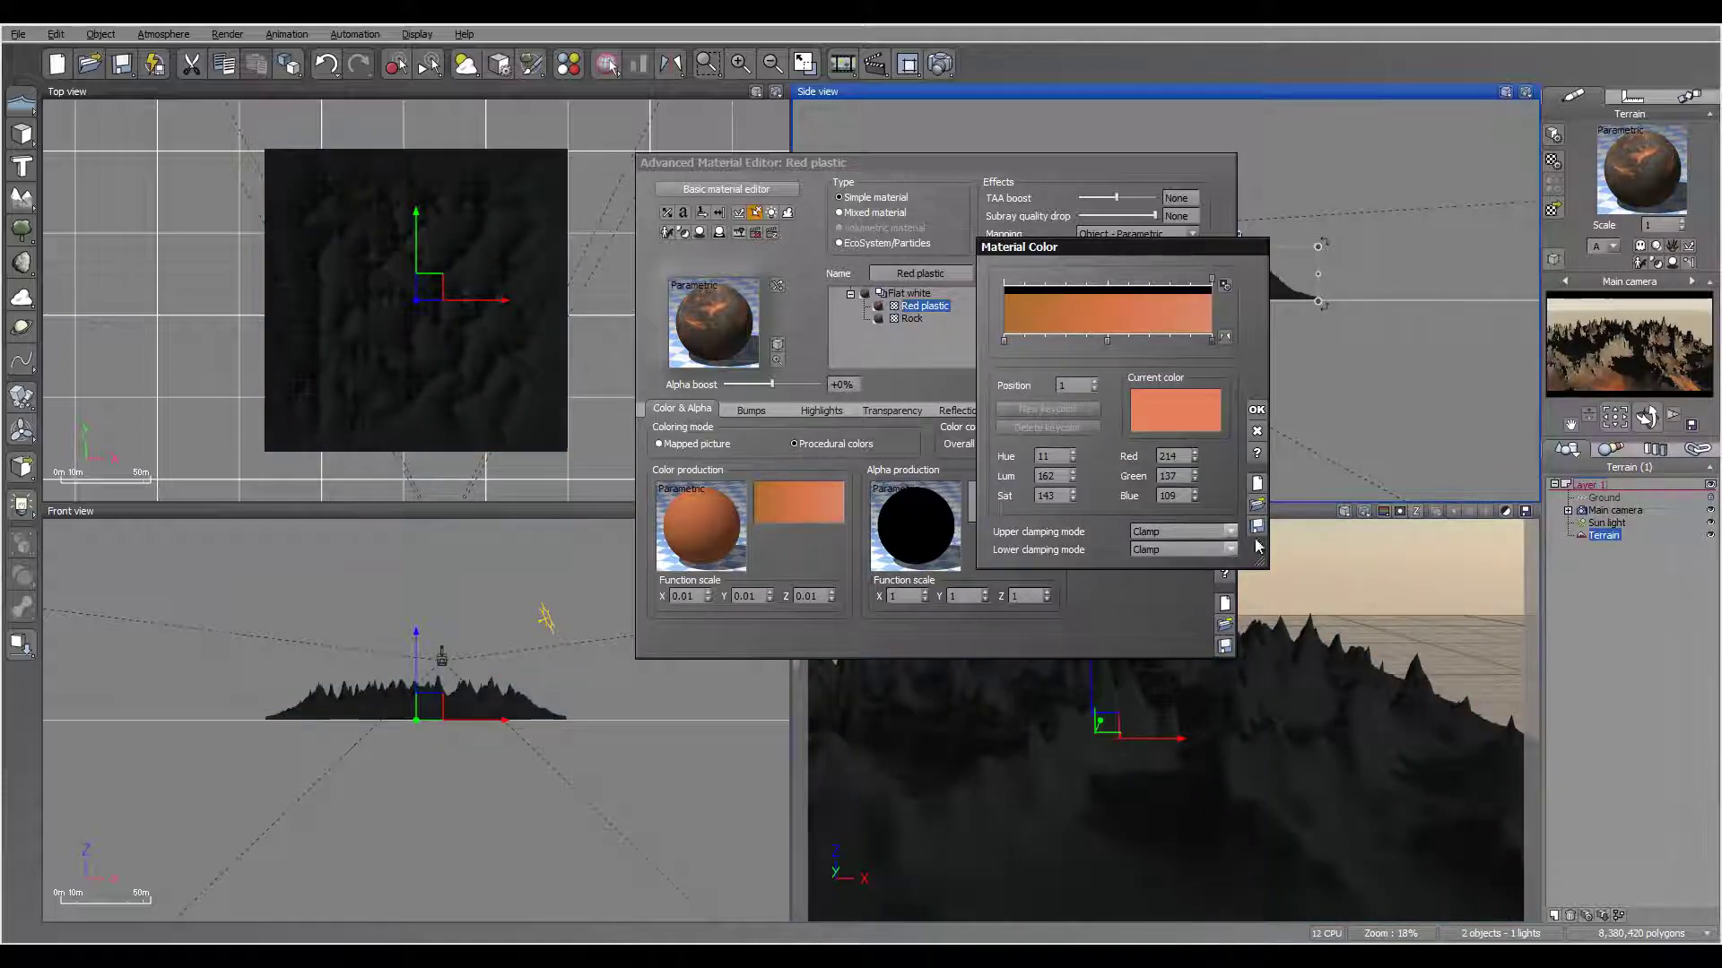
{"action": "left_click", "coordinate": [1257, 410]}
Step: Render the scene to check the edited color gradient and close the finished render
{"action": "left_click", "coordinate": [939, 64]}
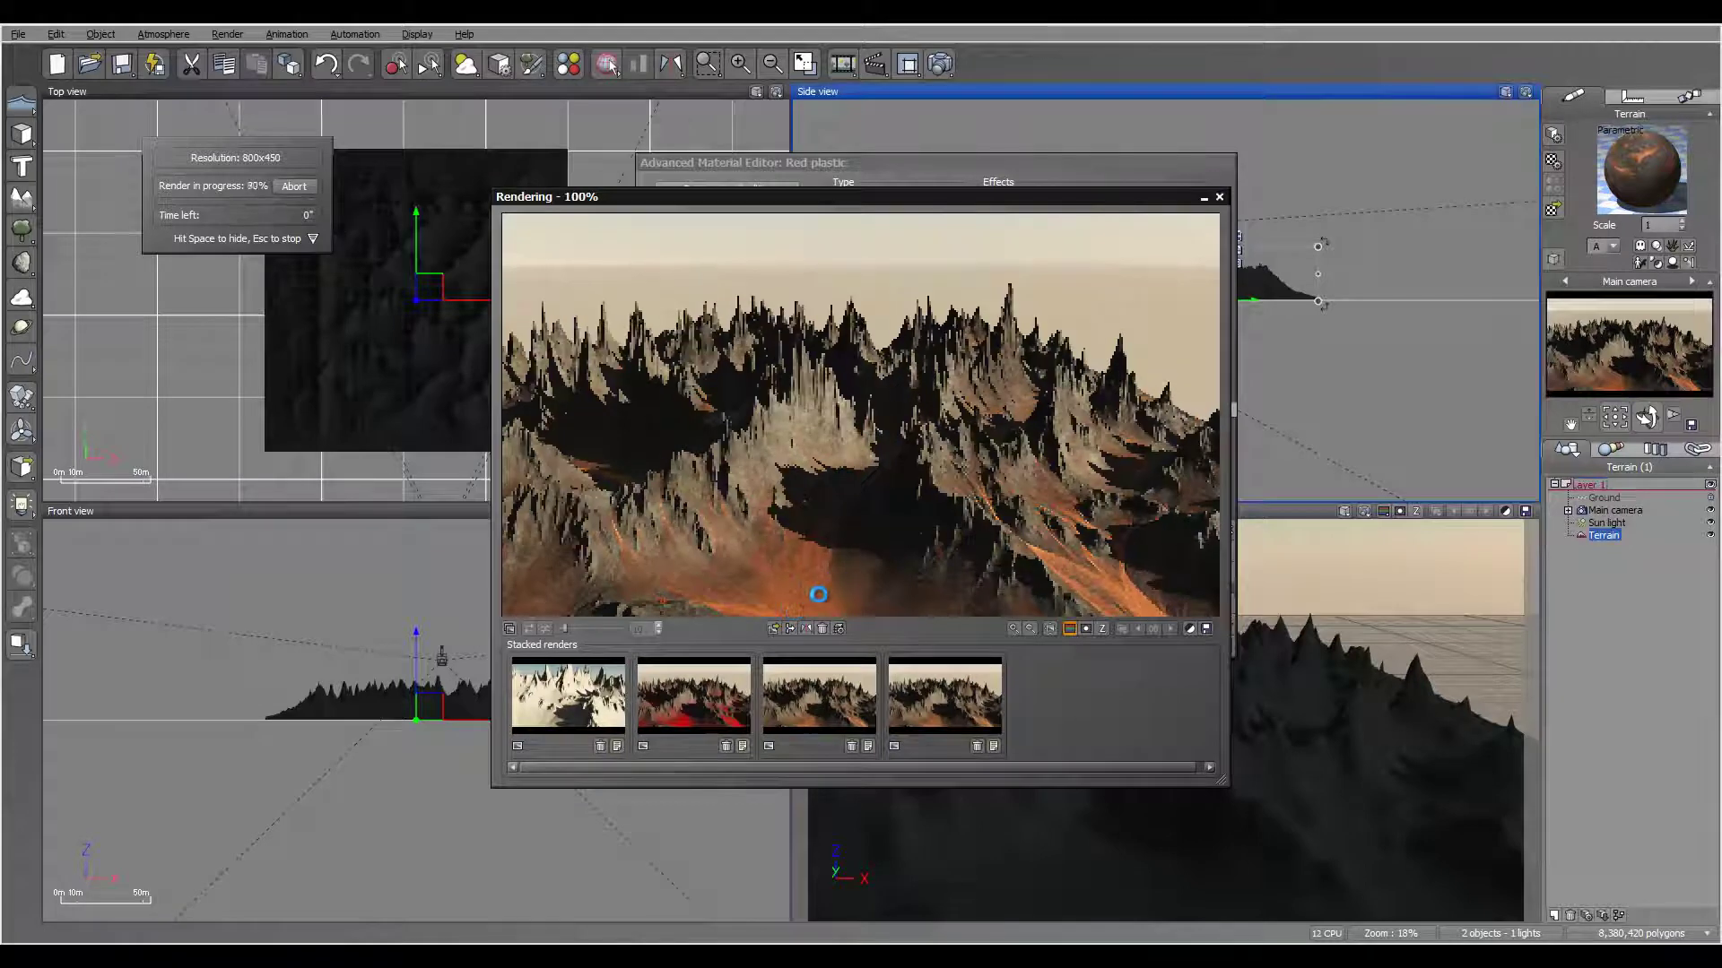
{"action": "left_click", "coordinate": [946, 663]}
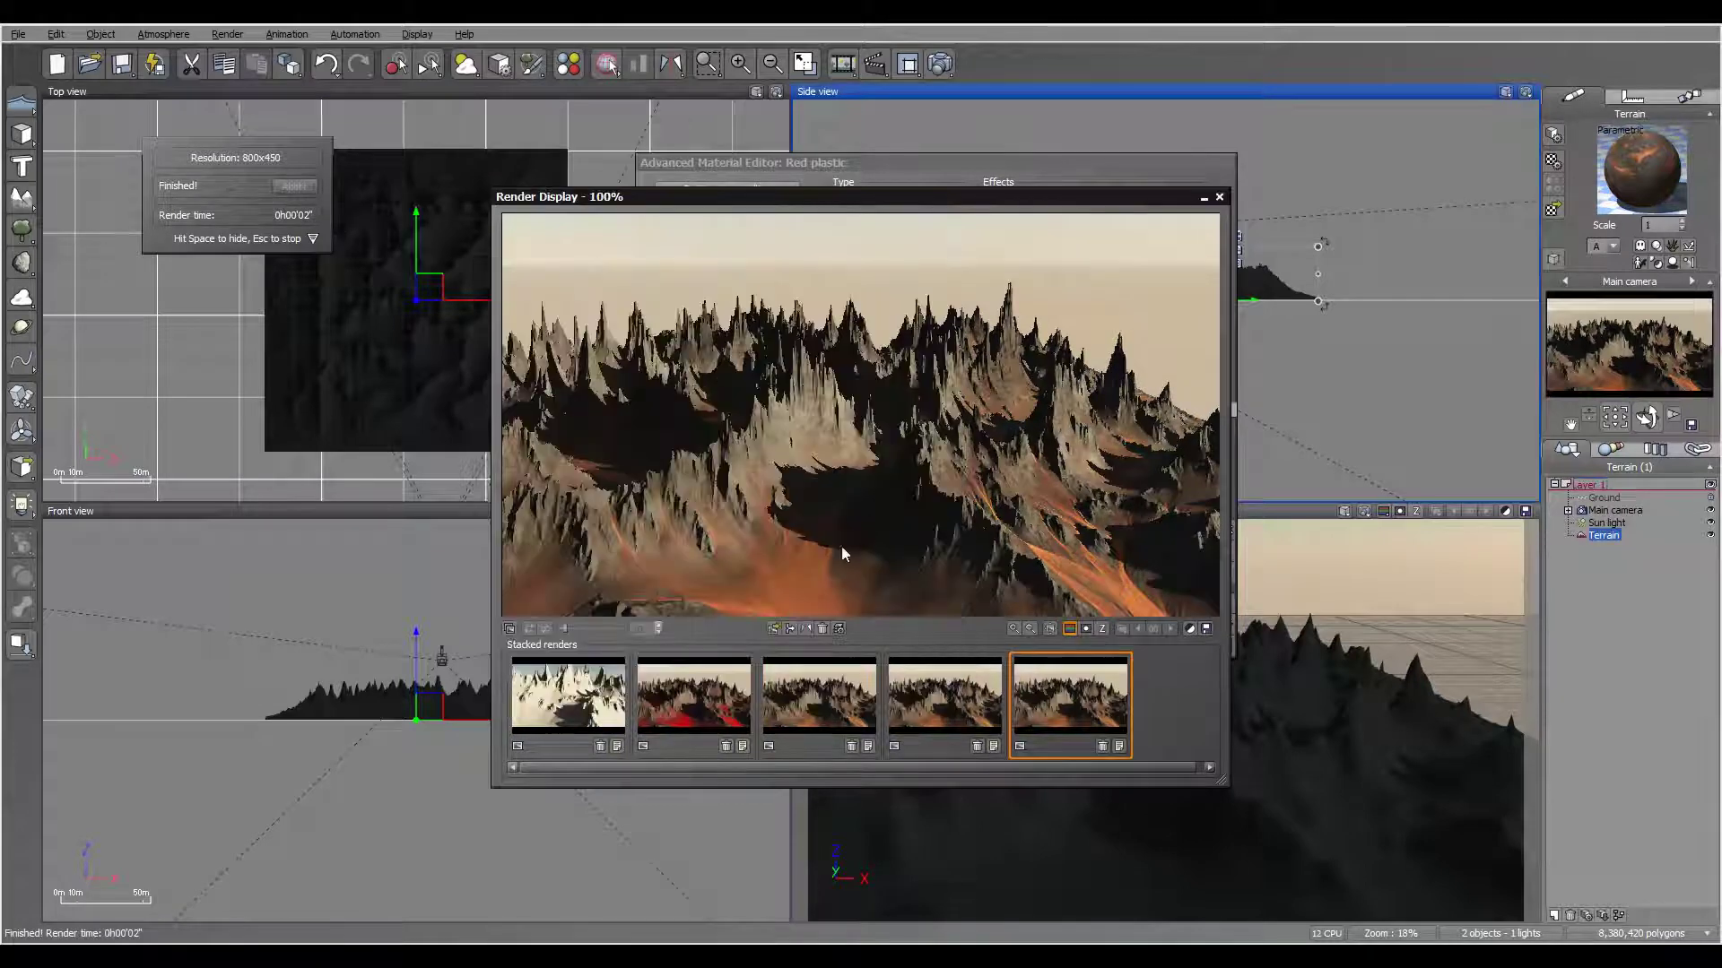
{"action": "left_click", "coordinate": [1218, 197]}
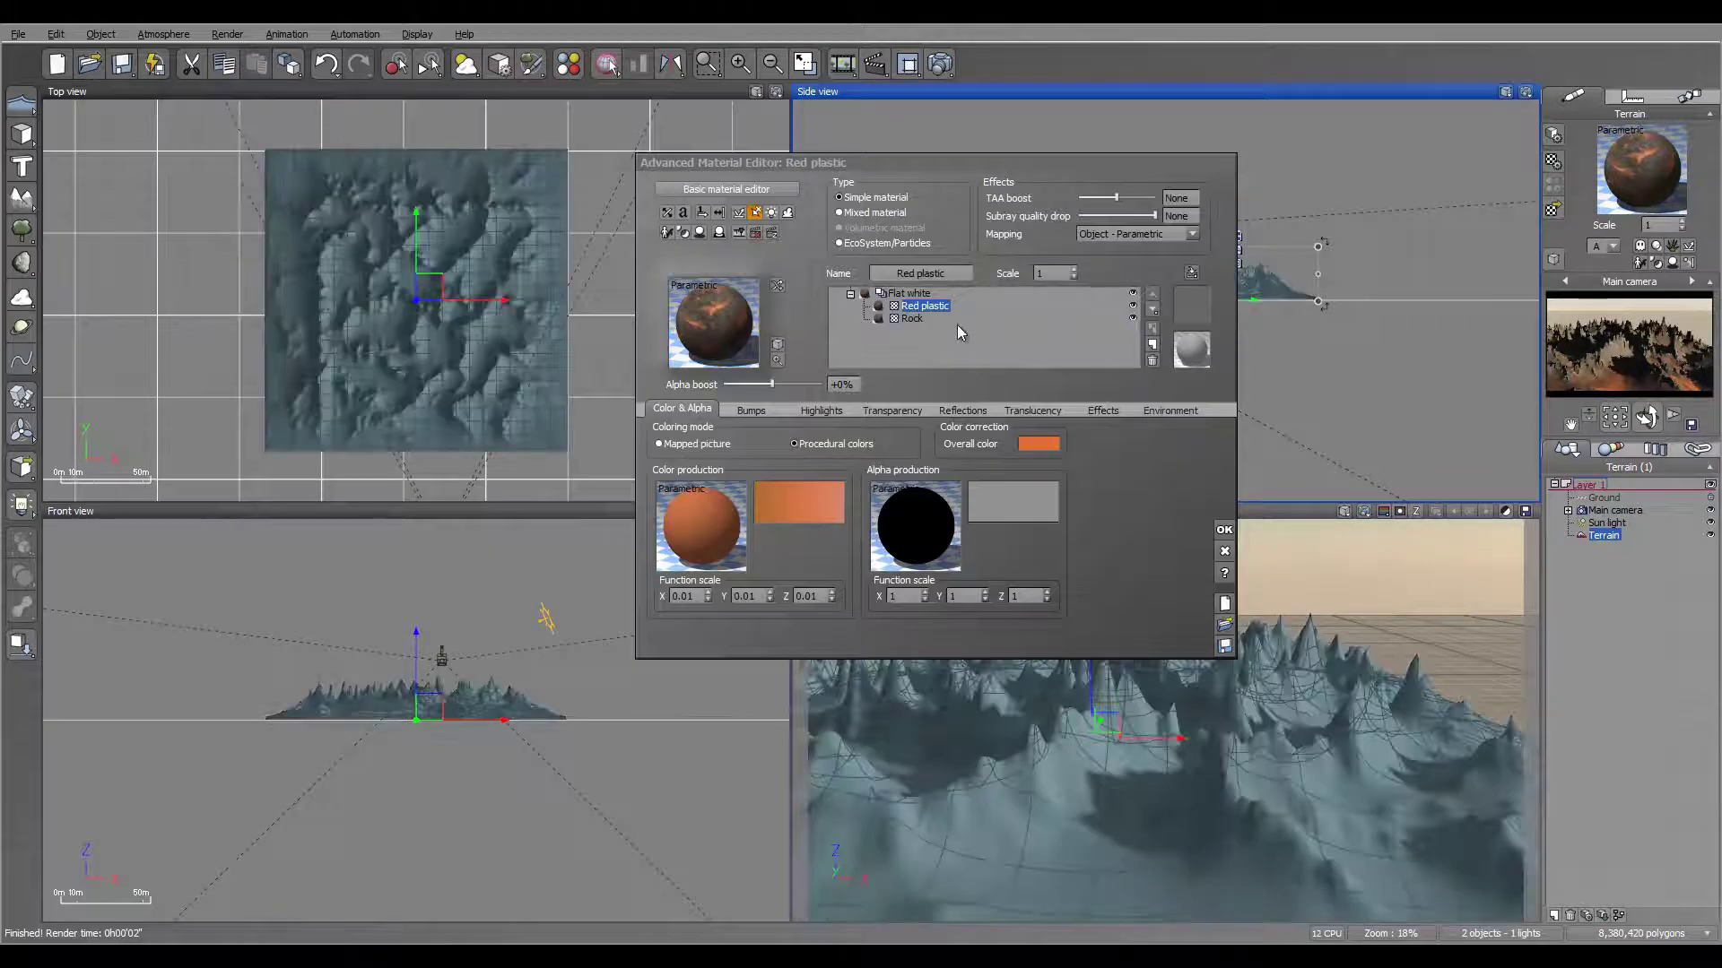
Step: Rename the Red plastic layer as Flow and add a new Red plastic material layer above it
{"action": "left_click", "coordinate": [938, 275]}
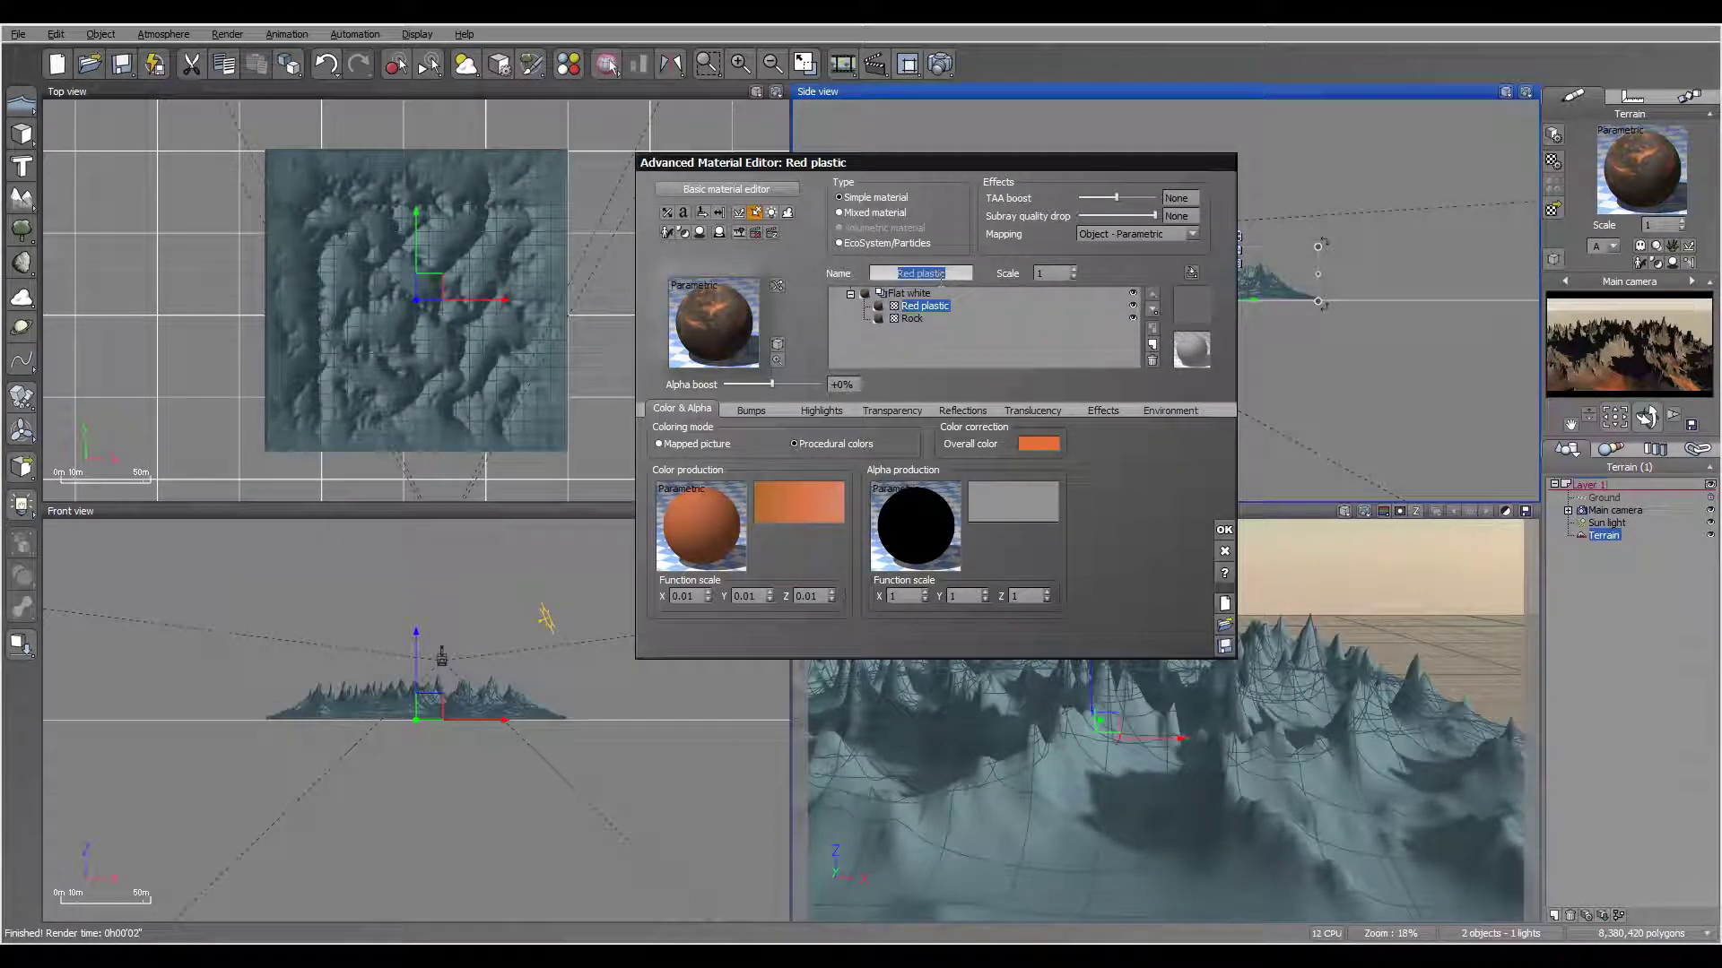
{"action": "type", "text": "Flow"}
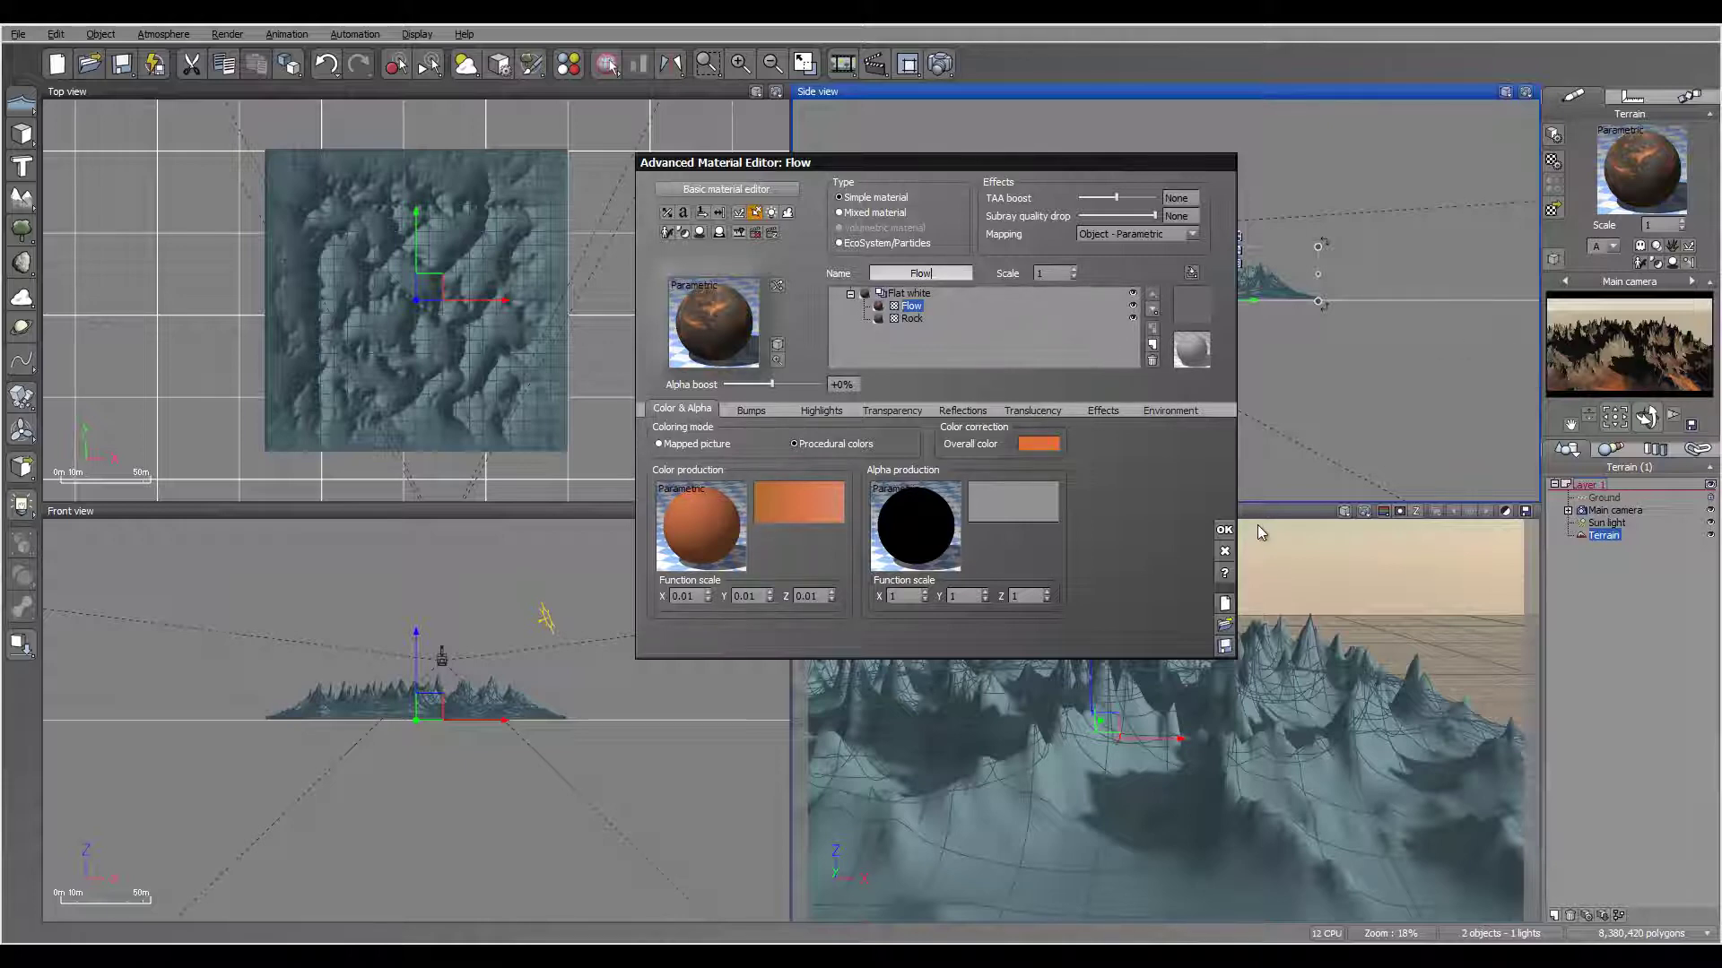
{"action": "left_click", "coordinate": [1152, 346]}
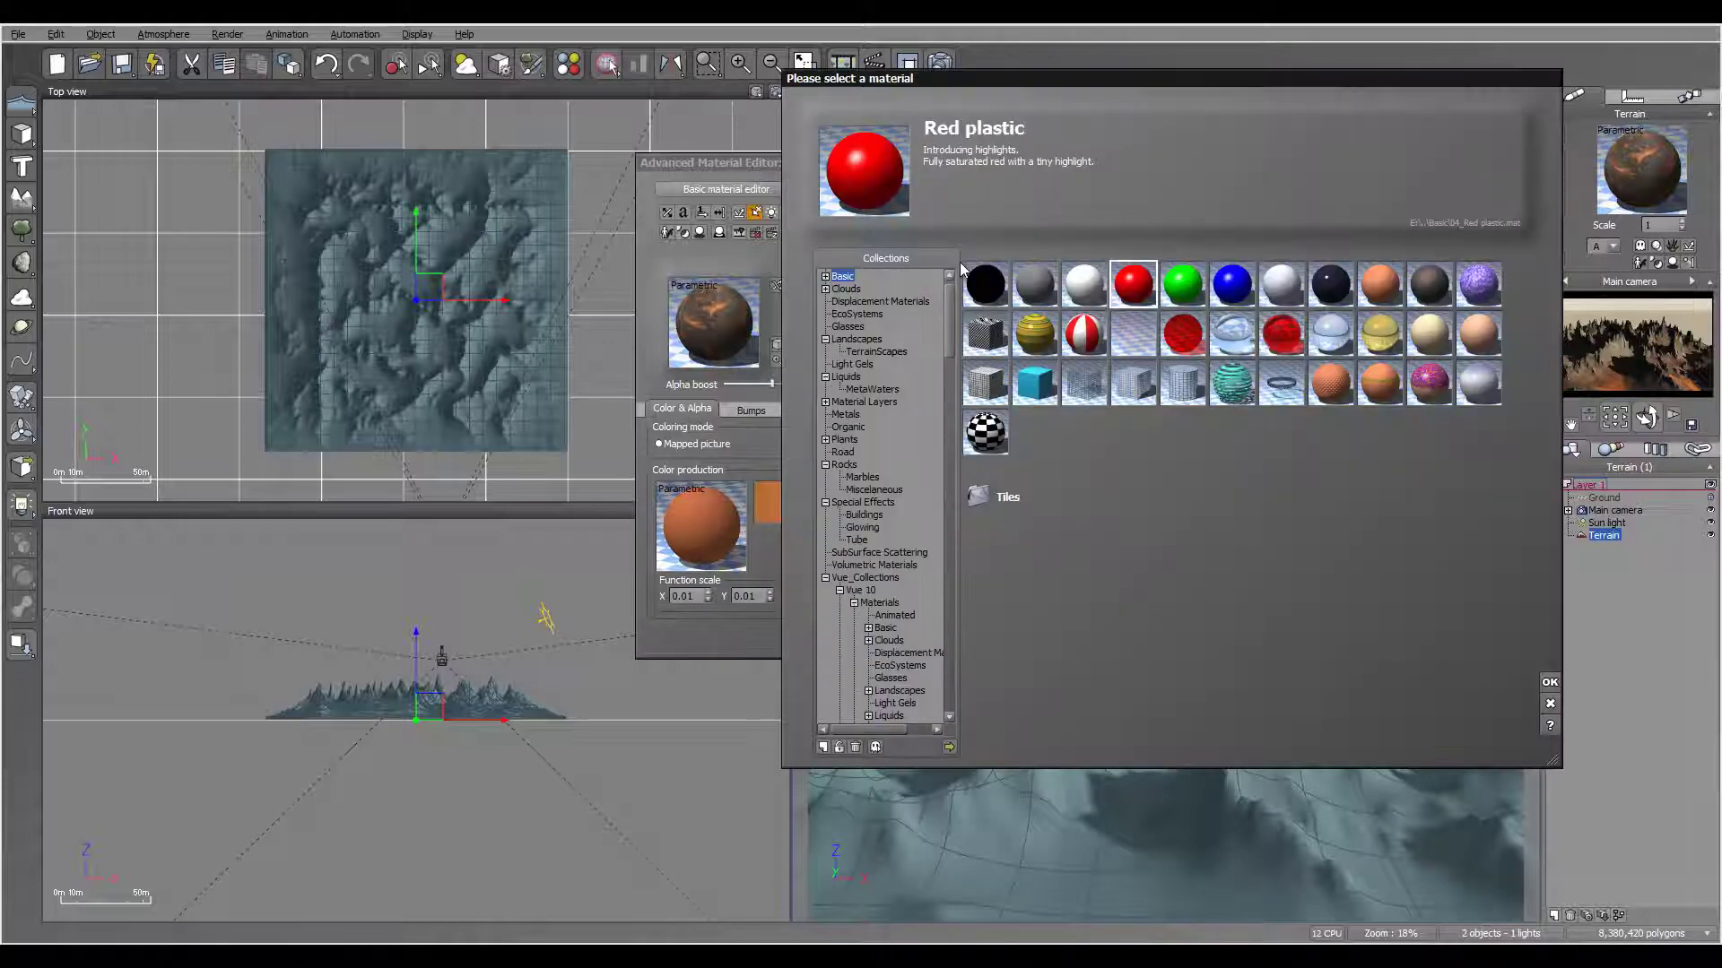
{"action": "left_click", "coordinate": [1550, 682]}
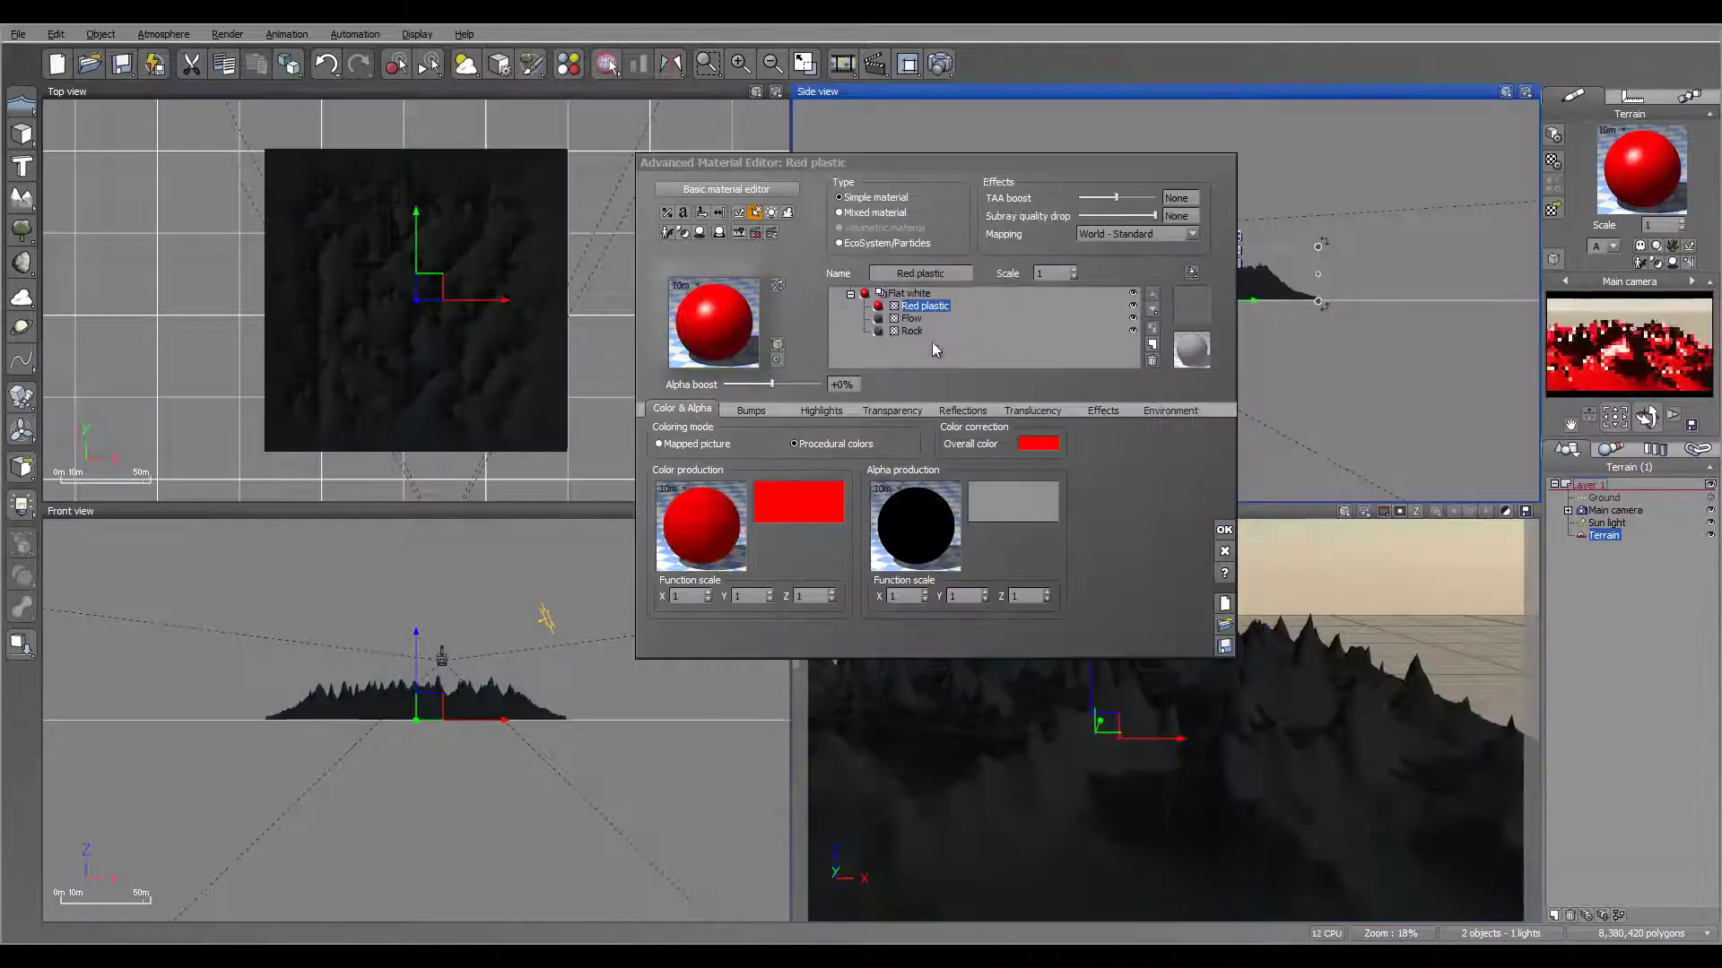
Step: Set the new red layer's highlight global intensity to 30% and global size to 10%, and rename the layer Dep
{"action": "left_click", "coordinate": [823, 410]}
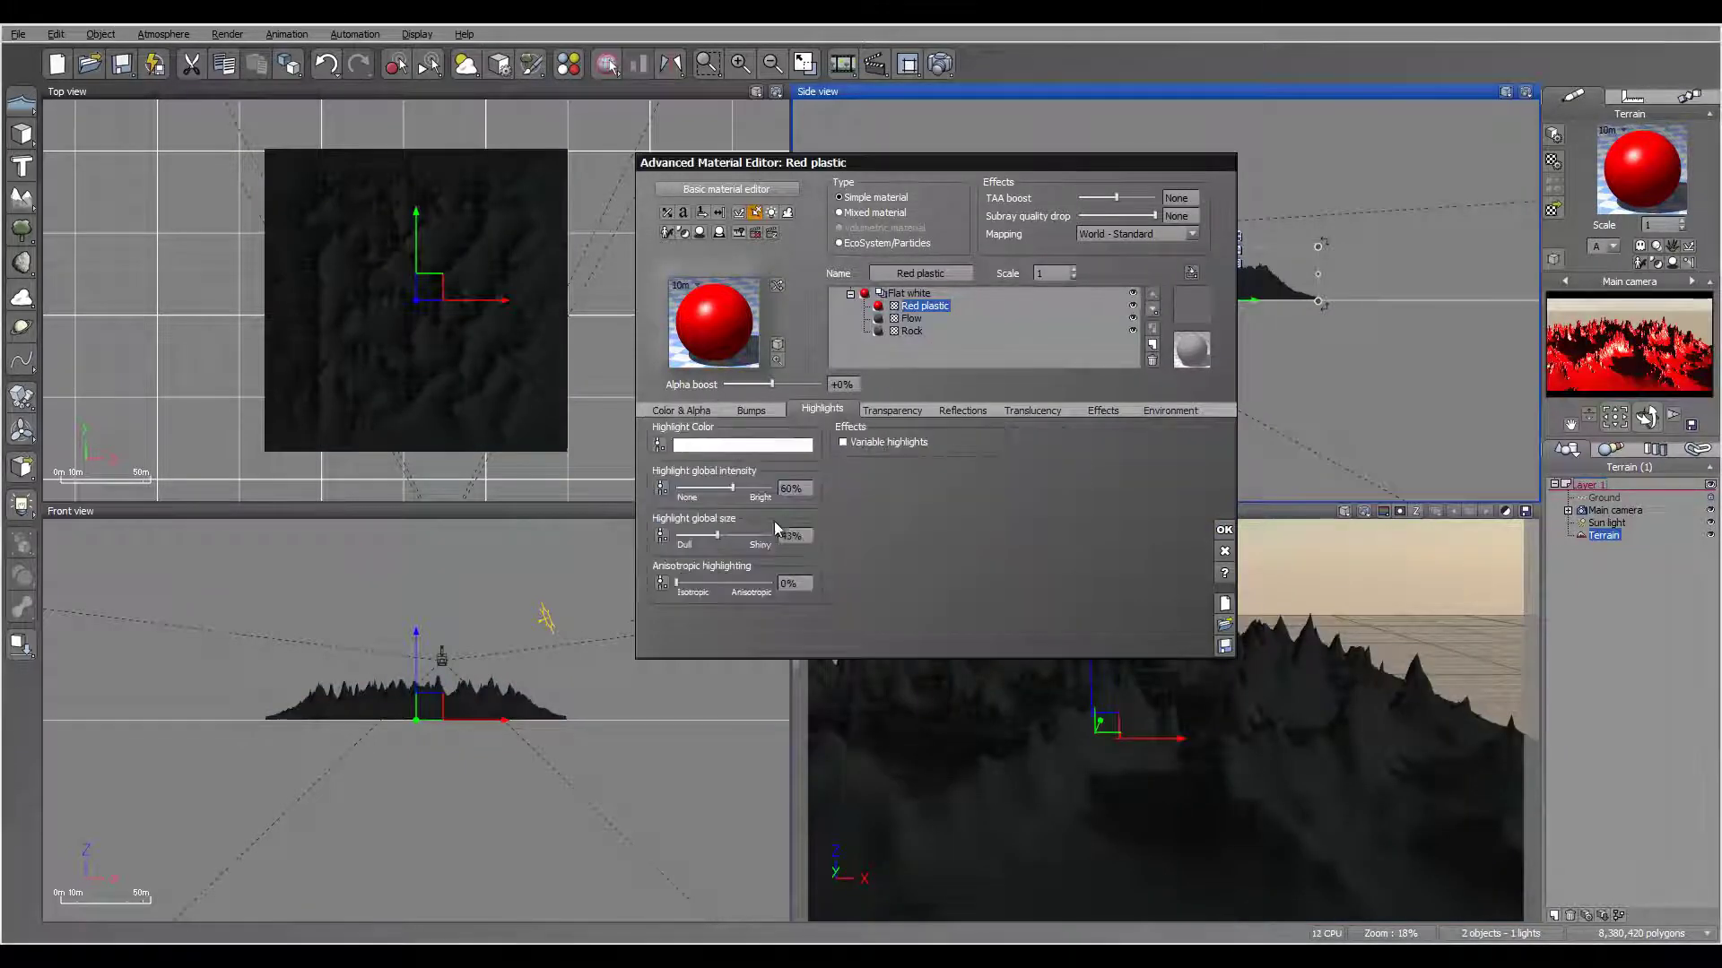
{"action": "left_click_drag", "start_coordinate": [716, 501], "coordinate": [704, 501]}
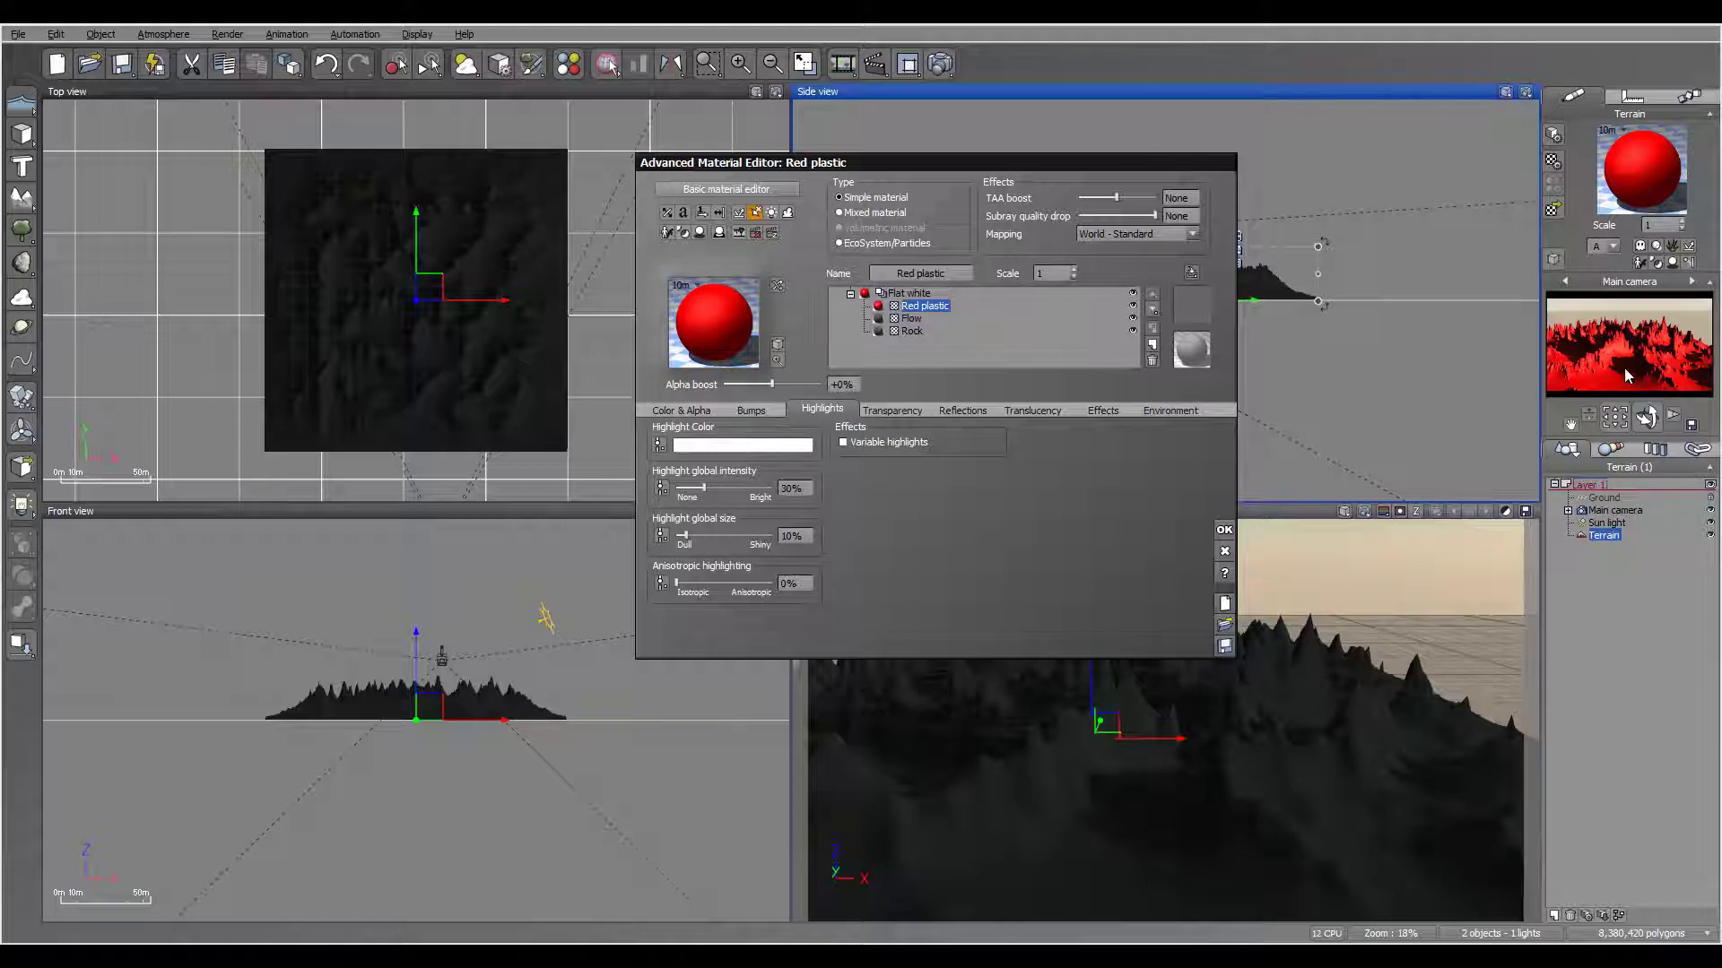
{"action": "left_click", "coordinate": [927, 273]}
{"action": "type", "text": "Dep"}
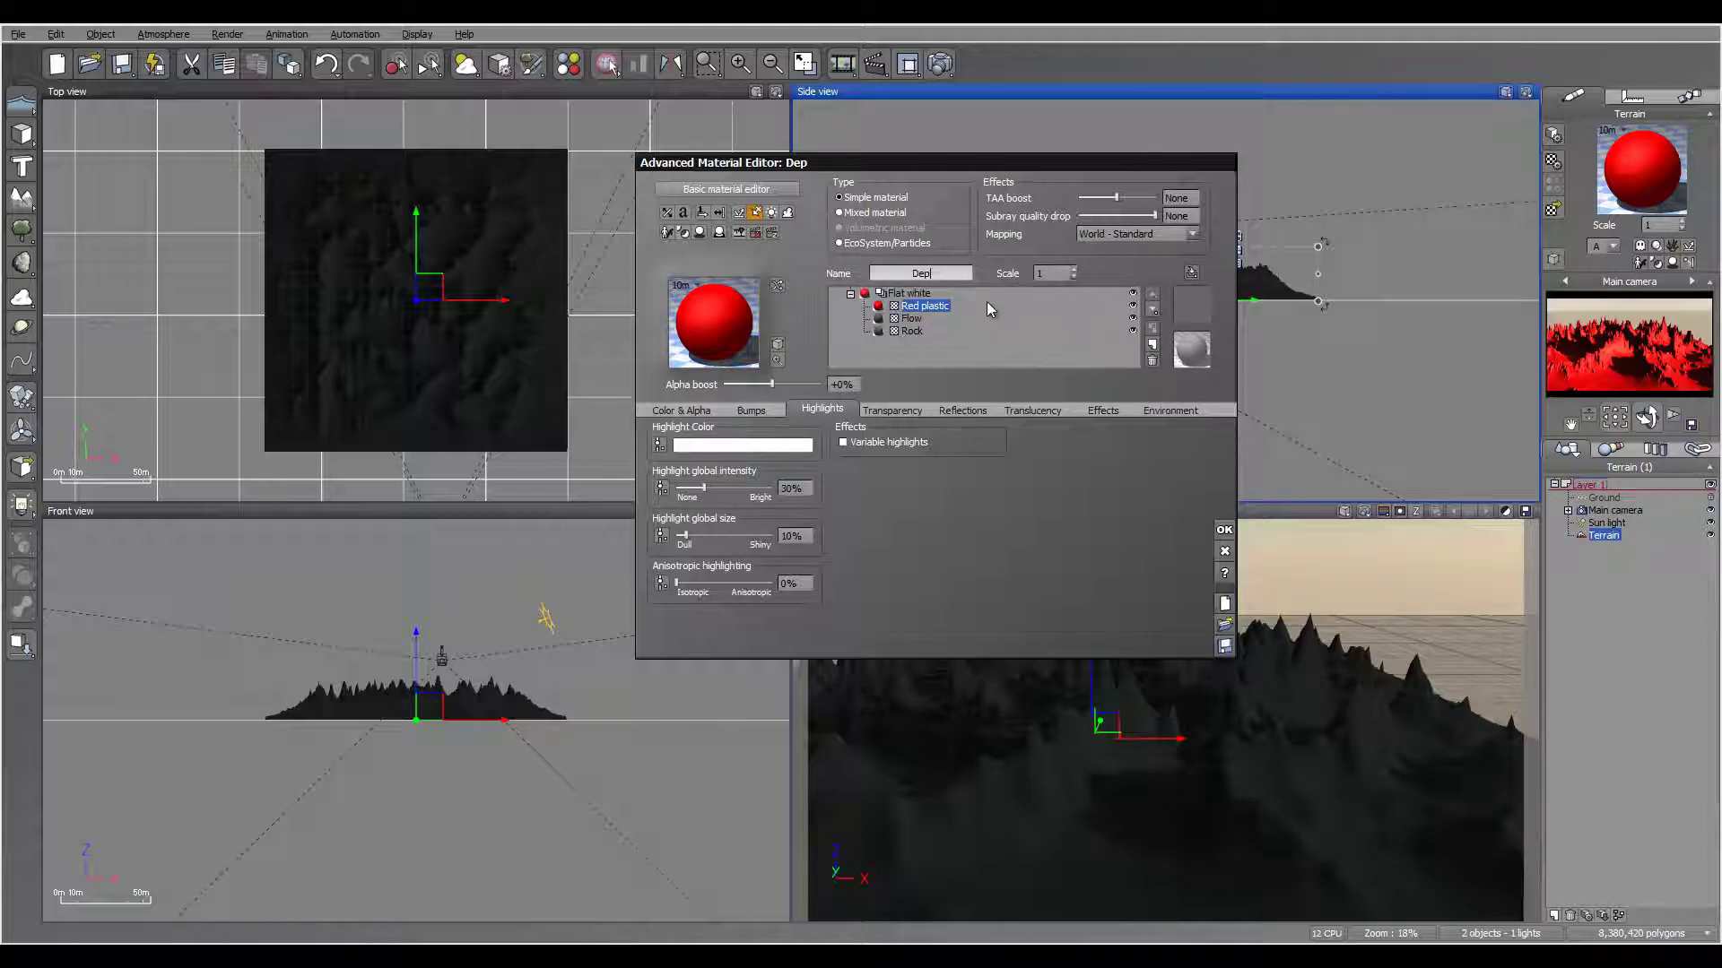
Step: Set Dep's global transparency to 100%, enable variable transparency, and make its transparency function a Projected Texture Map
{"action": "left_click", "coordinate": [860, 410]}
{"action": "left_click_drag", "start_coordinate": [701, 445], "coordinate": [750, 443]}
{"action": "left_click", "coordinate": [885, 459]}
{"action": "left_click", "coordinate": [1059, 513]}
{"action": "left_click", "coordinate": [408, 346]}
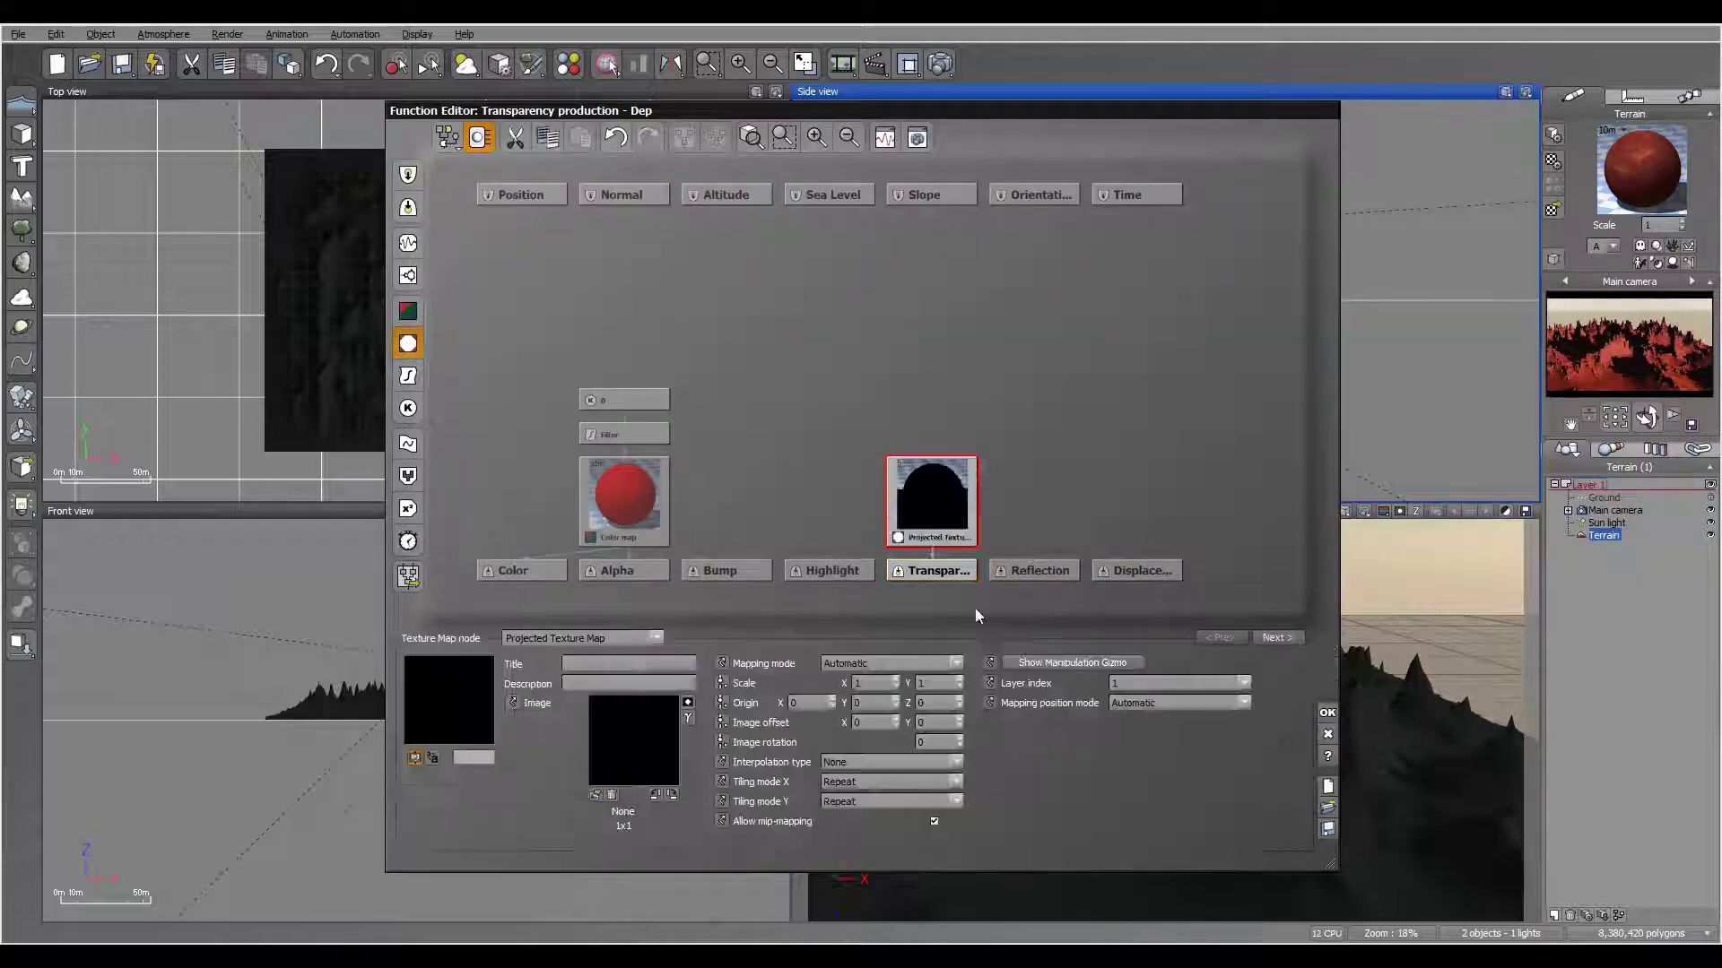
Step: Set the texture map's interpolation to Bilinear, load depost.tif from the WorldMachine folder as its inverted image, and accept the function
{"action": "left_click", "coordinate": [888, 762]}
{"action": "left_click", "coordinate": [863, 791]}
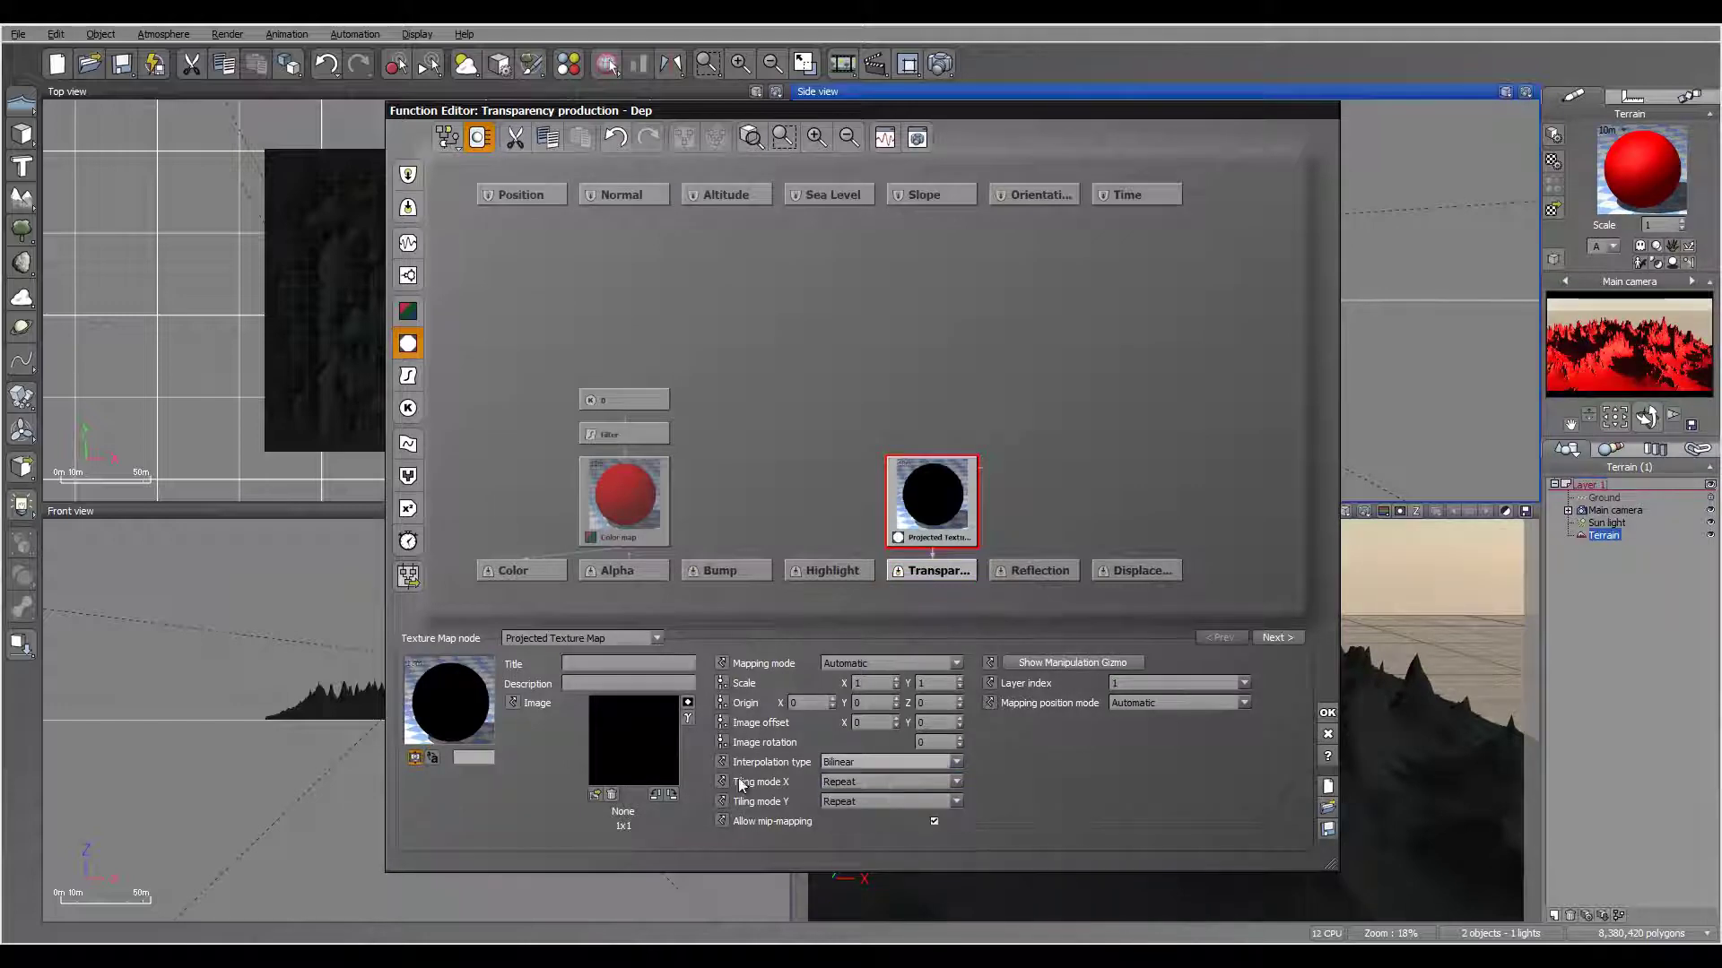
{"action": "left_click", "coordinate": [597, 794]}
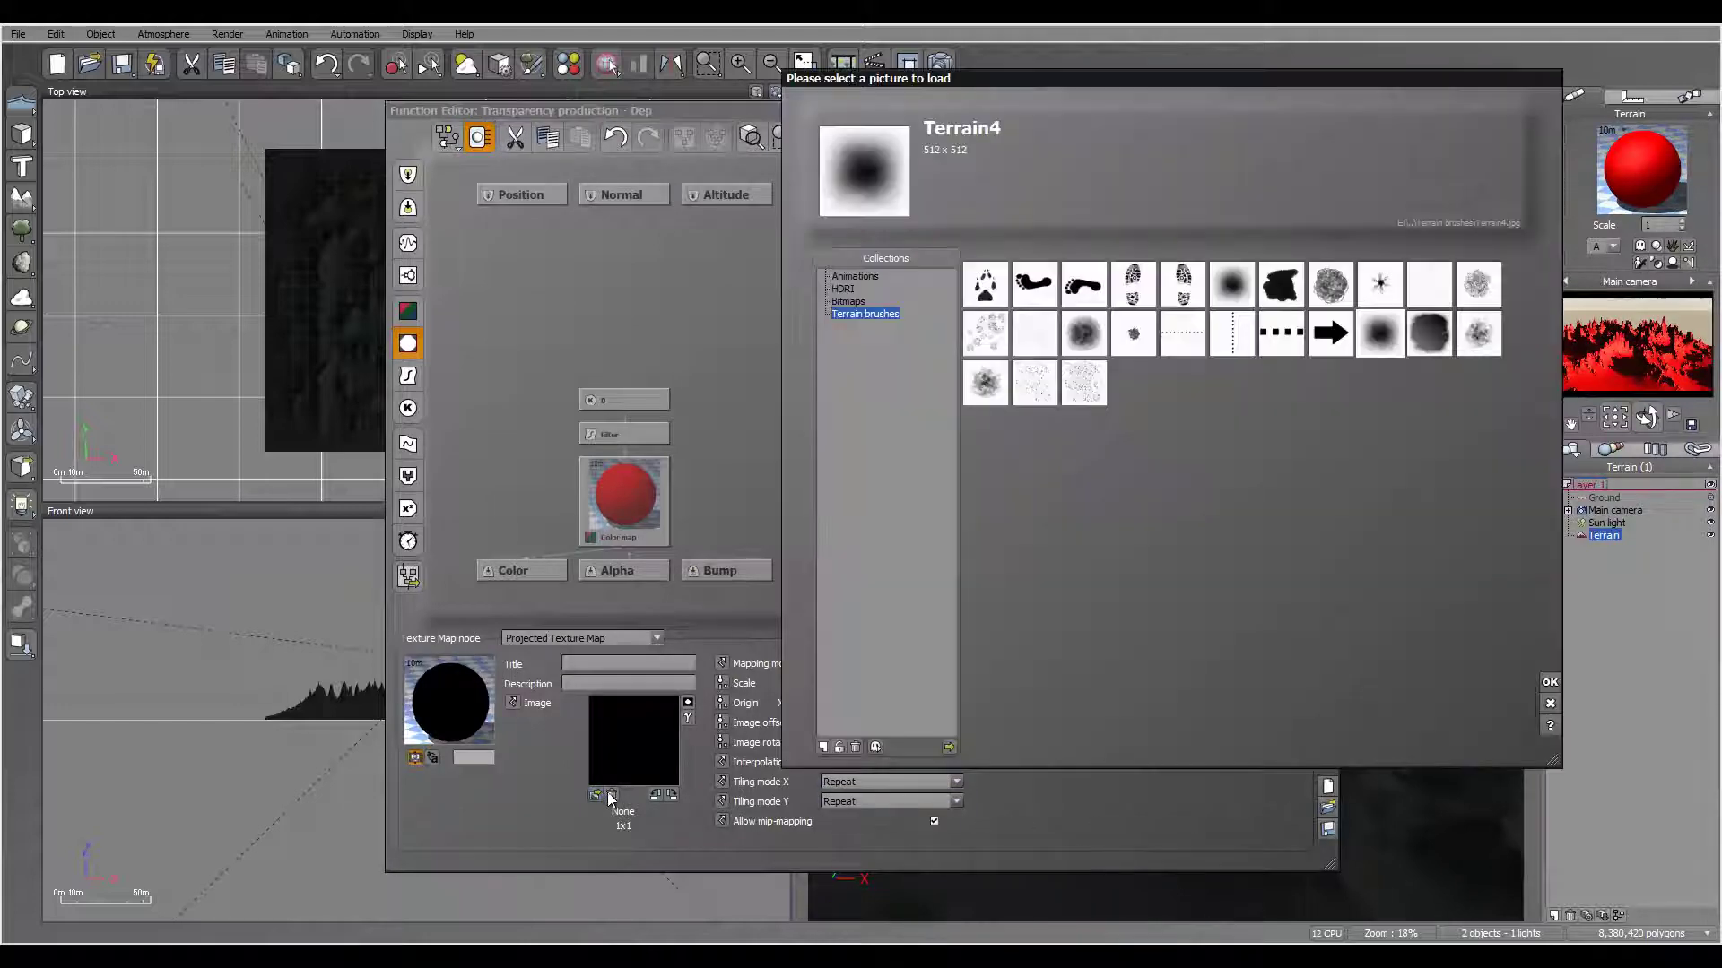
{"action": "left_click", "coordinate": [952, 746]}
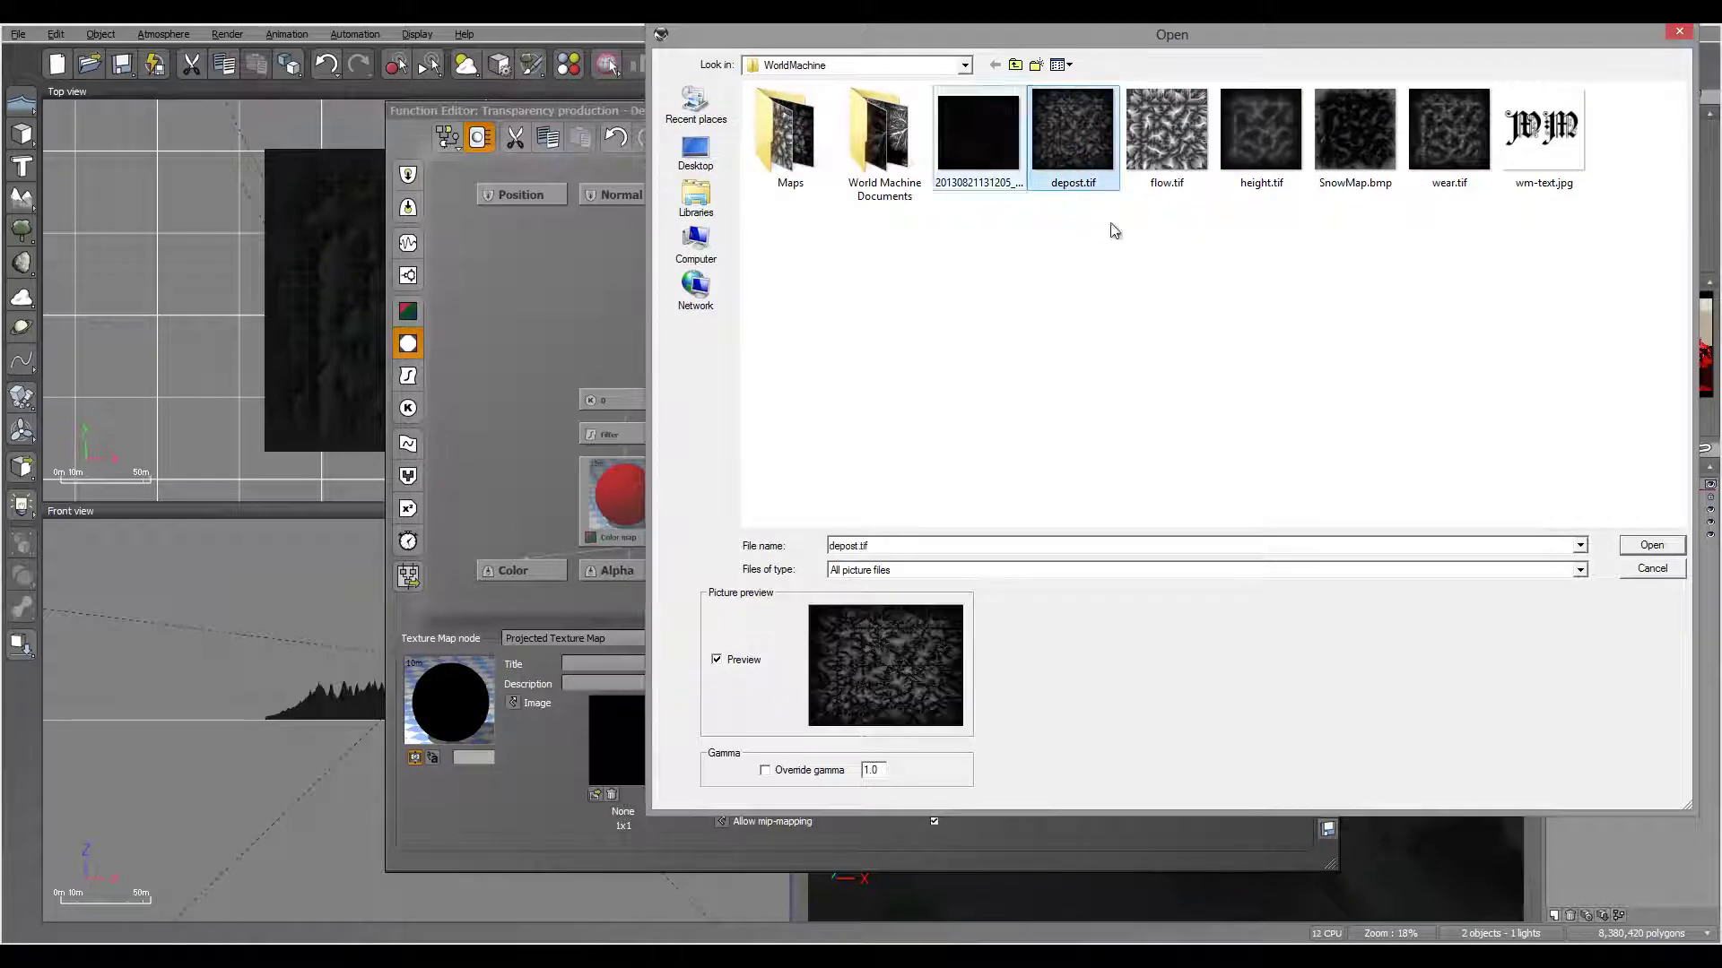
{"action": "left_click", "coordinate": [1650, 547]}
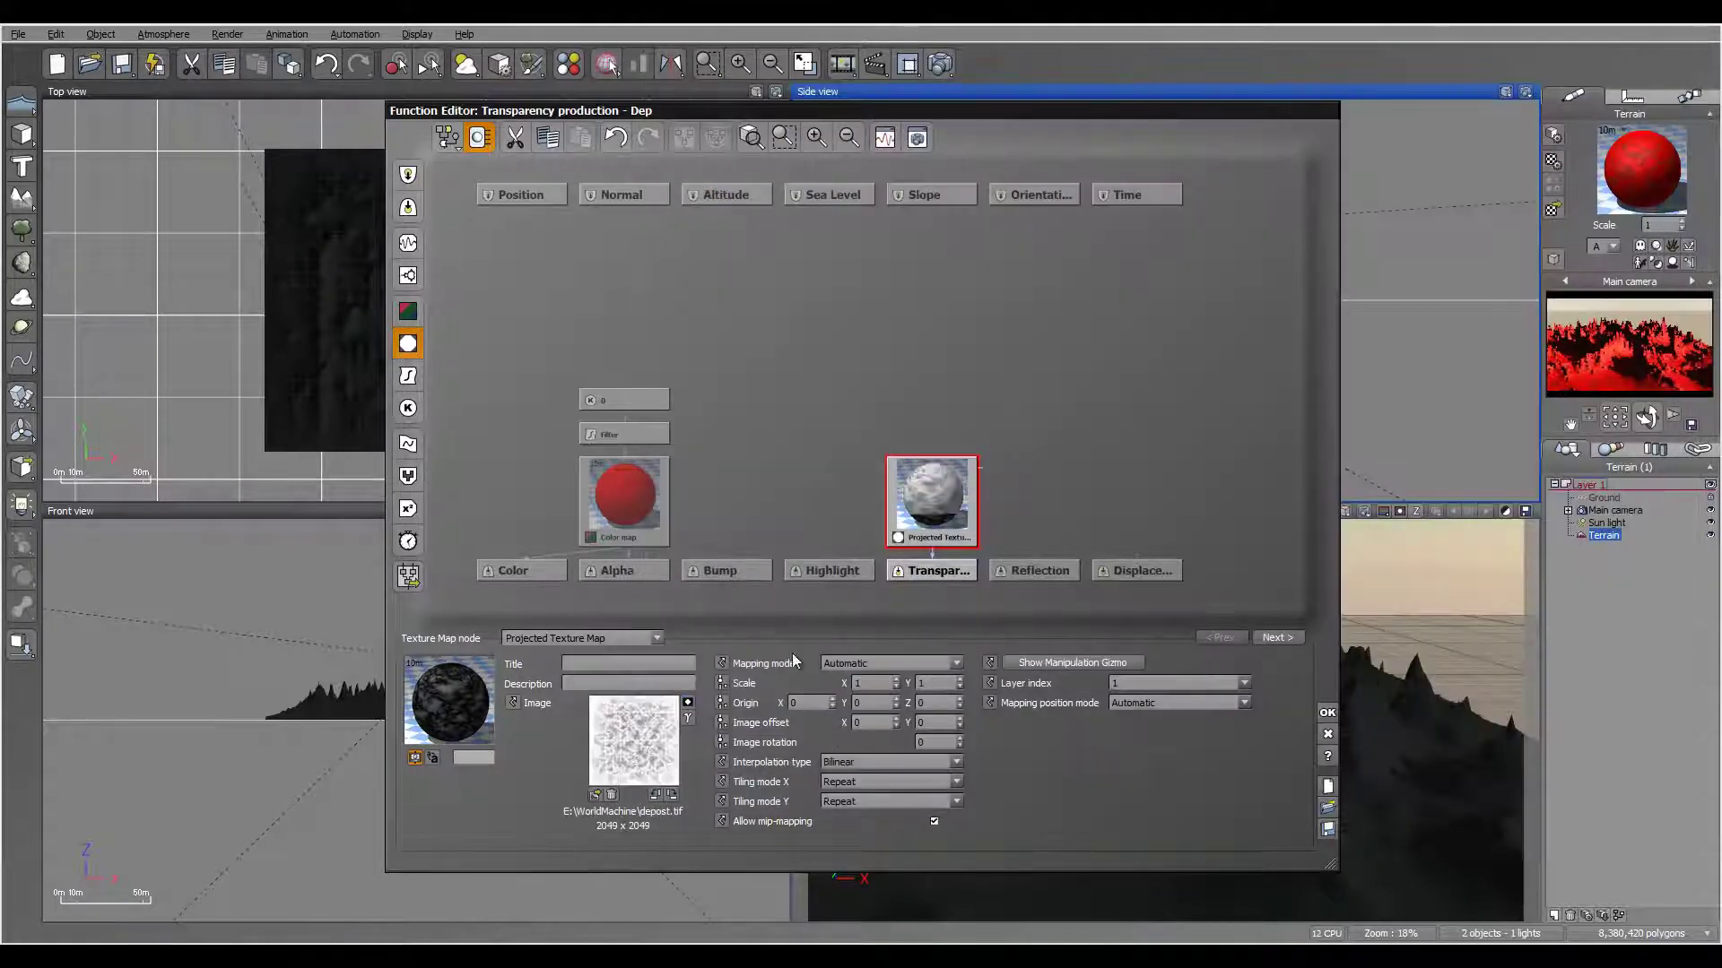
{"action": "left_click", "coordinate": [1327, 713]}
Step: Set the Dep layer's mapping to Object - Parametric and move the layer below Flow
{"action": "left_click", "coordinate": [1132, 234]}
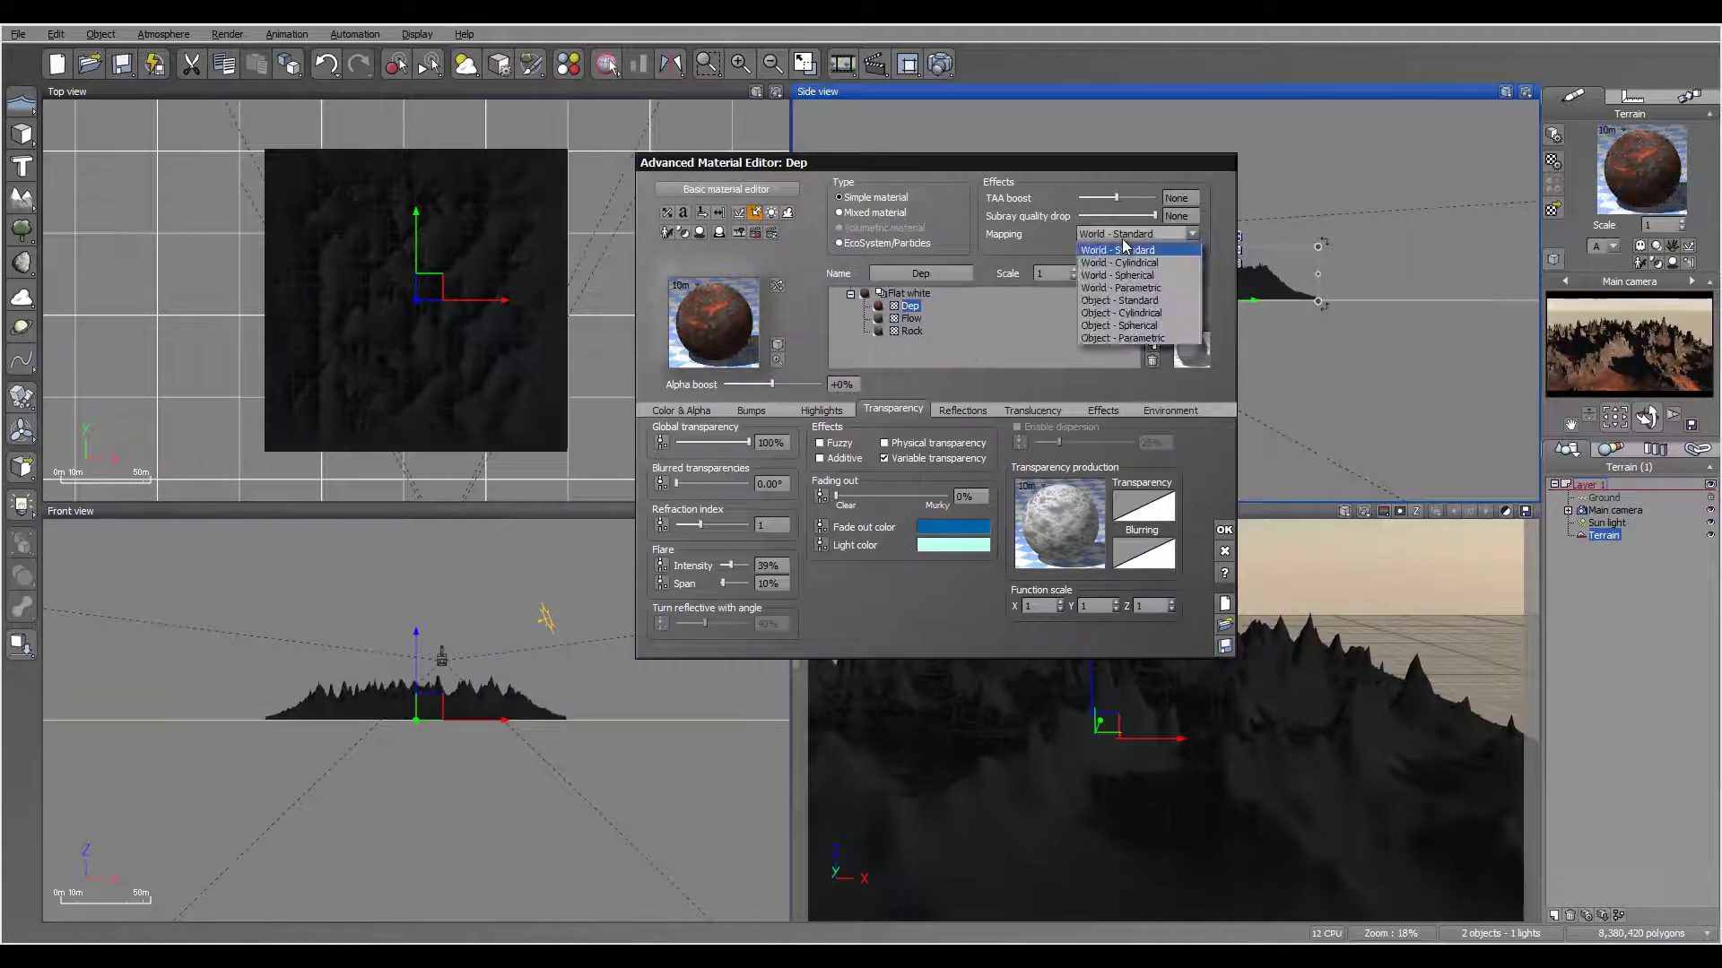
{"action": "left_click", "coordinate": [1137, 339]}
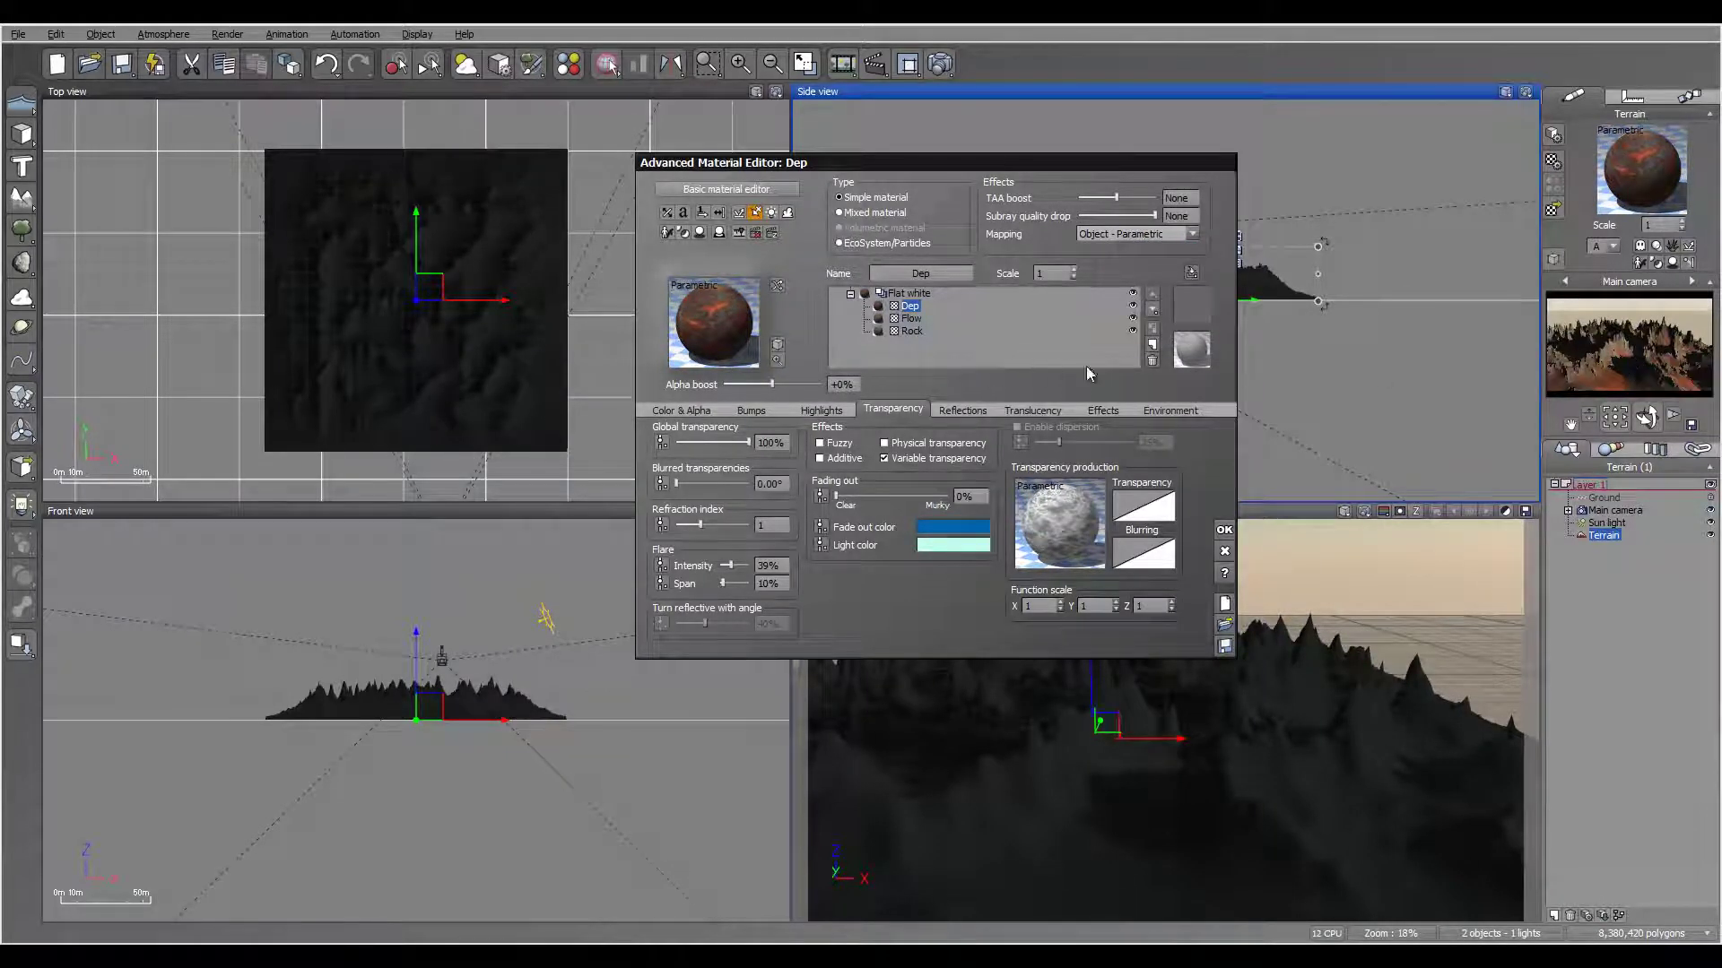
{"action": "left_click", "coordinate": [1153, 311]}
Step: Render the scene to check the deposition layer on the terrain and close the finished render
{"action": "left_click", "coordinate": [938, 63]}
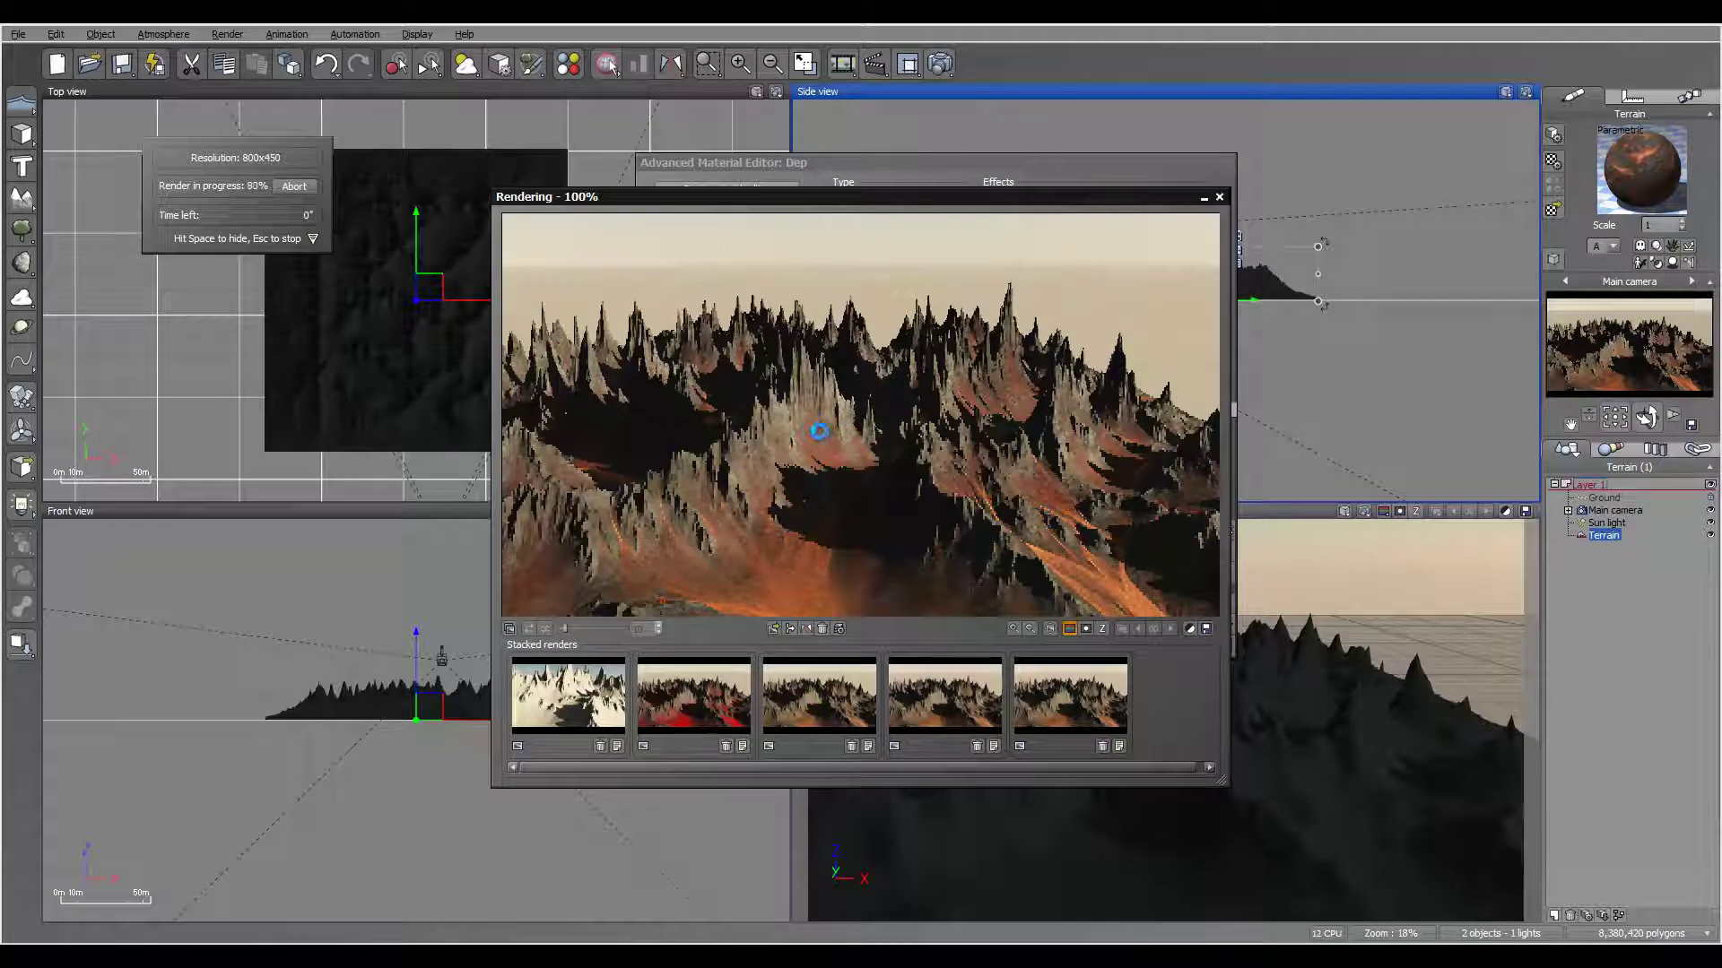
{"action": "left_click", "coordinate": [949, 661]}
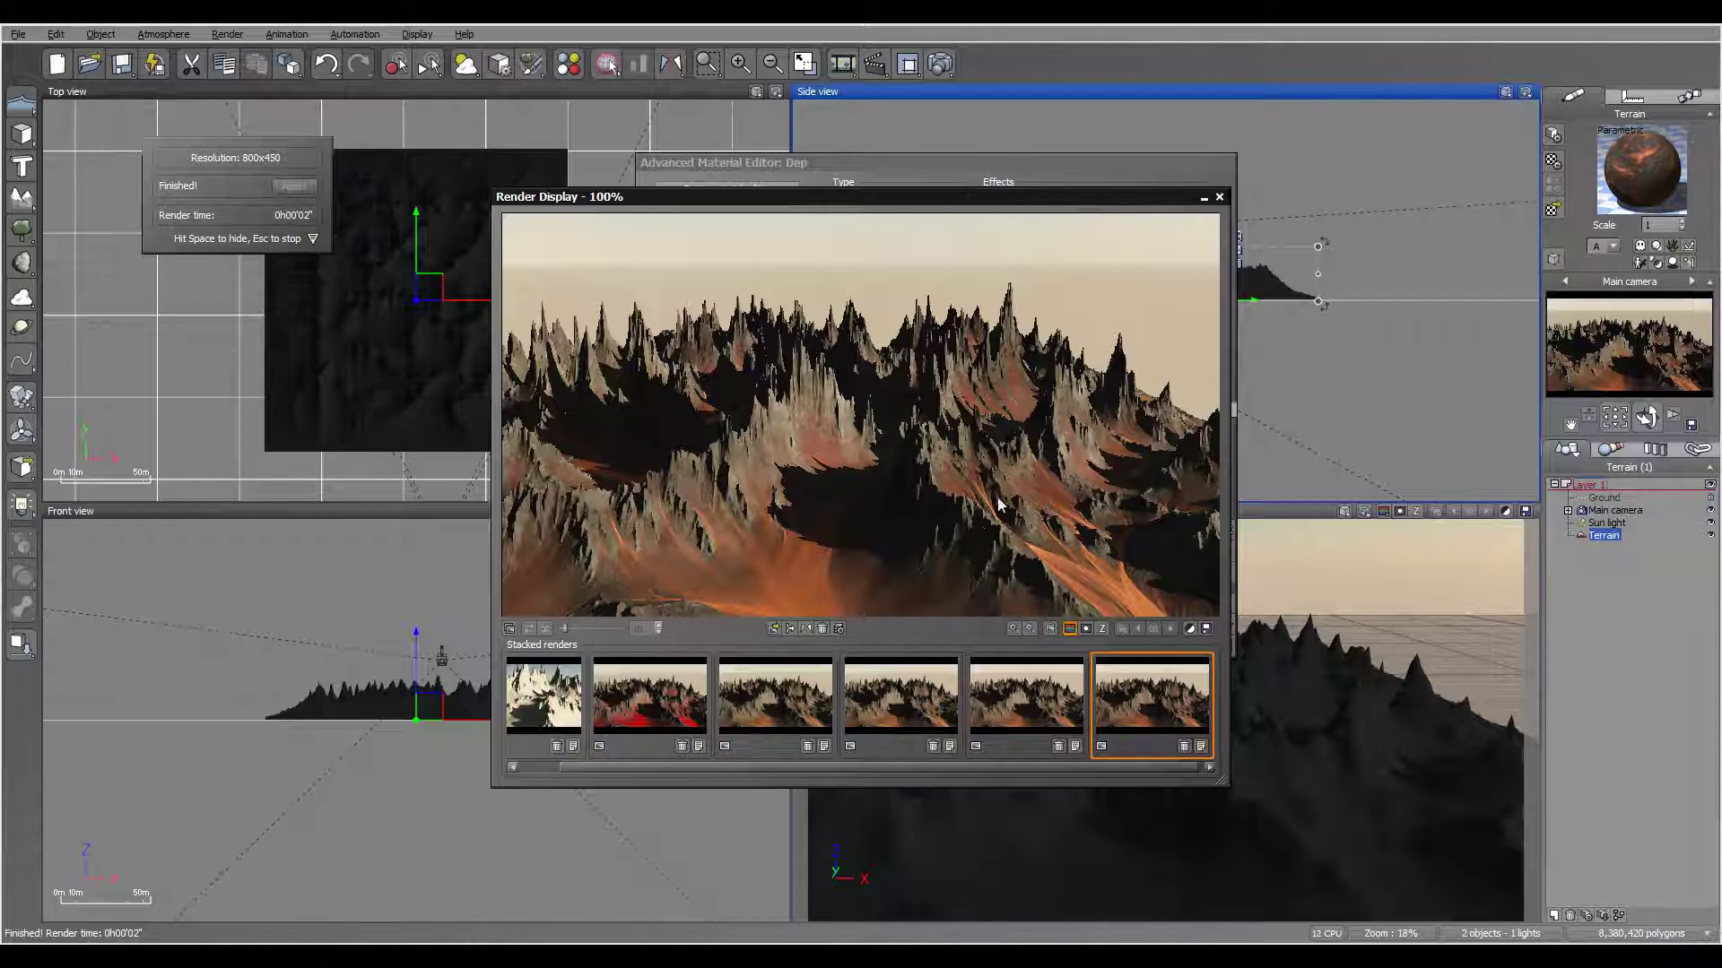
{"action": "left_click", "coordinate": [1220, 197]}
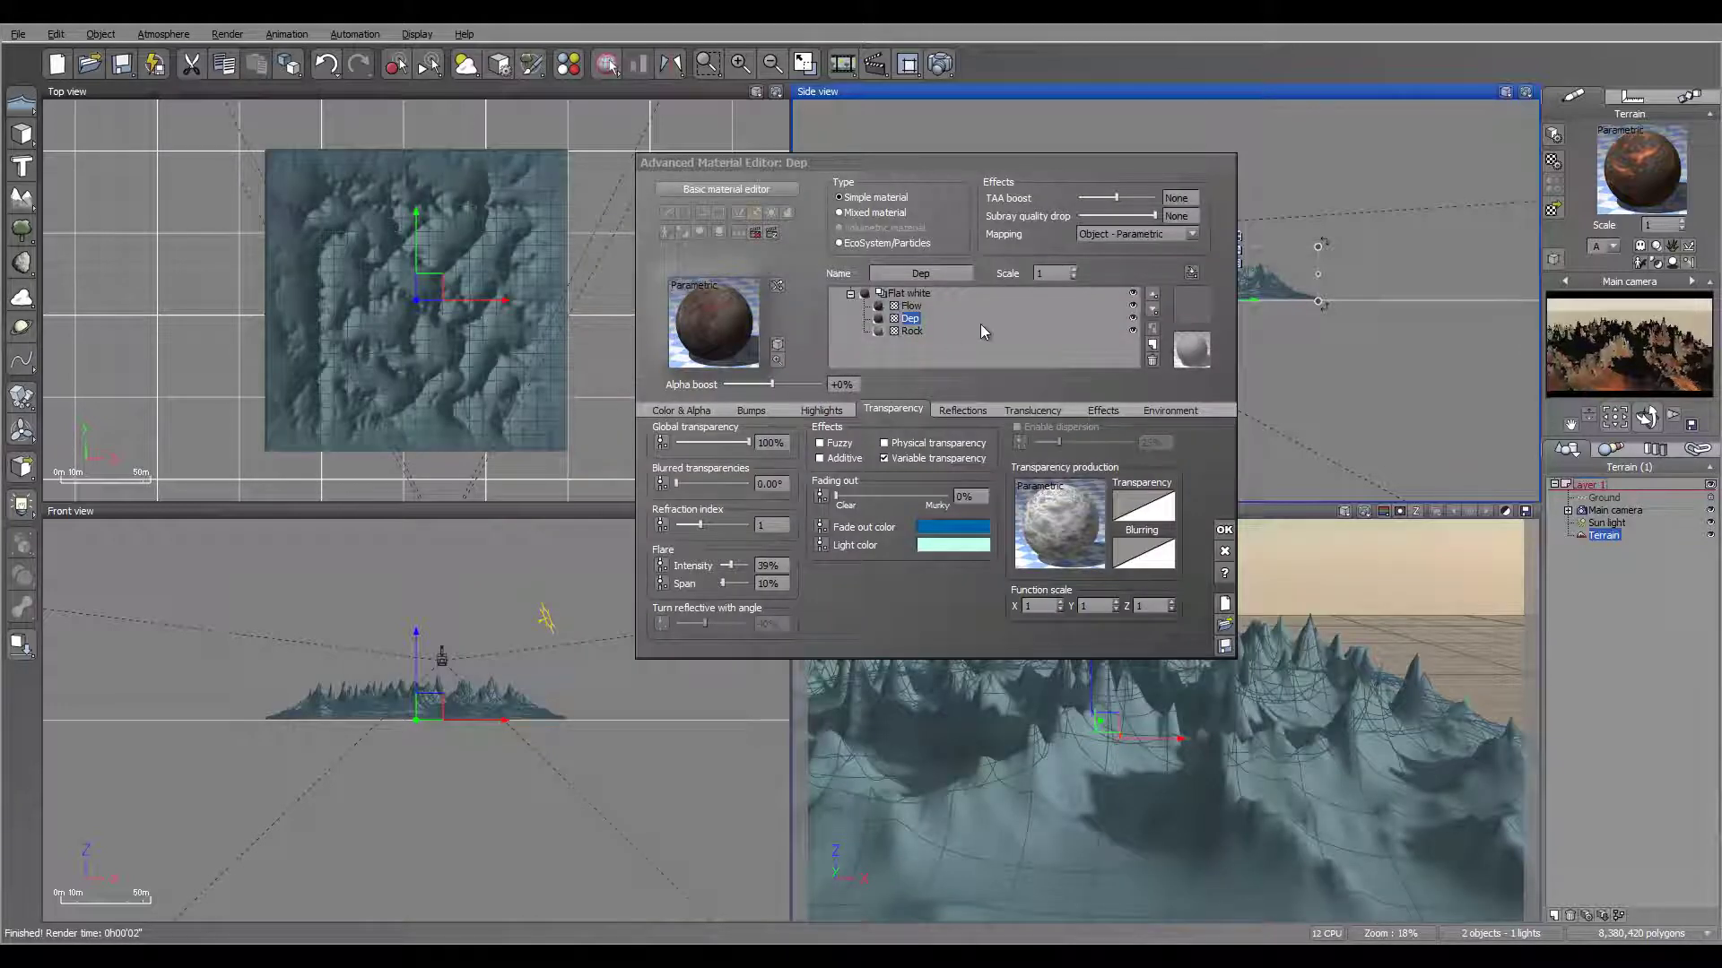
Step: Add a Flat white material layer above Flow and set its alpha boost to 0%
{"action": "left_click", "coordinate": [910, 307]}
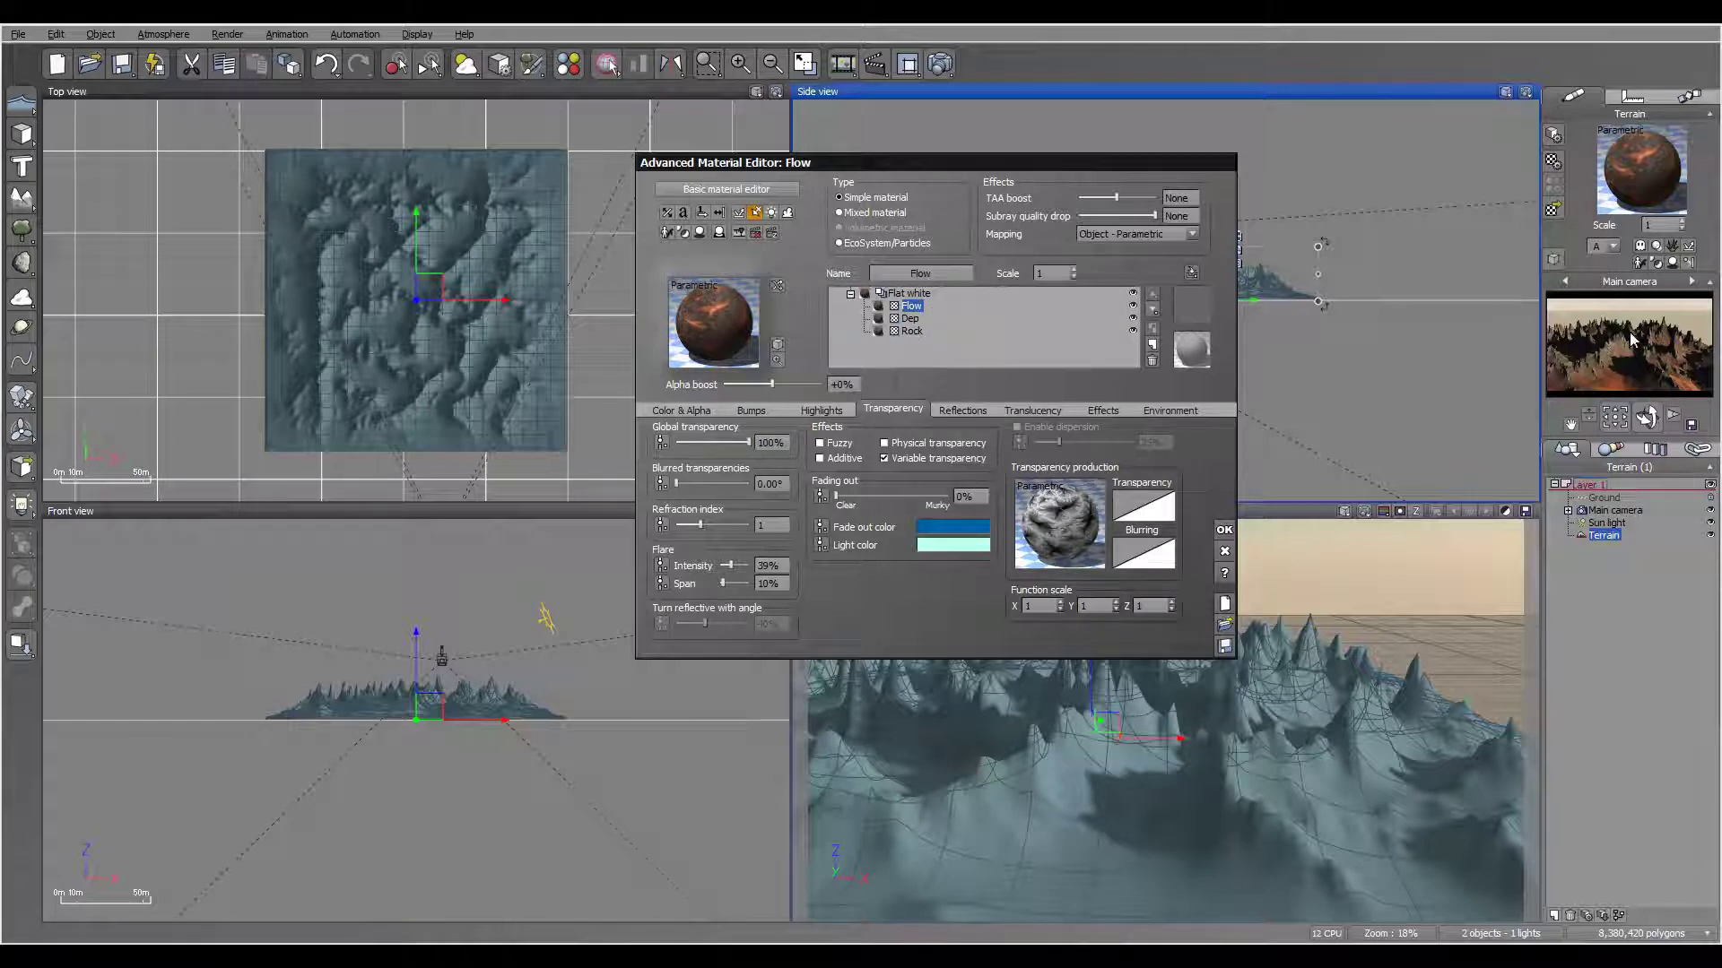
{"action": "left_click", "coordinate": [1153, 350]}
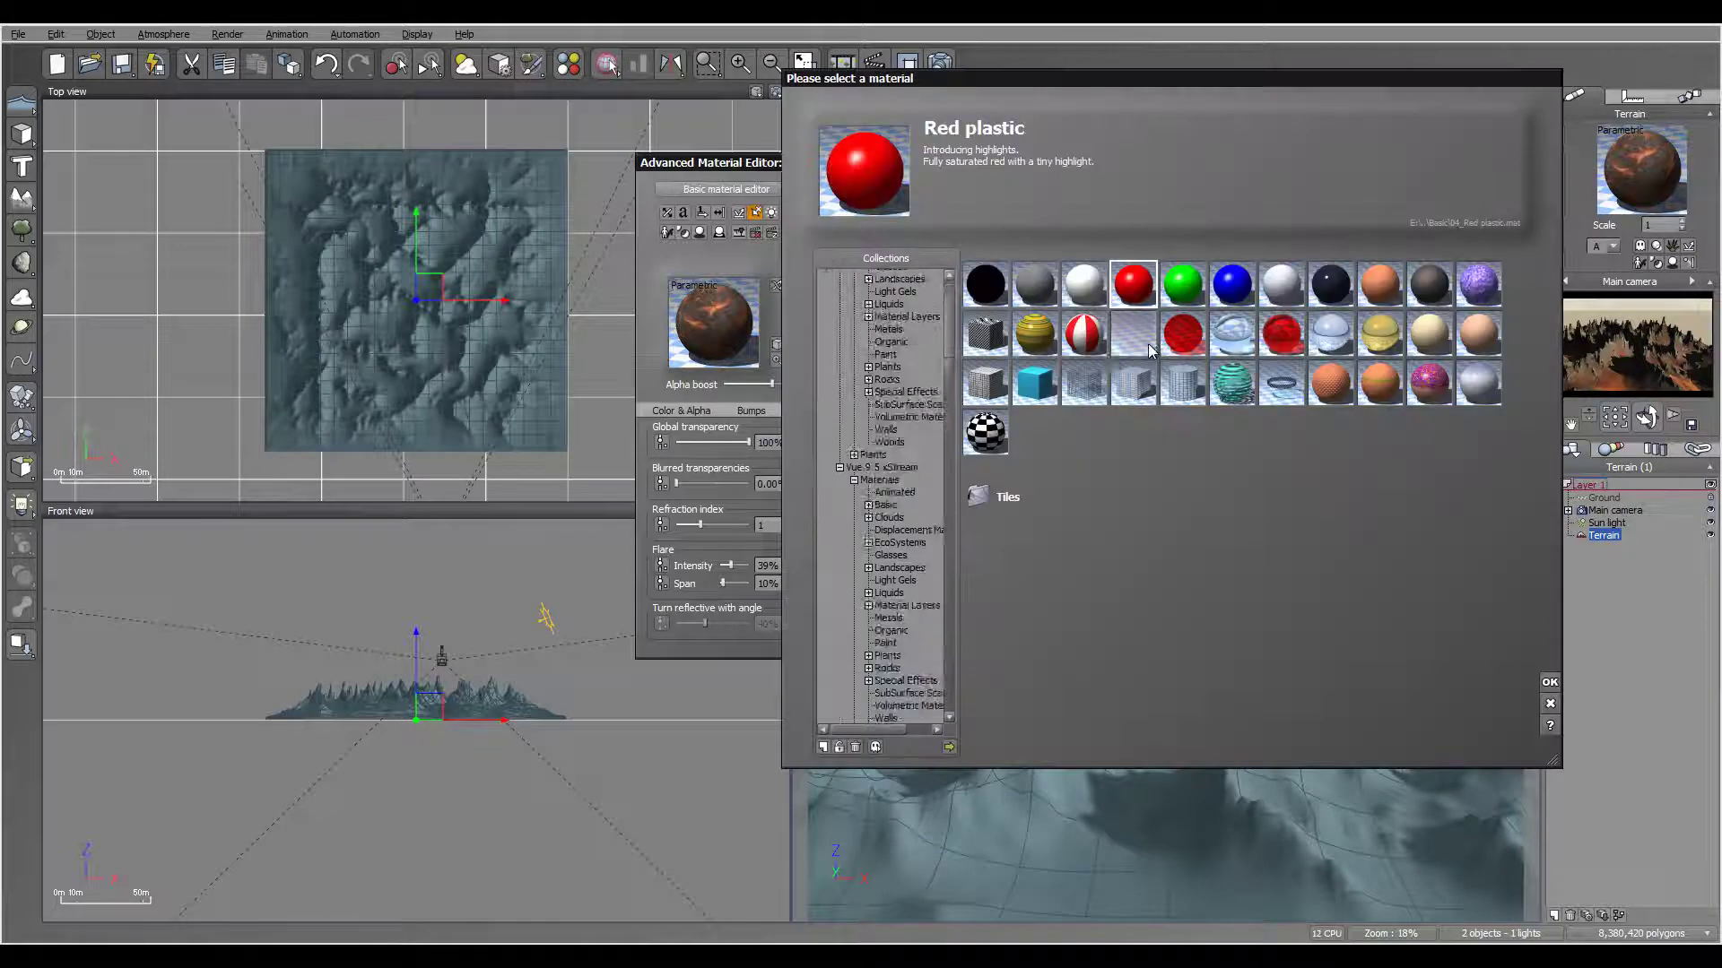
{"action": "left_click", "coordinate": [1085, 290]}
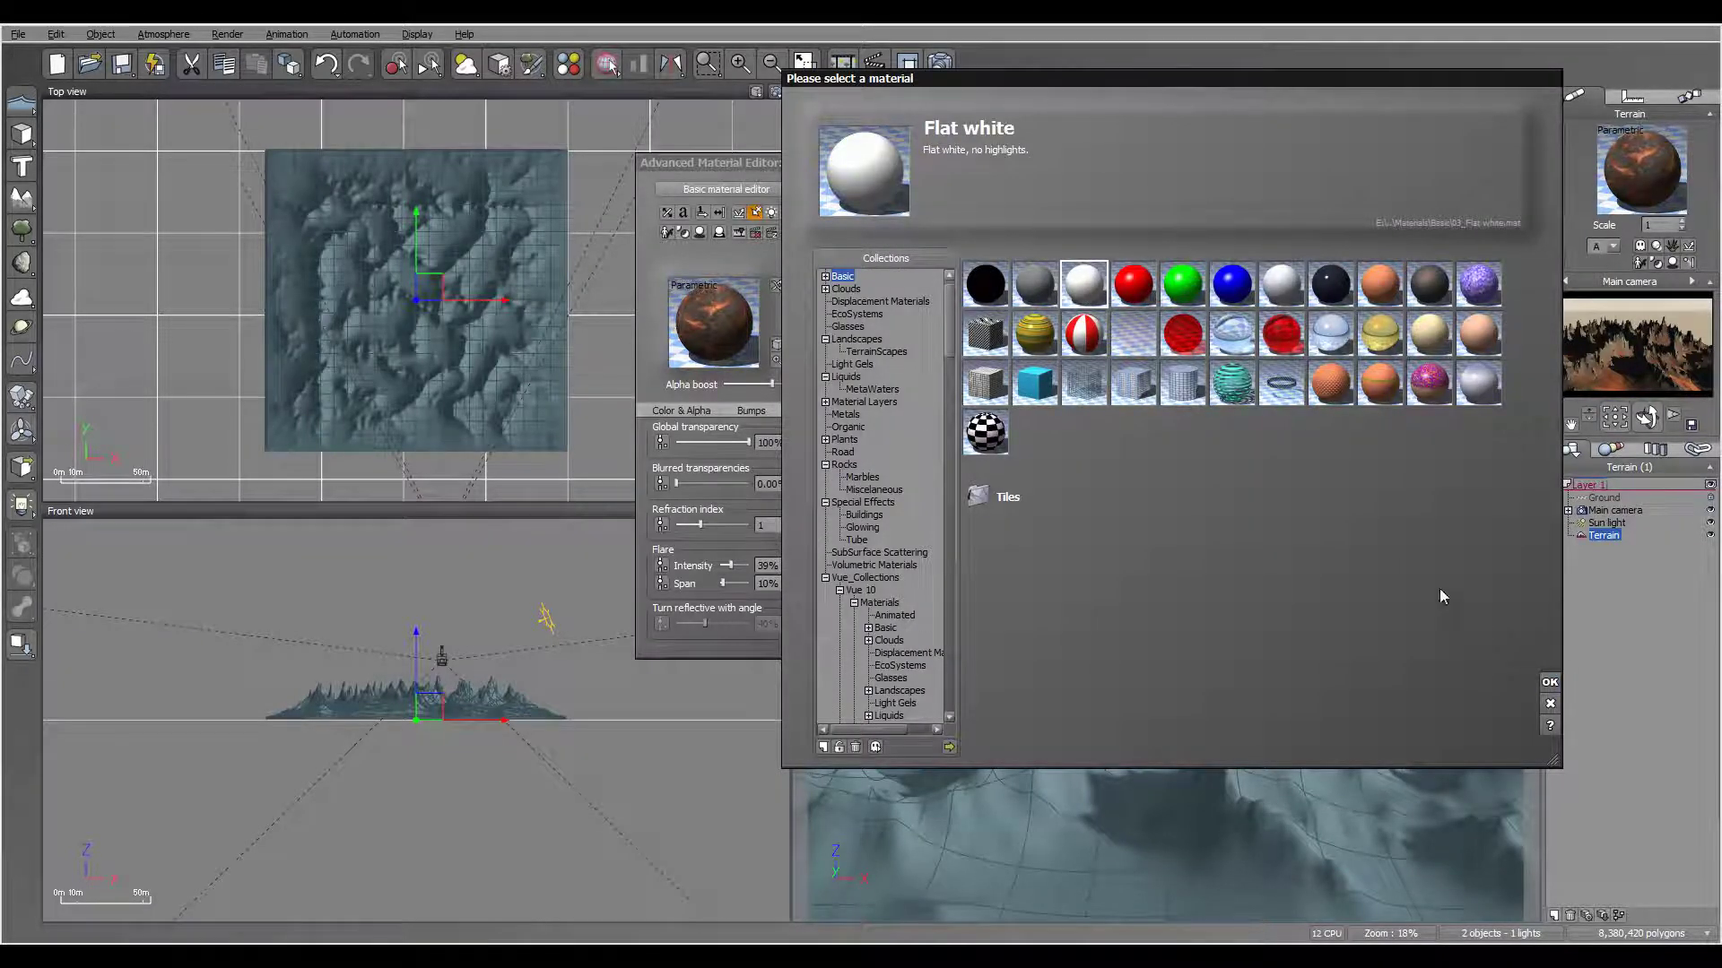
{"action": "left_click", "coordinate": [1548, 682]}
{"action": "left_click", "coordinate": [848, 386]}
{"action": "left_click", "coordinate": [911, 319]}
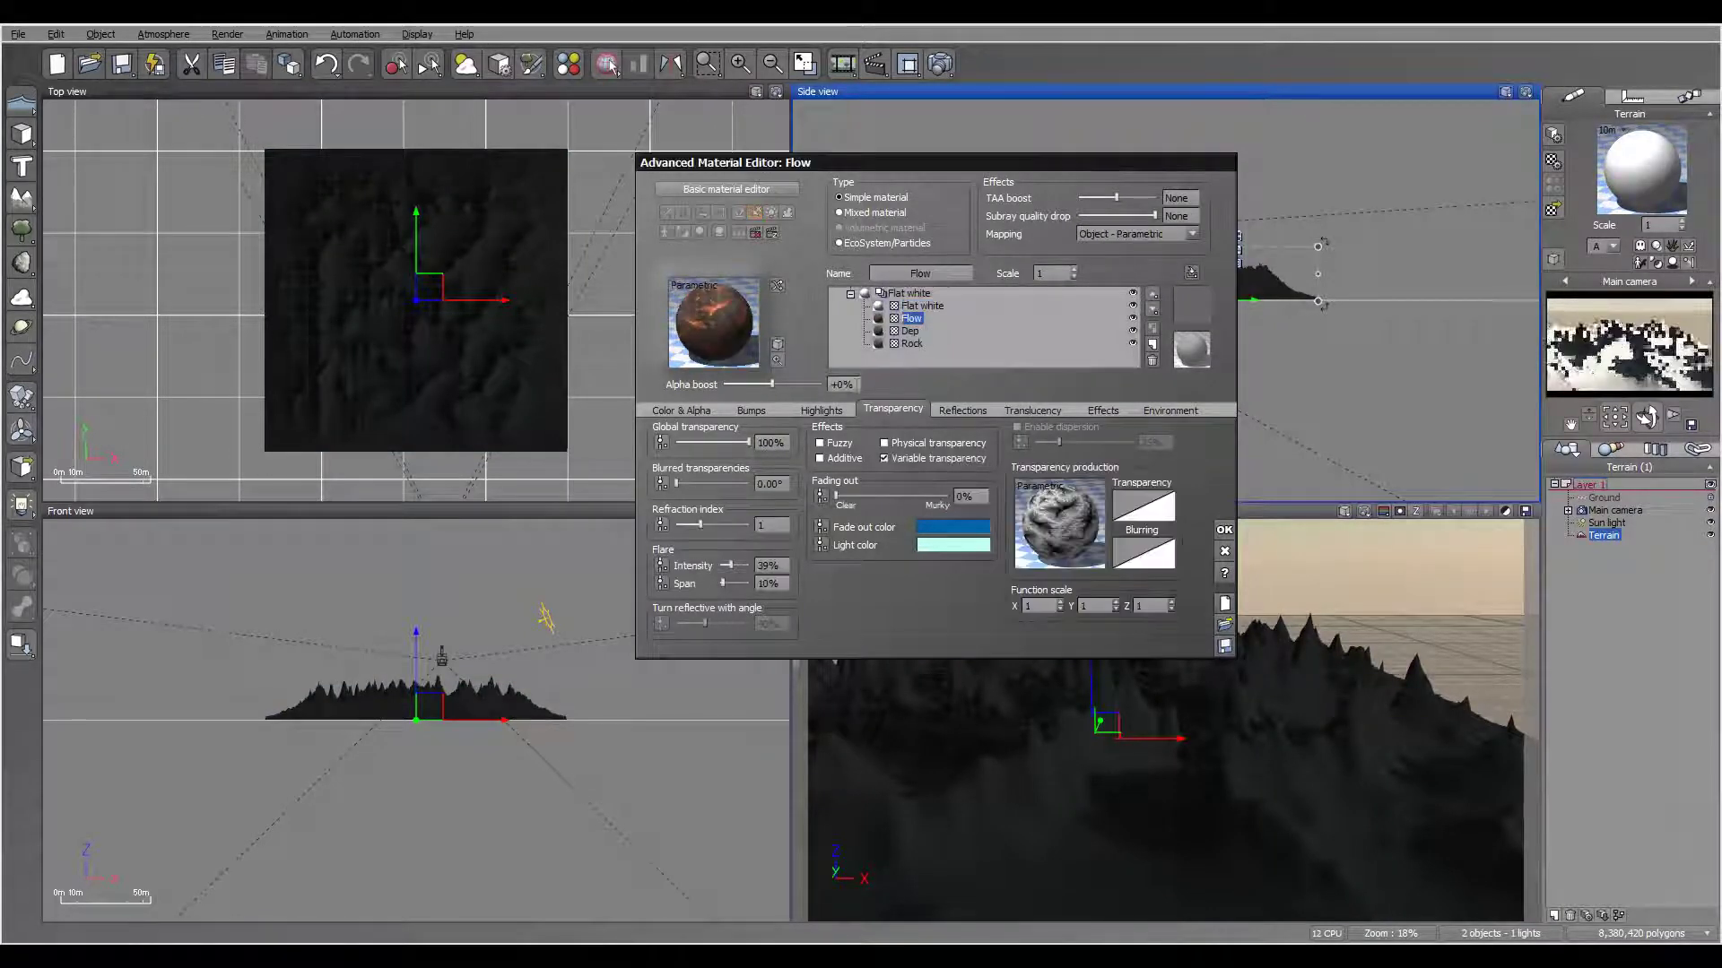
{"action": "left_click", "coordinate": [919, 306]}
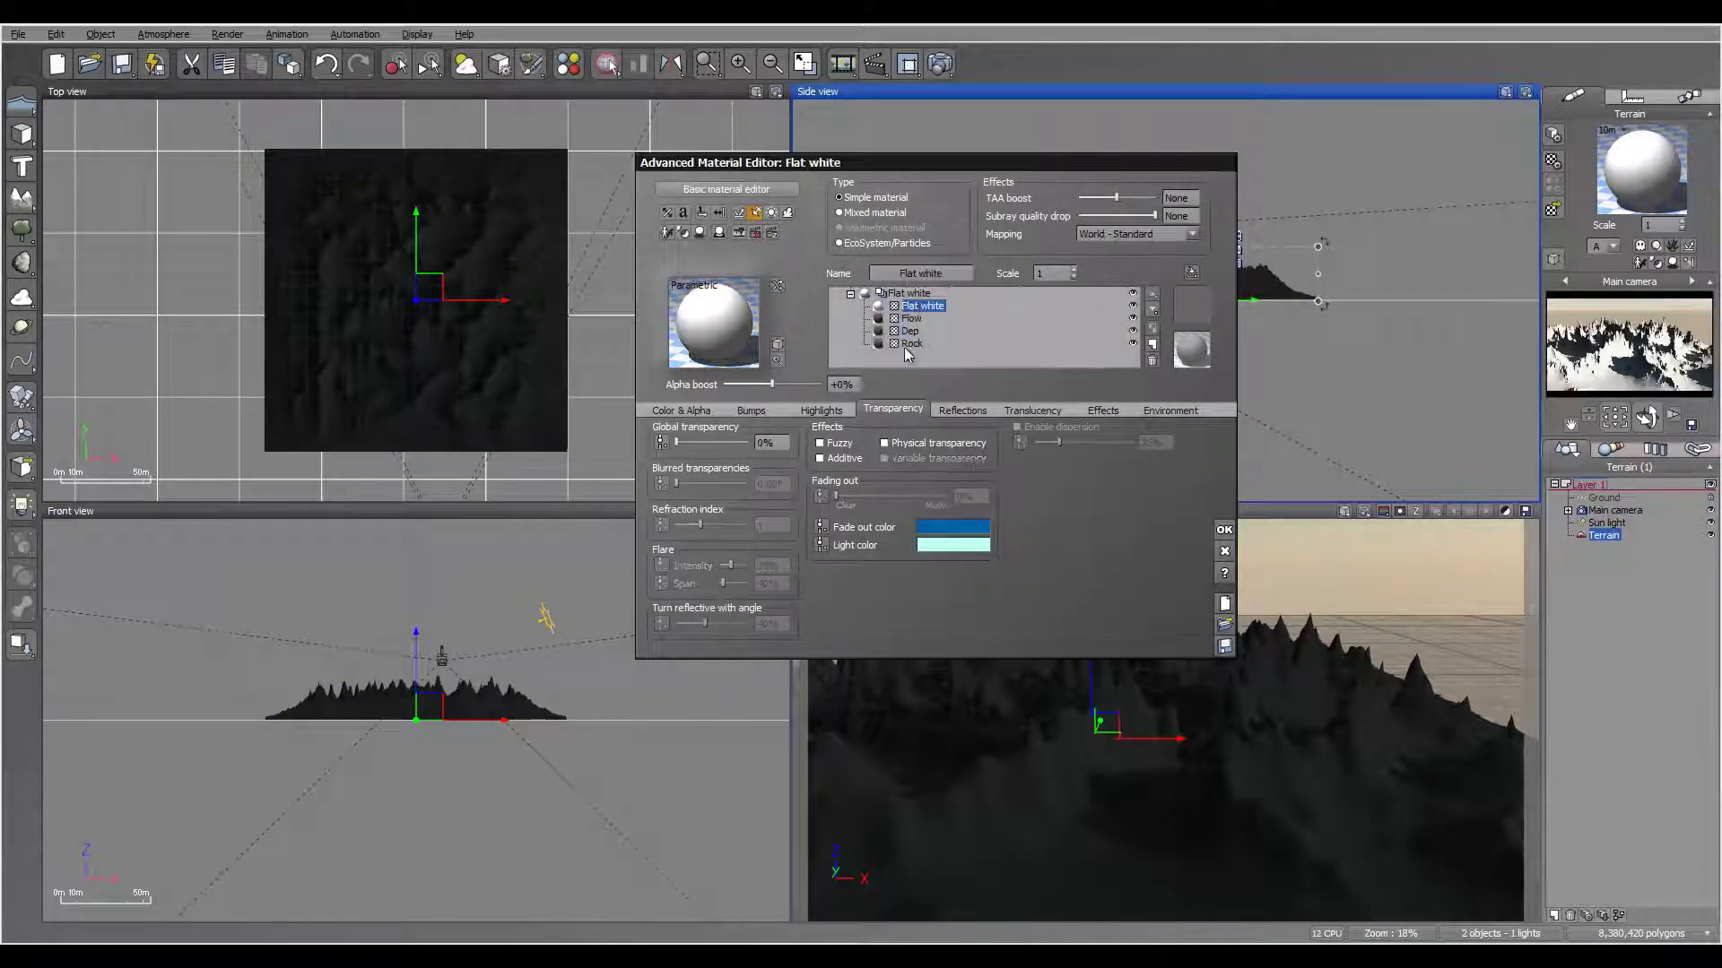
Step: Set the new Flat white layer's global transparency to 100%, enable variable transparency, and make its transparency function a Projected Texture Map
{"action": "left_click", "coordinate": [820, 410]}
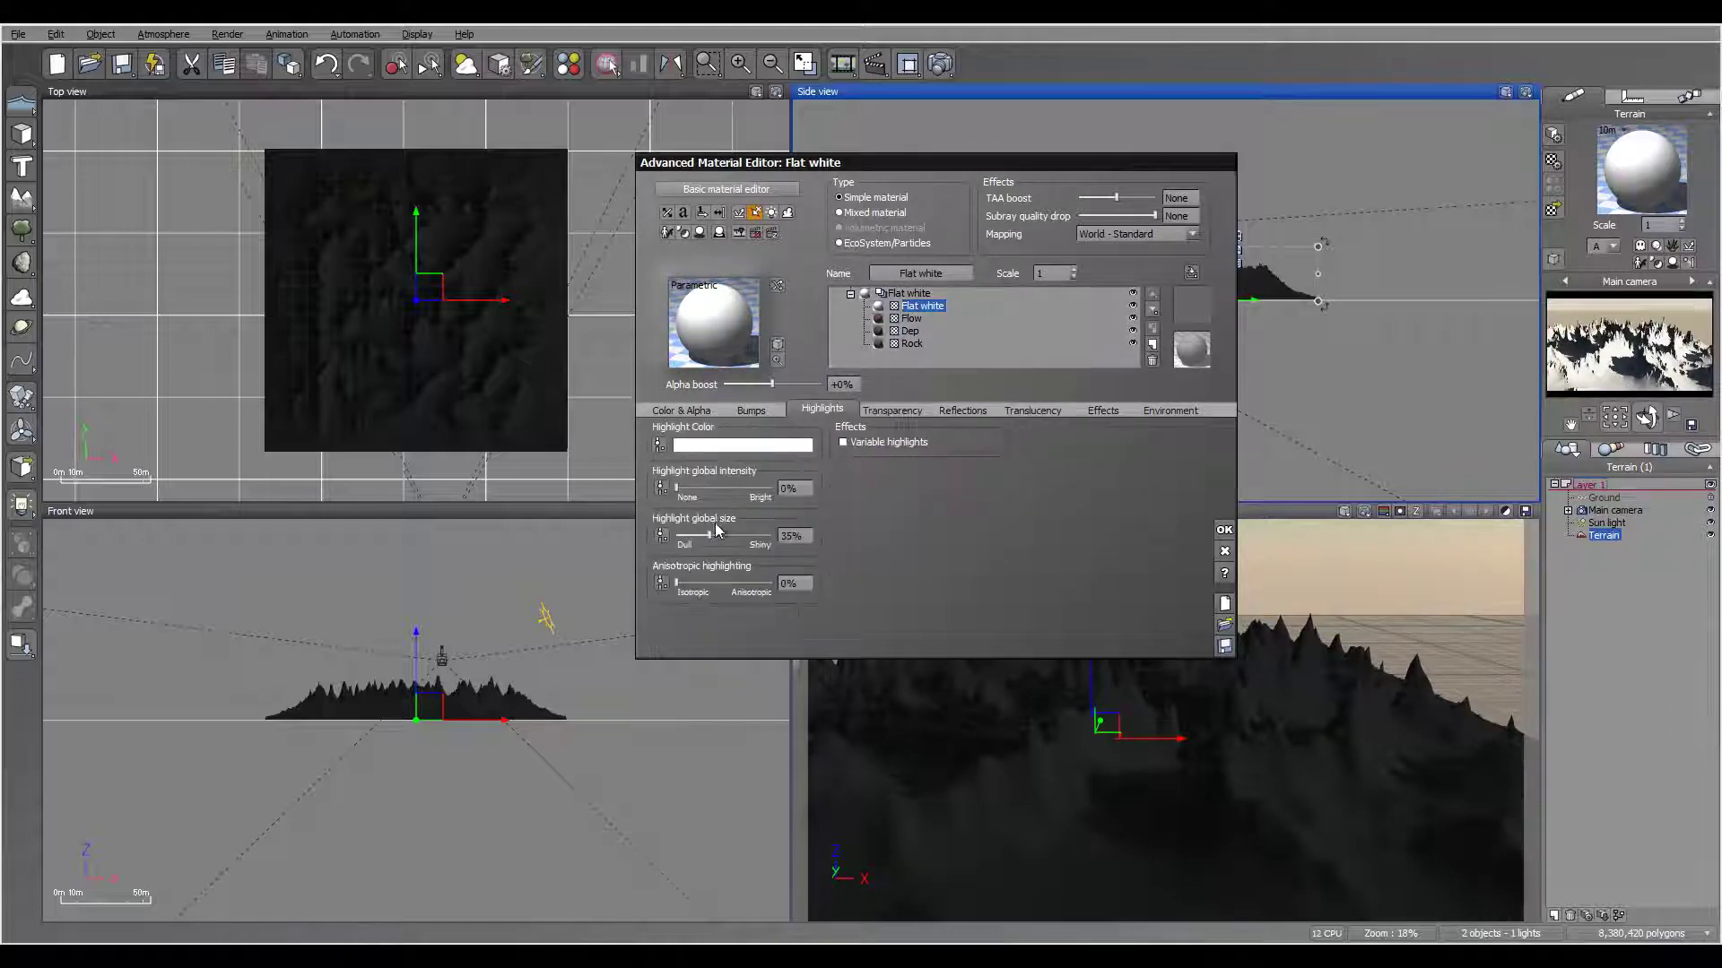
{"action": "left_click_drag", "start_coordinate": [715, 533], "coordinate": [707, 490]}
{"action": "left_click", "coordinate": [907, 410]}
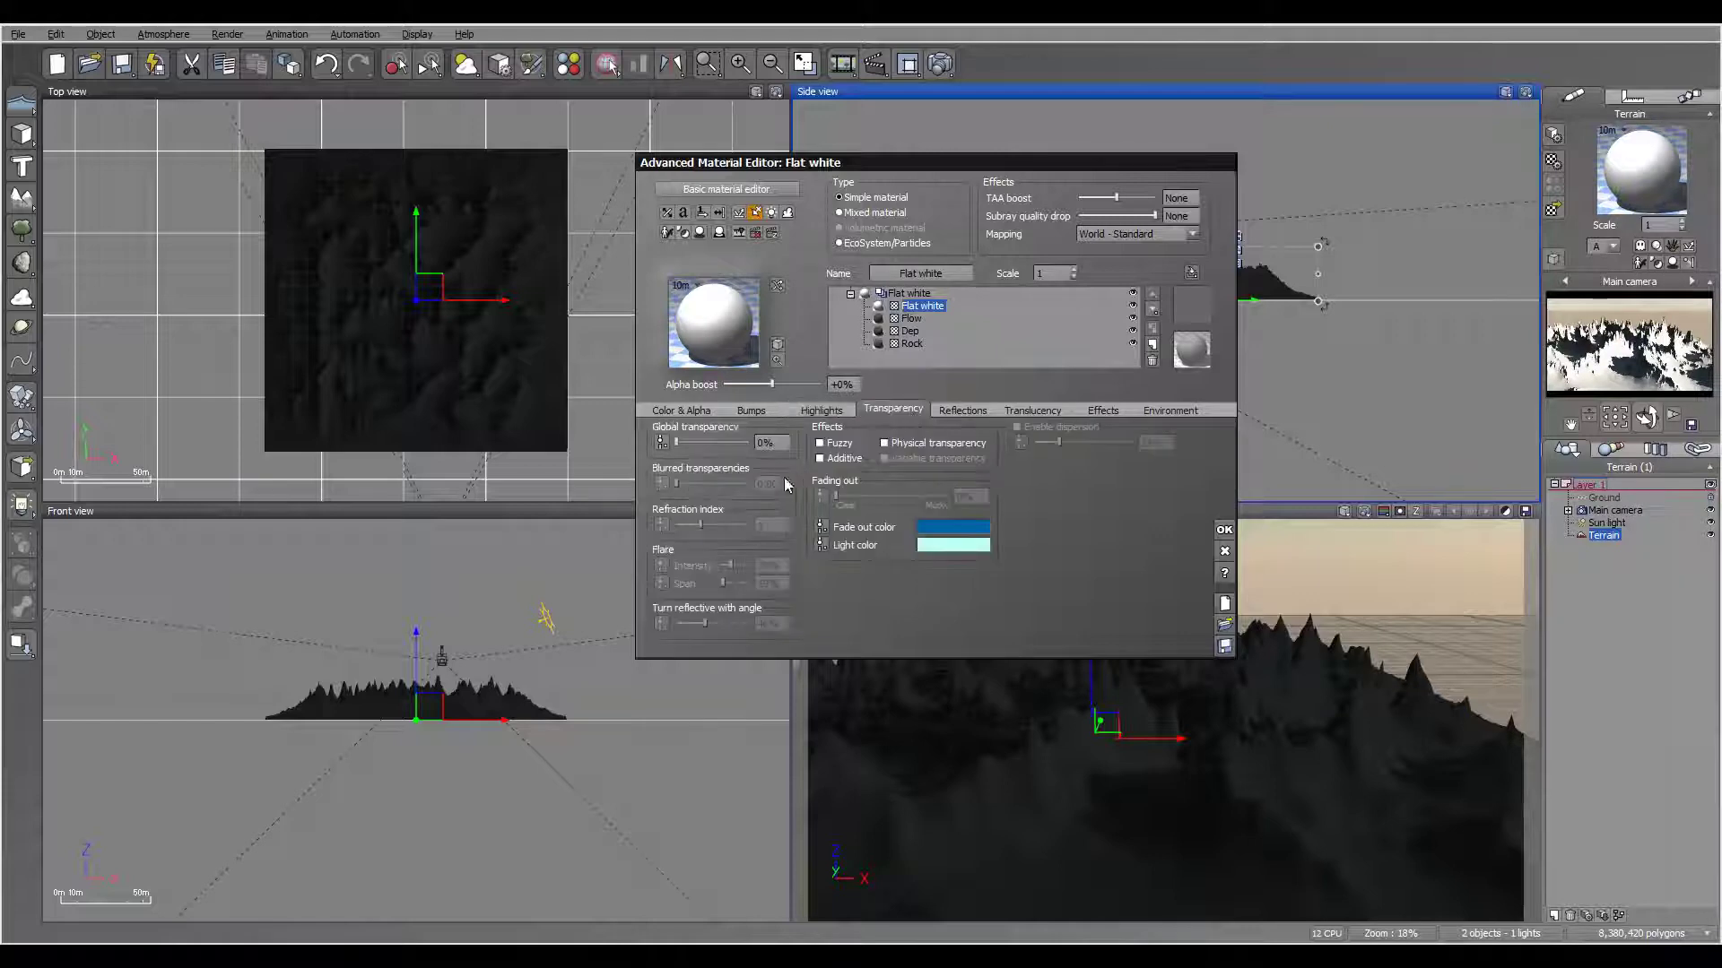
{"action": "left_click_drag", "start_coordinate": [769, 442], "coordinate": [875, 446]}
{"action": "left_click", "coordinate": [886, 459]}
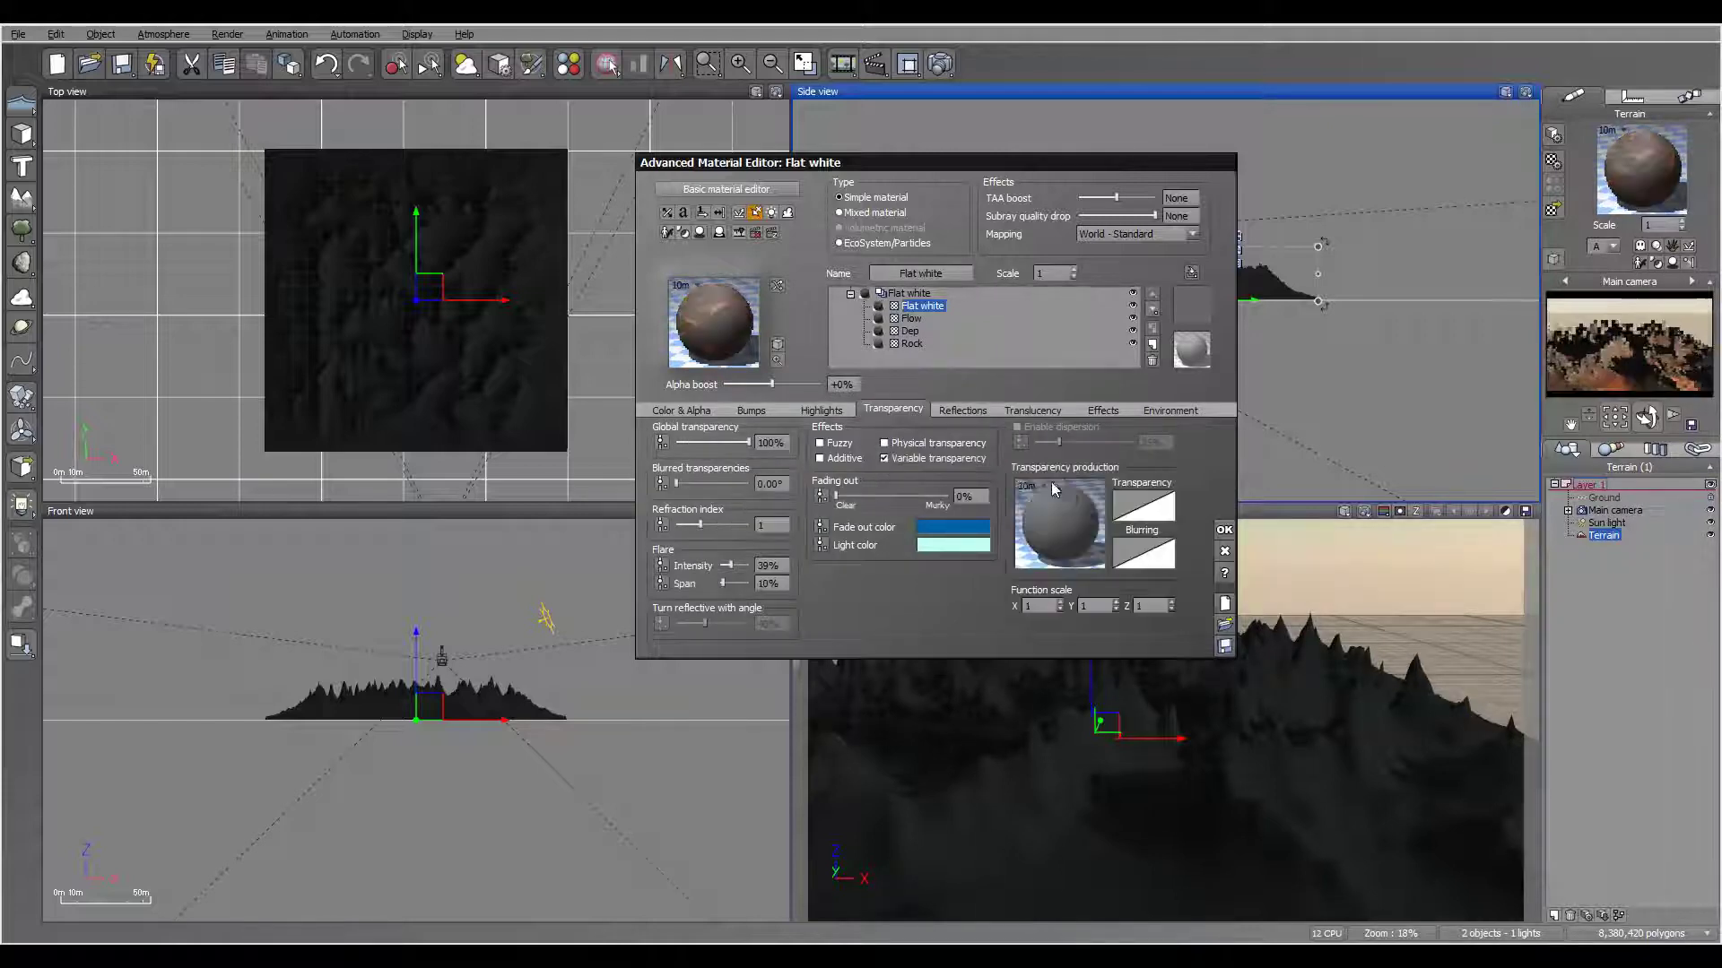
{"action": "right_click", "coordinate": [1063, 524]}
{"action": "left_click", "coordinate": [1089, 531]}
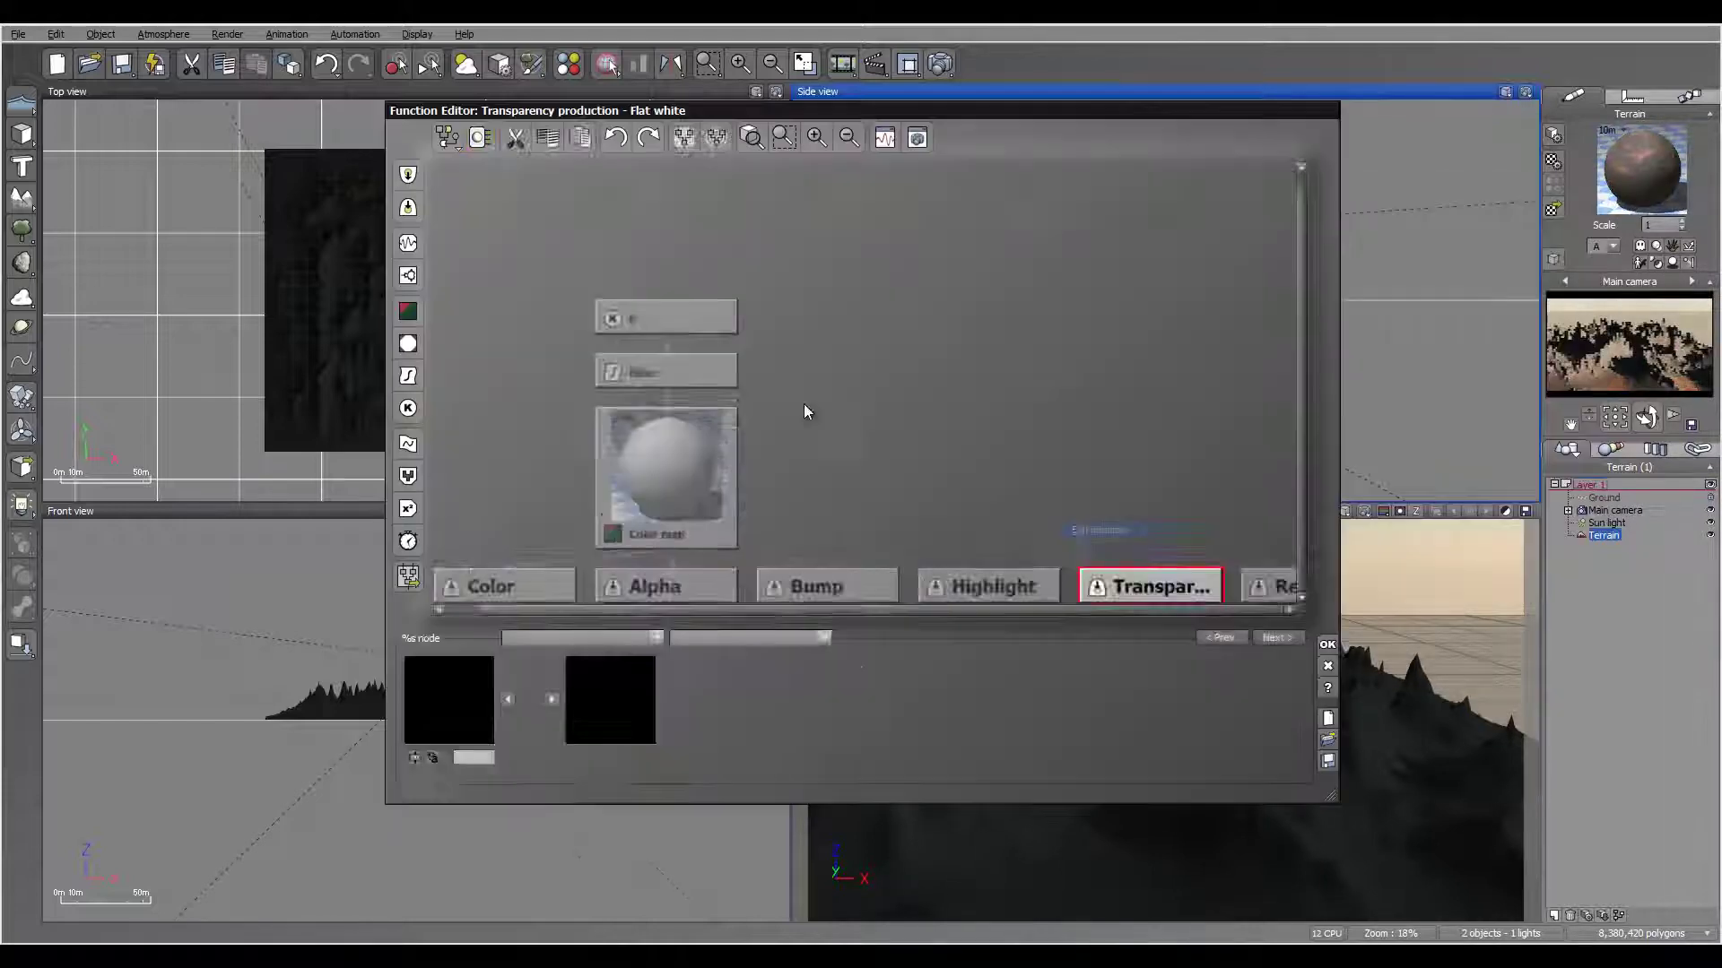
{"action": "left_click", "coordinate": [407, 344]}
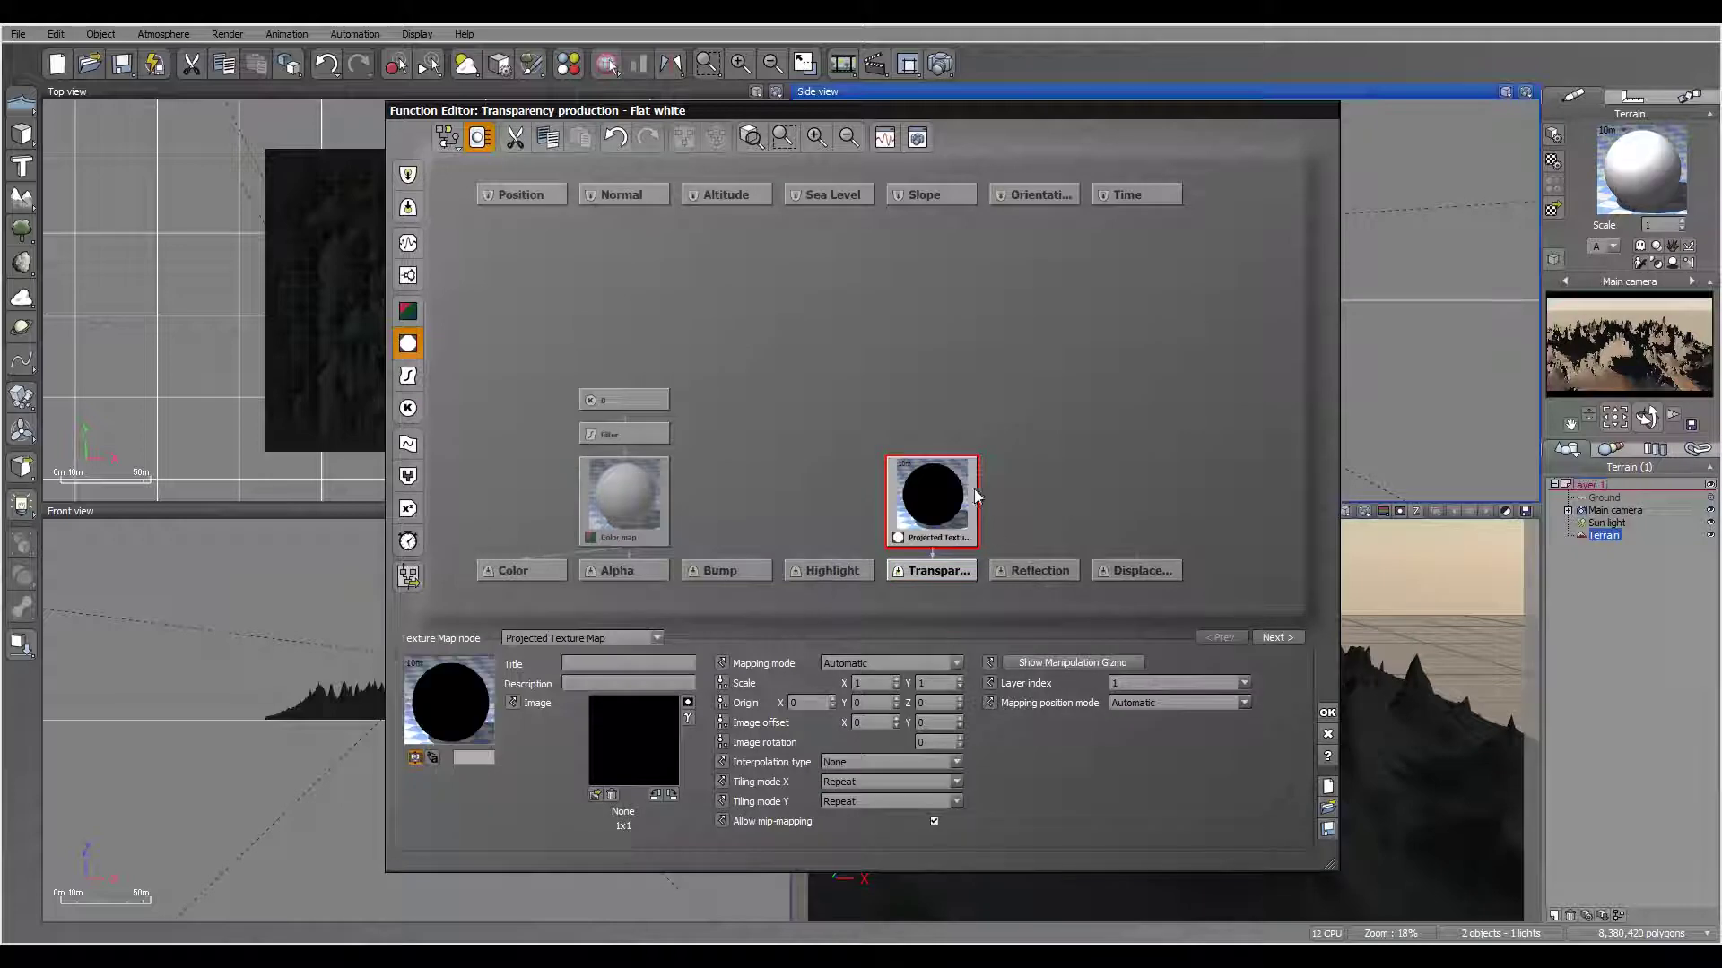
Step: Set the texture map's interpolation to Bilinear, load wear.tif from the WorldMachine folder as its inverted image, and accept the function
{"action": "left_click", "coordinate": [919, 759]}
{"action": "left_click", "coordinate": [901, 791]}
{"action": "left_click", "coordinate": [593, 795]}
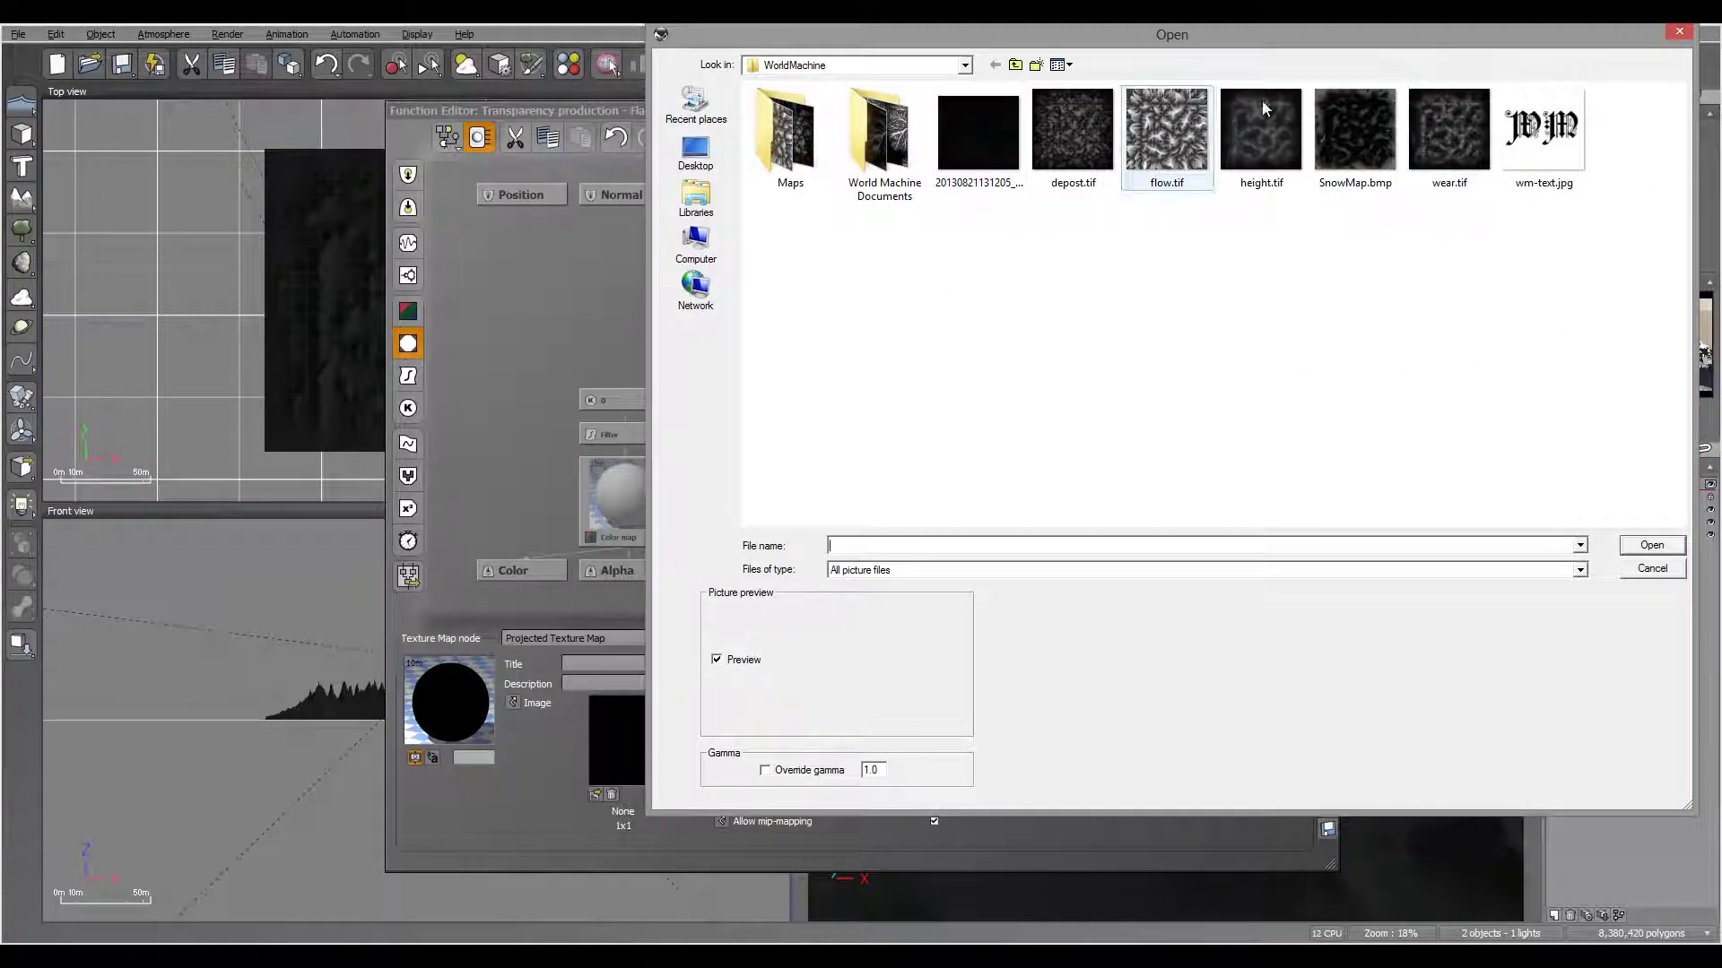
{"action": "left_click", "coordinate": [1448, 135]}
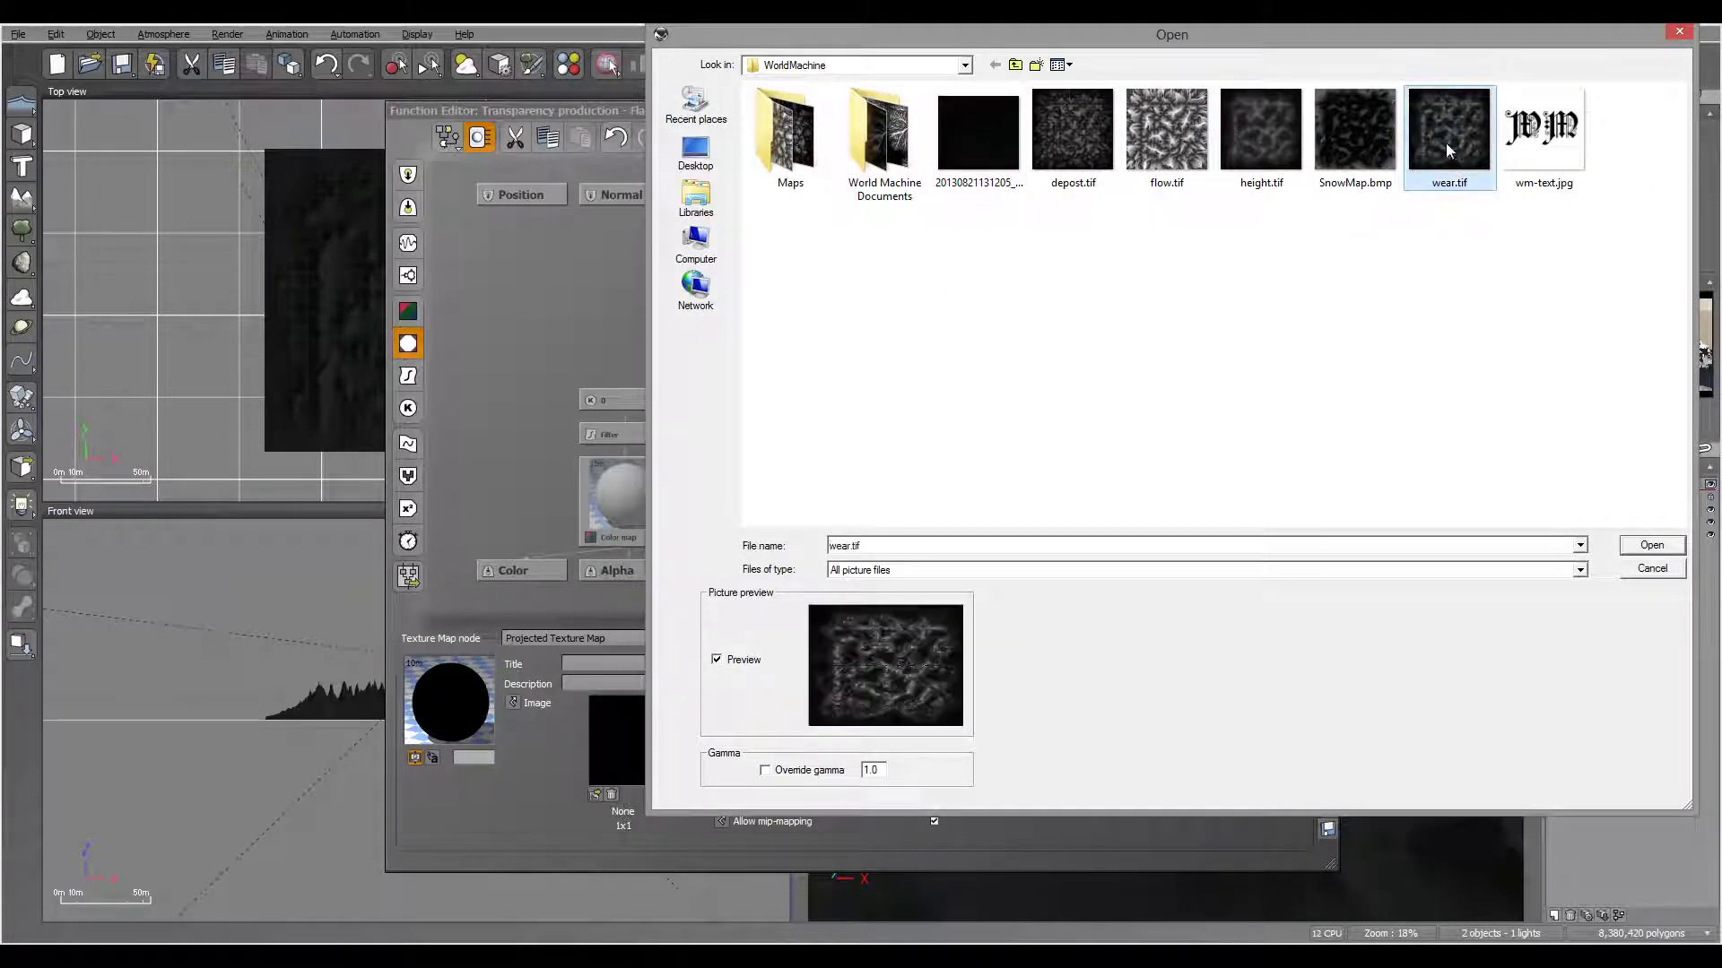
{"action": "left_click", "coordinate": [1645, 549]}
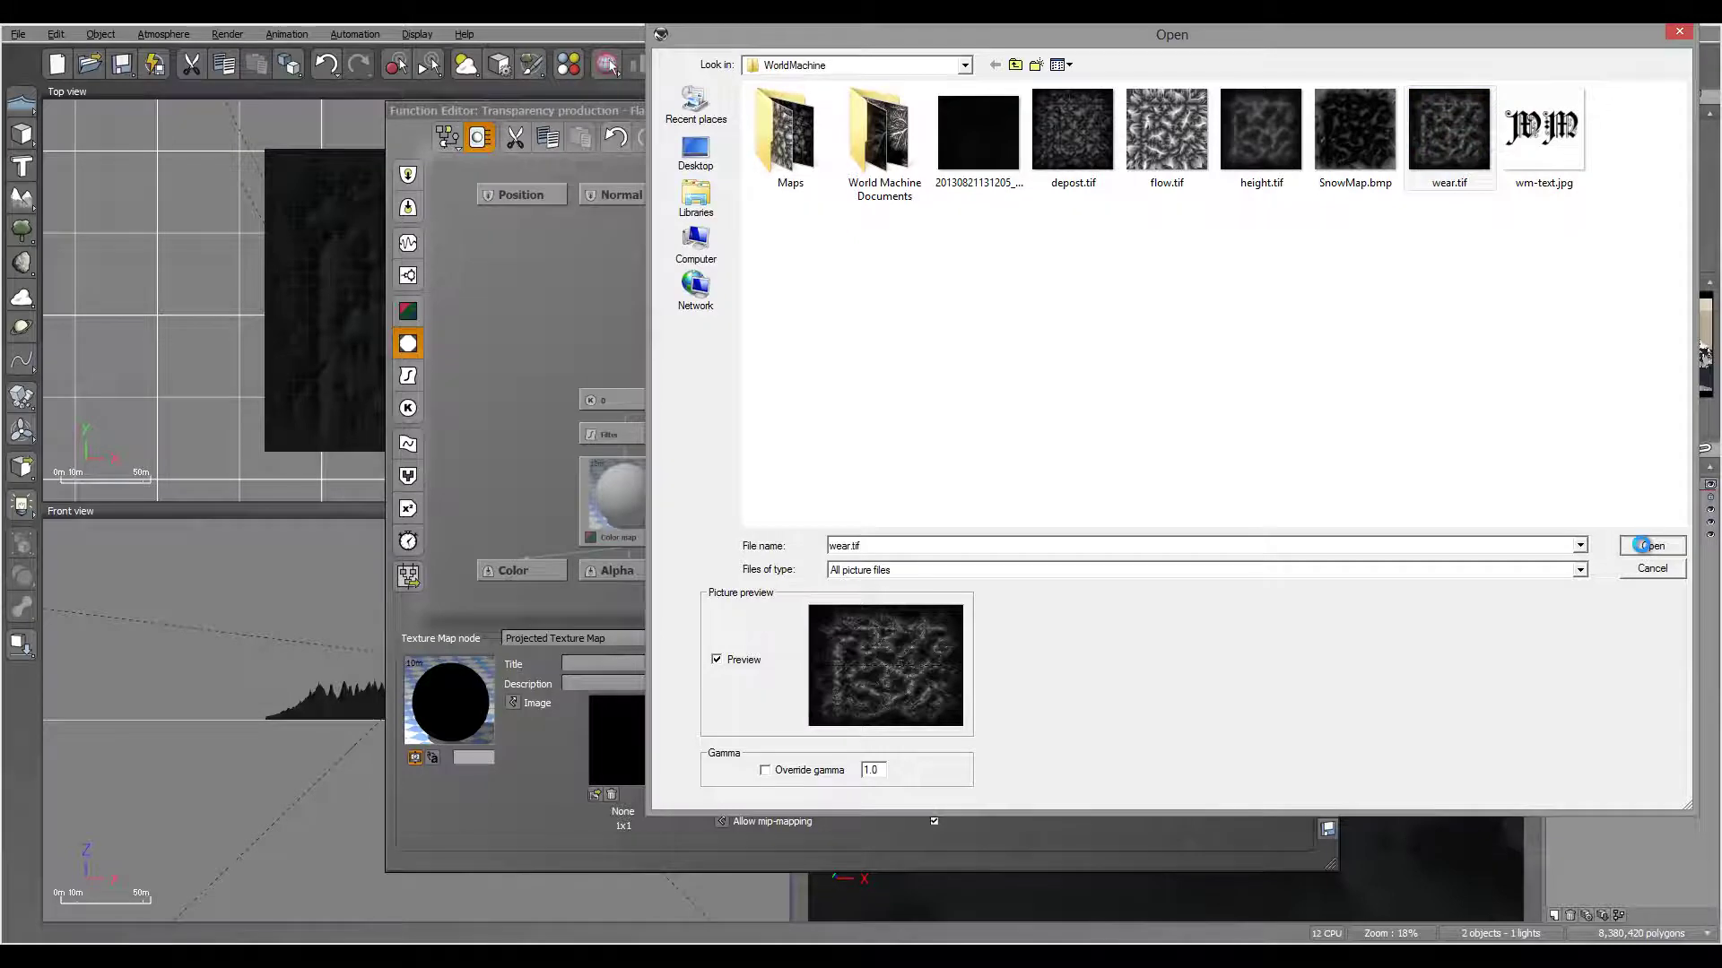
{"action": "left_click", "coordinate": [1643, 545]}
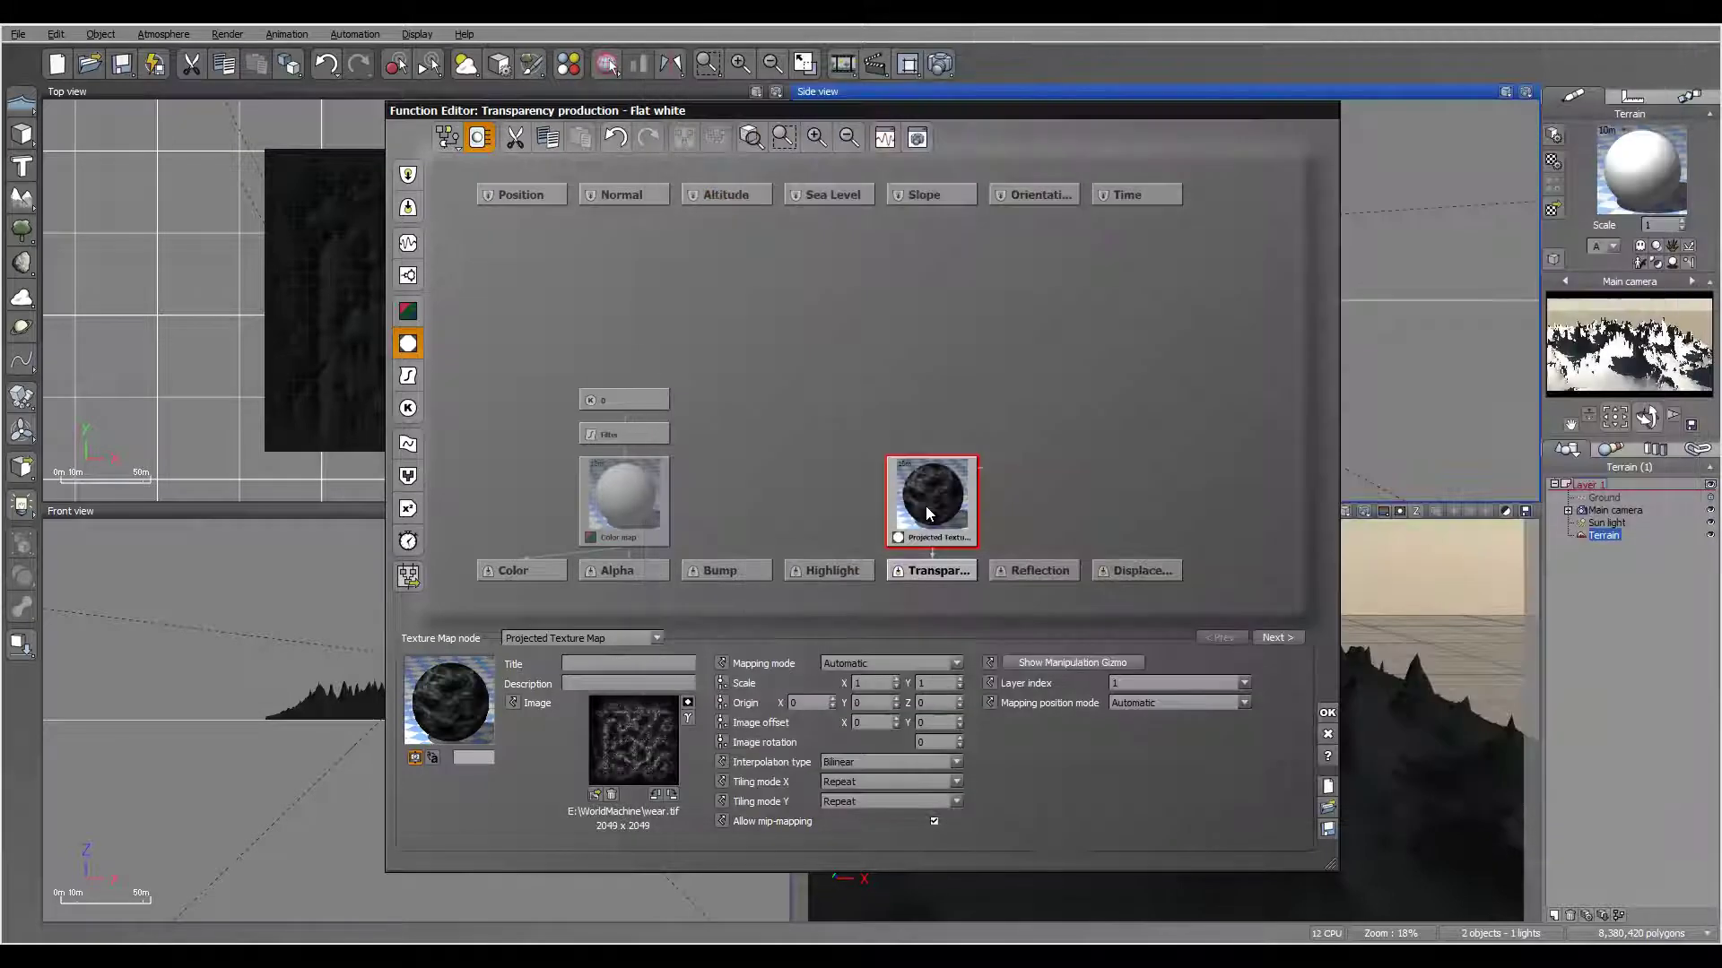
{"action": "left_click", "coordinate": [688, 703]}
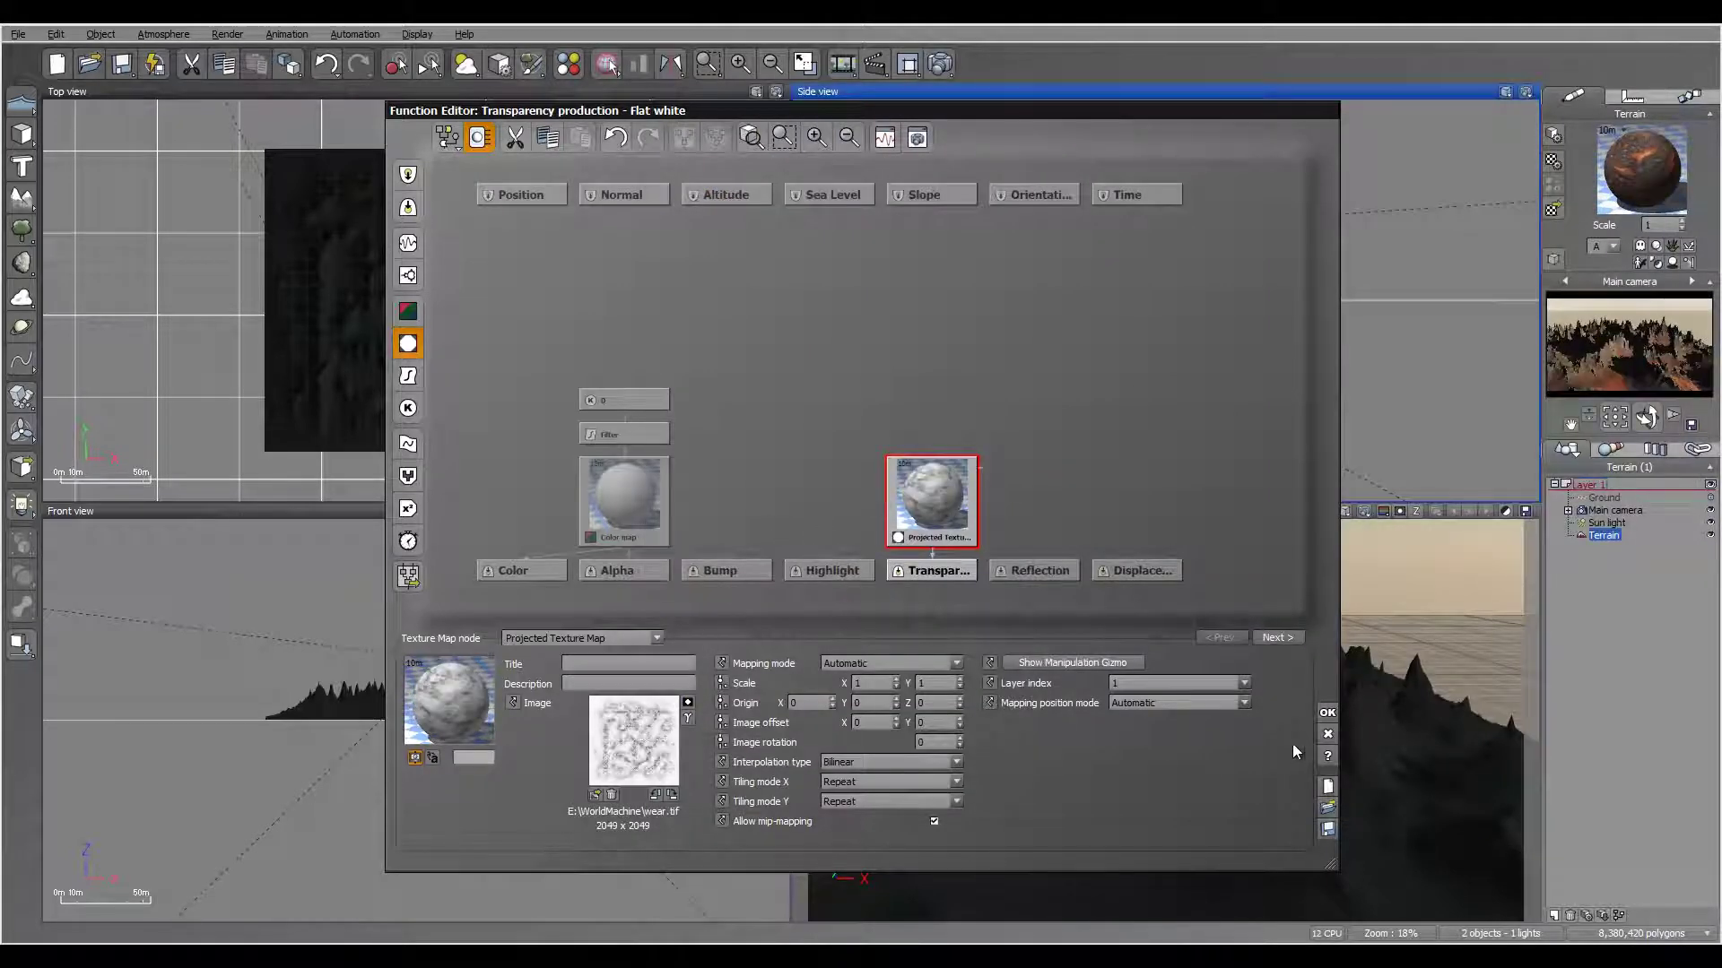
{"action": "left_click", "coordinate": [1328, 714]}
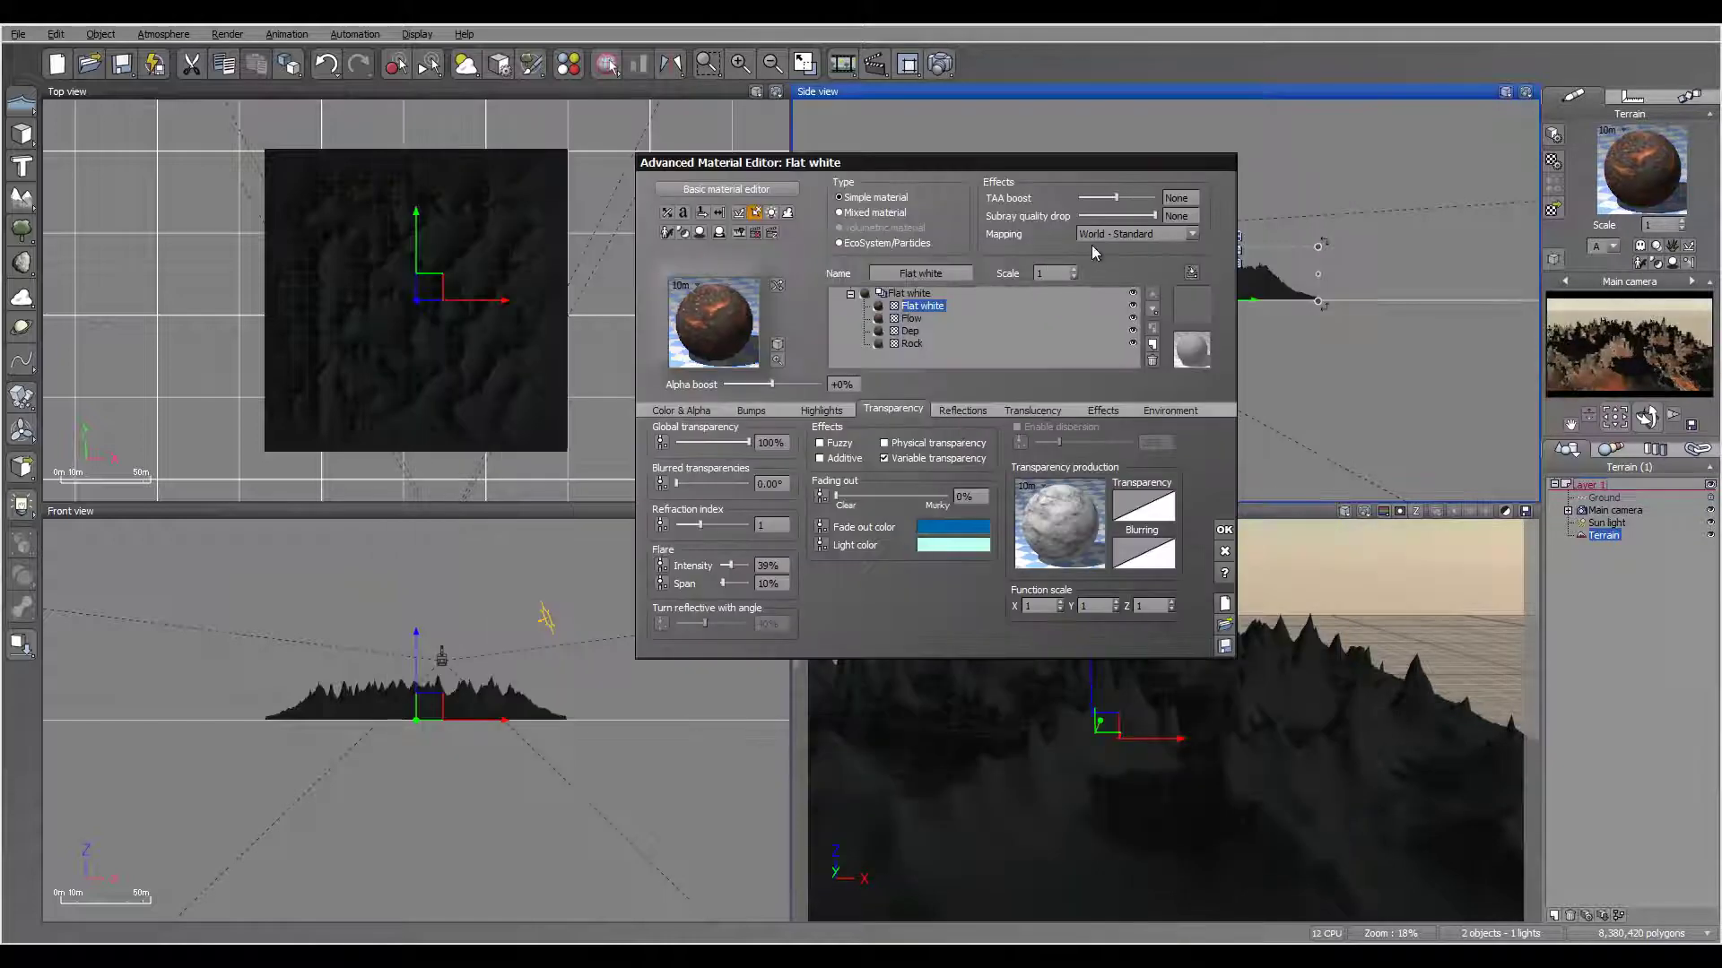
Step: Rename the new Flat white layer to Wear and set its mapping to Object - Parametric
{"action": "left_click", "coordinate": [938, 273]}
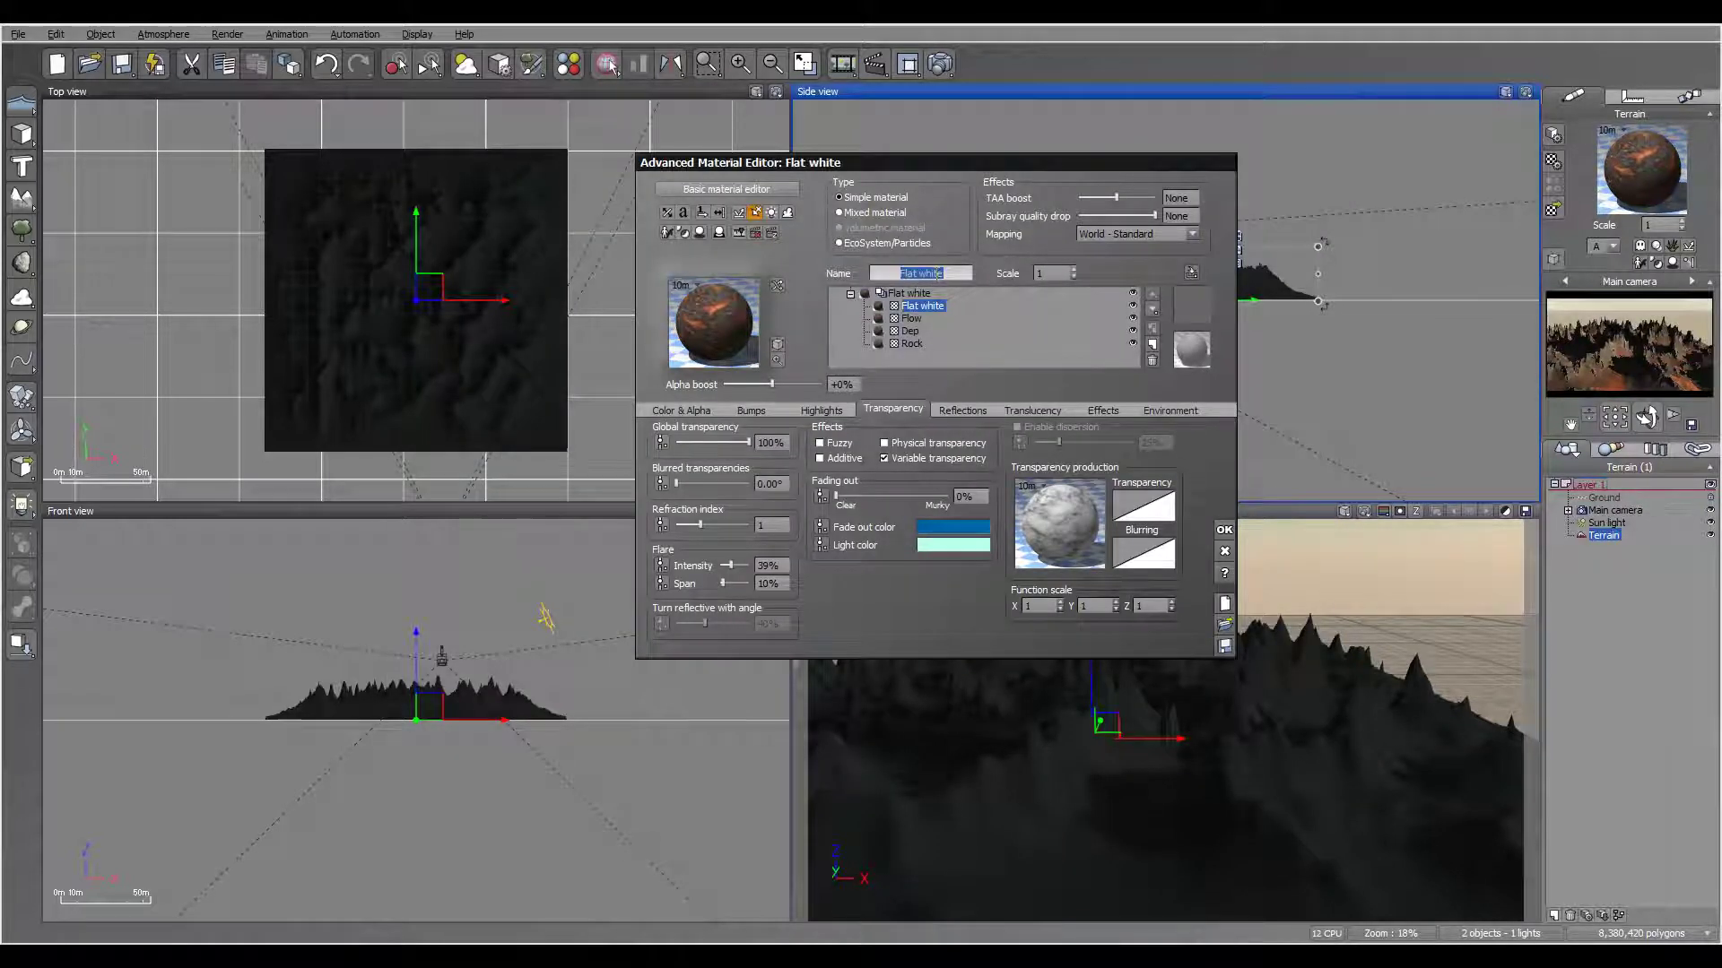
{"action": "type", "text": "Wear"}
{"action": "left_click", "coordinate": [1137, 234]}
{"action": "left_click", "coordinate": [1144, 339]}
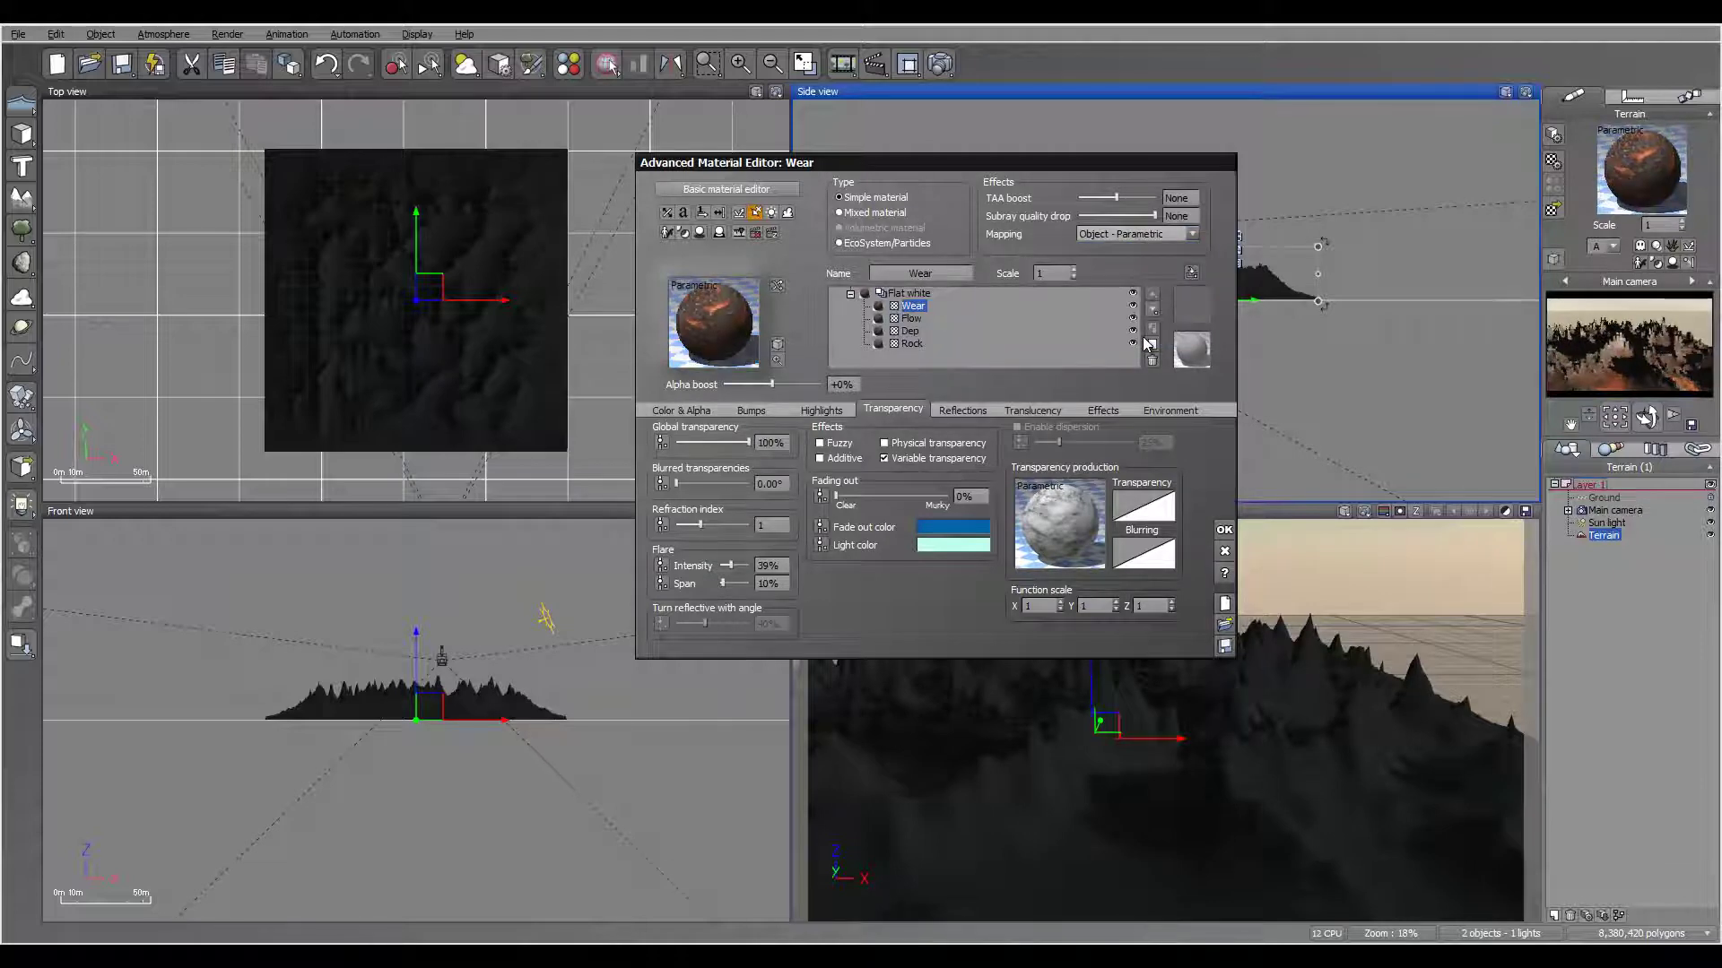
Step: Render the scene to check the wear layer on the terrain and close the finished render
{"action": "left_click", "coordinate": [940, 63]}
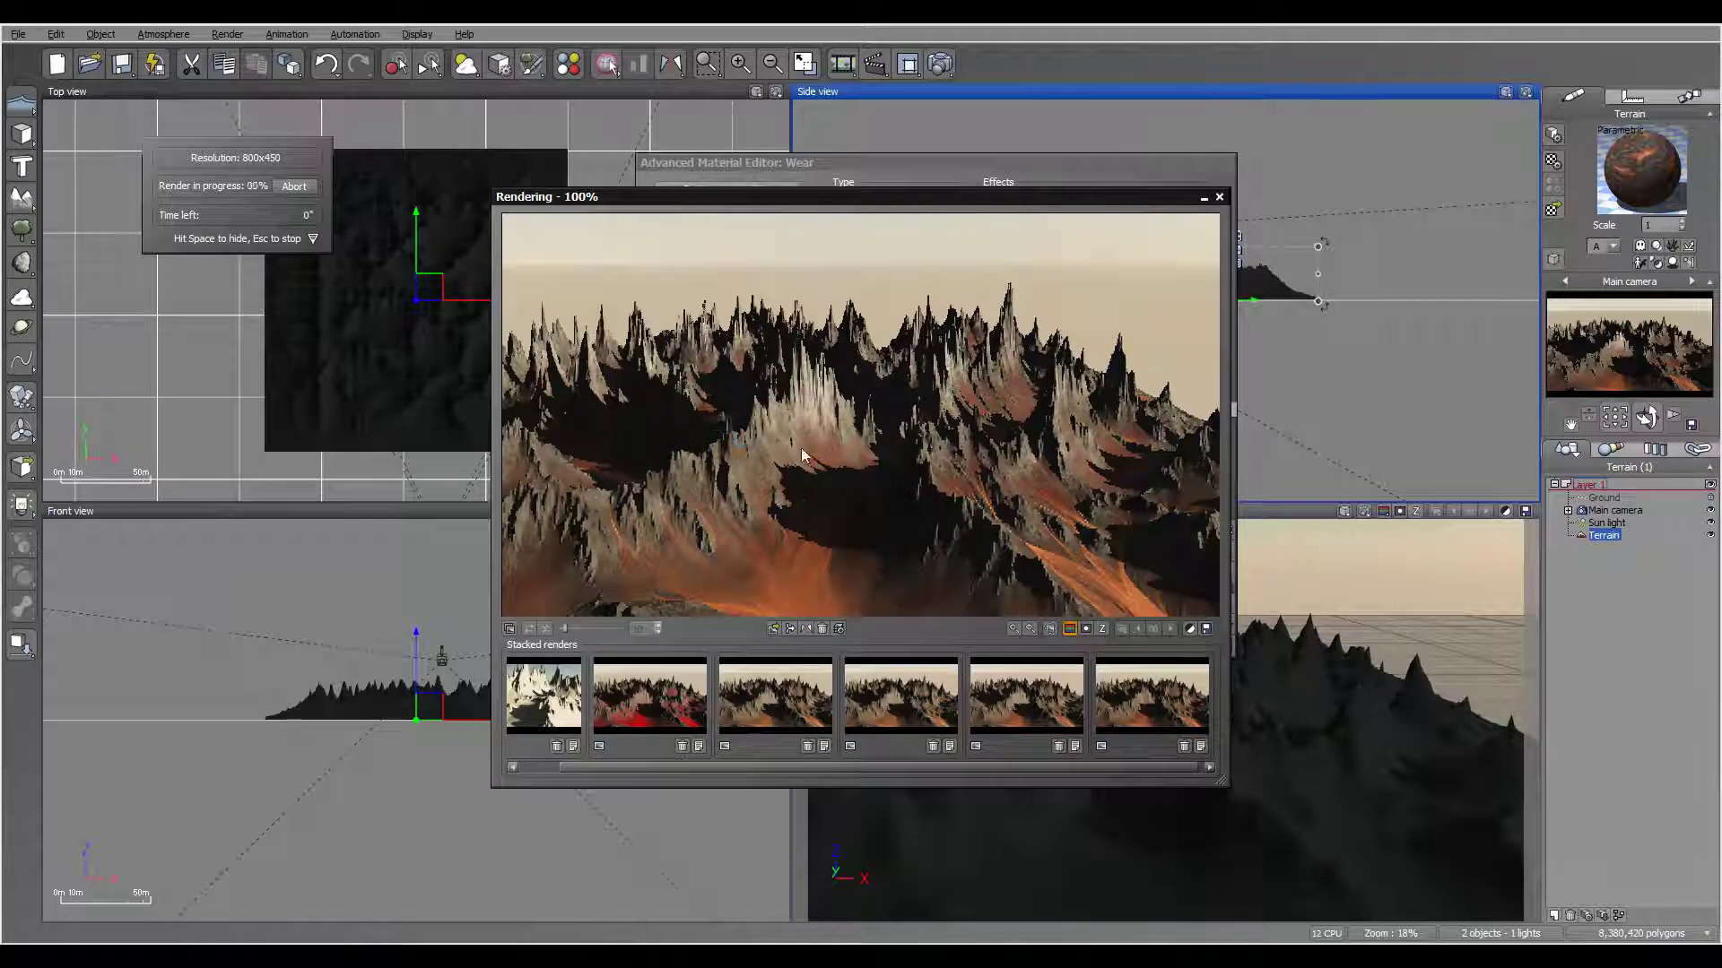
{"action": "left_click", "coordinate": [946, 661]}
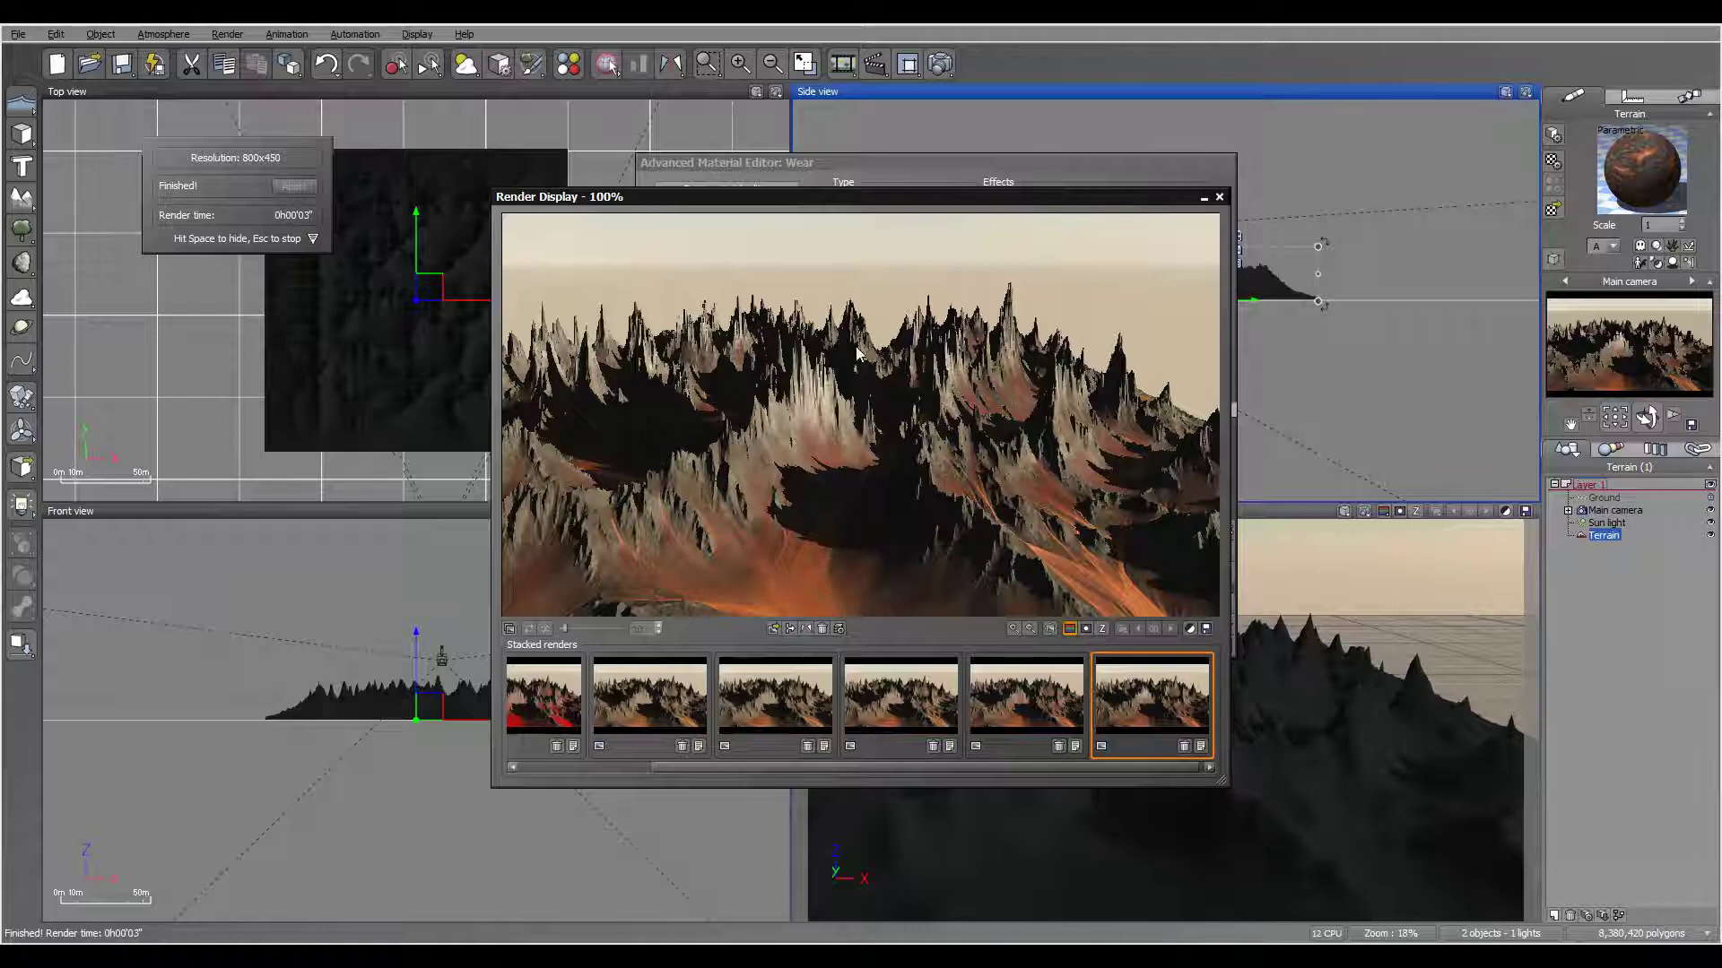
{"action": "left_click", "coordinate": [1218, 198]}
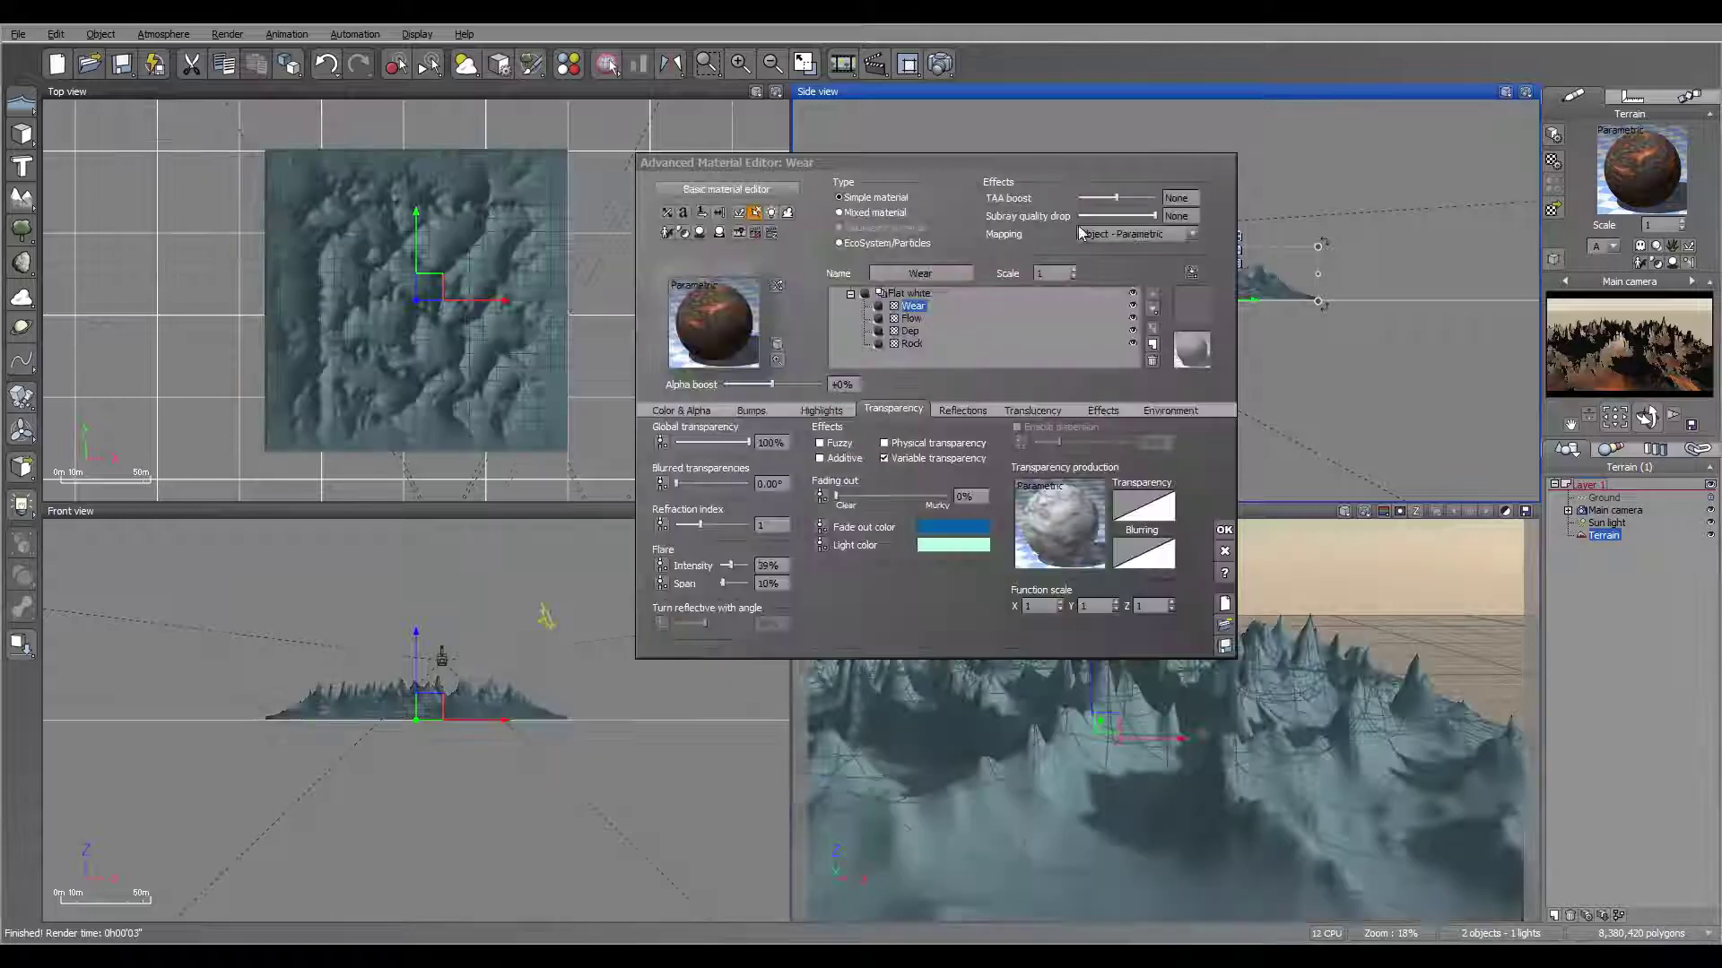
Step: Change the Wear layer's overall color to a pale beige
{"action": "left_click", "coordinate": [691, 411]}
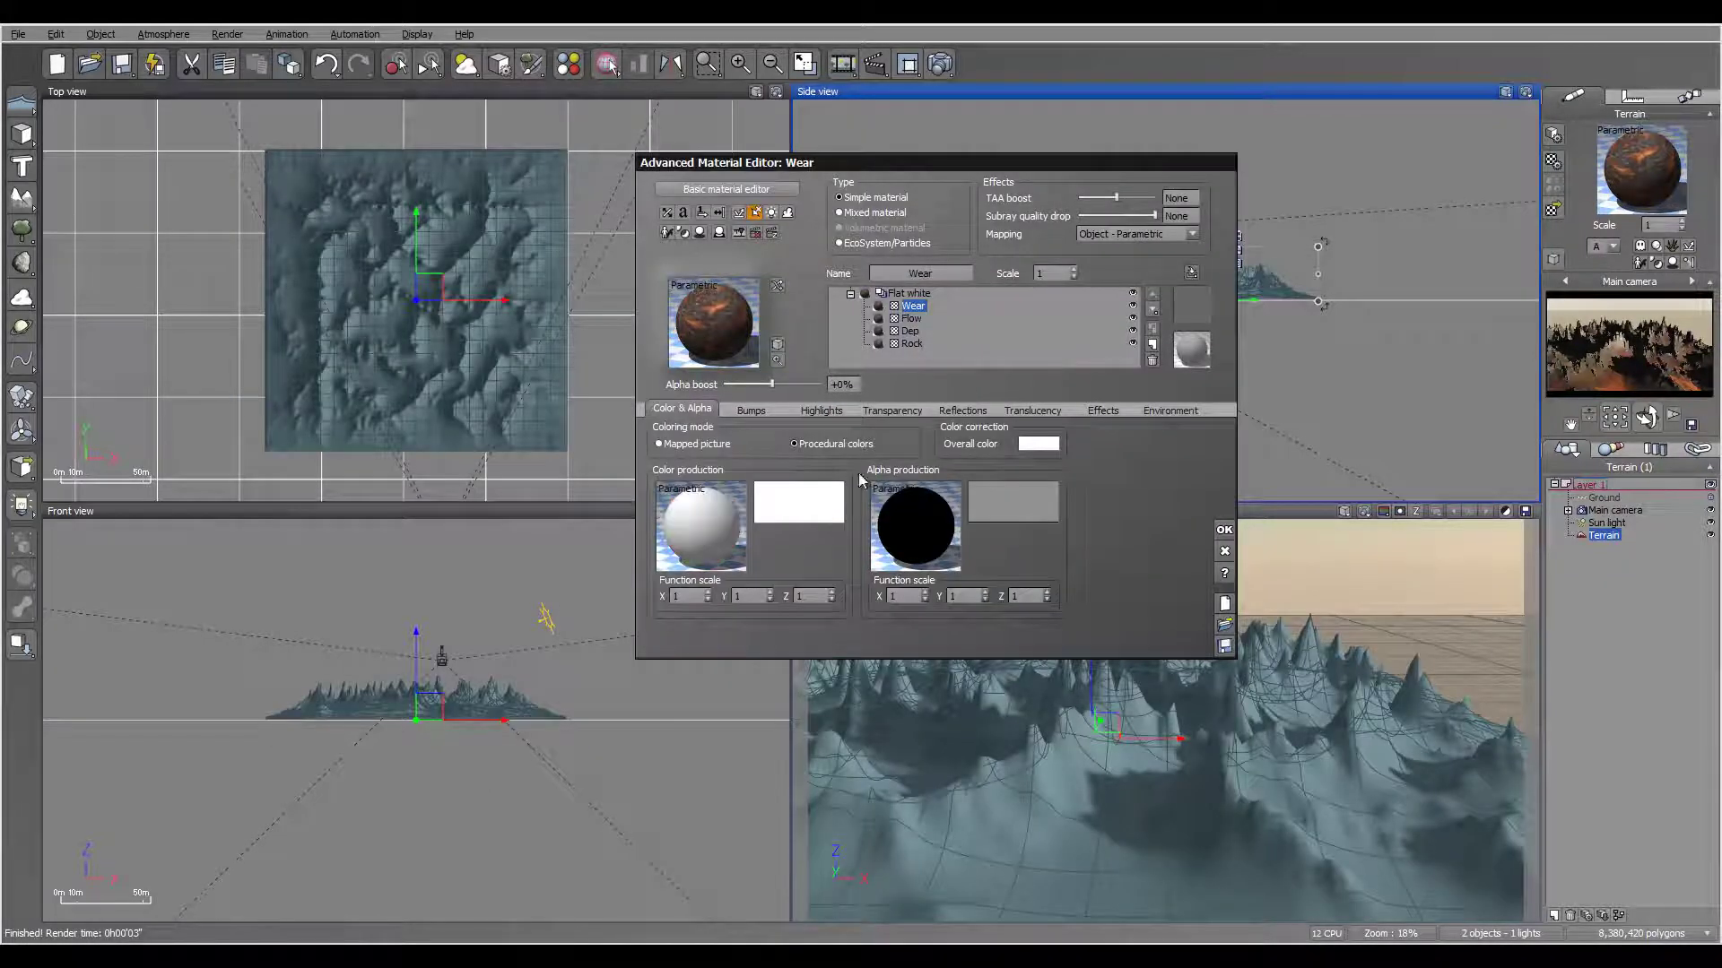
{"action": "left_click", "coordinate": [1033, 445]}
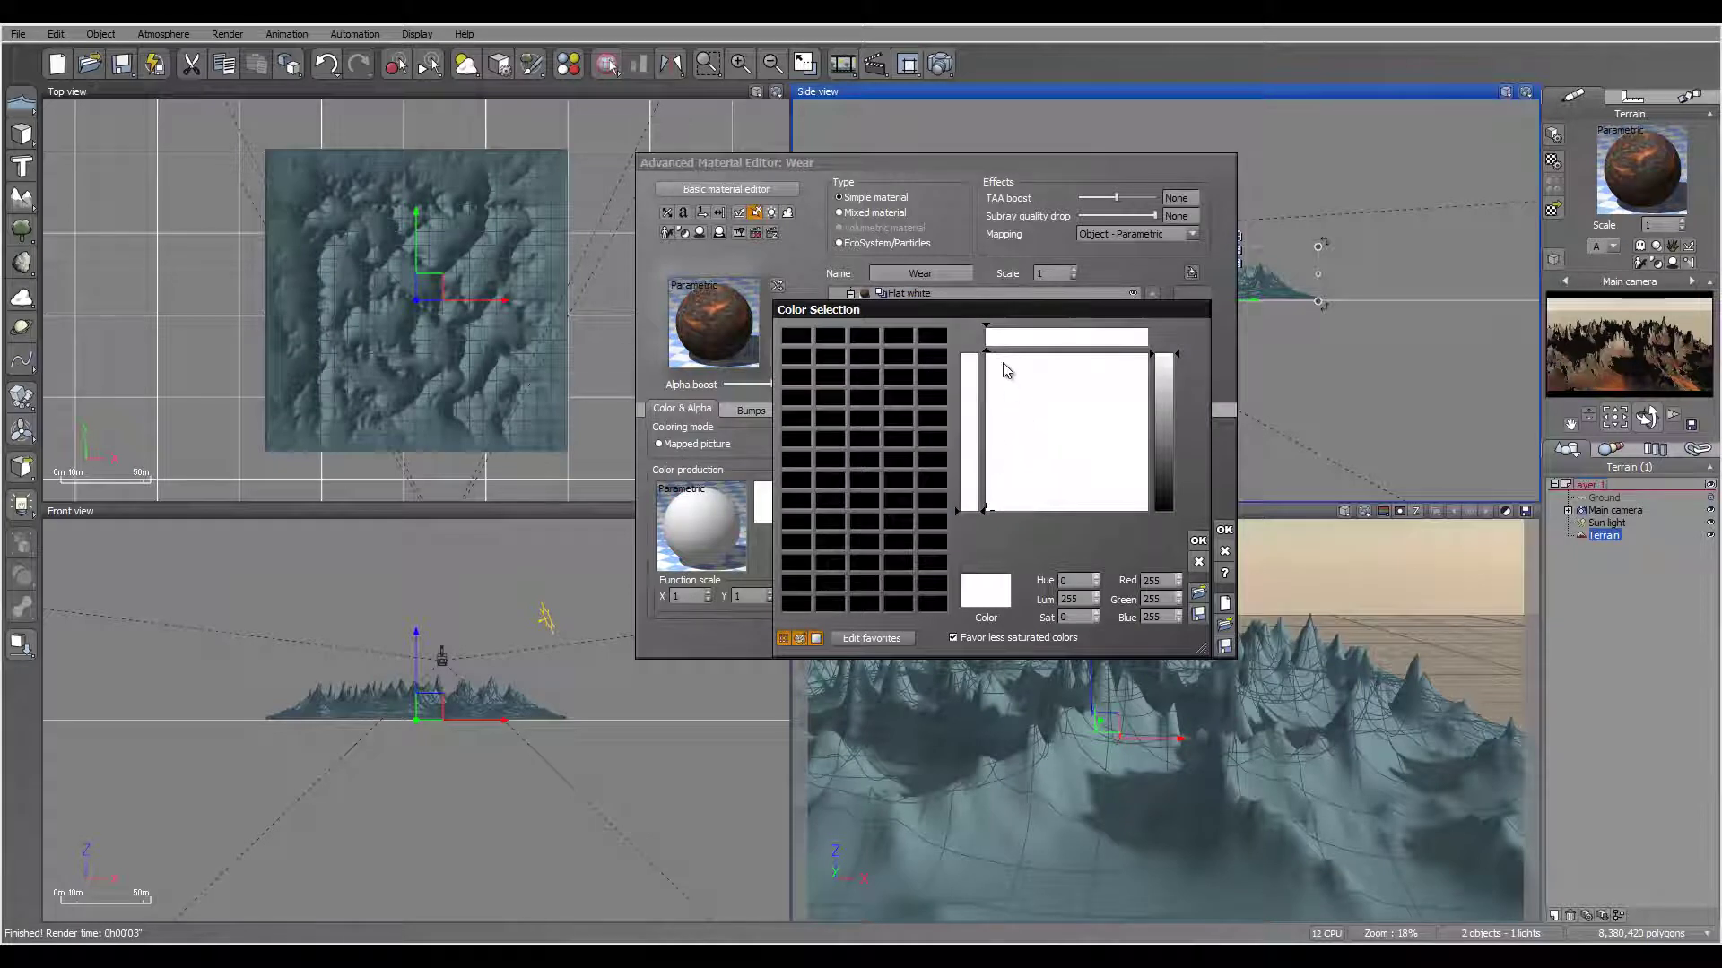
{"action": "left_click", "coordinate": [998, 358]}
{"action": "left_click", "coordinate": [1169, 370]}
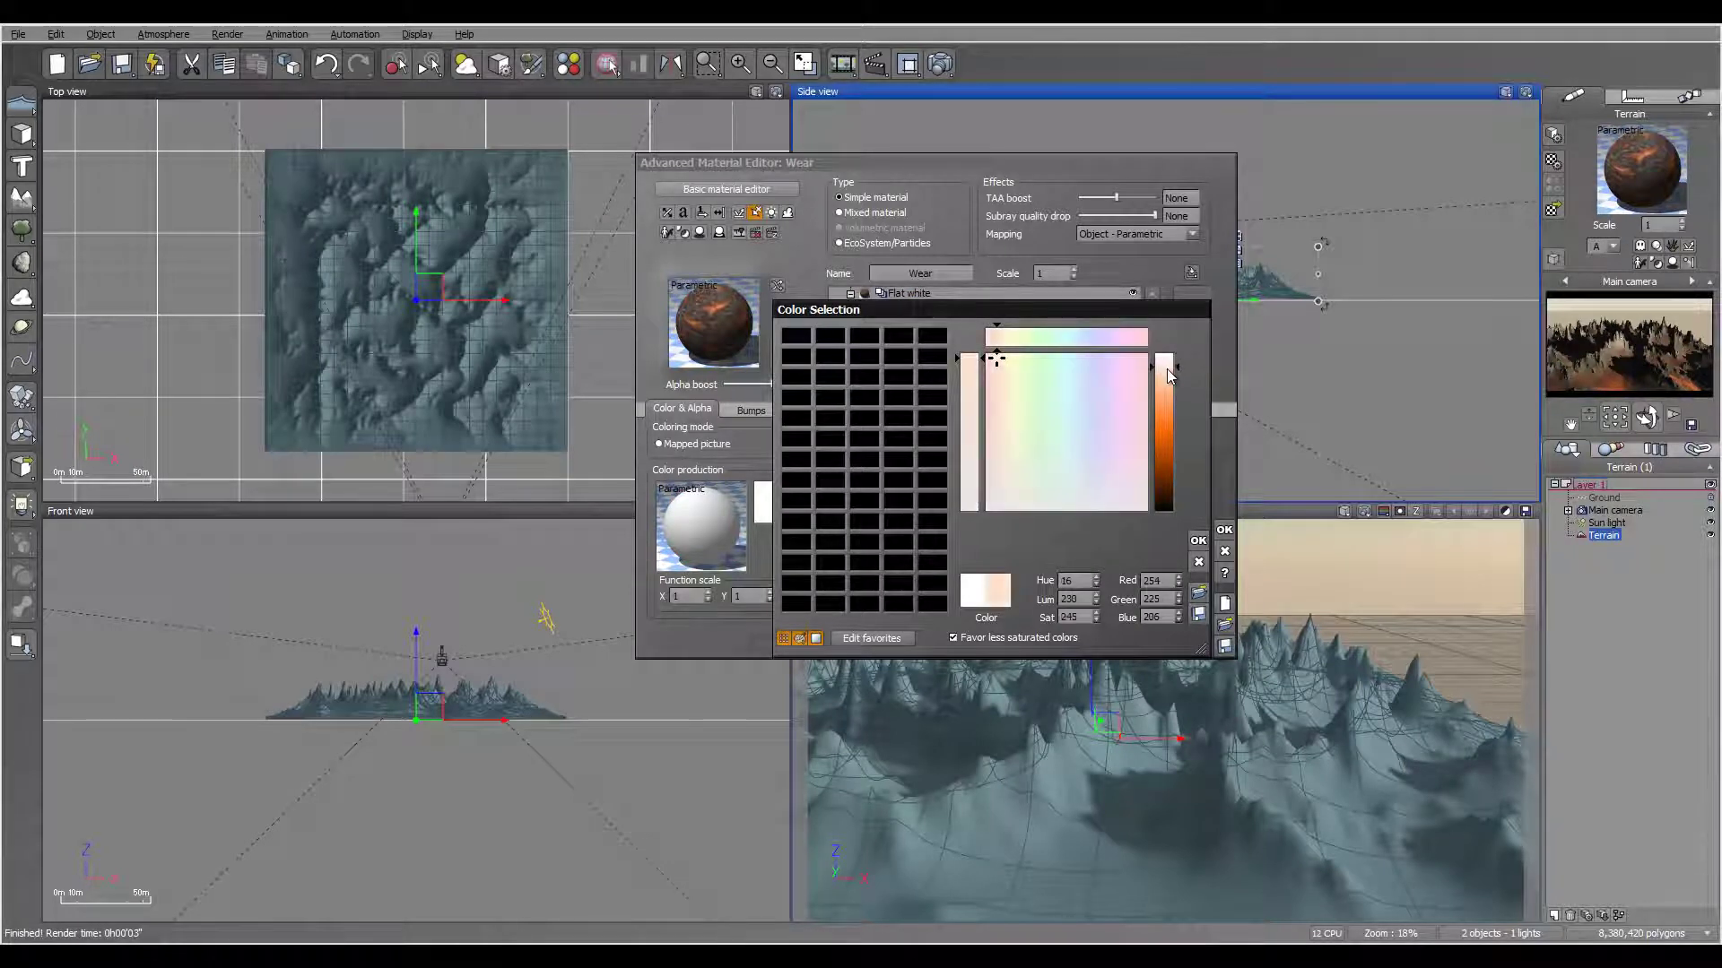
{"action": "left_click", "coordinate": [1004, 485]}
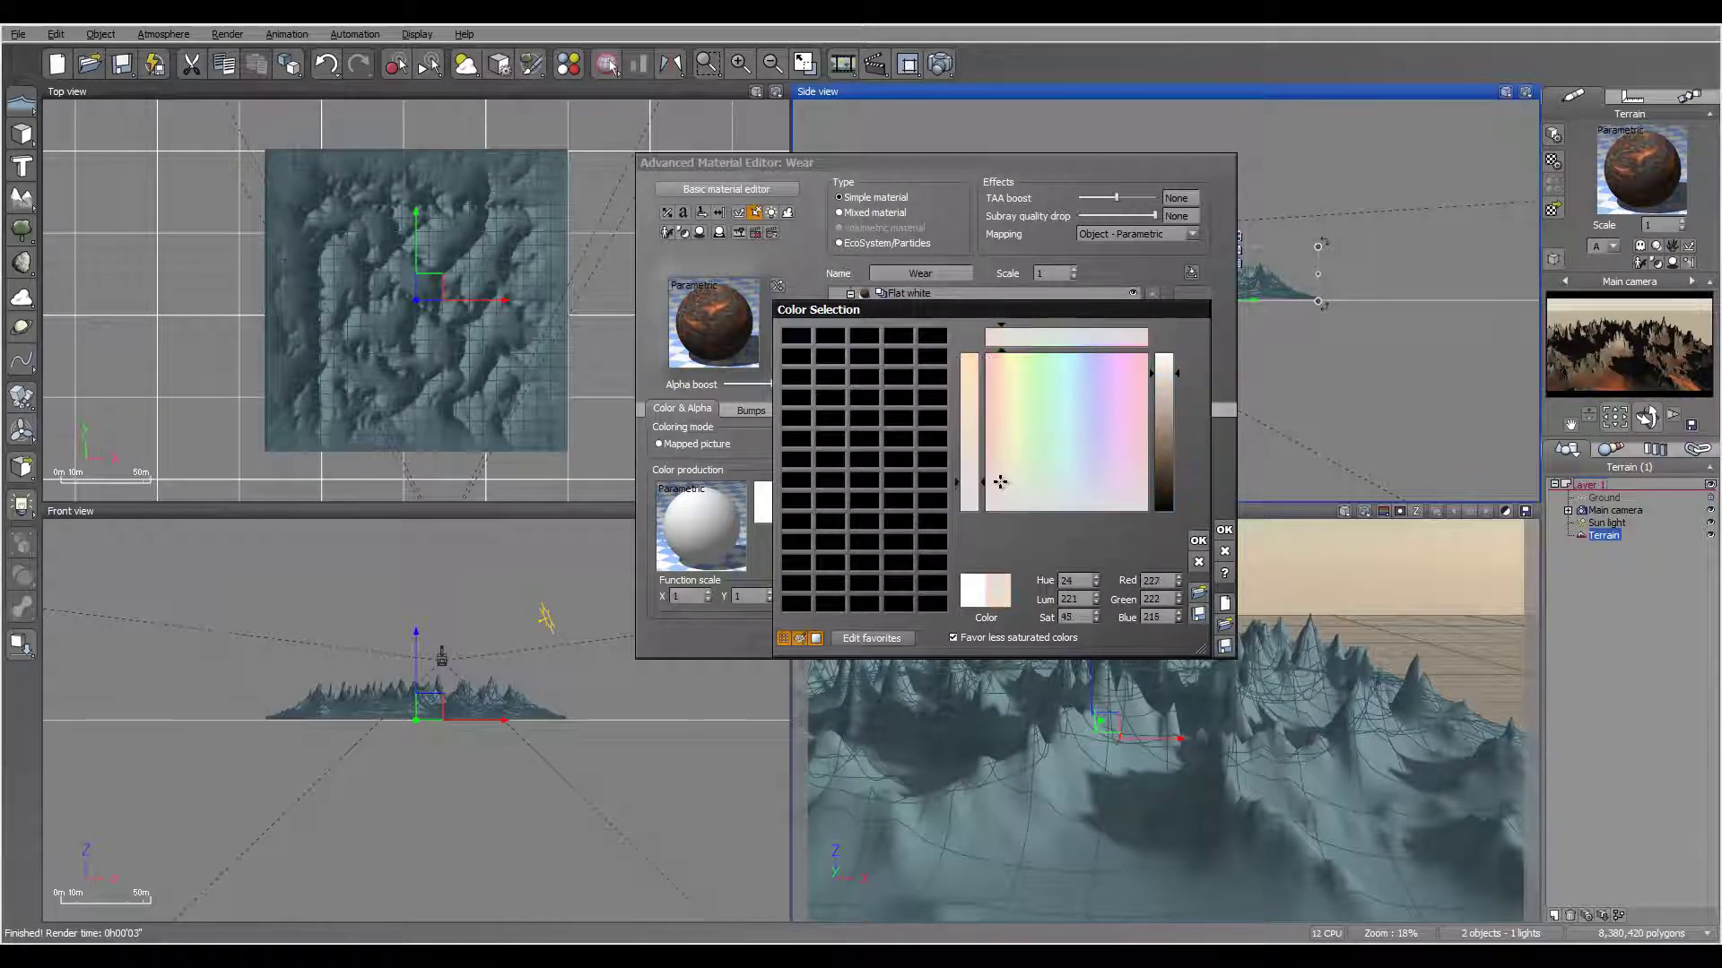
{"action": "left_click", "coordinate": [1170, 378]}
{"action": "left_click", "coordinate": [1199, 541]}
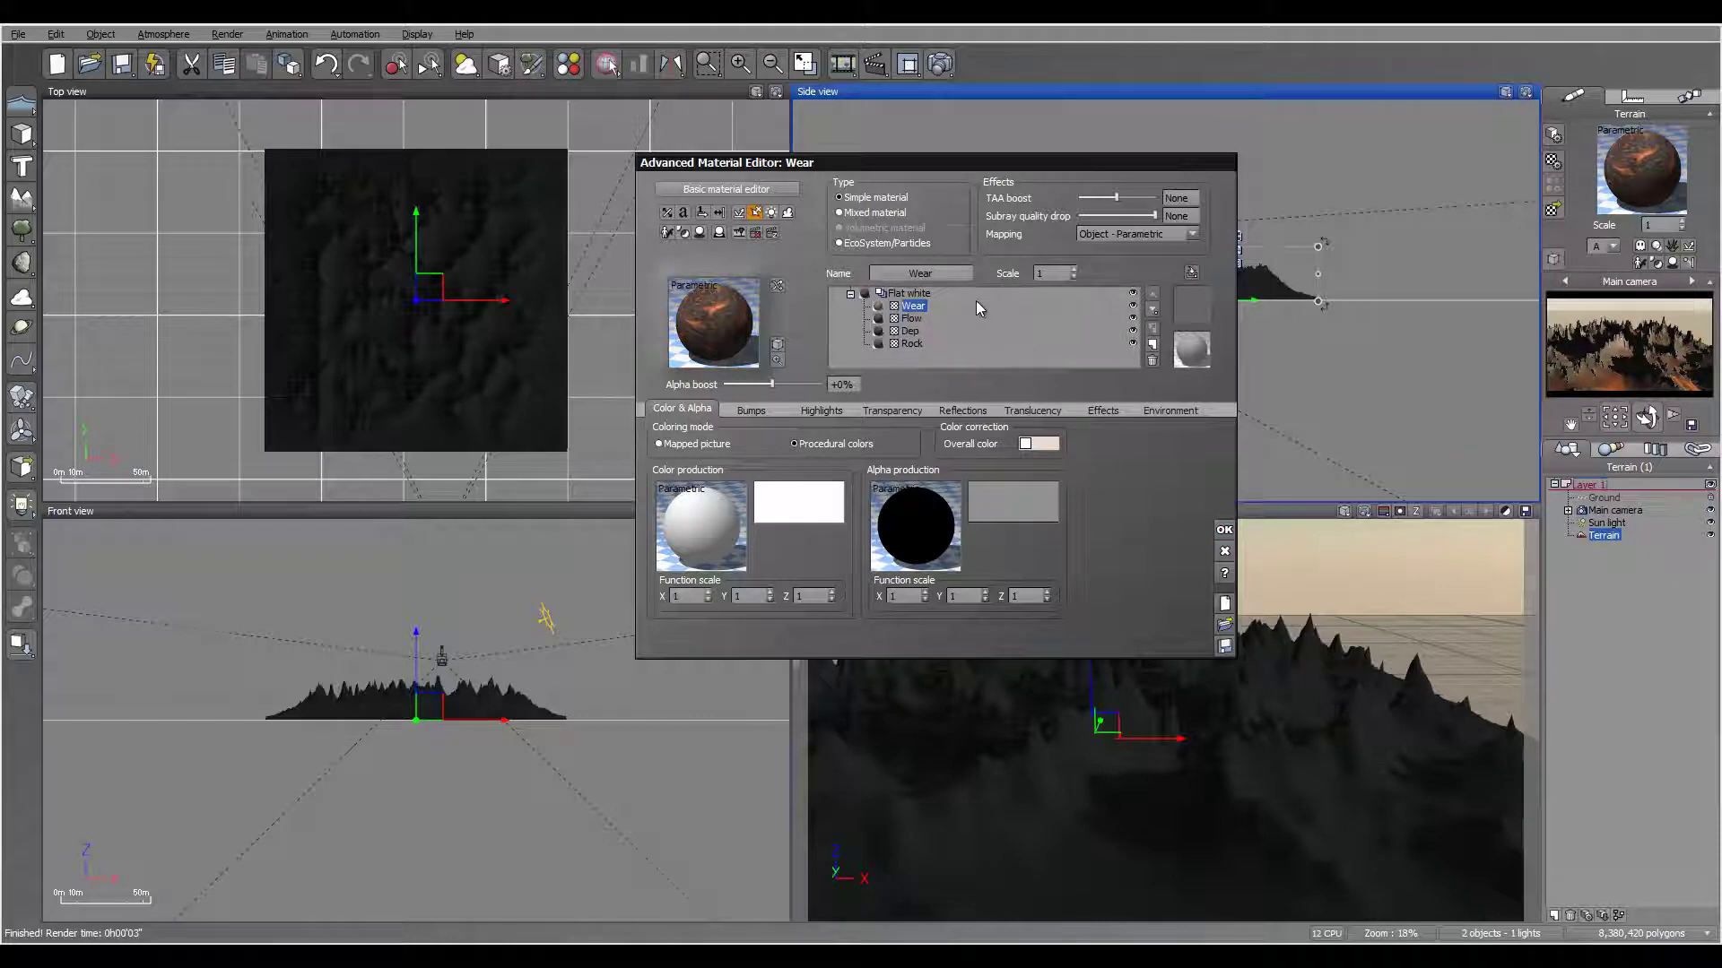
Step: Add another Flat white layer above Wear, name it Snow, and set its alpha boost to 0%
{"action": "left_click", "coordinate": [1154, 345]}
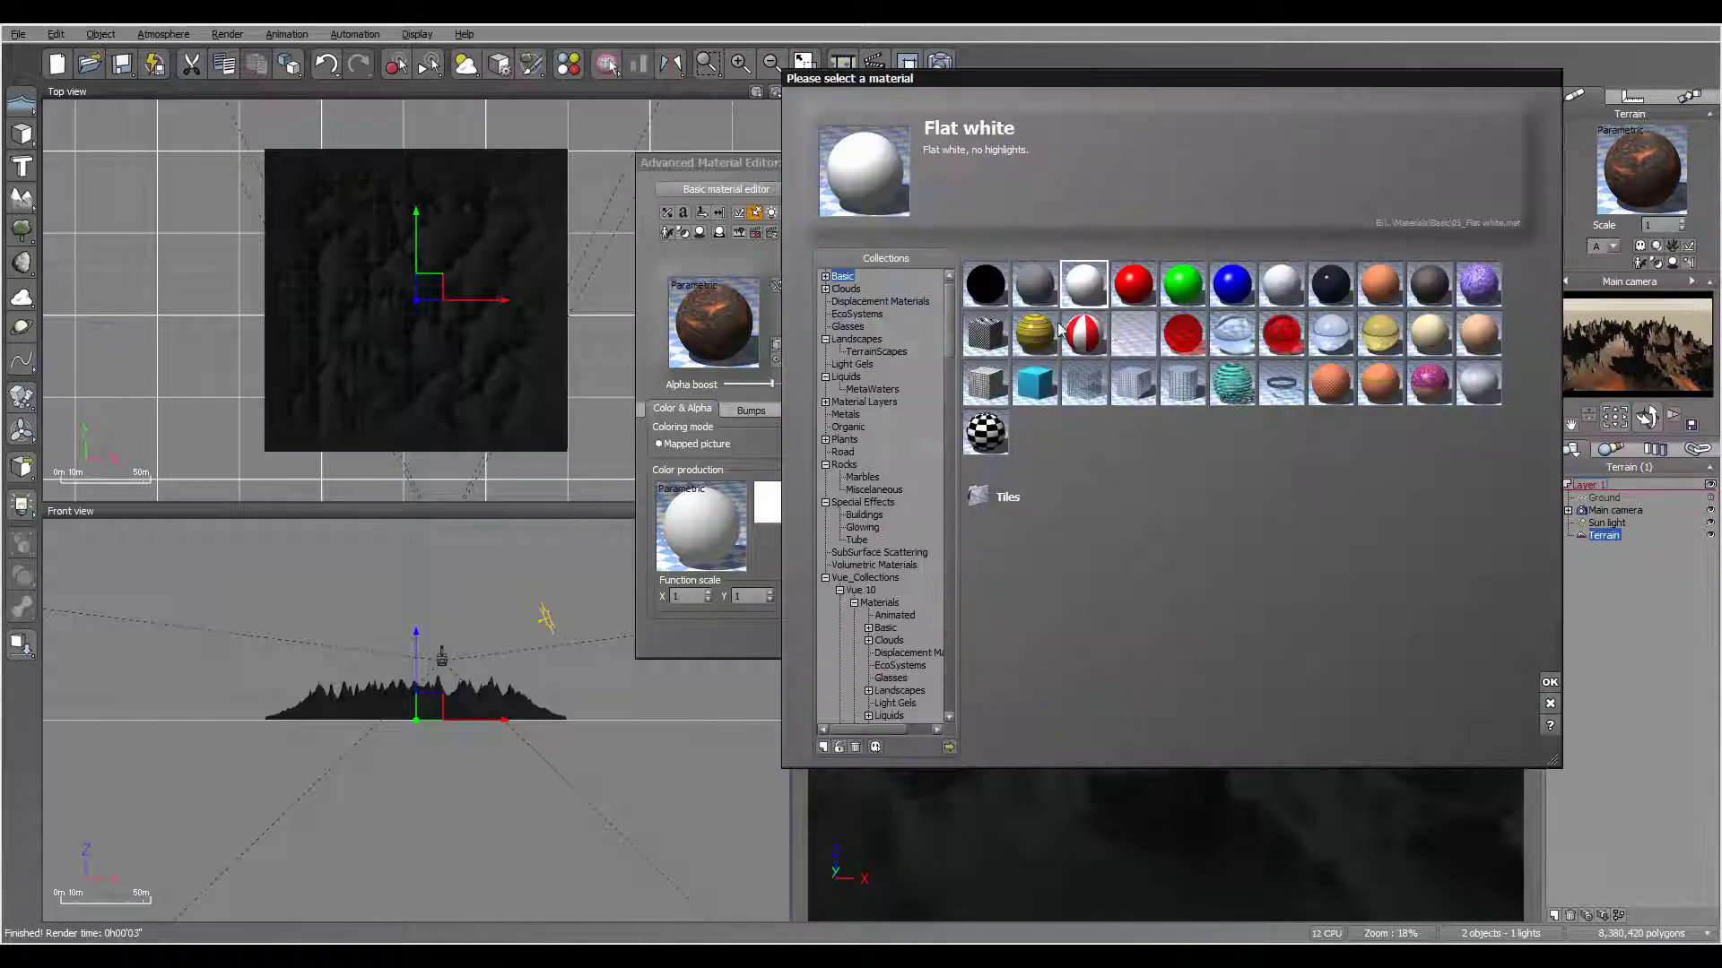
{"action": "left_click", "coordinate": [1552, 682]}
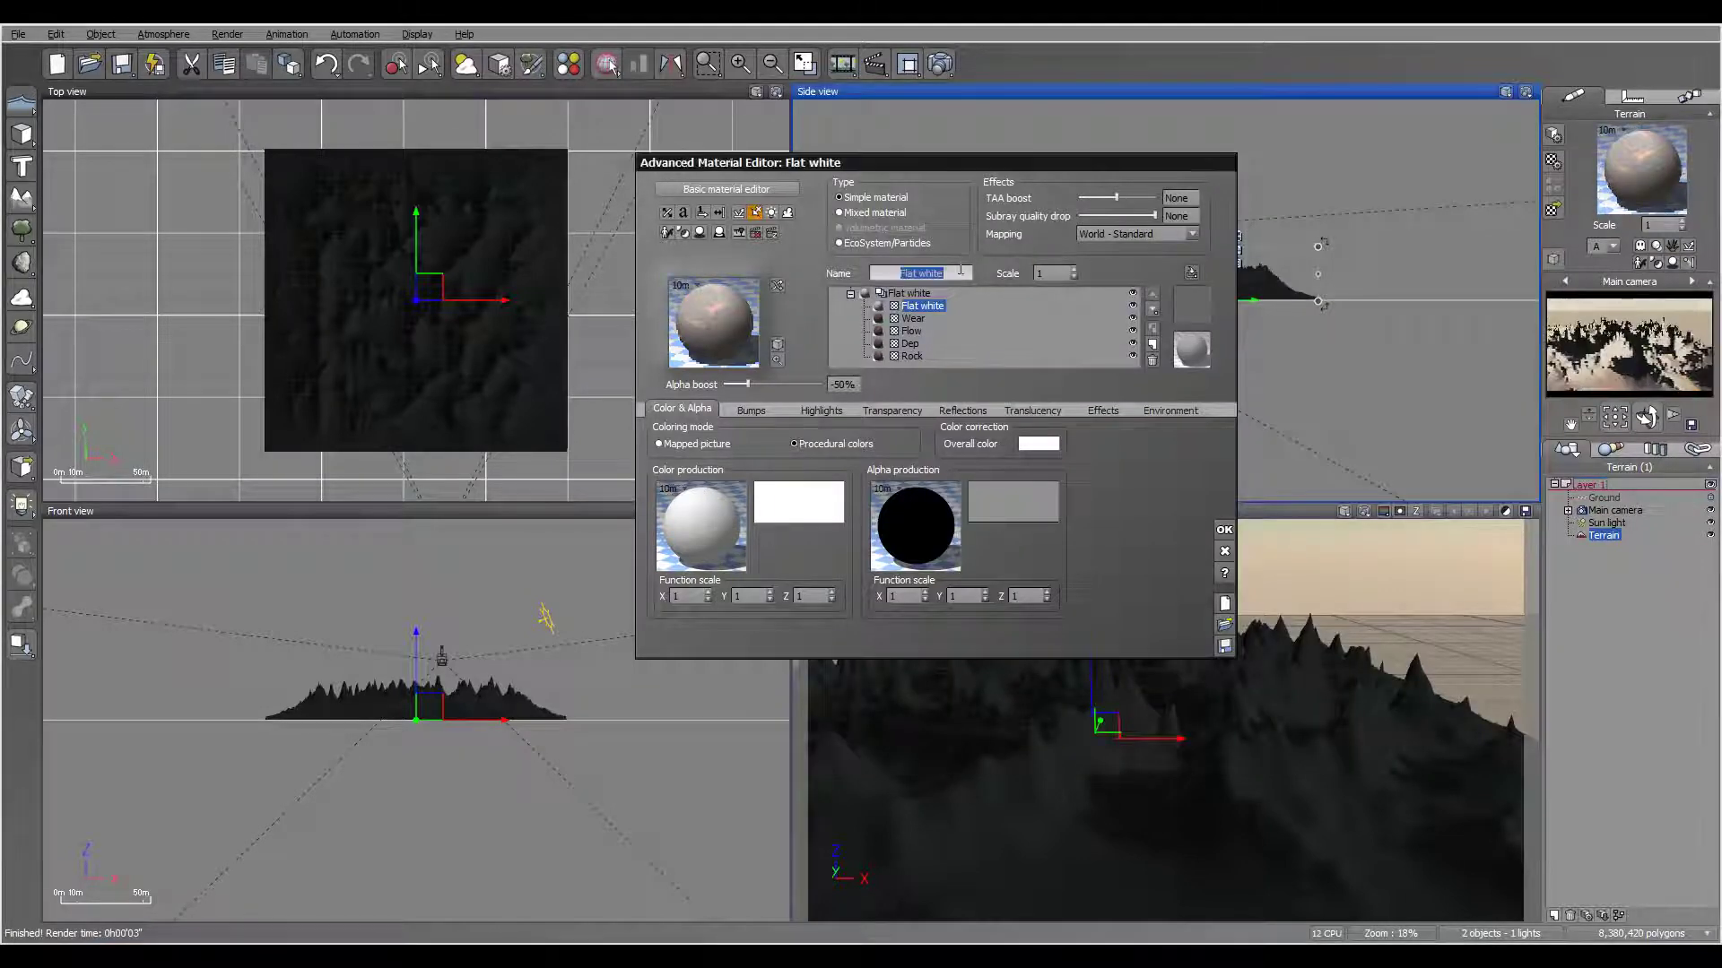
{"action": "type", "text": "Snow"}
{"action": "key", "text": "Return"}
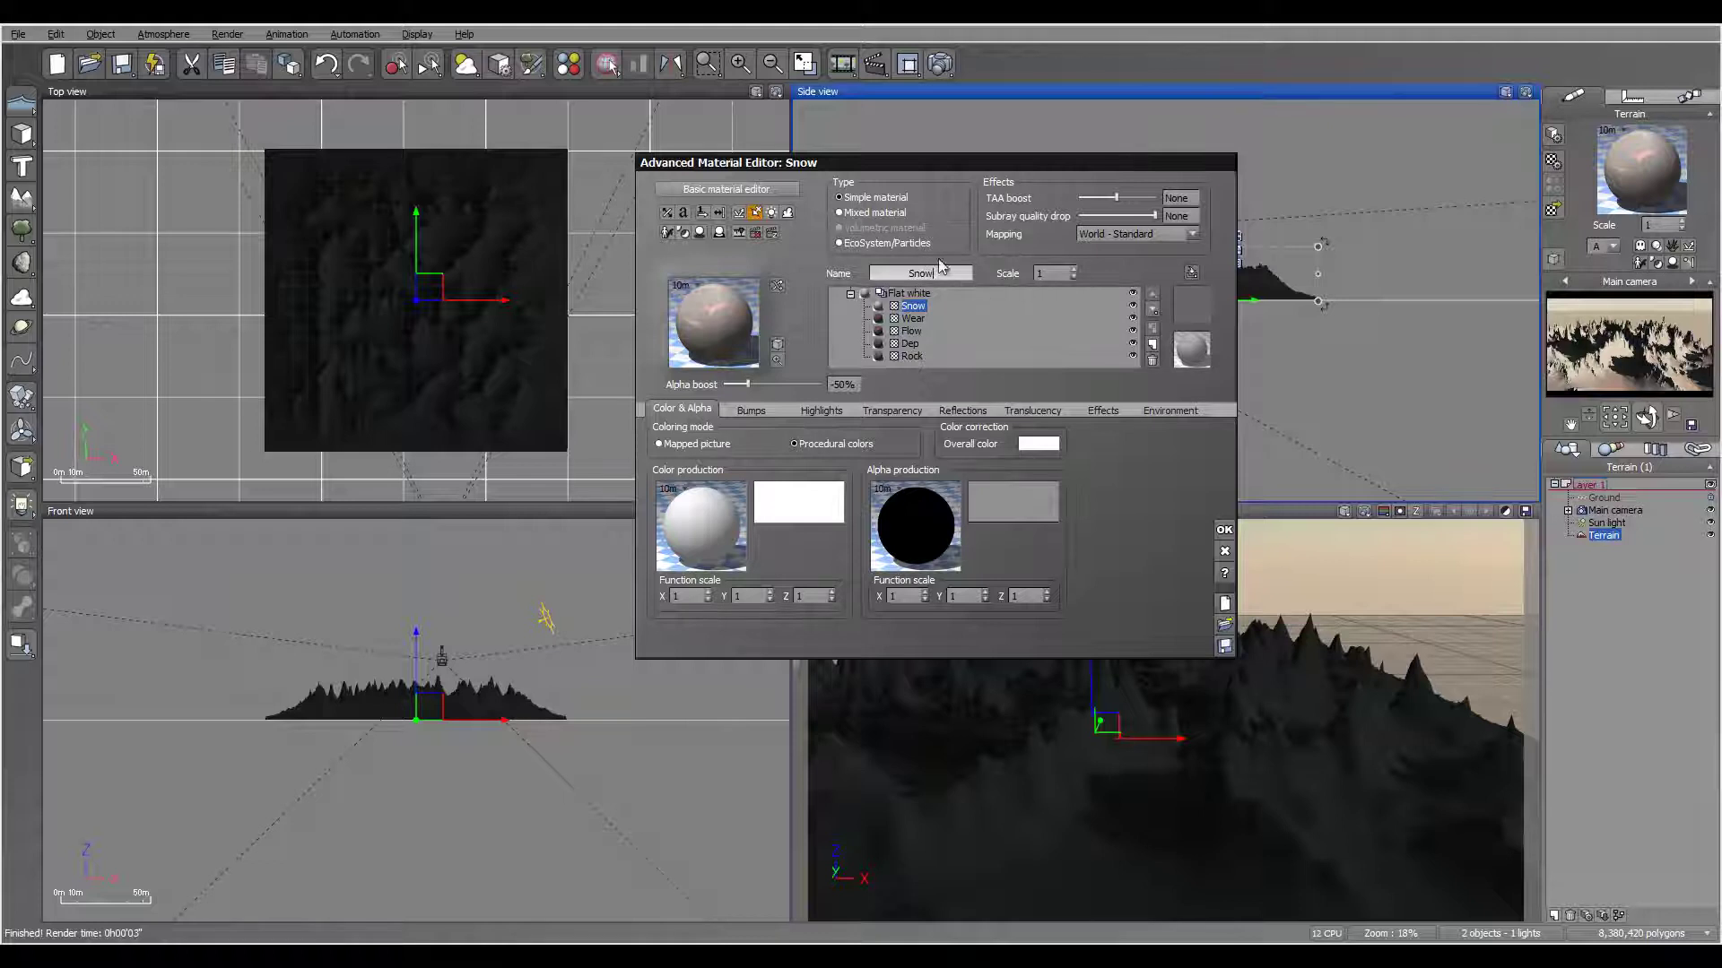
{"action": "left_click", "coordinate": [850, 384]}
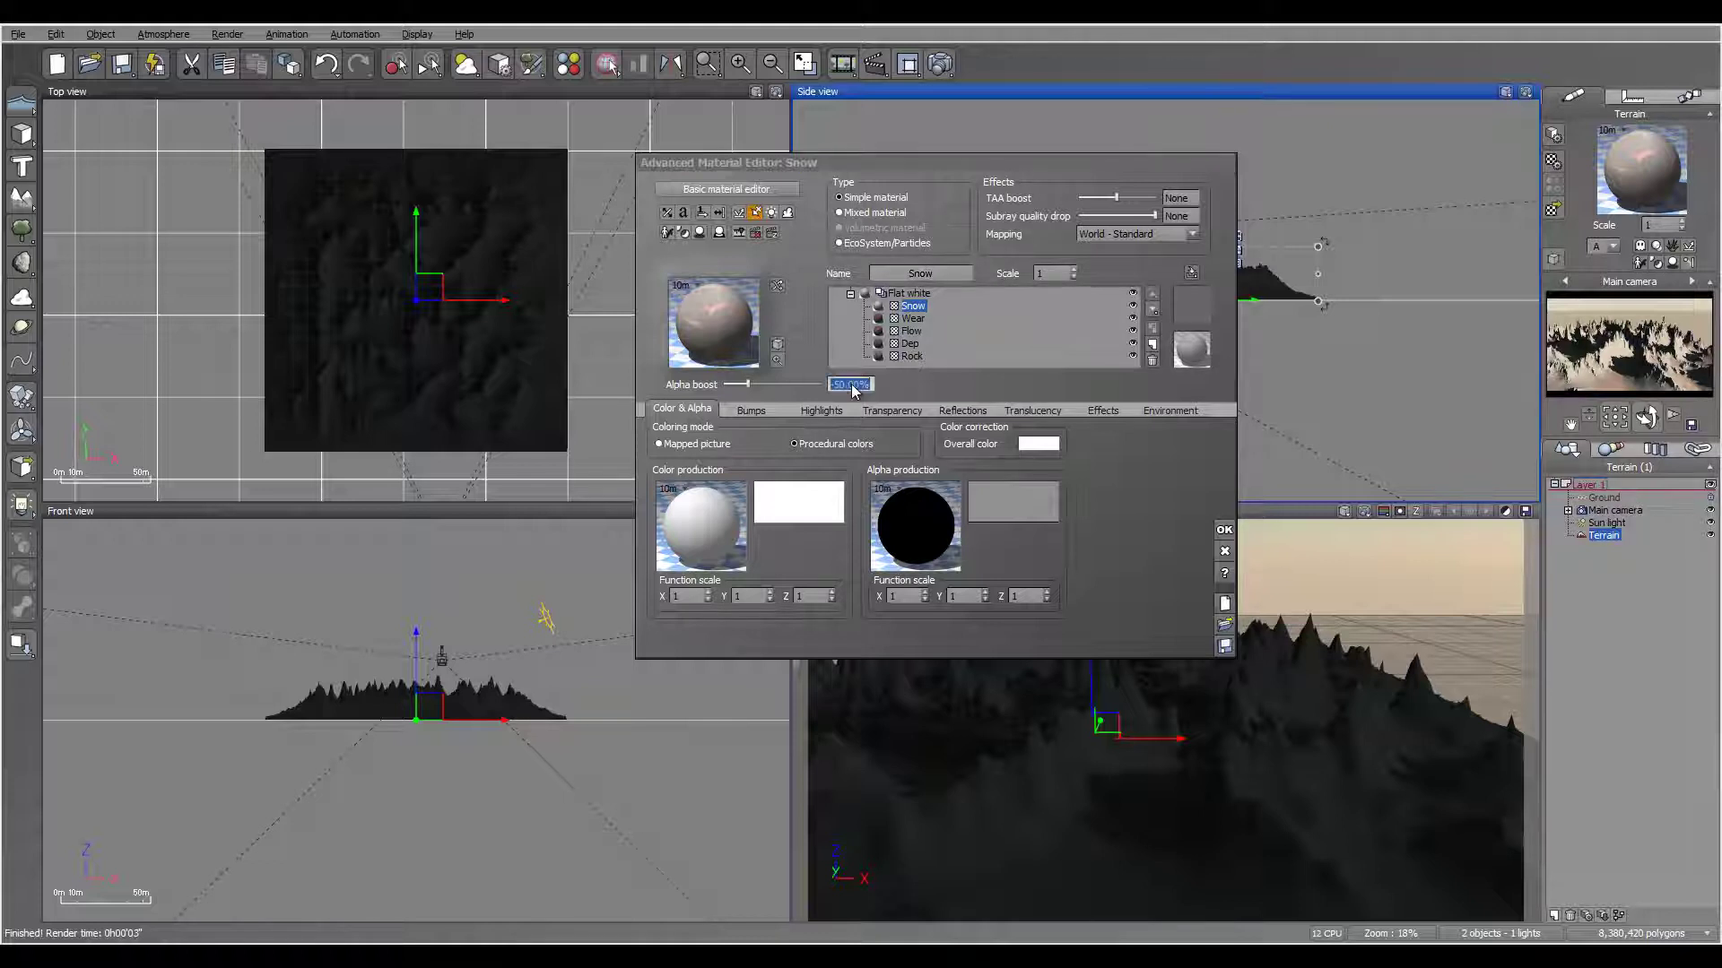
{"action": "type", "text": "0"}
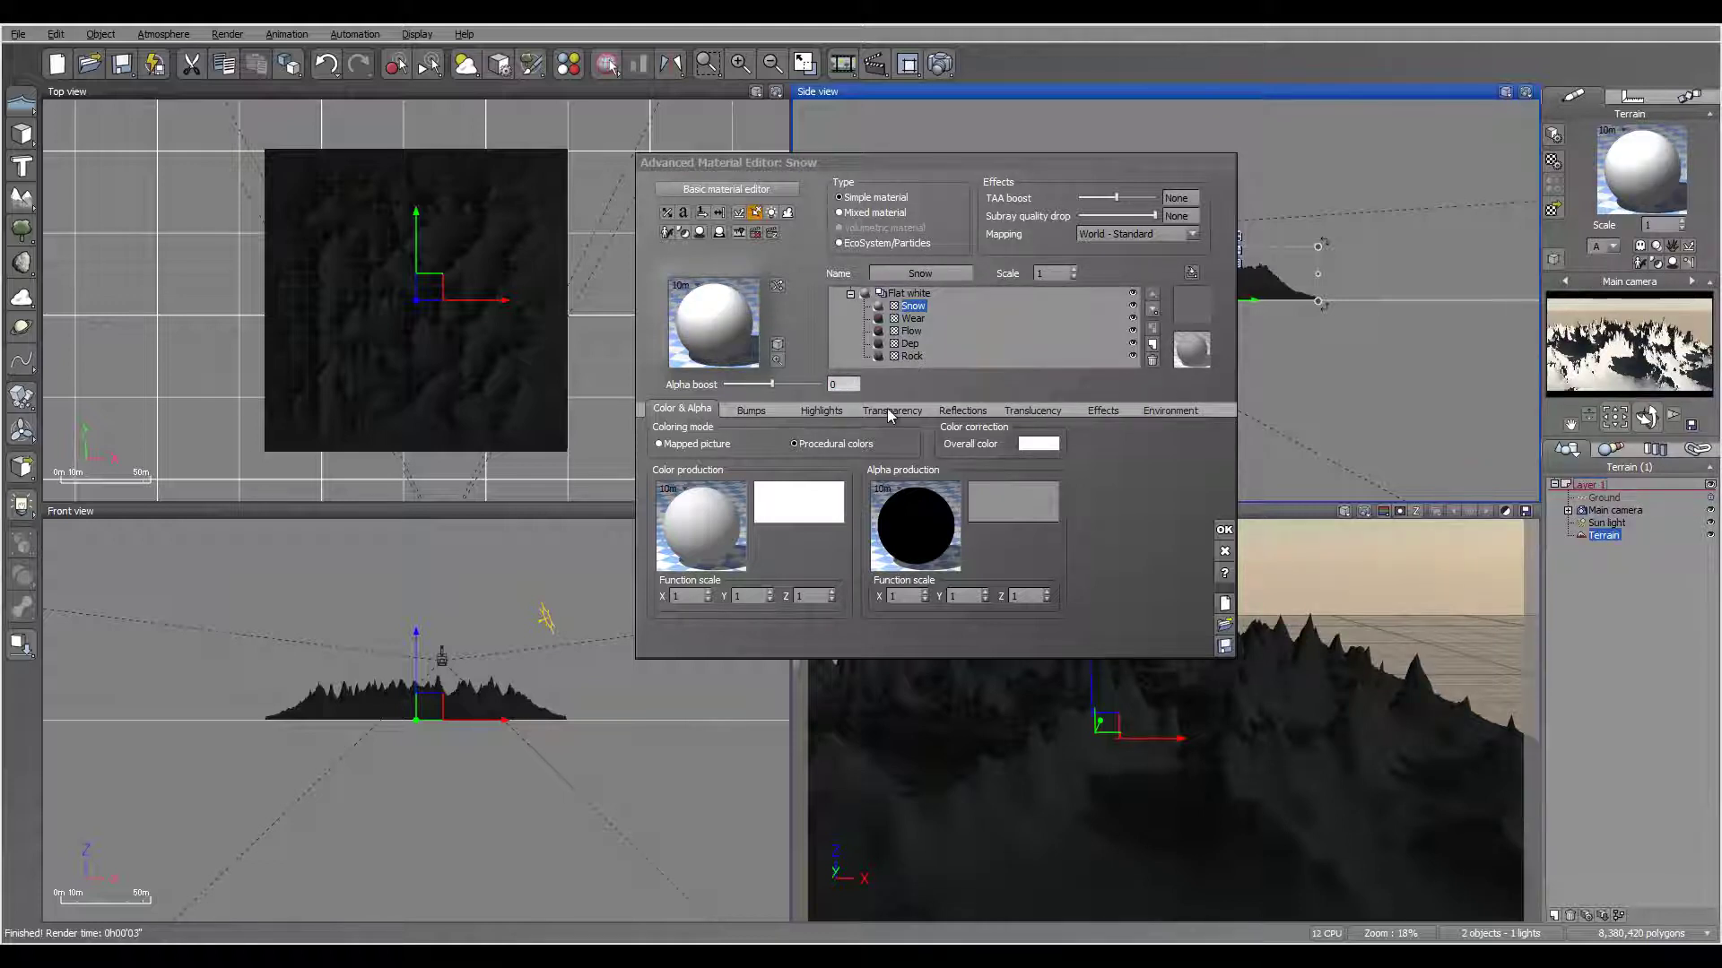
Step: Set Snow's global transparency to 100% and drive its variable transparency with a Projected Texture Map using Bilinear interpolation
{"action": "left_click", "coordinate": [890, 411]}
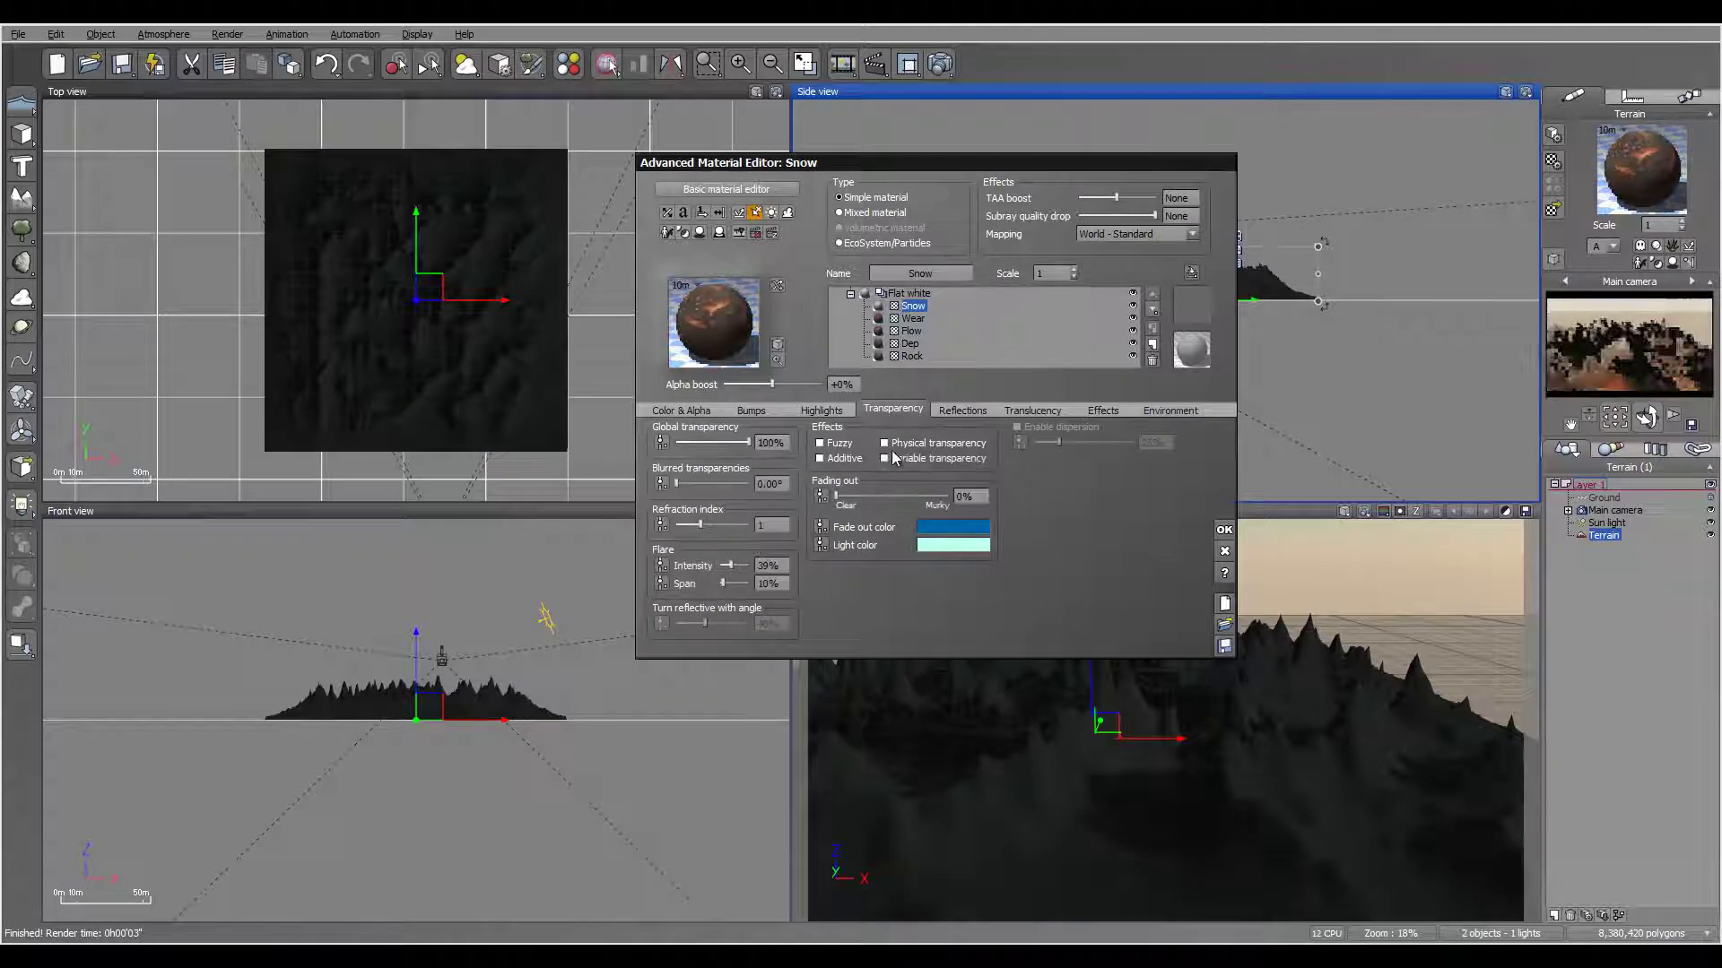
{"action": "left_click", "coordinate": [893, 454]}
{"action": "right_click", "coordinate": [1062, 538]}
{"action": "left_click", "coordinate": [1094, 550]}
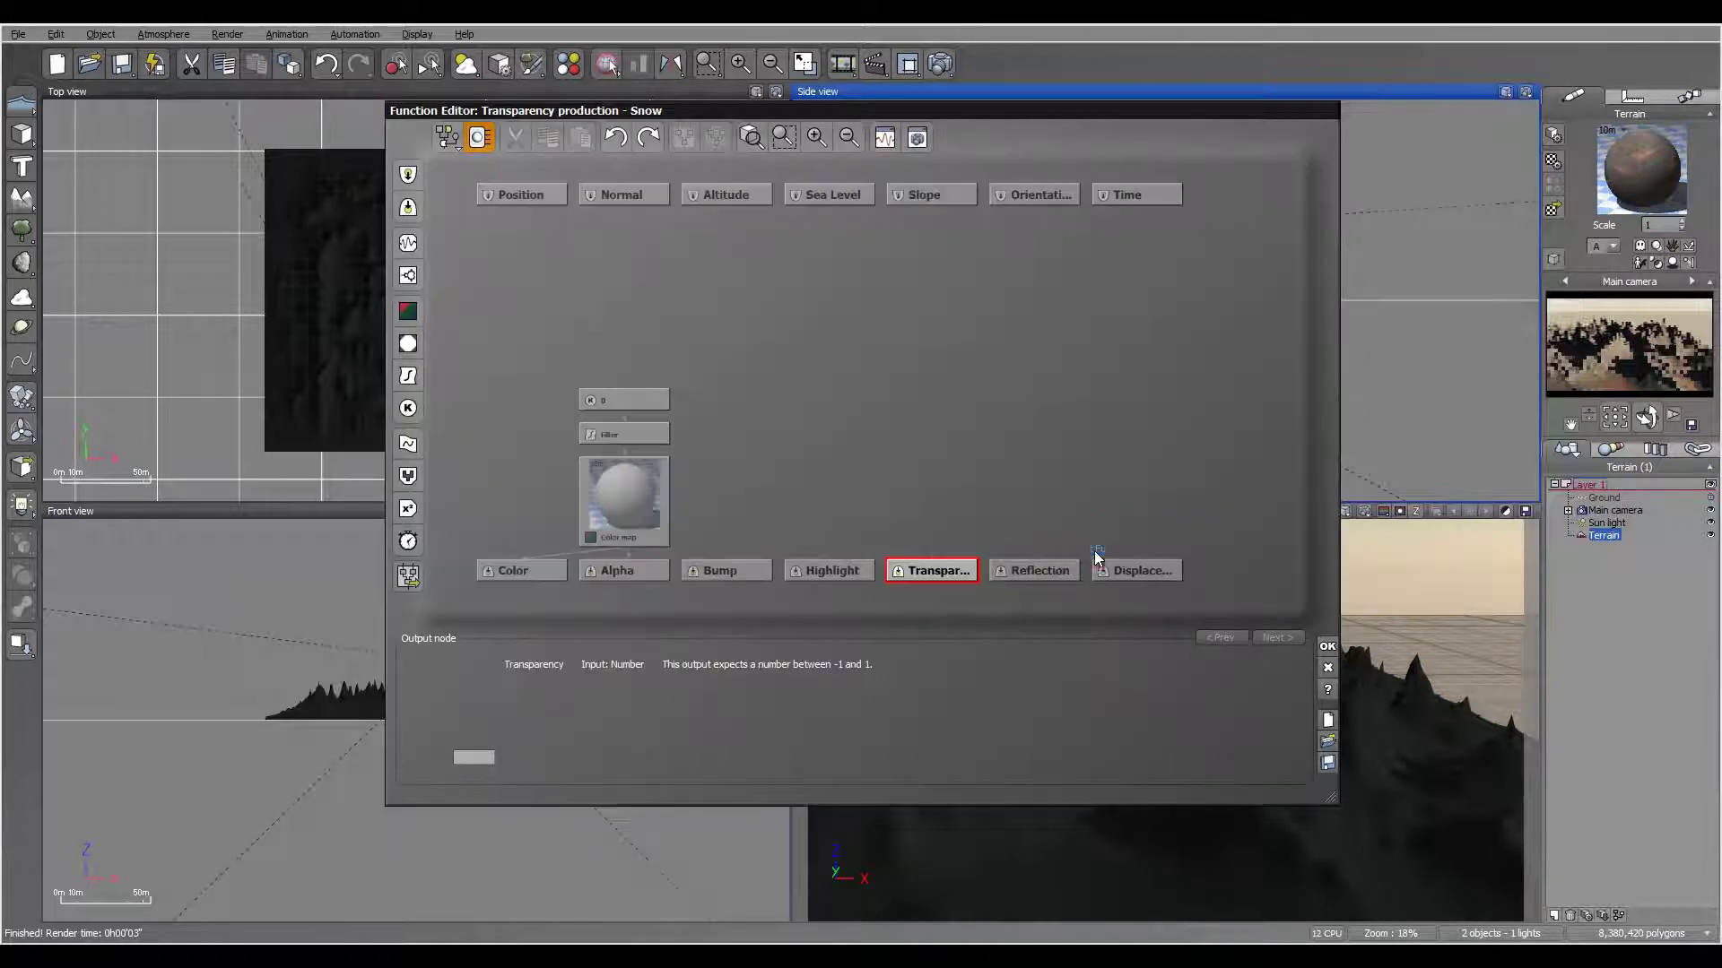
{"action": "left_click", "coordinate": [408, 344]}
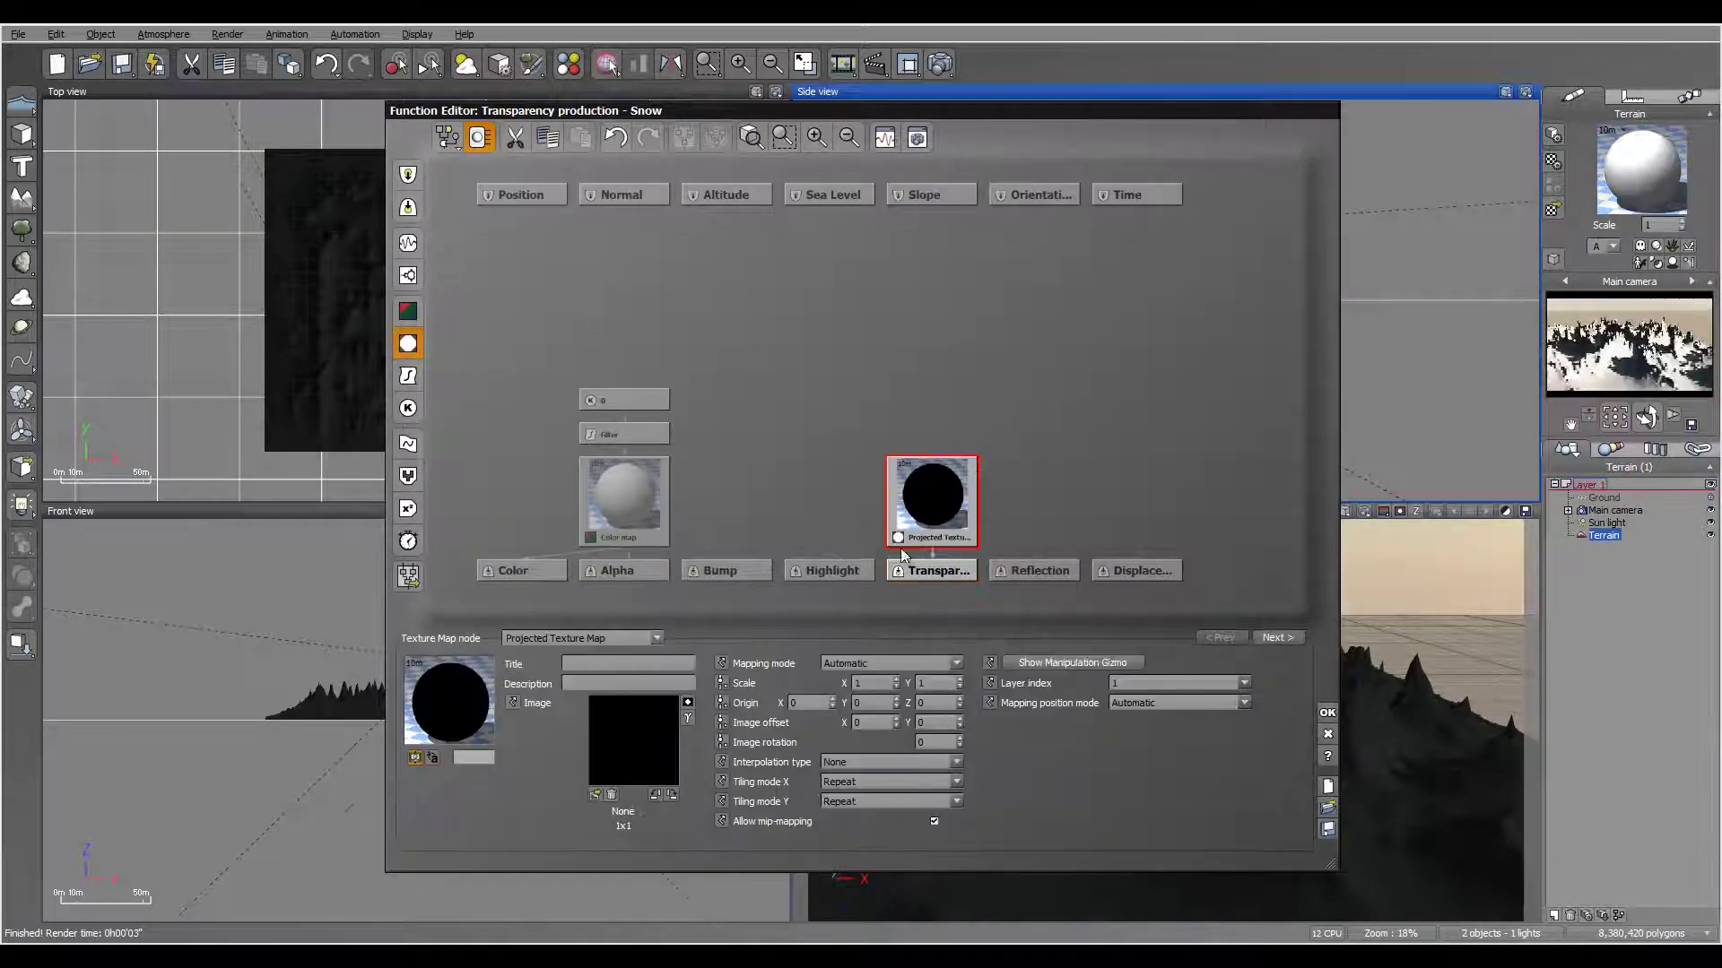
{"action": "left_click", "coordinate": [862, 764]}
{"action": "left_click", "coordinate": [864, 788]}
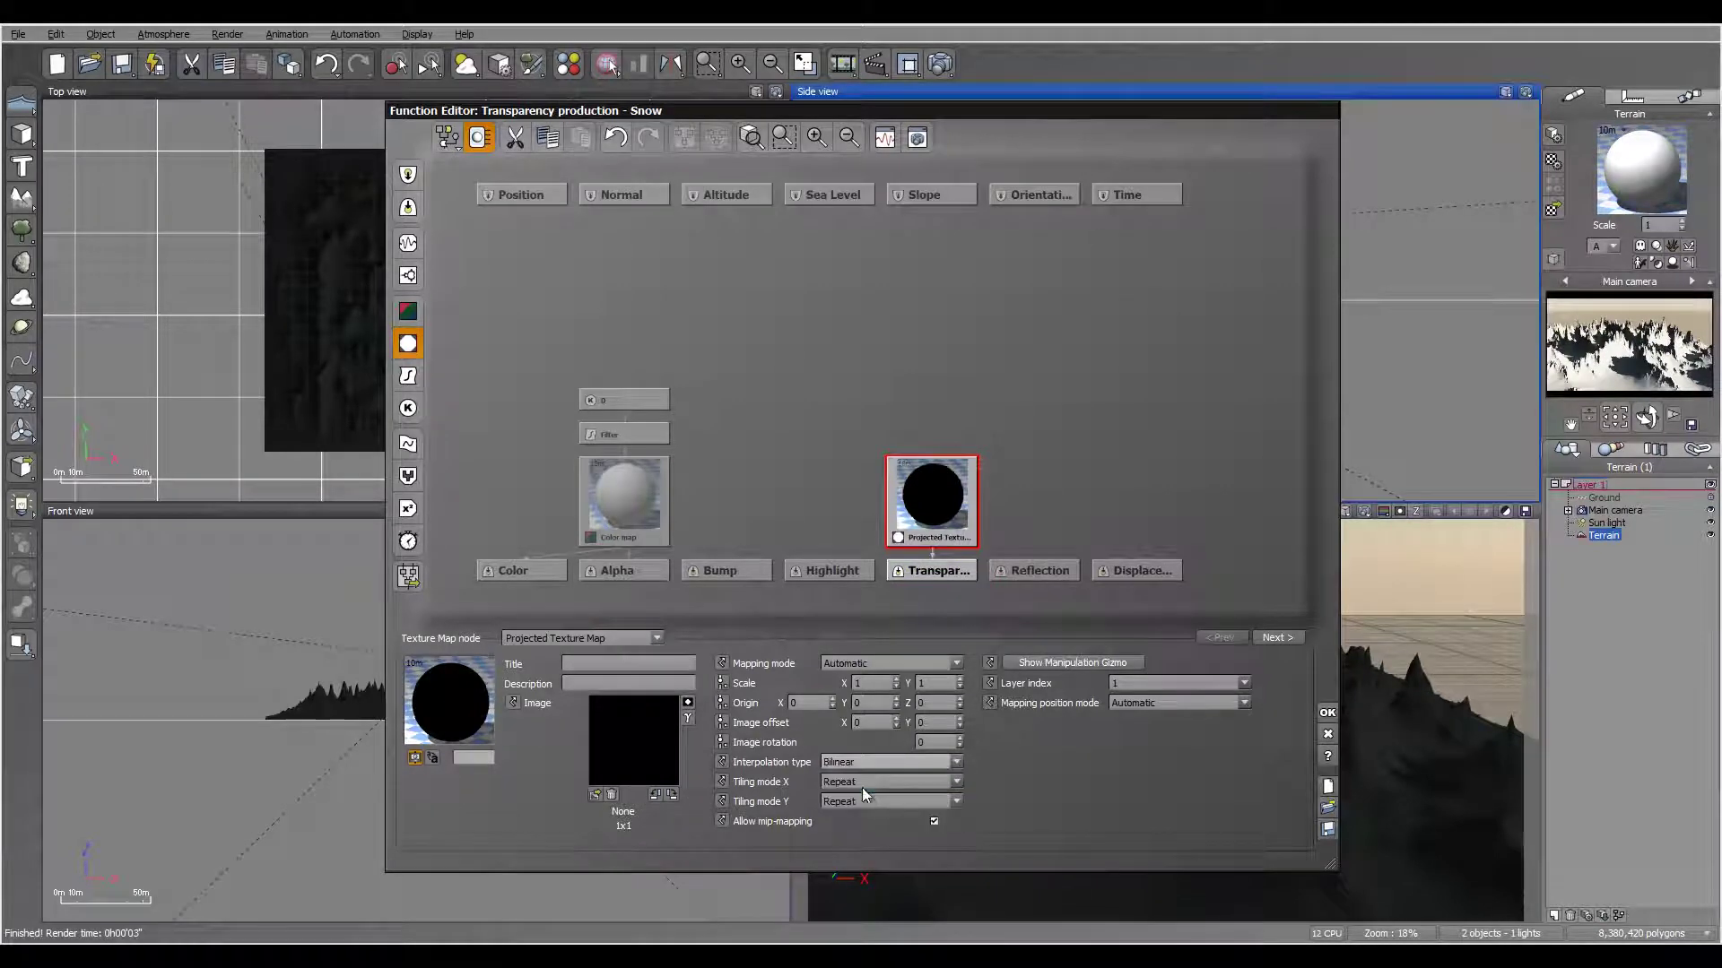
Step: Load SnowMap.bmp as the image of Snow's Projected Texture Map and accept the transparency function
{"action": "left_click", "coordinate": [595, 795]}
{"action": "left_click", "coordinate": [949, 747]}
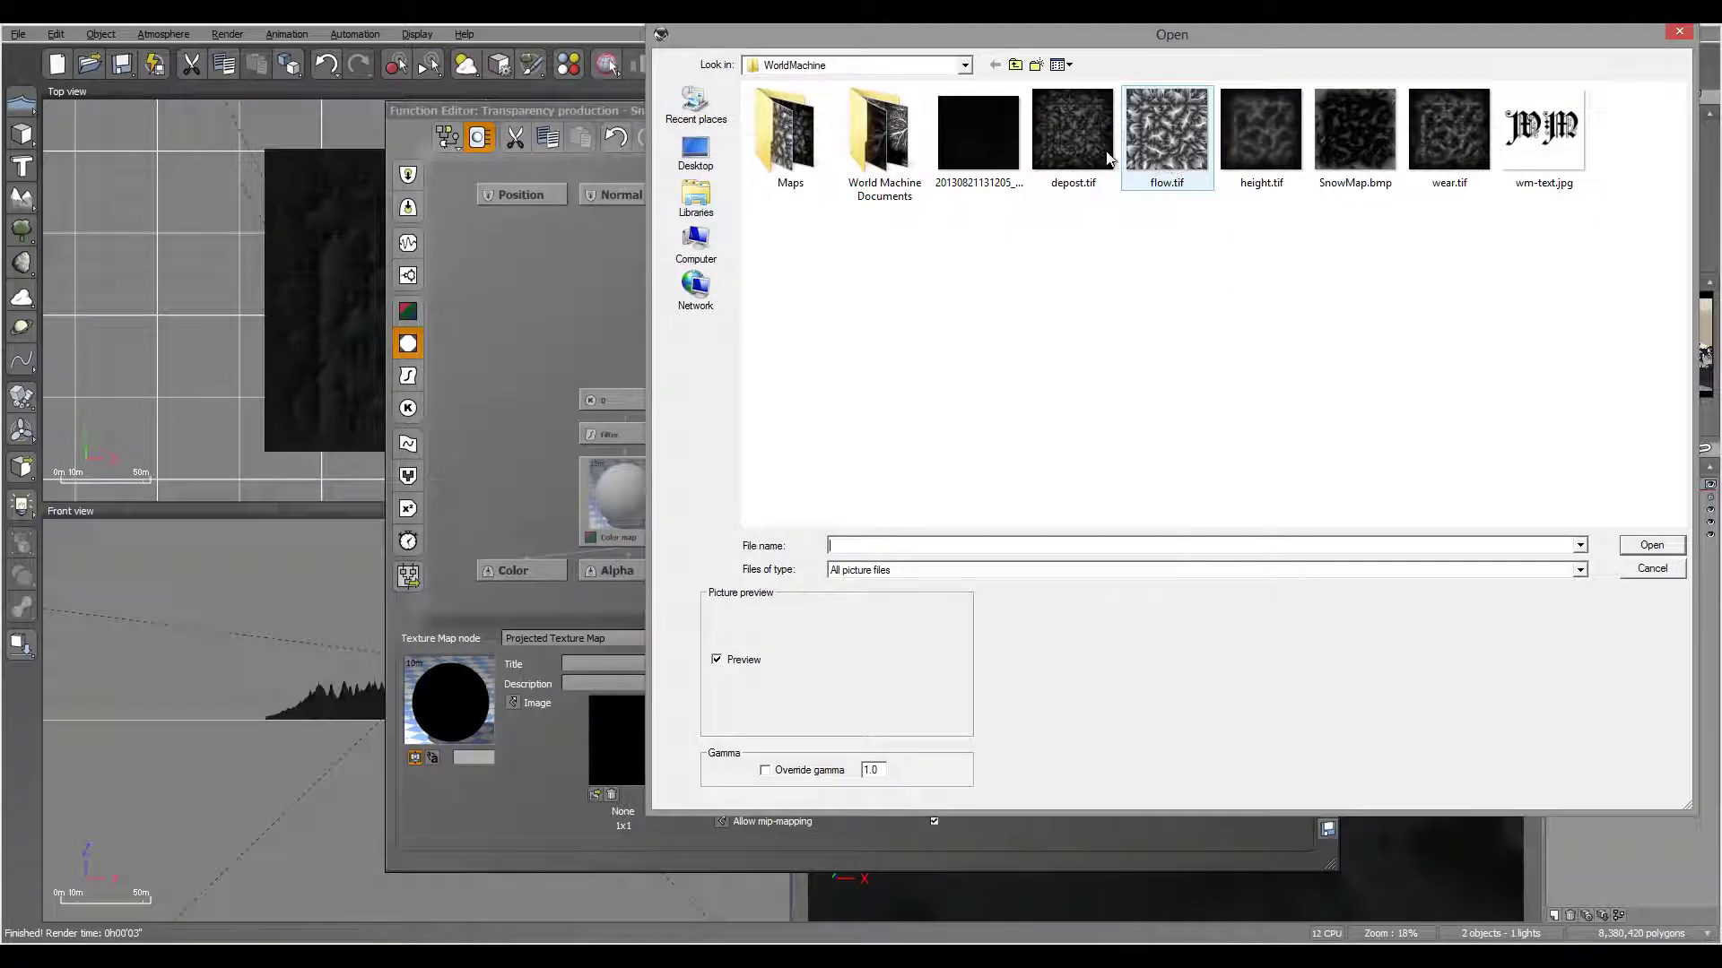
{"action": "left_click", "coordinate": [1355, 130]}
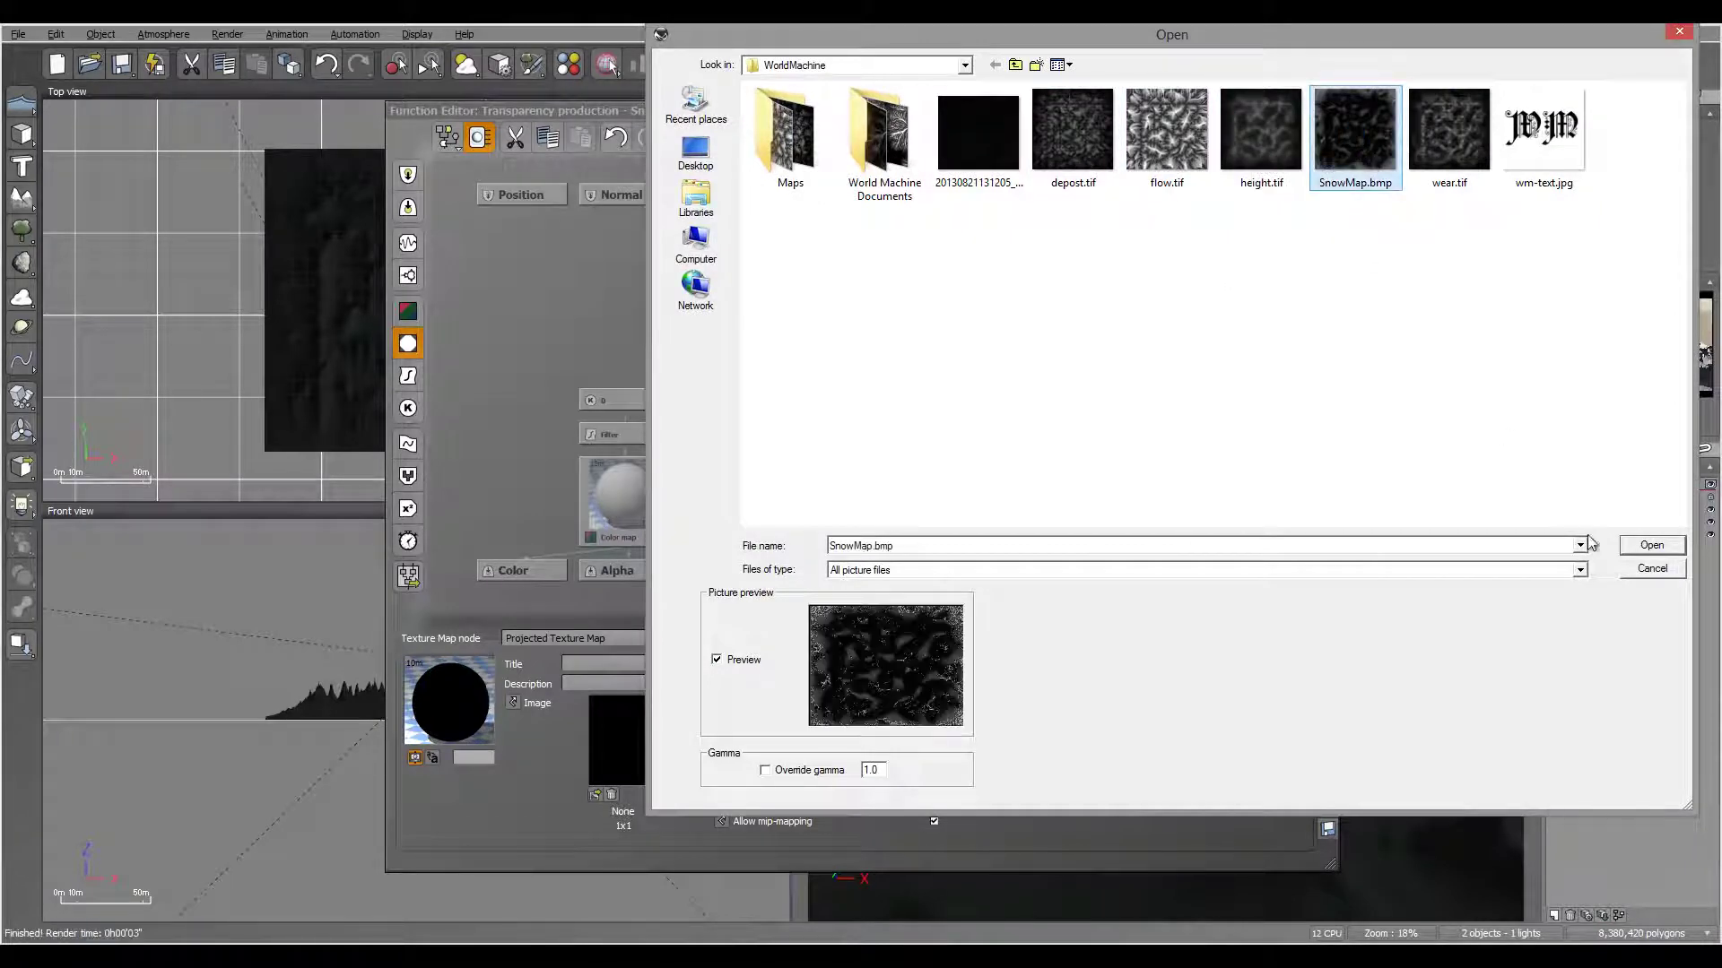
{"action": "left_click", "coordinate": [1652, 545]}
{"action": "left_click_drag", "start_coordinate": [940, 490], "coordinate": [871, 387]}
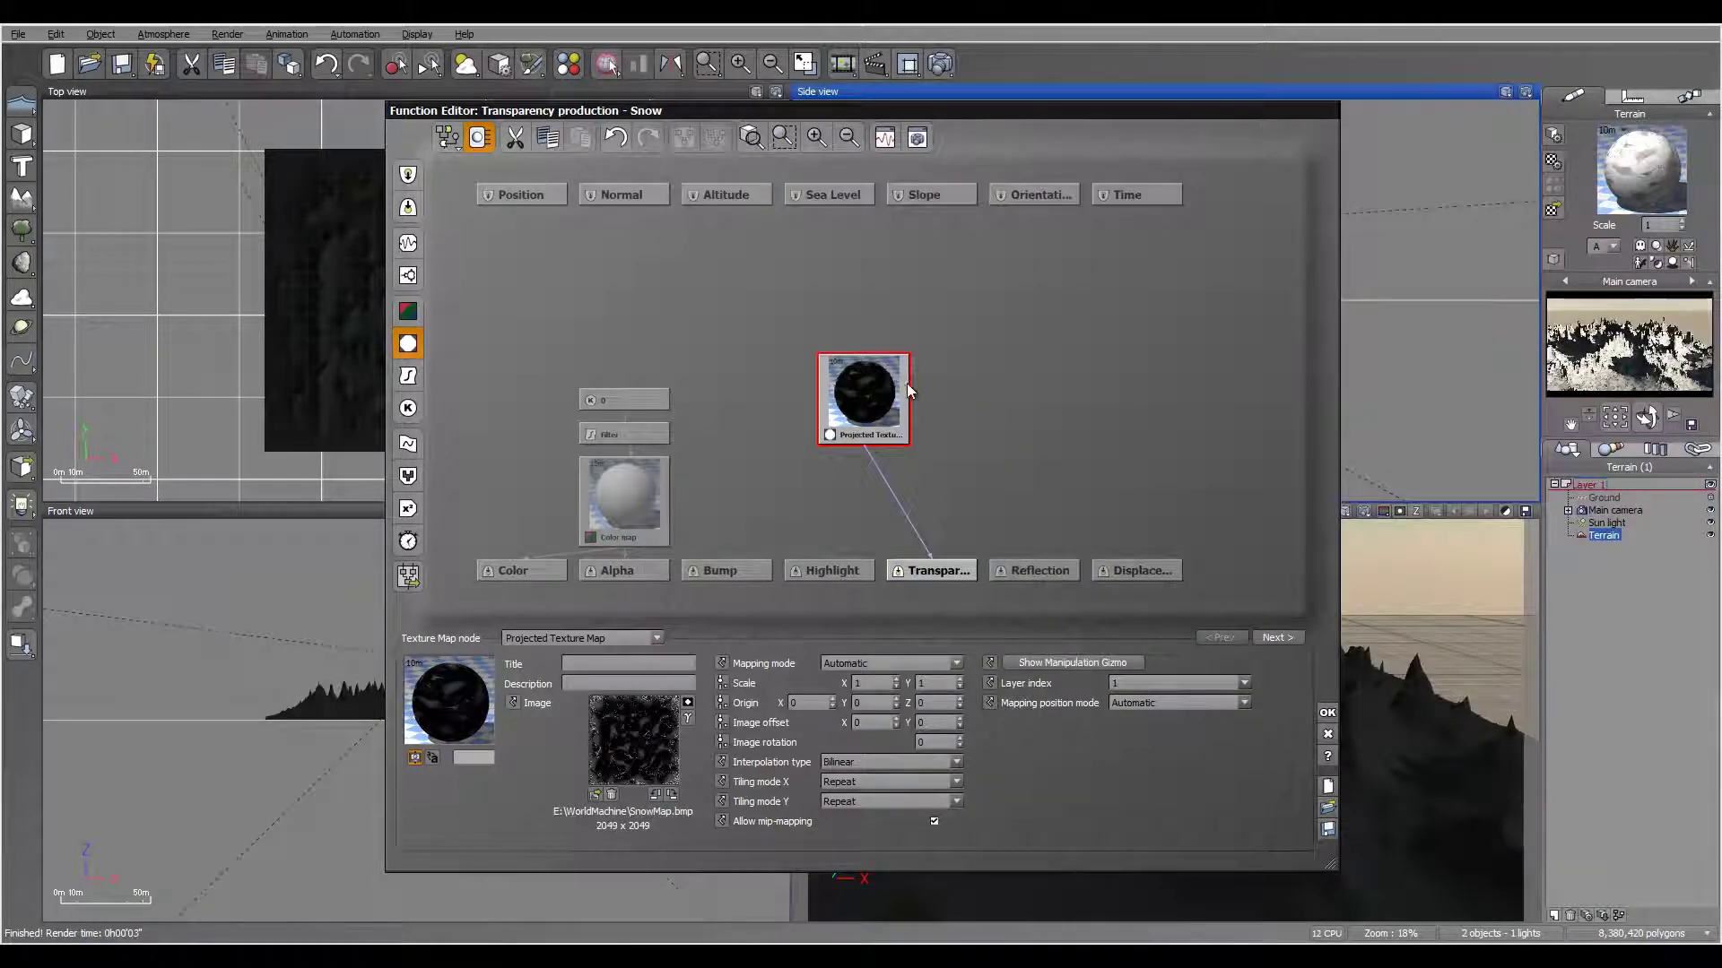
{"action": "left_click", "coordinate": [1327, 713]}
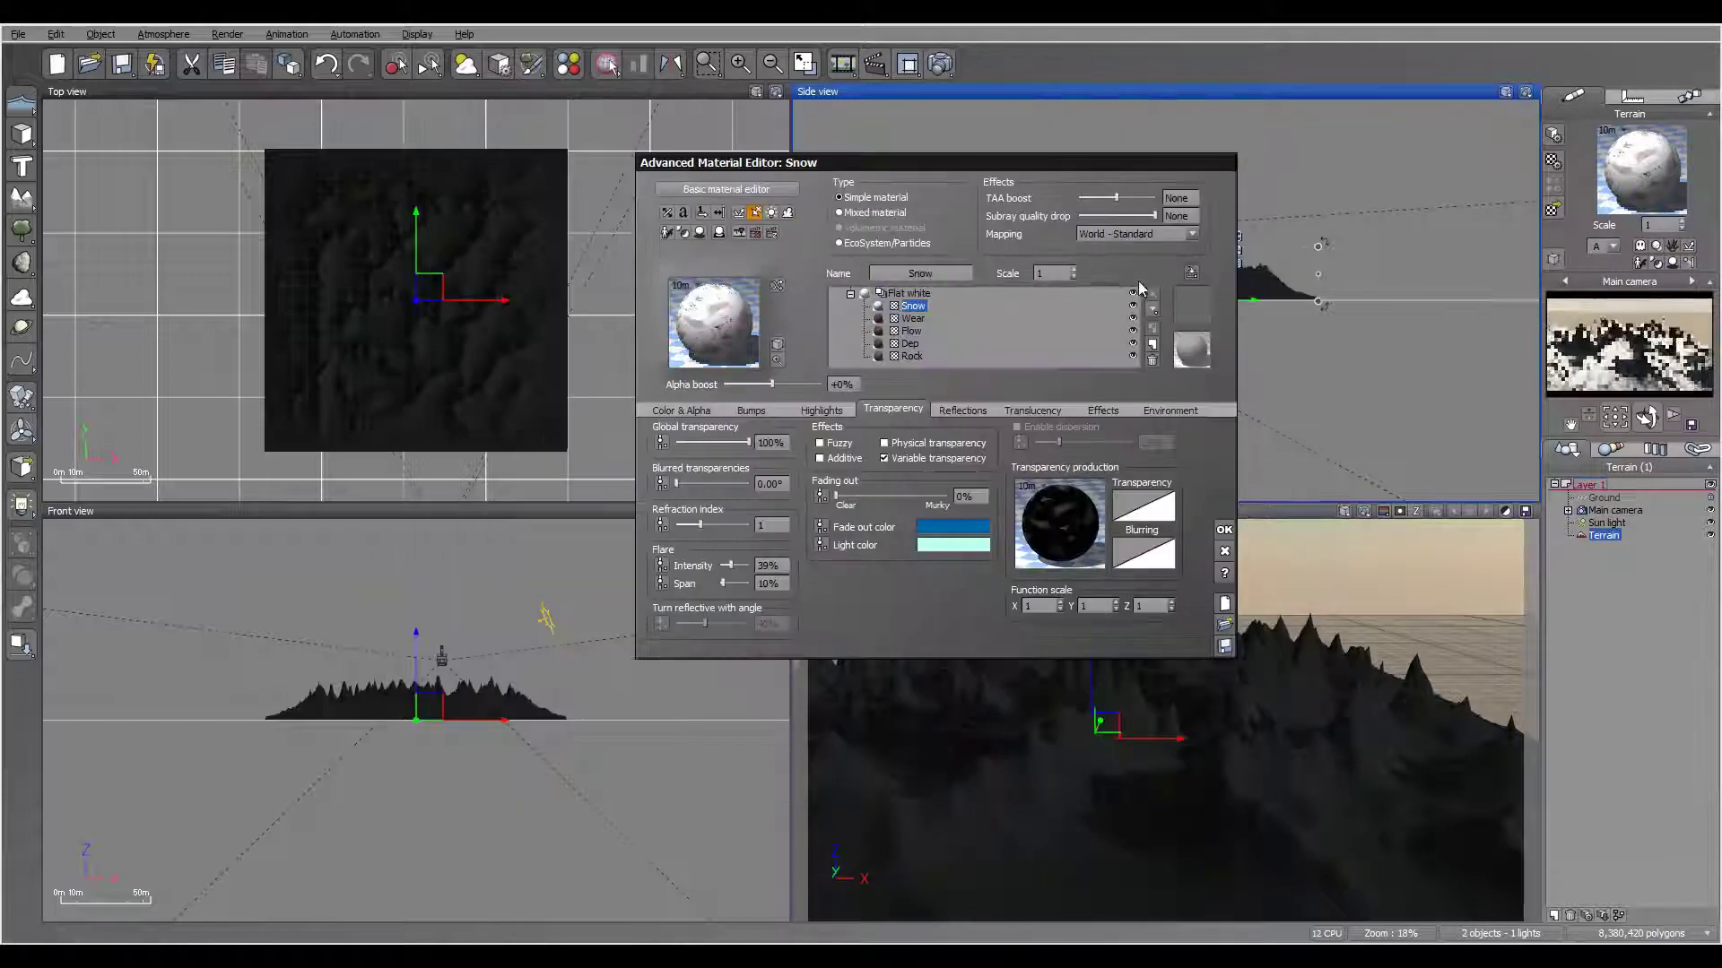
Step: Set the Snow layer's mapping to Object - Parametric and invert the SnowMap image in its transparency function
{"action": "left_click", "coordinate": [1151, 235]}
{"action": "left_click", "coordinate": [1152, 338]}
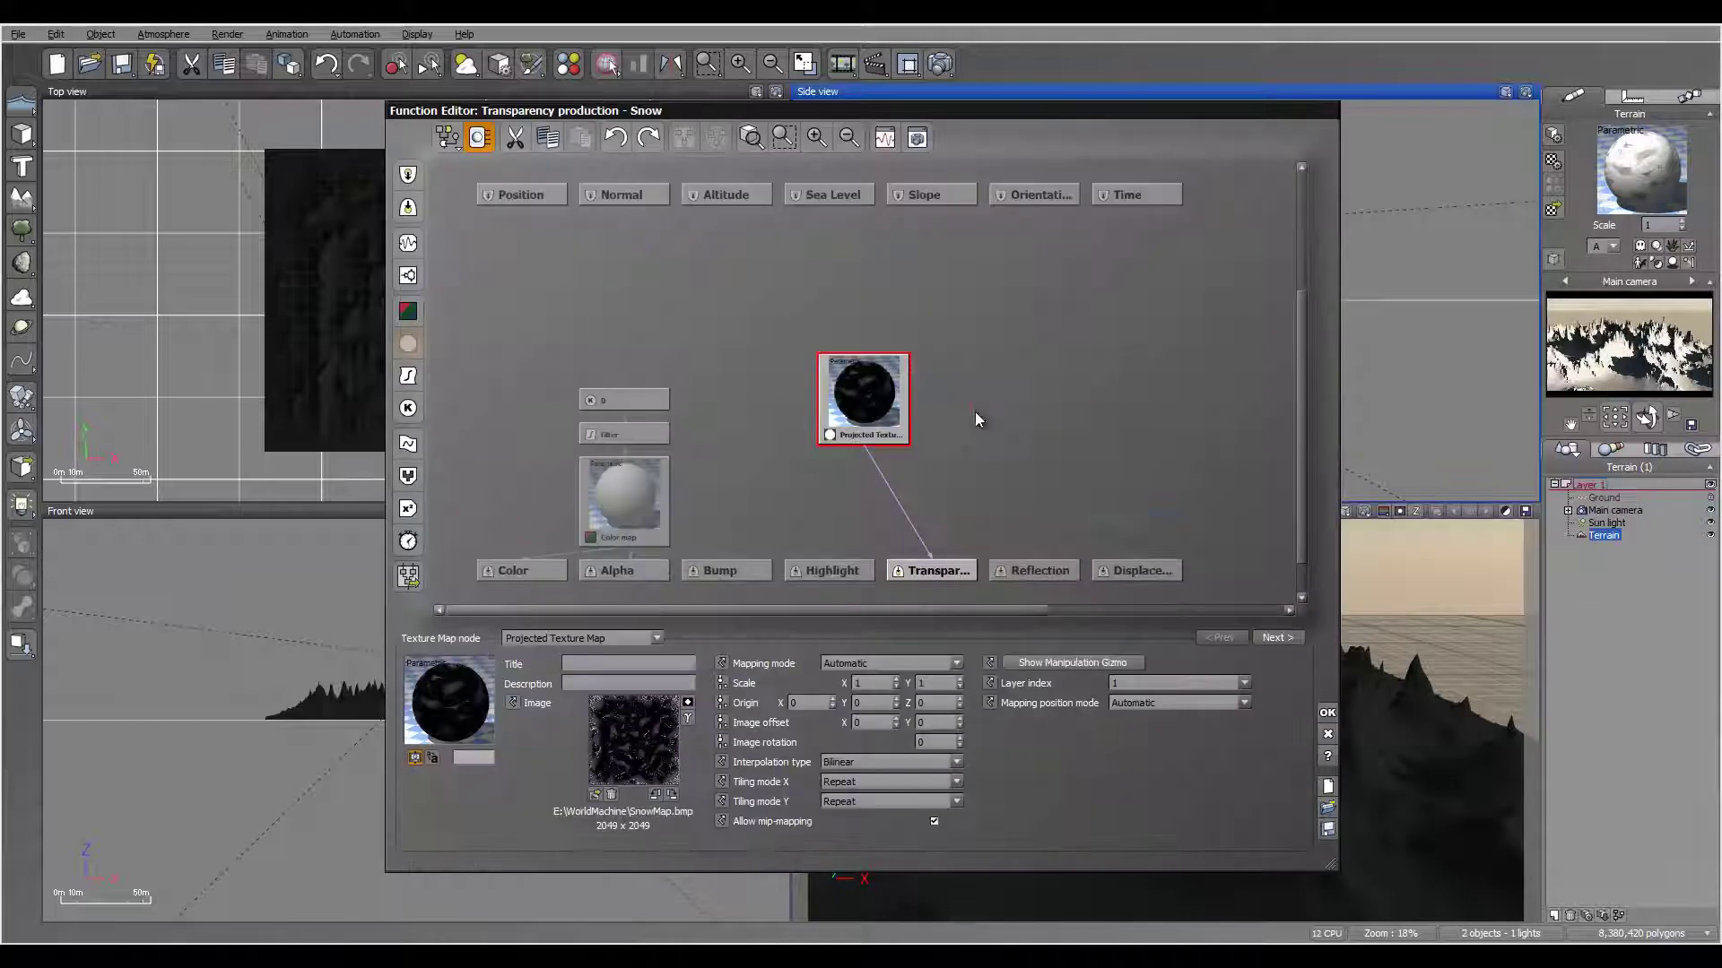
{"action": "left_click", "coordinate": [1090, 511]}
{"action": "left_click_drag", "start_coordinate": [873, 407], "coordinate": [869, 362]}
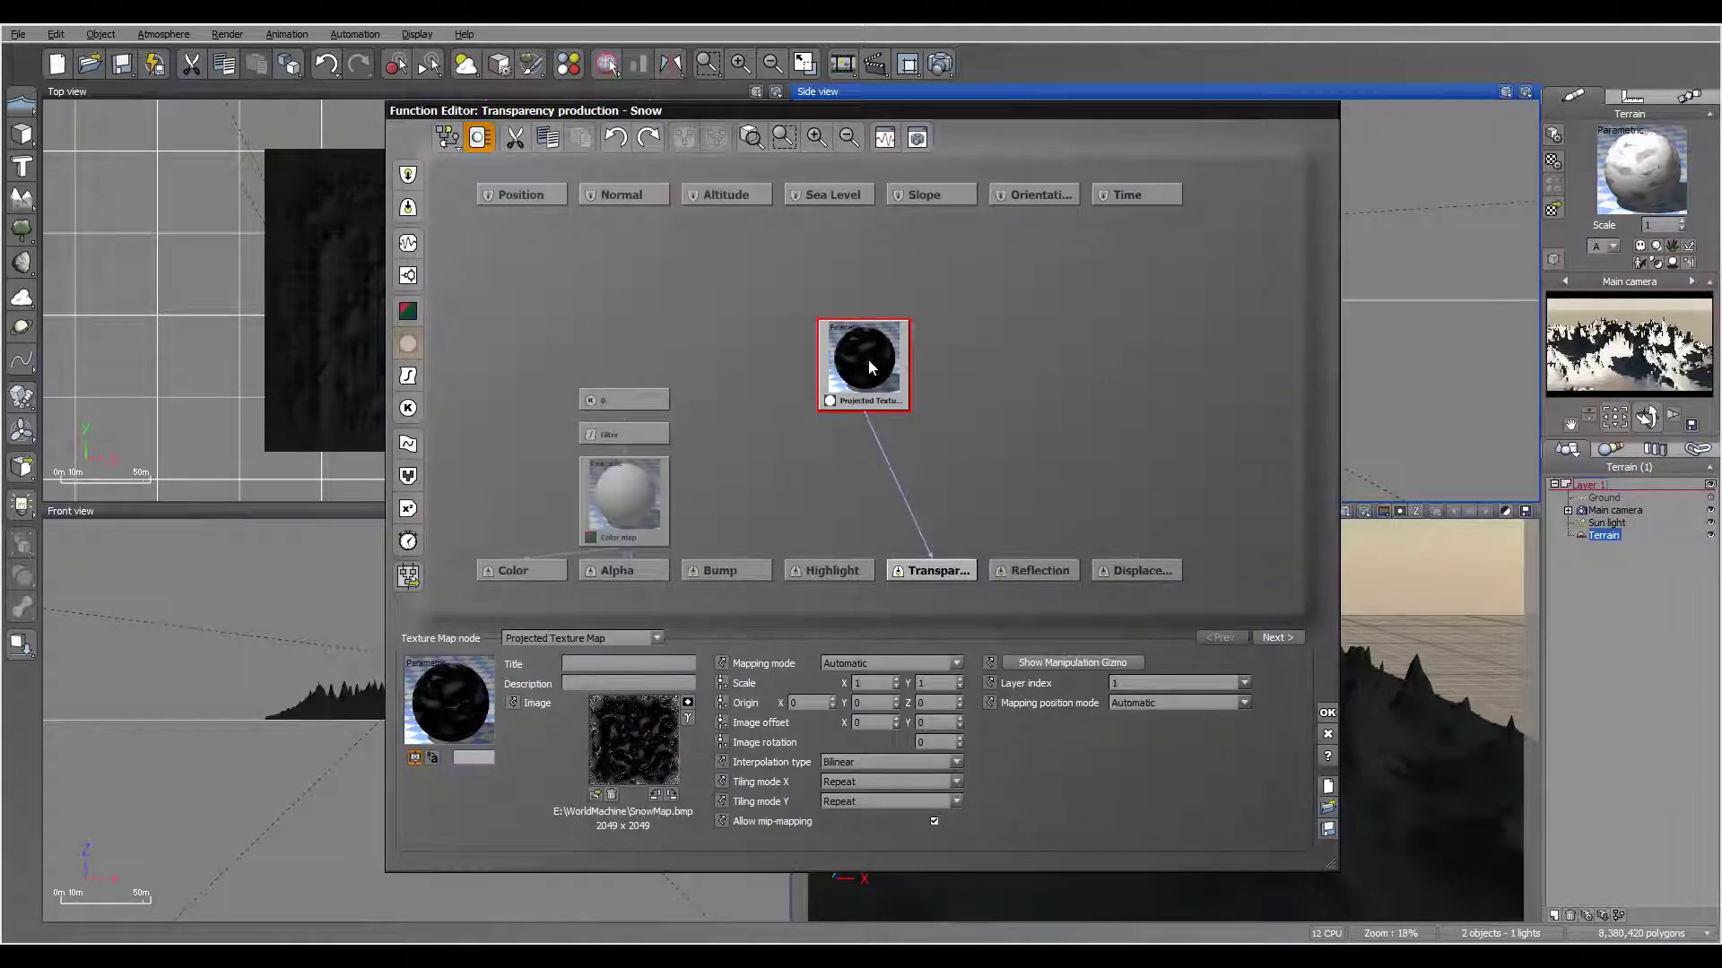
{"action": "left_click", "coordinate": [687, 703]}
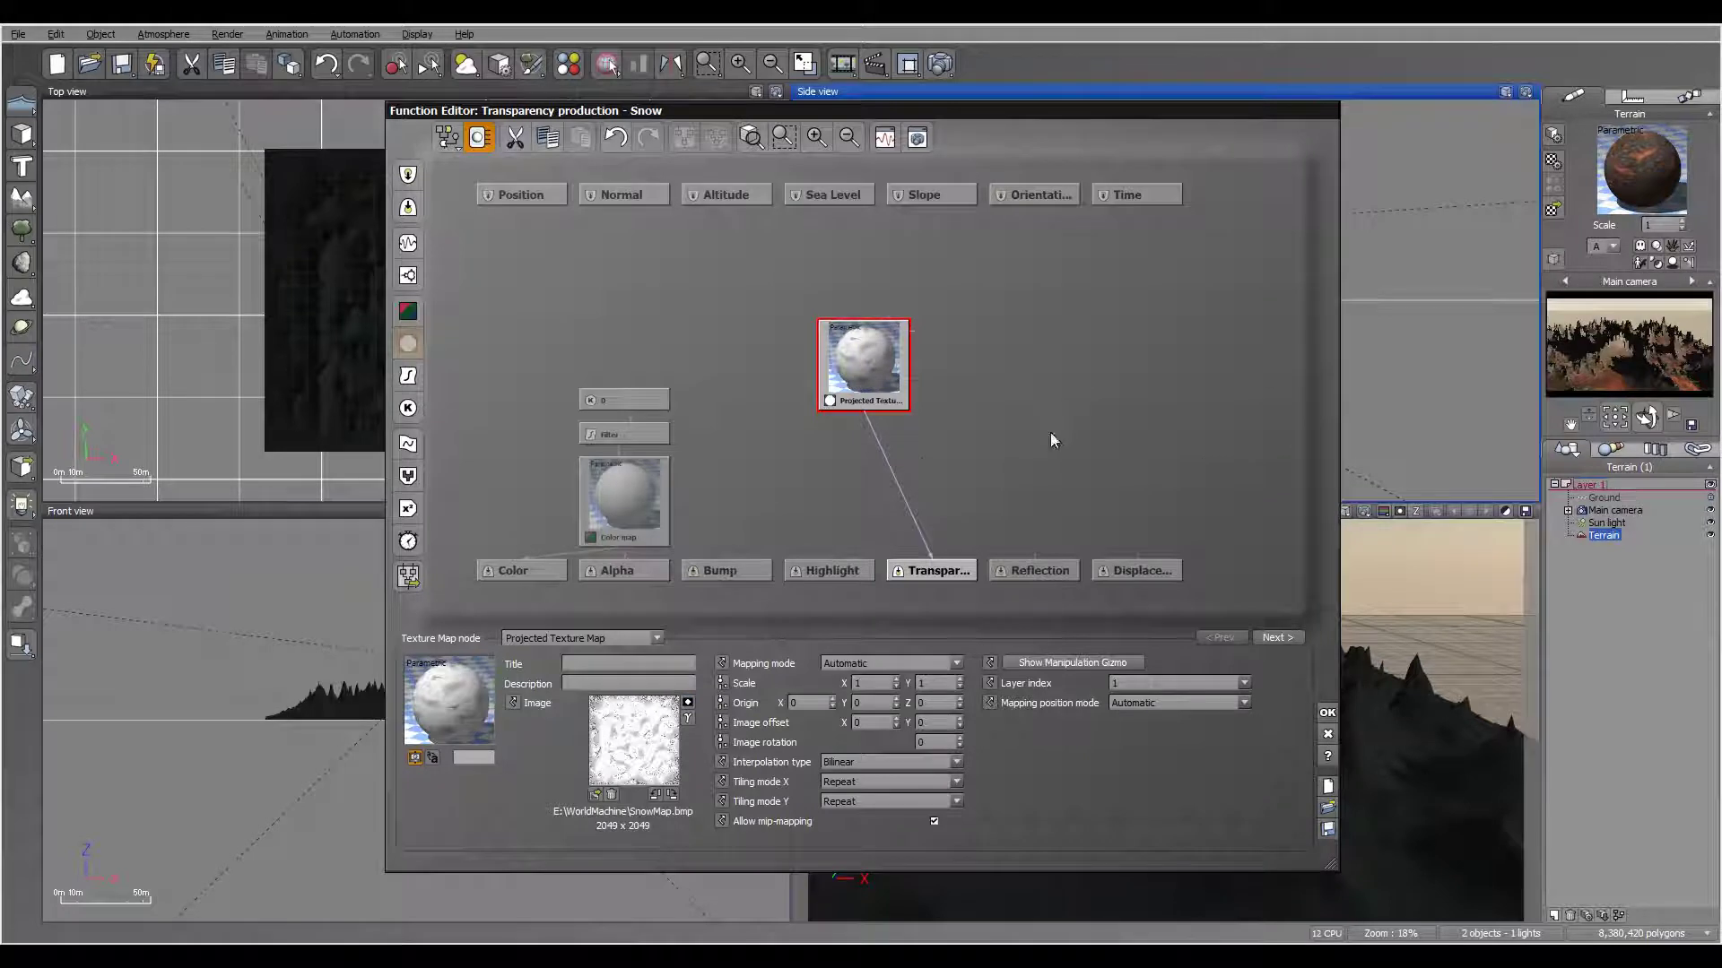
Step: Insert a Filter node between the texture map and Transparency, and bend its curve down with a keypoint at about X 0.52, Y -0.48
{"action": "left_click", "coordinate": [902, 492]}
{"action": "left_click", "coordinate": [408, 376]}
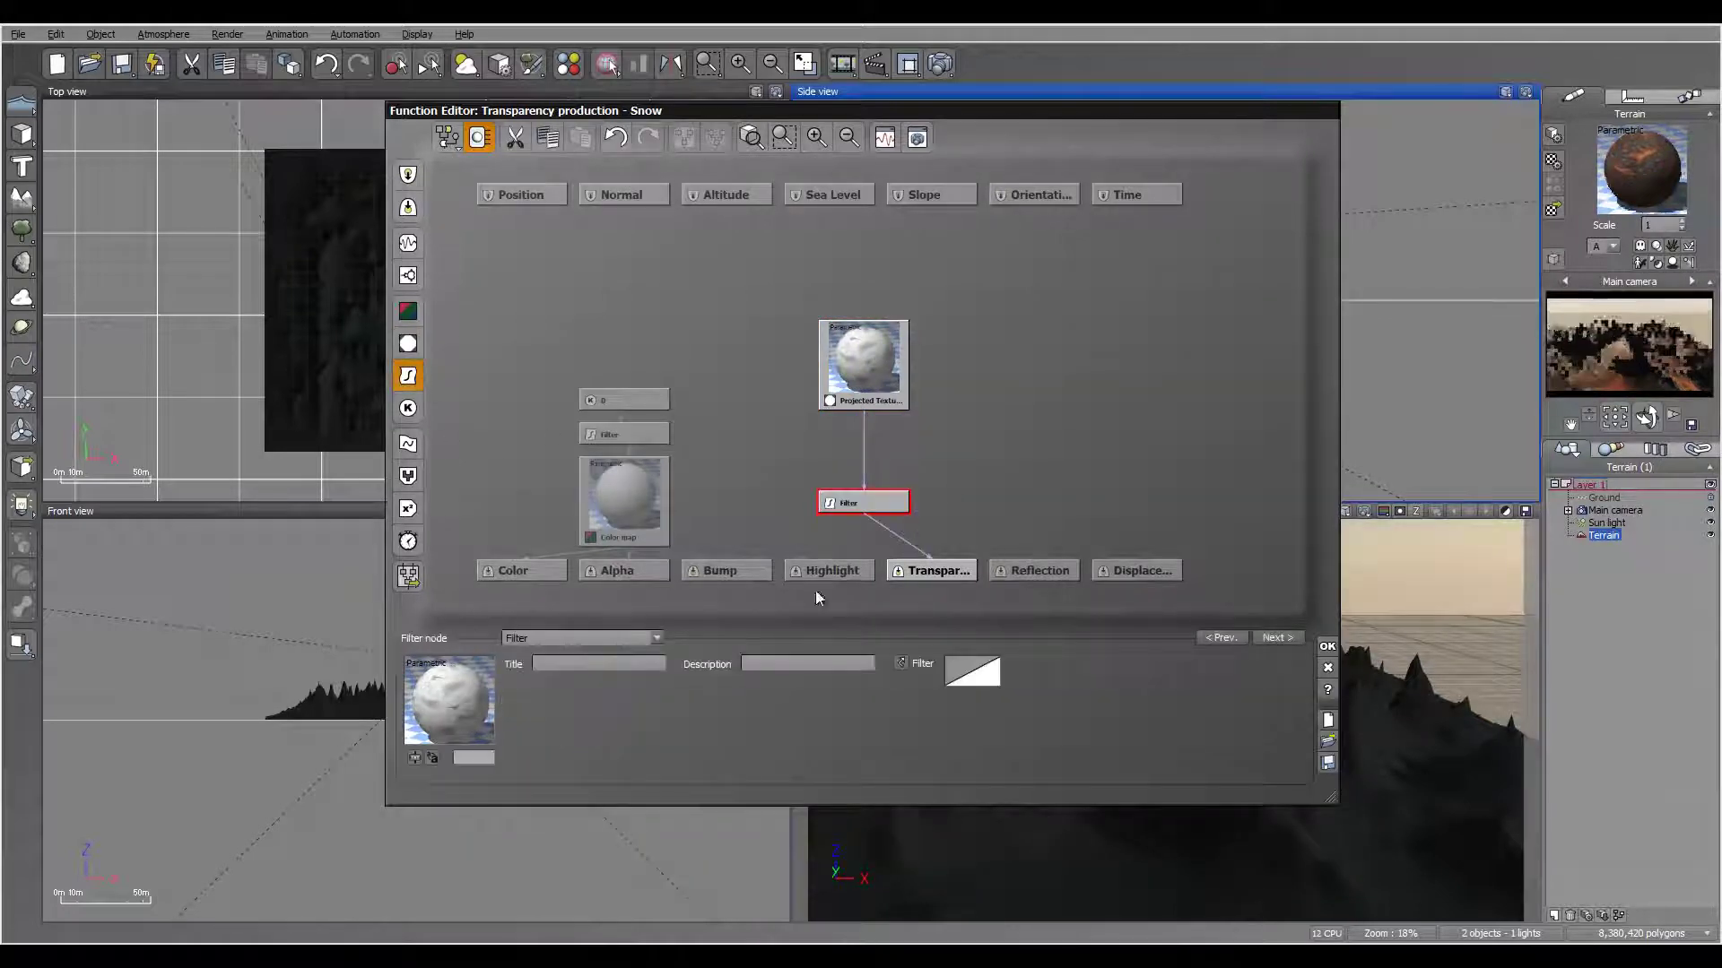
{"action": "right_click", "coordinate": [972, 673]}
{"action": "left_click", "coordinate": [1006, 684]}
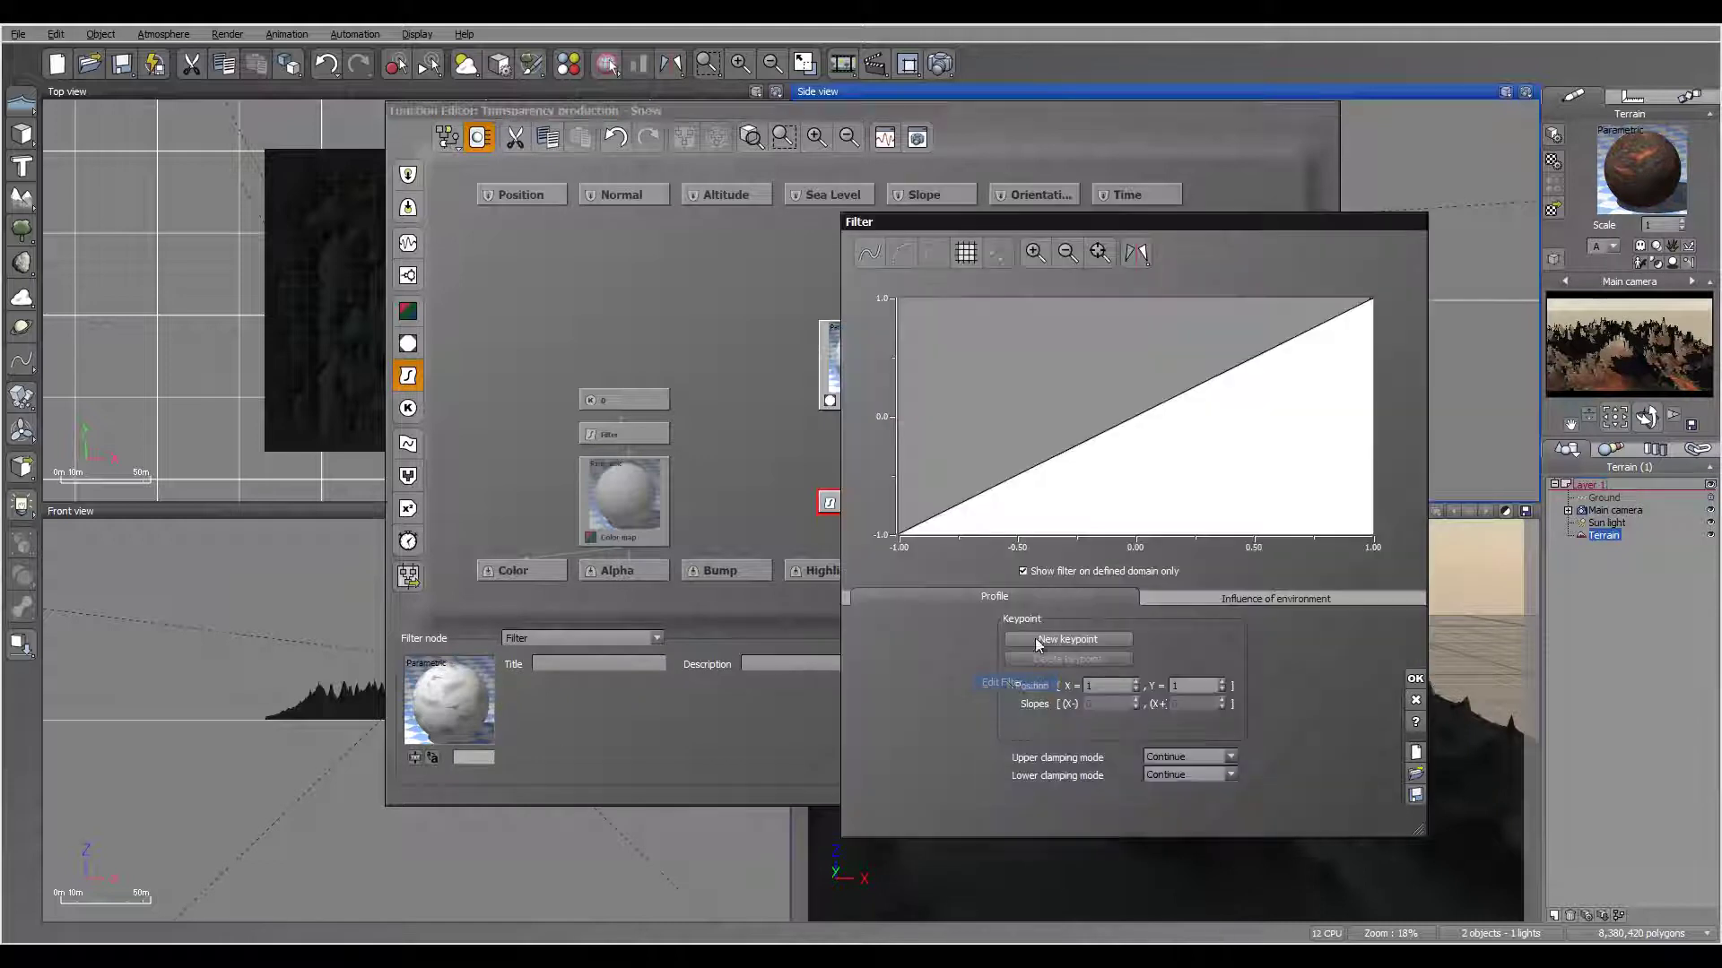
{"action": "left_click_drag", "start_coordinate": [1102, 435], "coordinate": [1266, 475]}
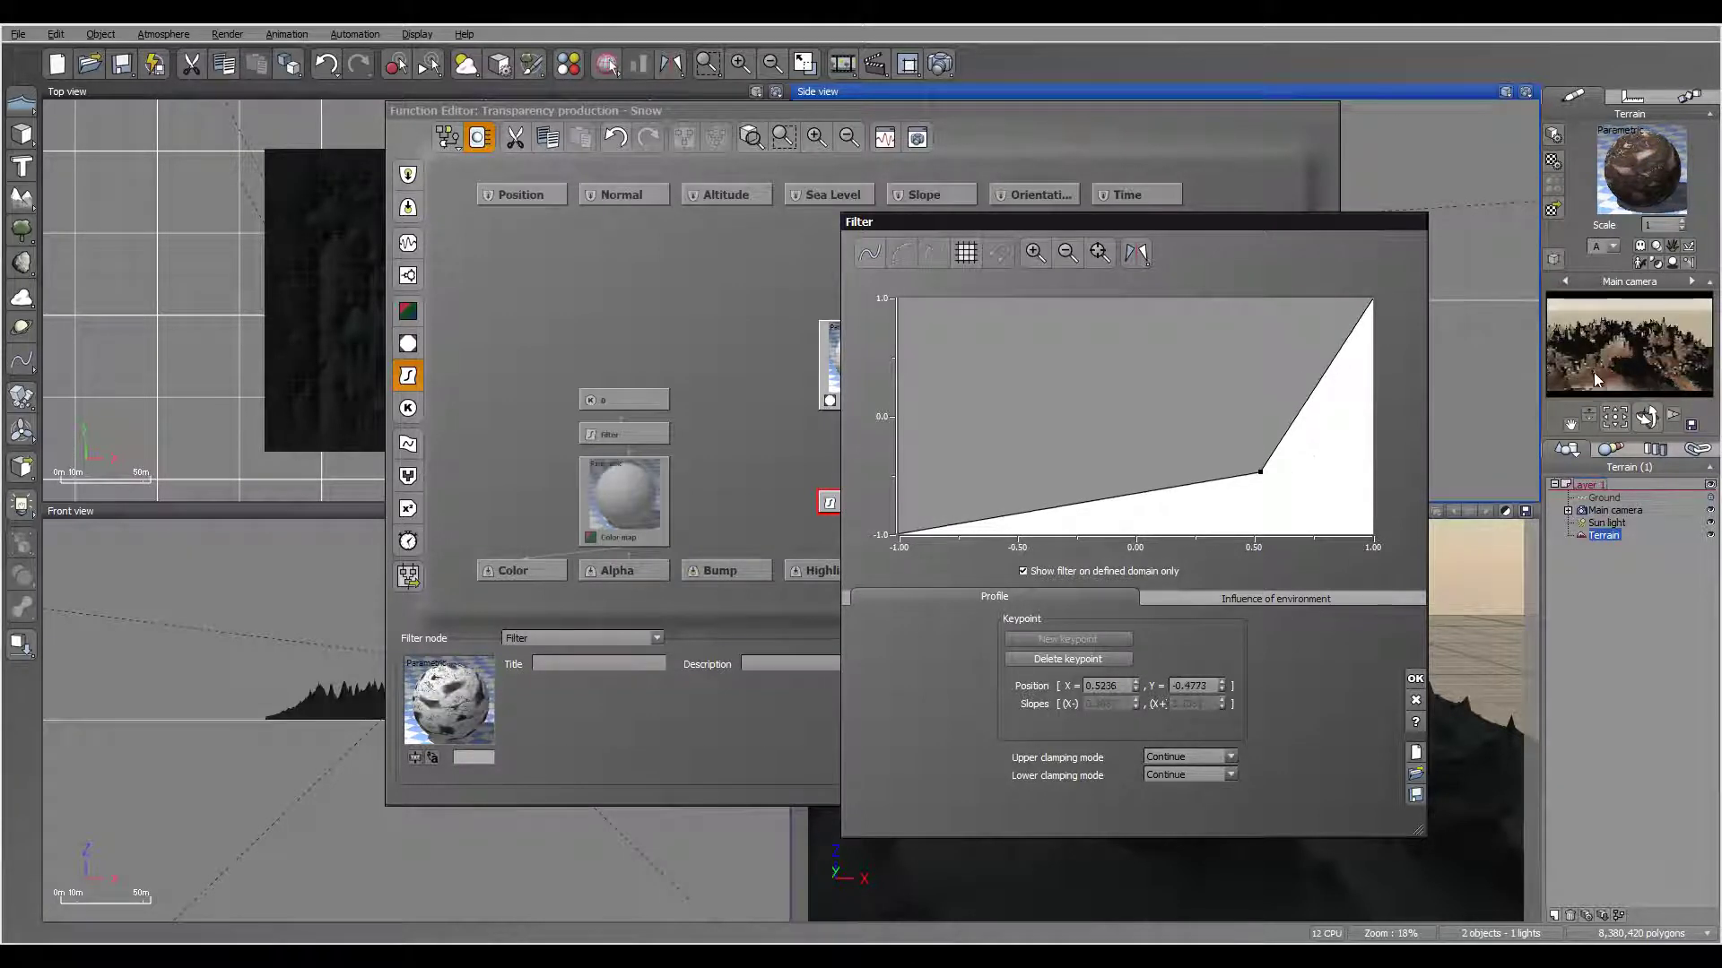
{"action": "left_click_drag", "start_coordinate": [1242, 213], "coordinate": [1207, 171]}
{"action": "left_click", "coordinate": [1381, 629]}
Step: Remove the SnowMap image's inversion and make the filter curve rise steeply, with a lower keypoint at about X -0.86, Y 0.10
{"action": "left_click", "coordinate": [863, 359]}
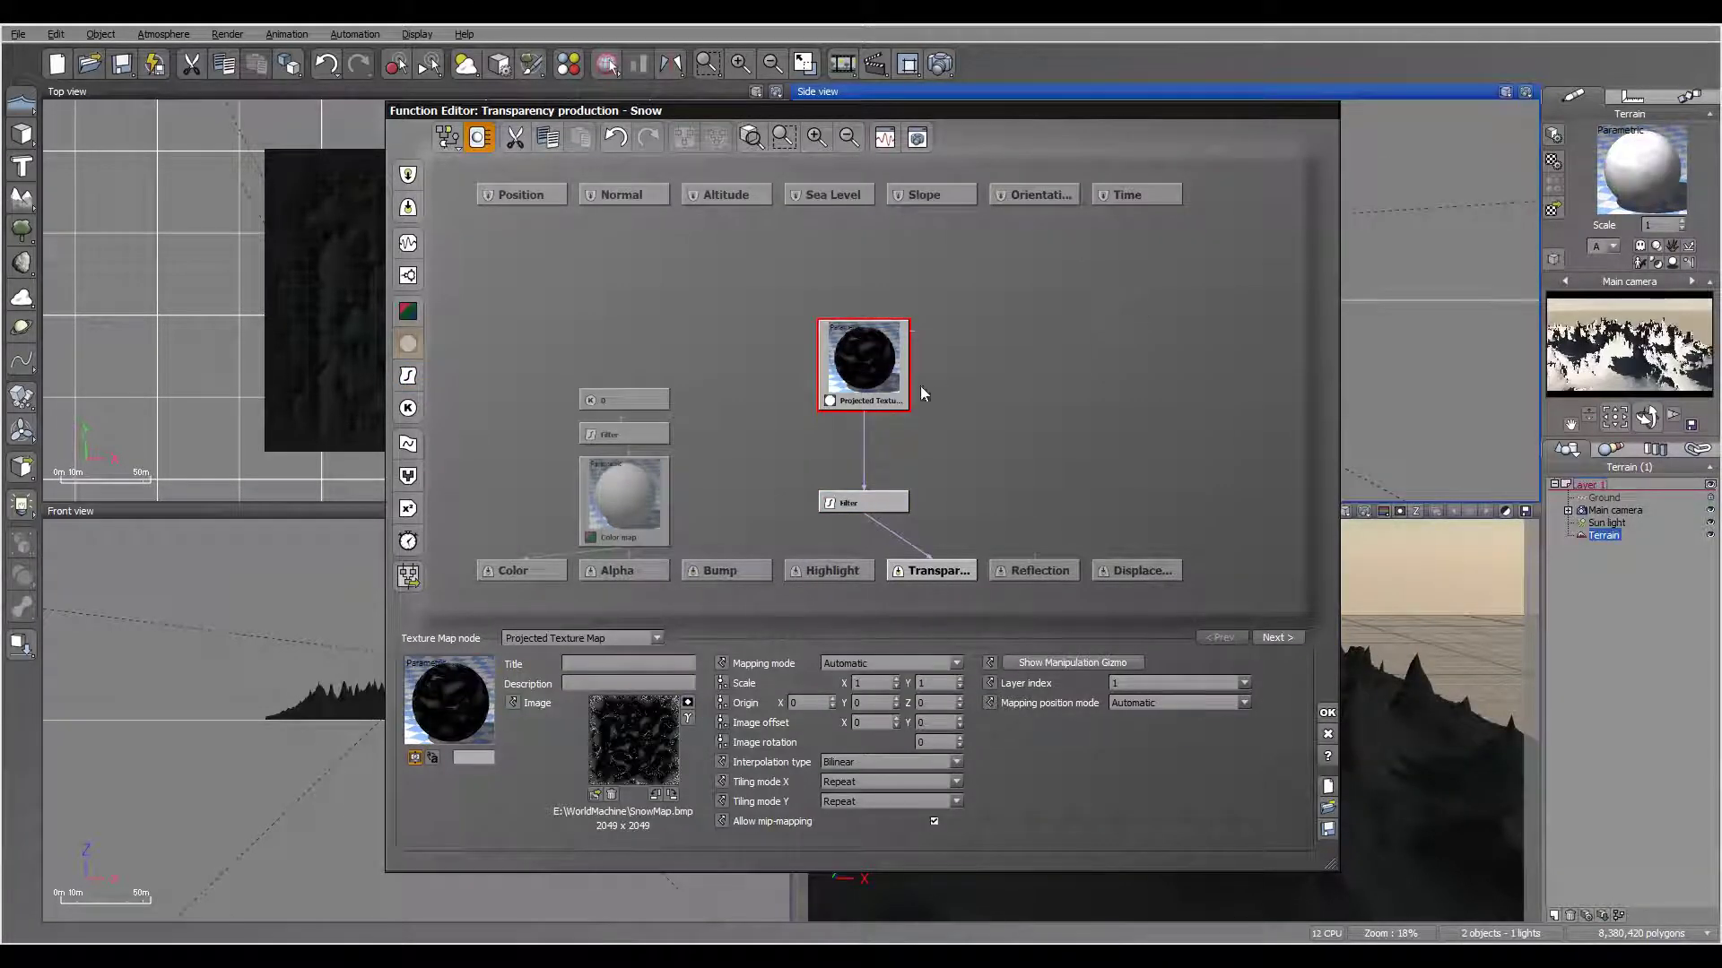
{"action": "left_click", "coordinate": [872, 501]}
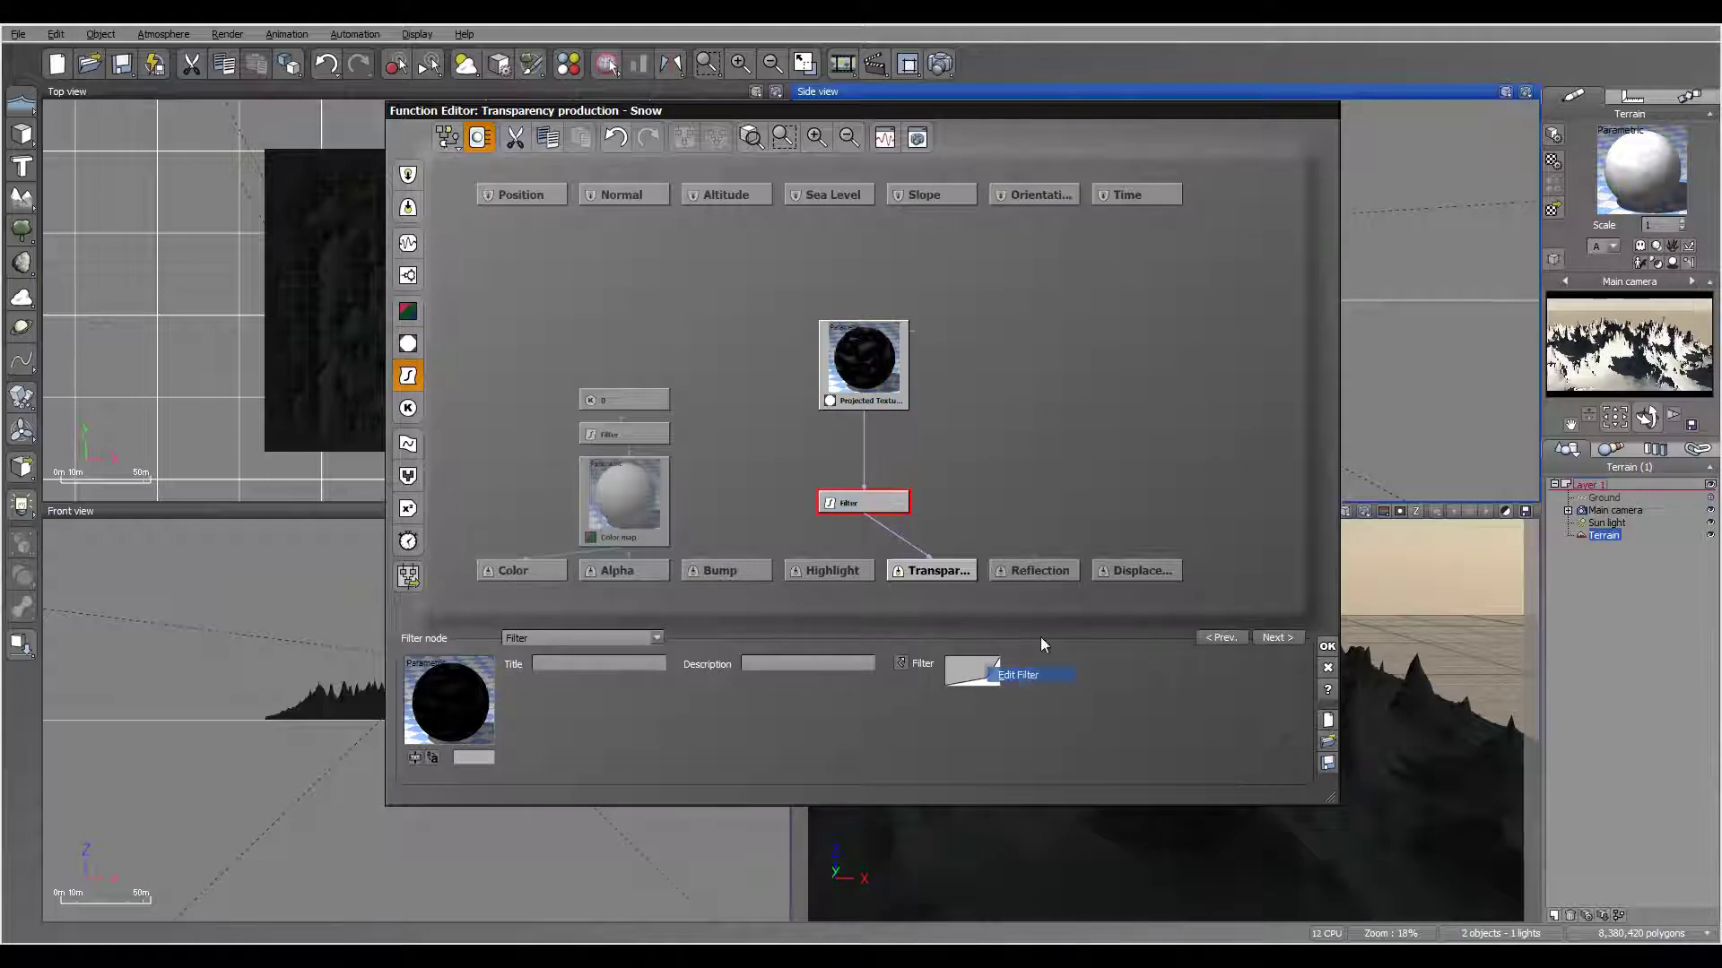
{"action": "left_click", "coordinate": [995, 671]}
{"action": "left_click_drag", "start_coordinate": [1229, 423], "coordinate": [964, 297]}
{"action": "left_click_drag", "start_coordinate": [914, 429], "coordinate": [899, 391]}
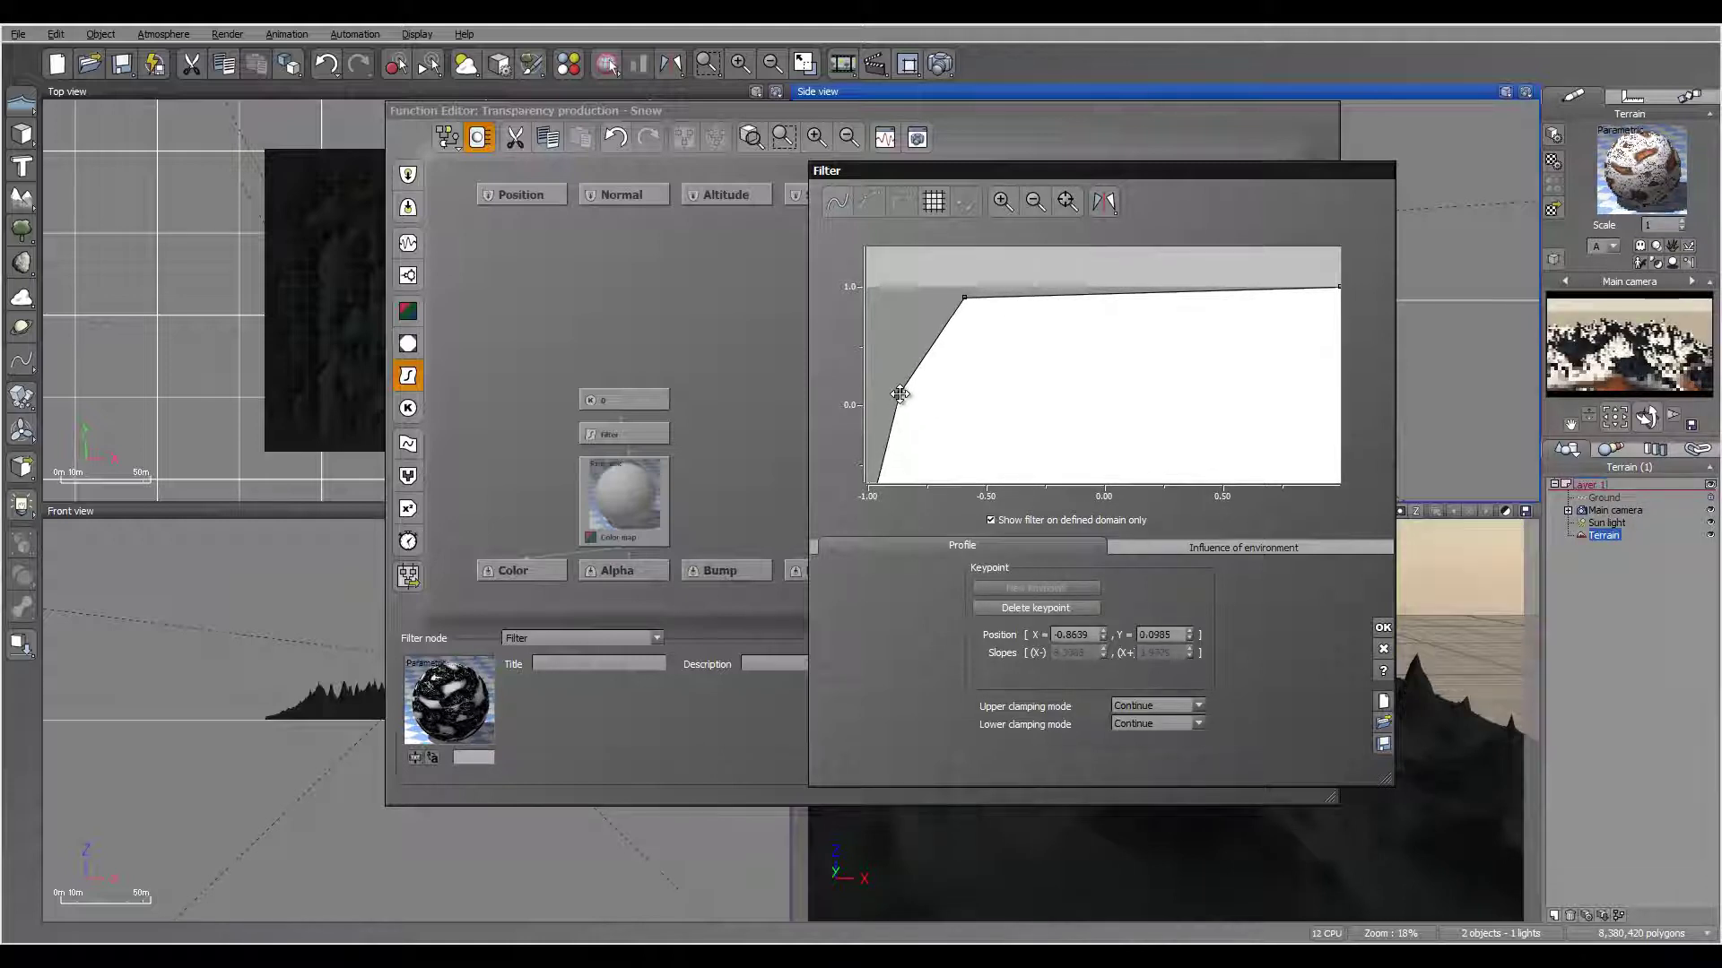
Step: Smooth the filter curve and move its keypoints to about (-0.16, 0.83), (1, 0.39) and (-0.85, 0.09)
{"action": "left_click", "coordinate": [864, 206]}
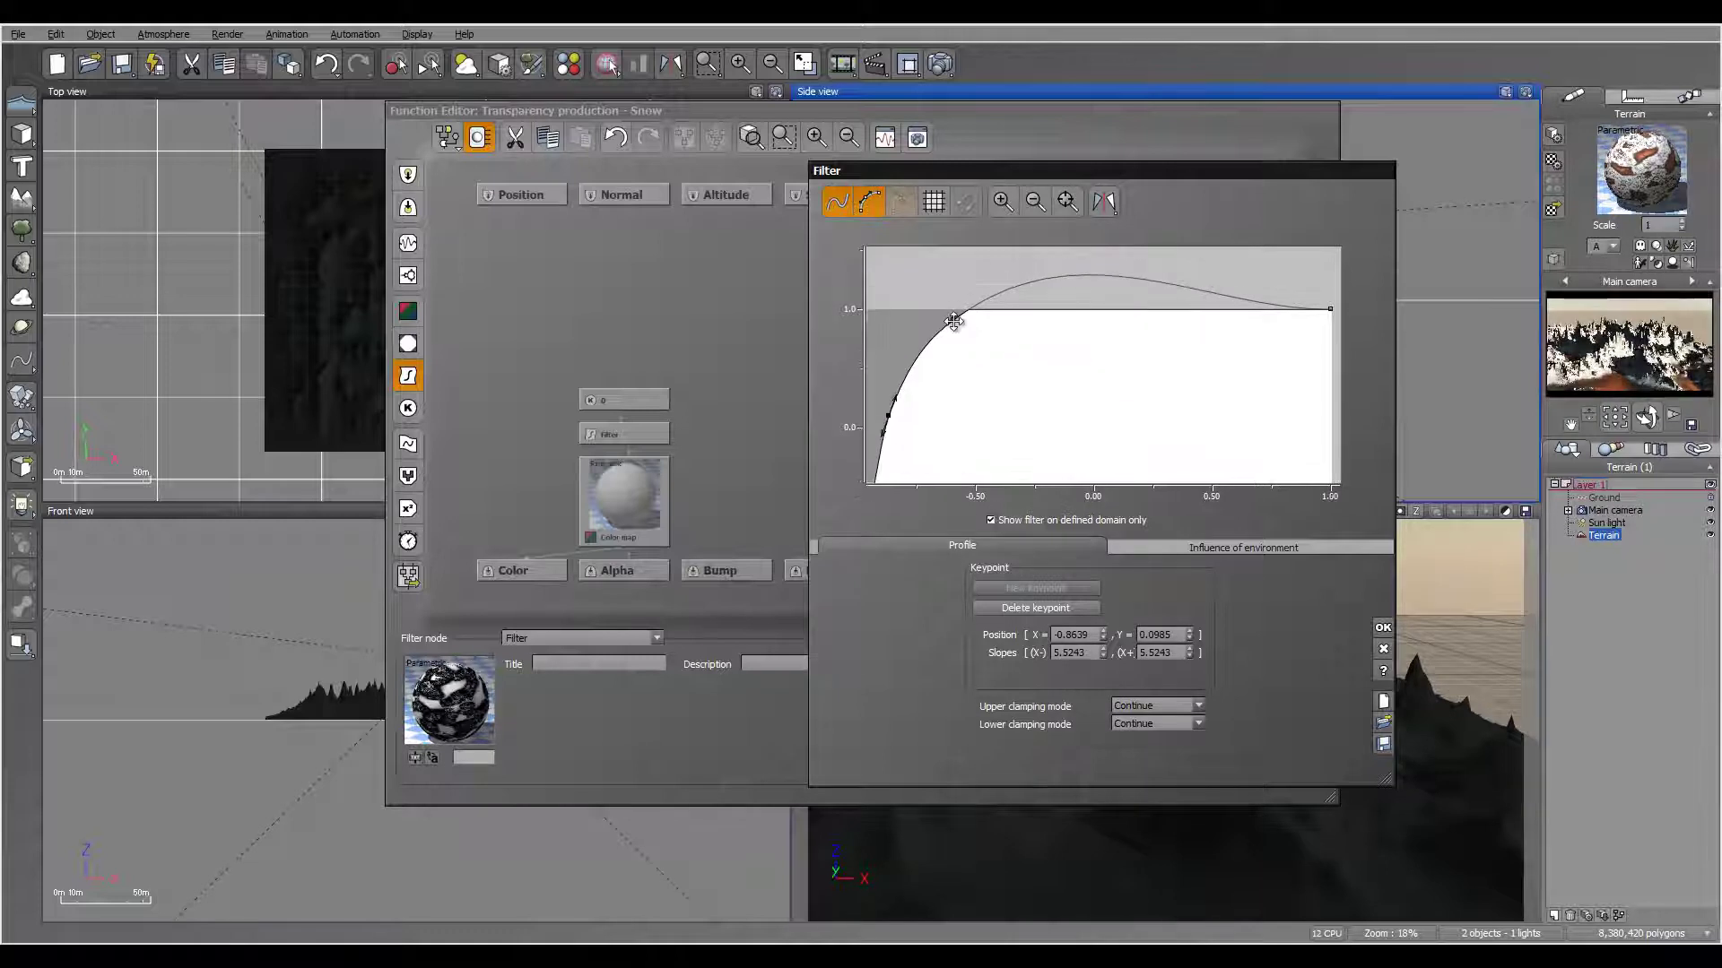
{"action": "left_click_drag", "start_coordinate": [953, 321], "coordinate": [1057, 330]}
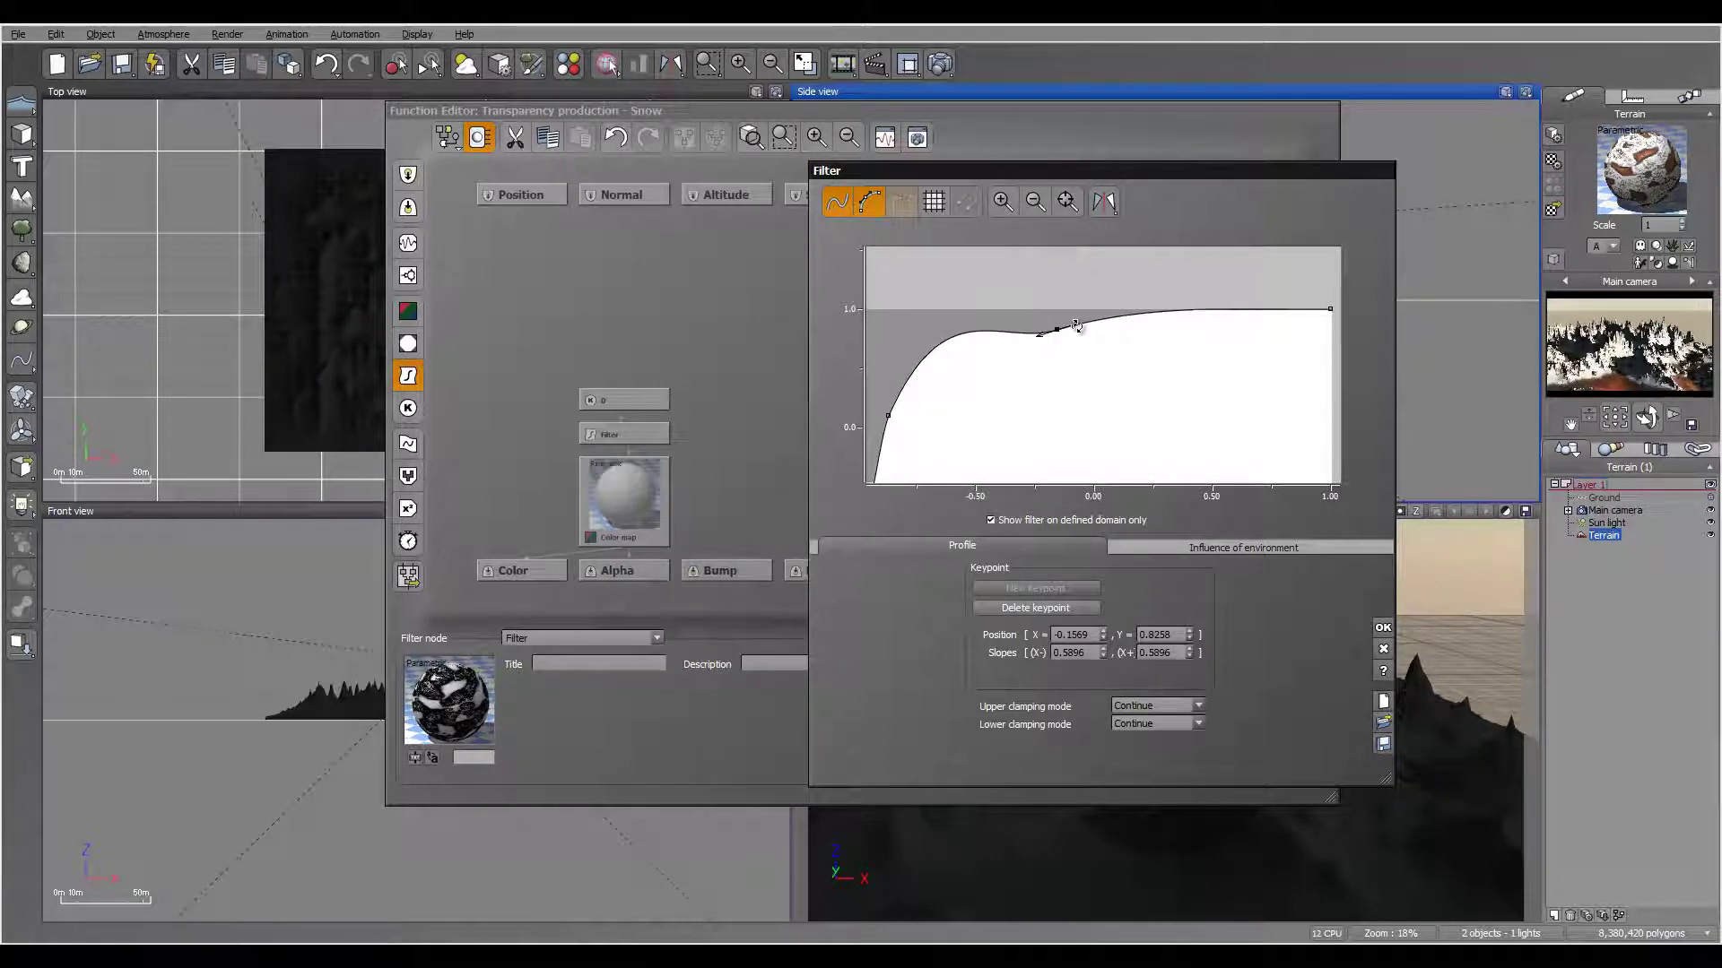
{"action": "left_click_drag", "start_coordinate": [1076, 326], "coordinate": [1111, 326]}
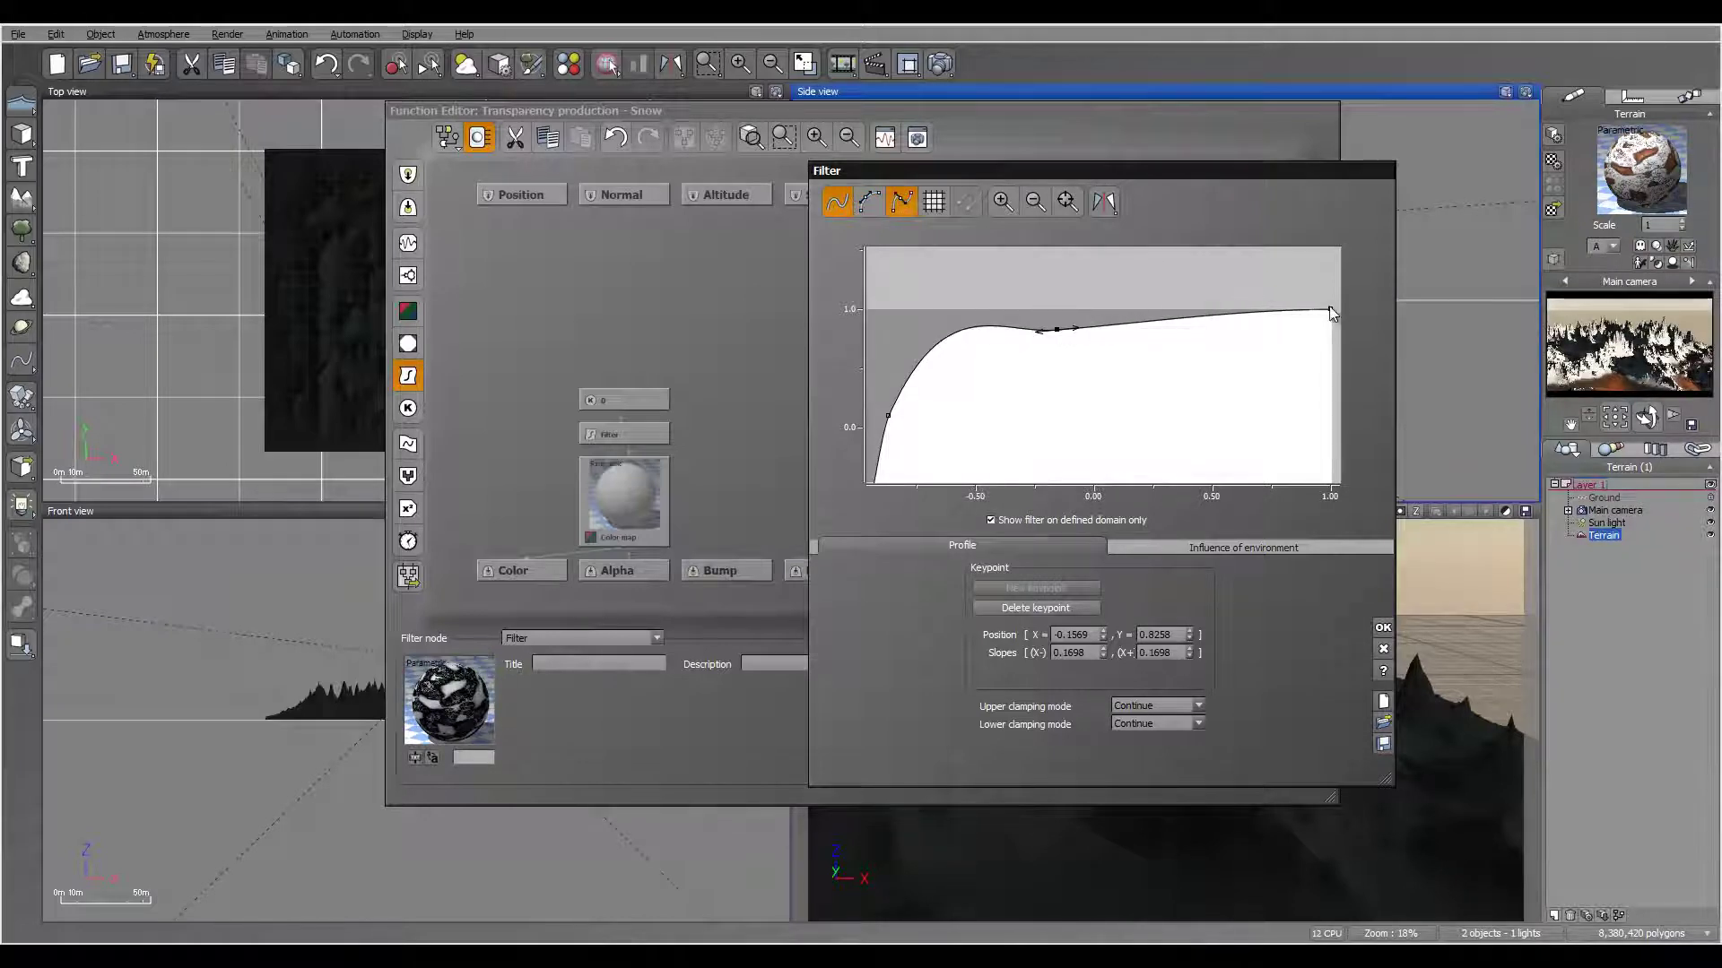
{"action": "left_click_drag", "start_coordinate": [1331, 313], "coordinate": [1333, 382]}
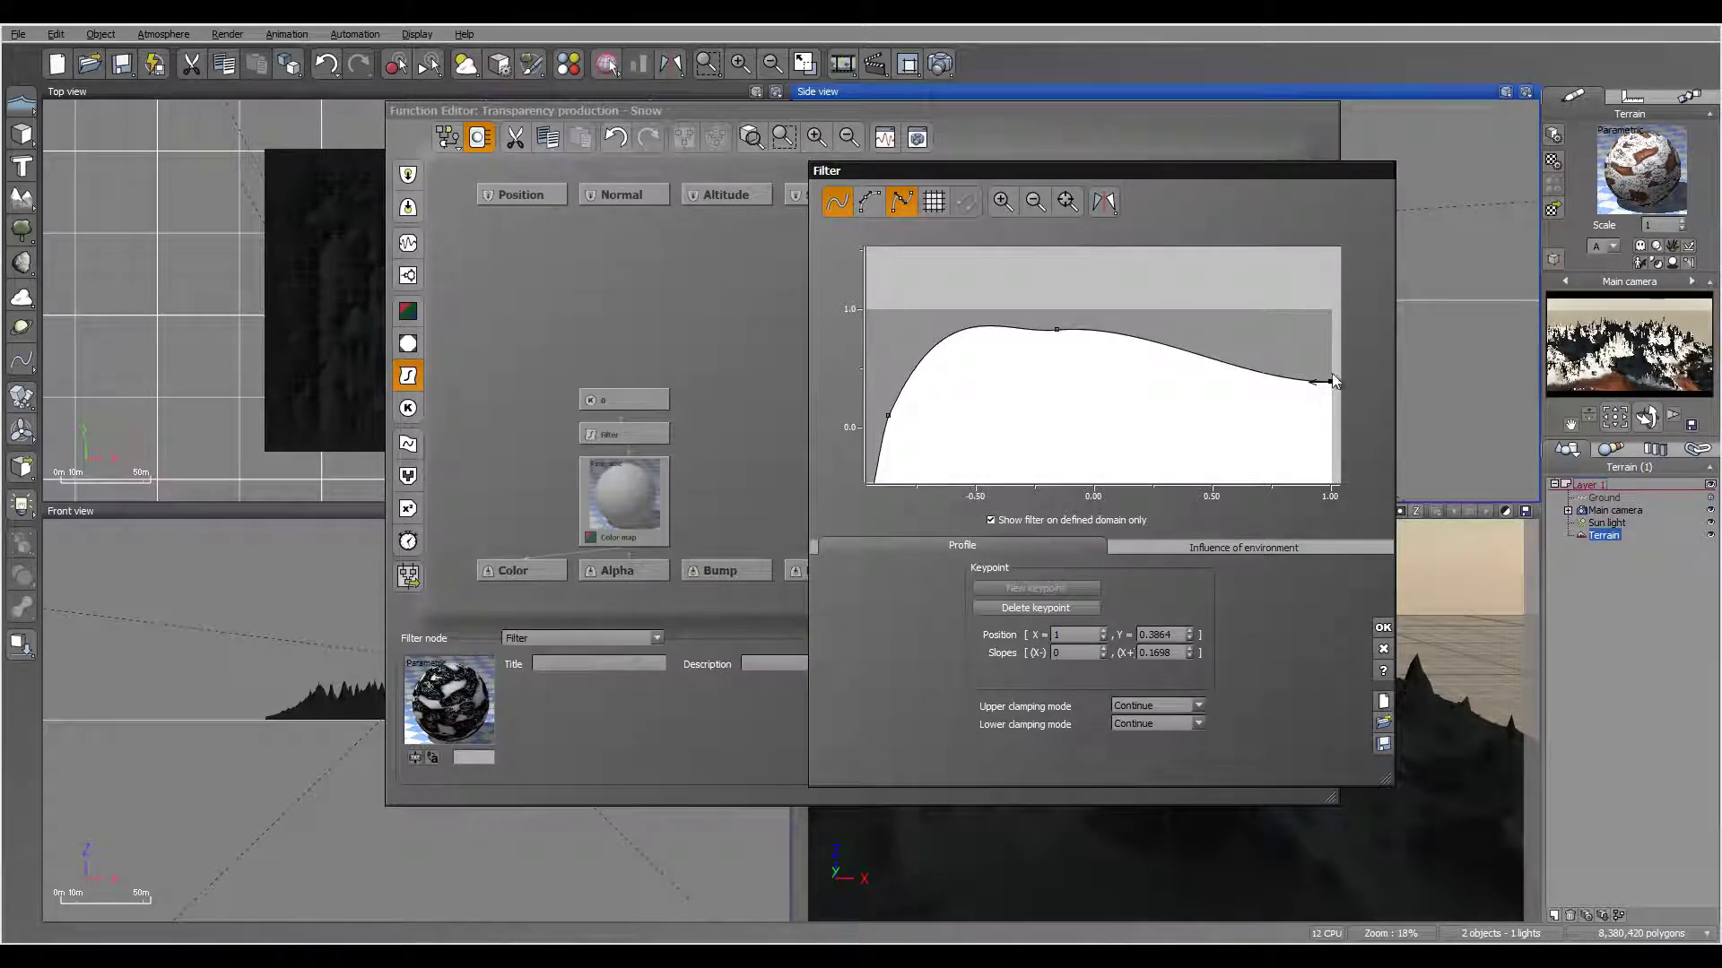
{"action": "left_click_drag", "start_coordinate": [1310, 384], "coordinate": [1312, 367]}
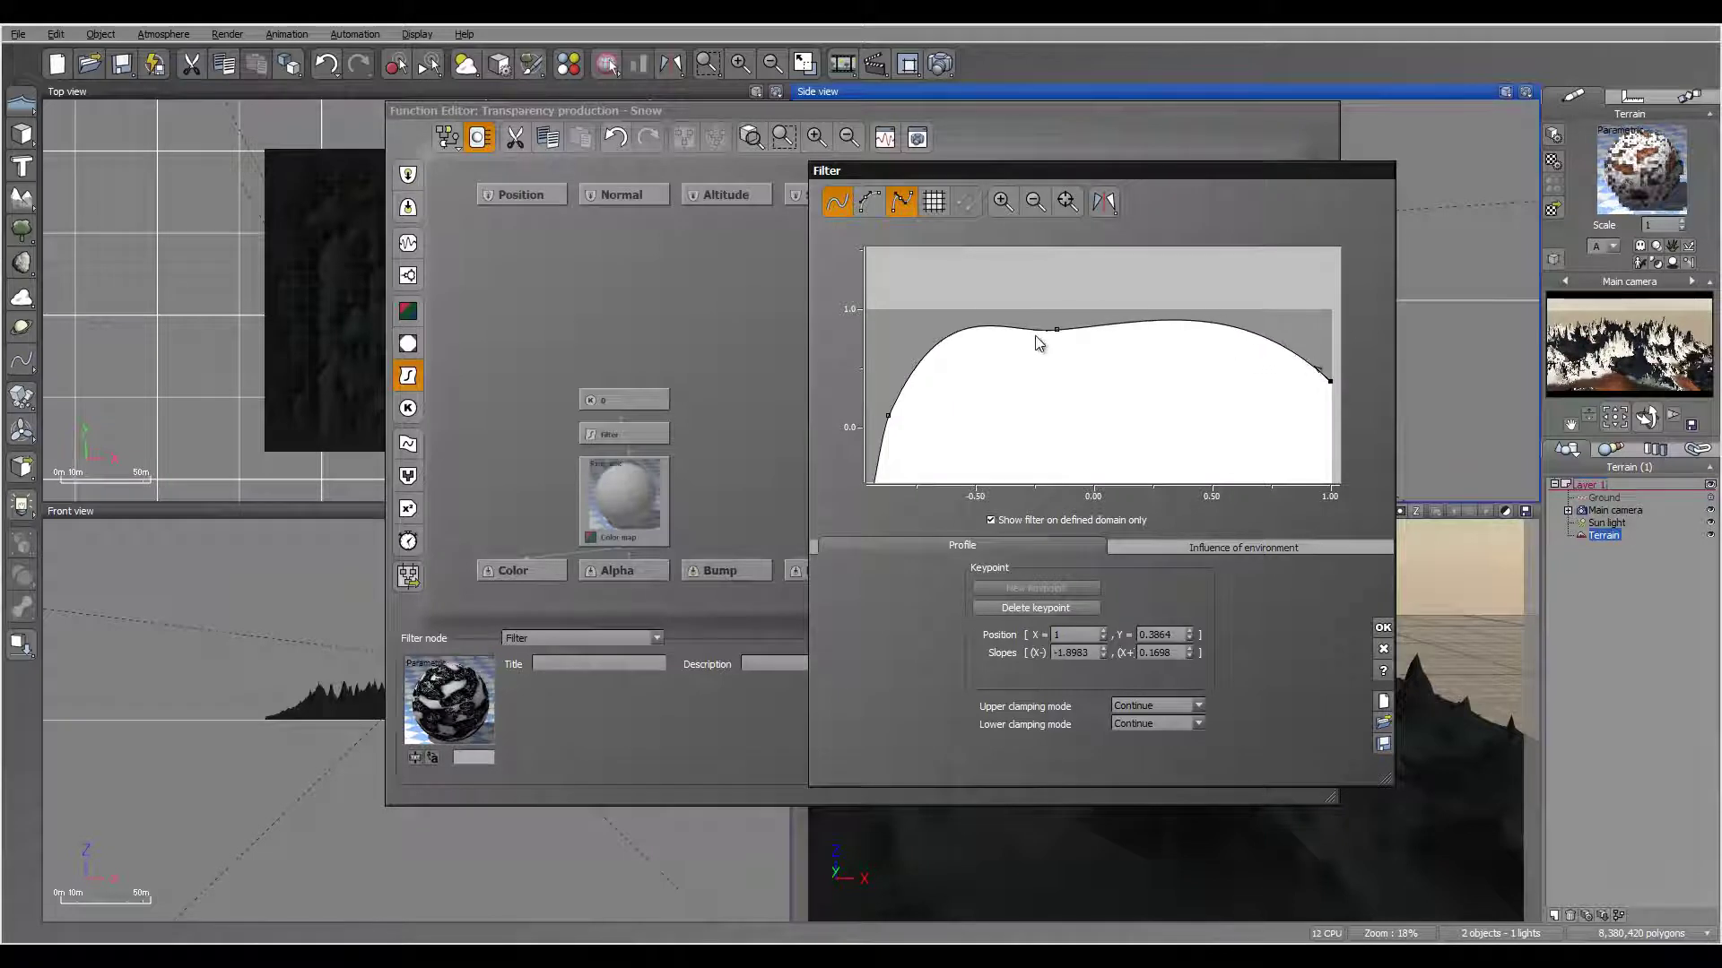
{"action": "left_click_drag", "start_coordinate": [1057, 330], "coordinate": [1109, 292]}
{"action": "mouse_move", "coordinate": [973, 362]}
{"action": "left_mouse_down"}
{"action": "mouse_move", "coordinate": [1022, 388]}
{"action": "mouse_move", "coordinate": [976, 363]}
{"action": "left_mouse_up"}
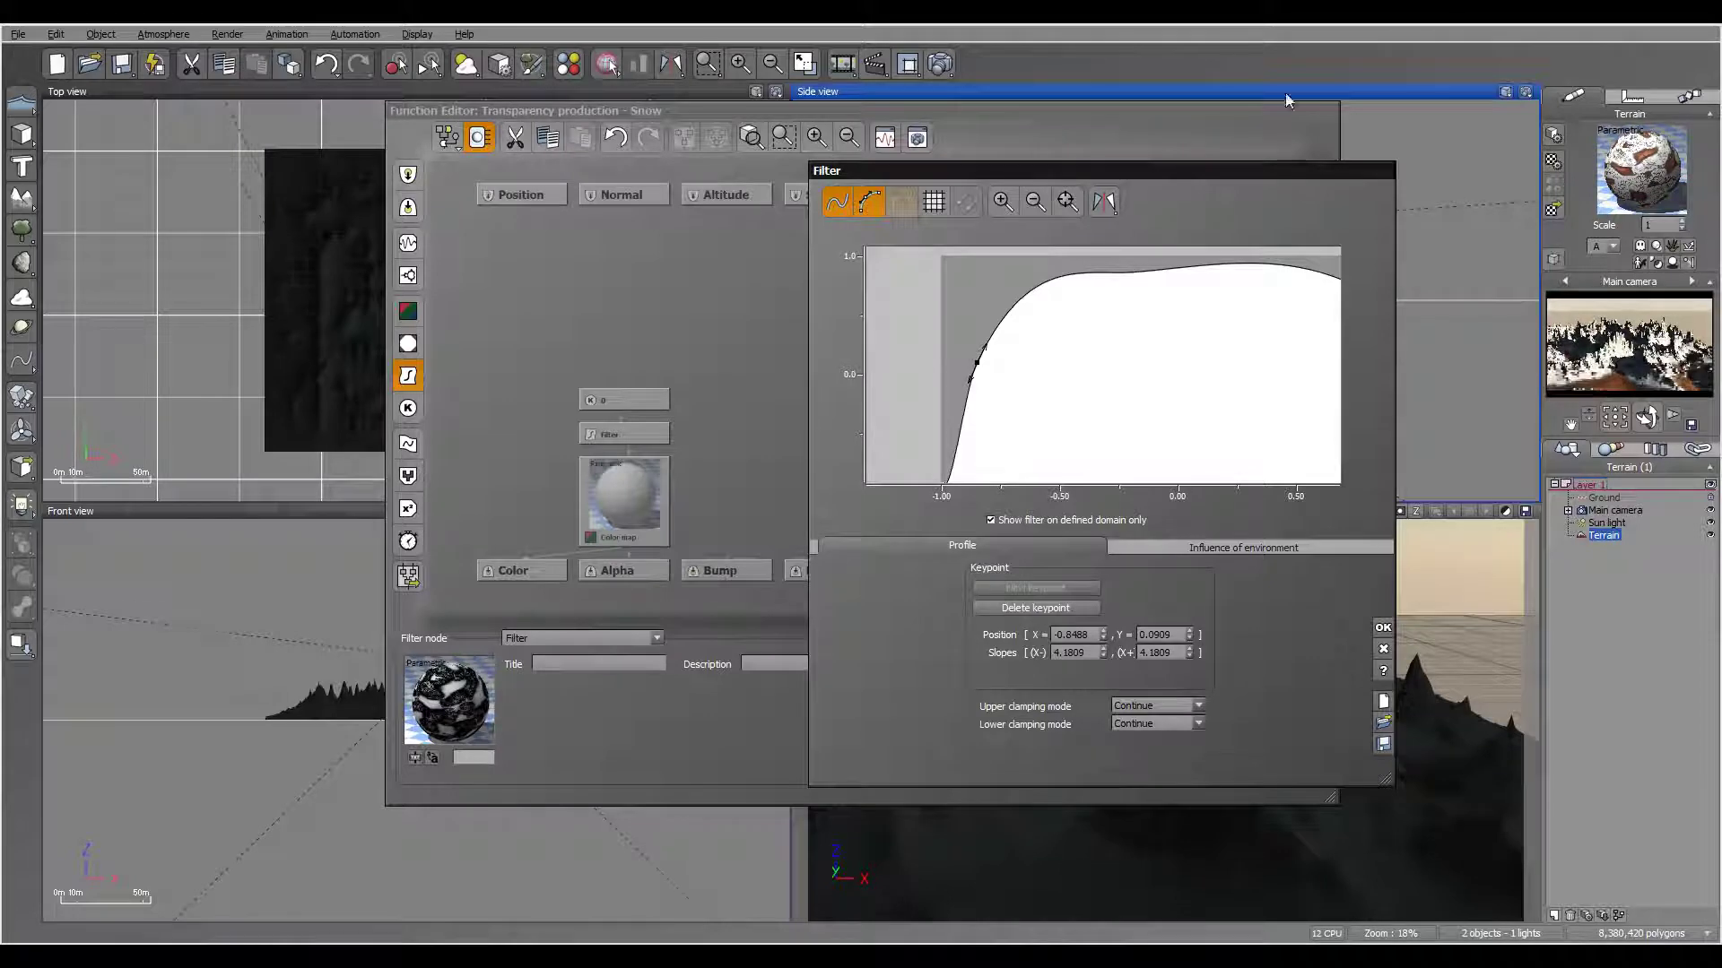
Step: Render the scene to check the snow coverage, then accept the filter and Snow's transparency function
{"action": "left_click", "coordinate": [940, 65]}
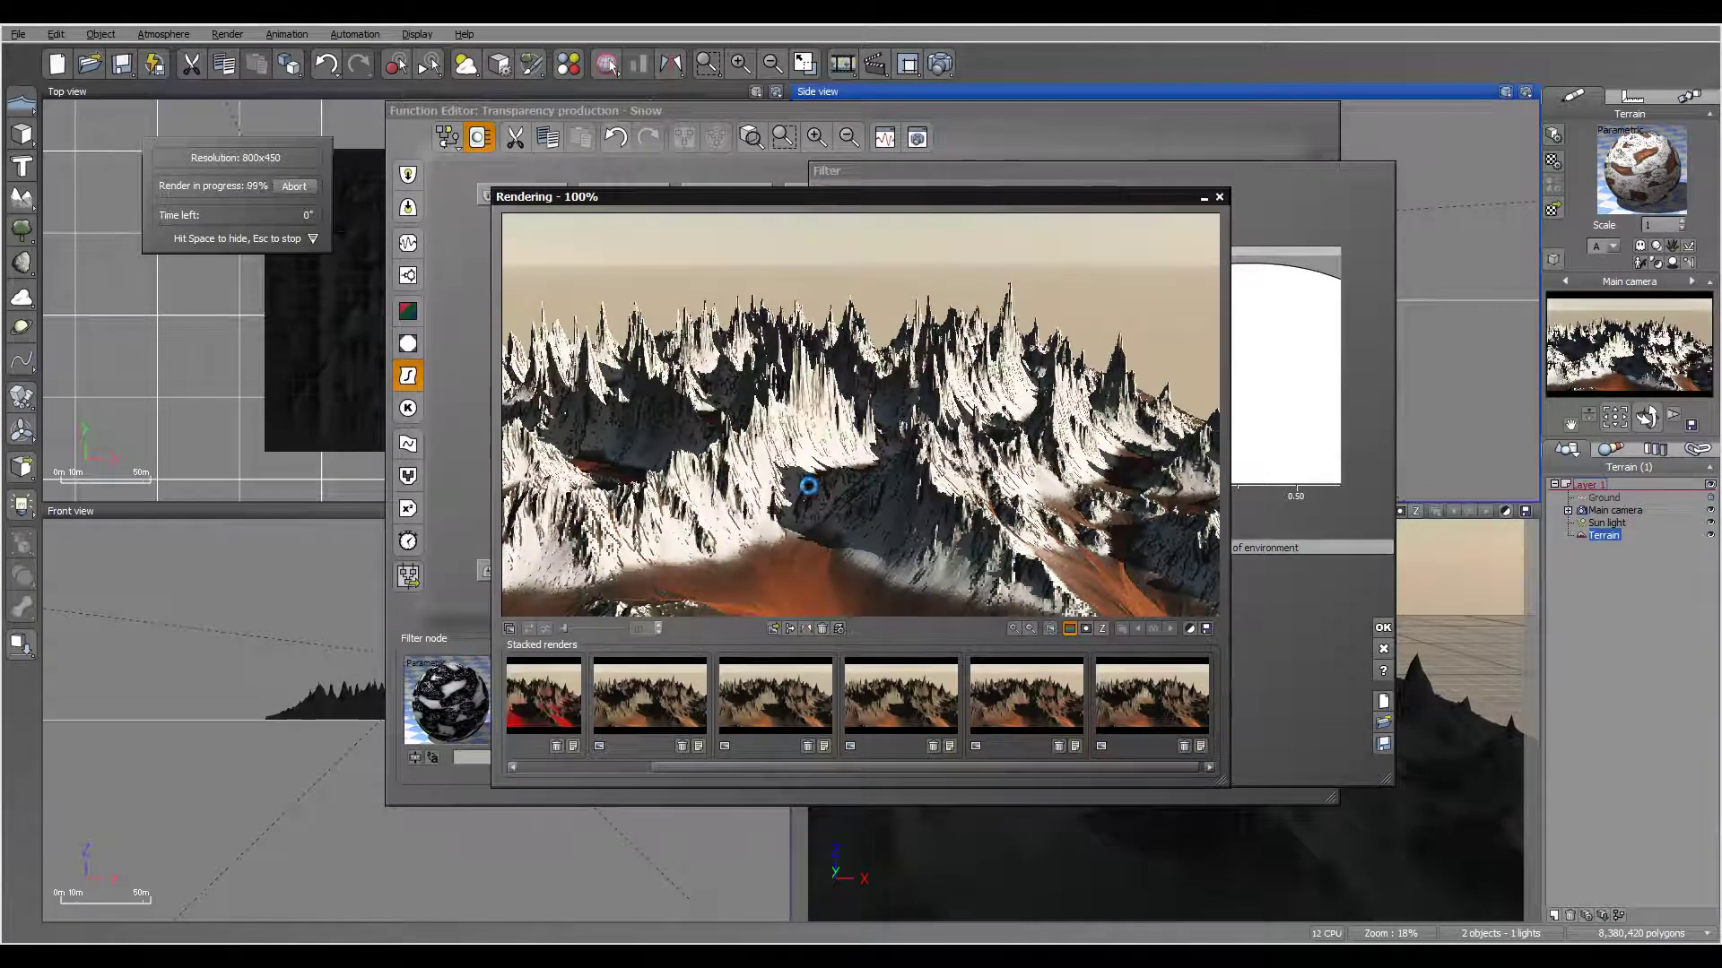
{"action": "left_click", "coordinate": [946, 660]}
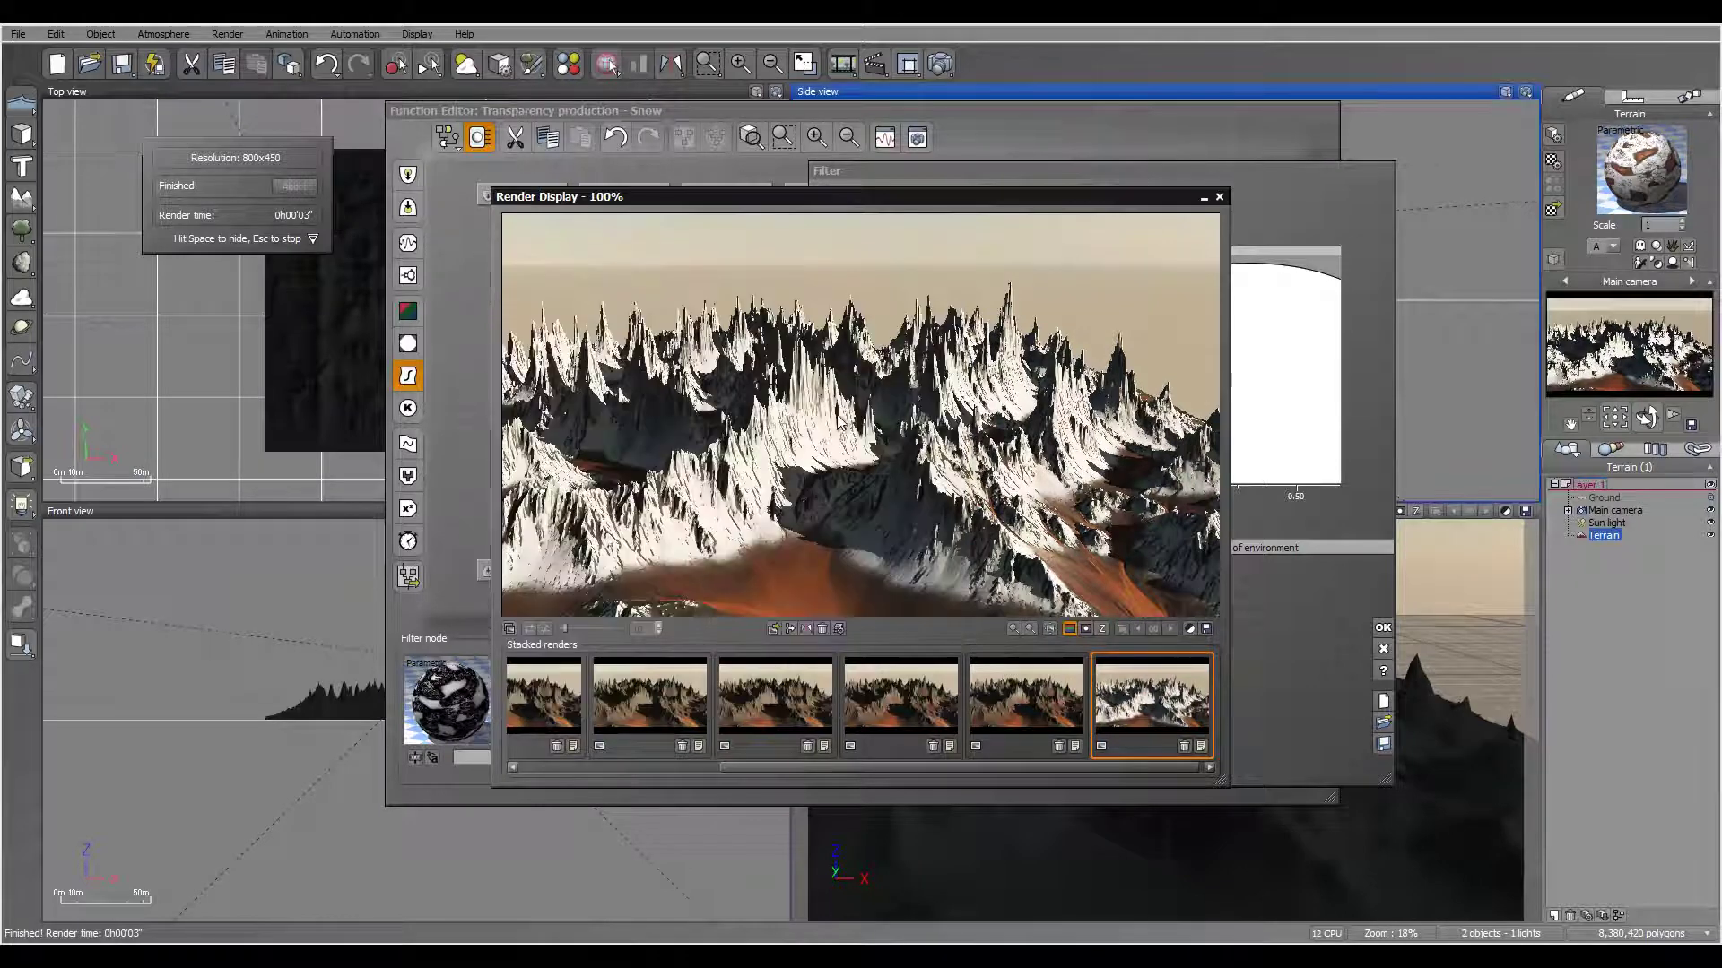
{"action": "left_click", "coordinate": [1219, 198]}
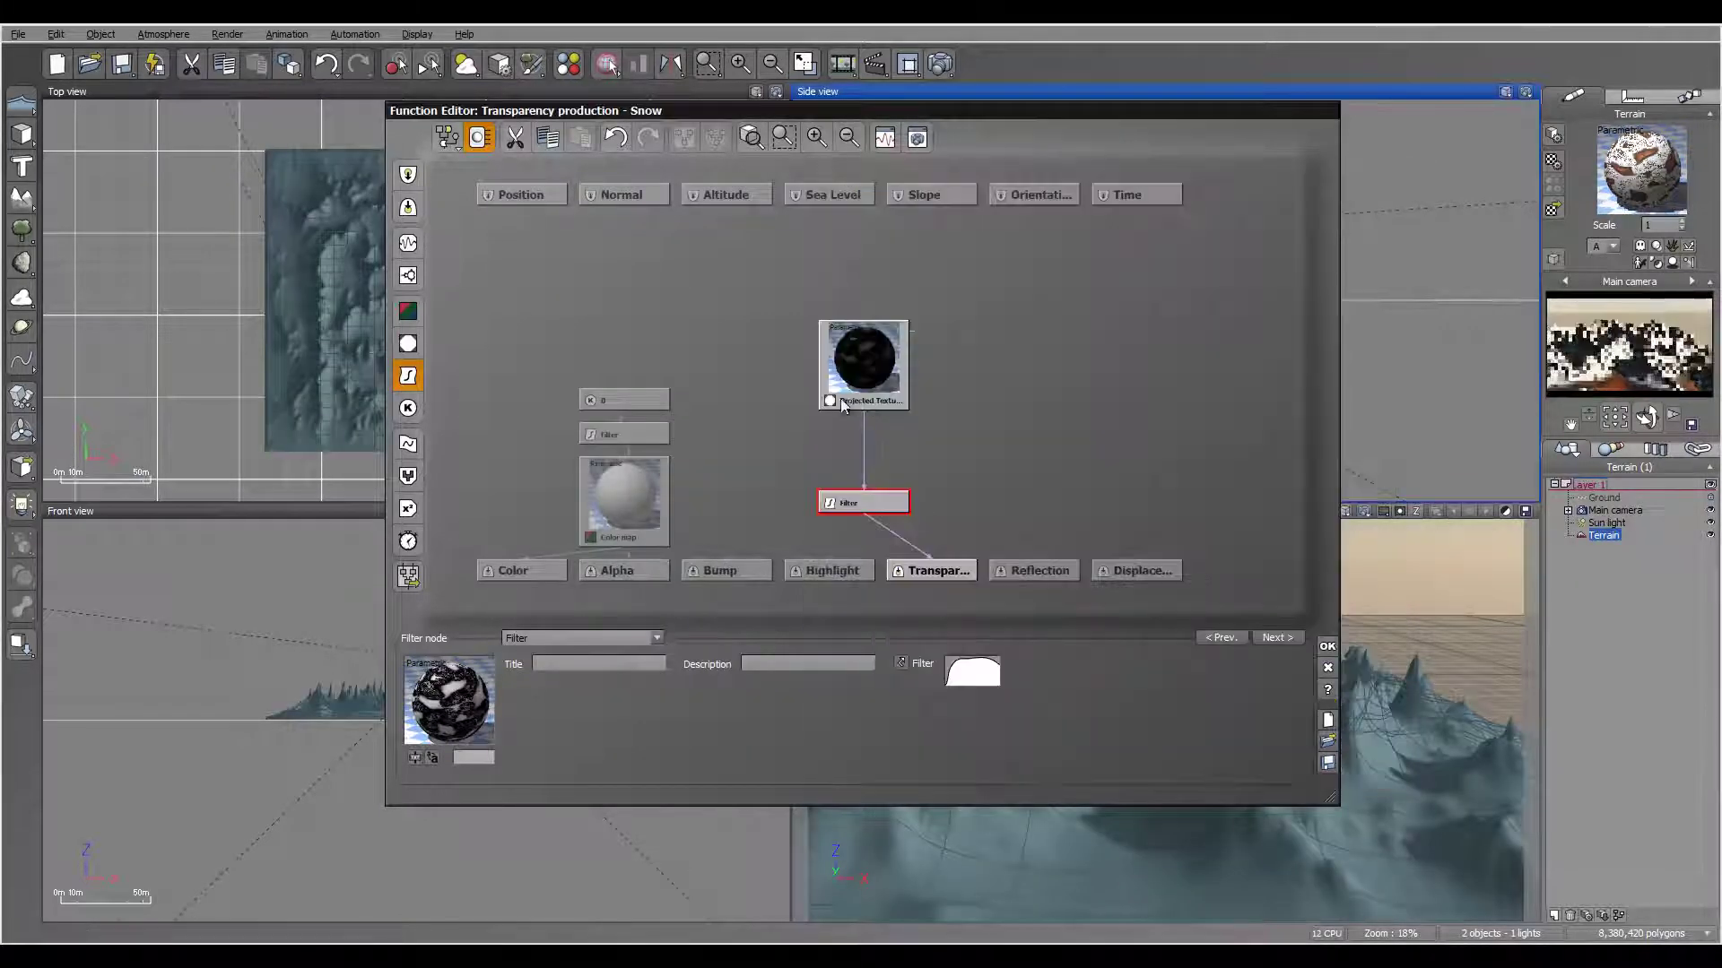
{"action": "left_click_drag", "start_coordinate": [866, 508], "coordinate": [880, 472]}
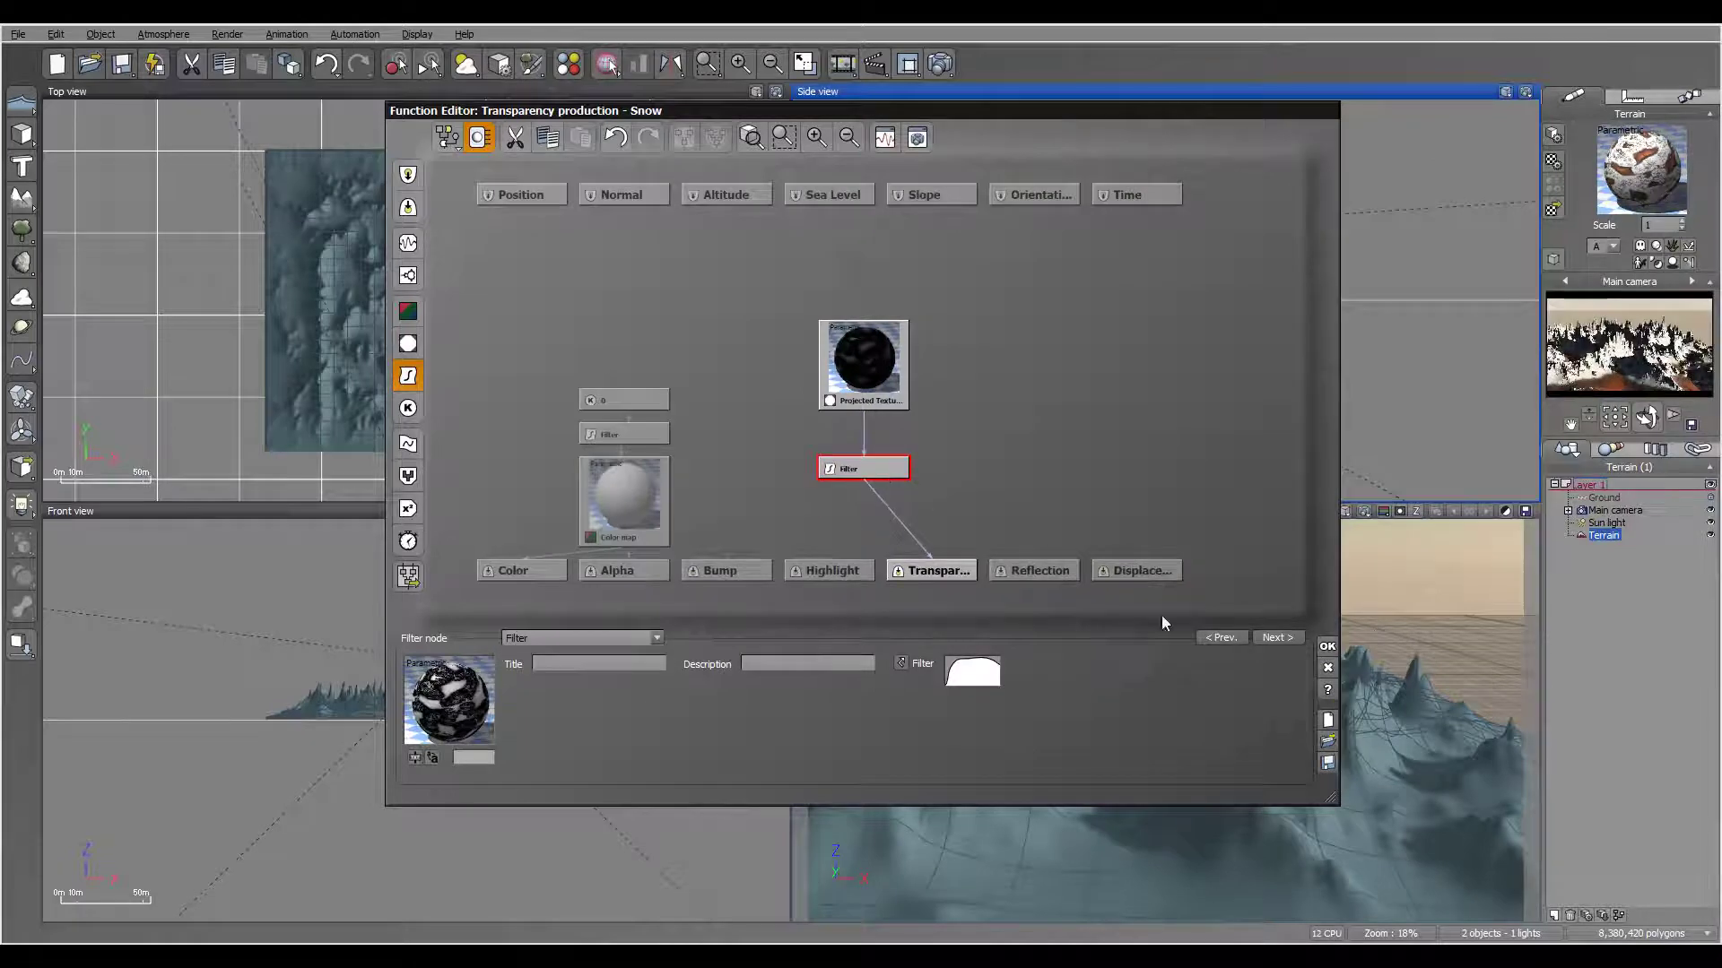
{"action": "left_click", "coordinate": [1328, 646]}
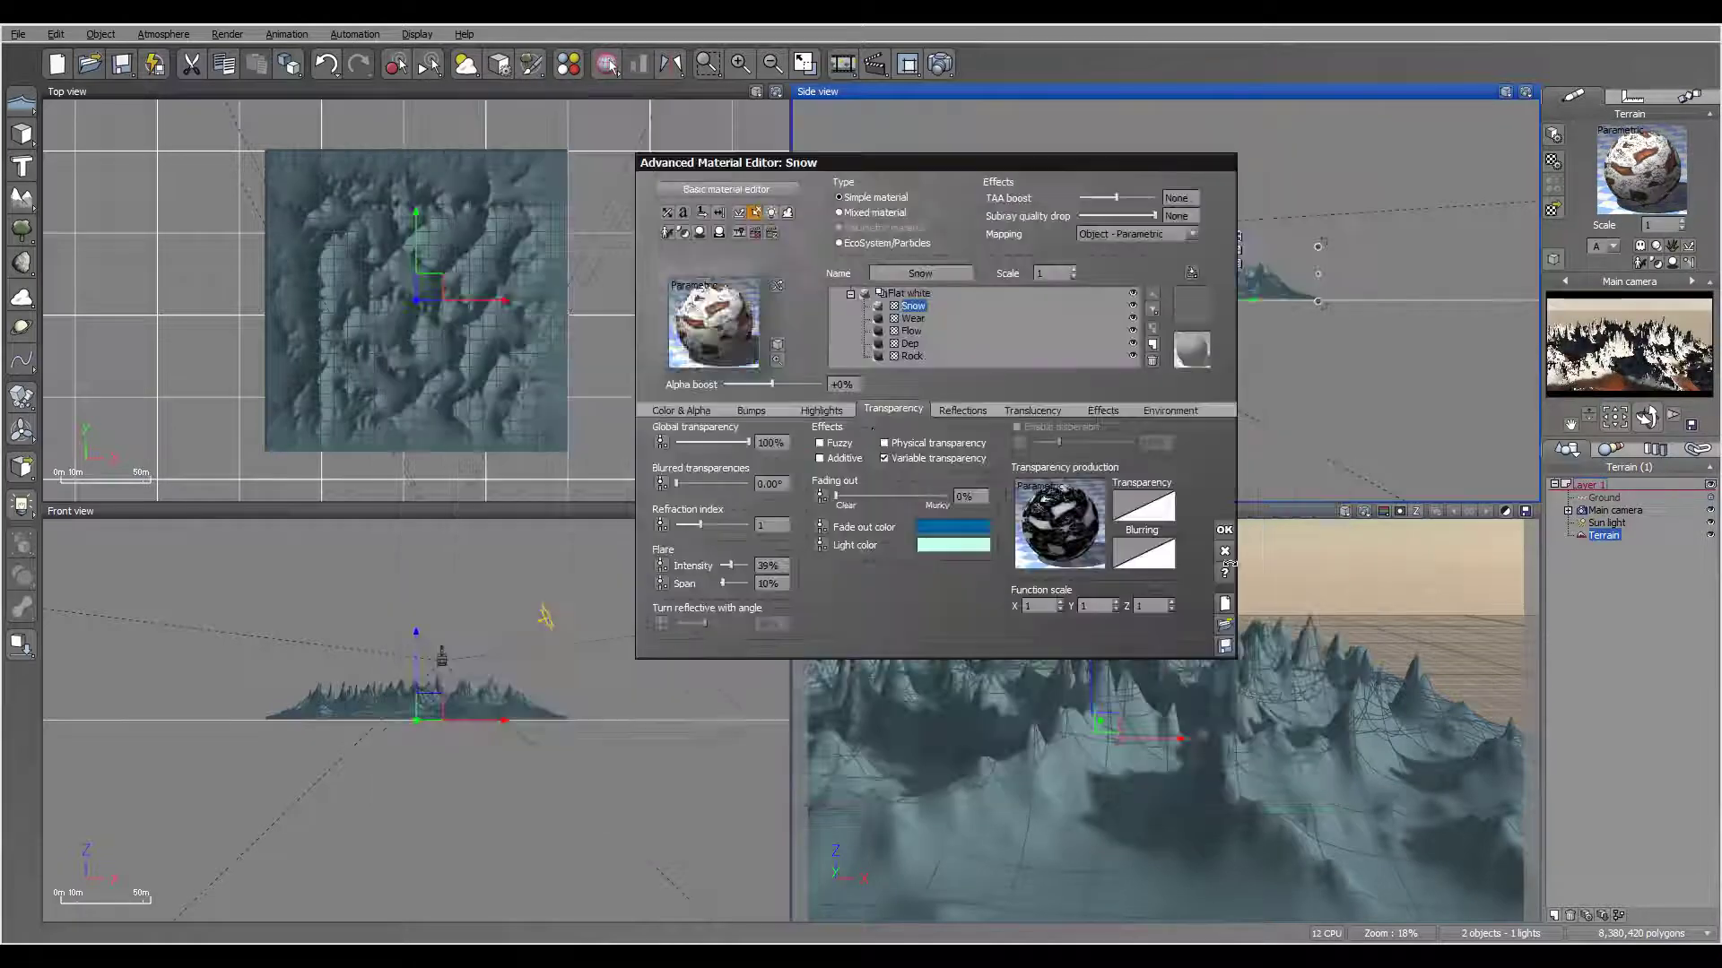
Step: Move the Snow layer below Flow in the material's layer stack and render the scene to check it
{"action": "left_click", "coordinate": [1153, 313]}
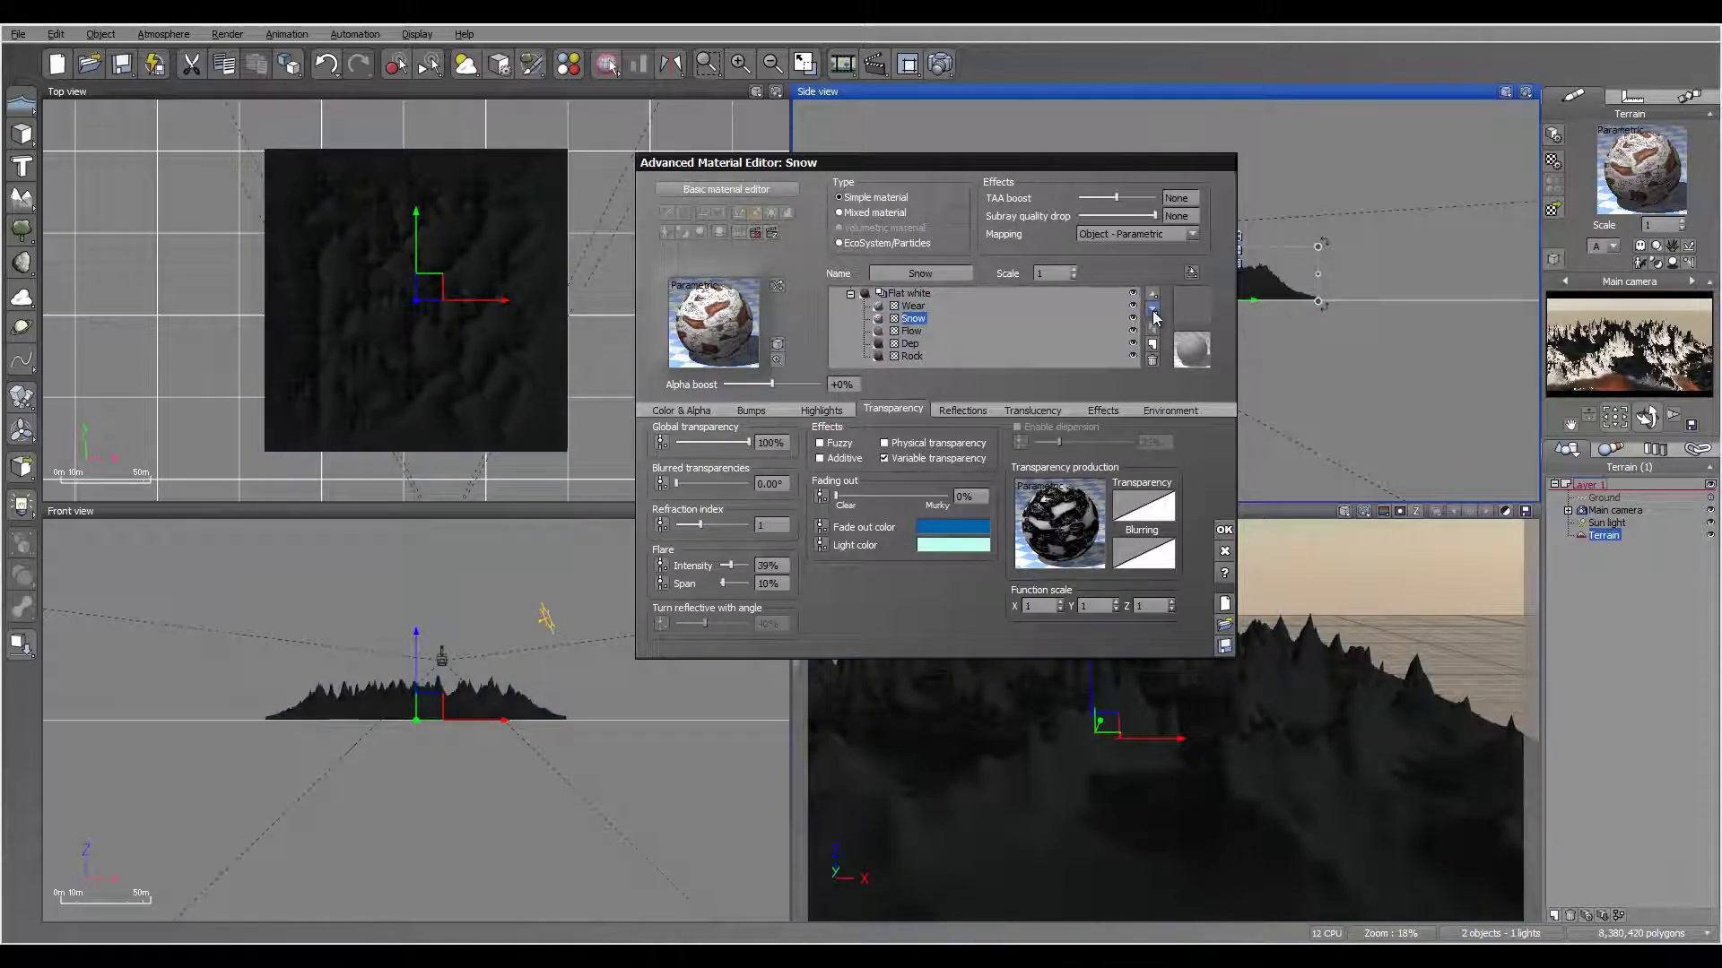
{"action": "left_click_drag", "start_coordinate": [907, 314], "coordinate": [911, 332]}
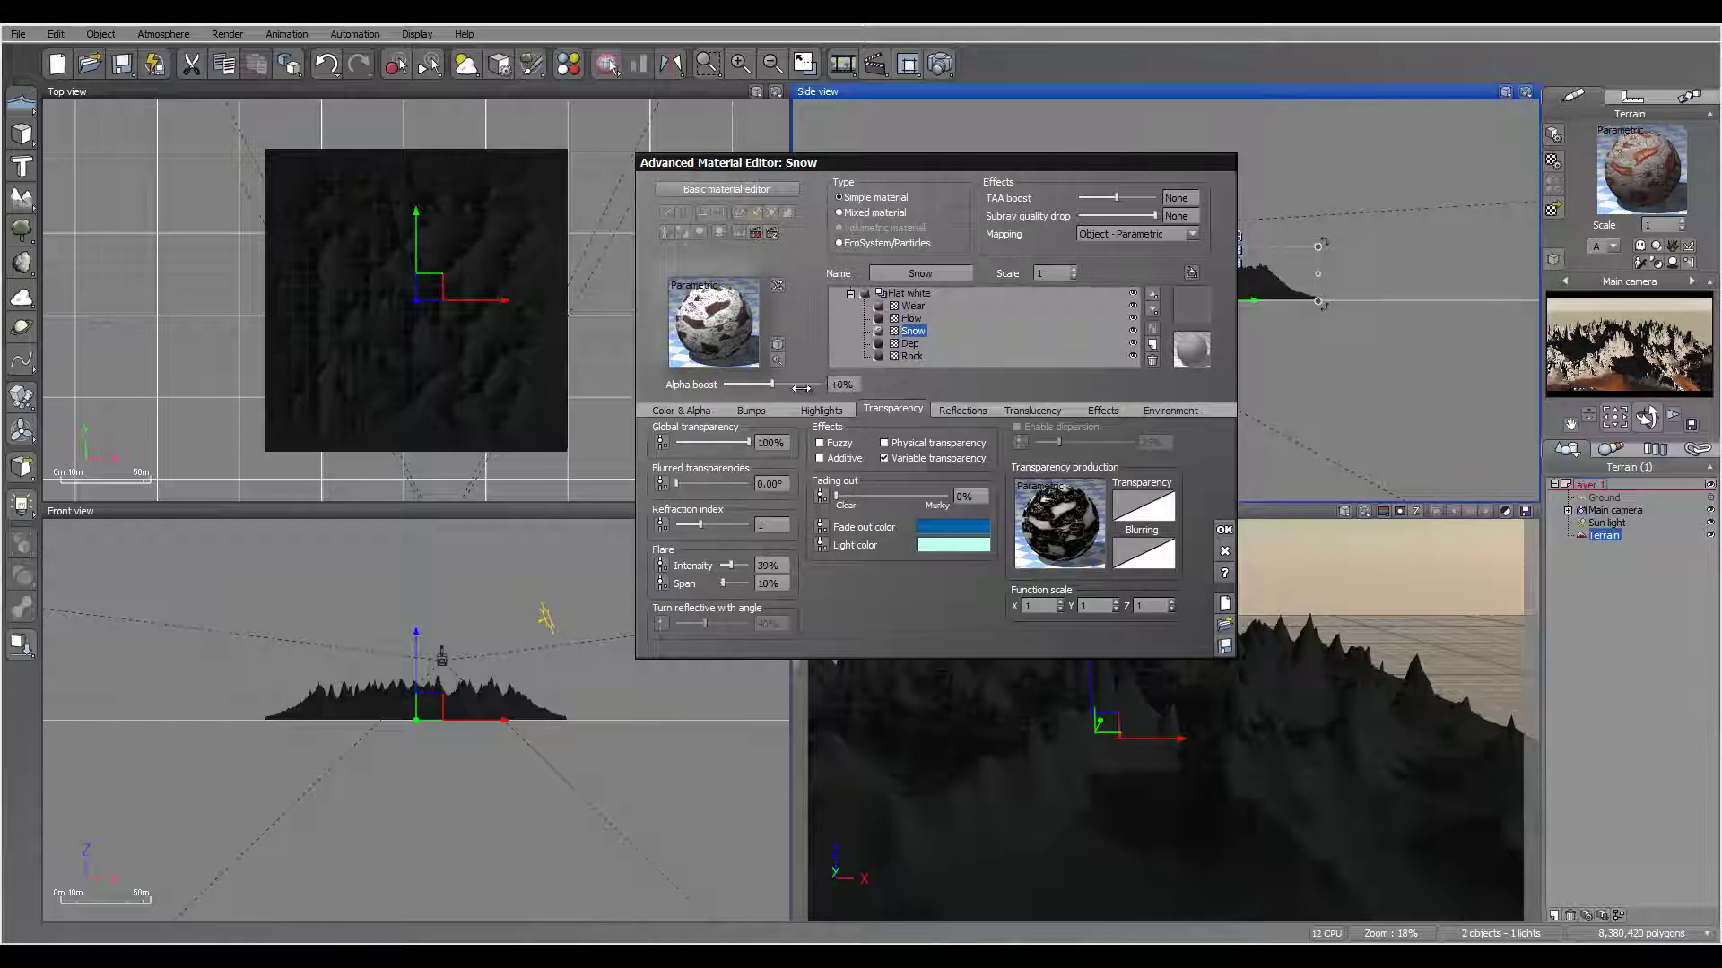
{"action": "left_click", "coordinate": [940, 63]}
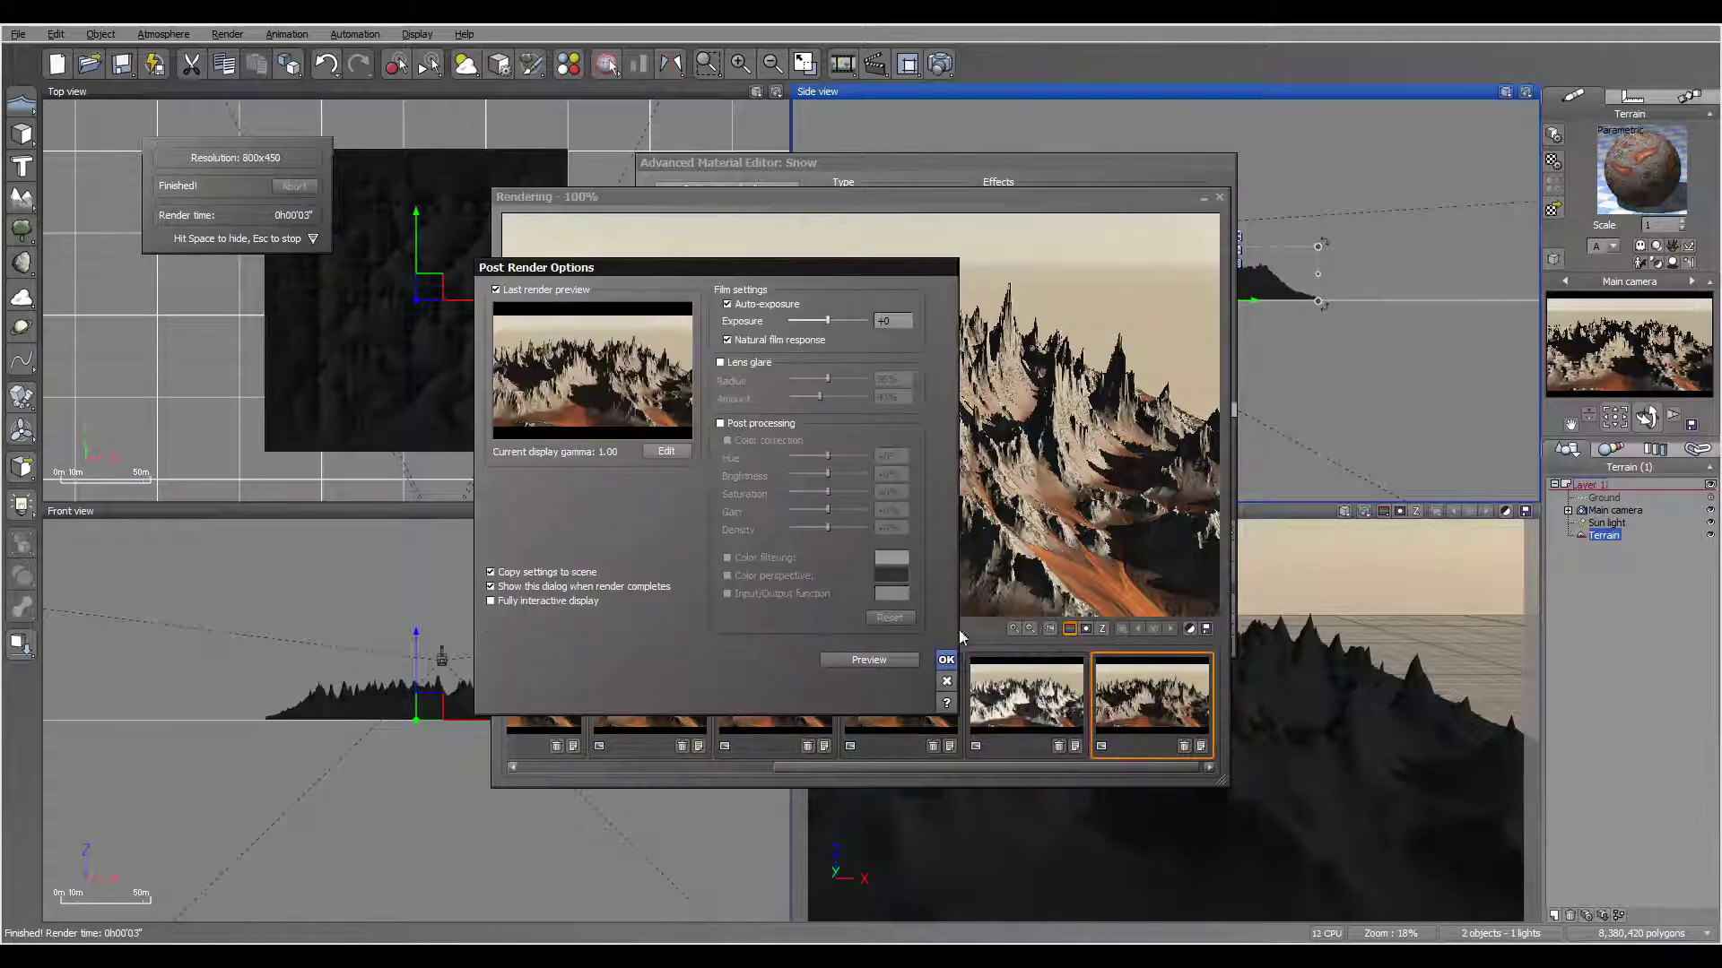
{"action": "key", "text": "Return"}
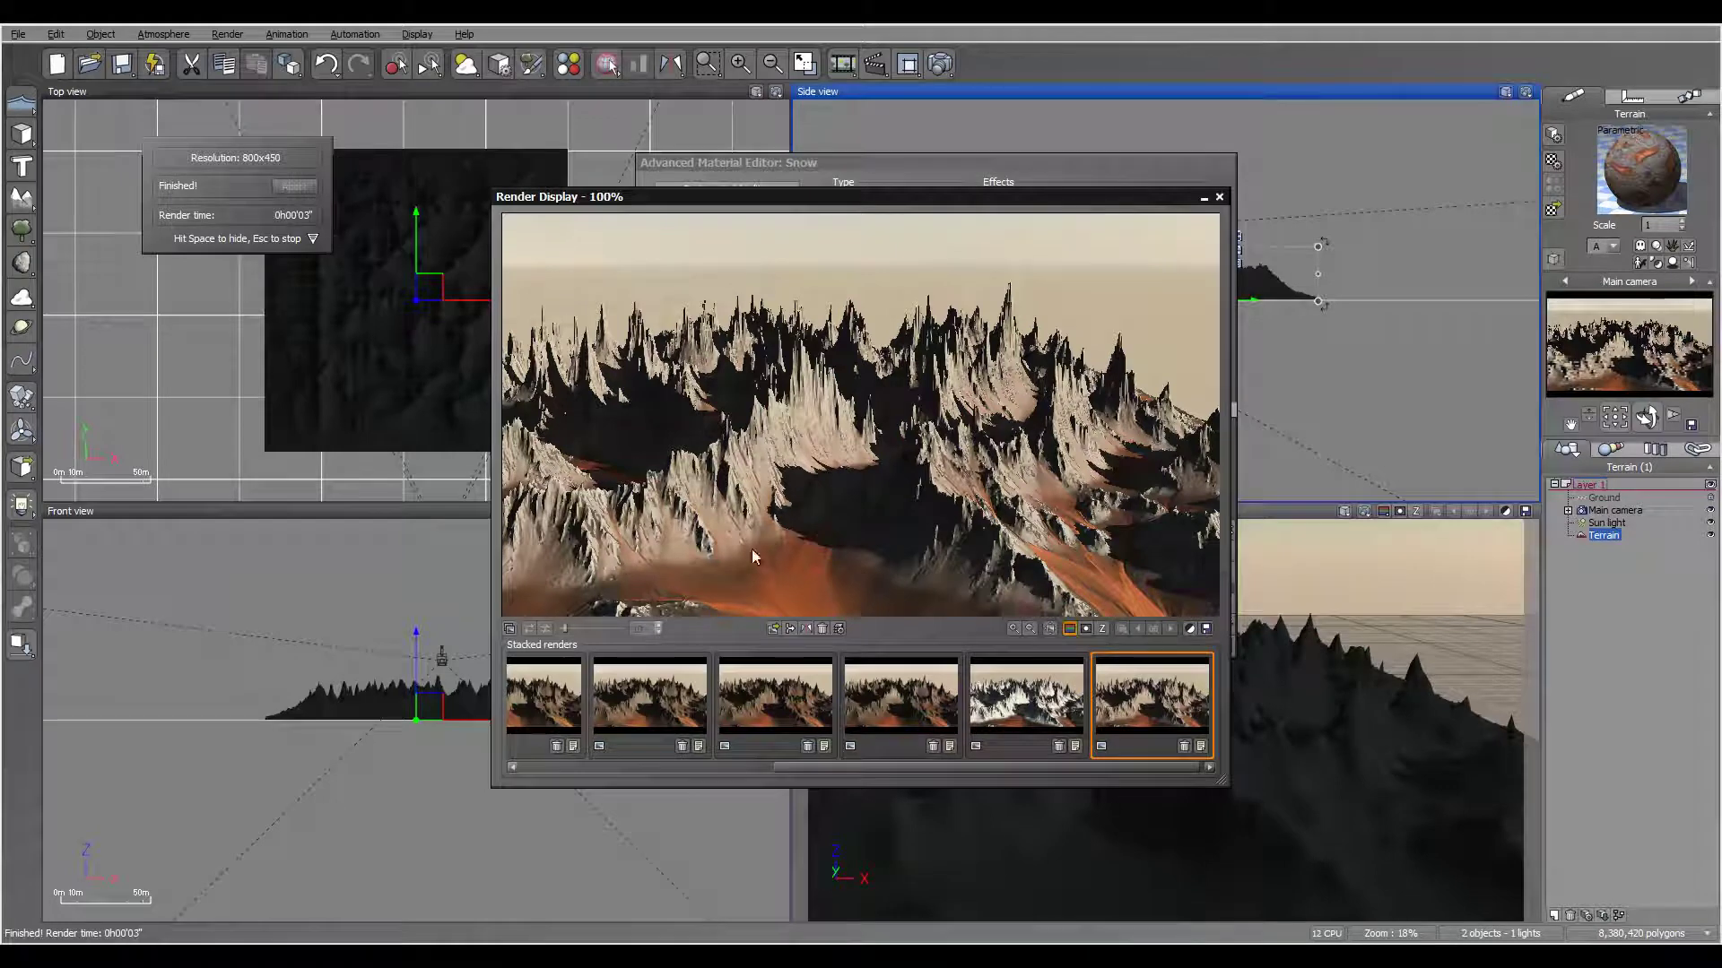
{"action": "left_click", "coordinate": [1218, 194]}
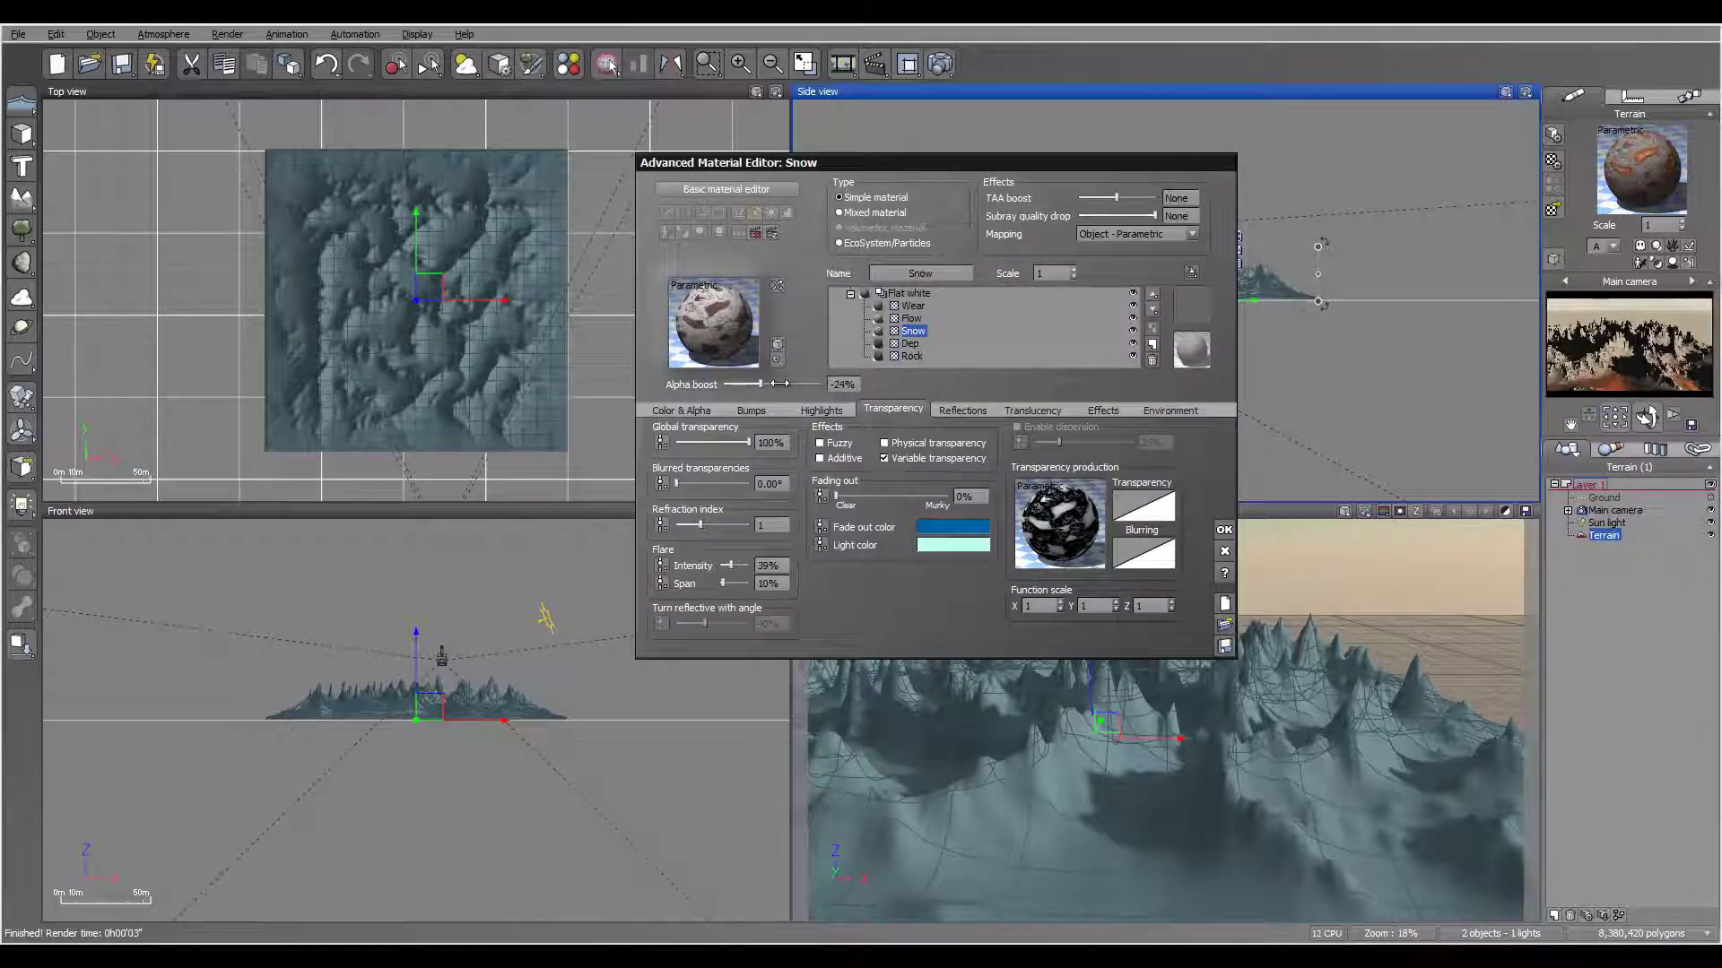
Step: Lower the Snow layer's alpha boost to -24% and render the terrain again
{"action": "left_click", "coordinate": [779, 384]}
{"action": "left_click", "coordinate": [939, 63]}
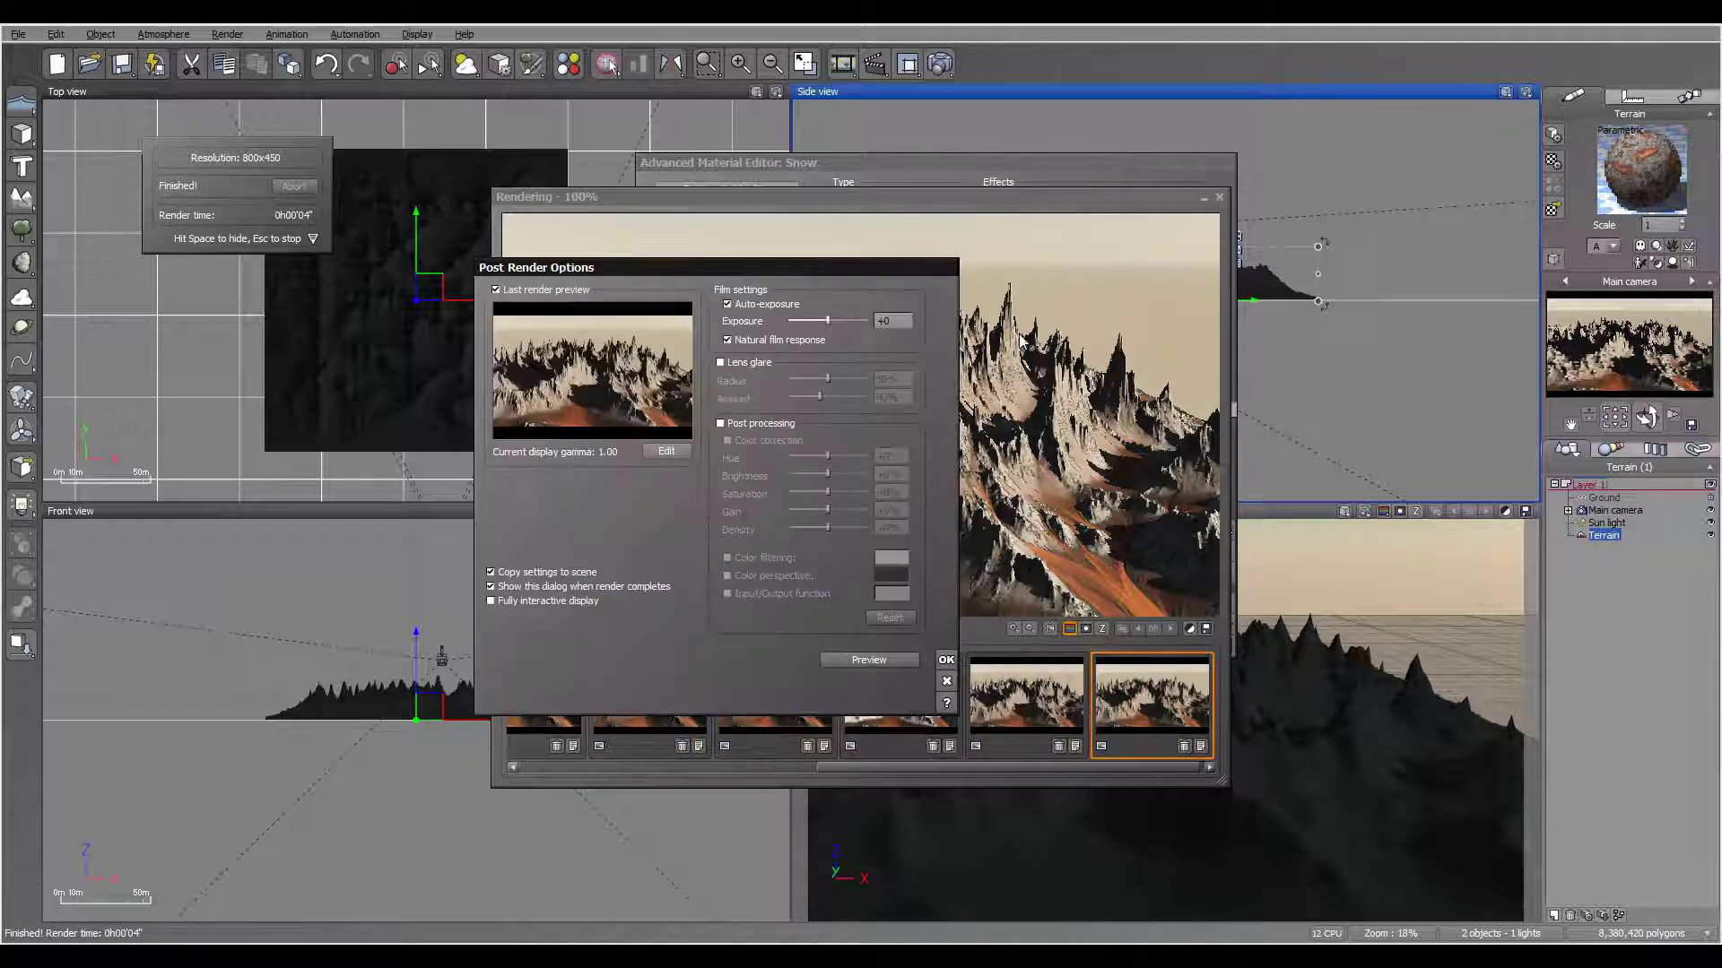
{"action": "left_click", "coordinate": [946, 659]}
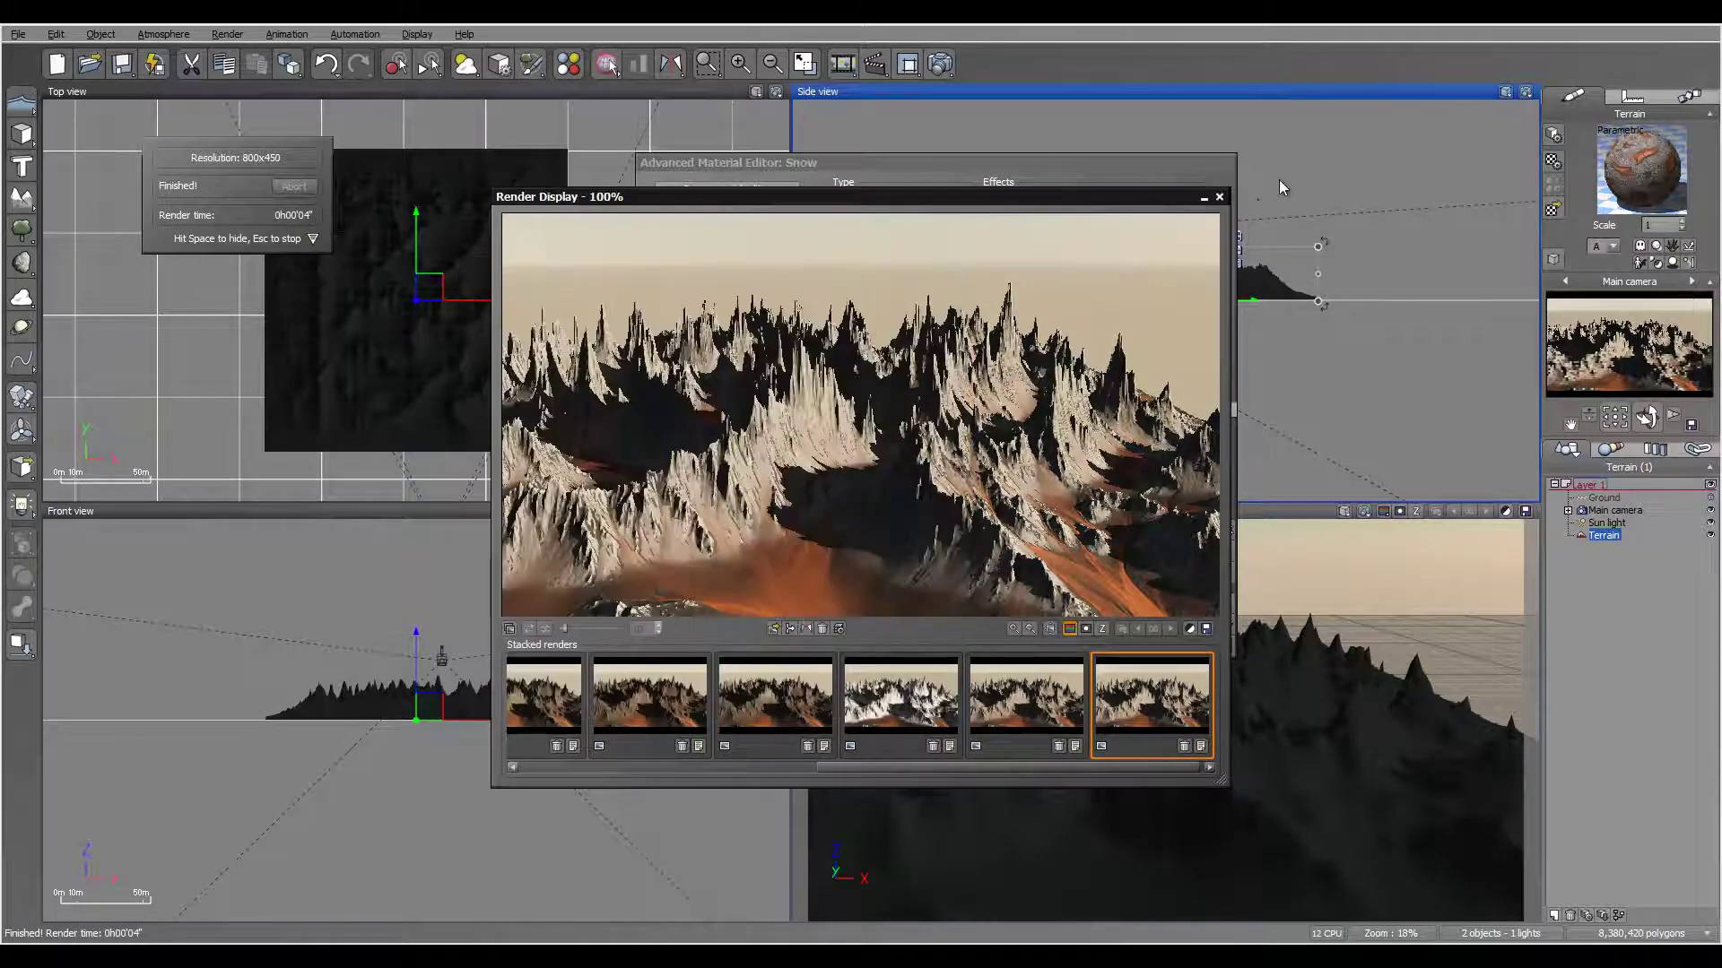
{"action": "left_click", "coordinate": [1219, 196]}
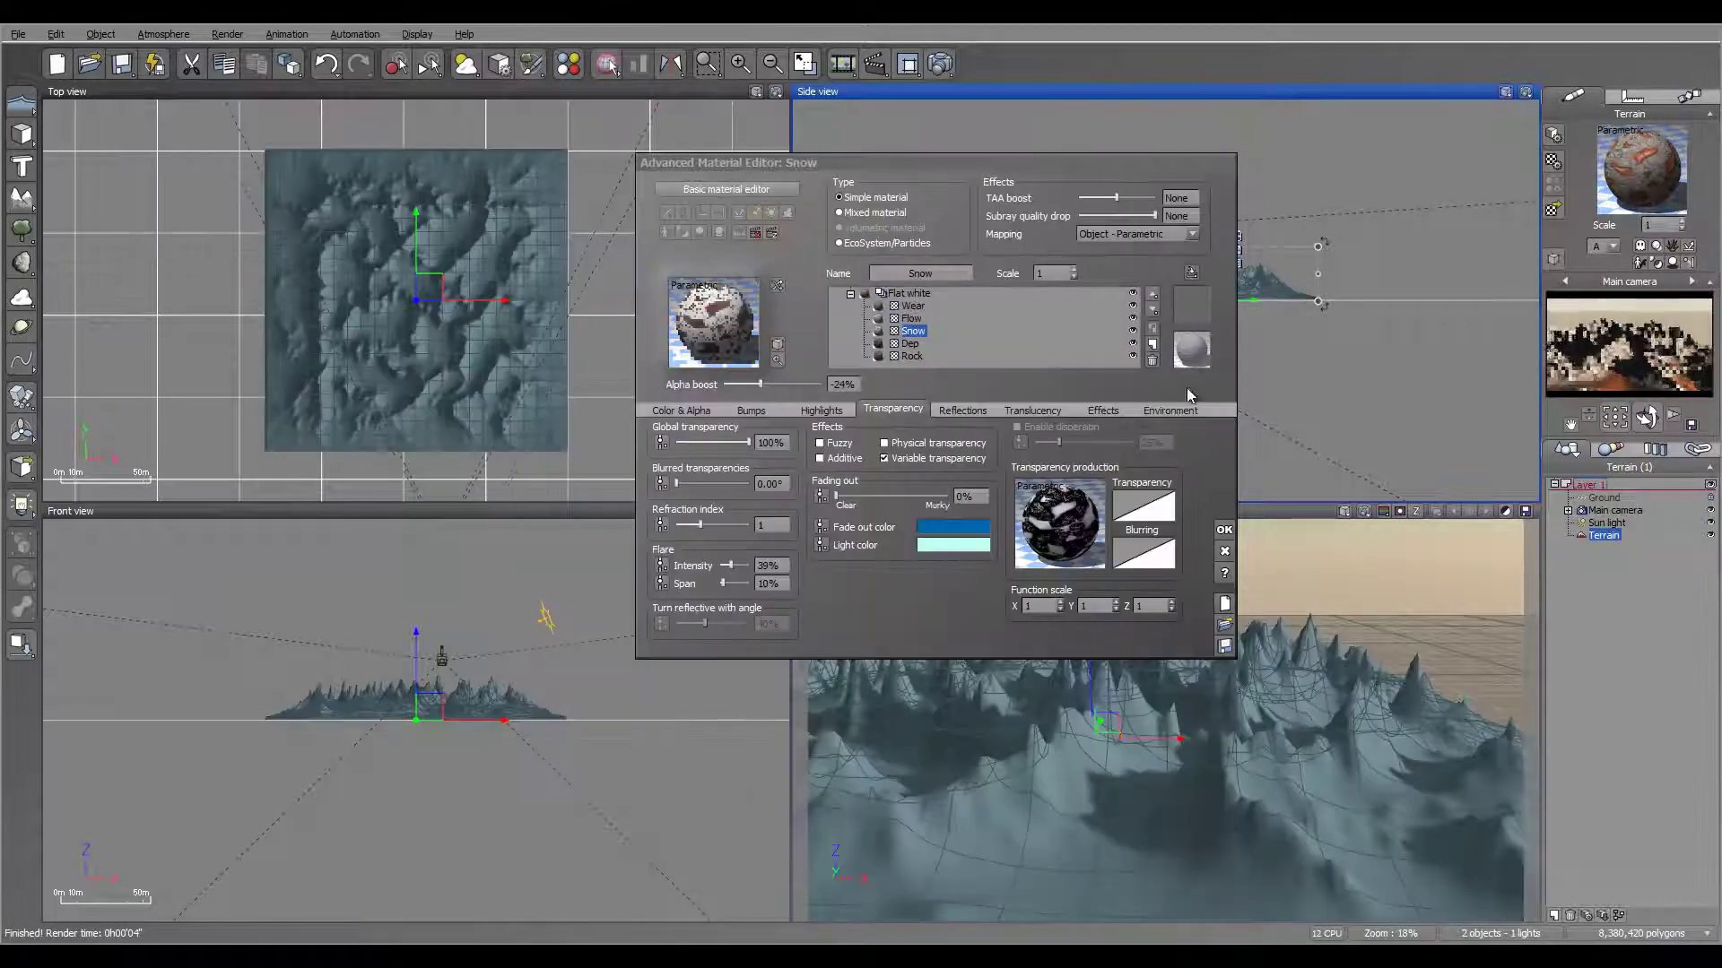
Step: Close the layered material's editor and reduce the terrain's vertical height by roughly a third in the side view
{"action": "left_click", "coordinate": [915, 294]}
{"action": "left_click", "coordinate": [1224, 464]}
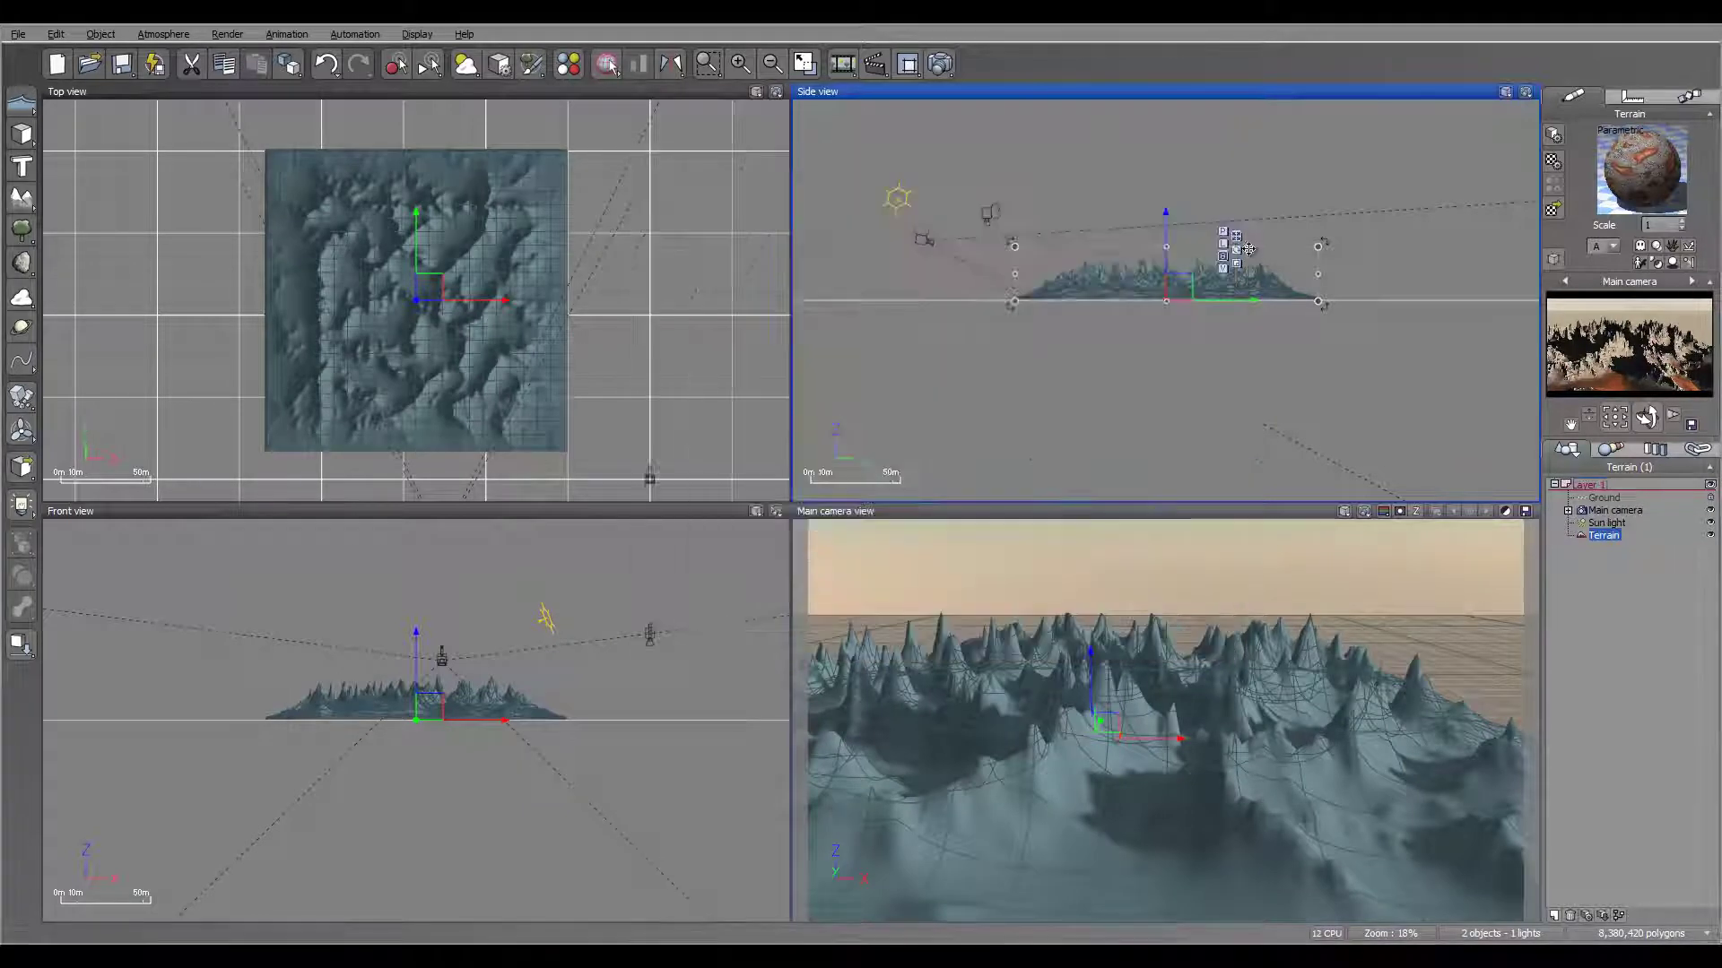
{"action": "scroll", "coordinate": [1166, 202], "scroll_direction": "up", "scroll_amount": 5}
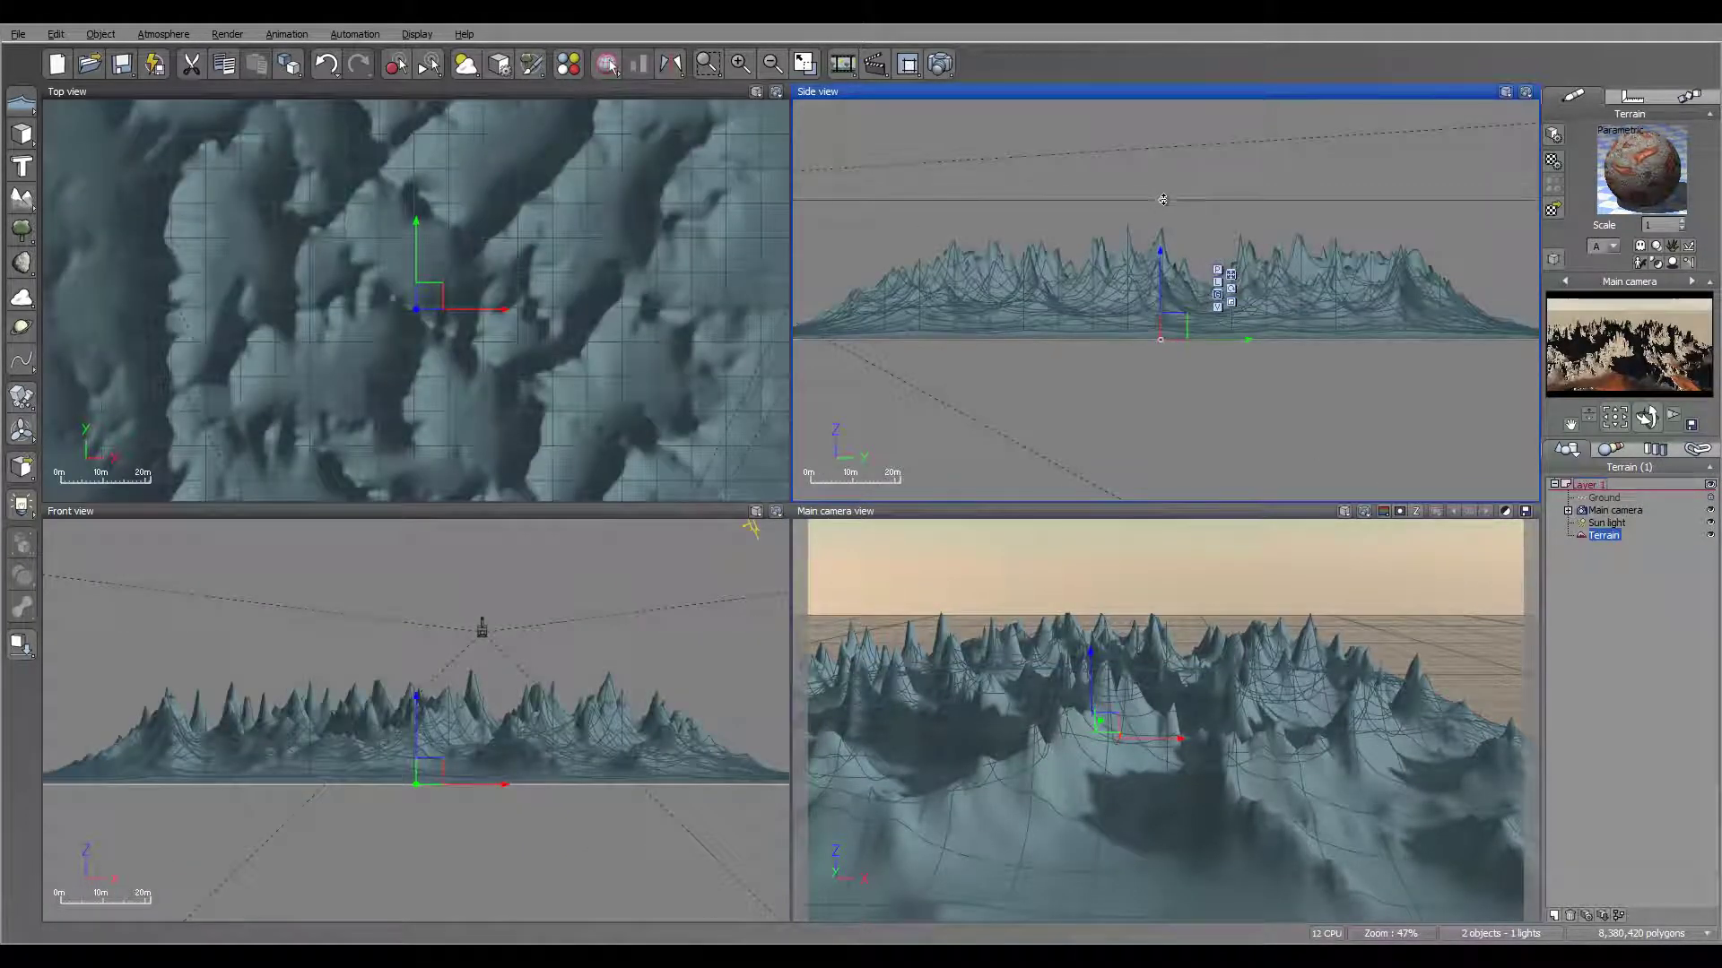
{"action": "left_click_drag", "start_coordinate": [1160, 200], "coordinate": [1159, 242]}
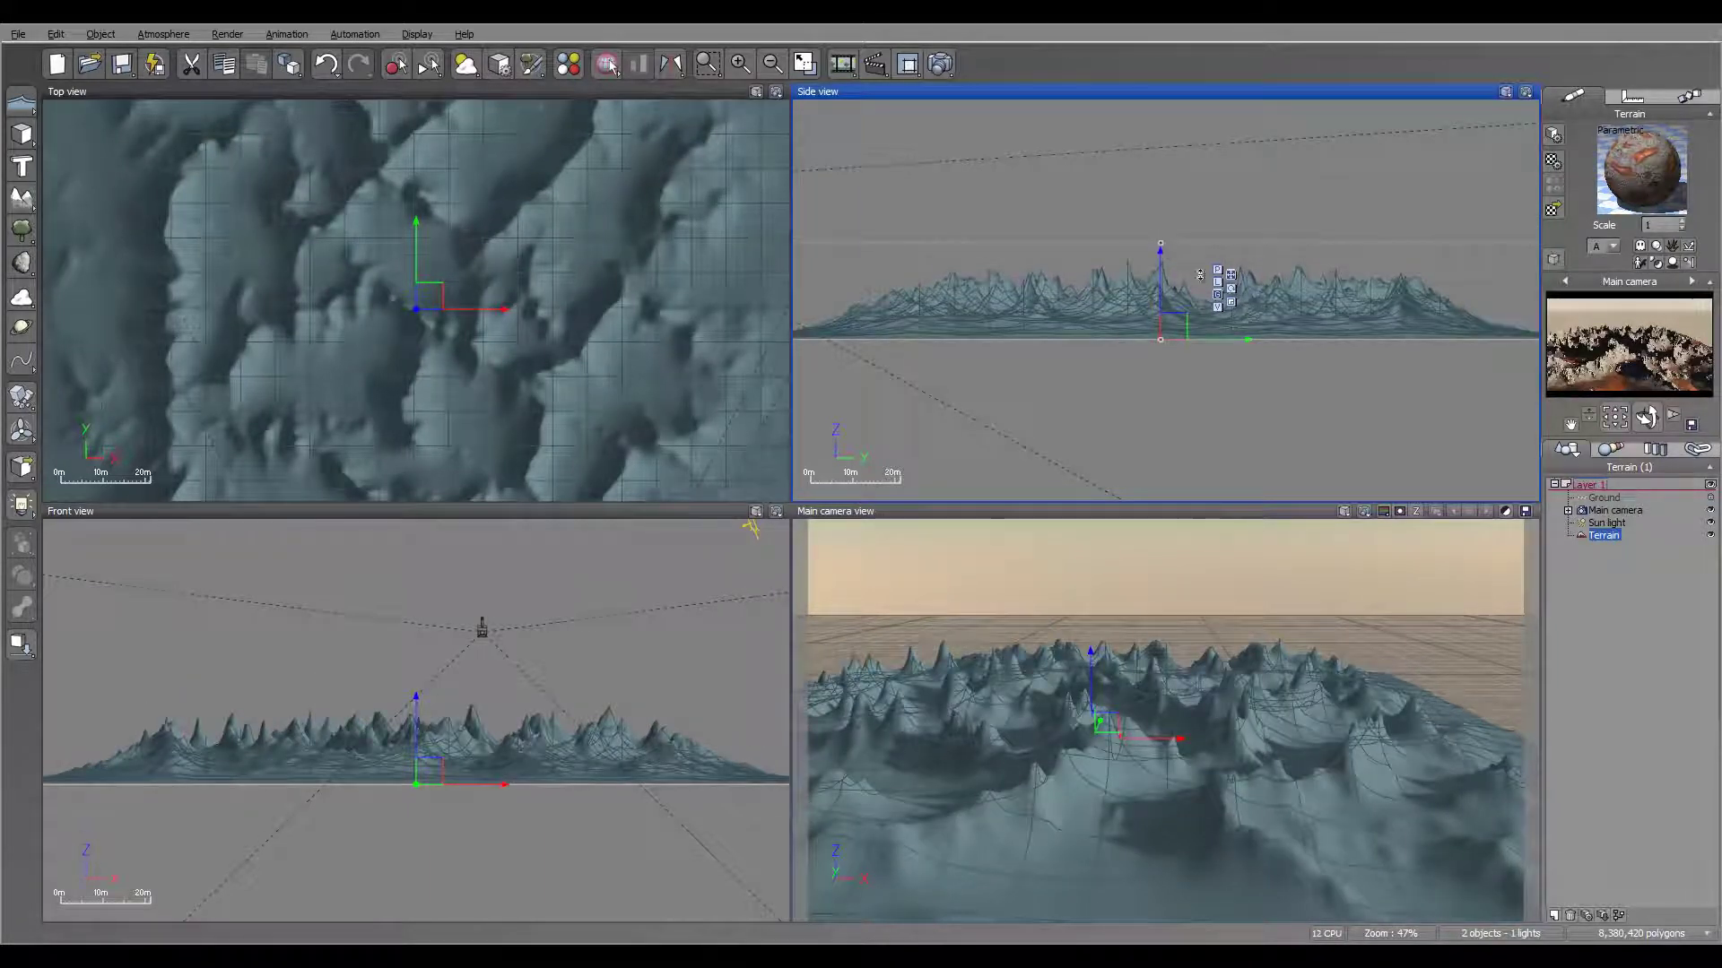
Step: Move the terrain along the negative X axis in the top view so it fills only one side of the camera view
{"action": "scroll", "coordinate": [369, 257], "scroll_direction": "down", "scroll_amount": 5}
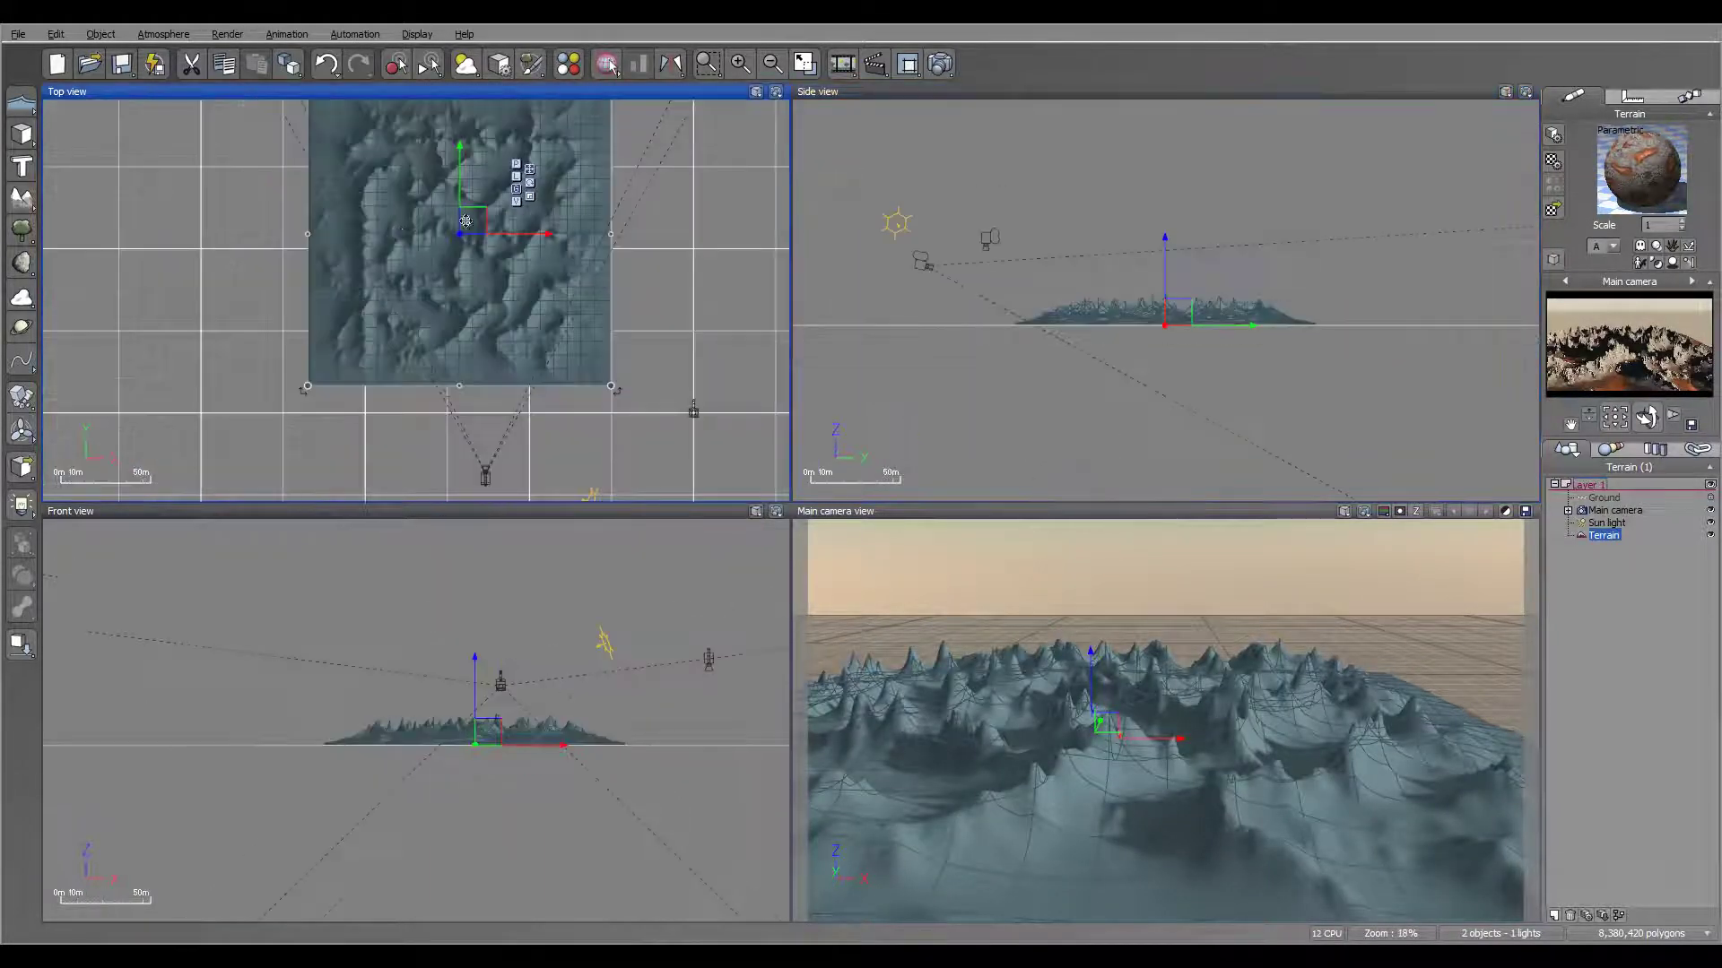
{"action": "left_click_drag", "start_coordinate": [525, 307], "coordinate": [414, 314]}
{"action": "mouse_move", "coordinate": [537, 253]}
{"action": "right_mouse_down"}
{"action": "mouse_move", "coordinate": [589, 188]}
{"action": "mouse_move", "coordinate": [553, 262]}
{"action": "right_mouse_up"}
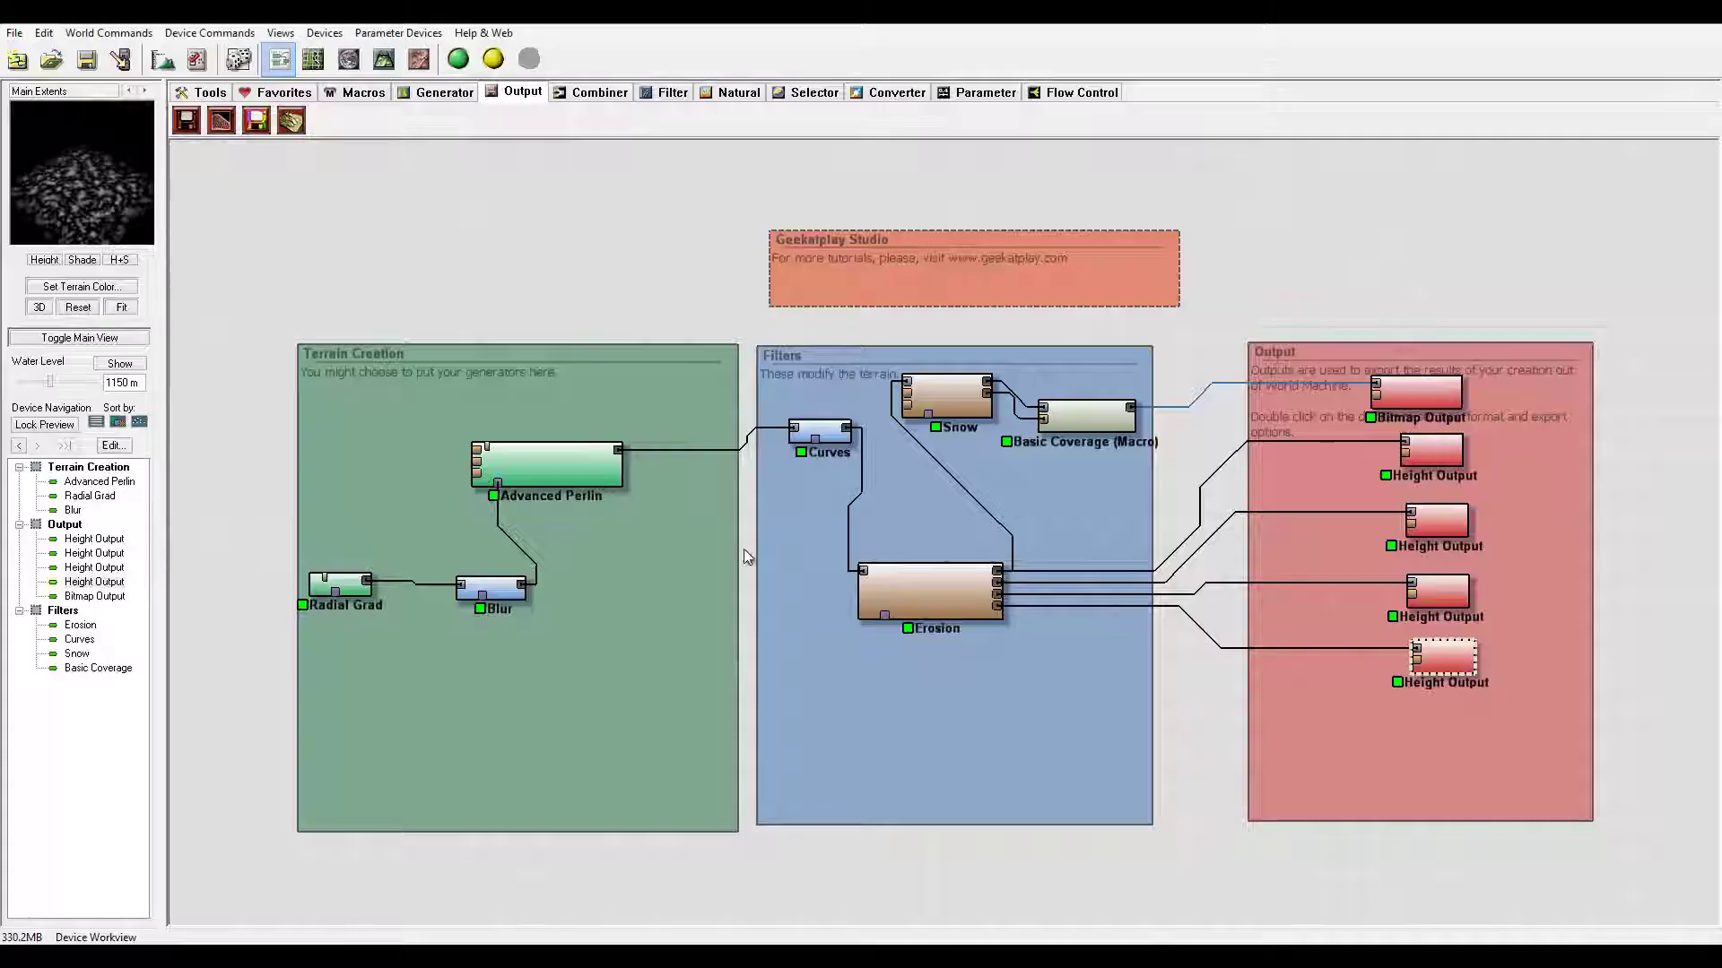
Step: In World Machine, generate a new random seed for the Advanced Perlin generator and build the world
{"action": "left_click", "coordinate": [619, 457]}
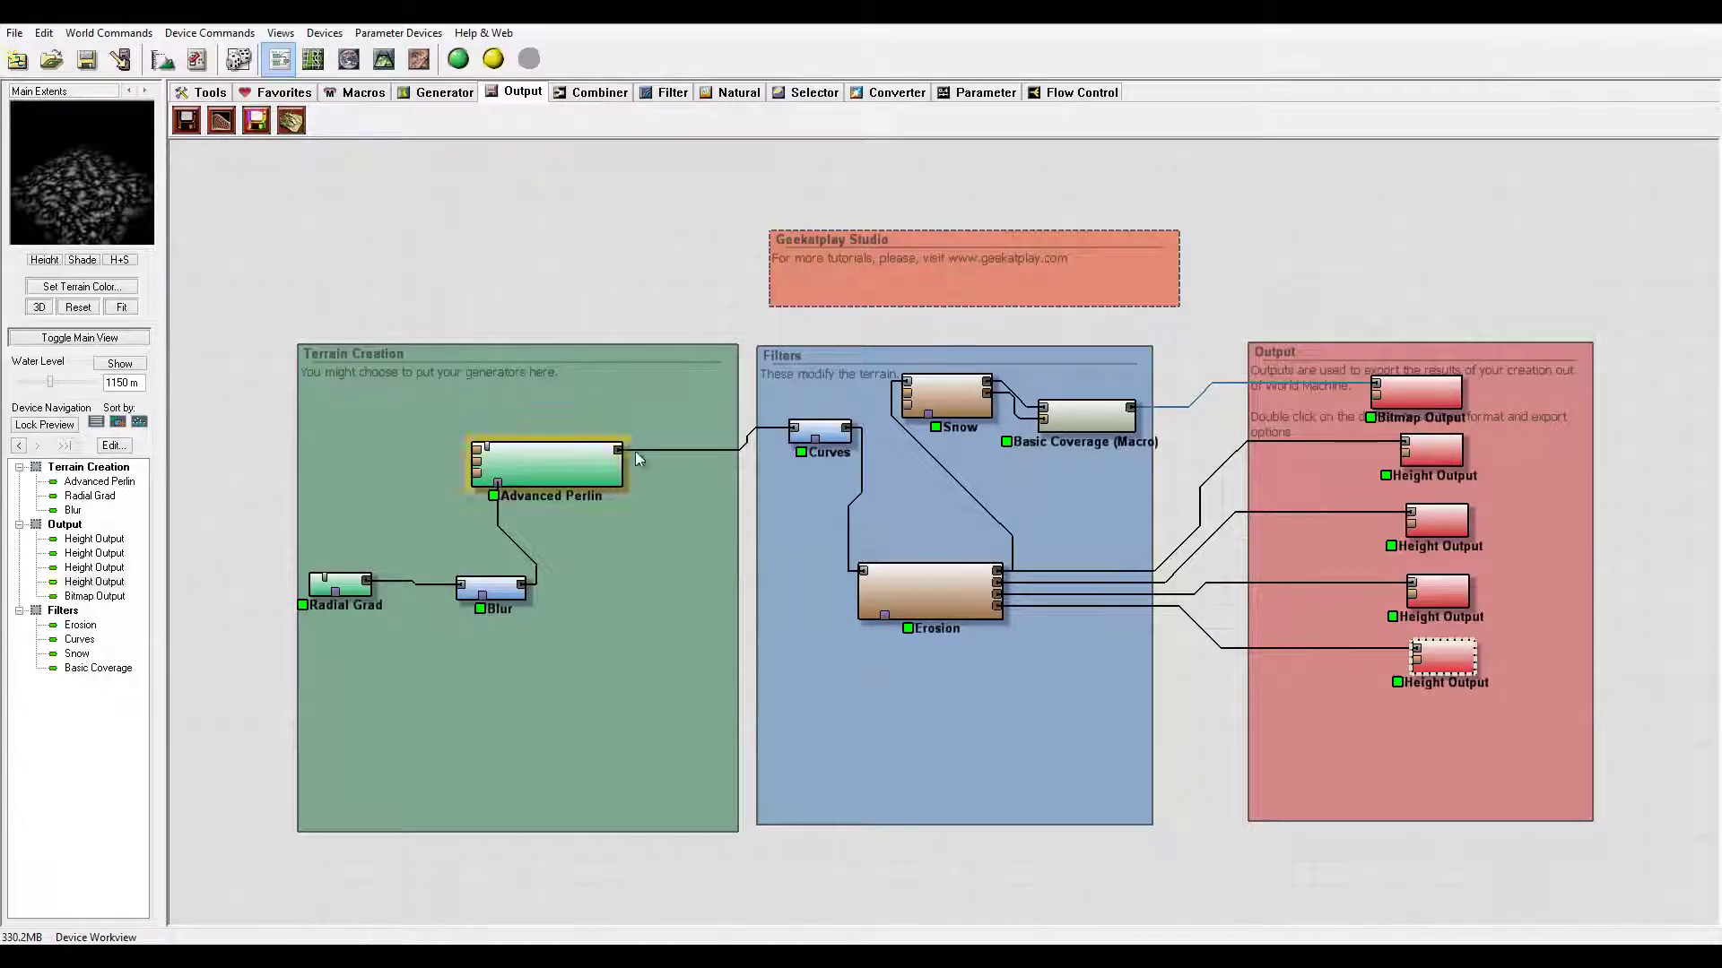
{"action": "double_click", "coordinate": [564, 463]}
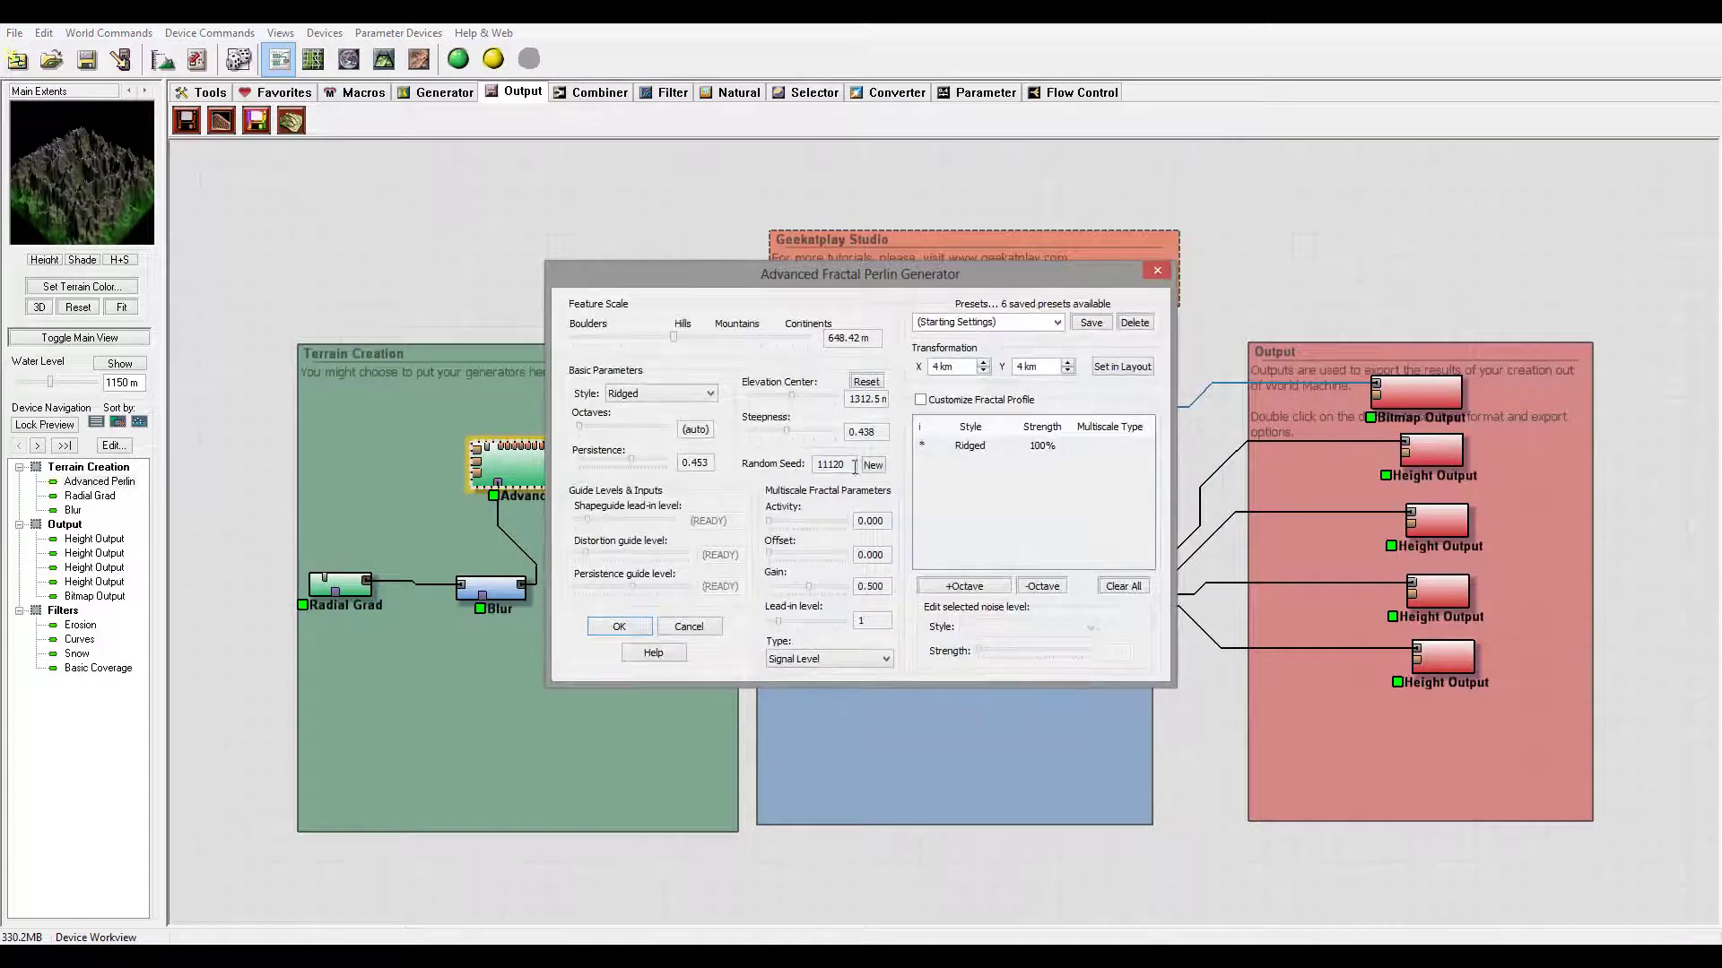
{"action": "left_click", "coordinate": [873, 464]}
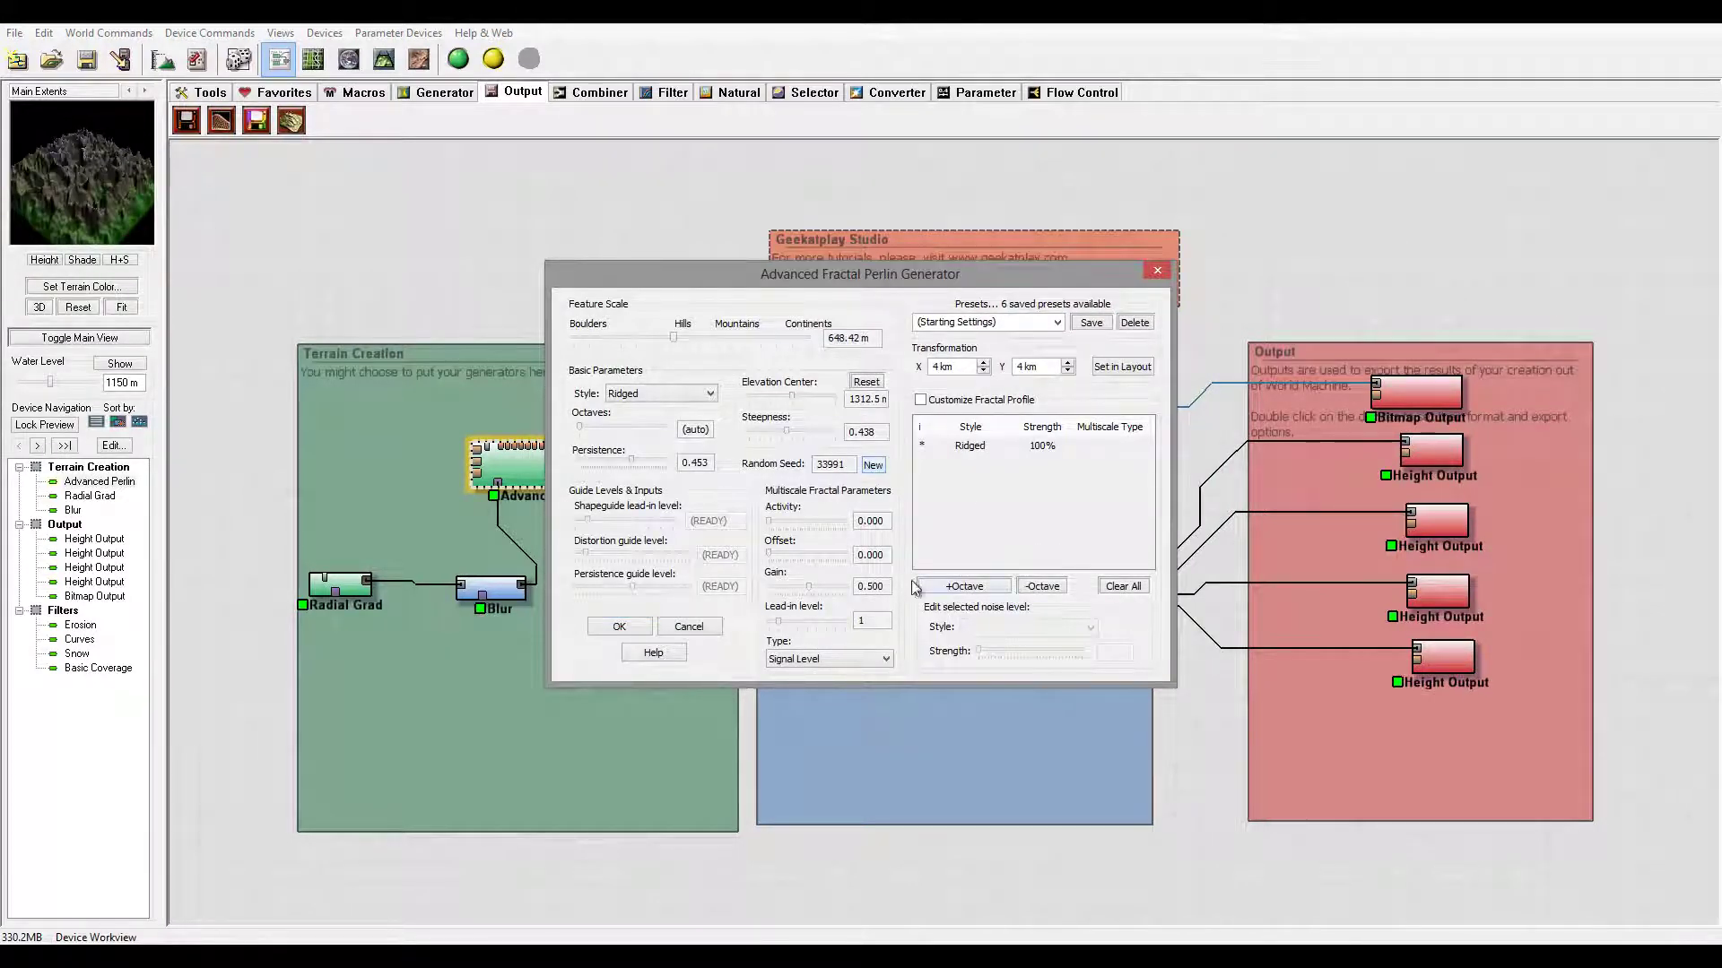
{"action": "left_click", "coordinate": [619, 628]}
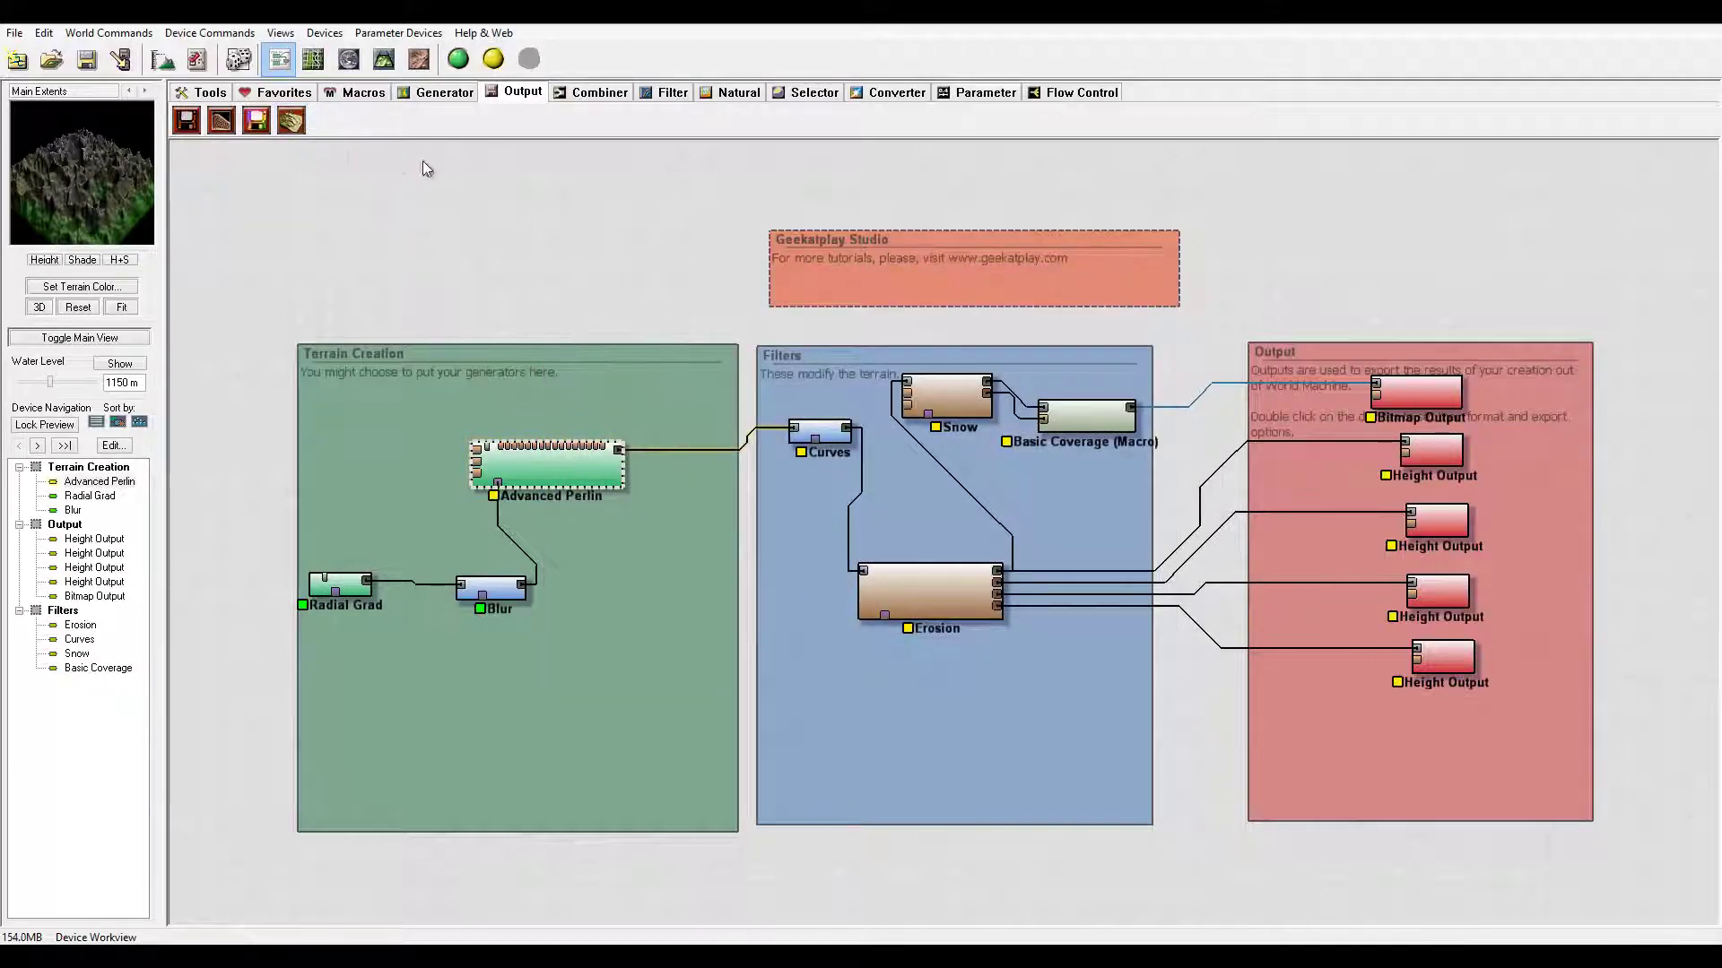
{"action": "left_click", "coordinate": [458, 58]}
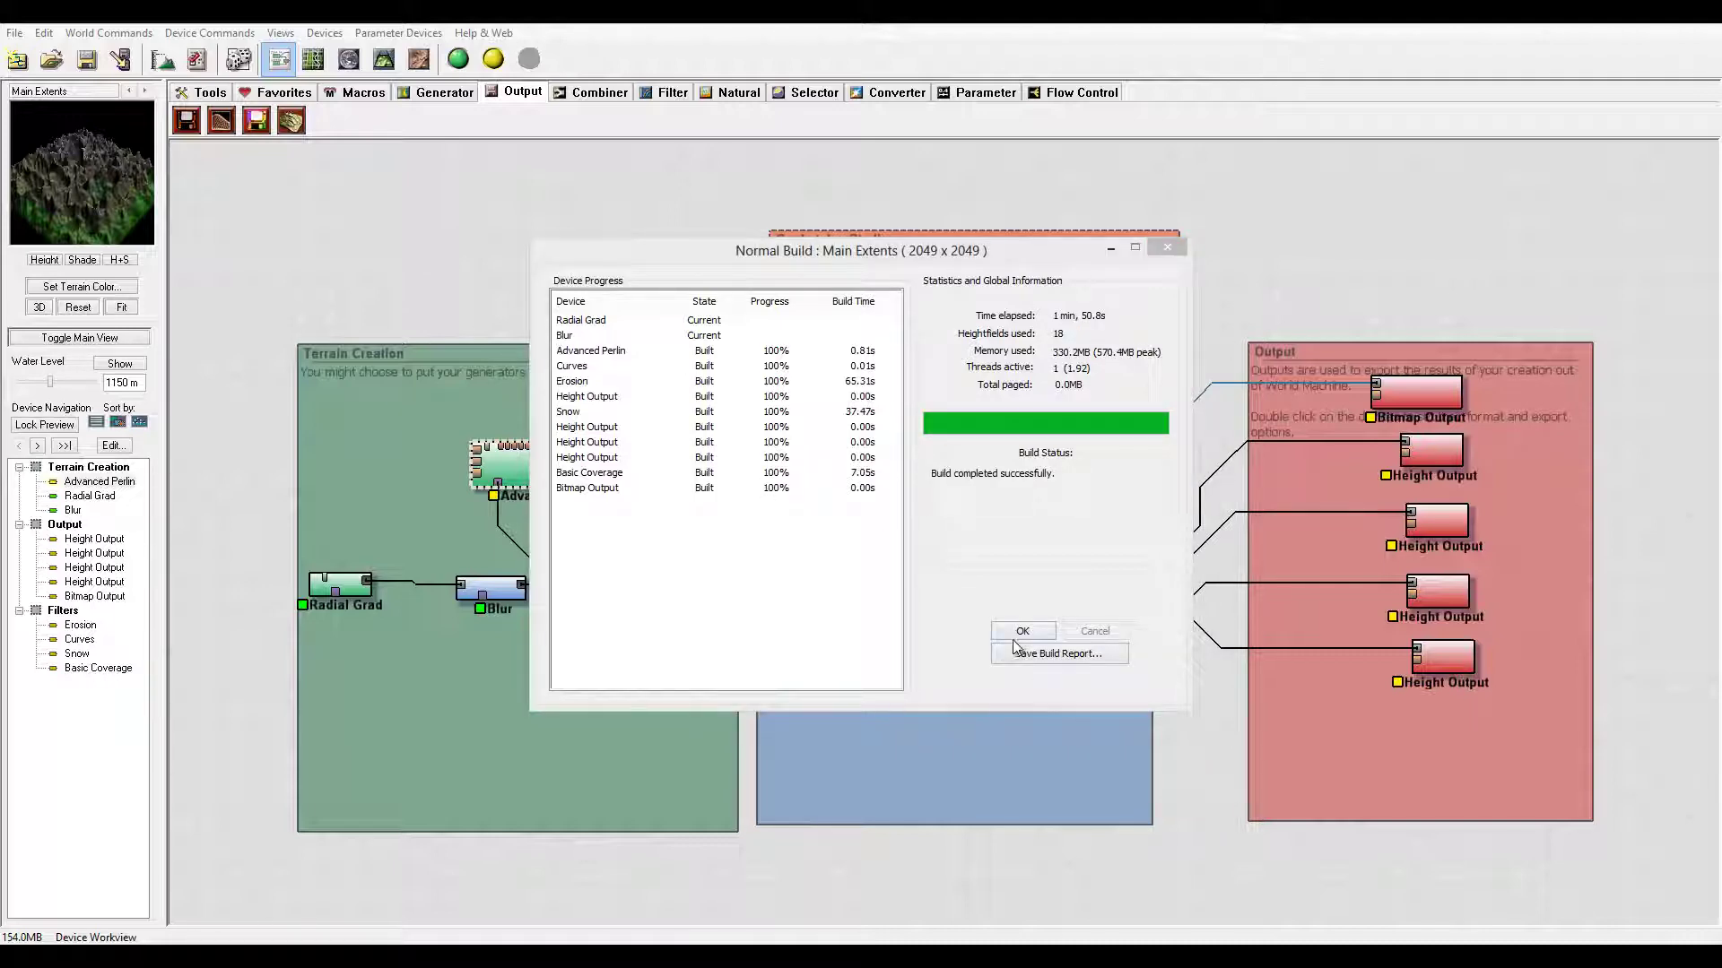
{"action": "left_click", "coordinate": [1015, 637]}
Step: Set the Bitmap Output to write SnowMap2.tif in TIFF (16bits/channel) format
{"action": "double_click", "coordinate": [1436, 397]}
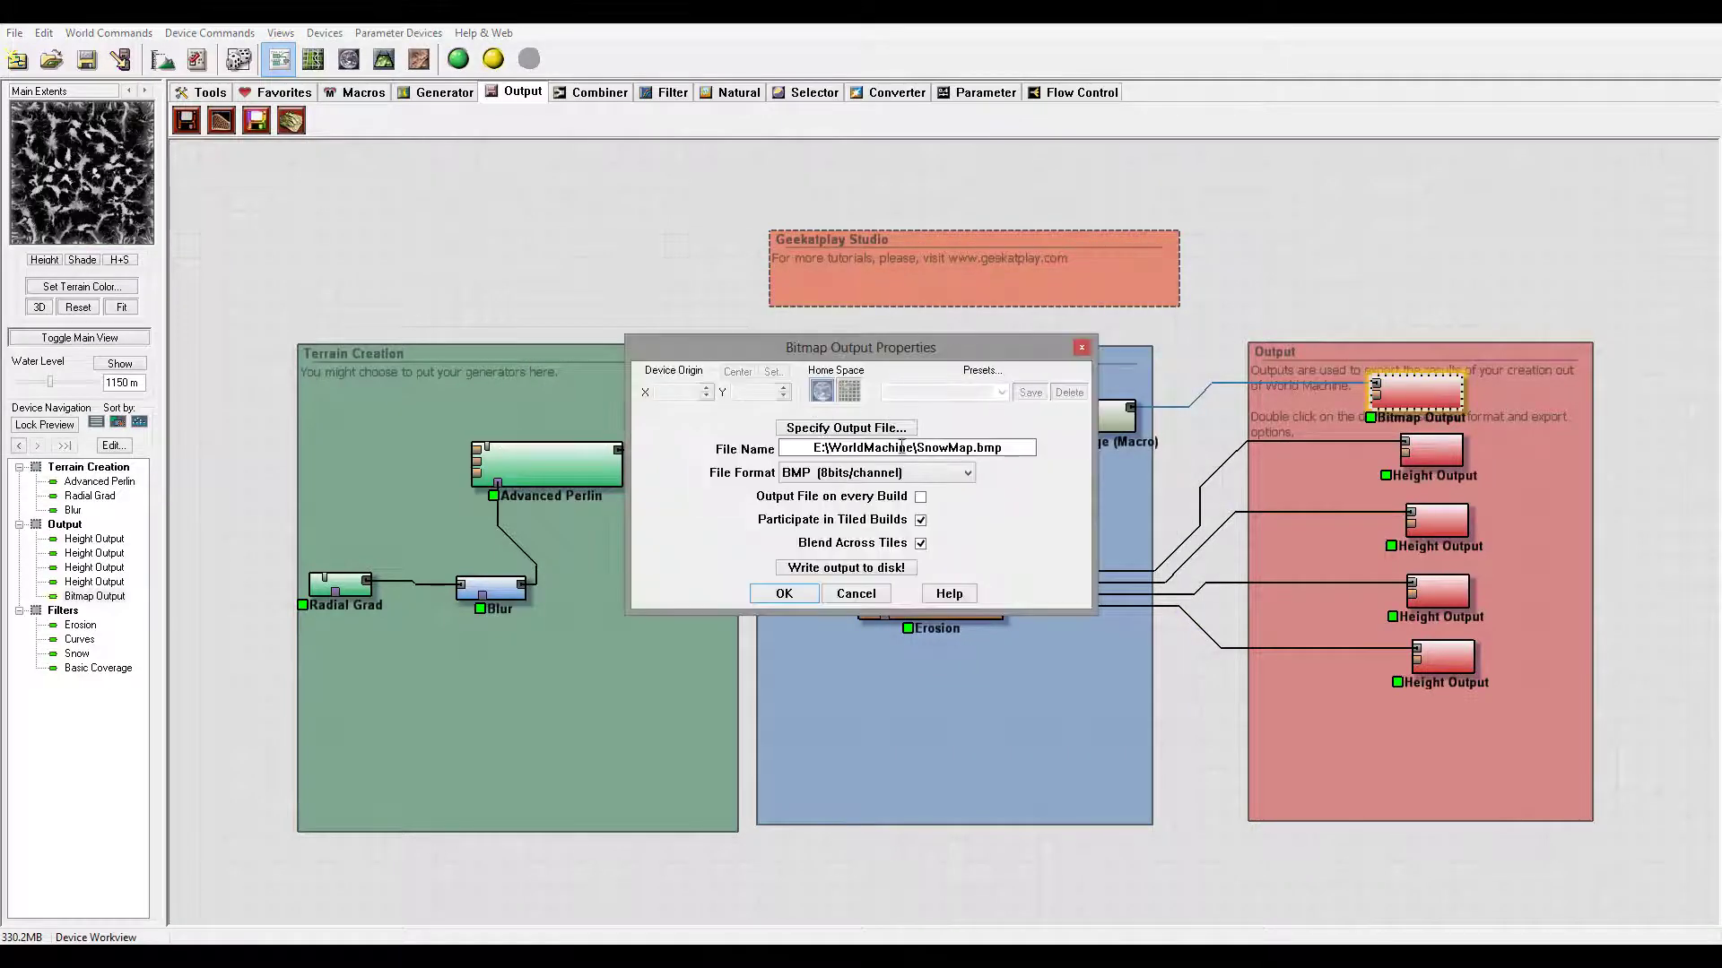
{"action": "left_click", "coordinate": [975, 445]}
{"action": "type", "text": "2"}
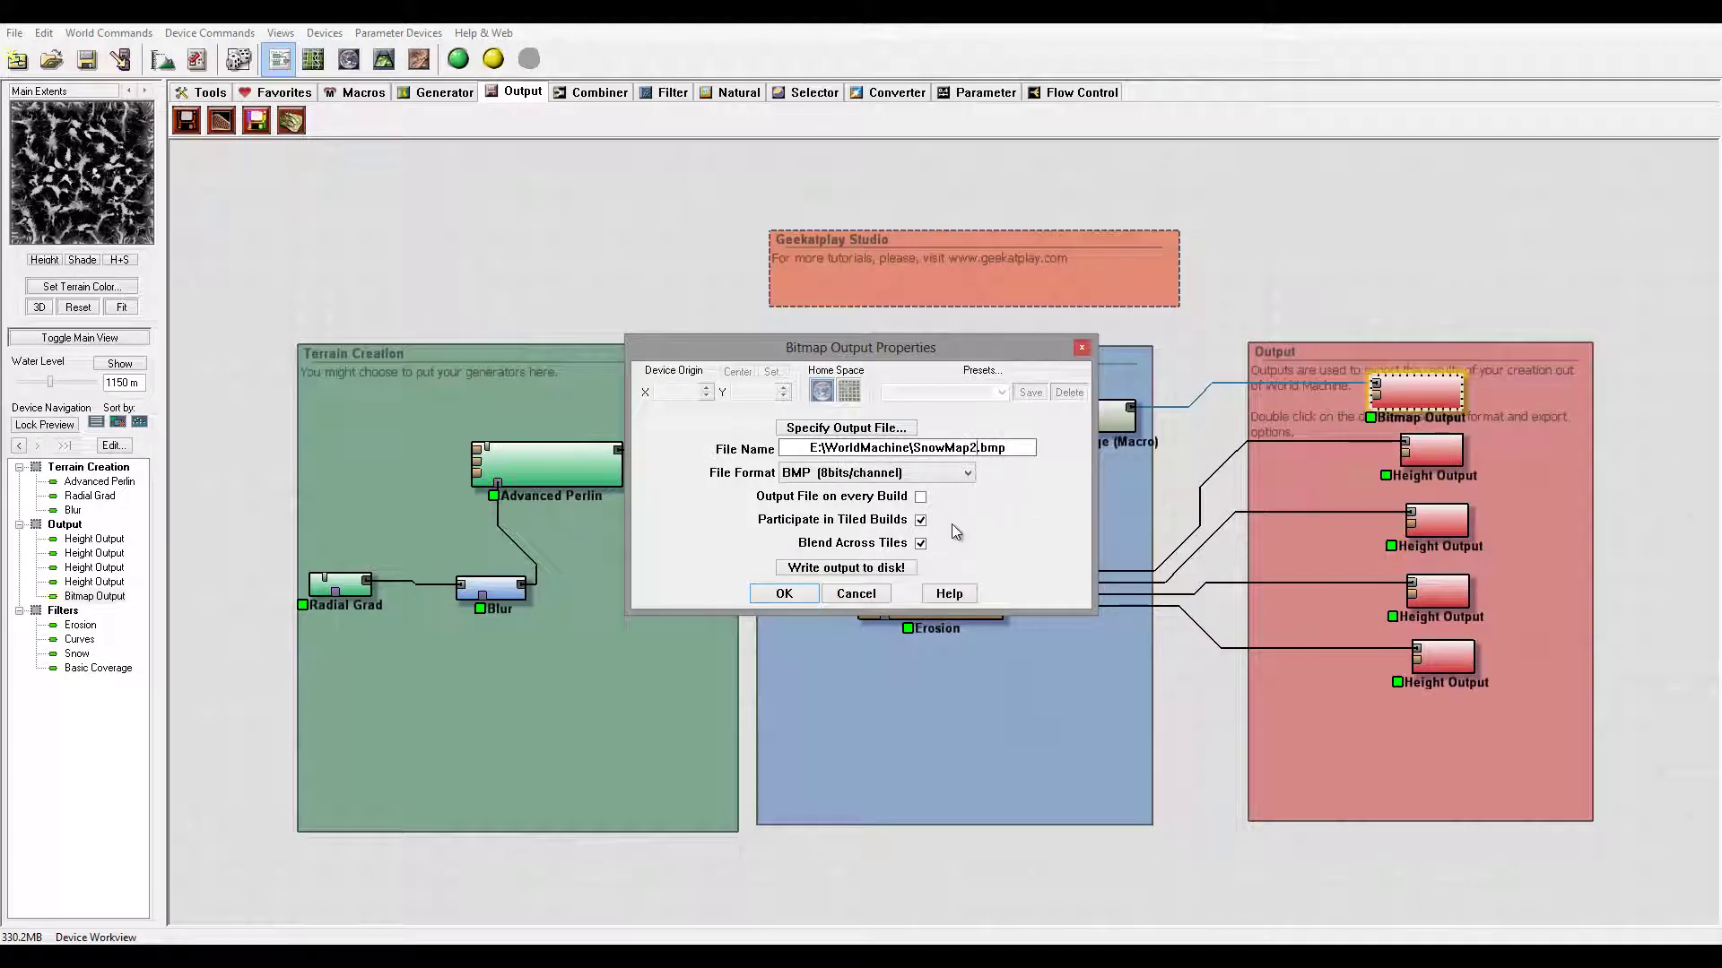
{"action": "left_click", "coordinate": [965, 472]}
{"action": "left_click", "coordinate": [917, 502]}
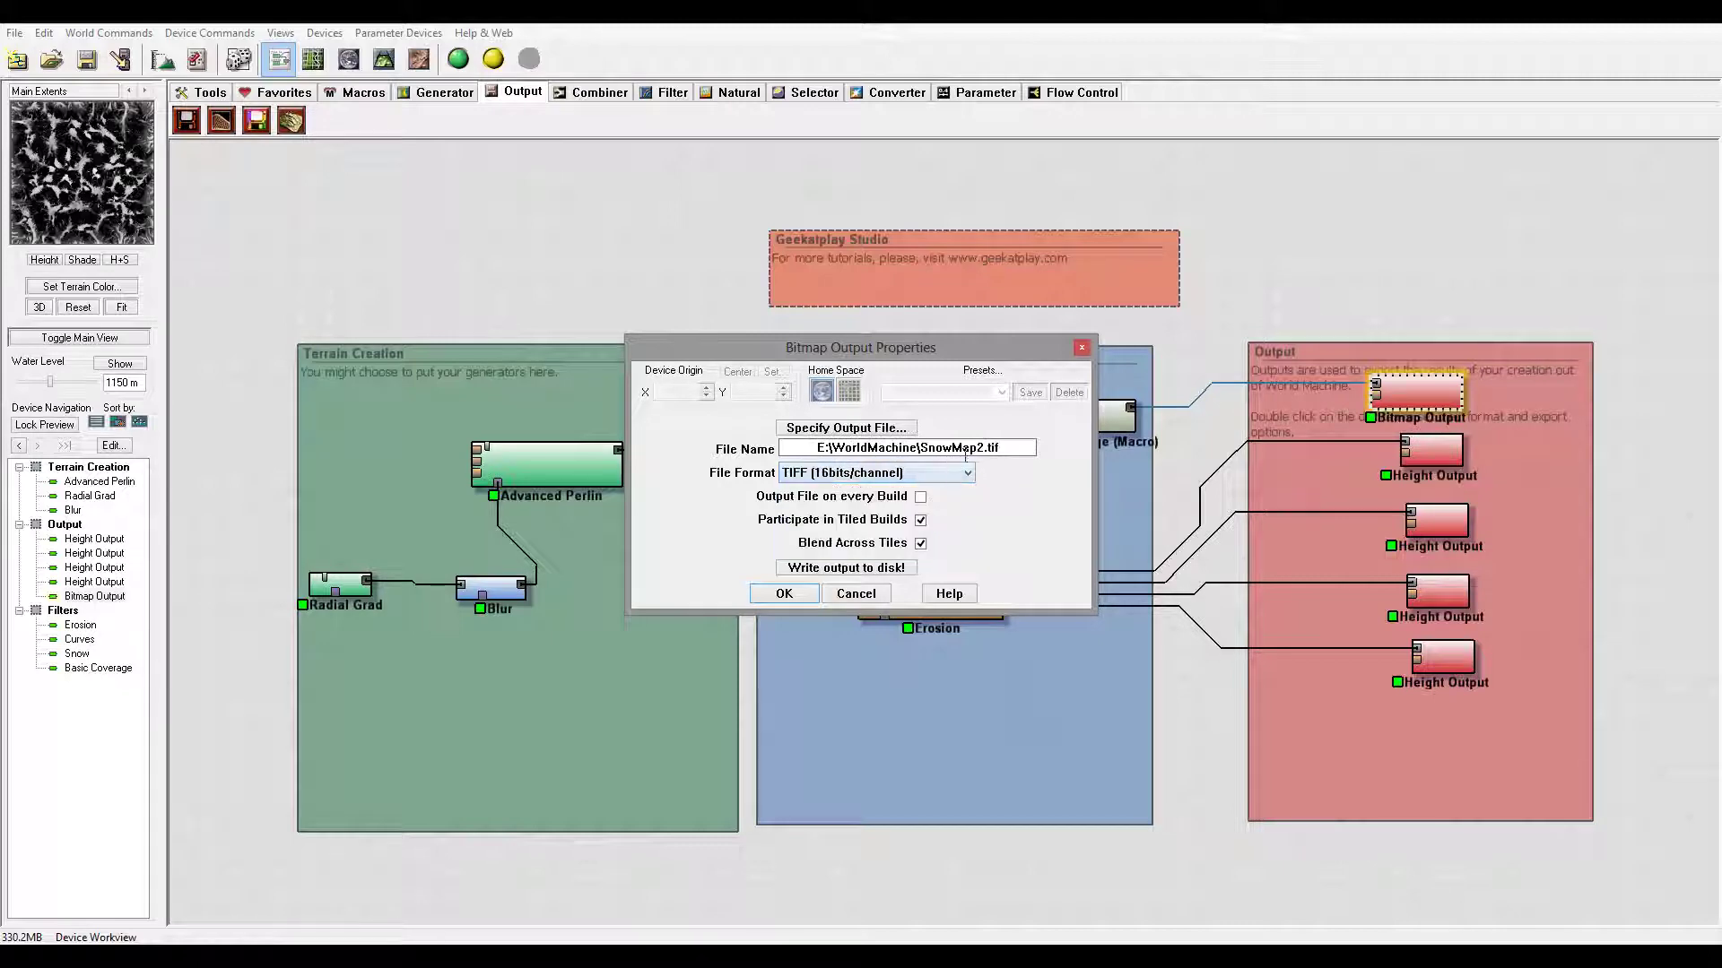
{"action": "left_click", "coordinate": [786, 595]}
Step: Rename the output files of the two uppermost Height Output devices to height2.tif and flow2.tif
{"action": "left_click", "coordinate": [1447, 457]}
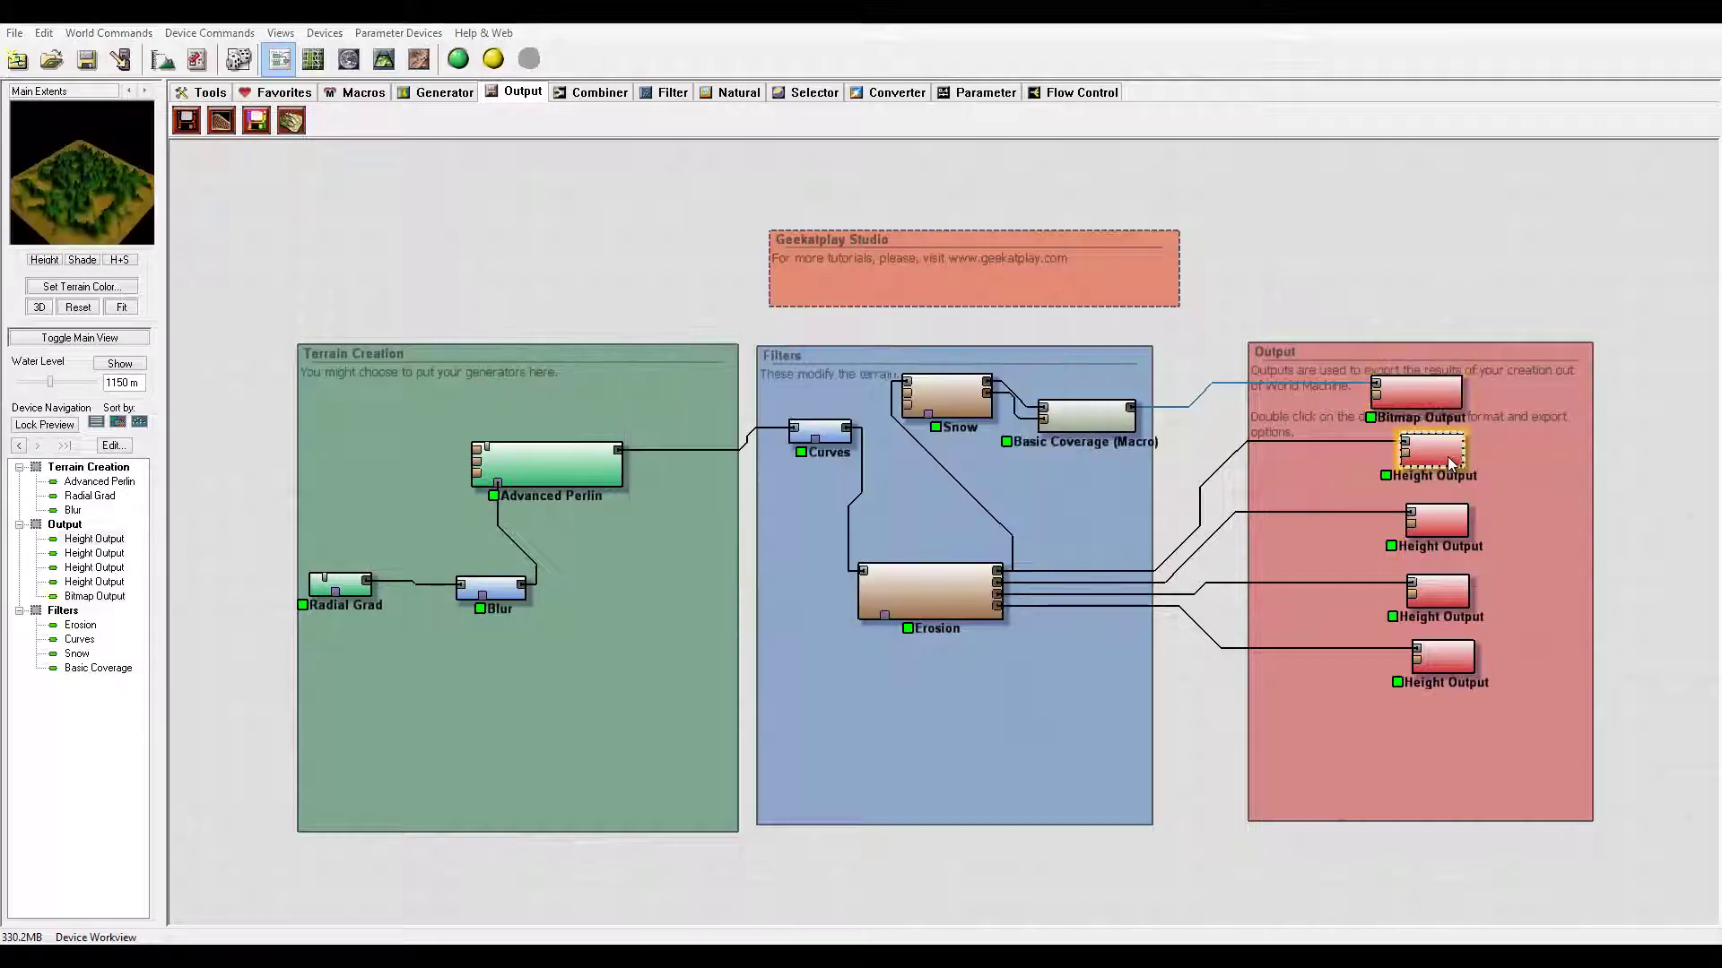
{"action": "double_click", "coordinate": [1448, 456]}
{"action": "left_click", "coordinate": [892, 308]}
{"action": "left_click", "coordinate": [773, 636]}
{"action": "double_click", "coordinate": [1436, 518]}
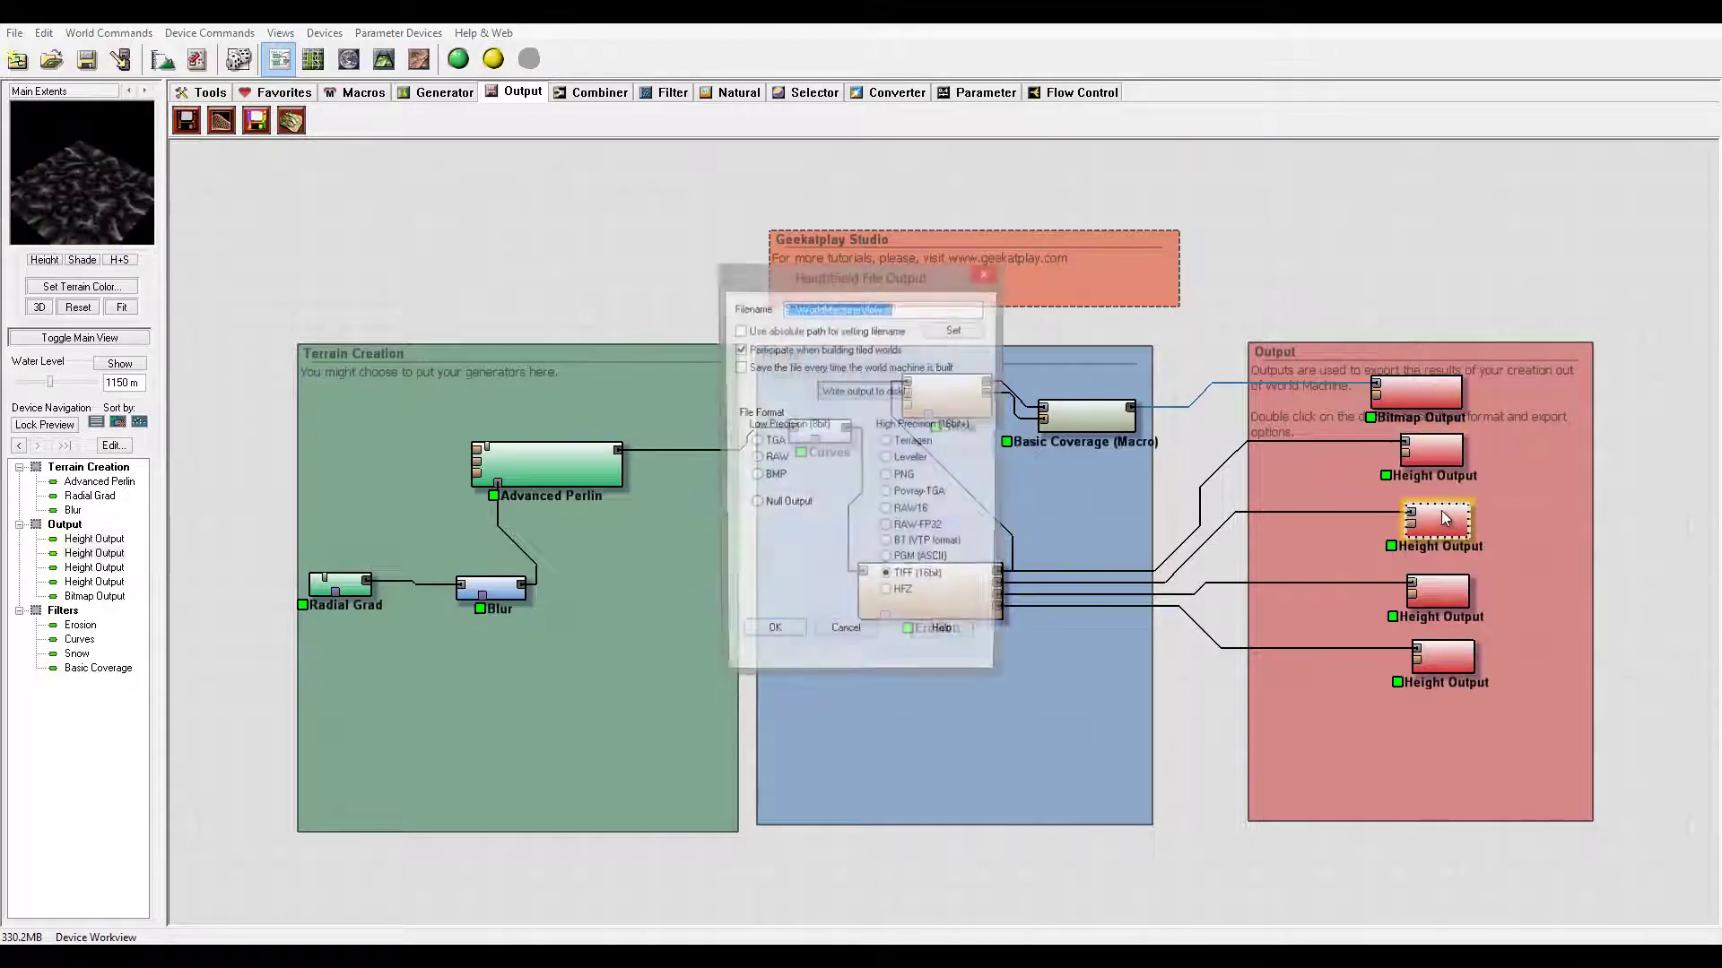
{"action": "left_click", "coordinate": [886, 308]}
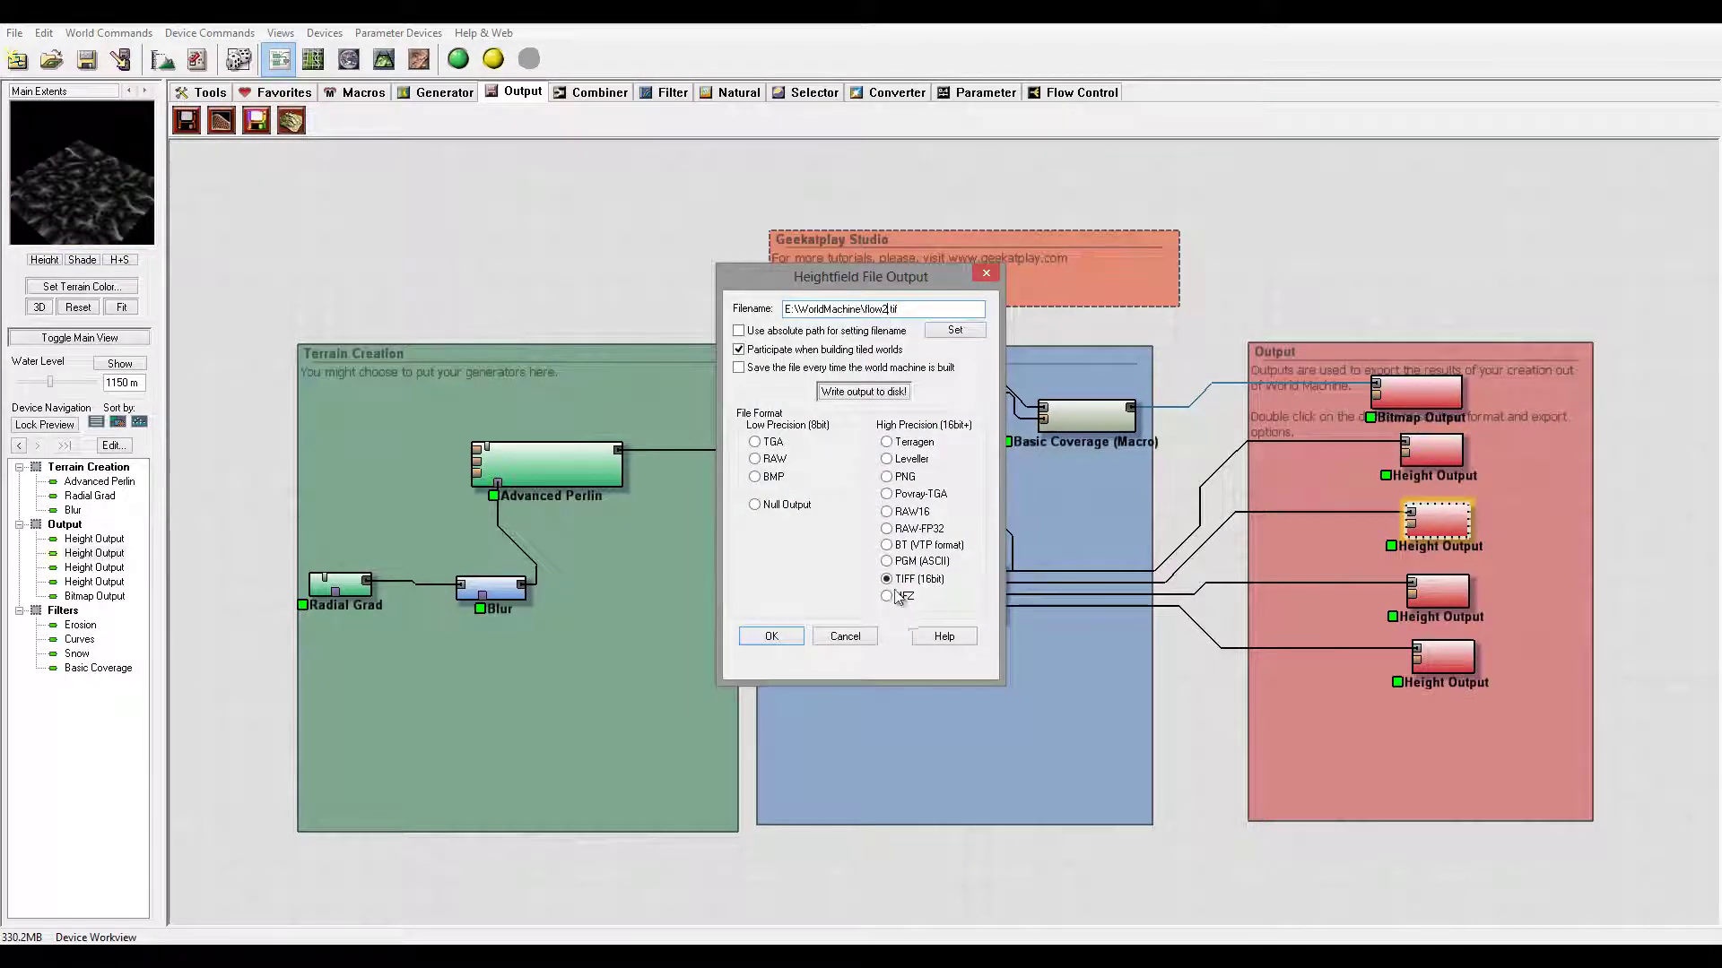
{"action": "left_click", "coordinate": [771, 636]}
Step: Rename the output files of the two lowest Height Output devices to wear2.tif and depost2.tif
{"action": "double_click", "coordinate": [1439, 590]}
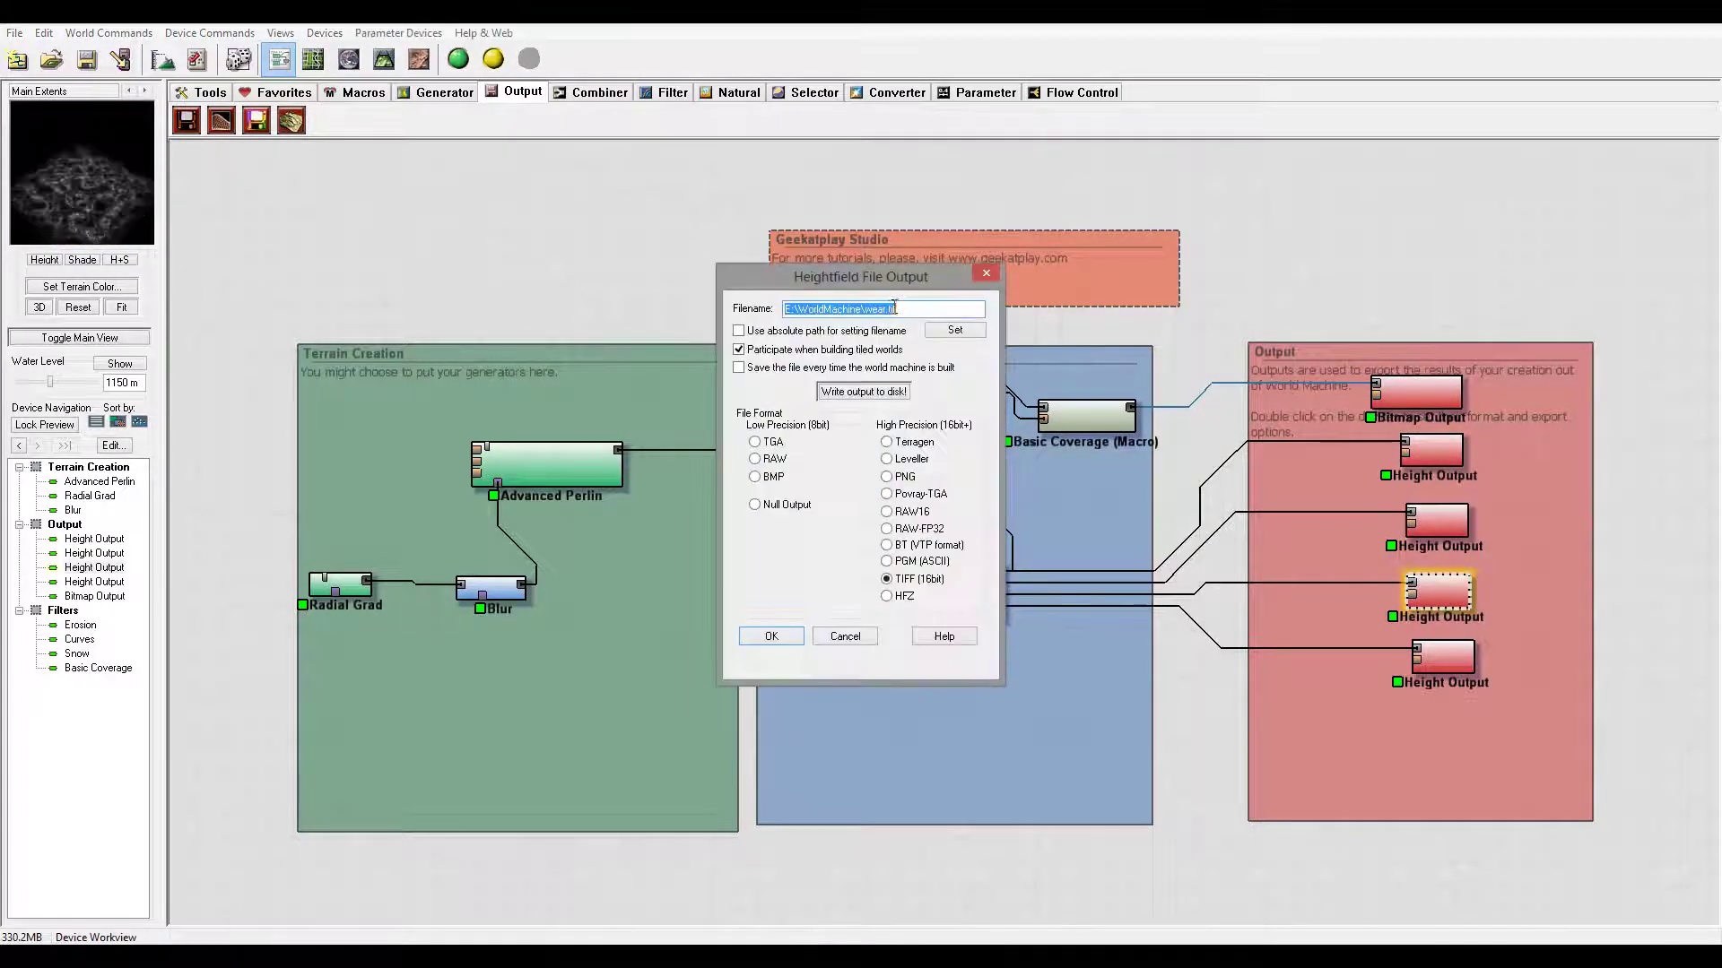
{"action": "left_click", "coordinate": [885, 308]}
{"action": "left_click", "coordinate": [753, 635]}
{"action": "double_click", "coordinate": [1445, 655]}
{"action": "left_click", "coordinate": [892, 310]}
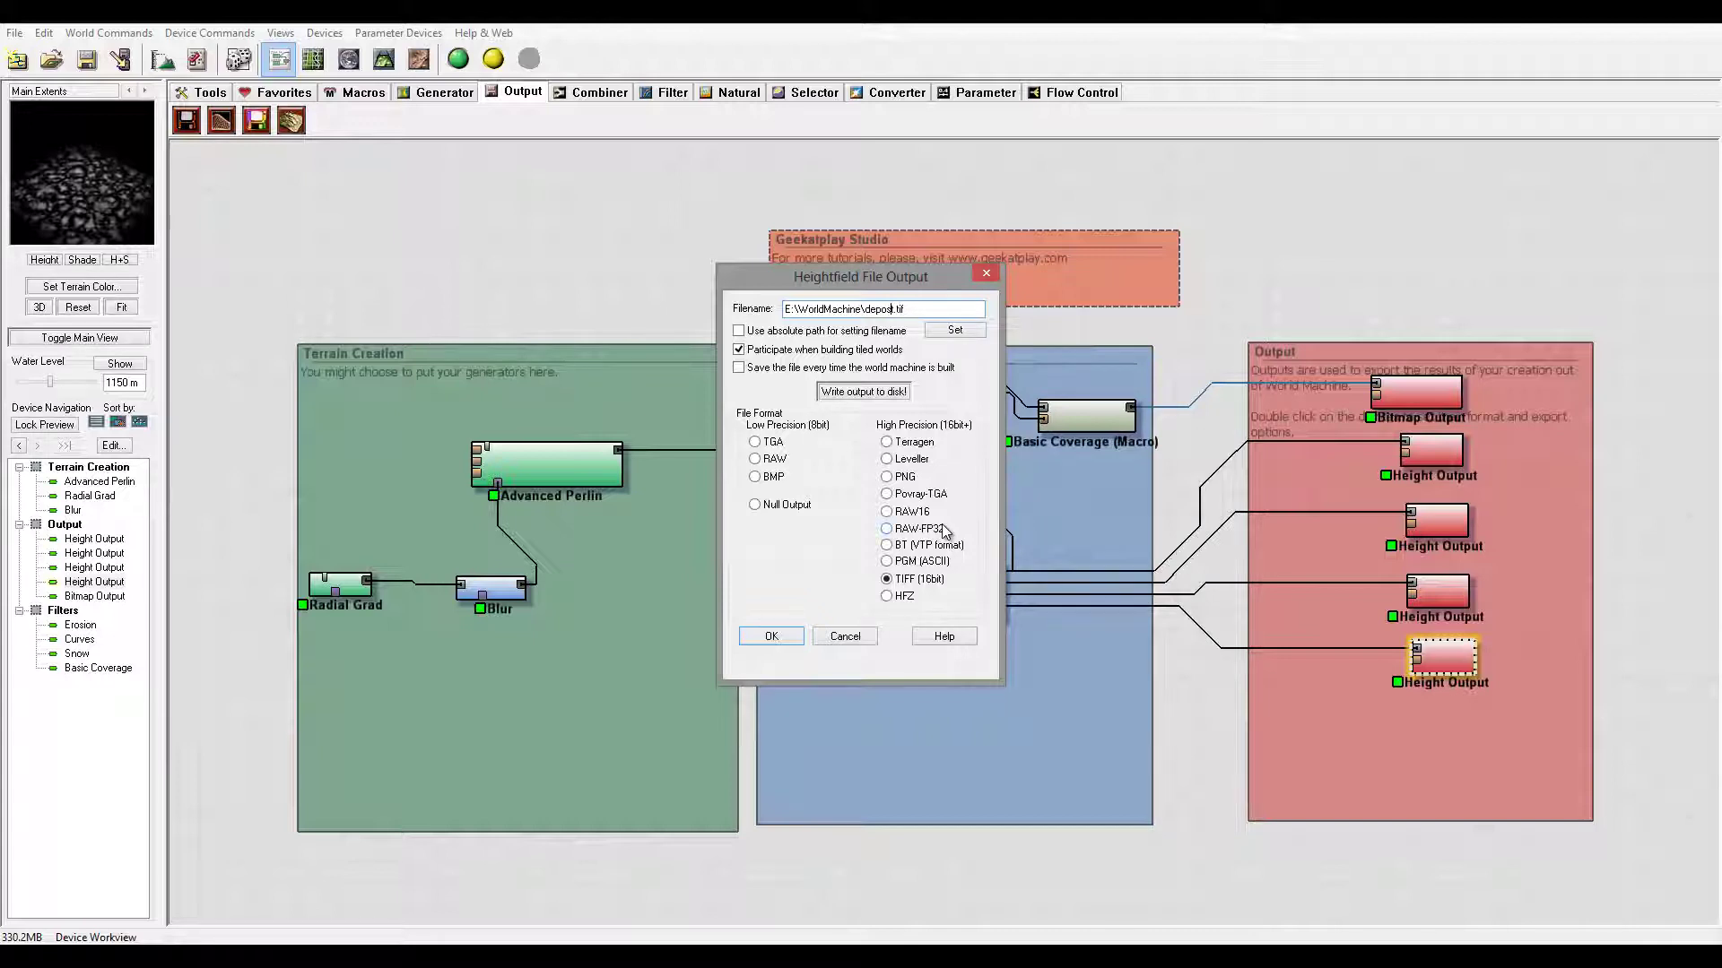
{"action": "left_click", "coordinate": [789, 639]}
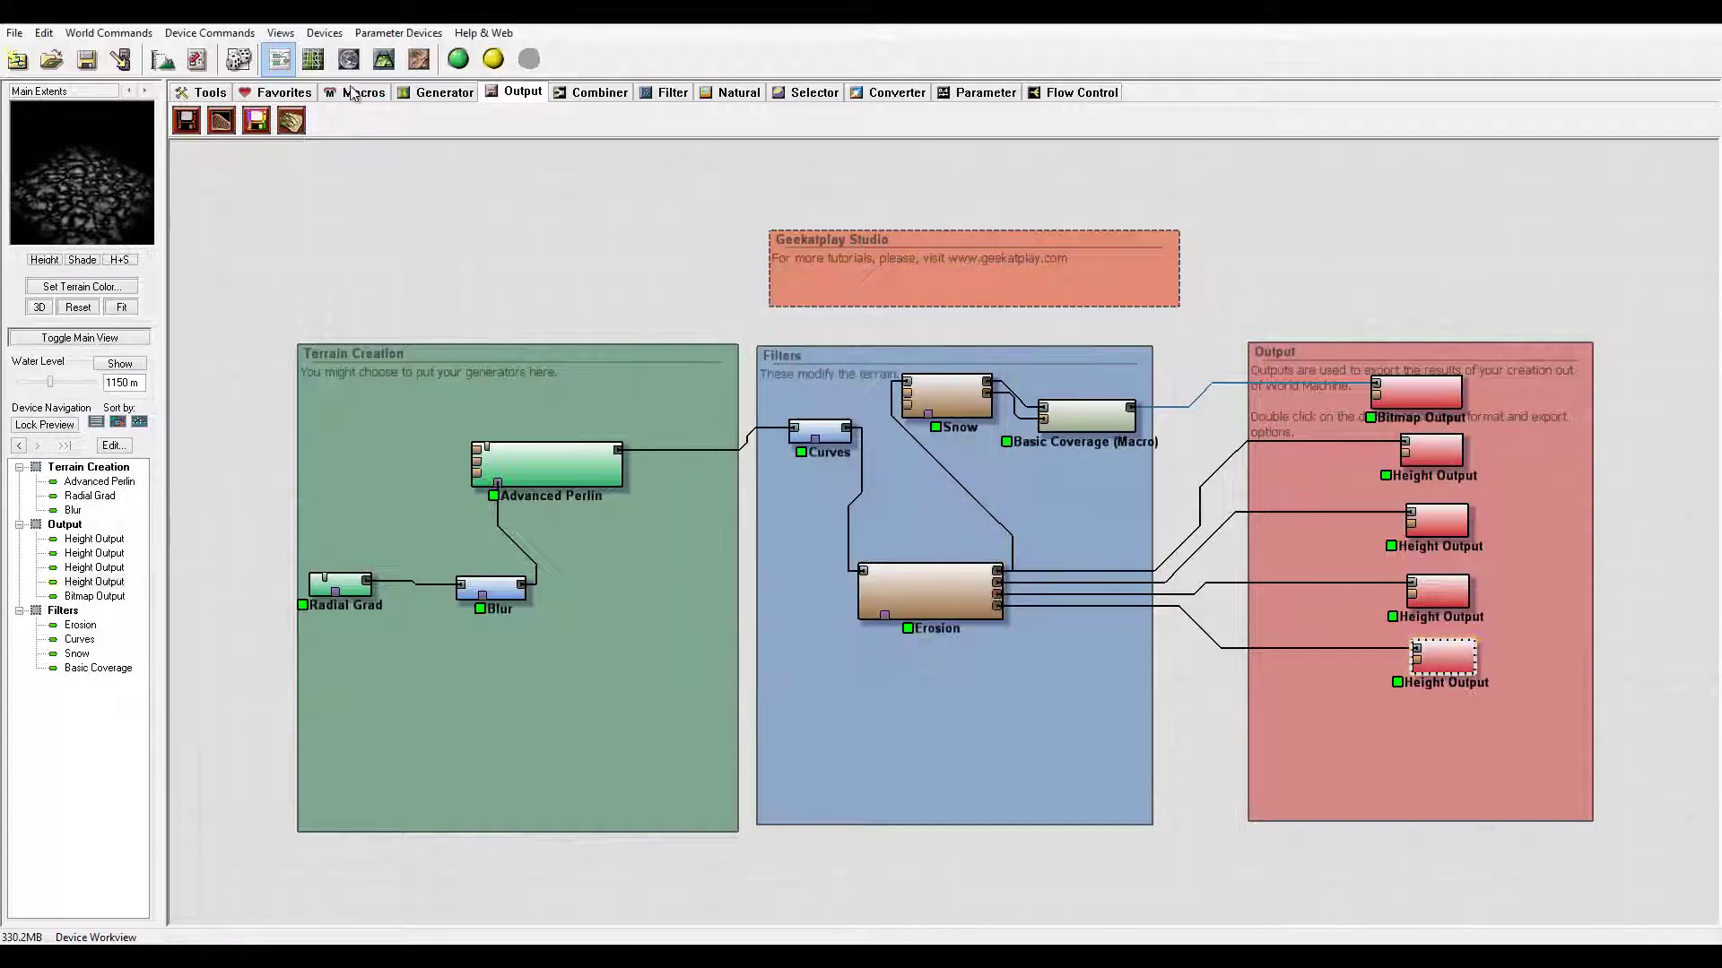
Step: Export all world file outputs to disk and close the Output Manager
{"action": "left_click", "coordinate": [157, 61]}
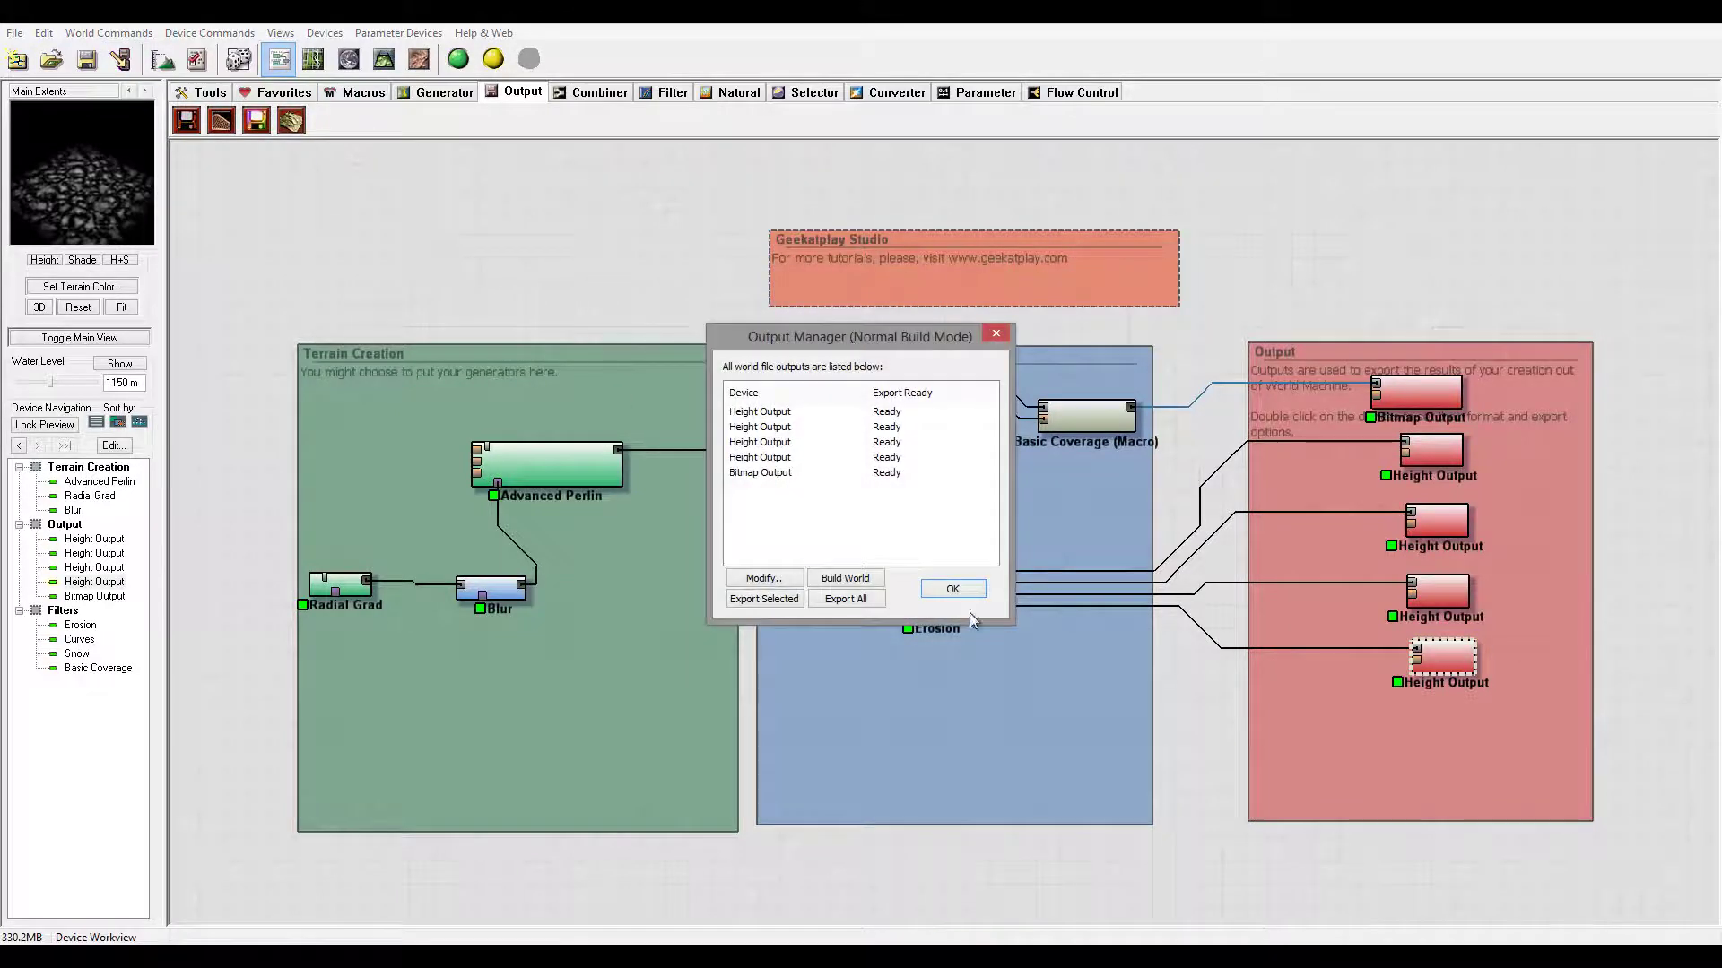
{"action": "left_click", "coordinate": [871, 599]}
{"action": "left_click", "coordinate": [971, 552]}
{"action": "left_click", "coordinate": [971, 591]}
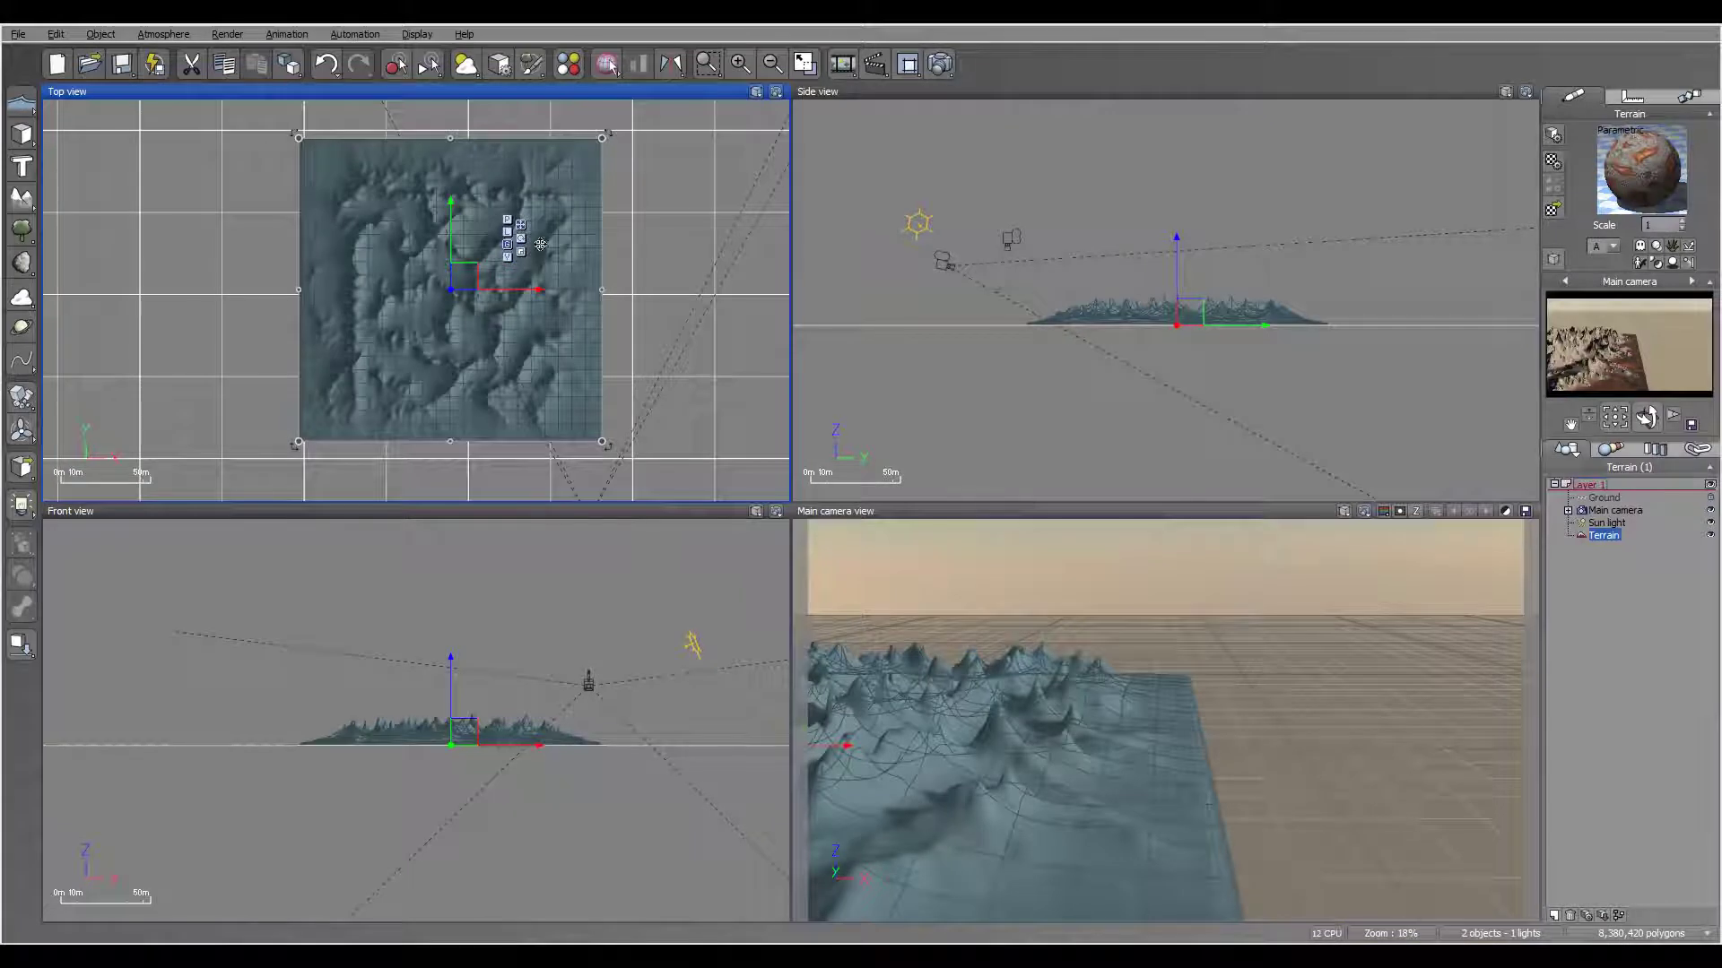
Step: Back in Vue, duplicate the terrain along the X axis in the top view and place the copy edge to edge beside it
{"action": "right_click_drag", "start_coordinate": [622, 289], "coordinate": [475, 271]}
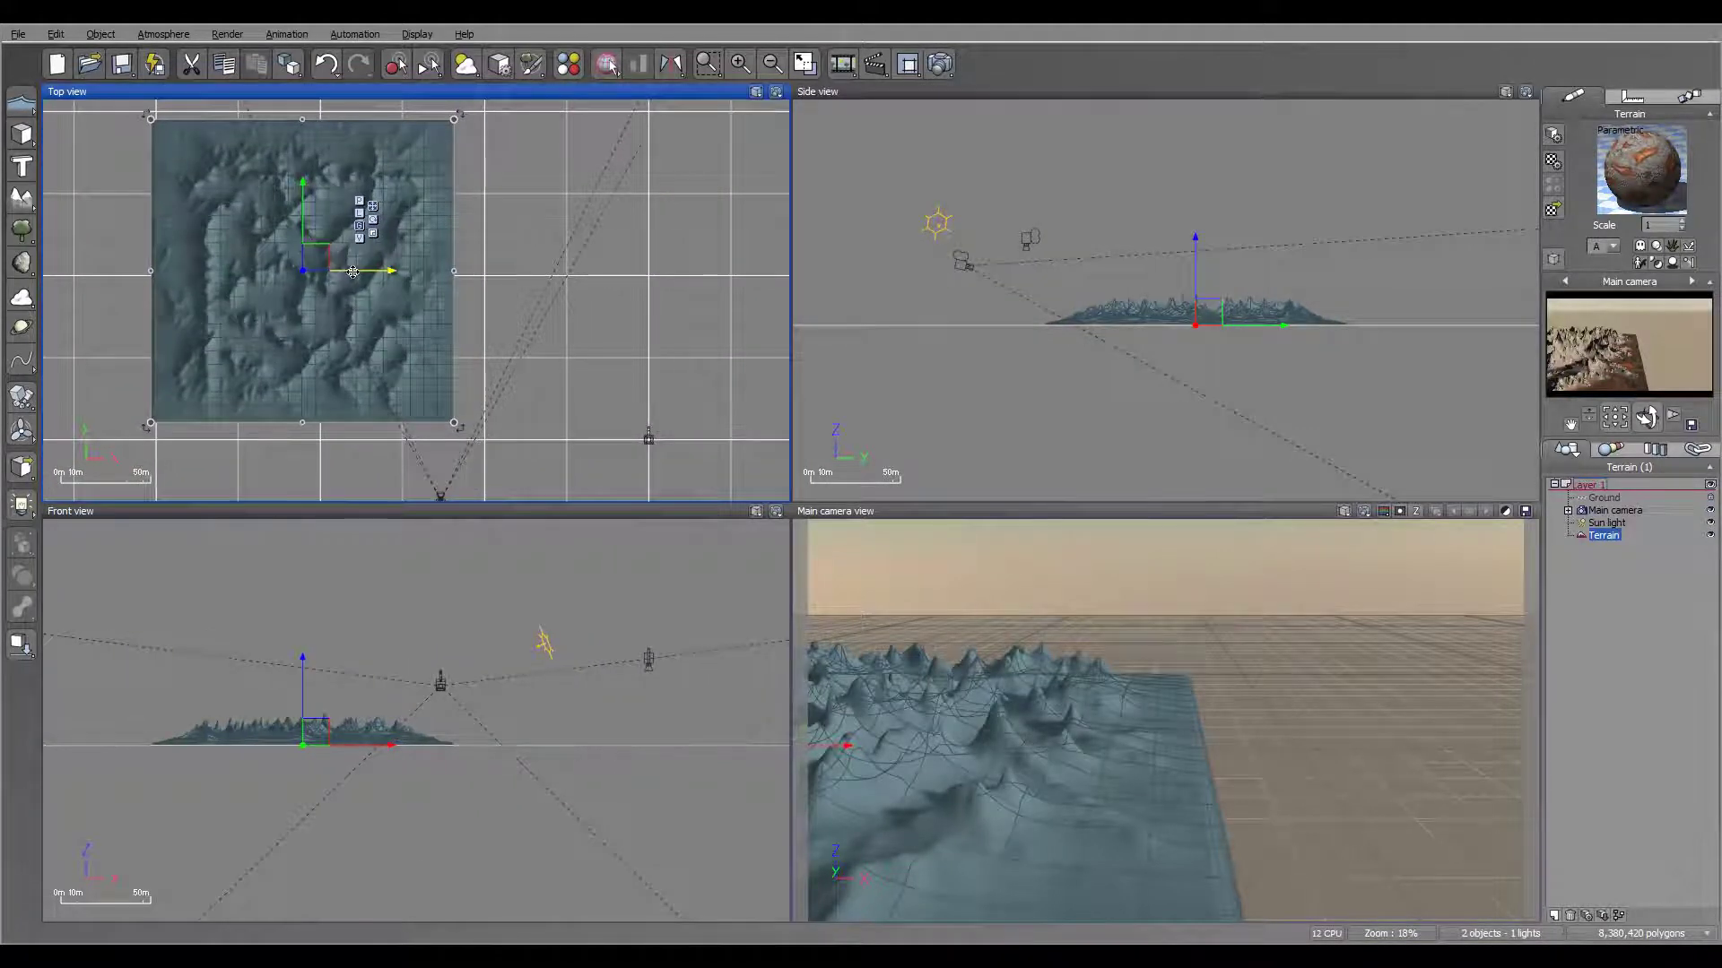
{"action": "left_click_drag", "start_coordinate": [444, 272], "coordinate": [657, 271], "text": "alt"}
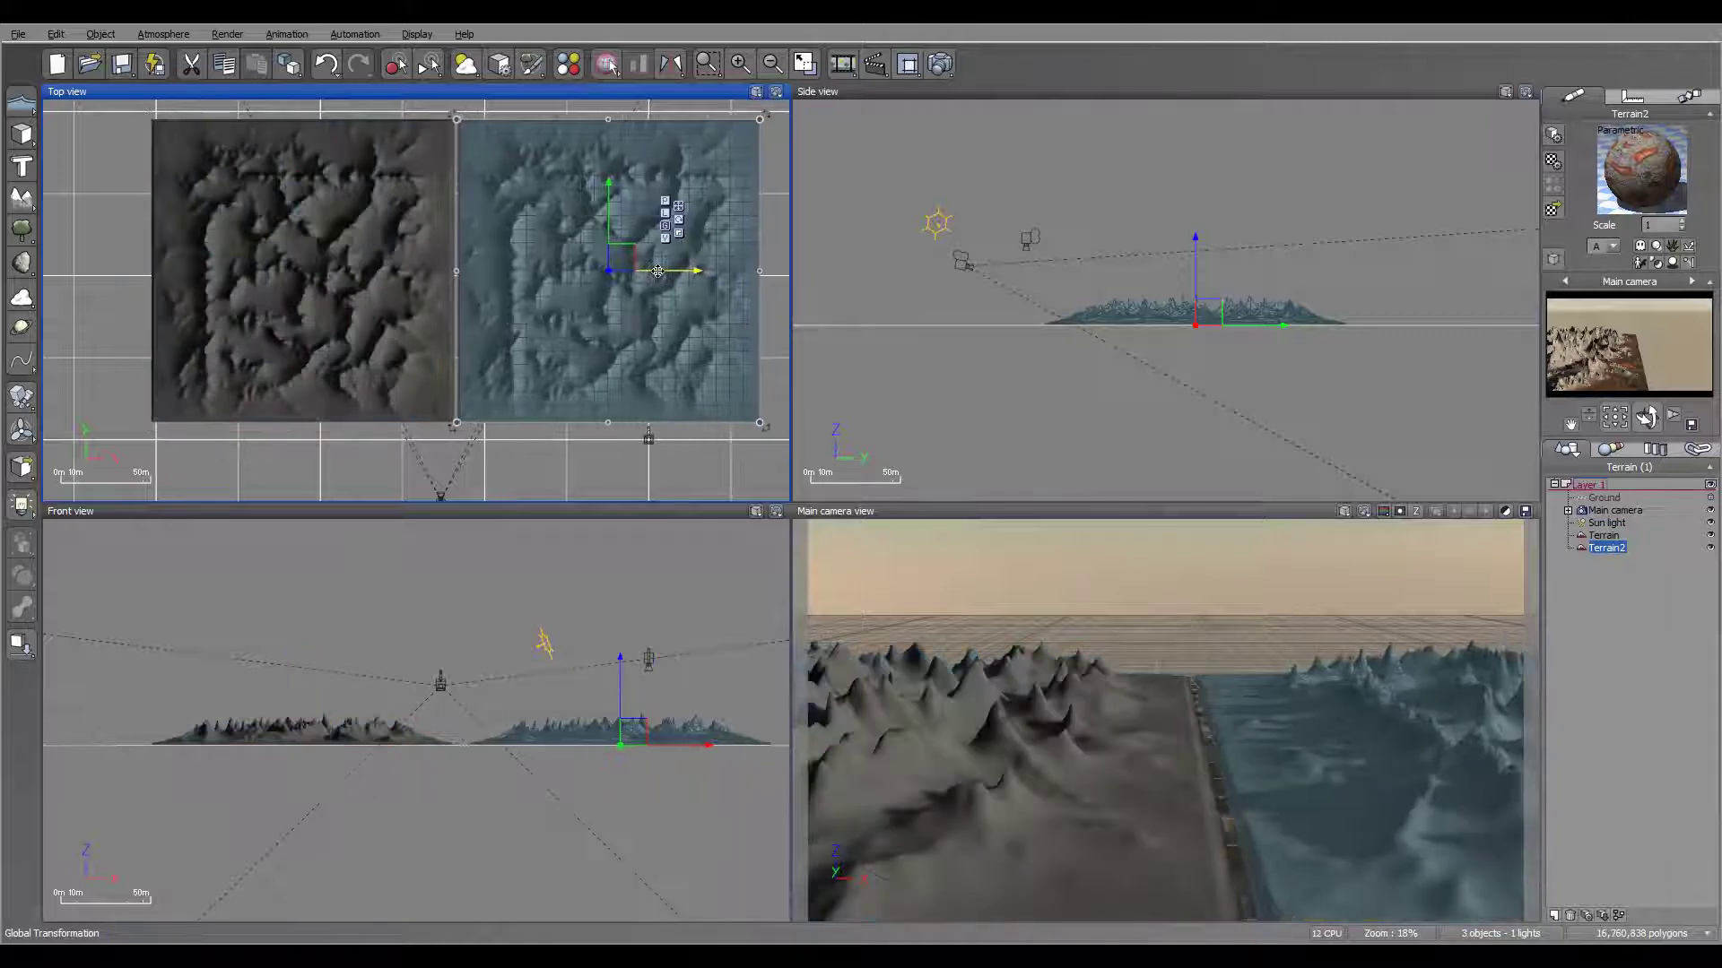
{"action": "right_click", "coordinate": [559, 285]}
{"action": "left_click", "coordinate": [629, 640]}
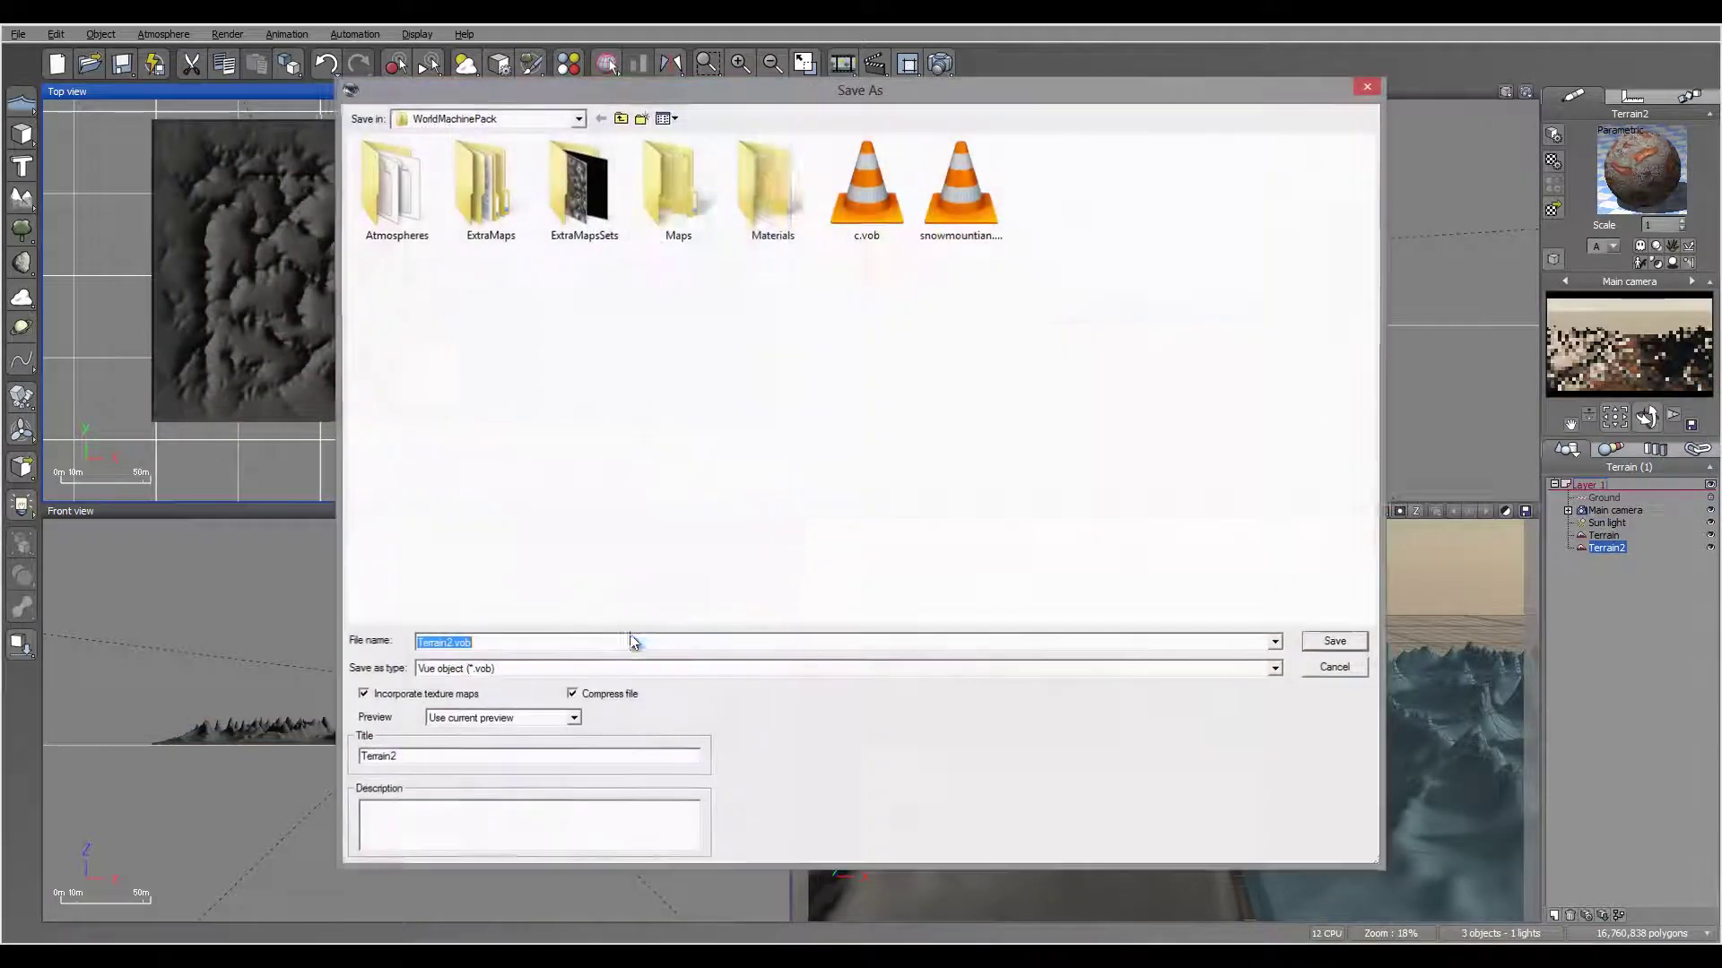
{"action": "left_click", "coordinate": [1320, 668]}
Step: Open the copied terrain in the Terrain Editor and reset its heights to flat
{"action": "right_click", "coordinate": [606, 363]}
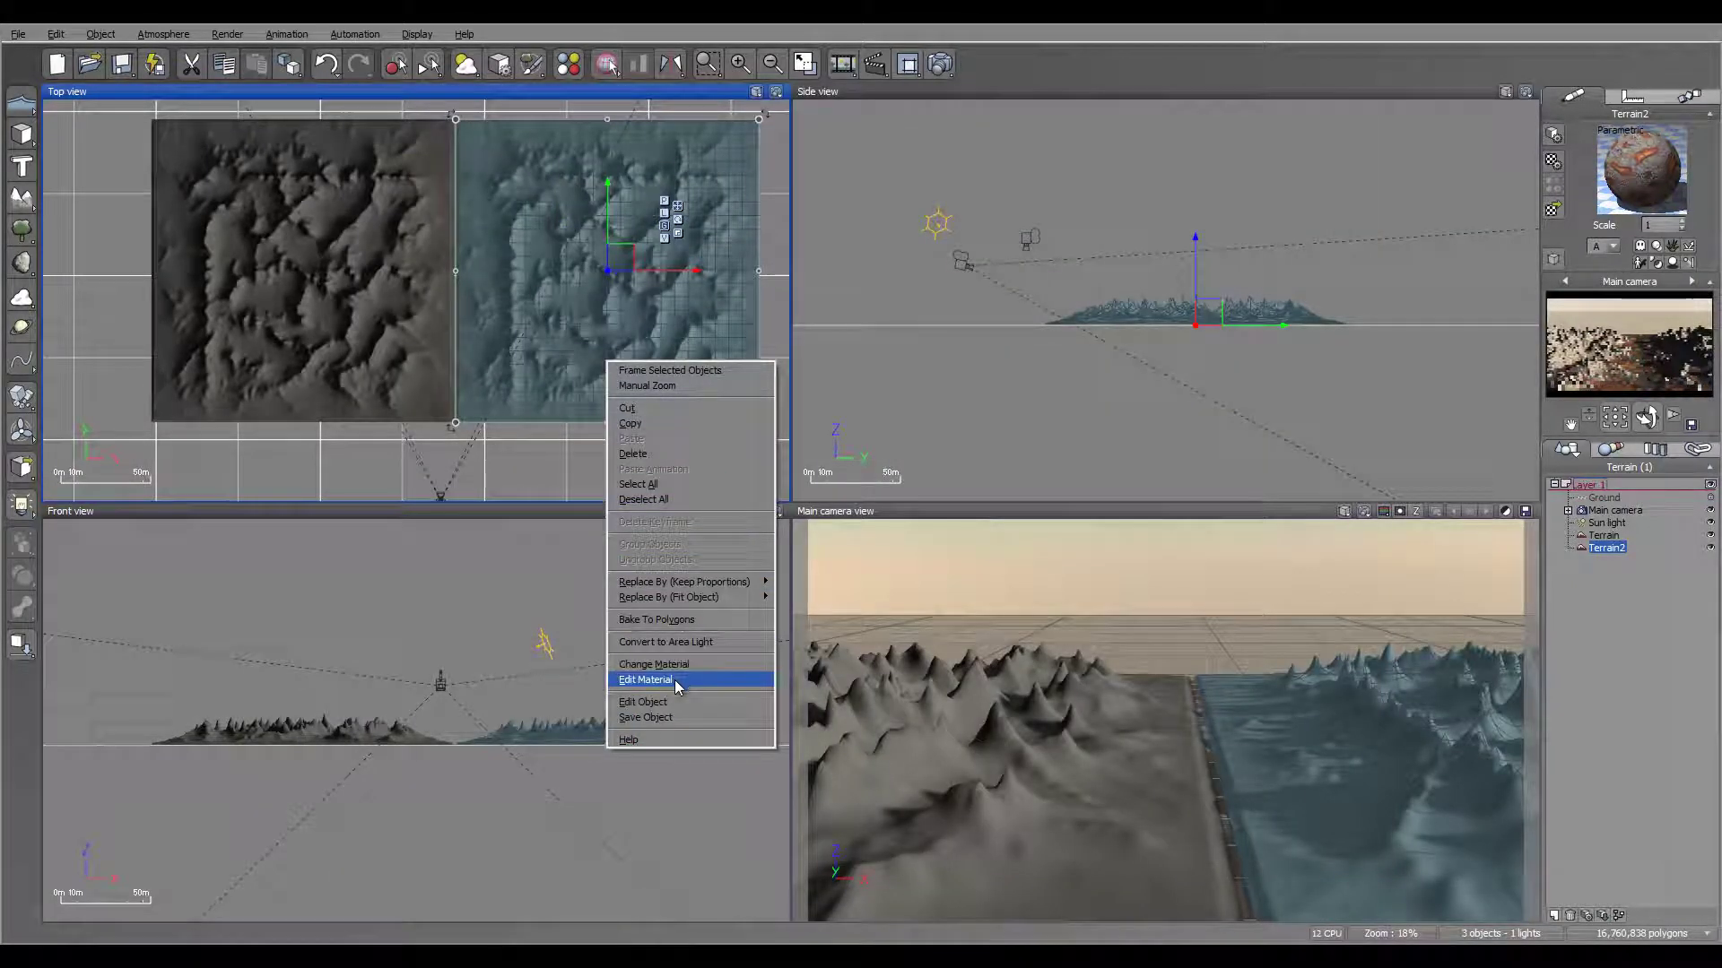
{"action": "left_click", "coordinate": [668, 702]}
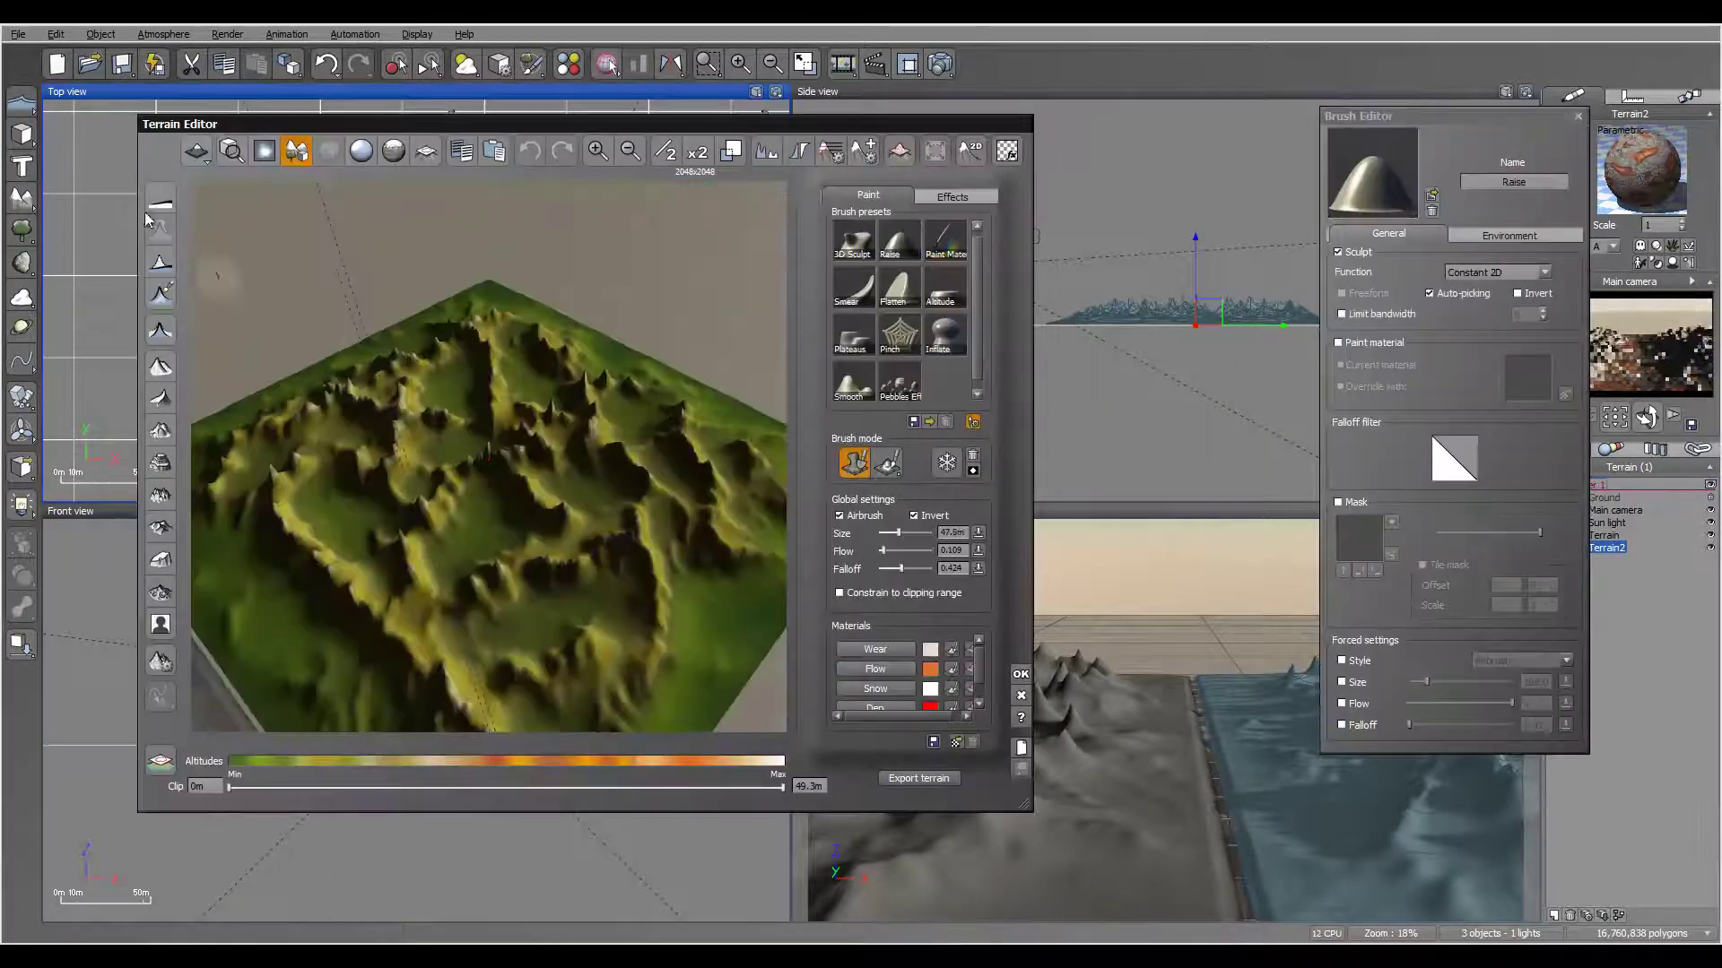
{"action": "left_click", "coordinate": [159, 199]}
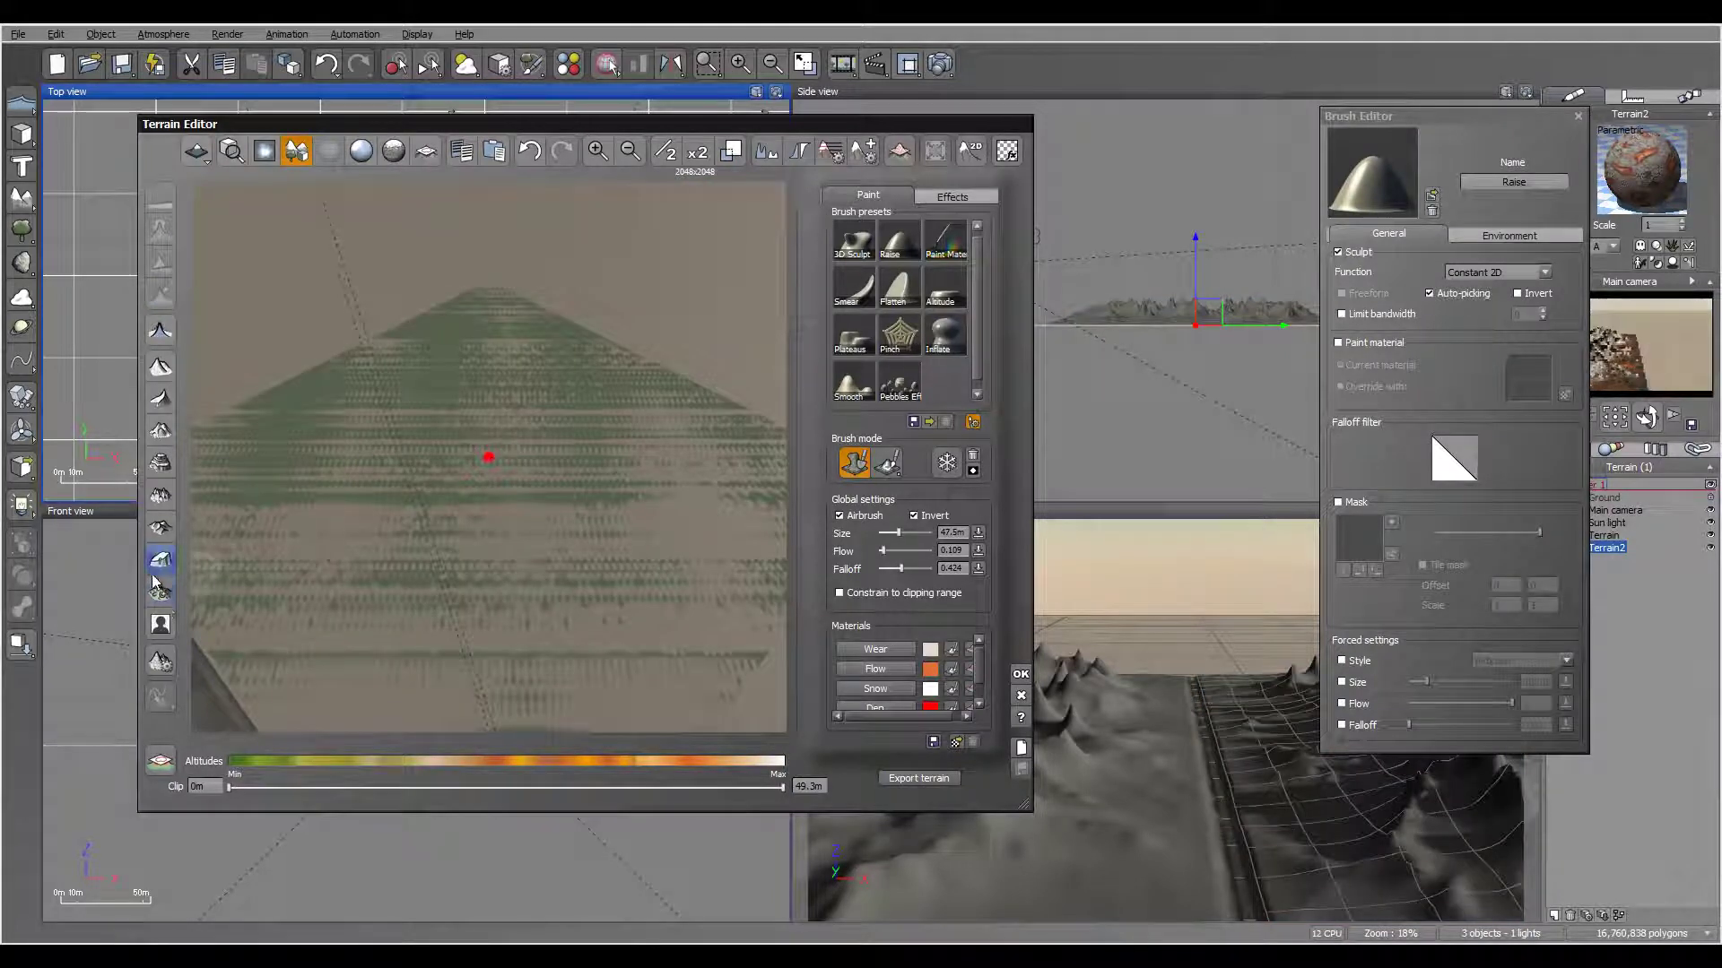
Step: Import height2.tif as the copied terrain's height picture, blended at 50%, and accept the terrain changes
{"action": "left_click", "coordinate": [161, 624]}
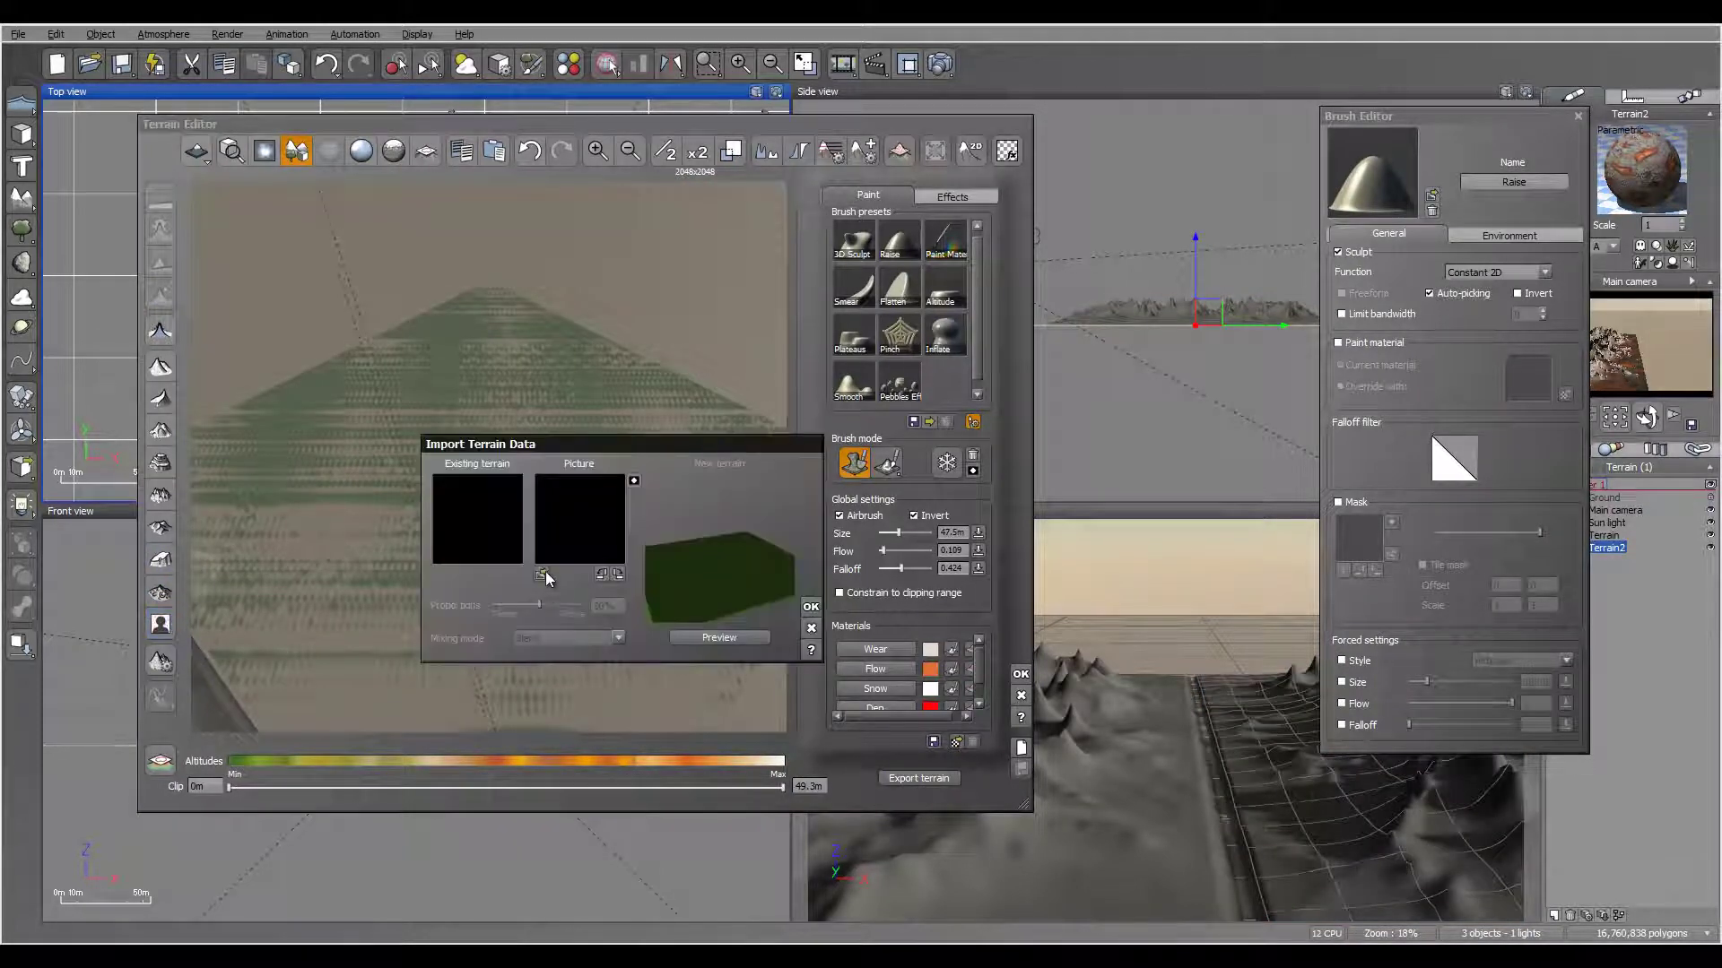
{"action": "left_click", "coordinate": [542, 573]}
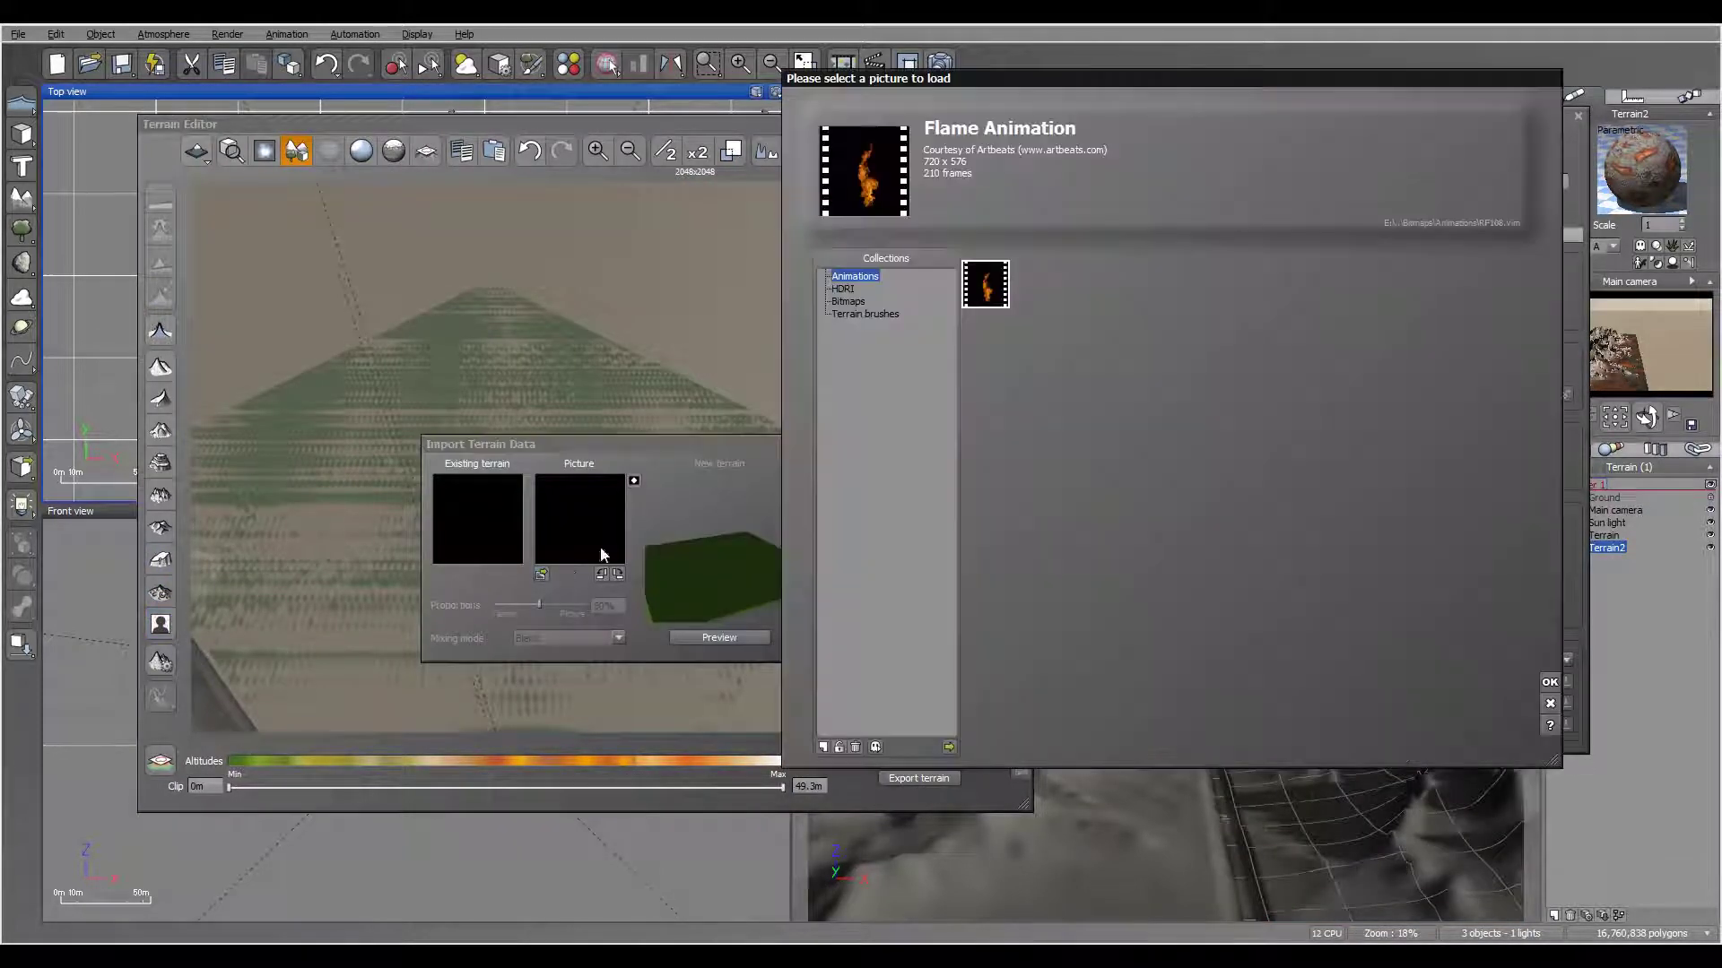
{"action": "left_click", "coordinate": [950, 747]}
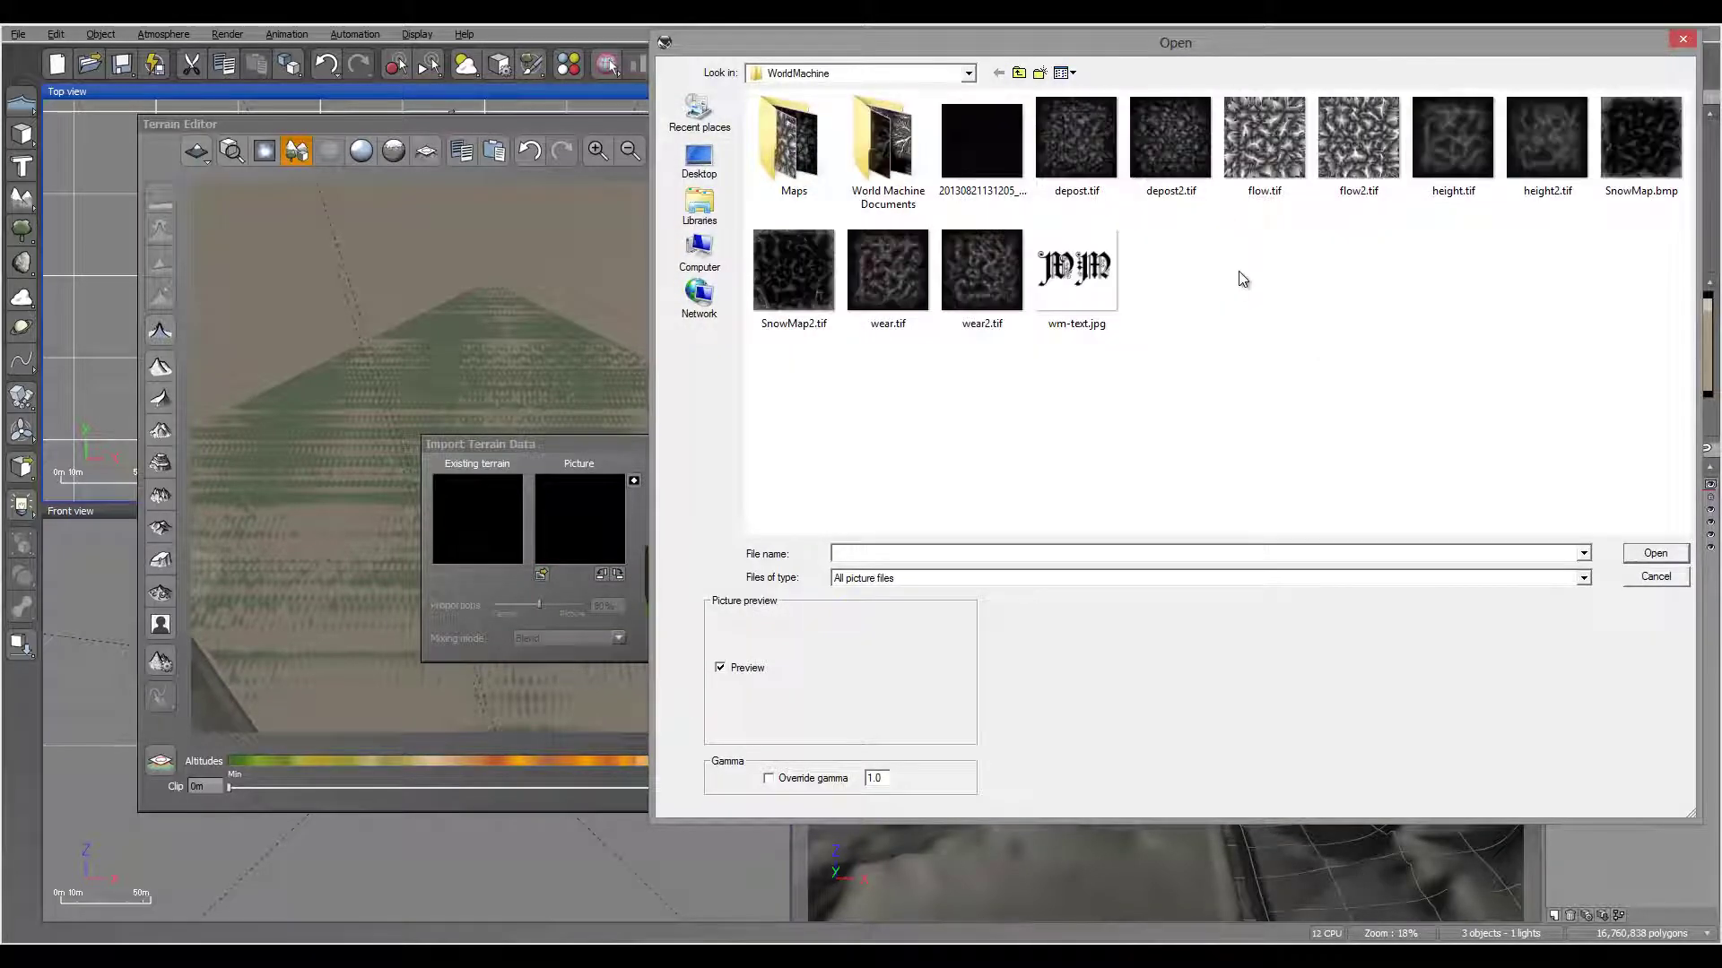
{"action": "left_click", "coordinate": [1536, 150]}
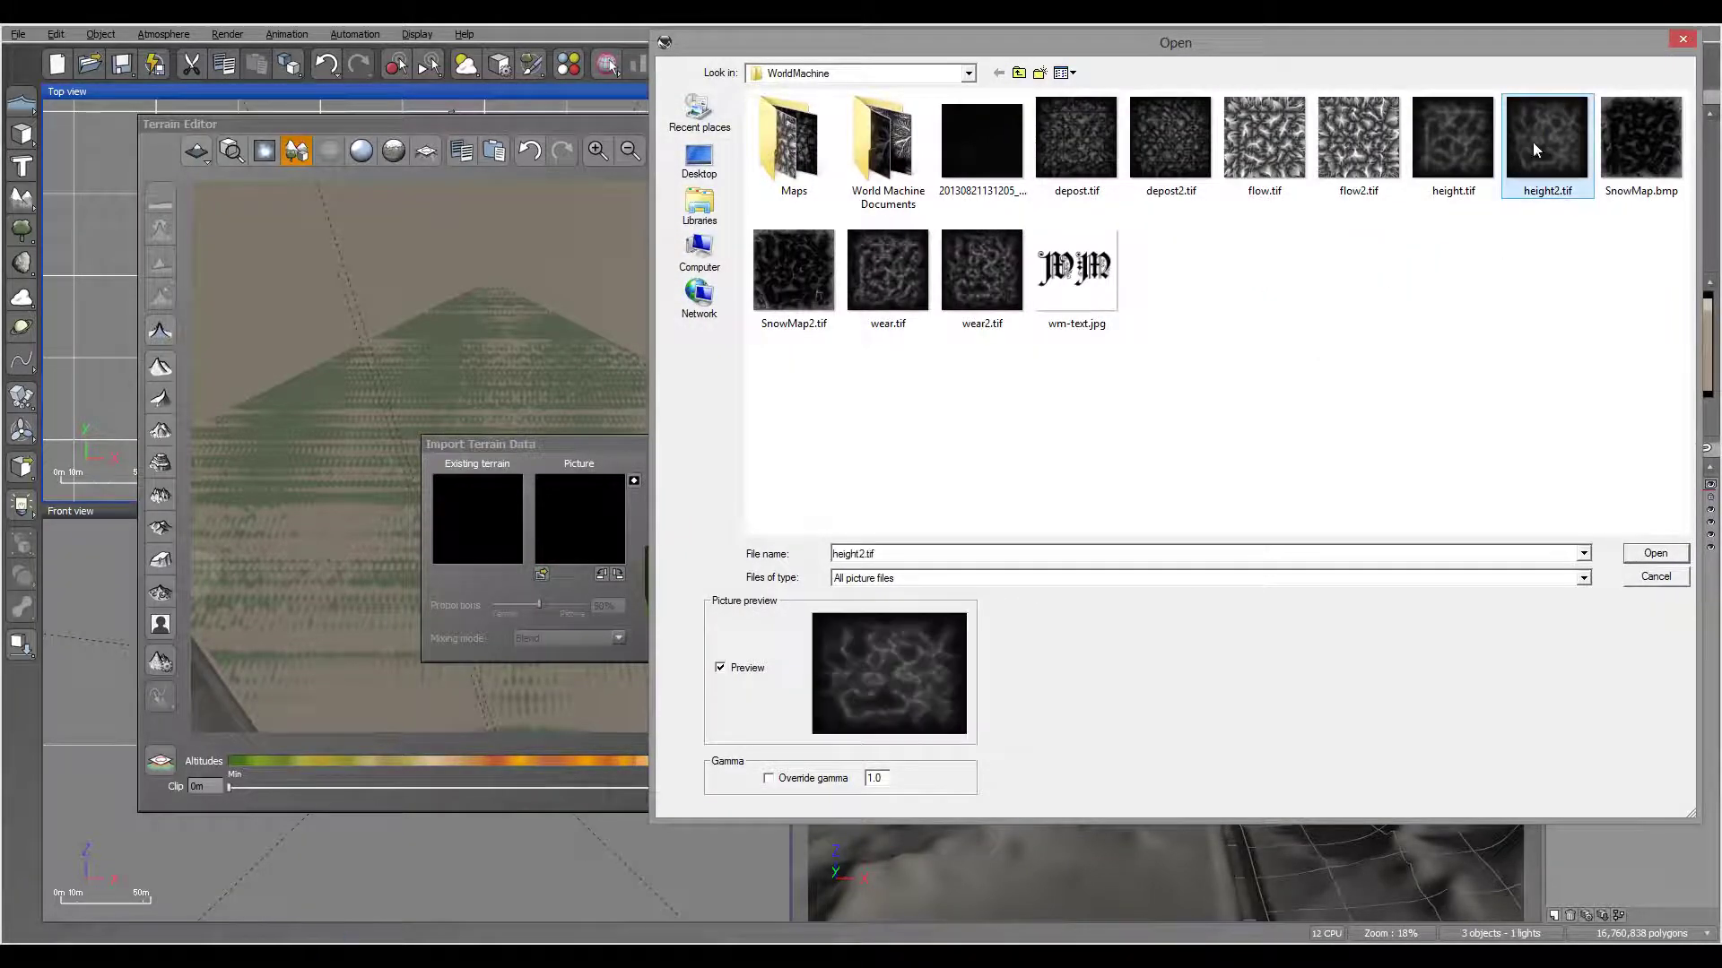
{"action": "left_click", "coordinate": [1674, 555]}
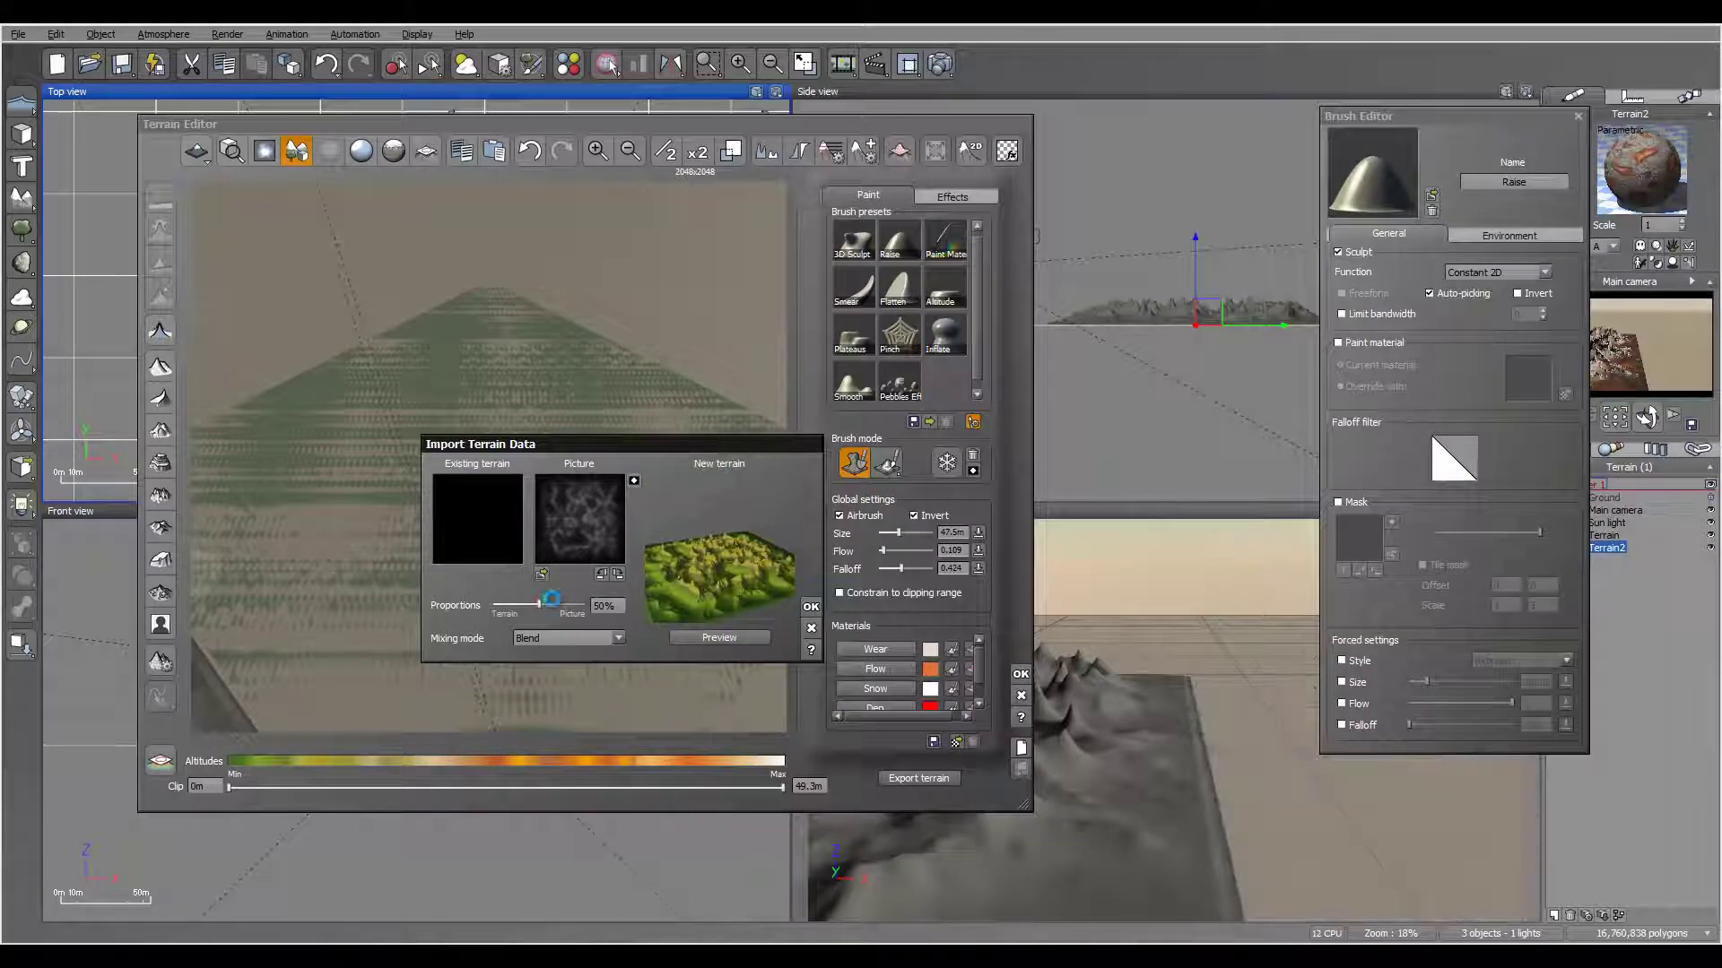
{"action": "left_click", "coordinate": [809, 608]}
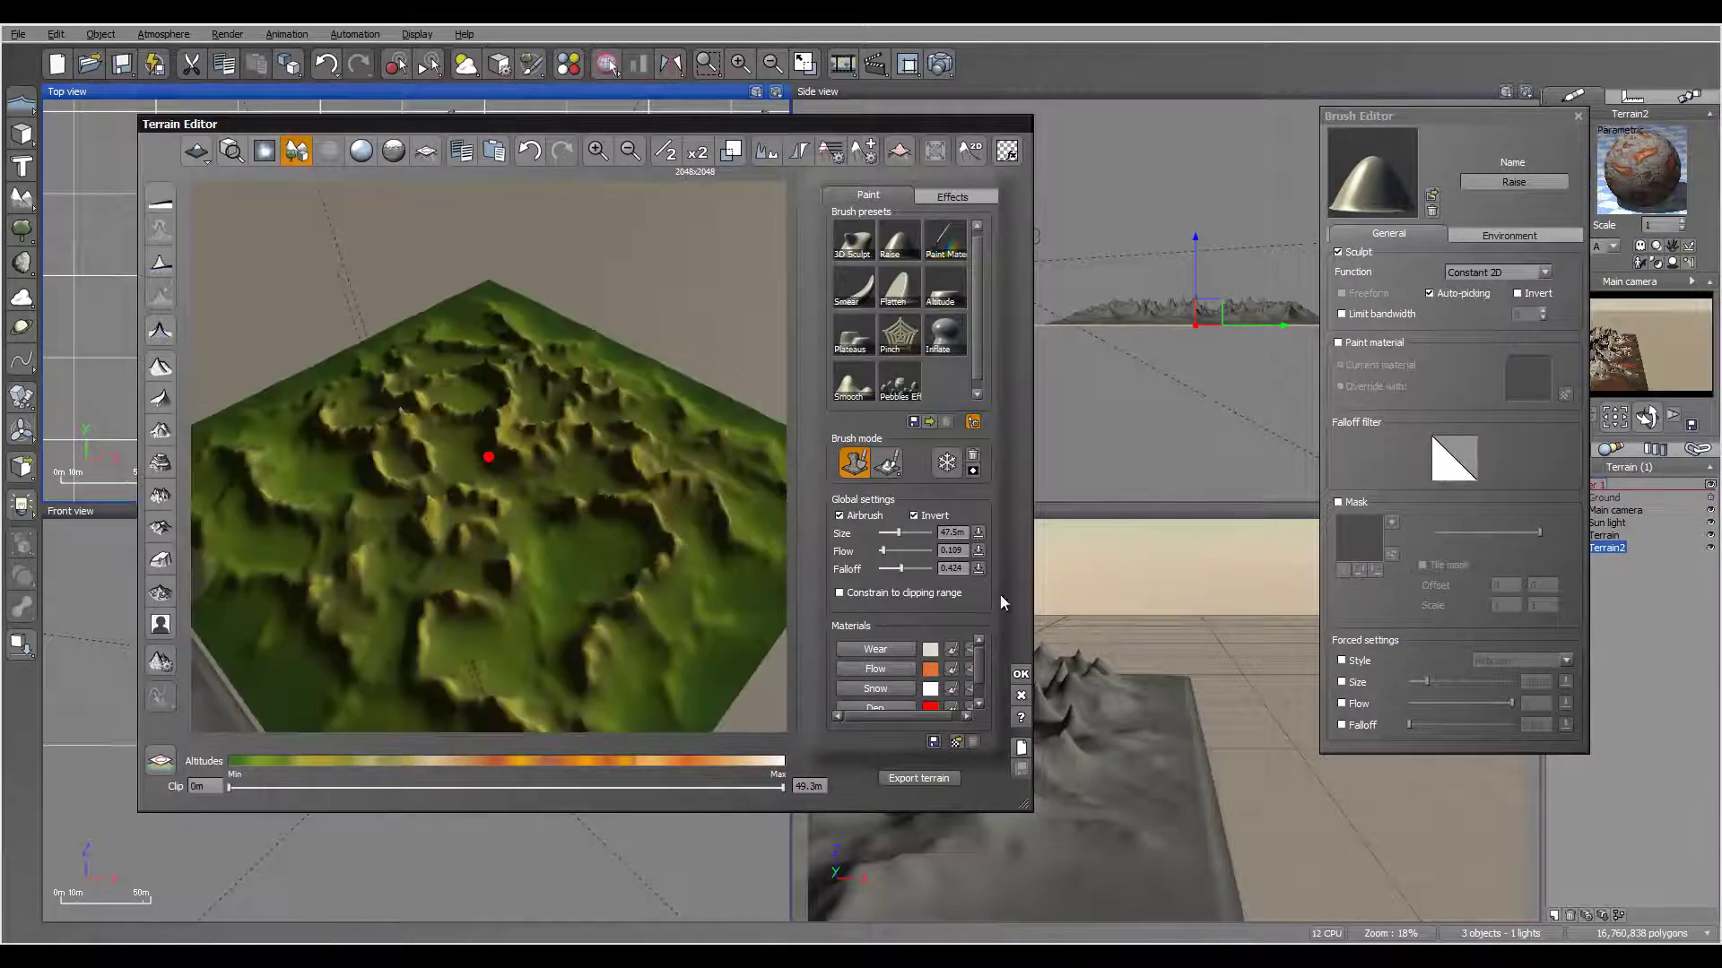
{"action": "left_click", "coordinate": [1020, 674]}
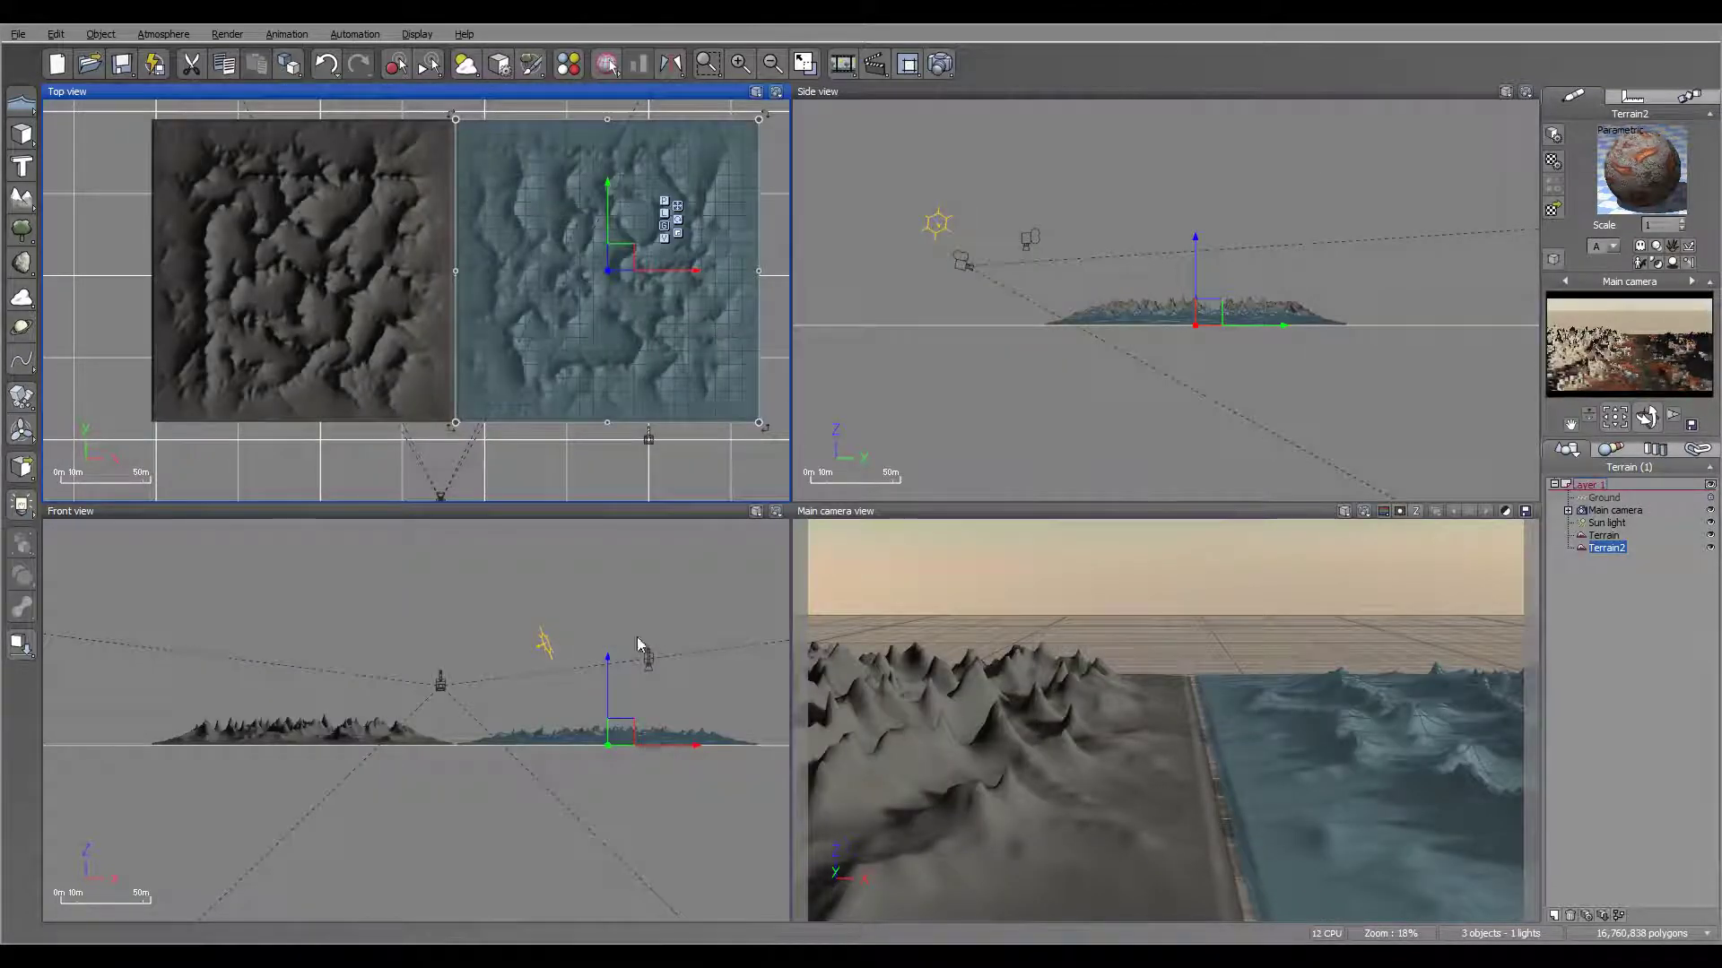
Step: Open the copied terrain's material and replace the Dep layer's transparency map with depost2.tif, keeping the picture inverted
{"action": "left_click", "coordinate": [565, 733]}
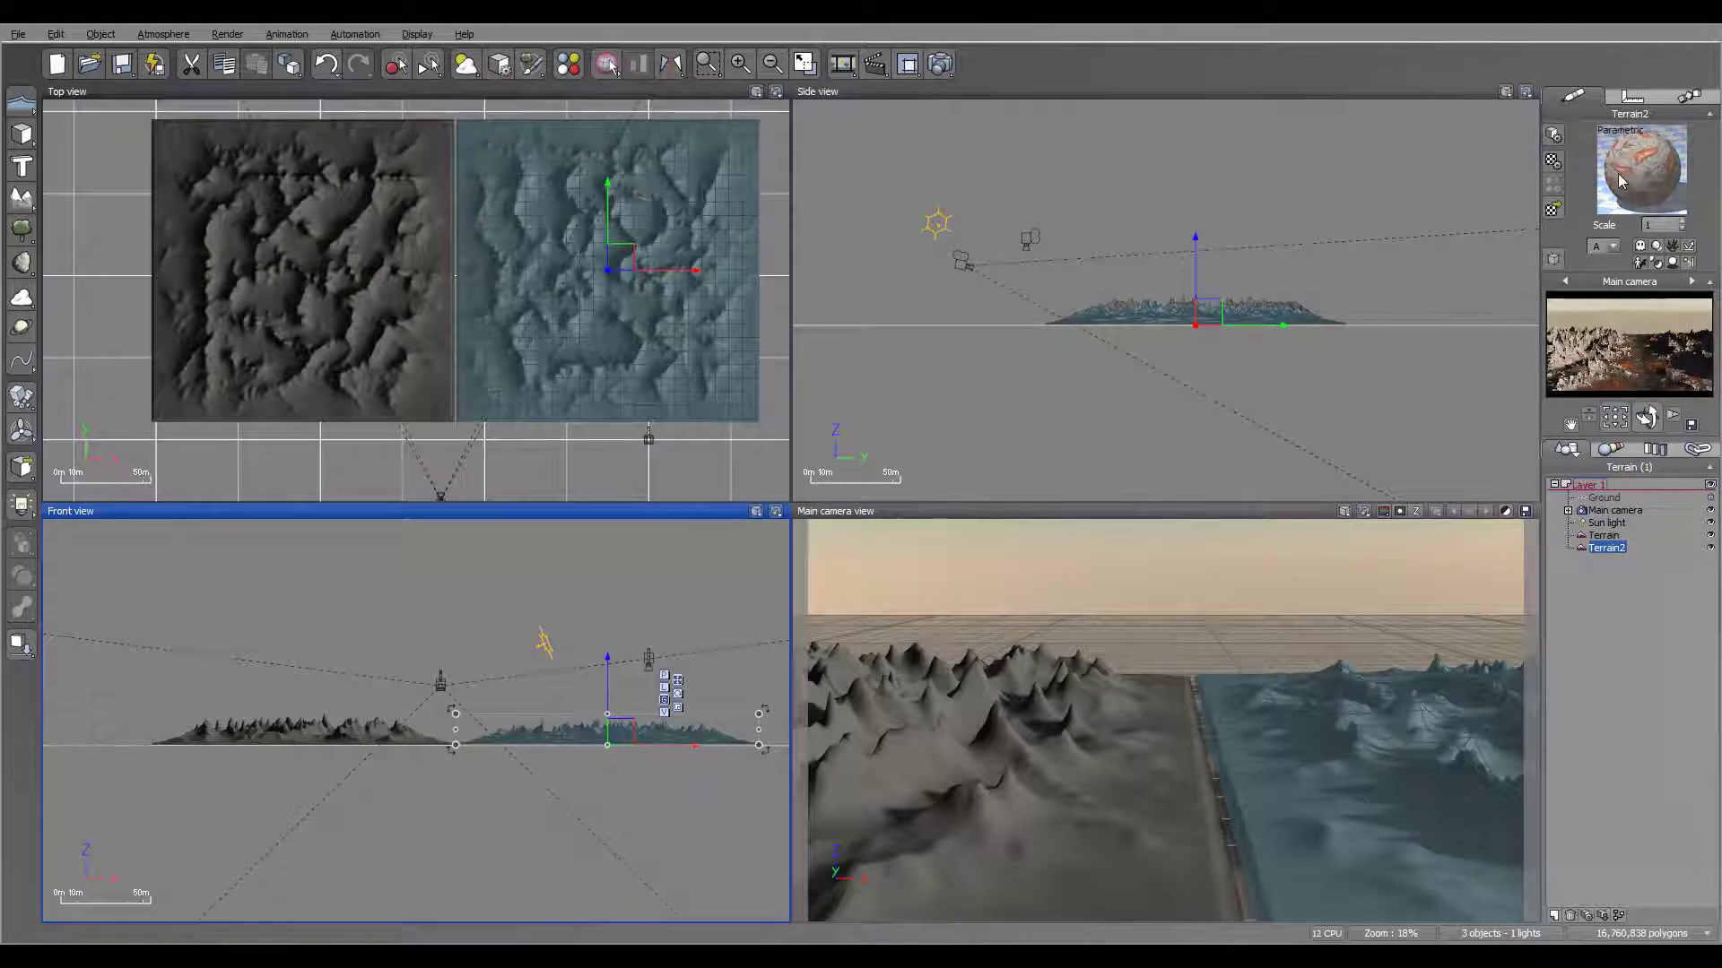
{"action": "double_click", "coordinate": [1643, 171]}
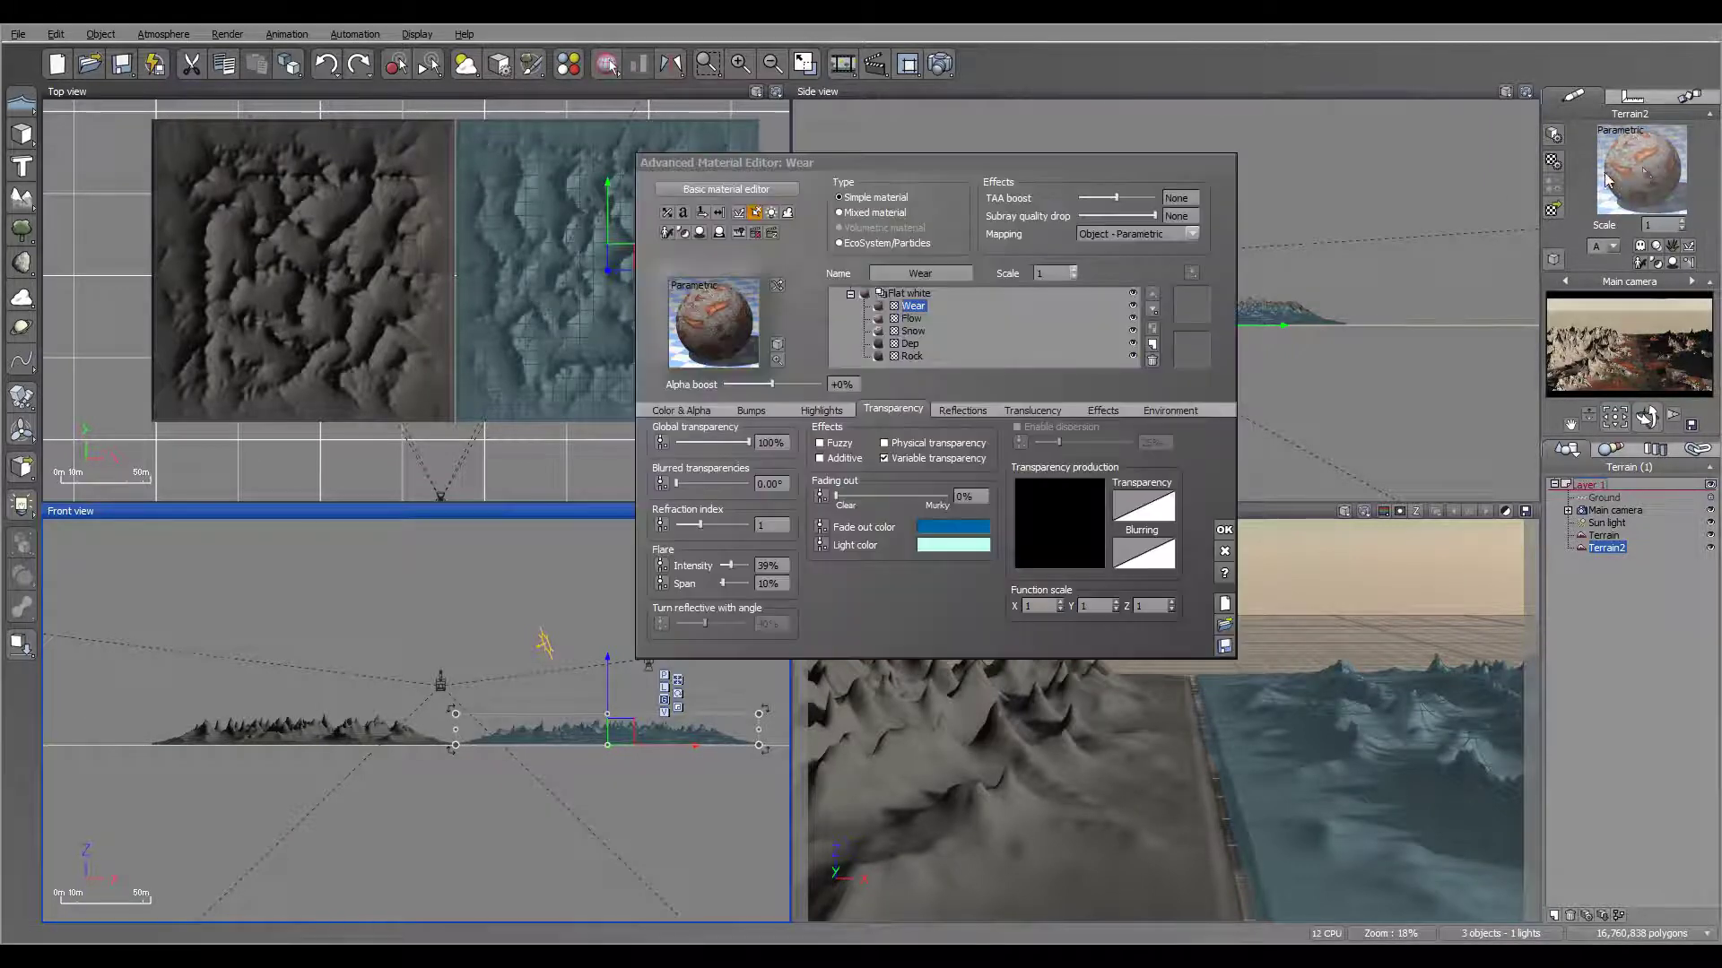
{"action": "left_click", "coordinate": [910, 344]}
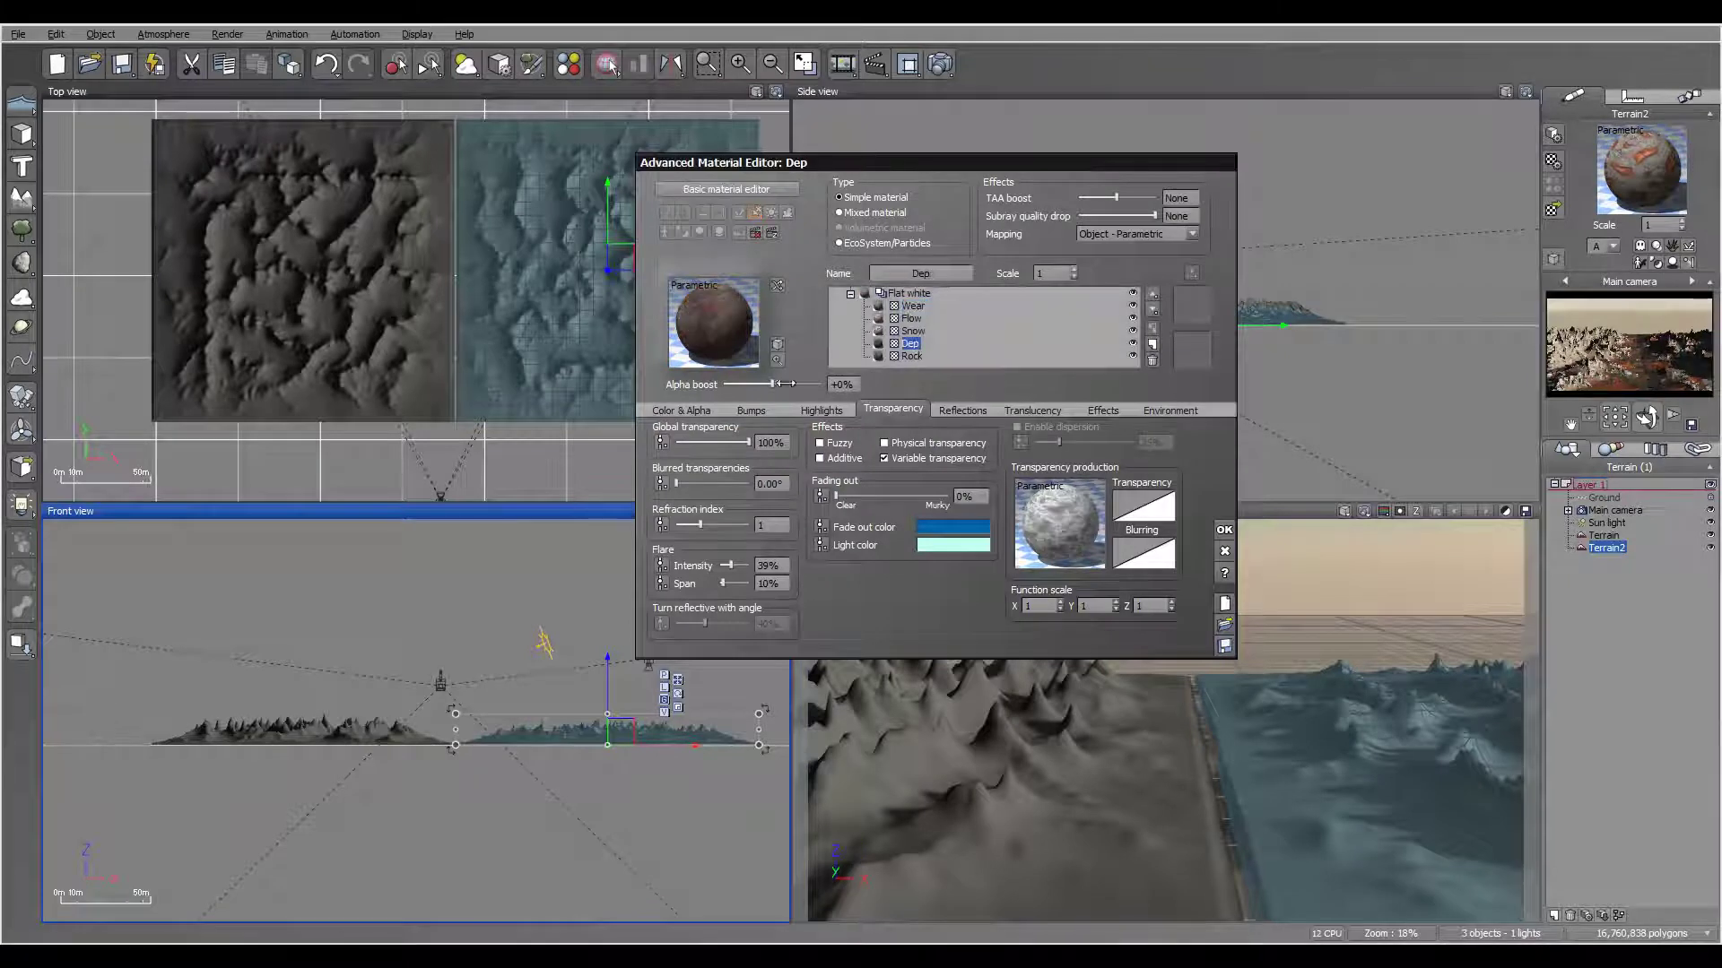
{"action": "right_click", "coordinate": [1052, 522]}
{"action": "left_click", "coordinate": [1087, 533]}
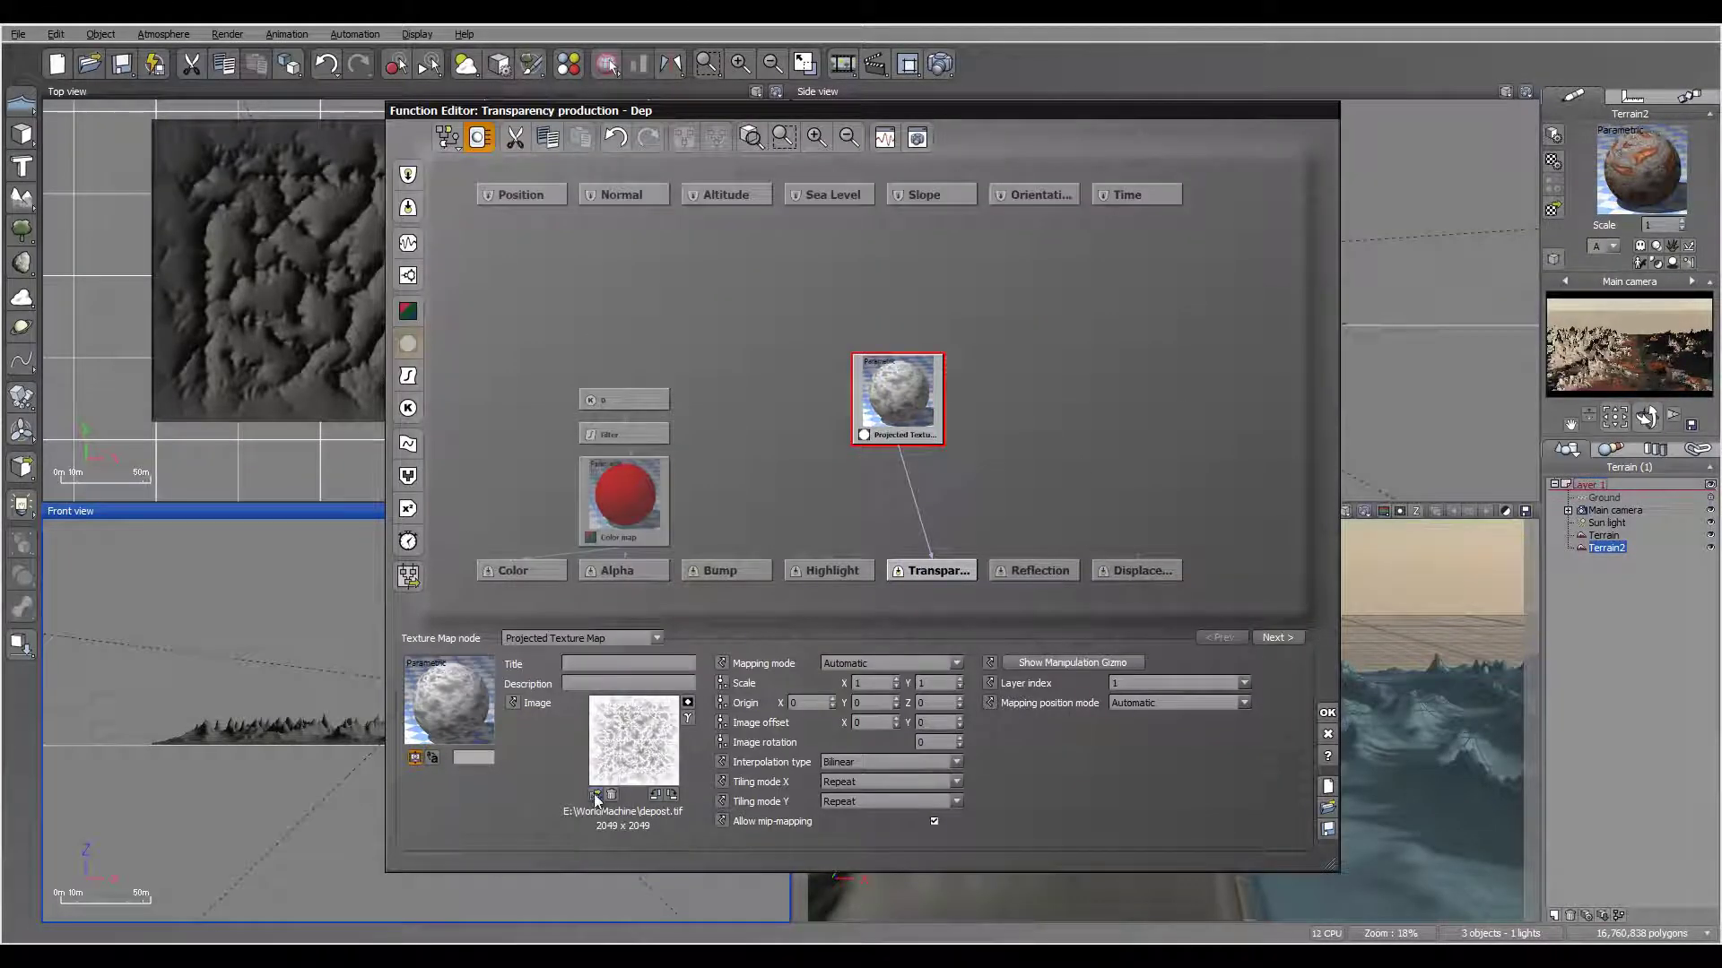
{"action": "left_click", "coordinate": [595, 795]}
{"action": "left_click", "coordinate": [950, 755]}
{"action": "left_click", "coordinate": [1162, 145]}
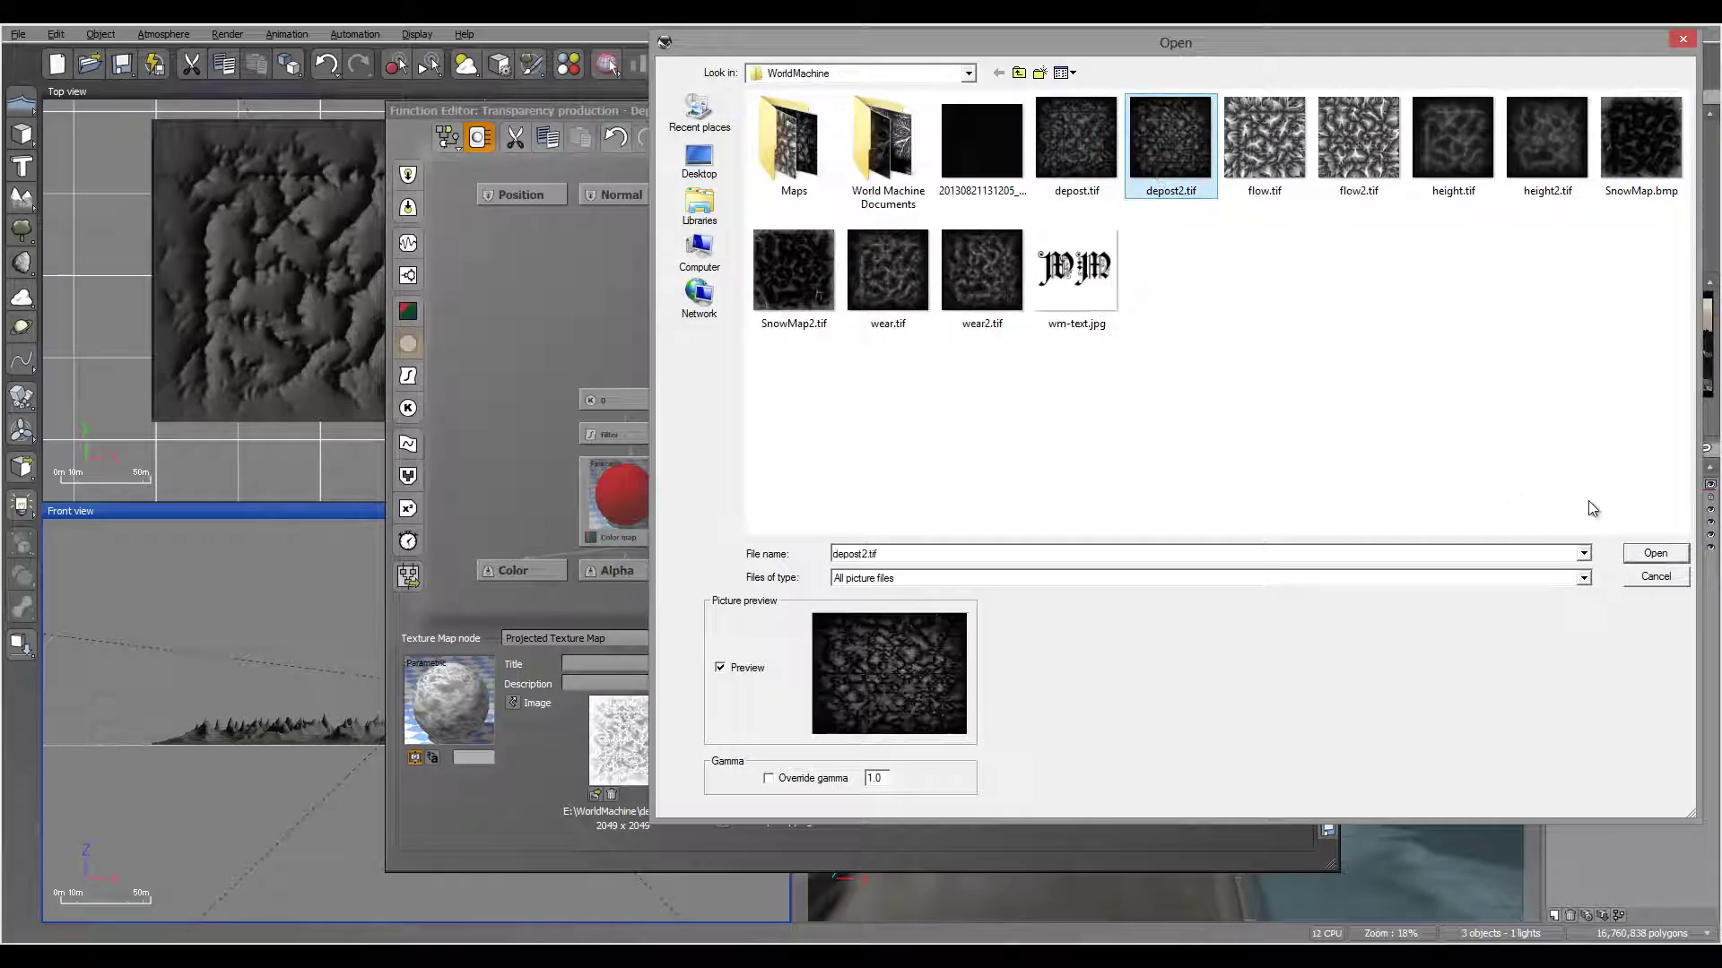
{"action": "left_click", "coordinate": [1655, 553]}
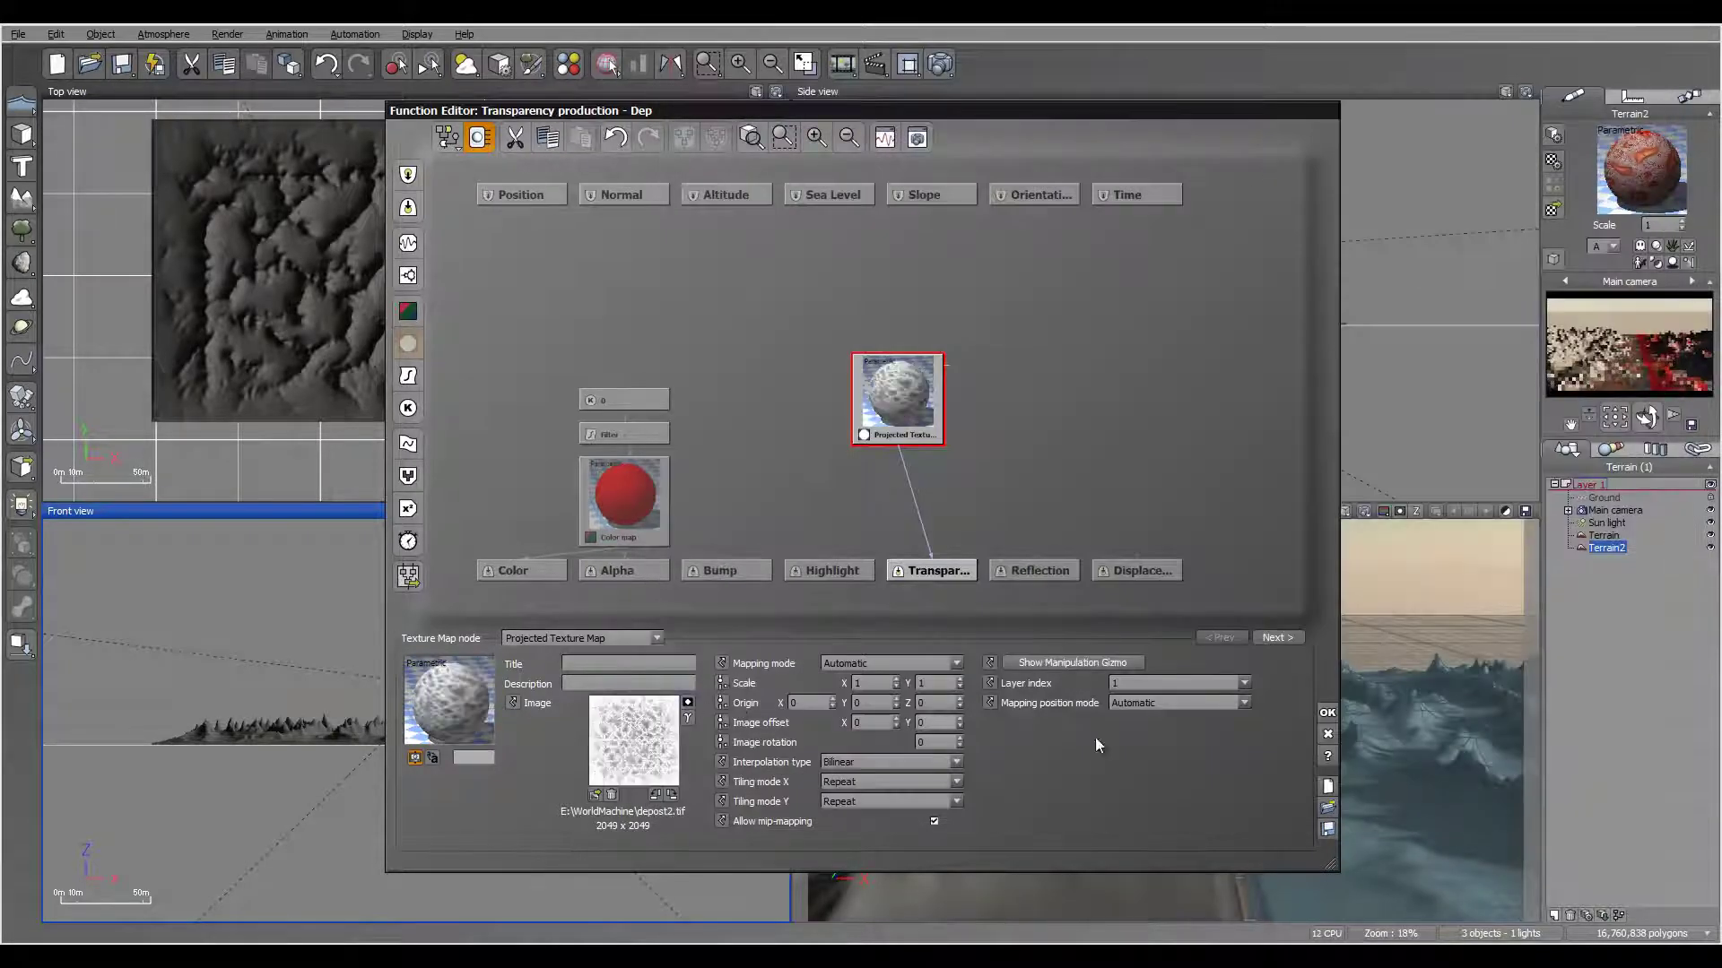
{"action": "left_click", "coordinate": [1327, 714]}
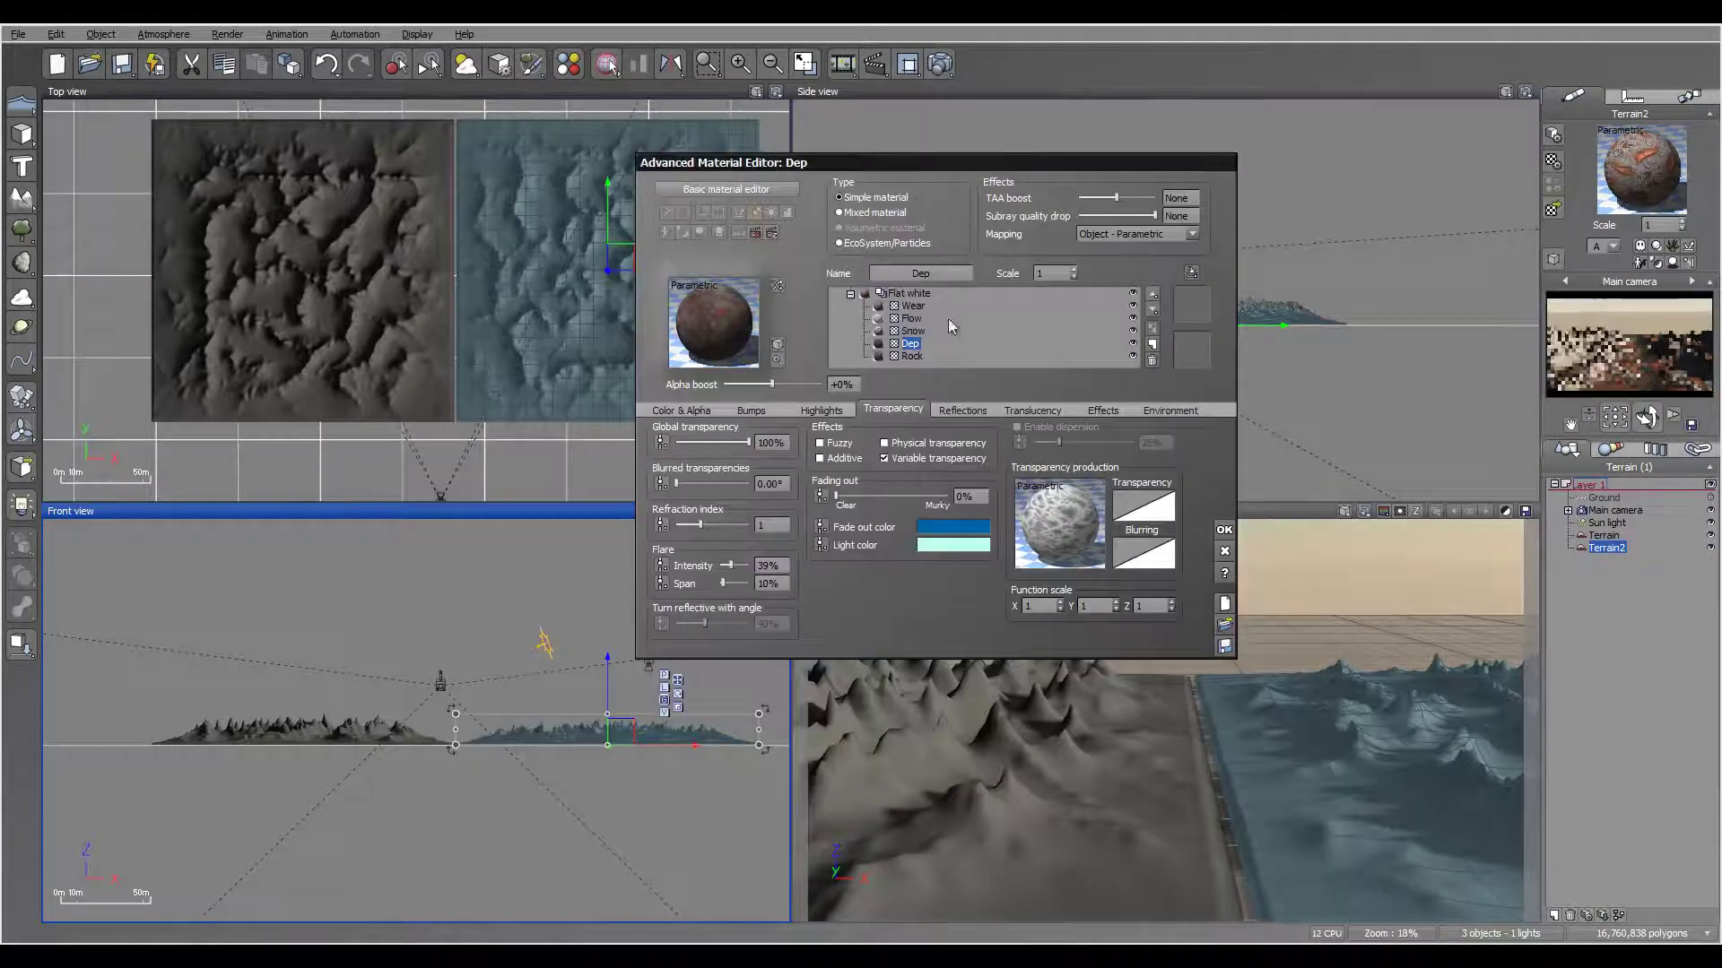
Step: Replace the projected texture map feeding the Snow layer's transparency filter with SnowMap2.tif and accept the function
{"action": "left_click", "coordinate": [917, 333]}
{"action": "right_click", "coordinate": [1063, 522]}
{"action": "left_click", "coordinate": [1087, 531]}
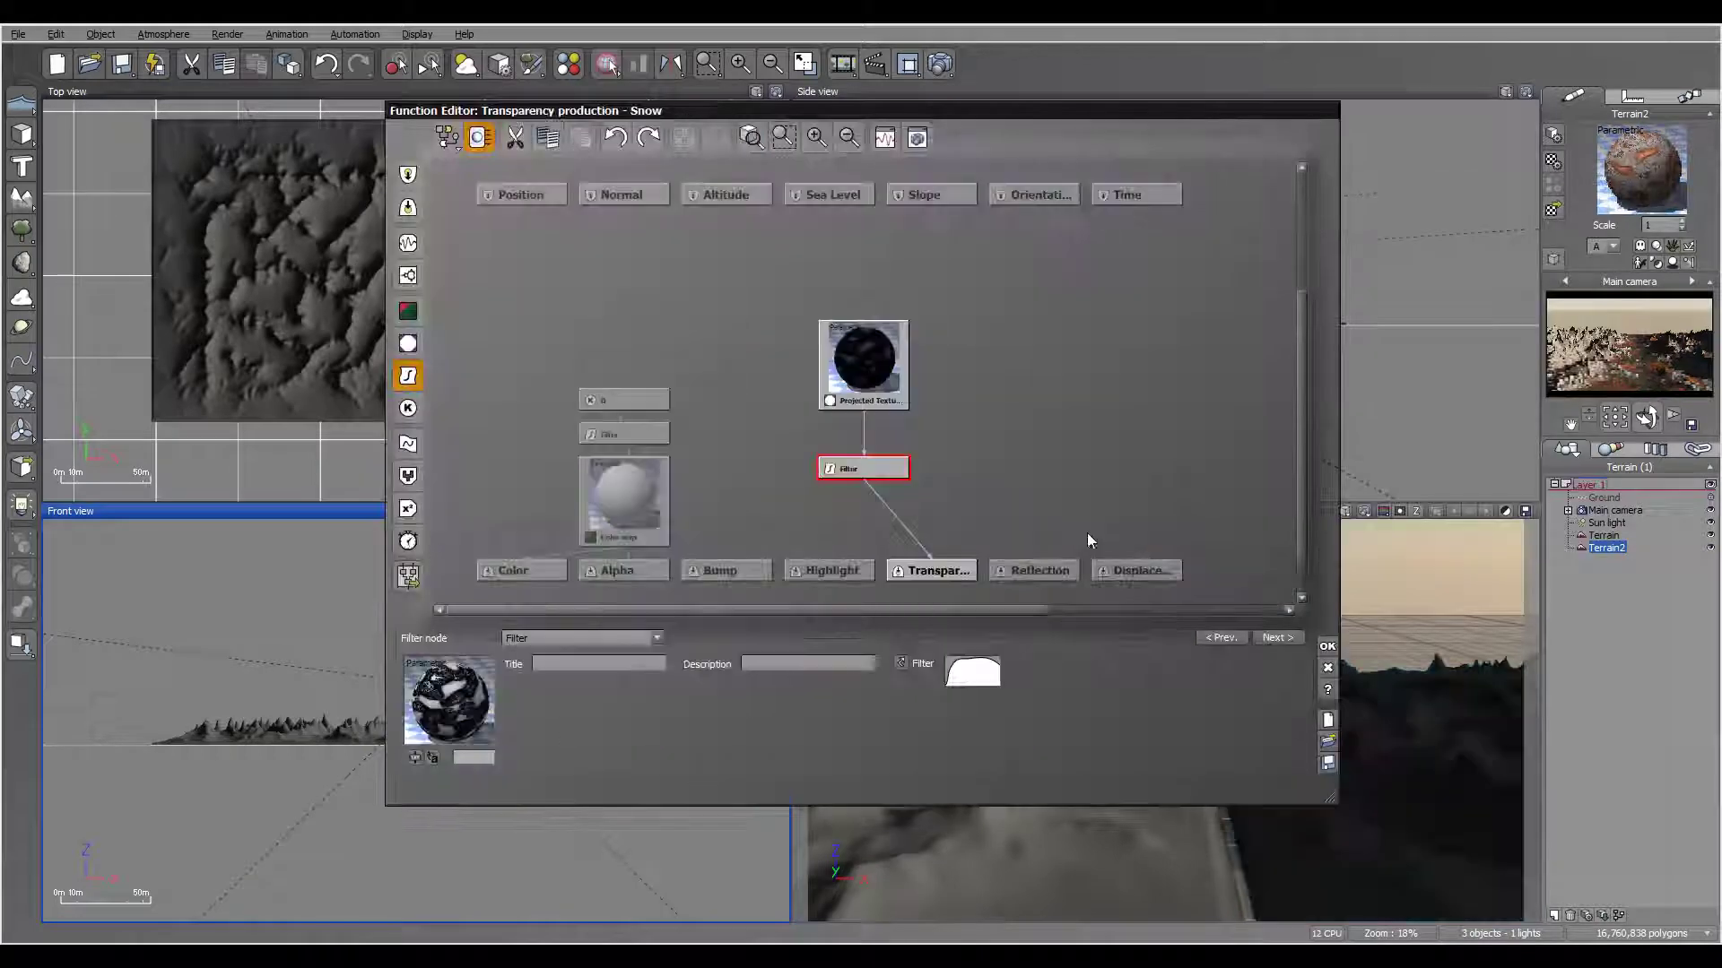
{"action": "left_click", "coordinate": [881, 374]}
{"action": "left_click", "coordinate": [595, 795]}
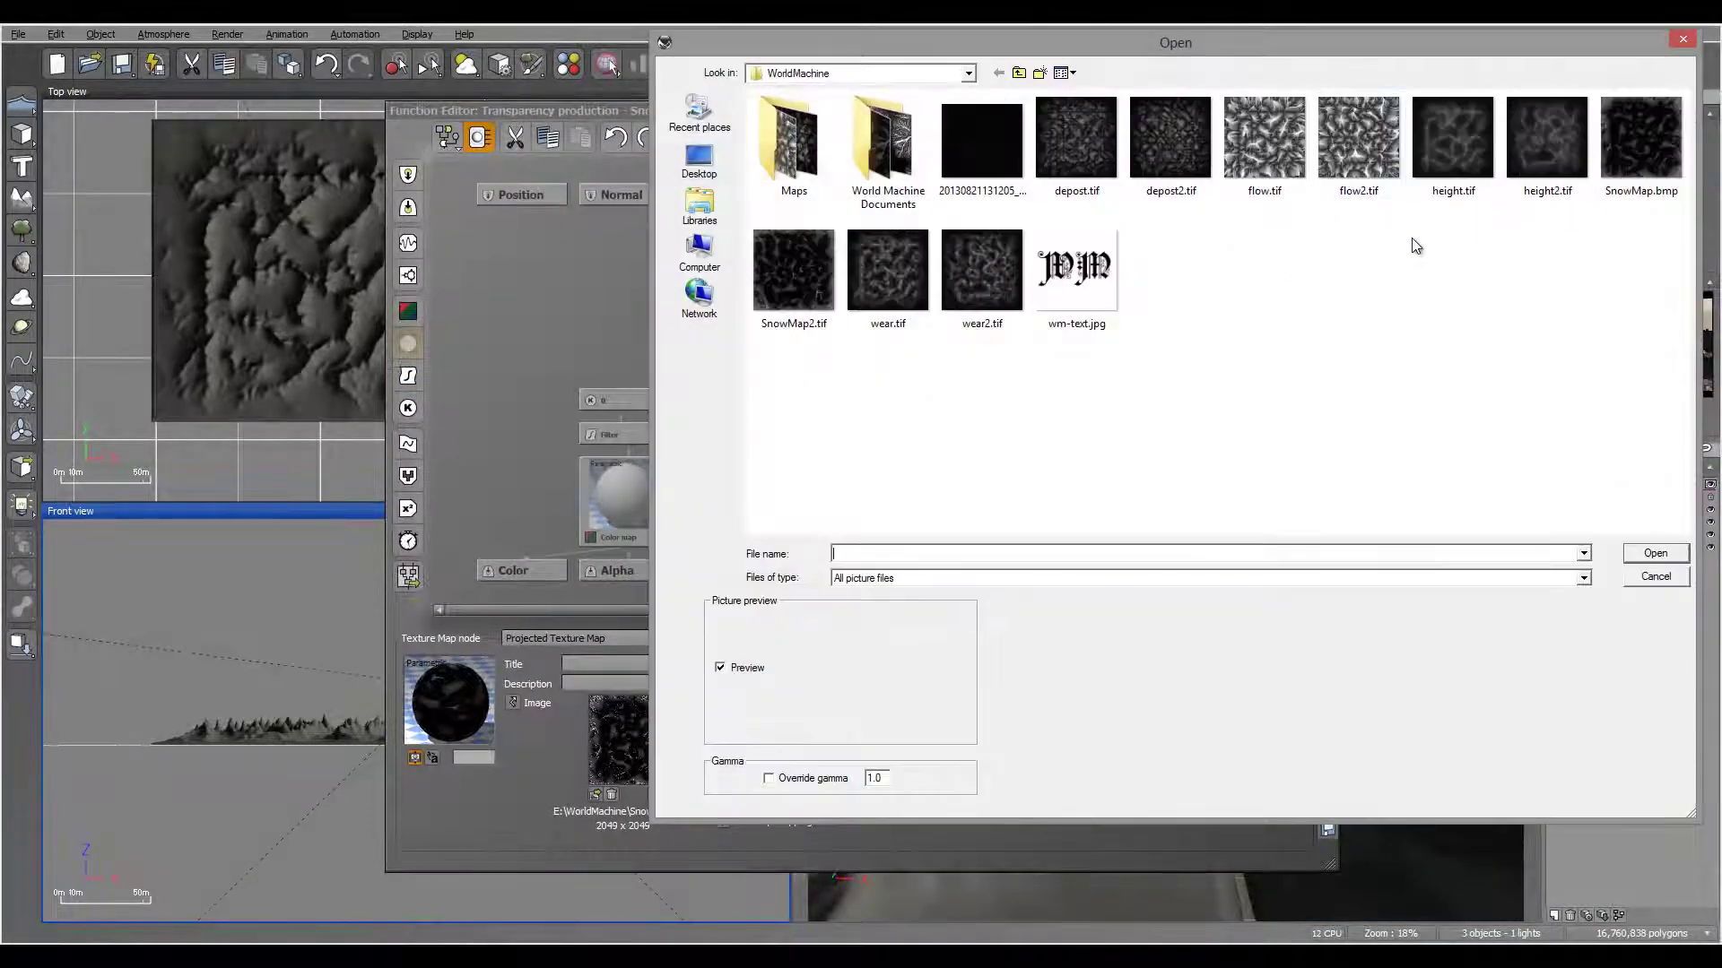
{"action": "left_click", "coordinate": [794, 269]}
{"action": "left_click", "coordinate": [1655, 553]}
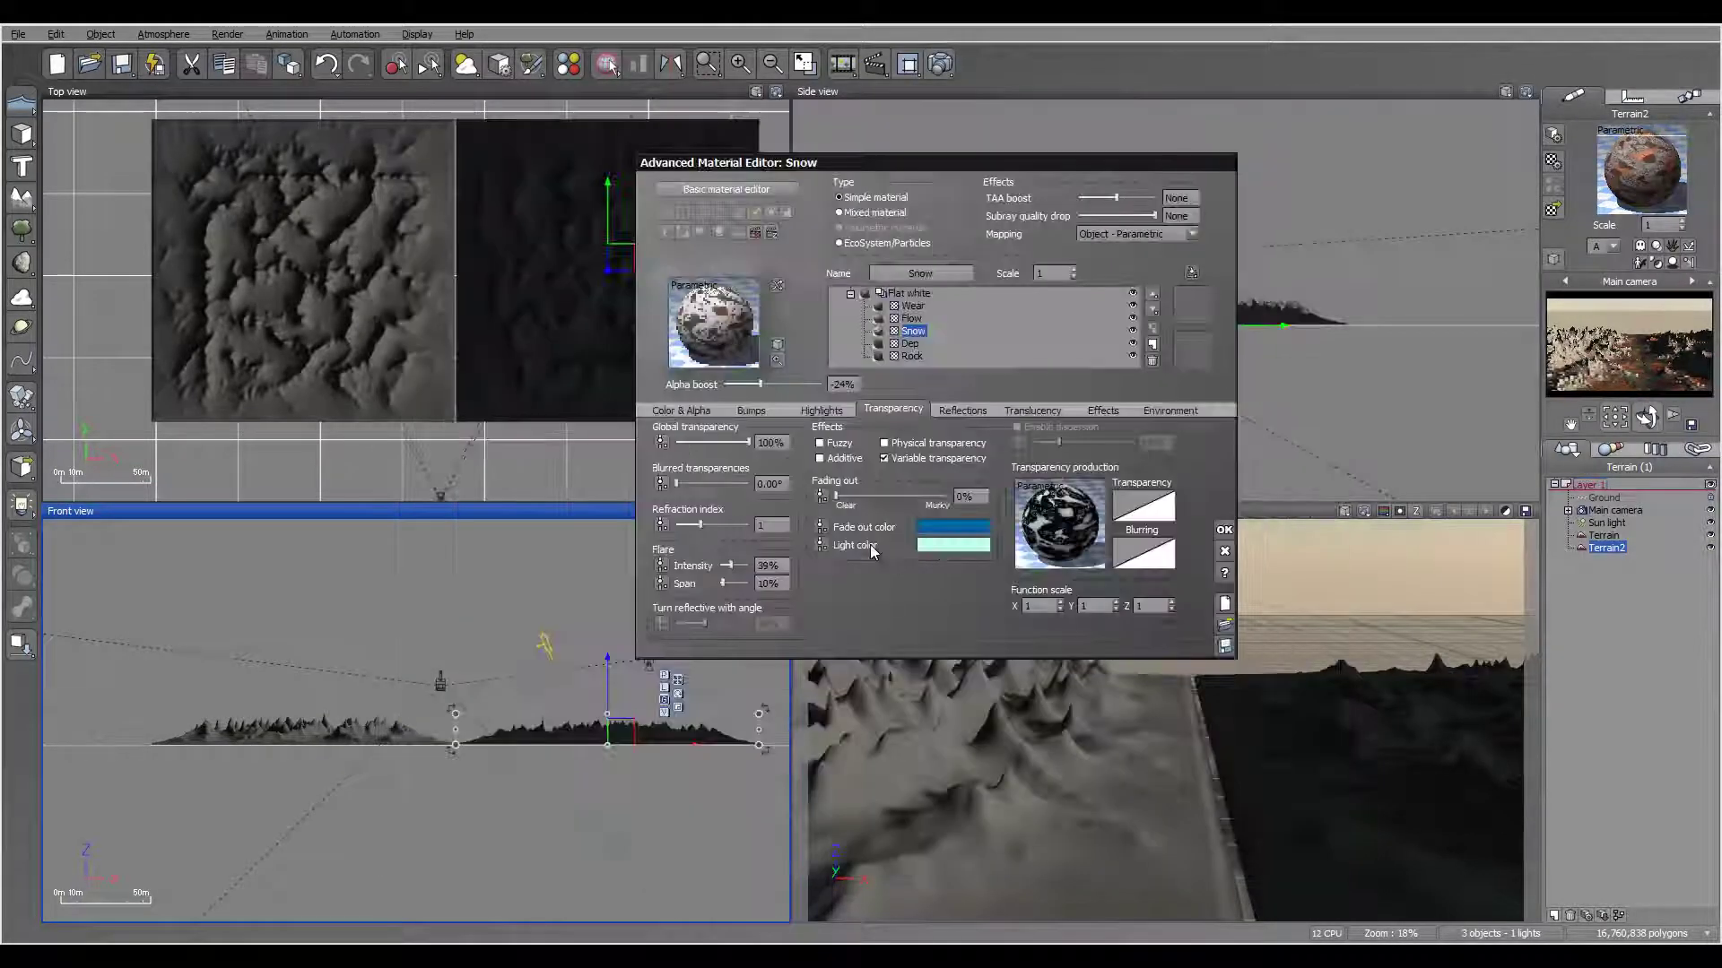
{"action": "left_click", "coordinate": [1327, 713]}
Step: Replace the Flow layer's transparency map with flow2.tif and accept the function
{"action": "left_click", "coordinate": [911, 319]}
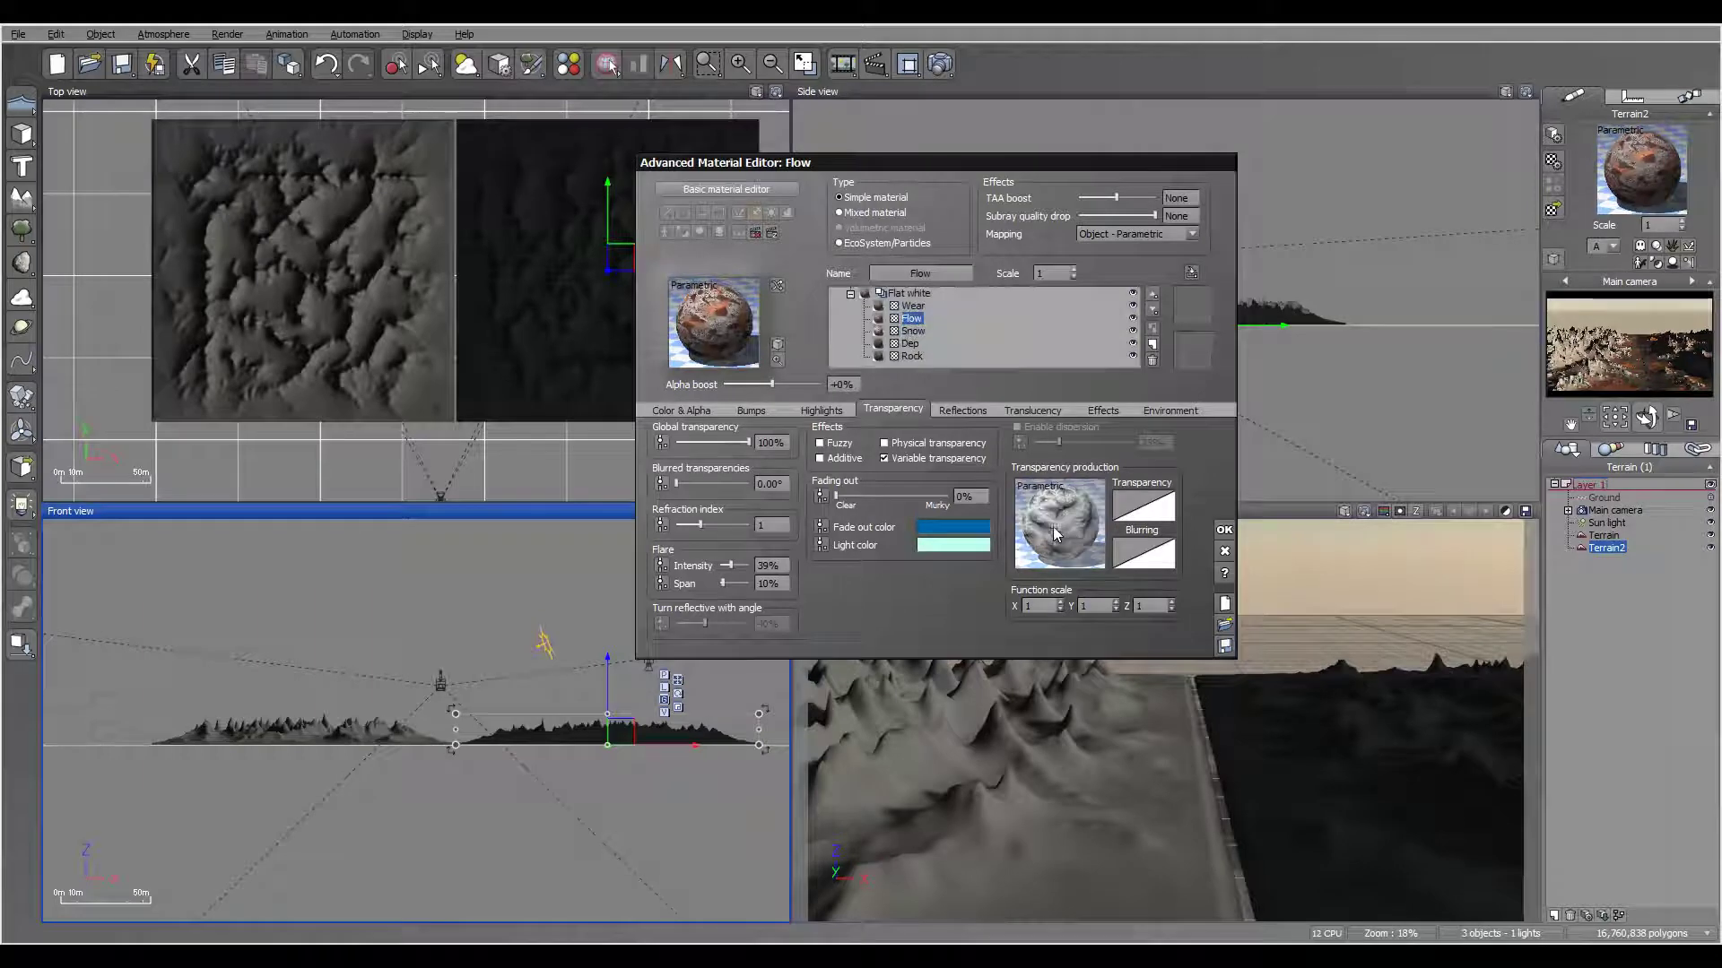
{"action": "left_click", "coordinate": [1085, 538]}
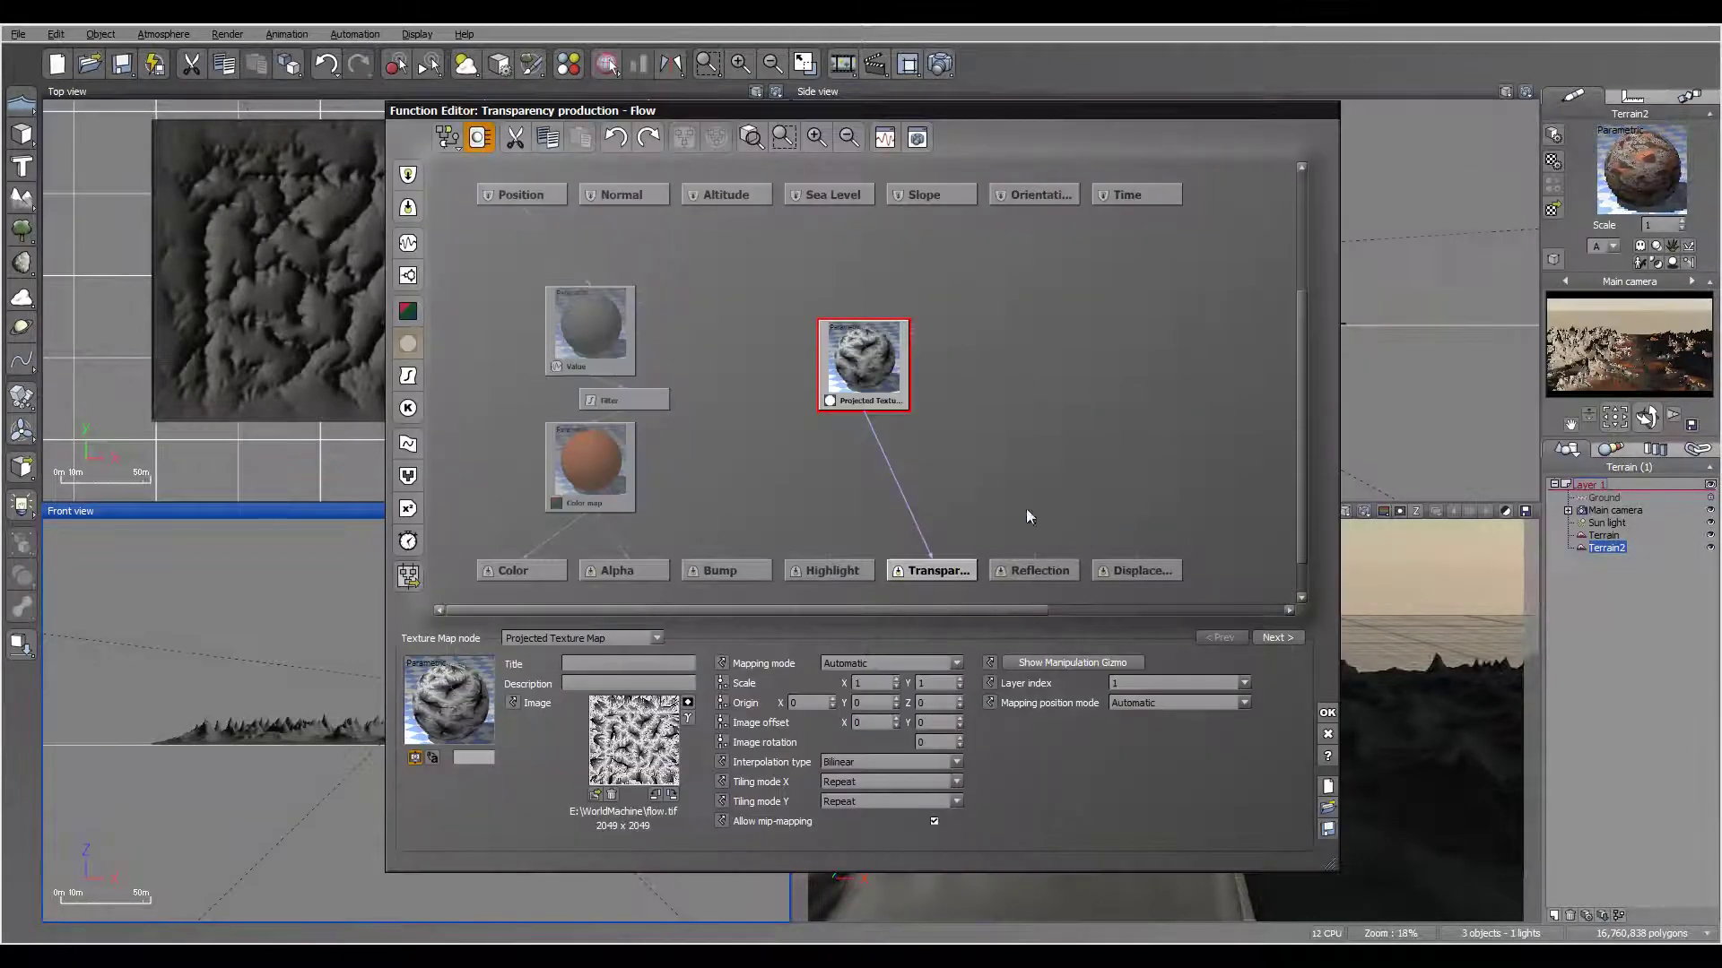
{"action": "left_click", "coordinate": [595, 795]}
{"action": "left_click", "coordinate": [951, 755]}
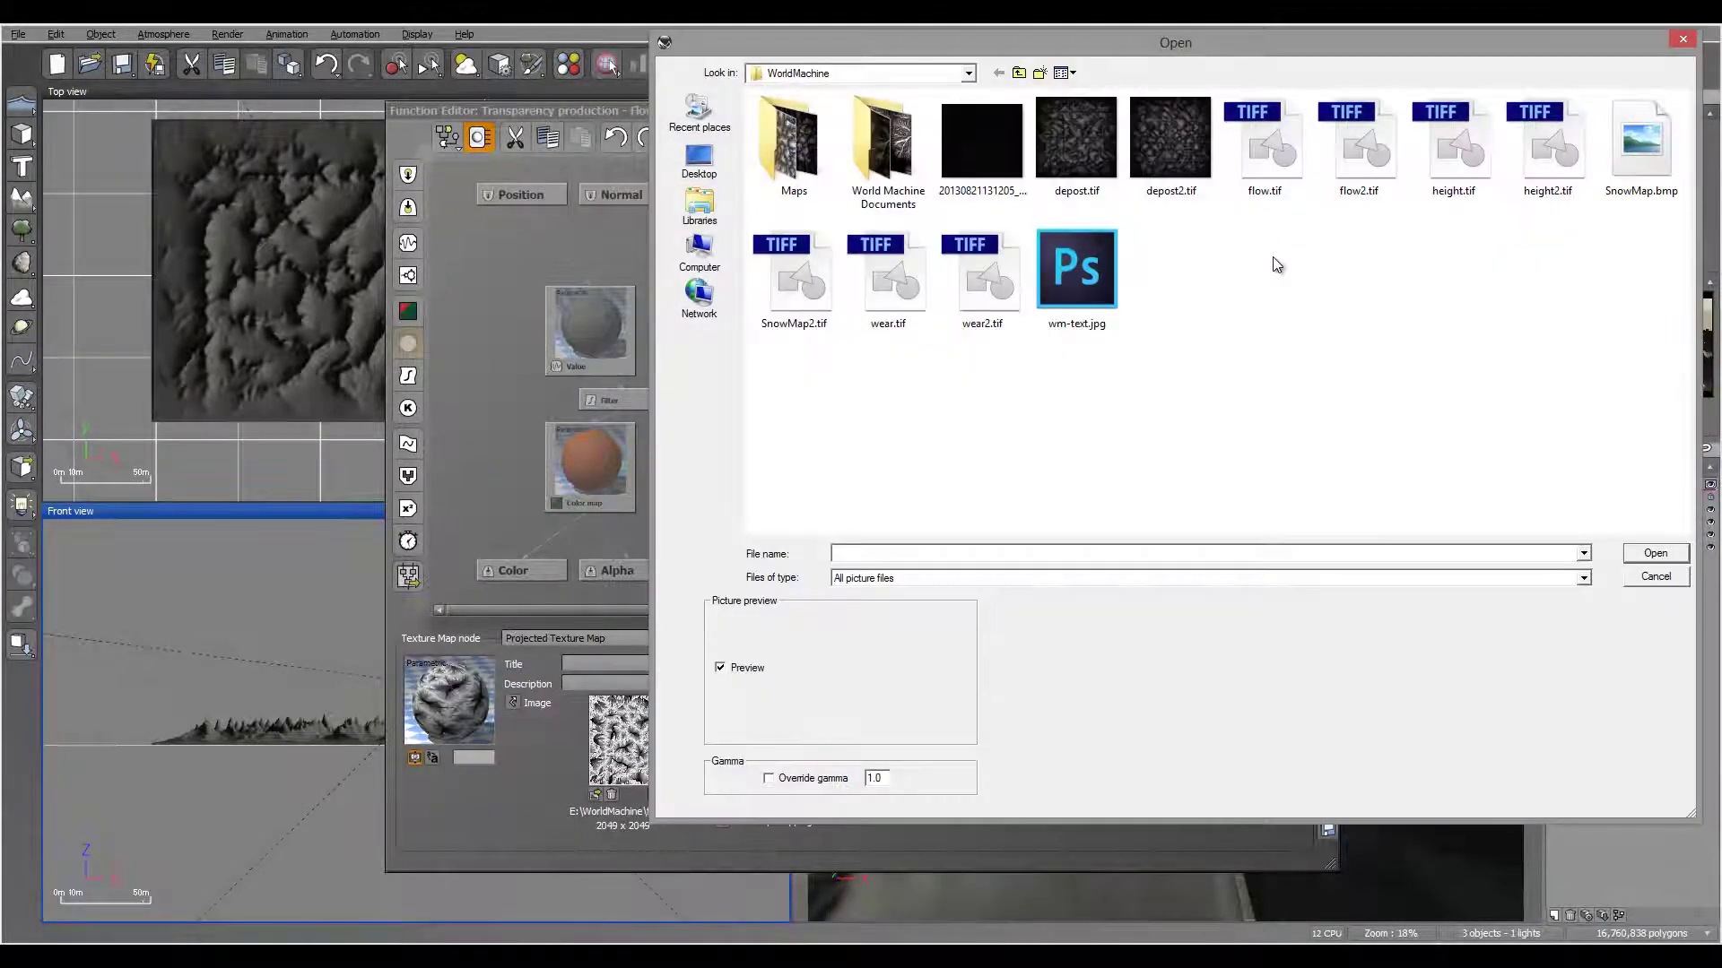
{"action": "left_click", "coordinate": [1354, 171]}
{"action": "left_click", "coordinate": [1646, 552]}
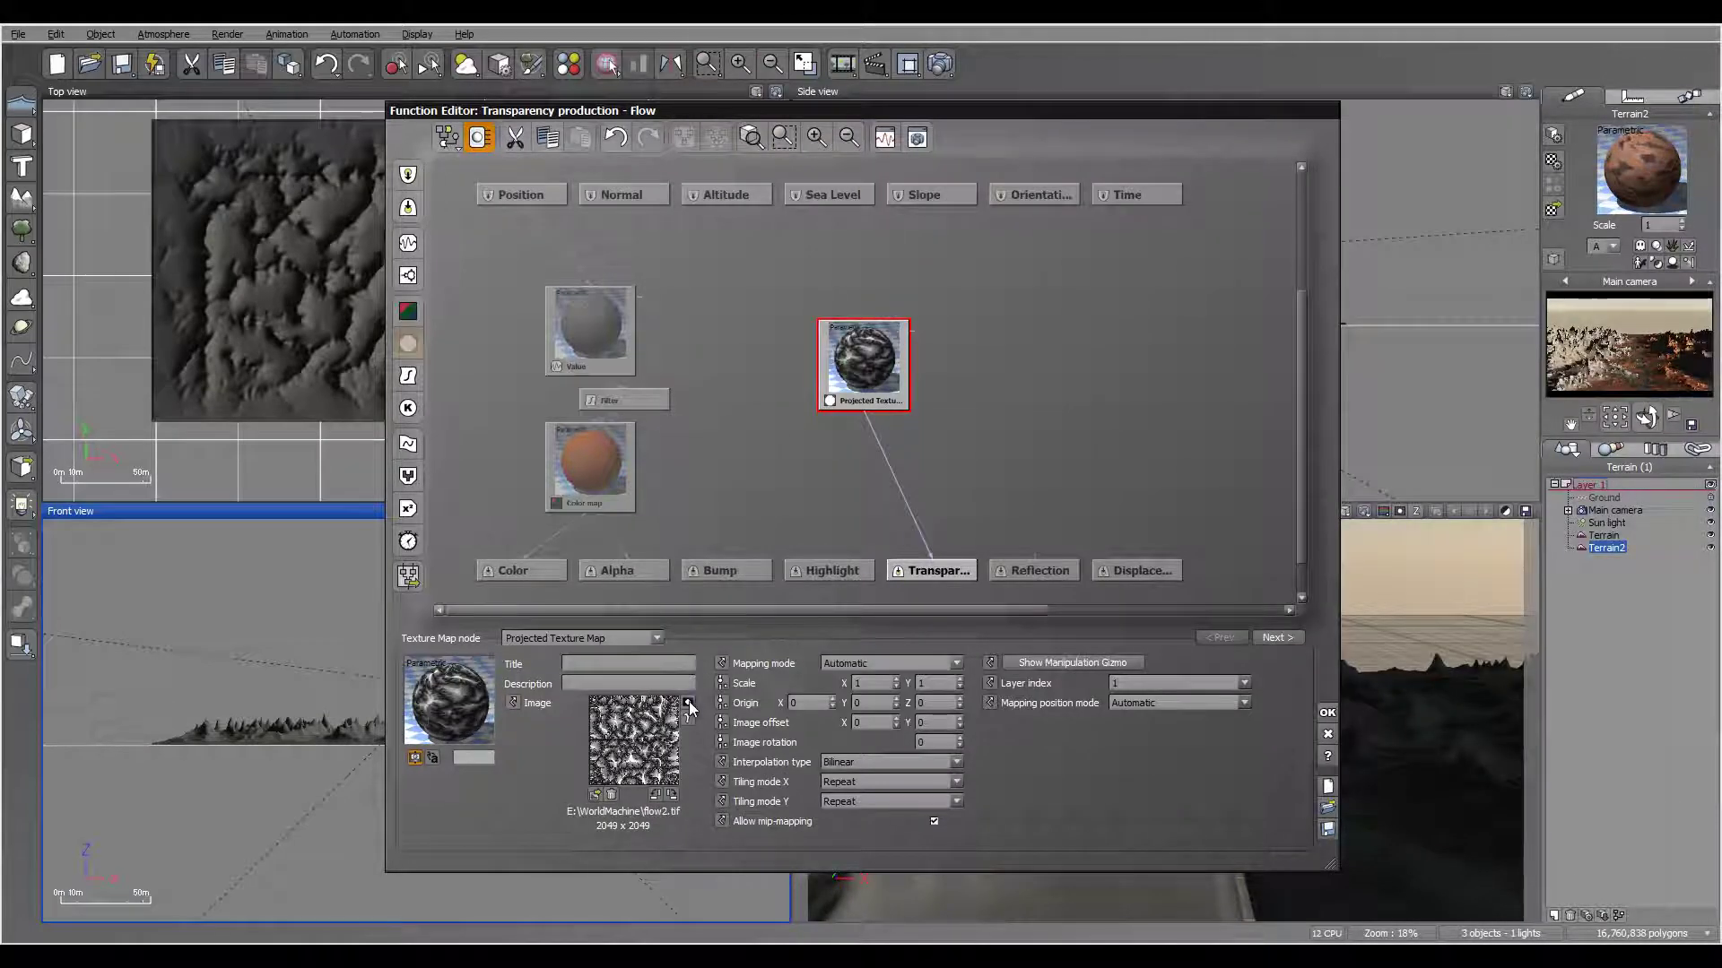
{"action": "left_click", "coordinate": [1328, 714]}
Step: Replace the Wear layer's transparency map with wear2.tif, inverted, and accept the terrain's material changes
{"action": "right_click", "coordinate": [1079, 509]}
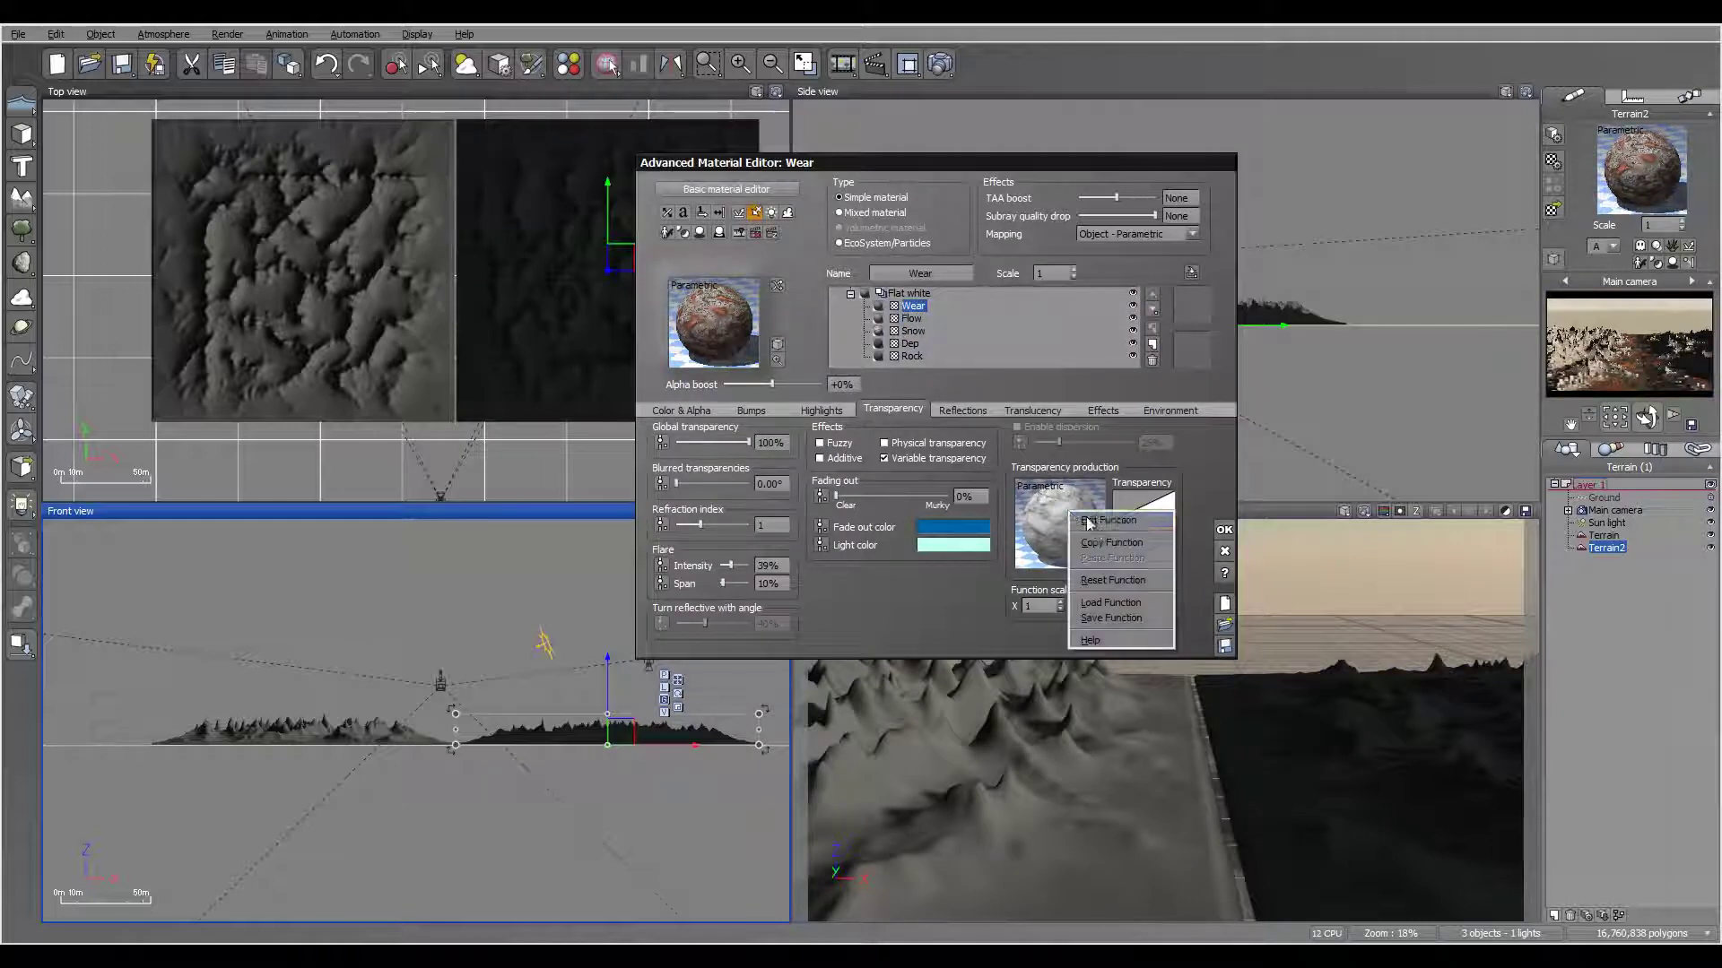
{"action": "left_click", "coordinate": [1094, 520]}
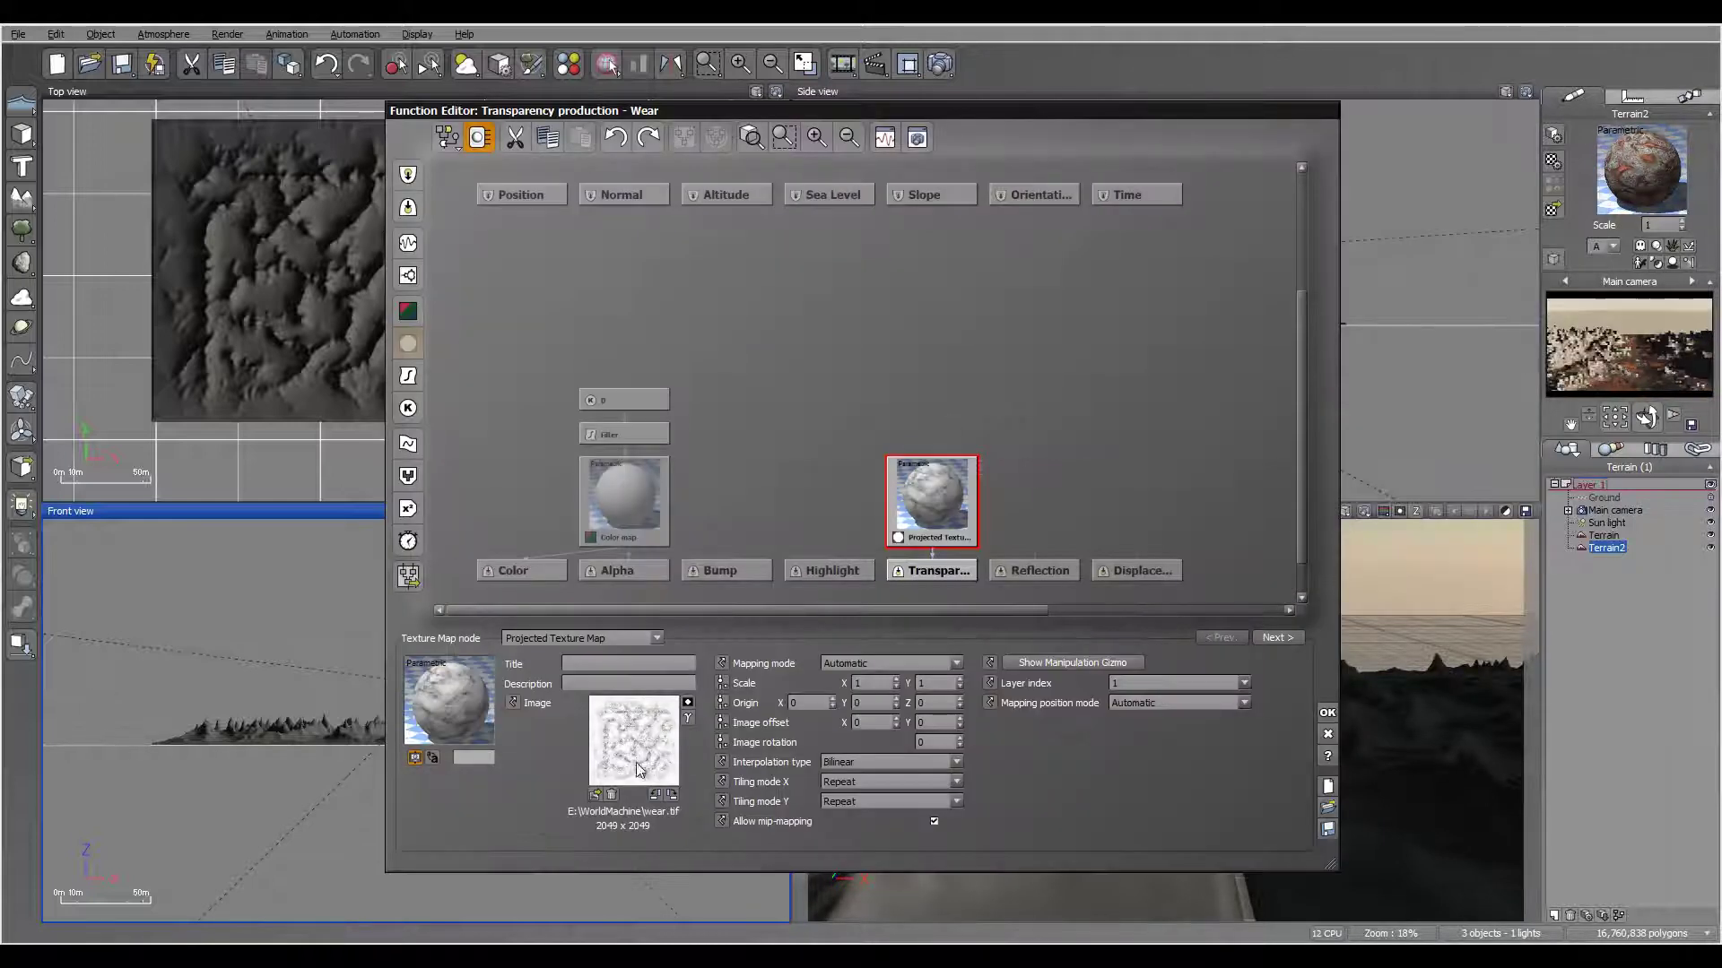
{"action": "left_click", "coordinate": [596, 793]}
{"action": "left_click", "coordinate": [953, 756]}
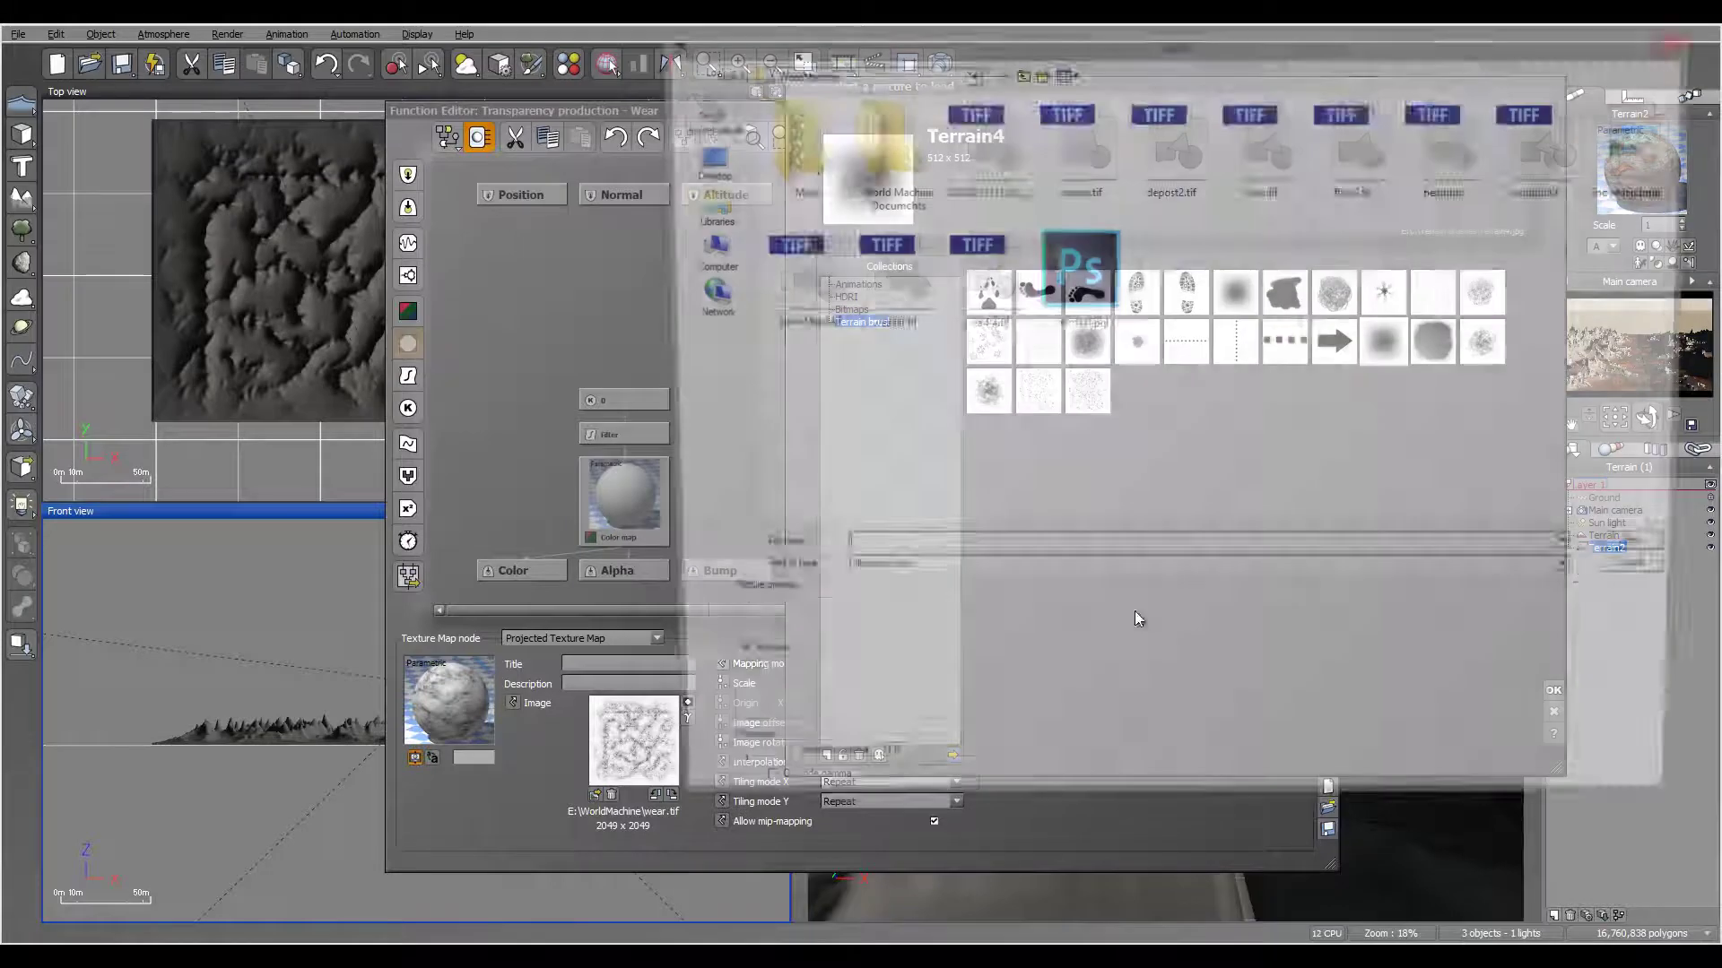
{"action": "left_click", "coordinate": [982, 269]}
{"action": "left_click", "coordinate": [1655, 553]}
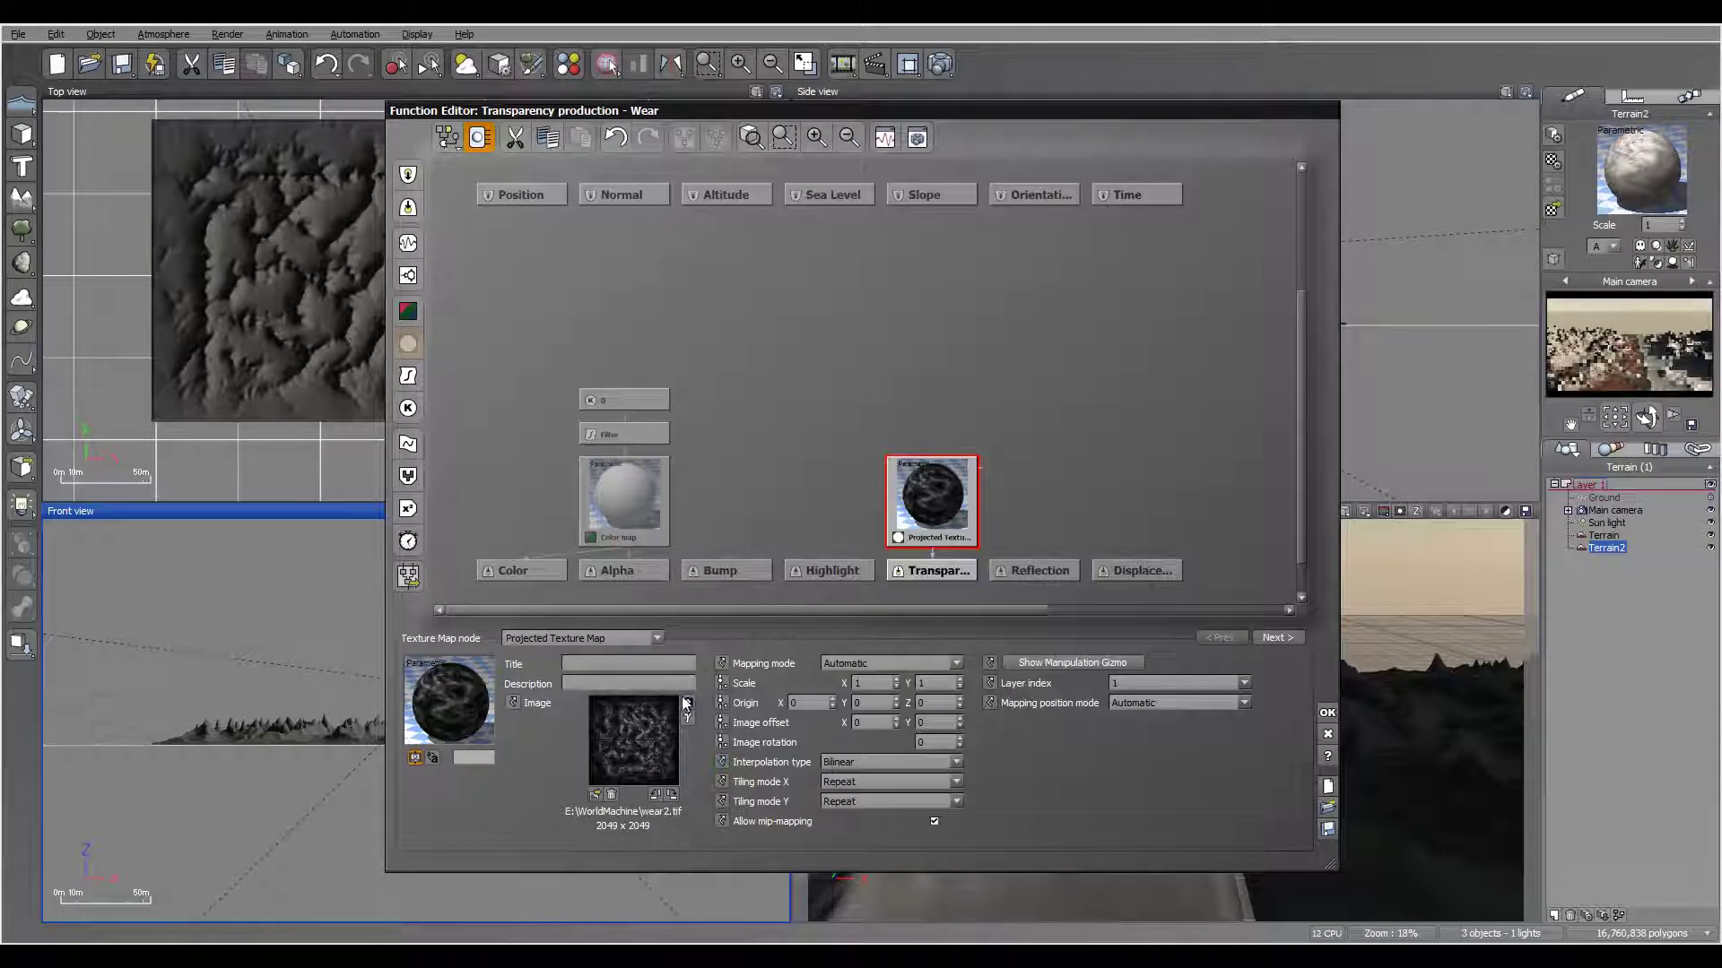
{"action": "left_click", "coordinate": [1327, 712]}
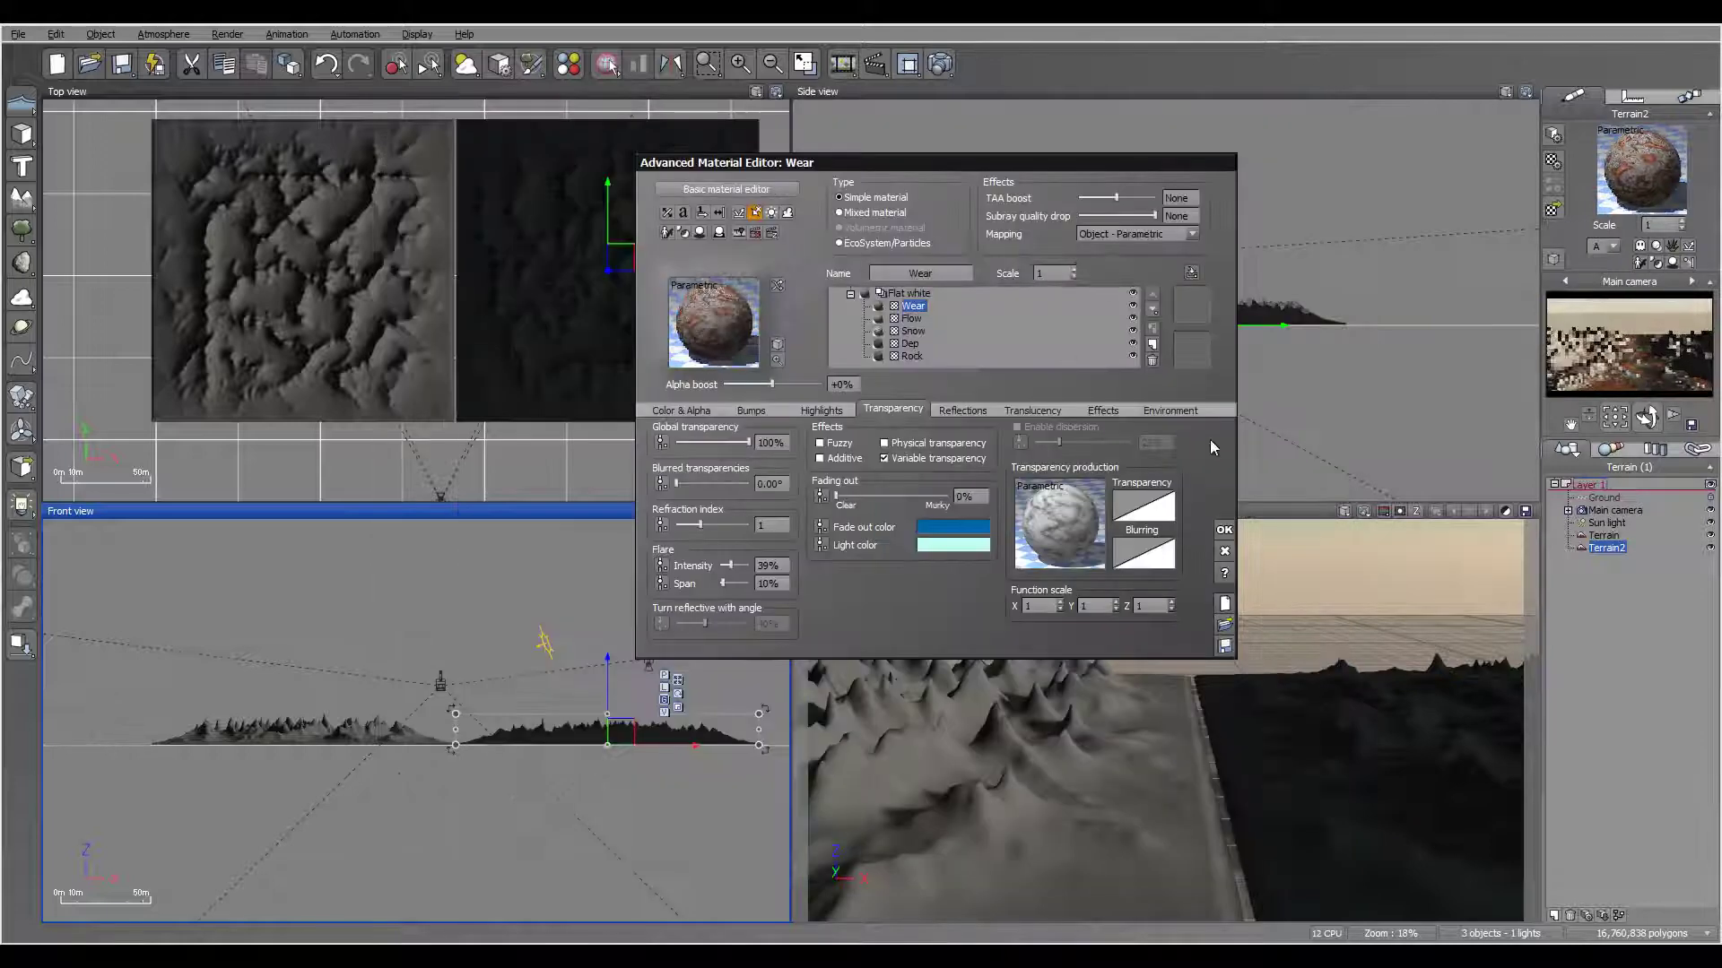
{"action": "left_click", "coordinate": [1223, 529]}
Step: Select both terrains in the top view and duplicate them along the Y axis, placing the copied pair behind the originals
{"action": "middle_click_drag", "start_coordinate": [480, 248], "coordinate": [576, 334]}
{"action": "scroll", "coordinate": [539, 329], "scroll_direction": "down", "scroll_amount": 3}
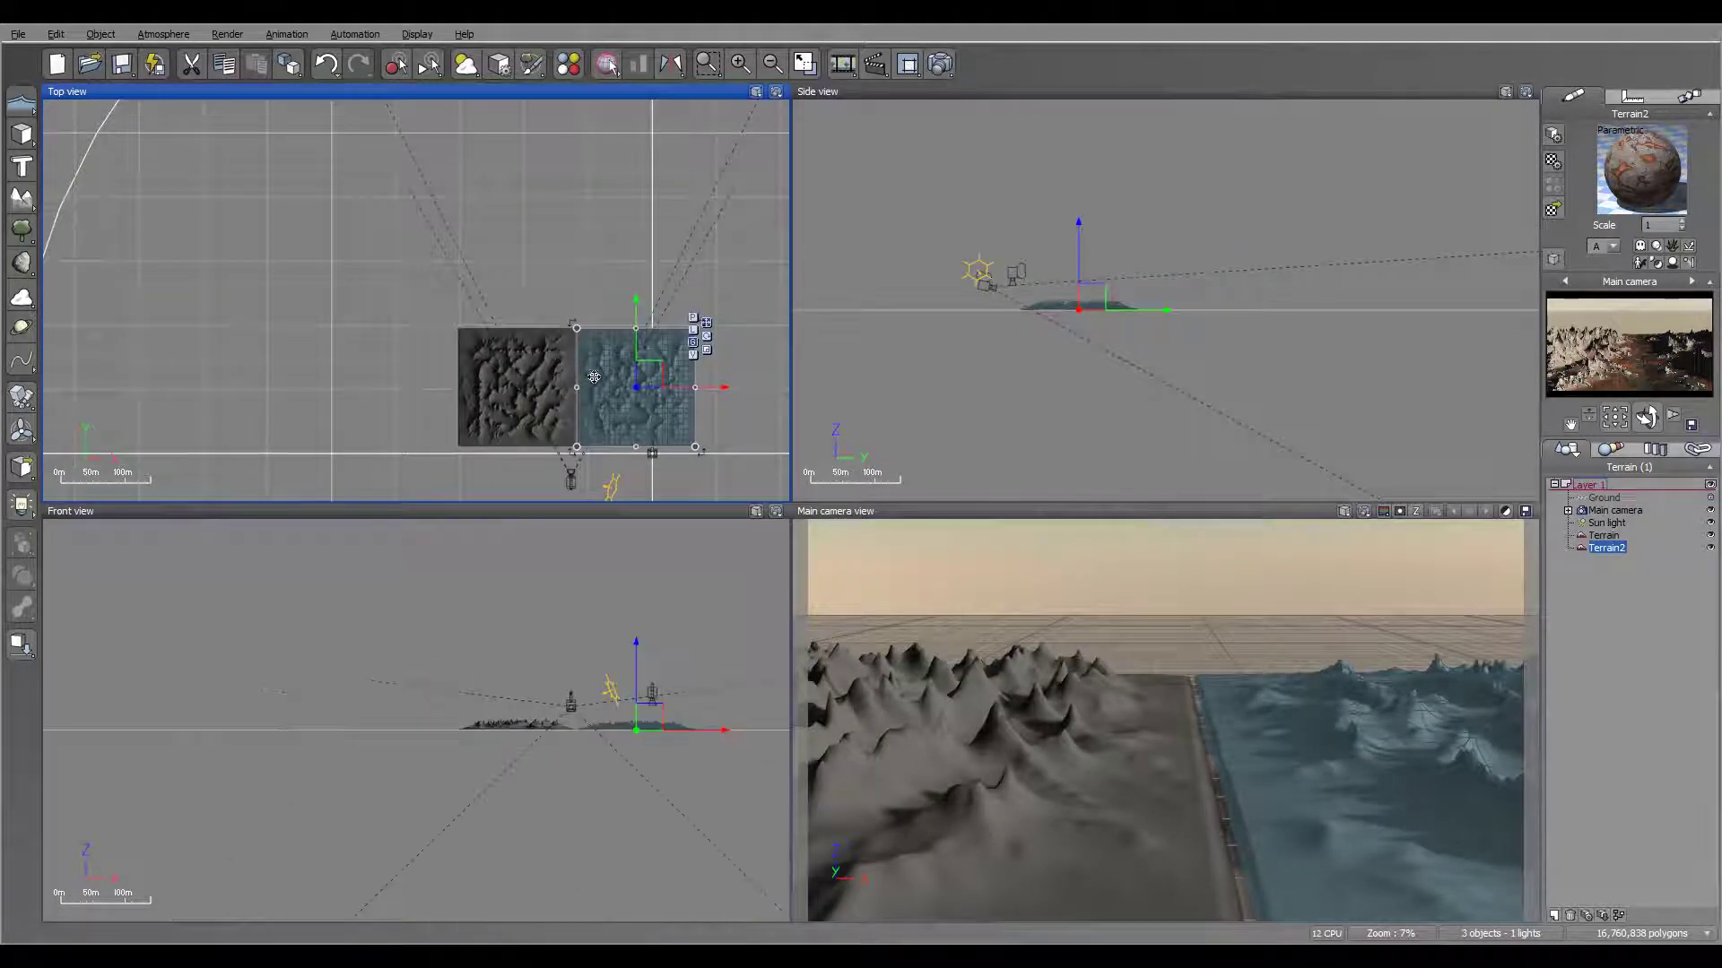
{"action": "left_click", "coordinate": [524, 386]}
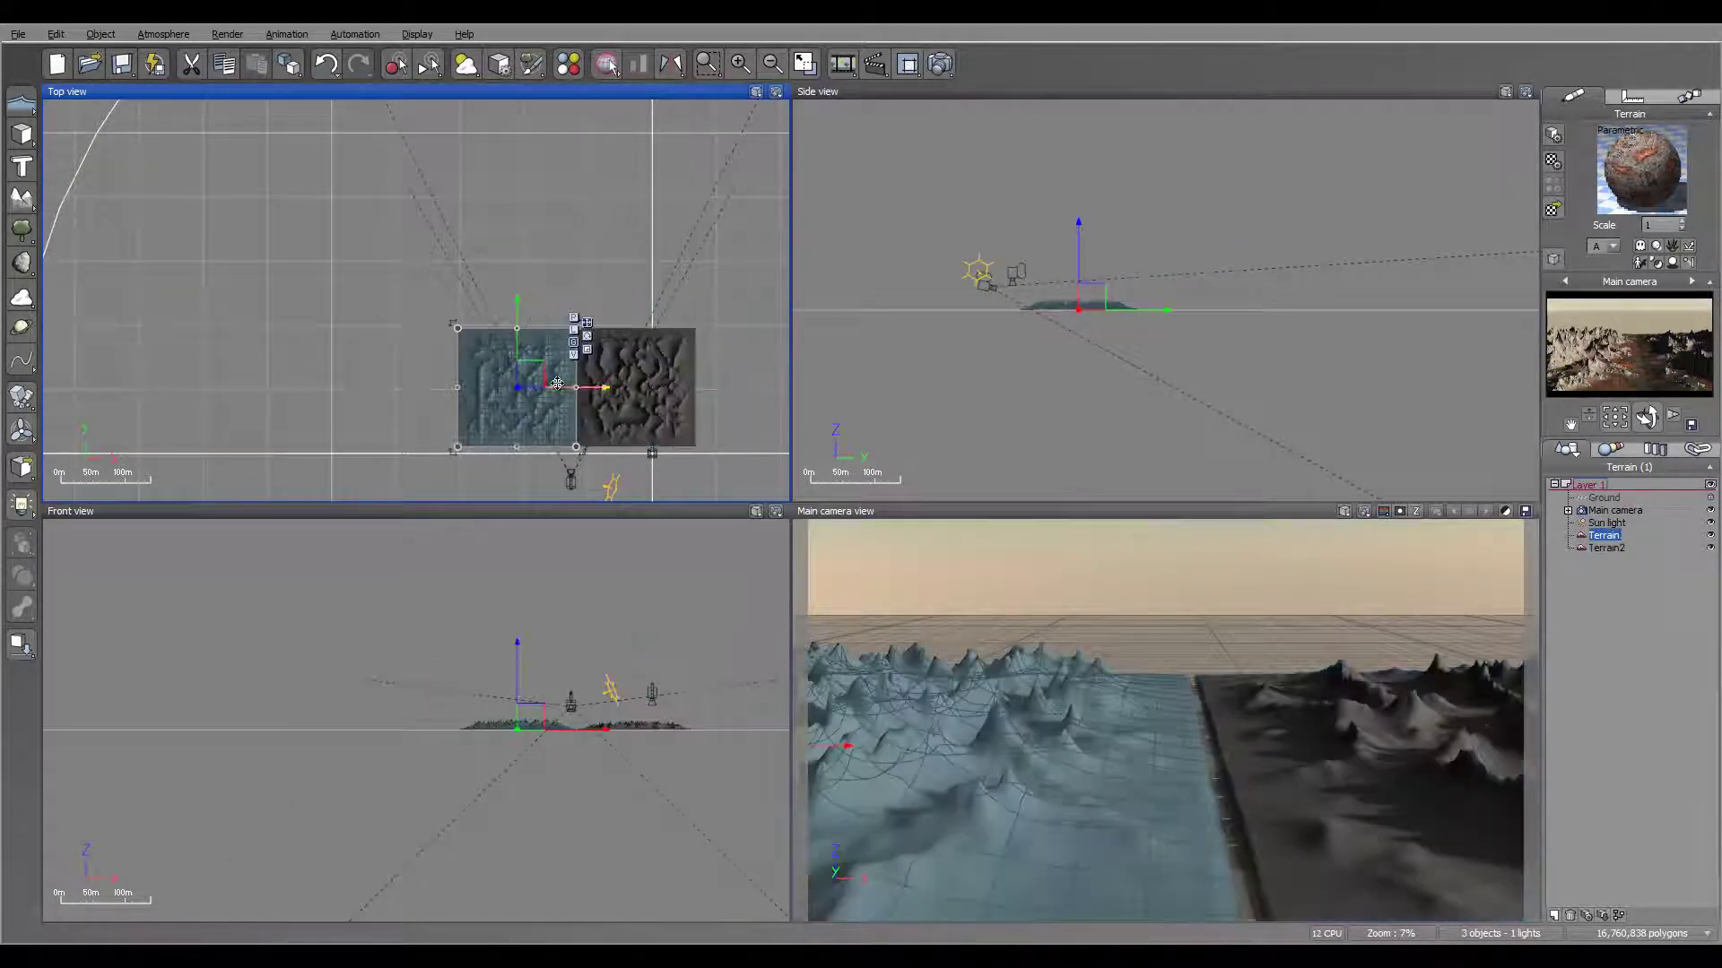
{"action": "left_click", "coordinate": [655, 389], "text": "shift"}
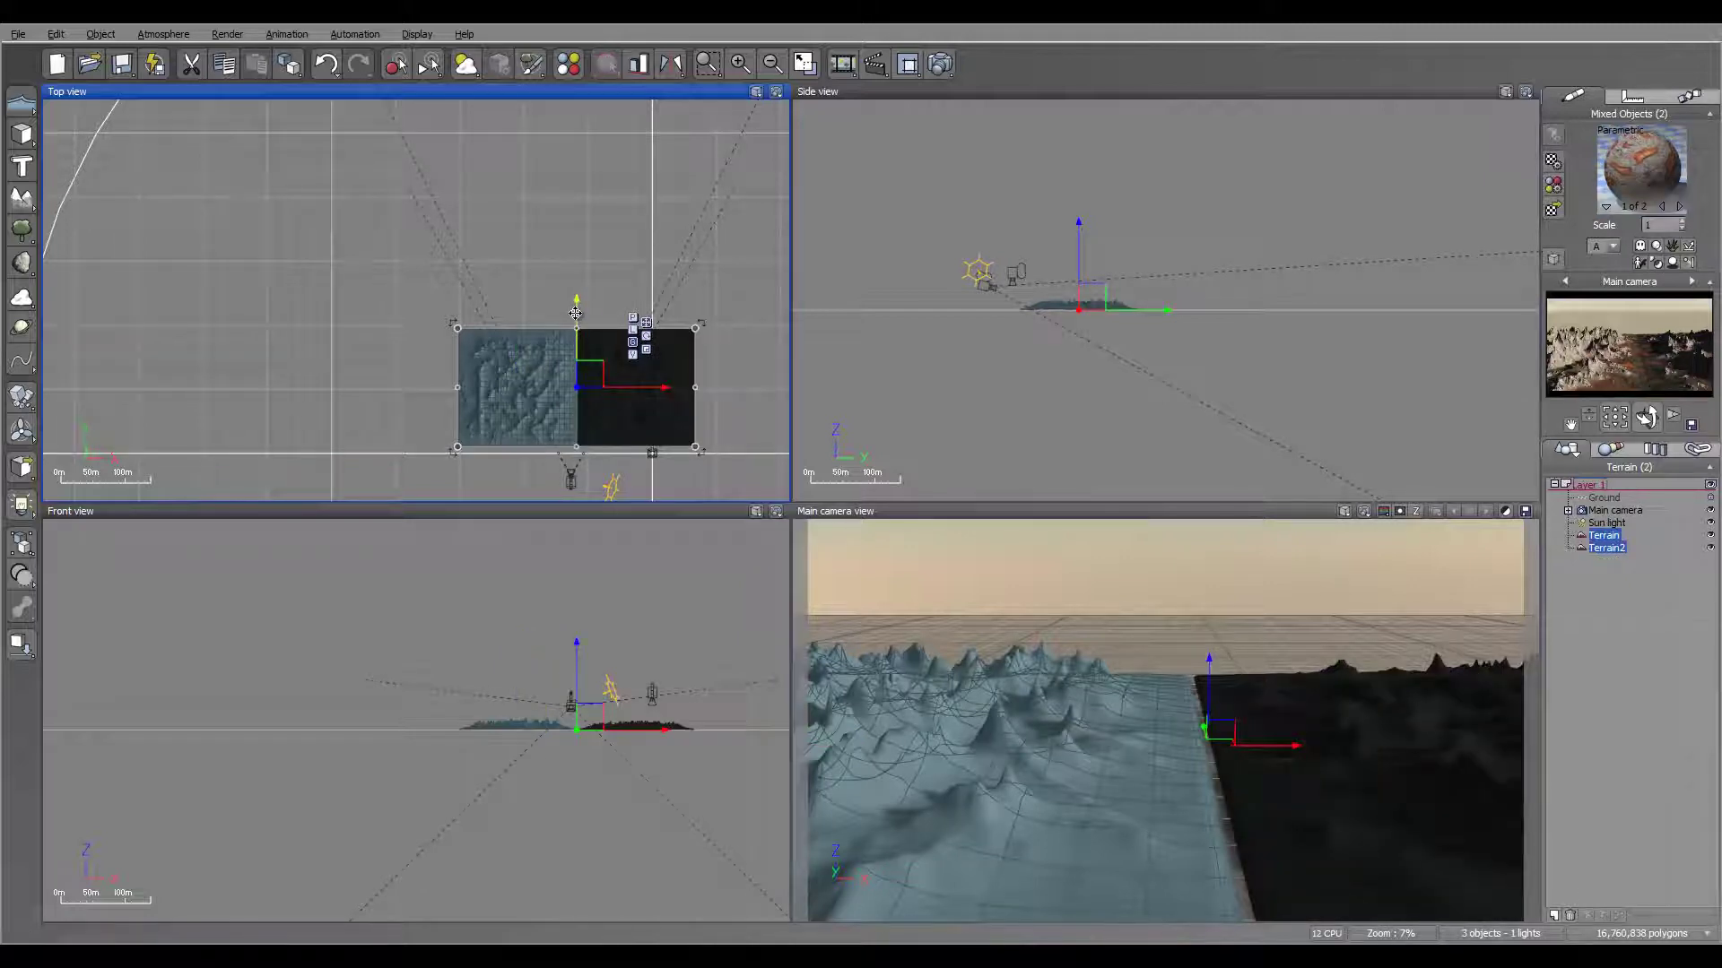
{"action": "left_click_drag", "start_coordinate": [578, 289], "coordinate": [597, 192], "text": "alt"}
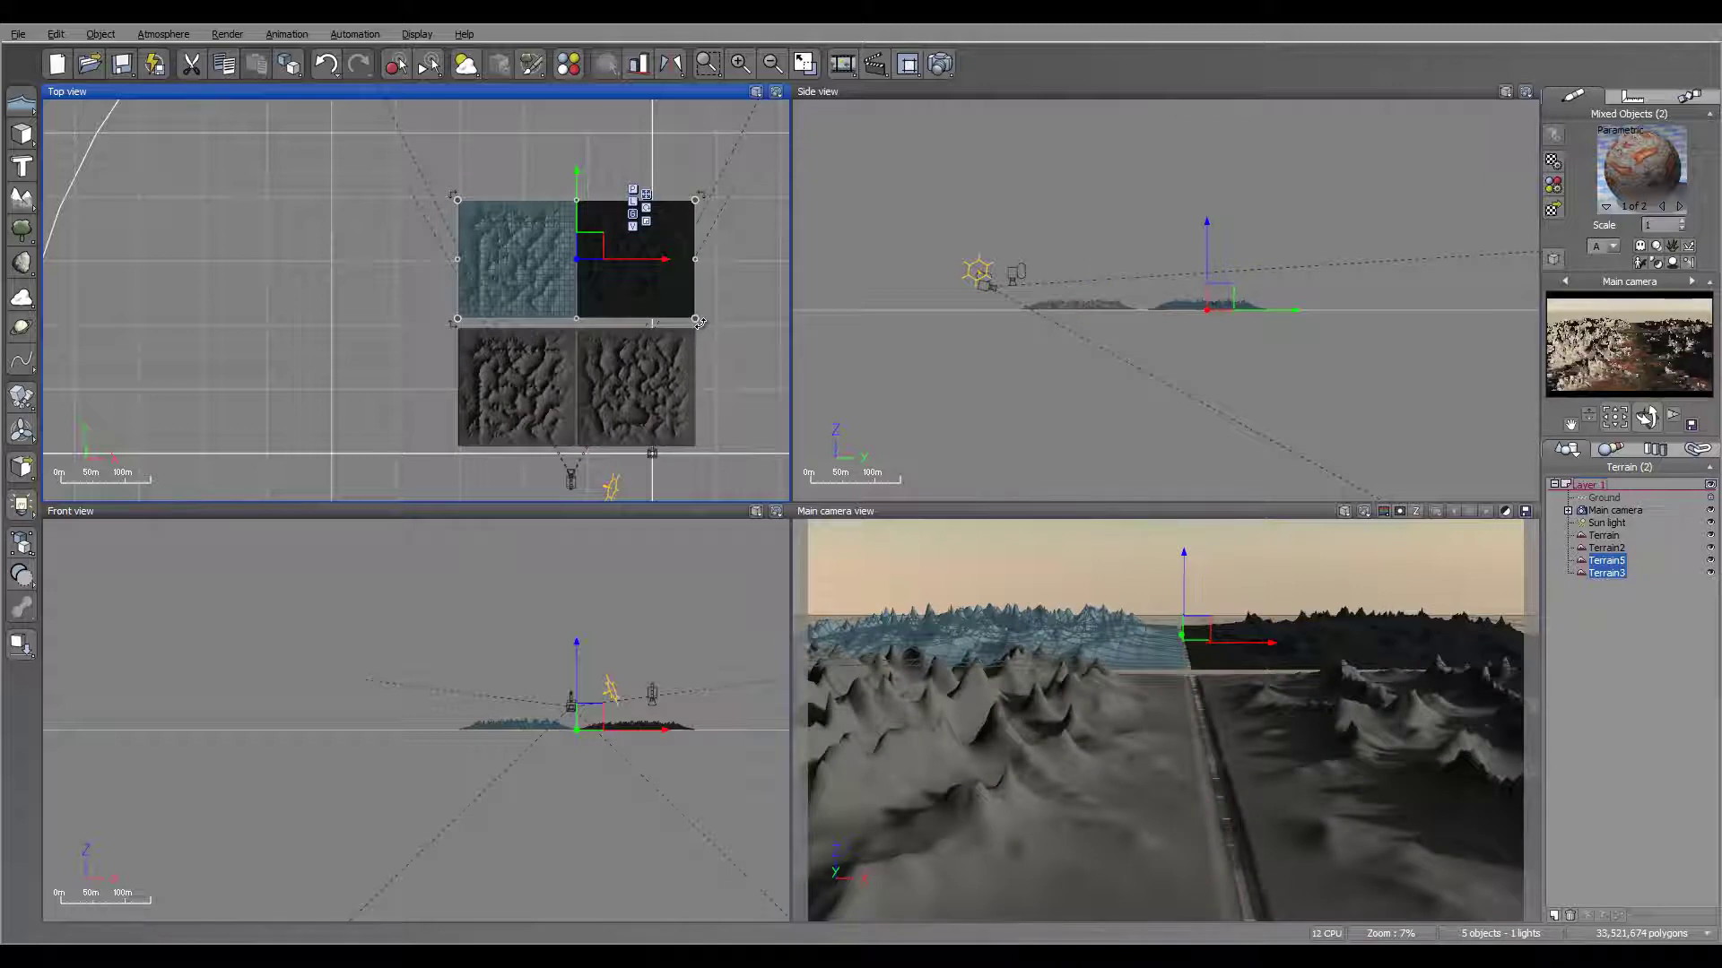
Step: Rotate the copied terrain pair 180 degrees in the top view so its two tiles swap sides, and deselect it
{"action": "left_click_drag", "start_coordinate": [699, 322], "coordinate": [466, 221]}
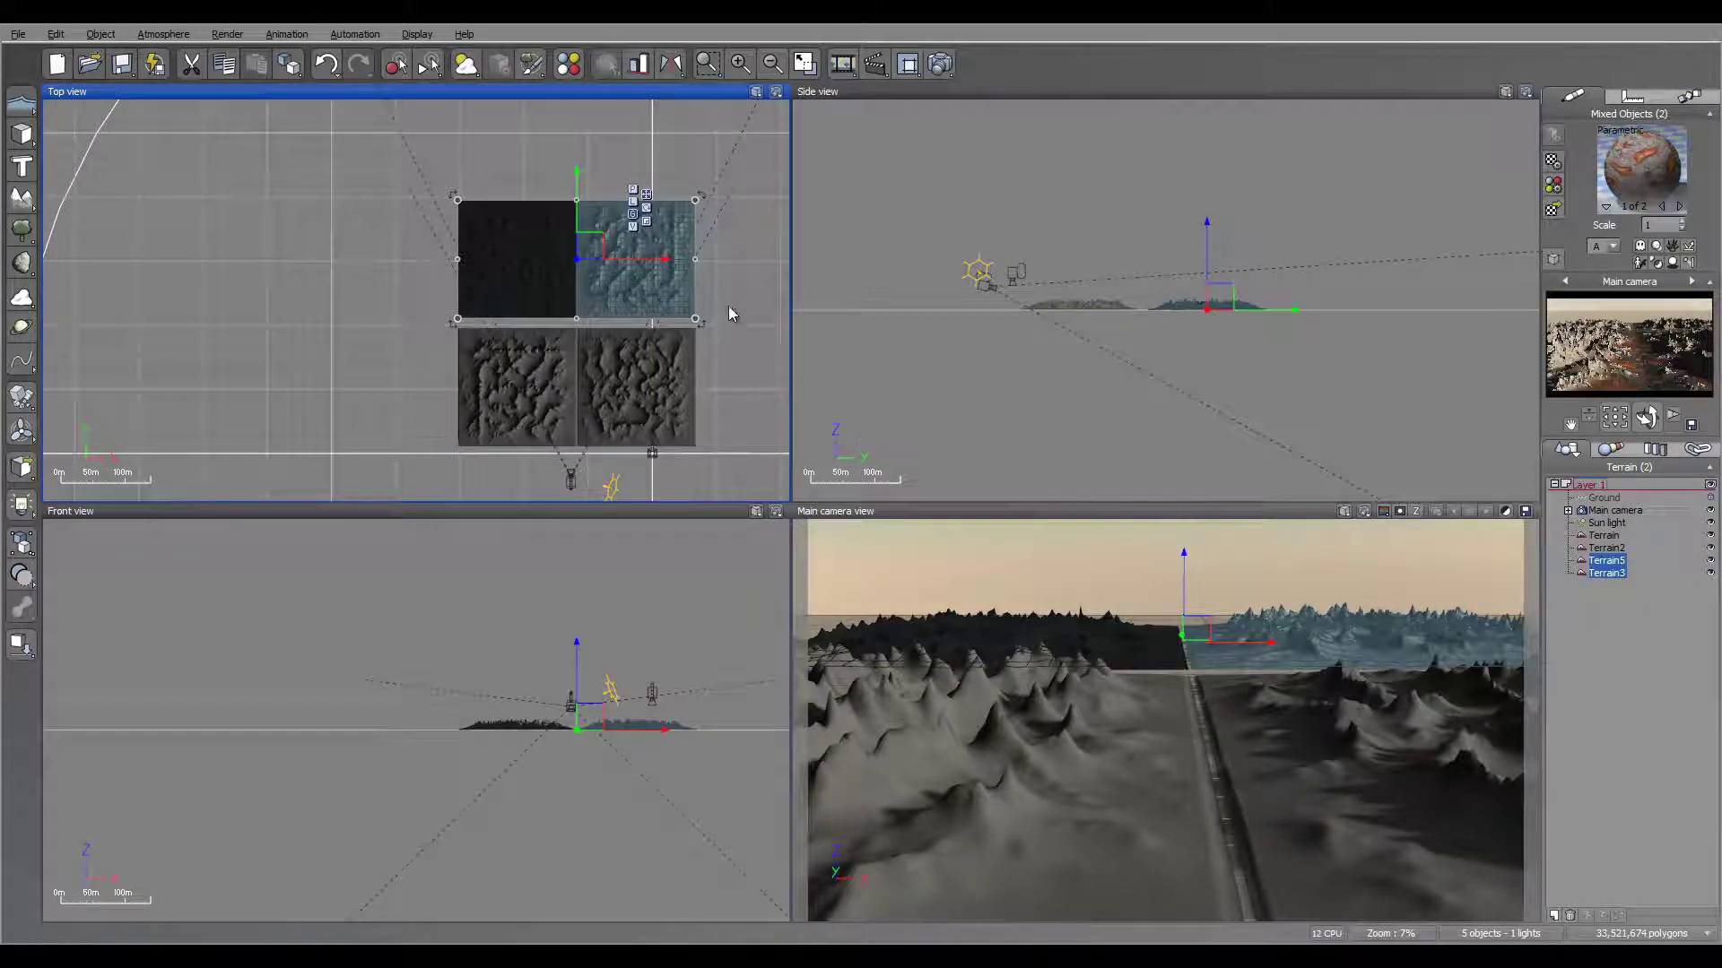
{"action": "mouse_move", "coordinate": [729, 308]}
{"action": "right_mouse_down"}
{"action": "mouse_move", "coordinate": [726, 373]}
{"action": "mouse_move", "coordinate": [726, 305]}
{"action": "right_mouse_up"}
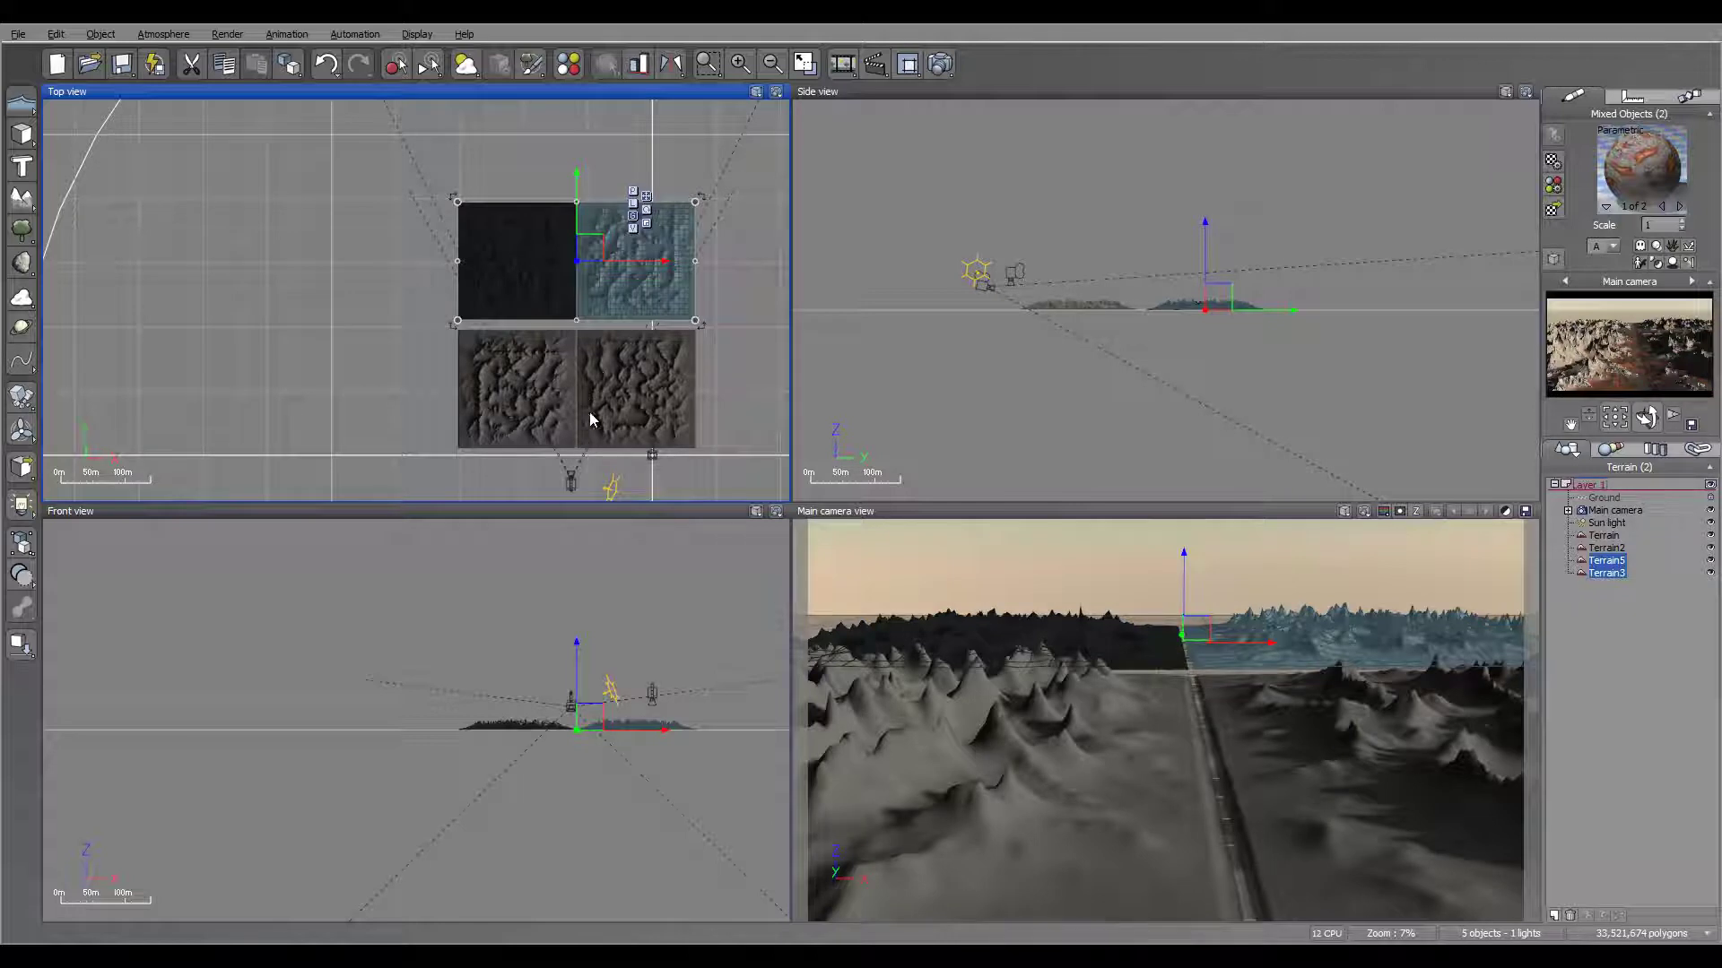
{"action": "left_click", "coordinate": [728, 261]}
Step: Select the two rear terrains, duplicate them, and place the new pair well to the left of the four tiles in the top view
{"action": "left_click", "coordinate": [626, 269]}
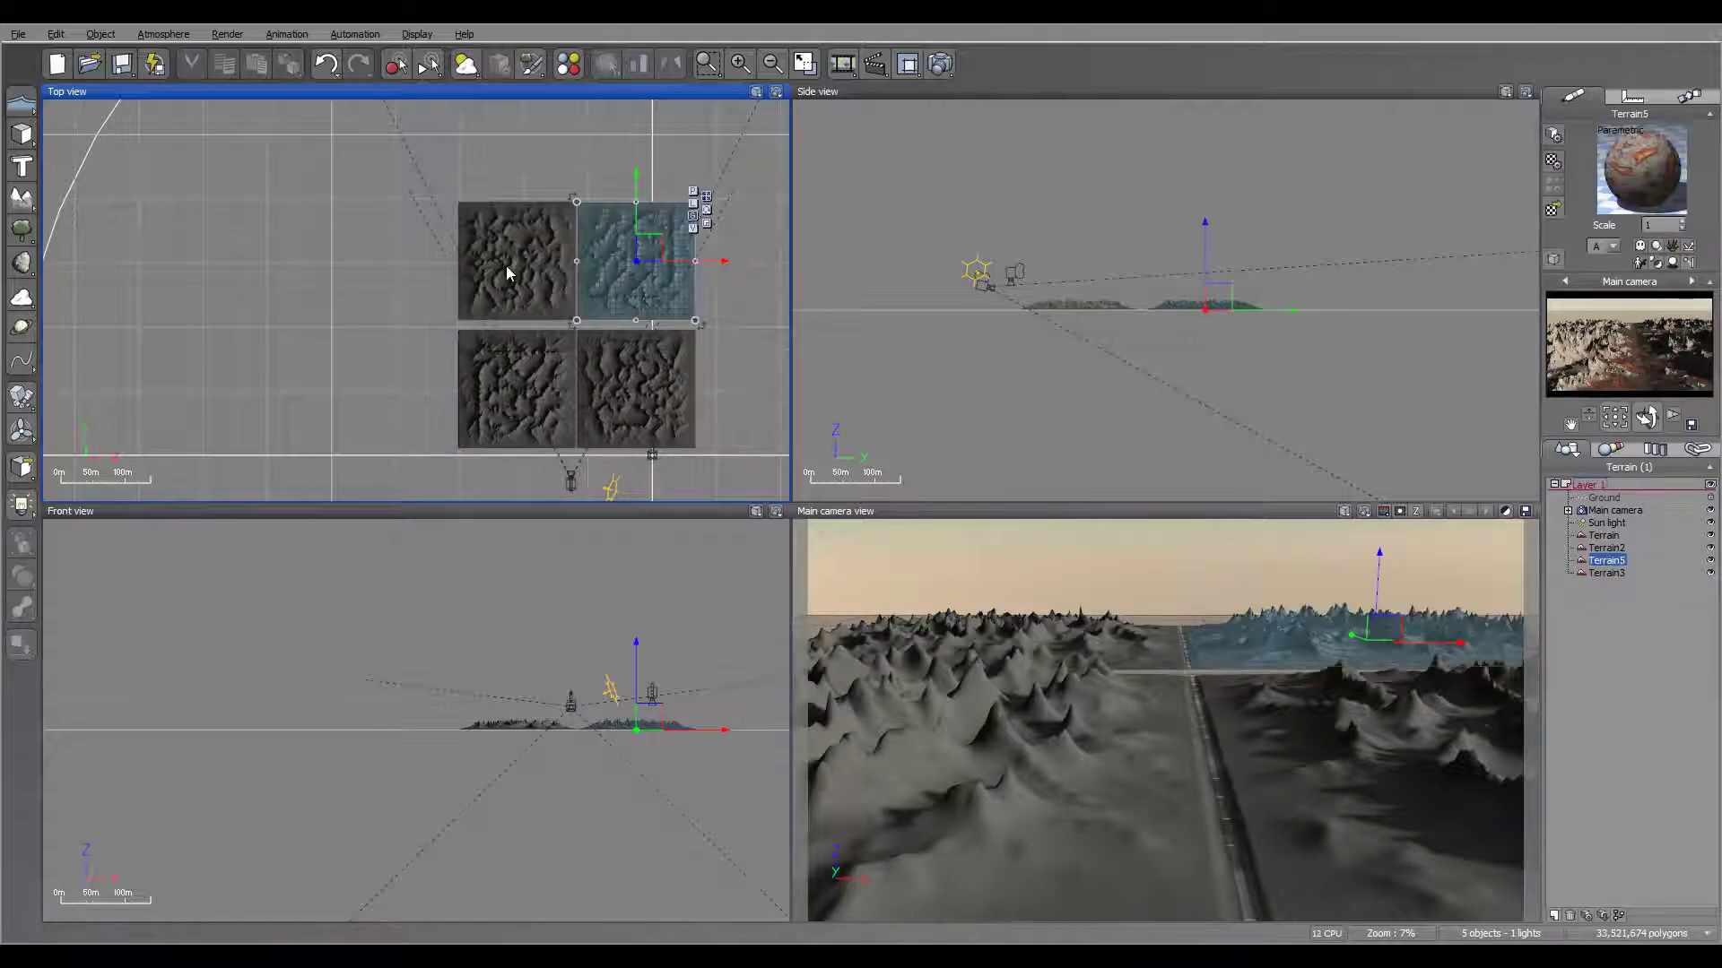
{"action": "left_click", "coordinate": [513, 274], "text": "ctrl"}
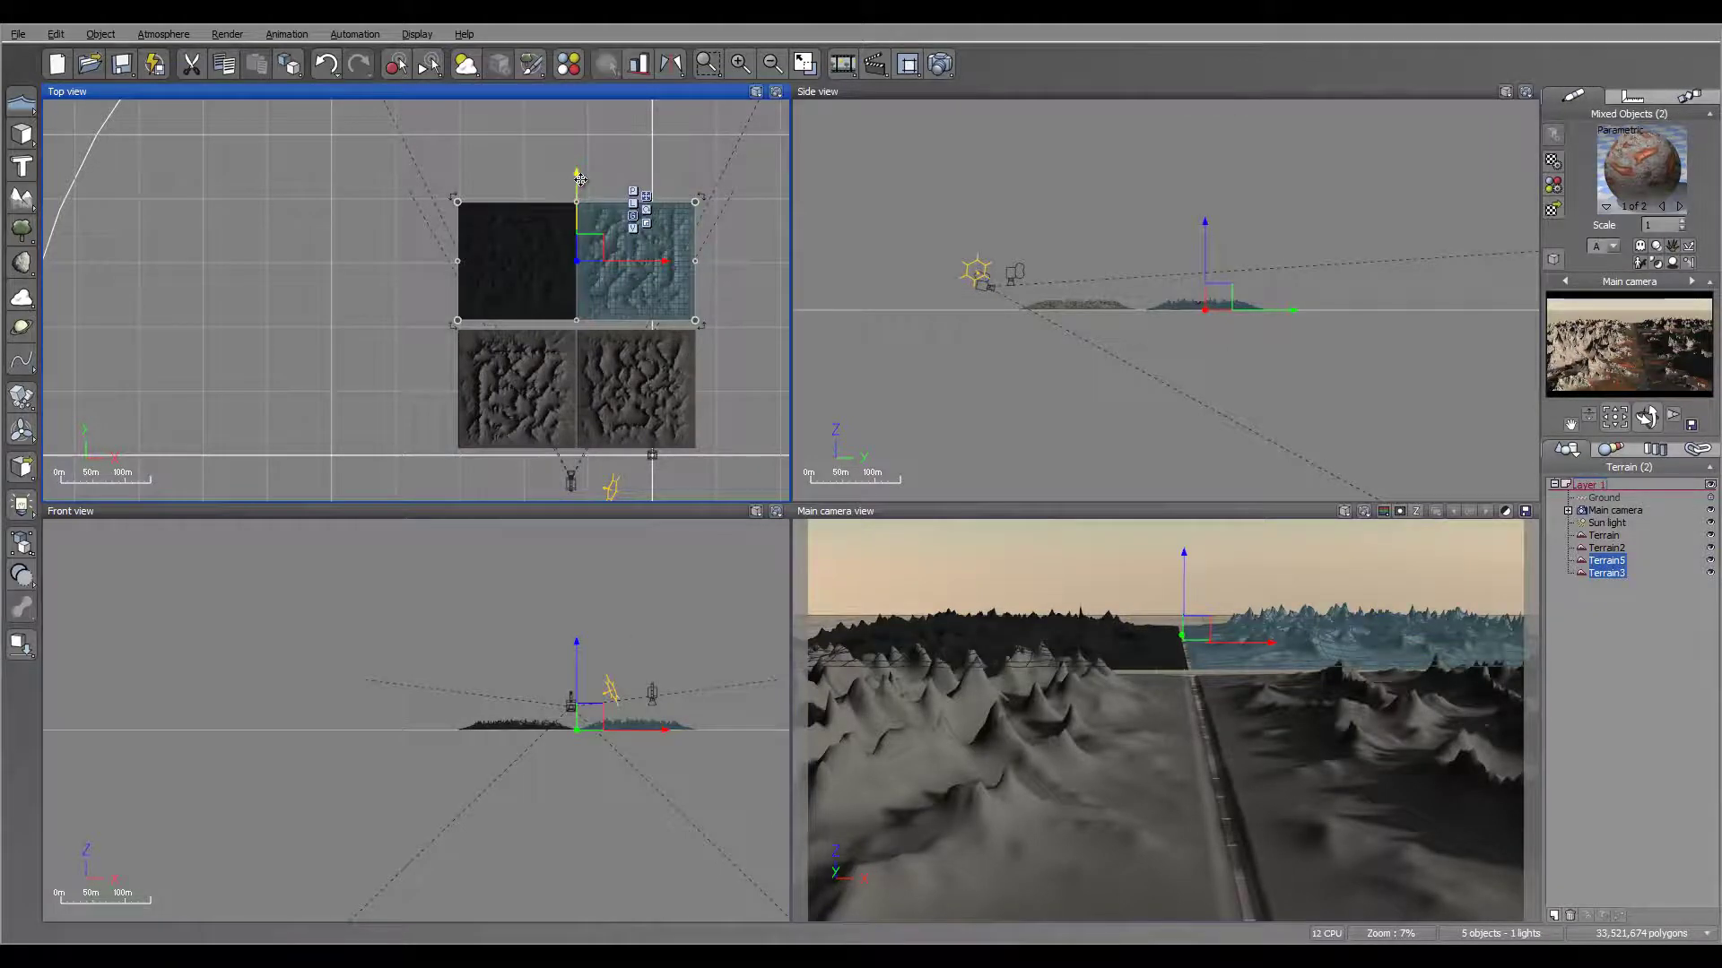
{"action": "left_click_drag", "start_coordinate": [581, 180], "coordinate": [592, 77], "text": "alt"}
{"action": "left_click_drag", "start_coordinate": [597, 135], "coordinate": [163, 328]}
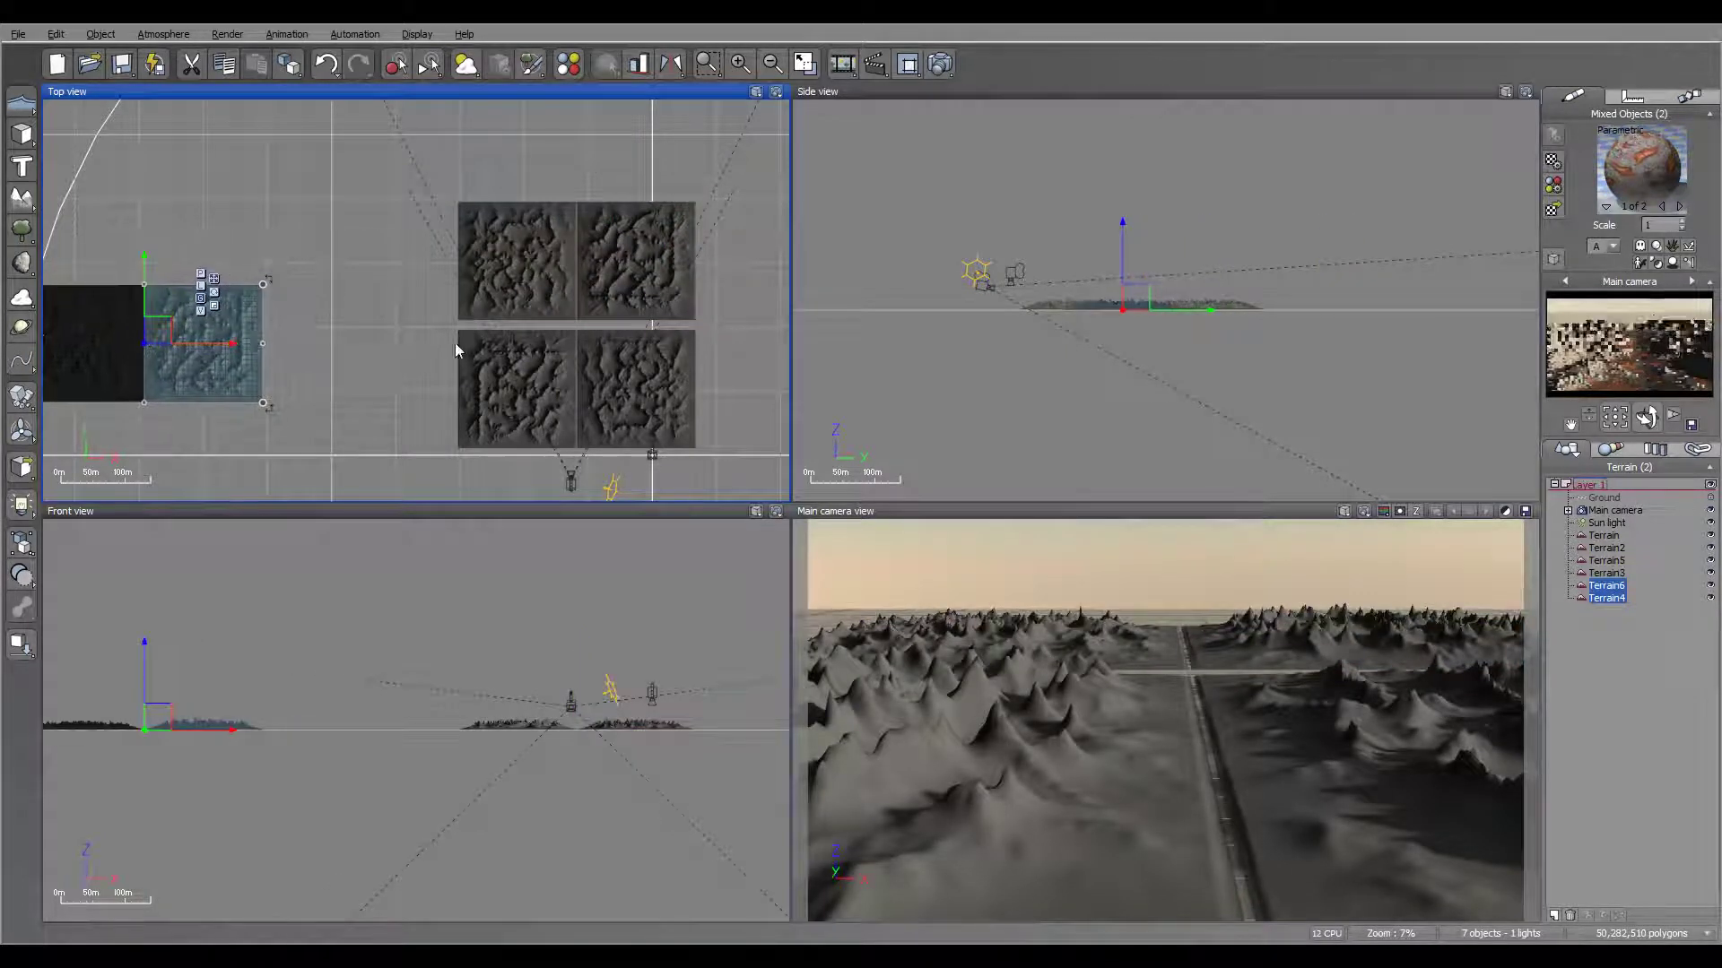
Step: Select the front-left terrain and twist it along Z => Y to 19.285
{"action": "right_click_drag", "start_coordinate": [487, 357], "coordinate": [460, 262]}
{"action": "scroll", "coordinate": [547, 346], "scroll_direction": "up", "scroll_amount": 5}
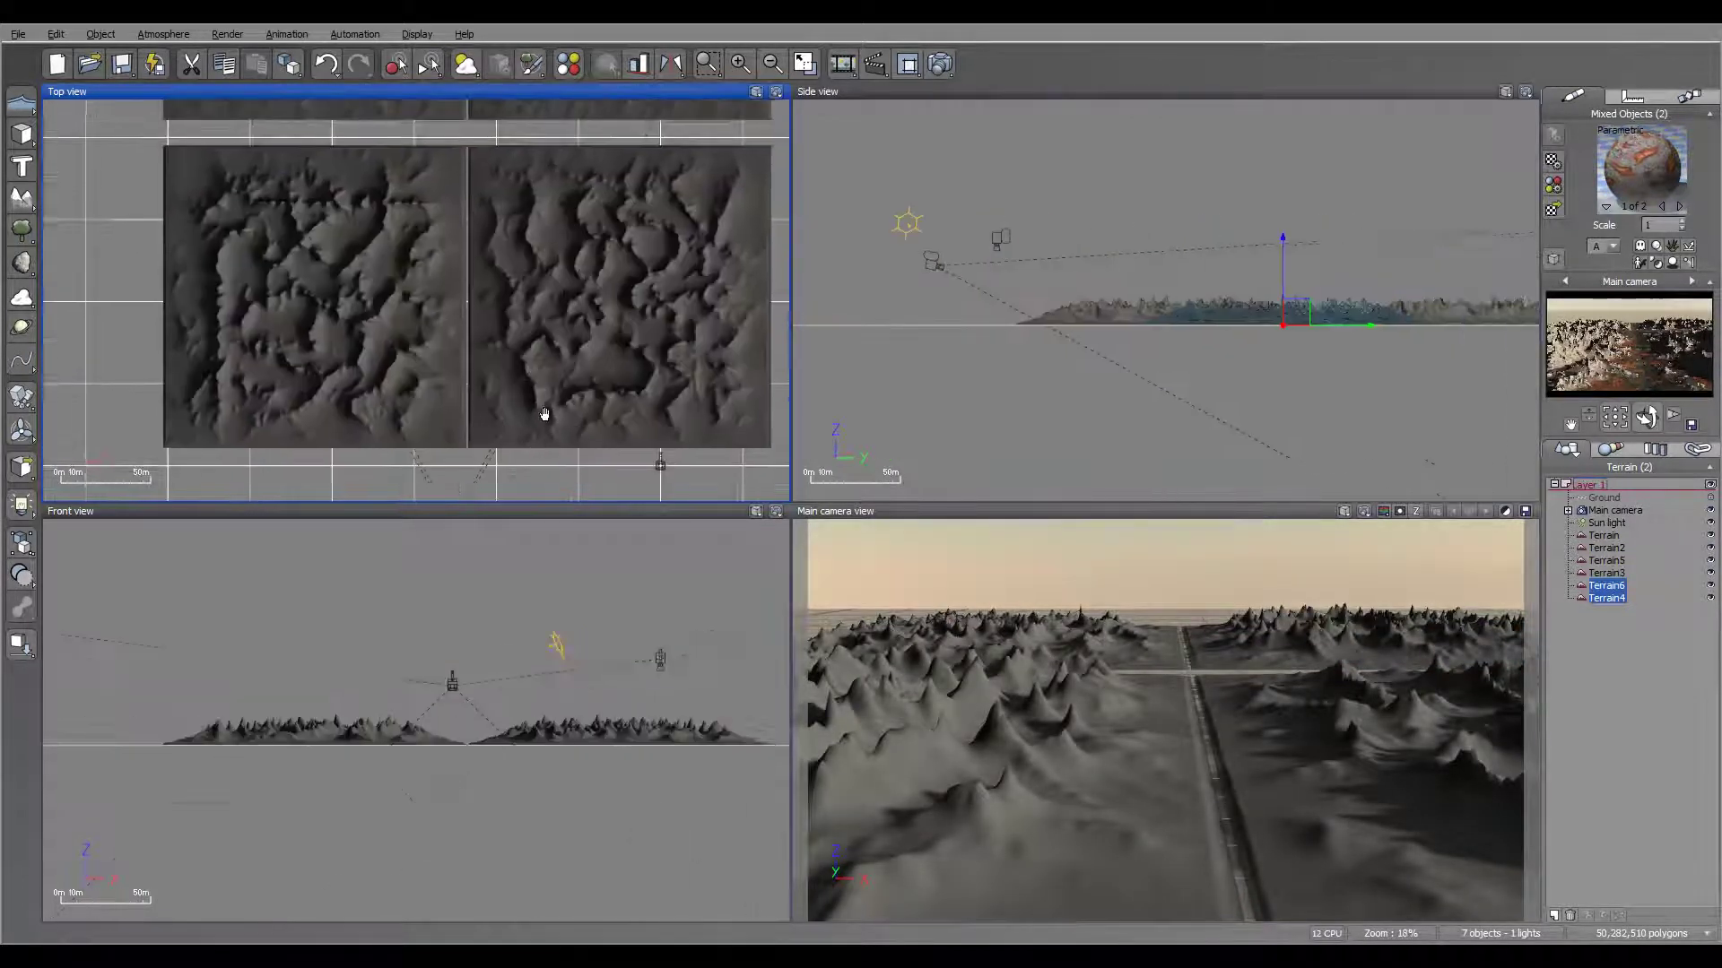
{"action": "left_click", "coordinate": [409, 329]}
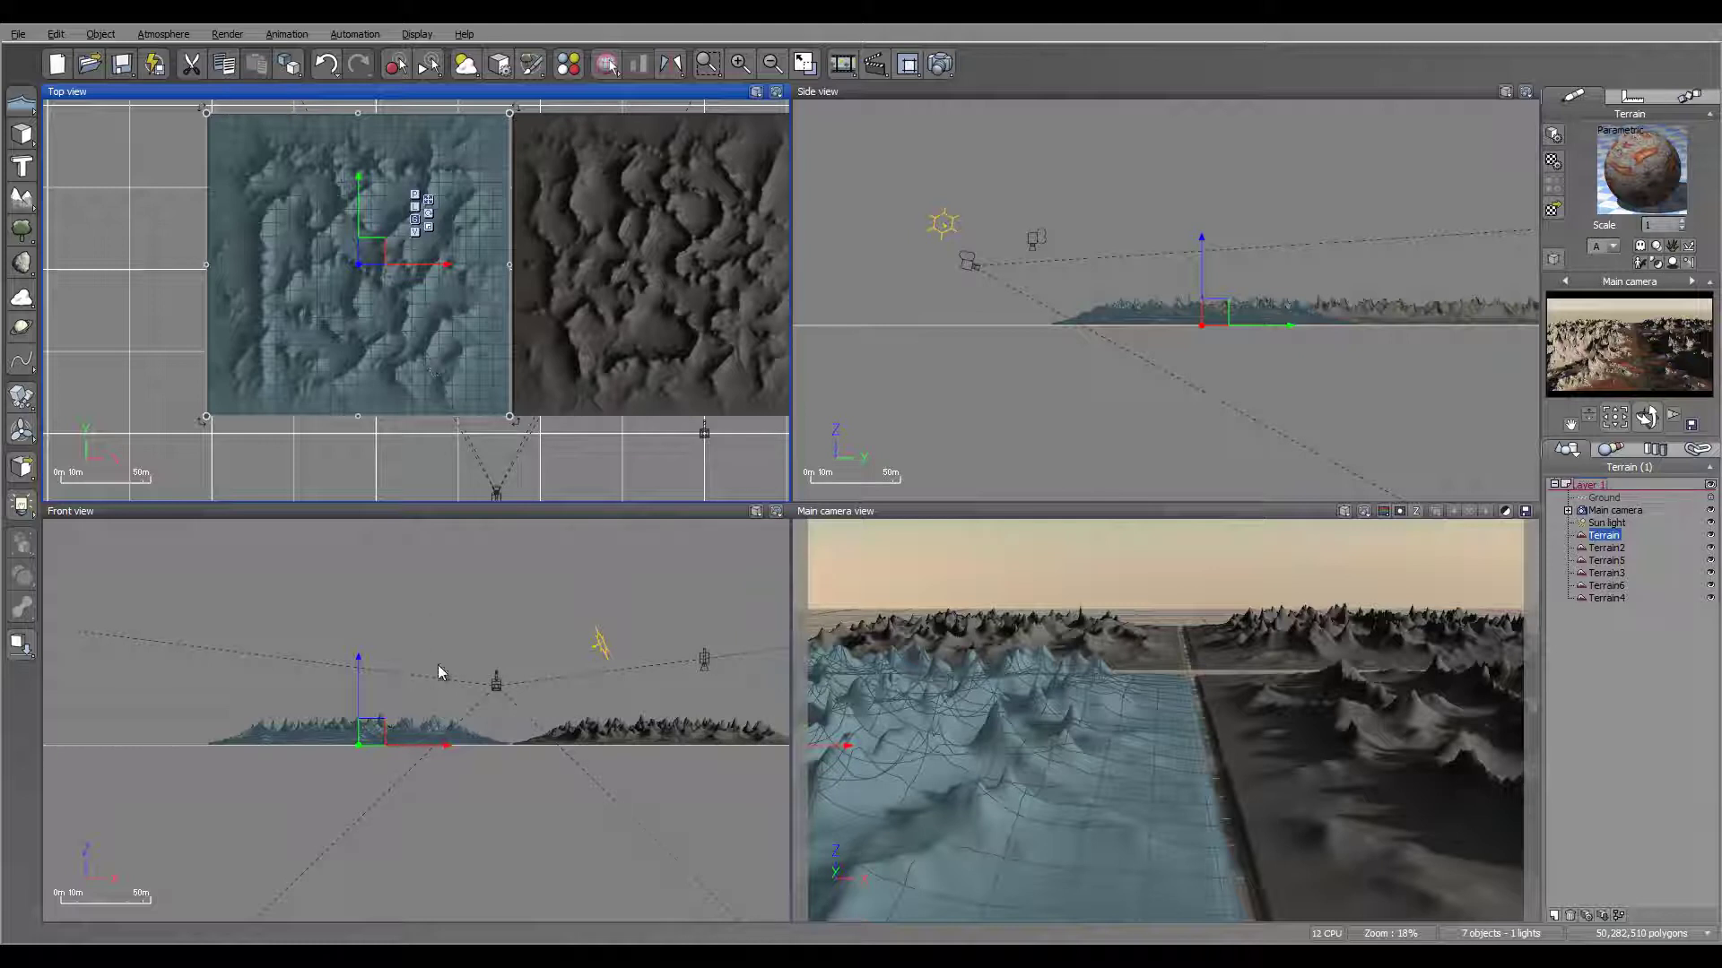
{"action": "right_click_drag", "start_coordinate": [439, 436], "coordinate": [474, 392]}
{"action": "scroll", "coordinate": [466, 771], "scroll_direction": "up", "scroll_amount": 5}
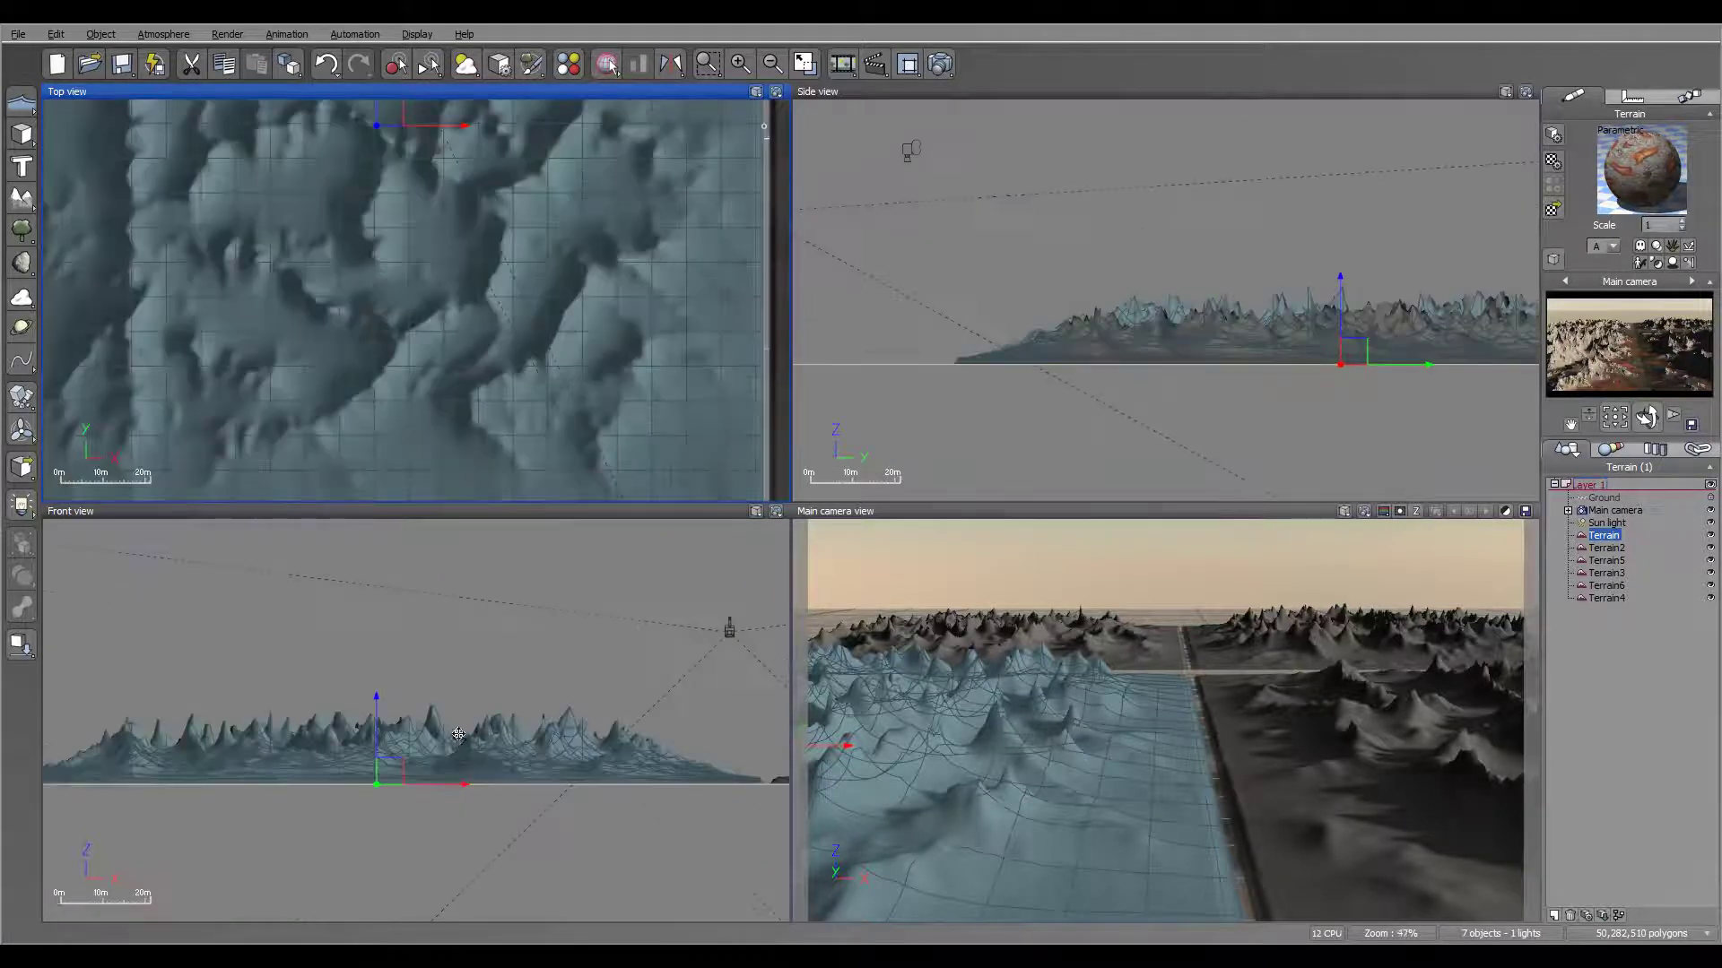
{"action": "right_click_drag", "start_coordinate": [465, 771], "coordinate": [465, 758]}
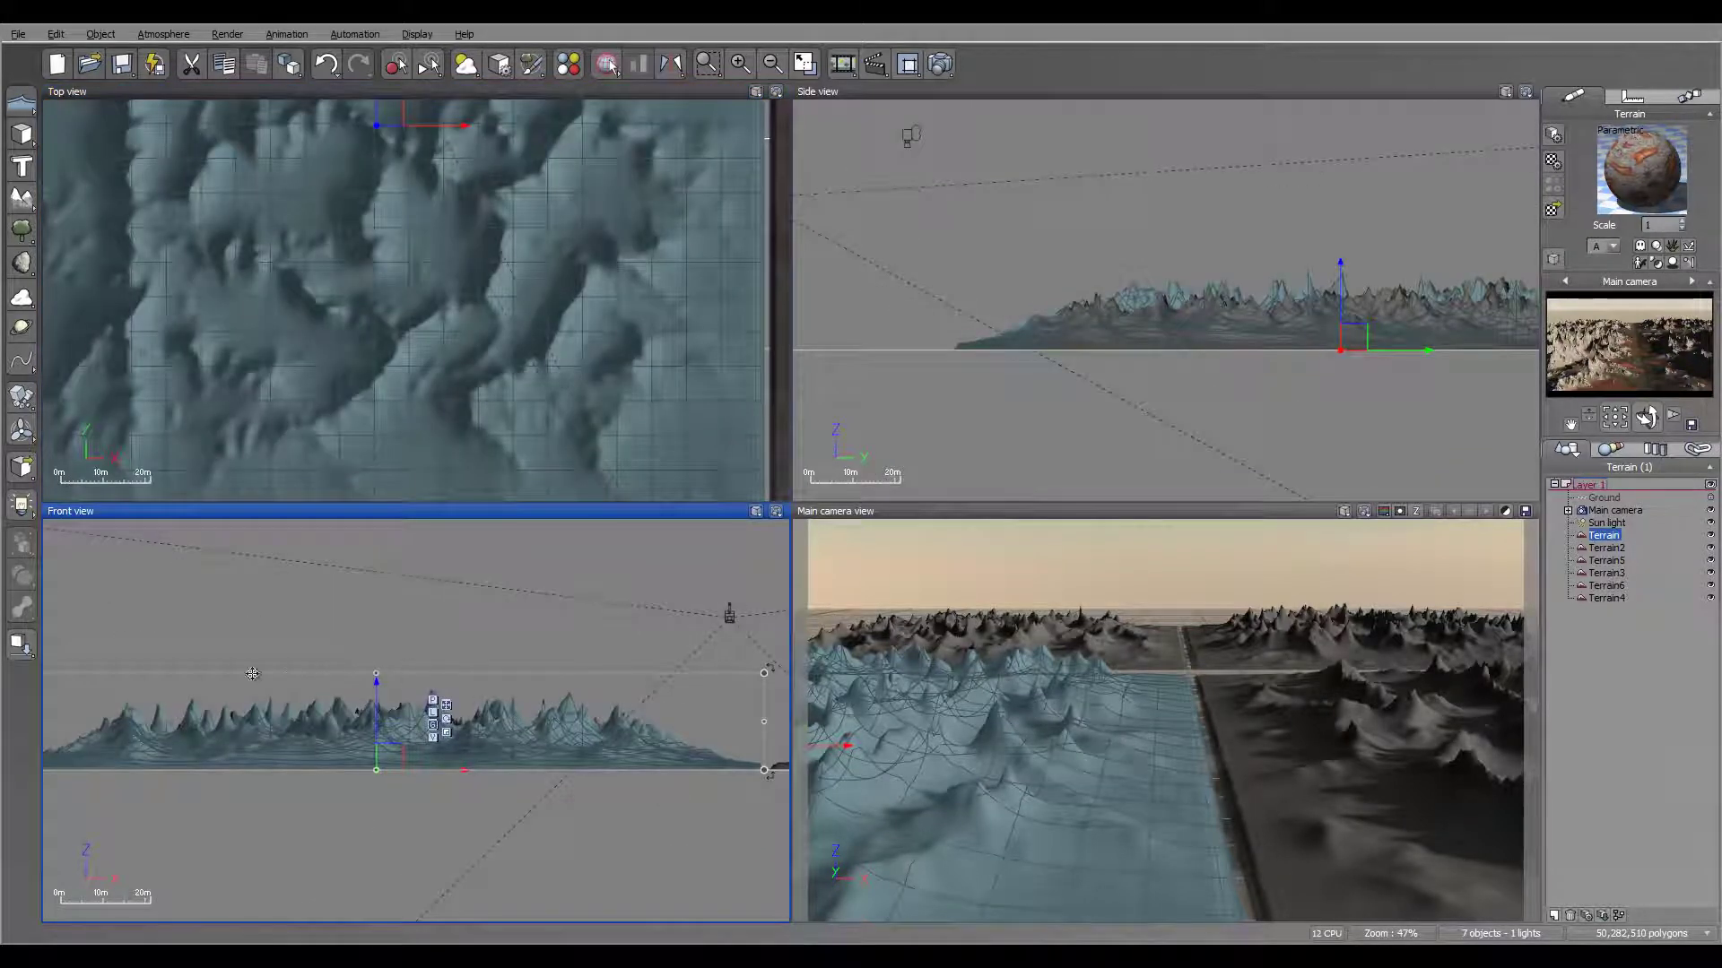
{"action": "scroll", "coordinate": [502, 660], "scroll_direction": "down", "scroll_amount": 3}
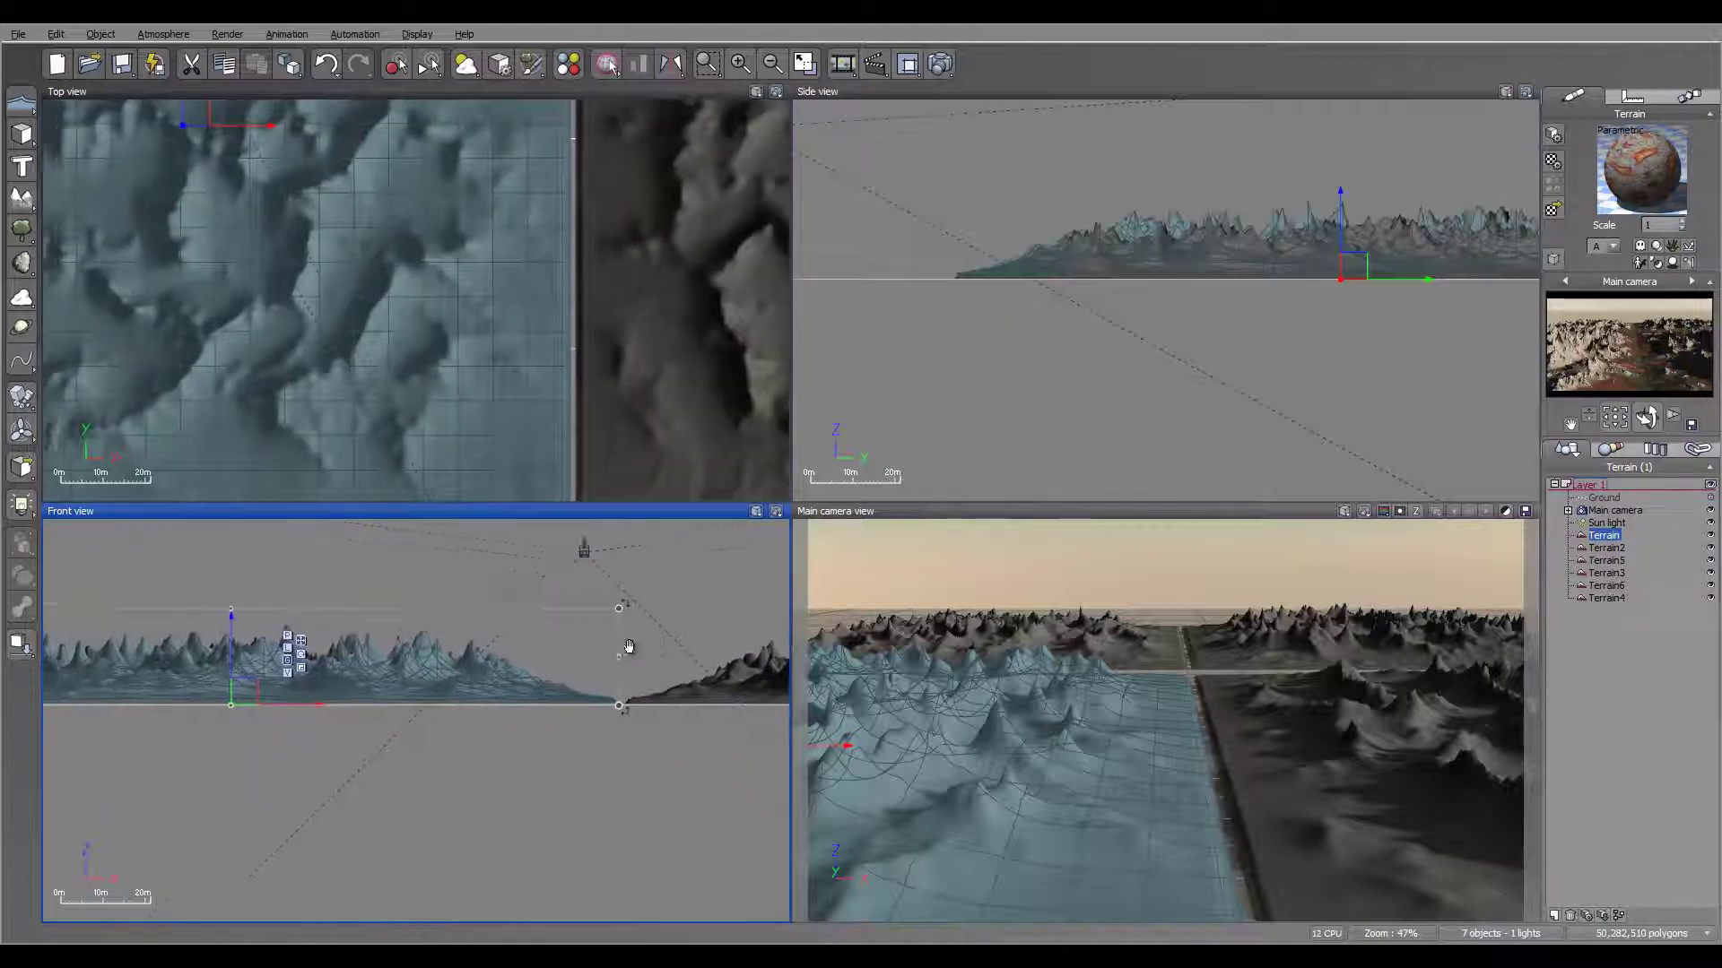
{"action": "right_click_drag", "start_coordinate": [554, 656], "coordinate": [579, 685]}
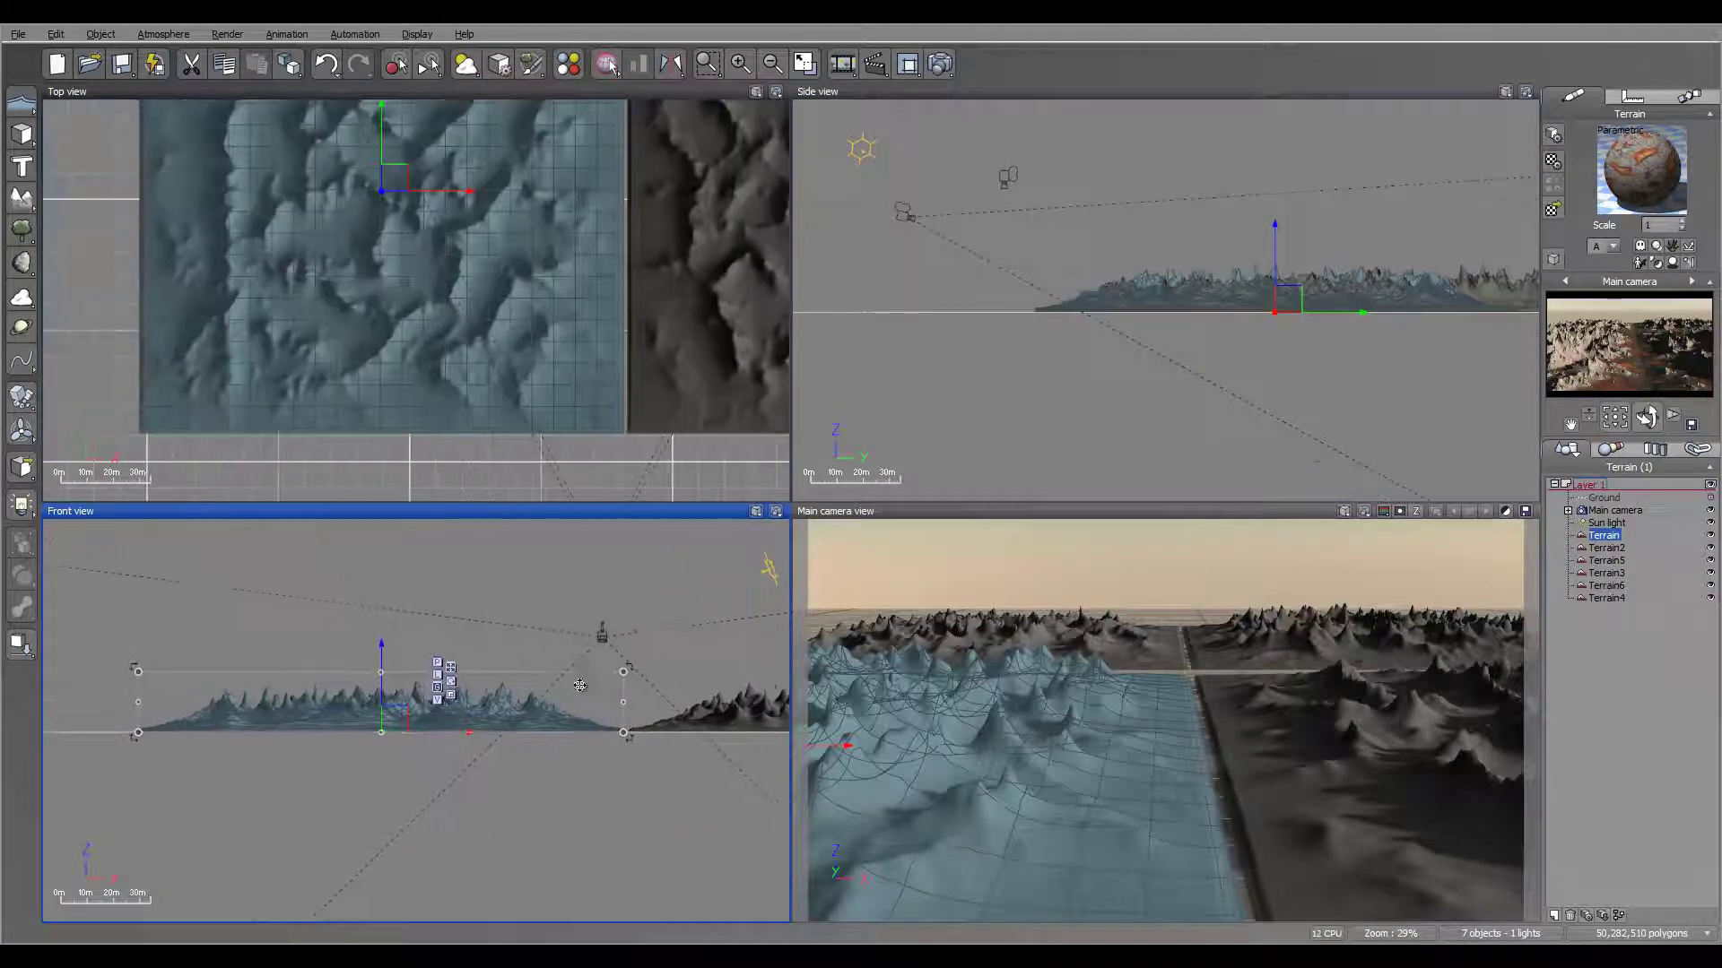
{"action": "left_click", "coordinate": [1632, 97]}
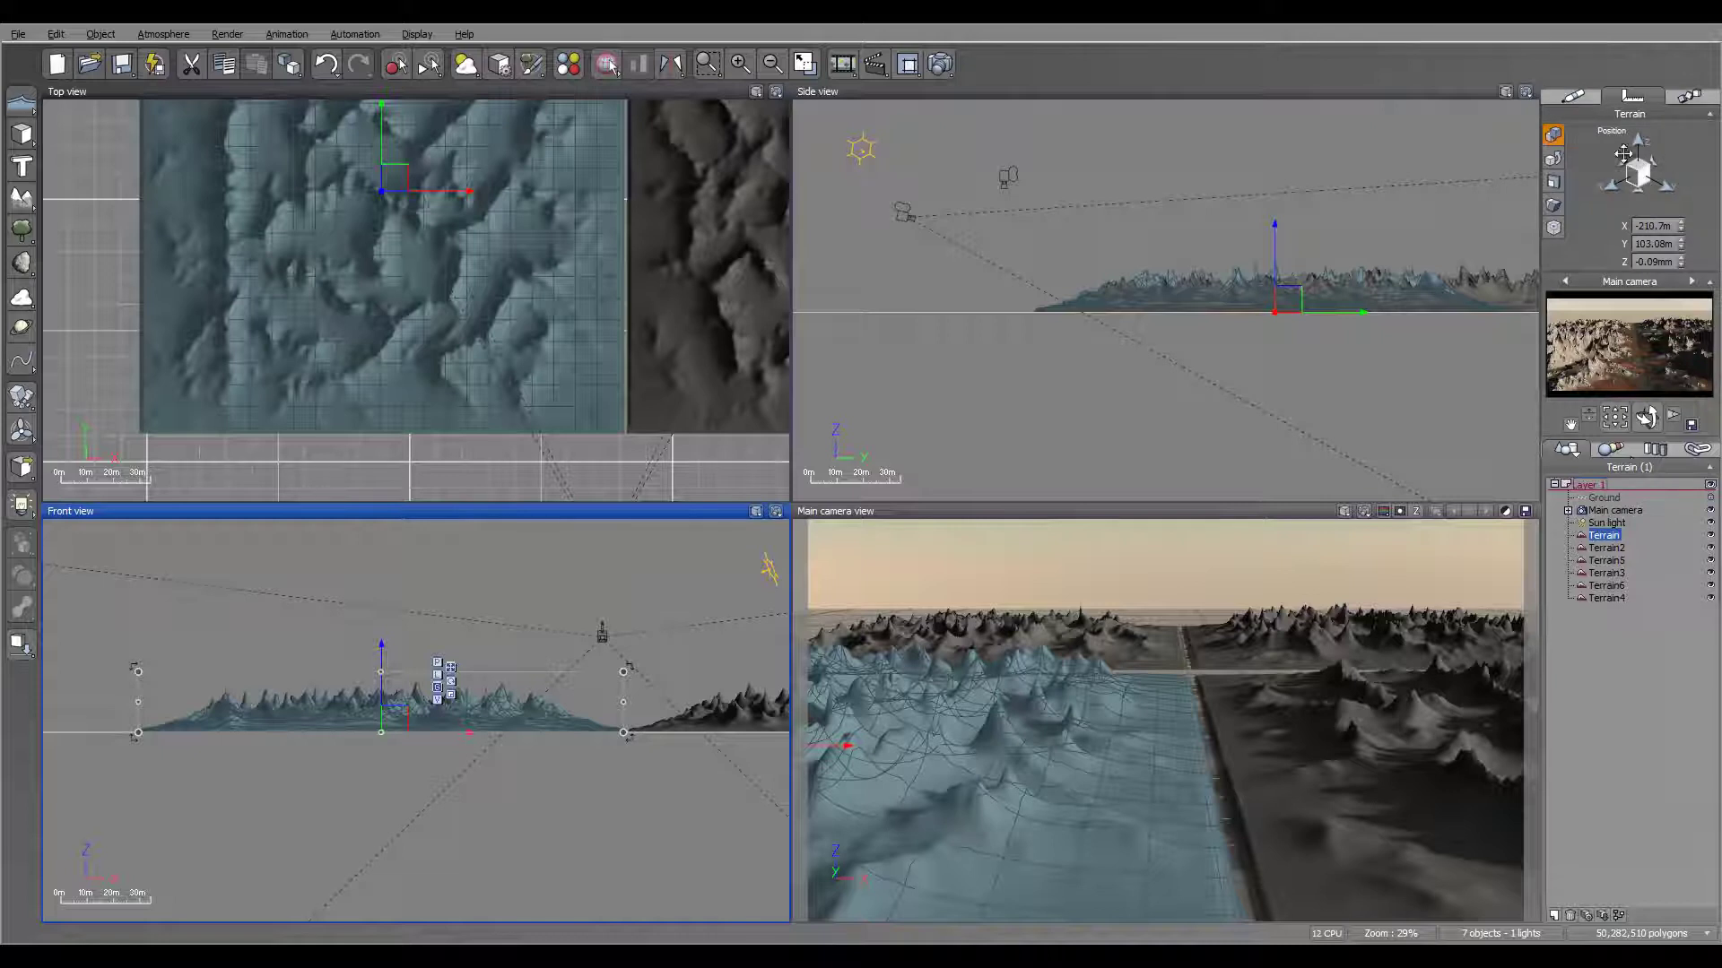
{"action": "left_click", "coordinate": [1553, 204]}
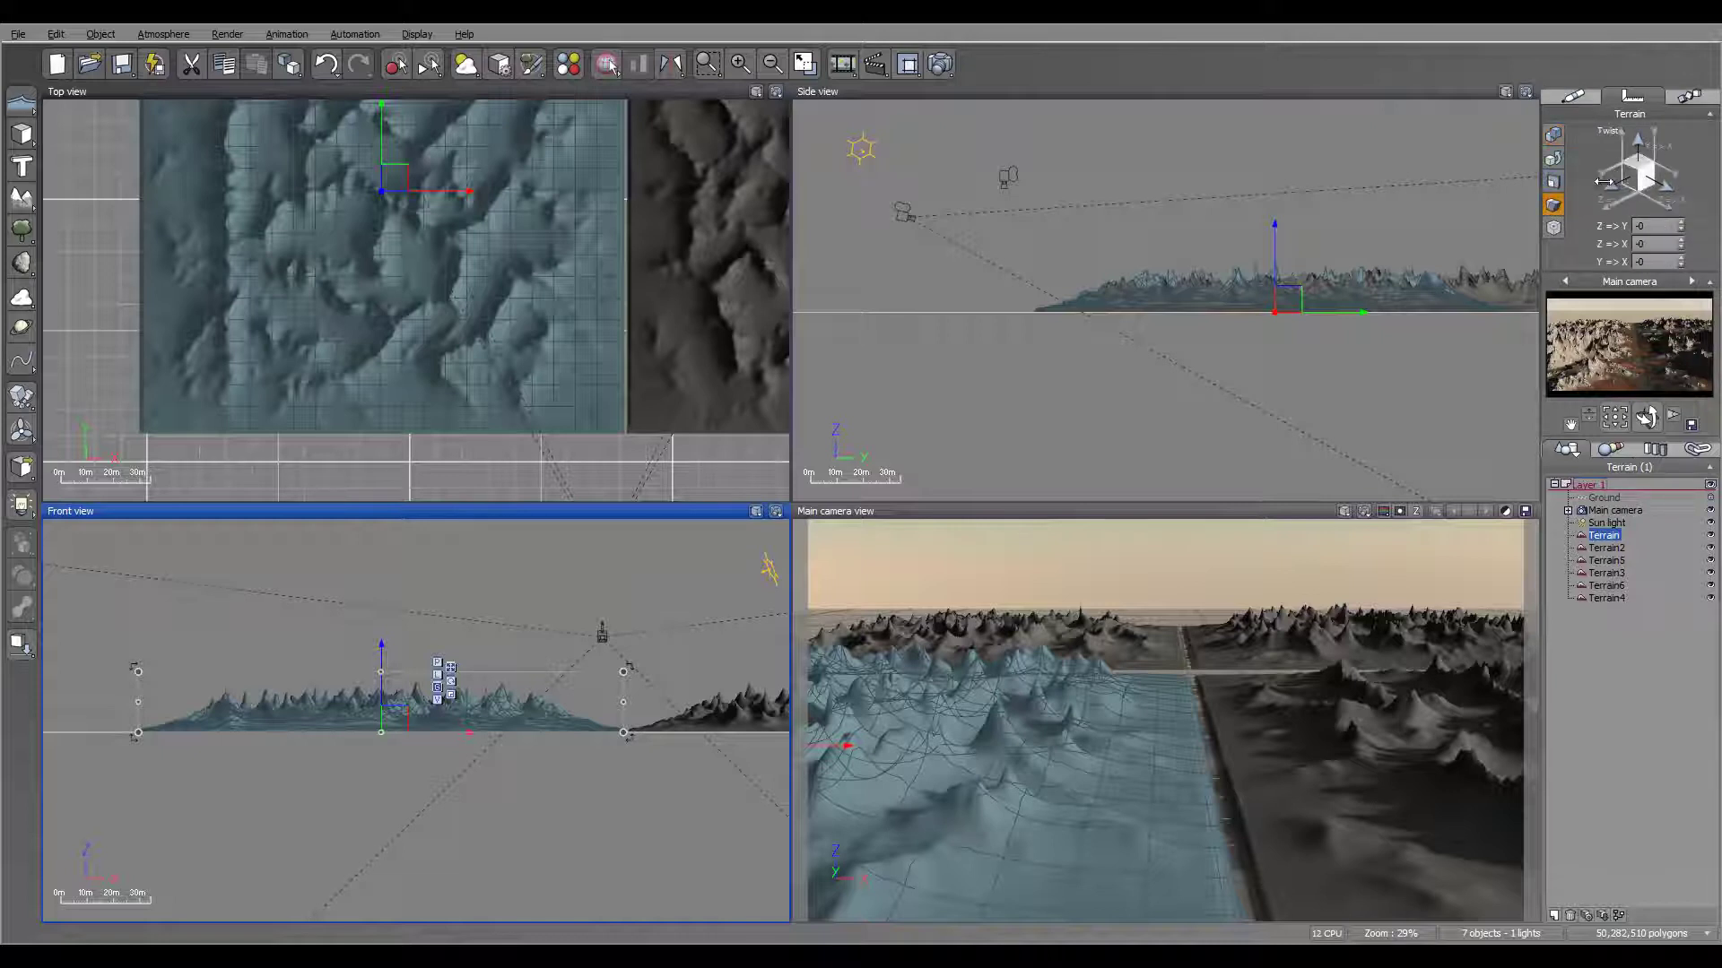
{"action": "left_click_drag", "start_coordinate": [1602, 183], "coordinate": [1654, 187]}
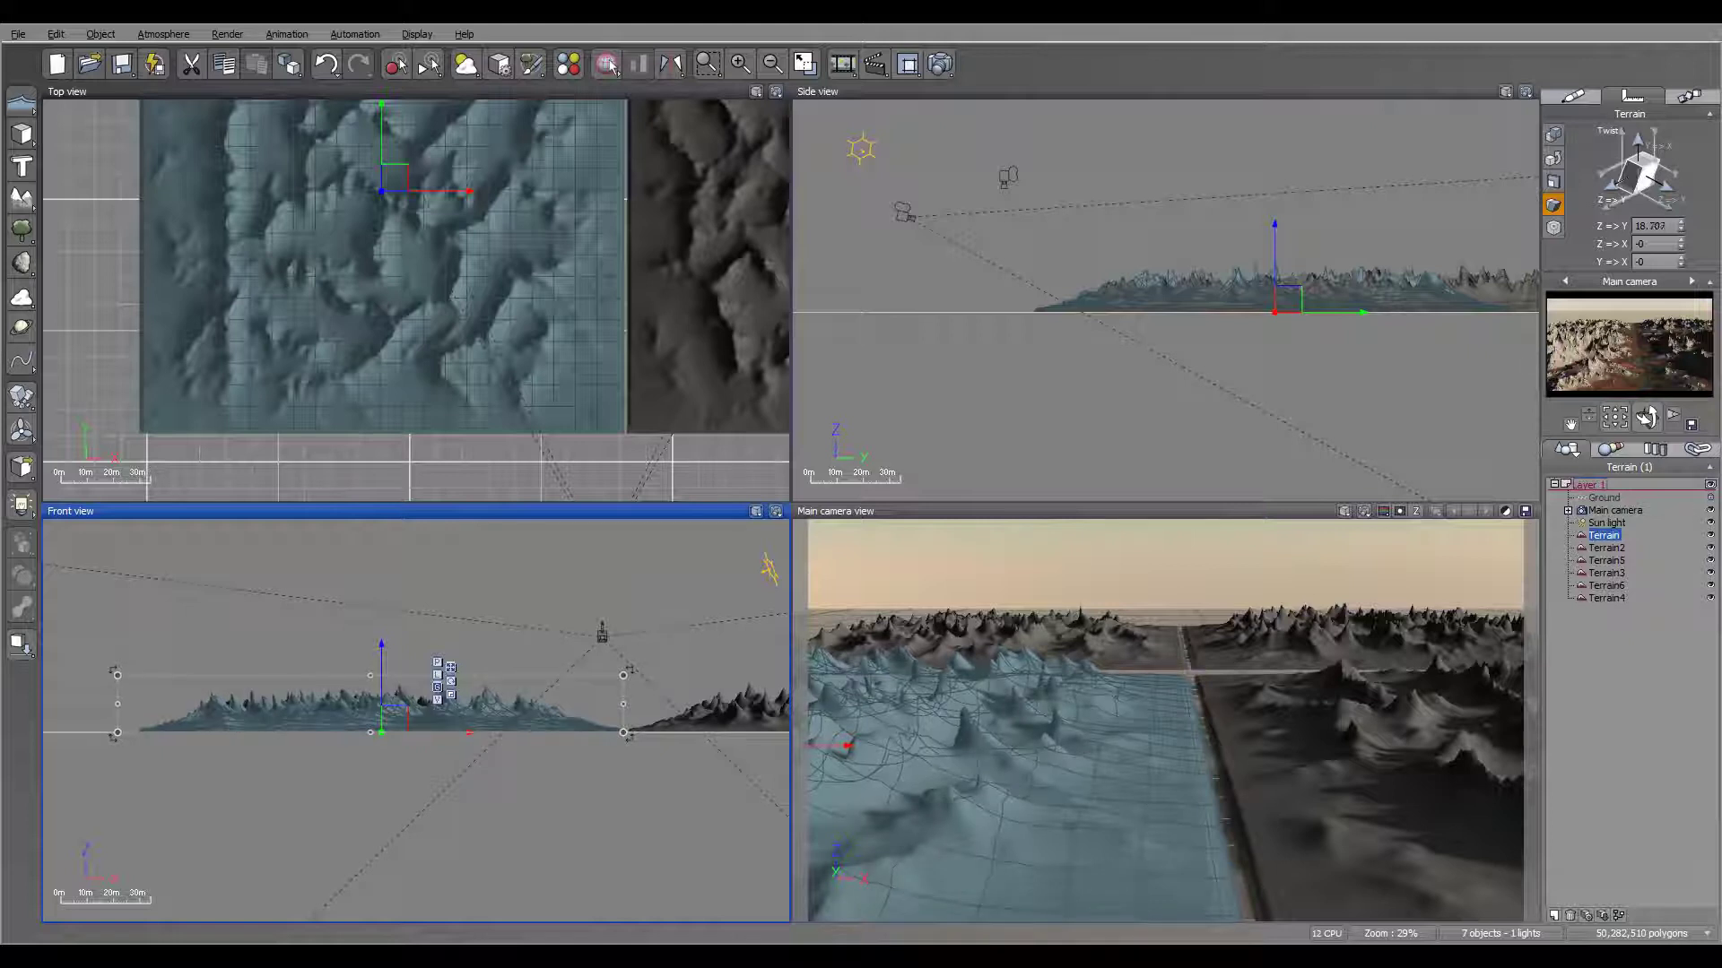
{"action": "left_click_drag", "start_coordinate": [1652, 186], "coordinate": [1656, 187]}
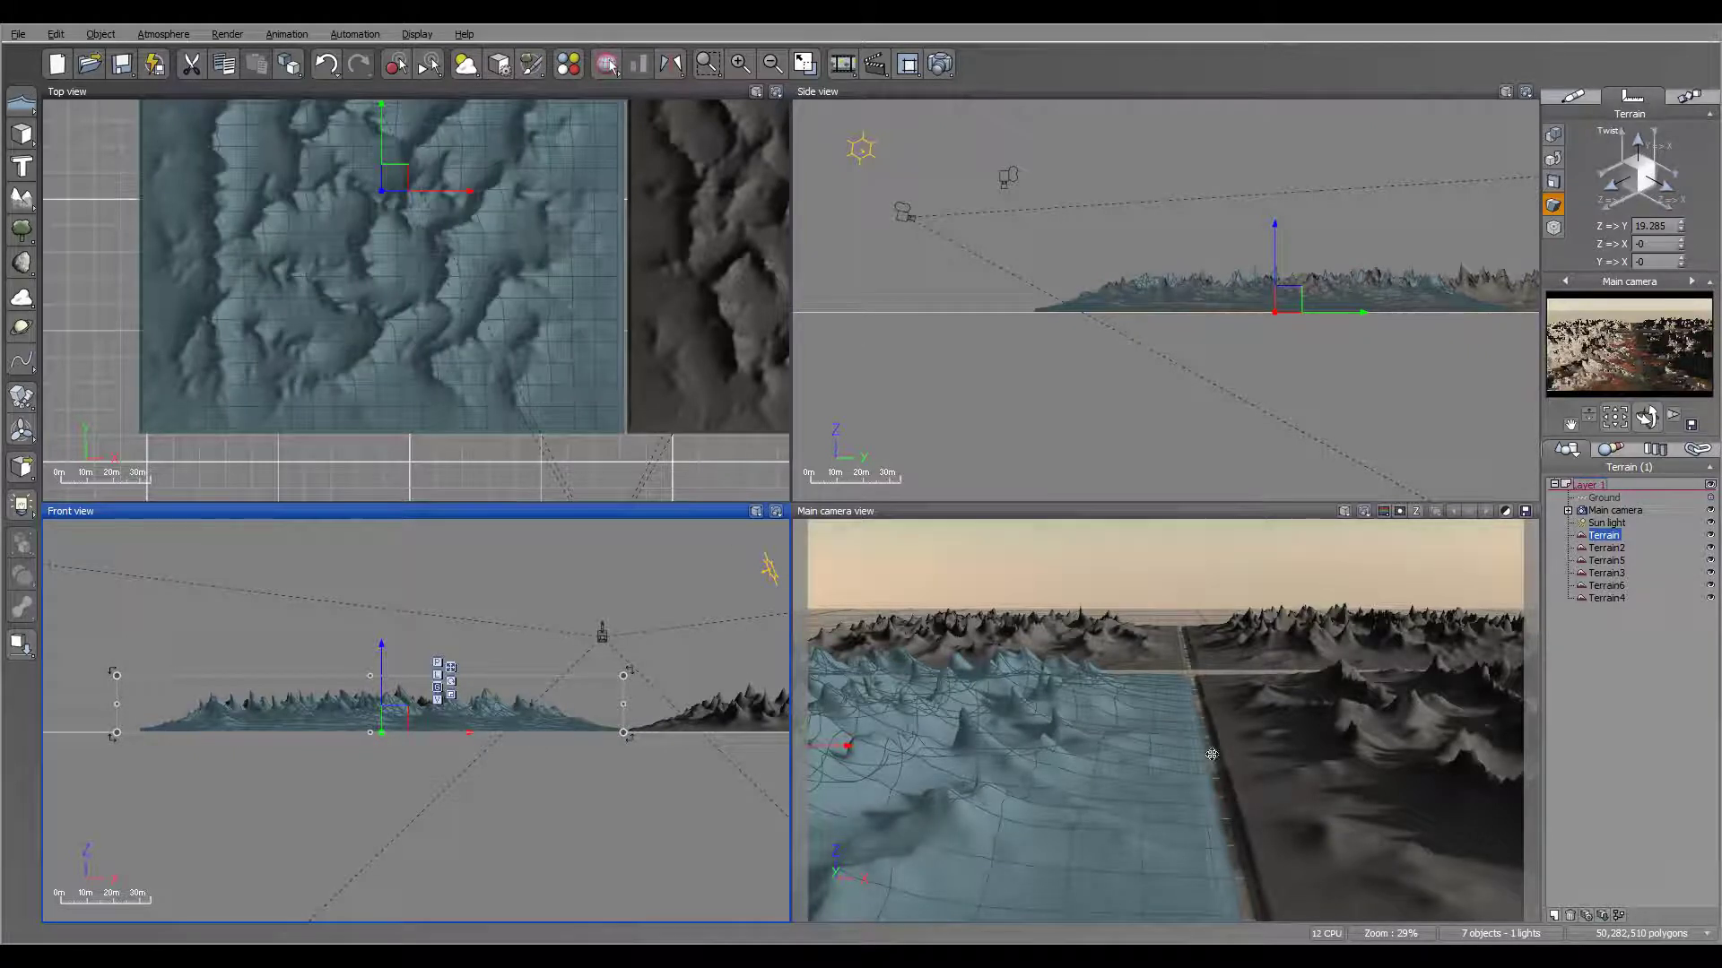
Step: Select the front-right terrain, Terrain2, and twist it along Z => Y to -23.47
{"action": "left_click", "coordinate": [1609, 548]}
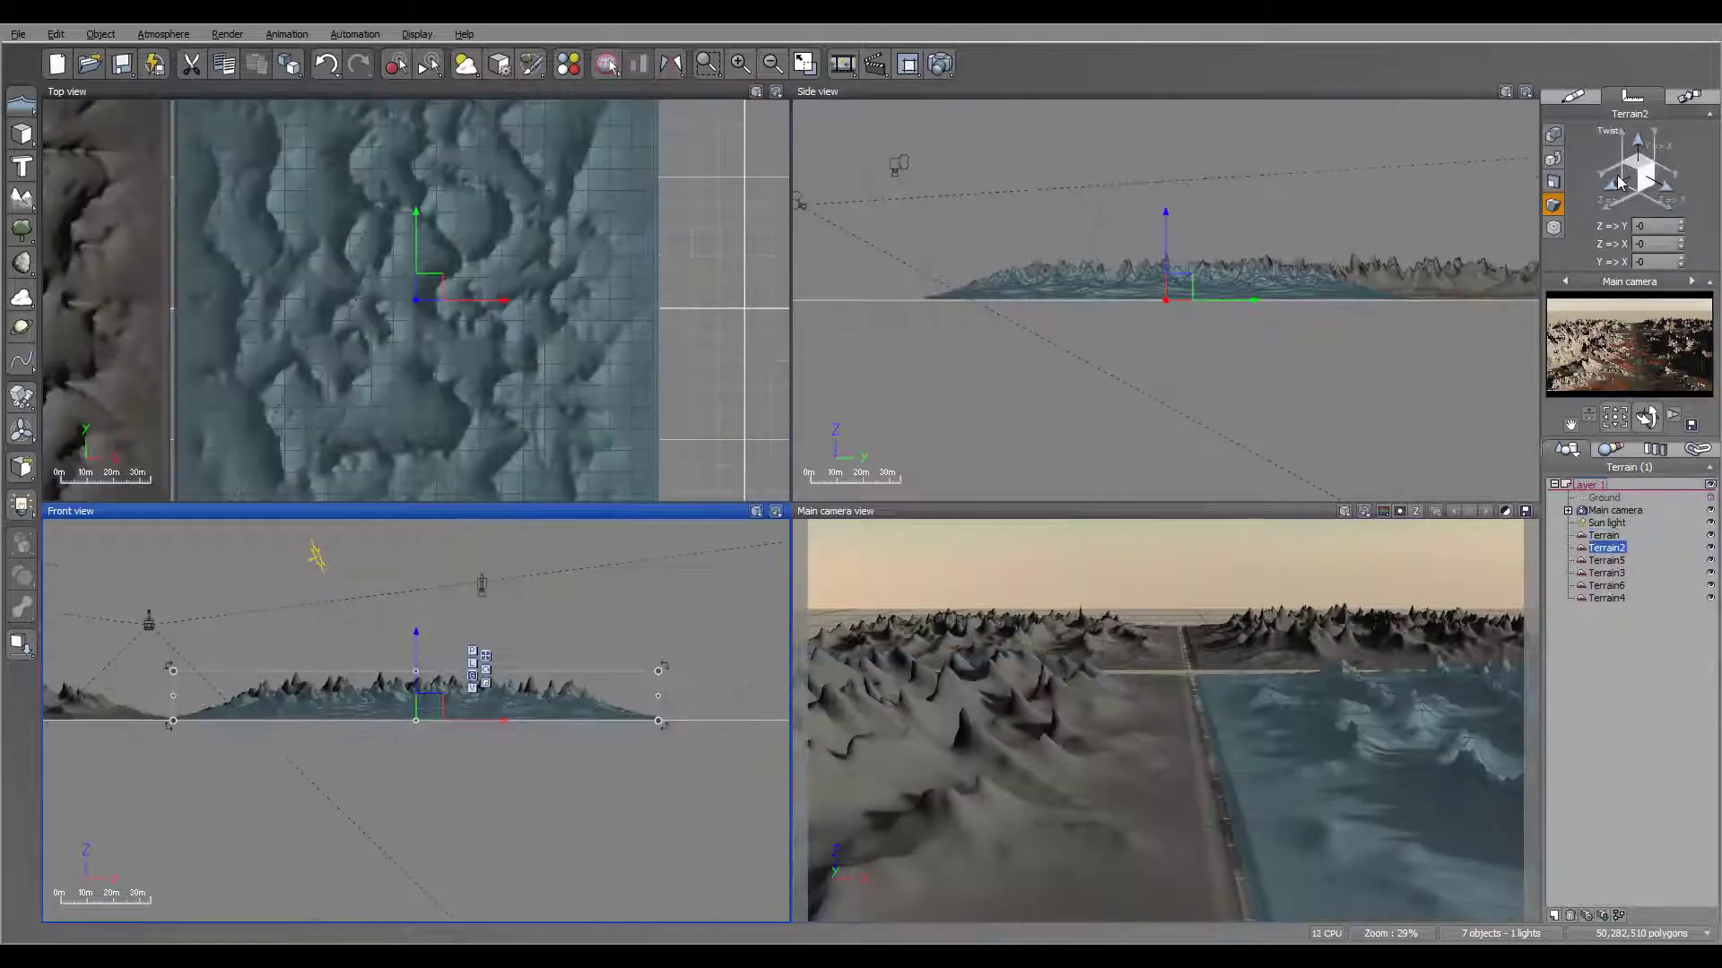
{"action": "left_click_drag", "start_coordinate": [1617, 184], "coordinate": [1617, 186]}
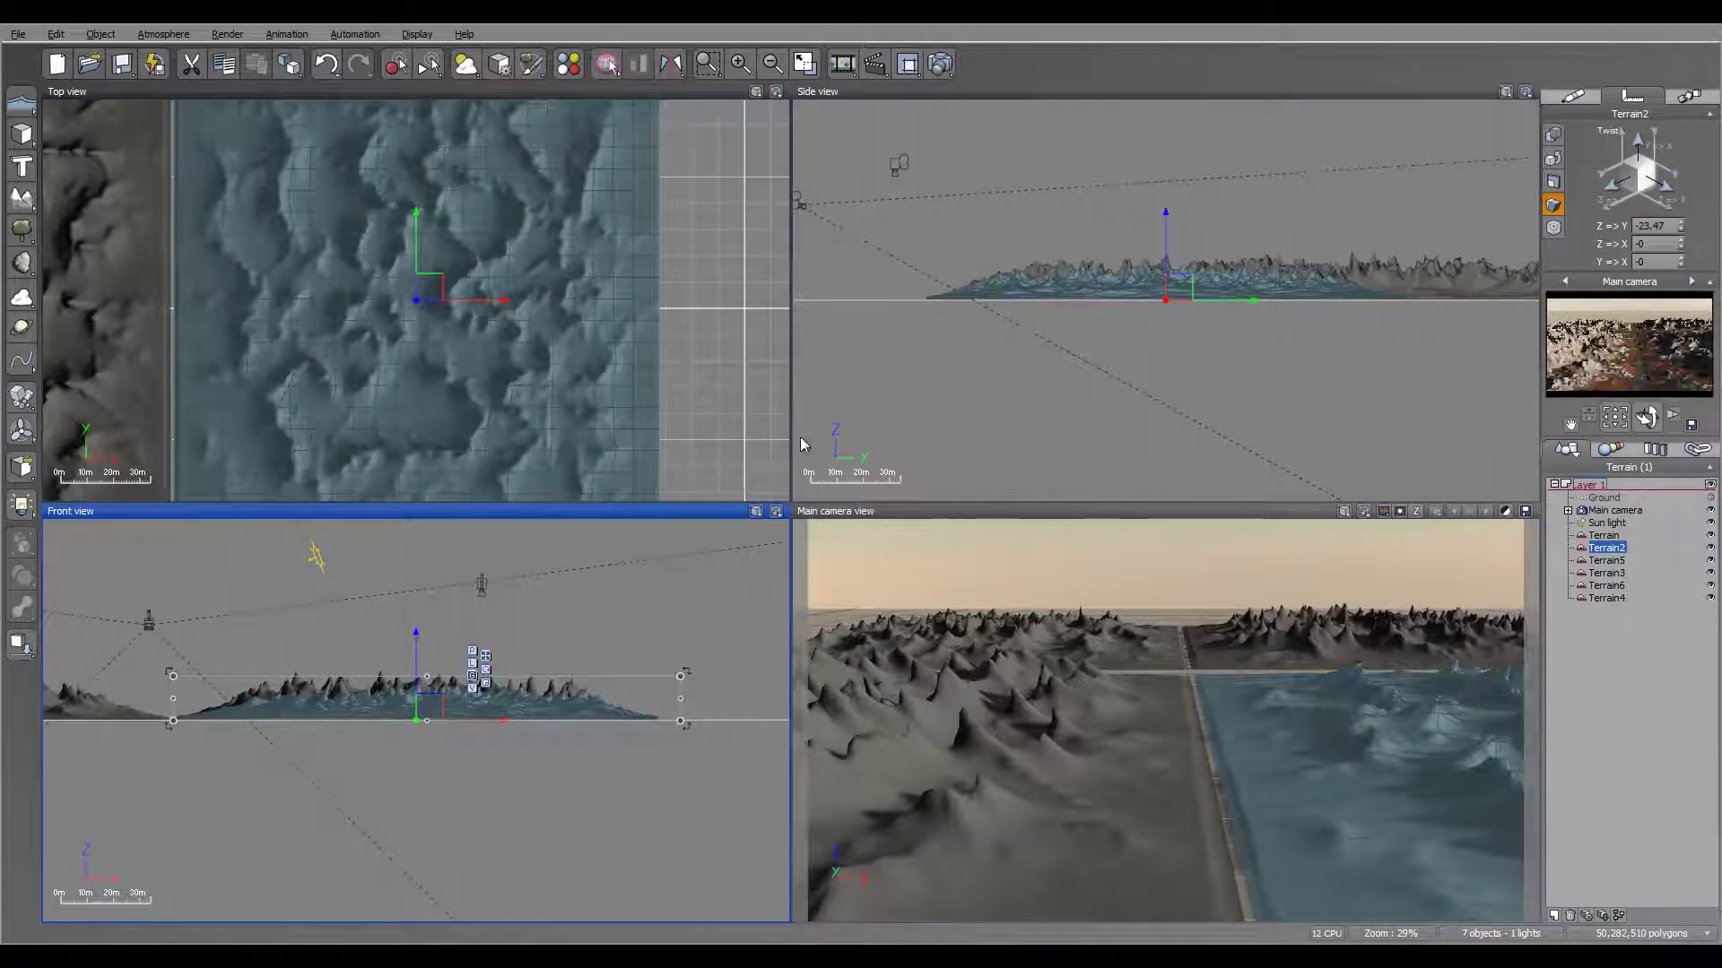
{"action": "left_click", "coordinate": [577, 267]}
{"action": "scroll", "coordinate": [576, 268], "scroll_direction": "down", "scroll_amount": 4}
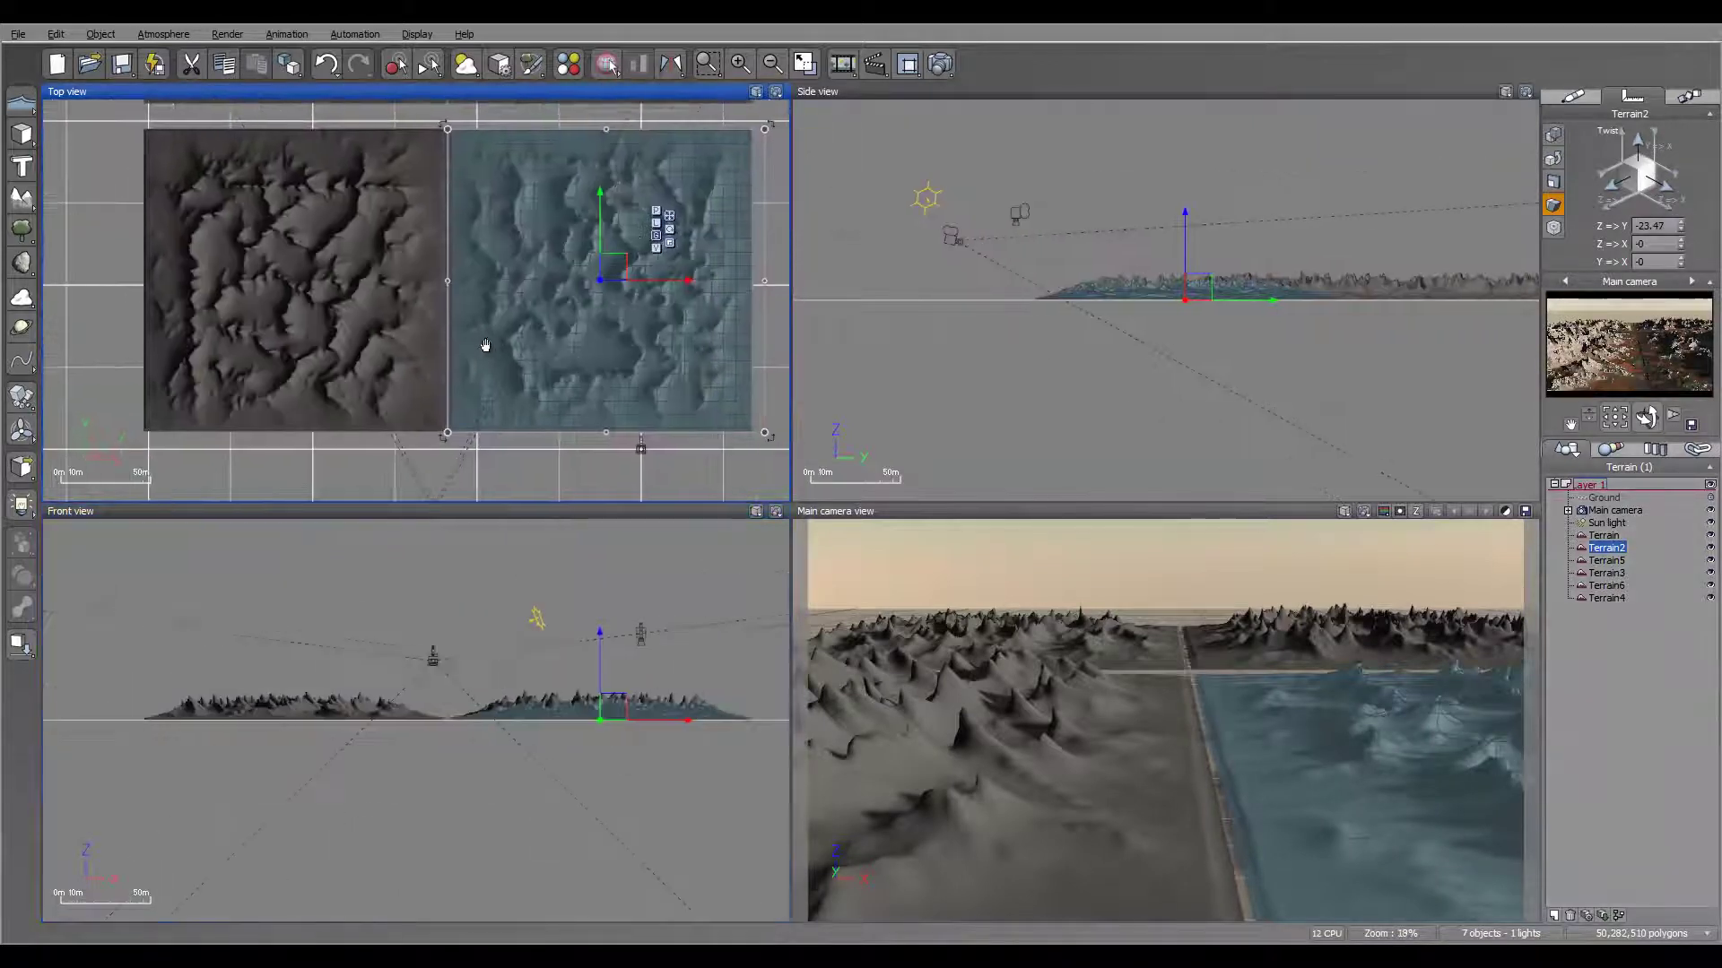
{"action": "scroll", "coordinate": [550, 768], "scroll_direction": "up", "scroll_amount": 4}
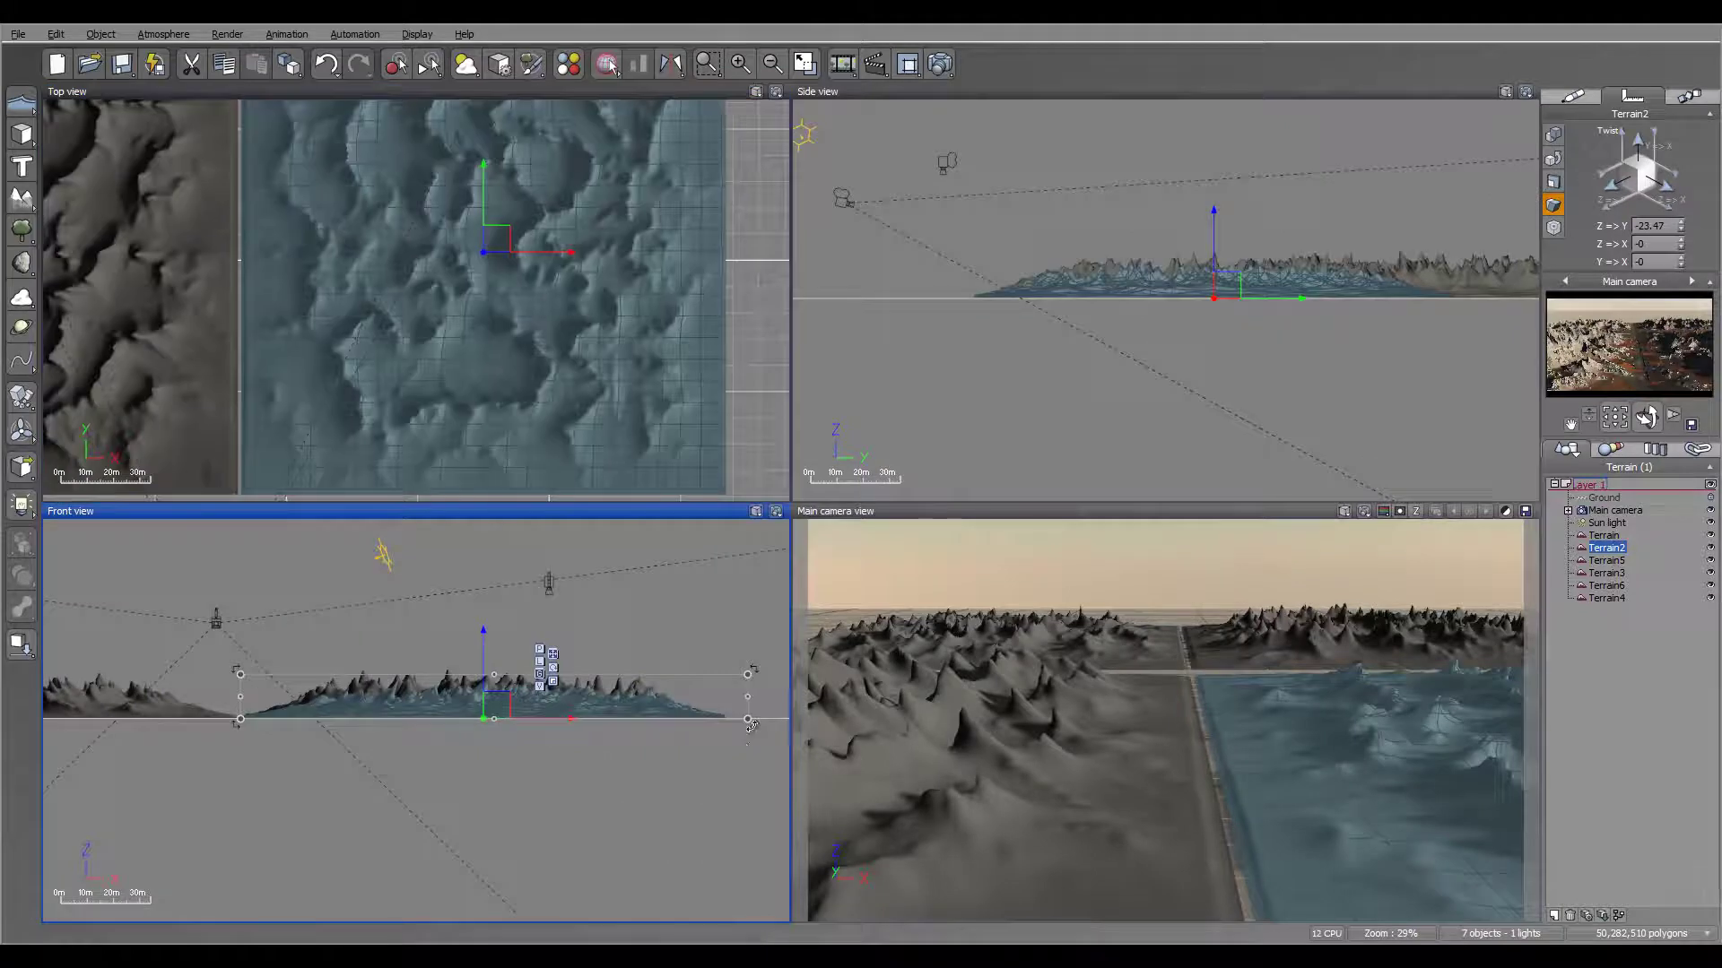
Step: Tilt and raise both front terrains in the front view so their outer edges rise and their inner edges form a V-shaped valley
{"action": "left_click_drag", "start_coordinate": [749, 724], "coordinate": [743, 690]}
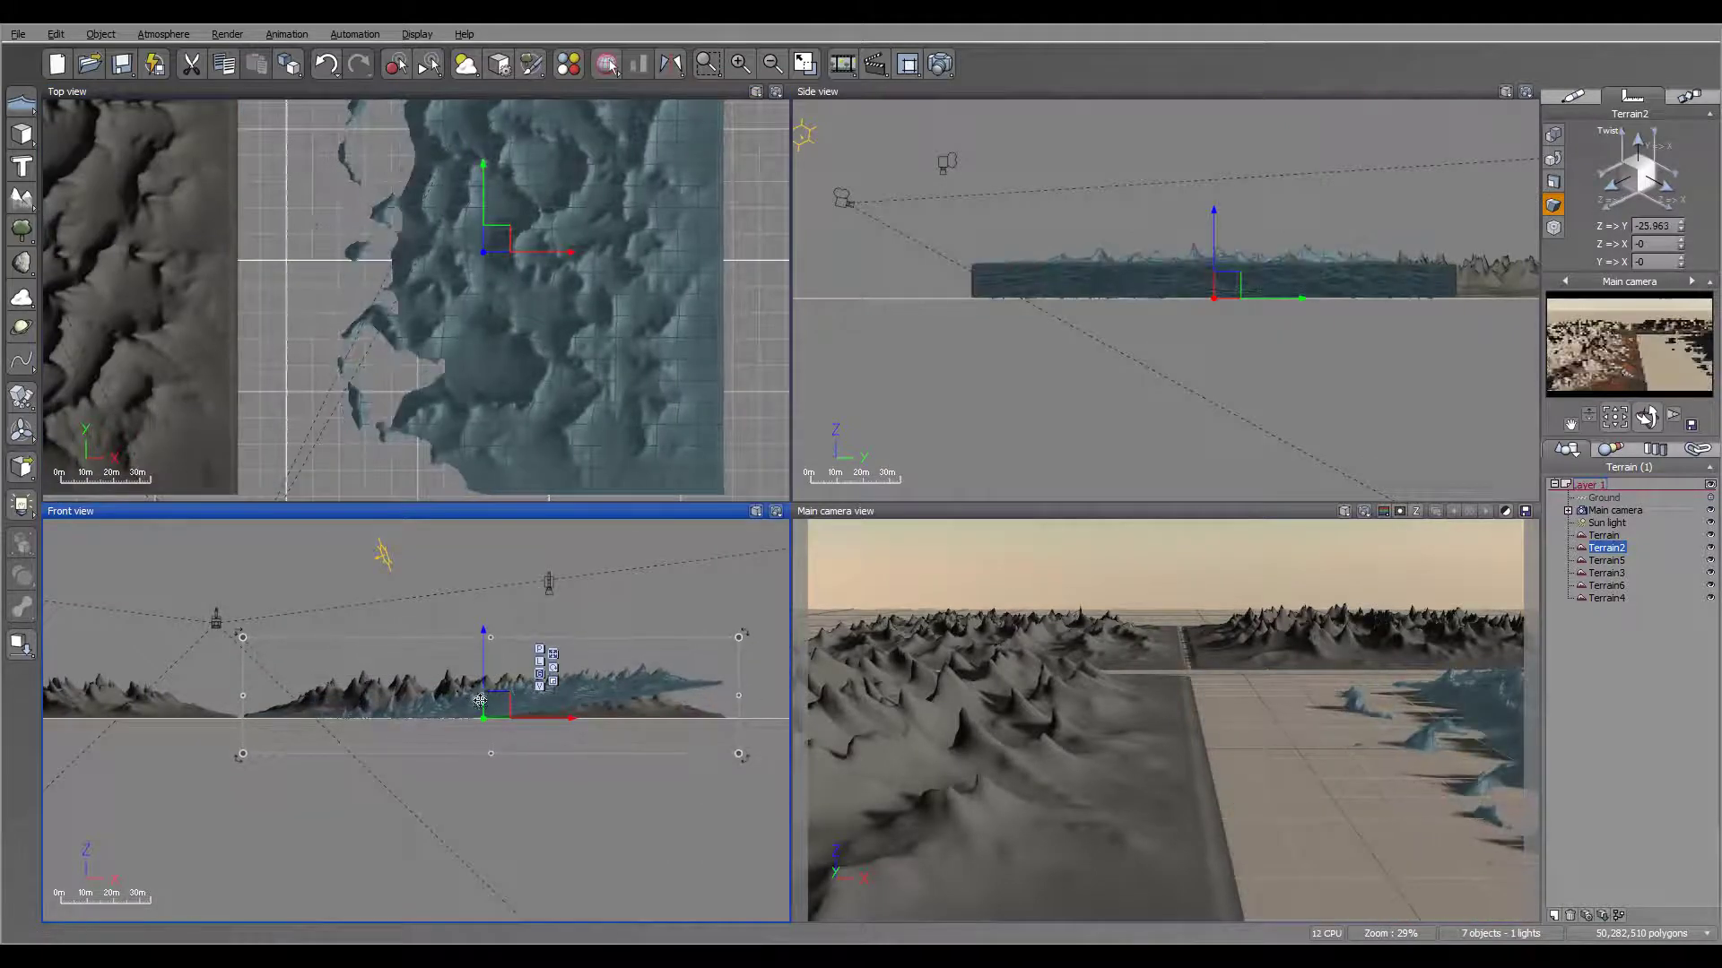
{"action": "left_click_drag", "start_coordinate": [474, 690], "coordinate": [465, 674]}
{"action": "right_click_drag", "start_coordinate": [363, 627], "coordinate": [576, 610]}
{"action": "left_click", "coordinate": [249, 690]}
{"action": "left_click_drag", "start_coordinate": [459, 718], "coordinate": [457, 756]}
{"action": "left_click_drag", "start_coordinate": [215, 682], "coordinate": [228, 646]}
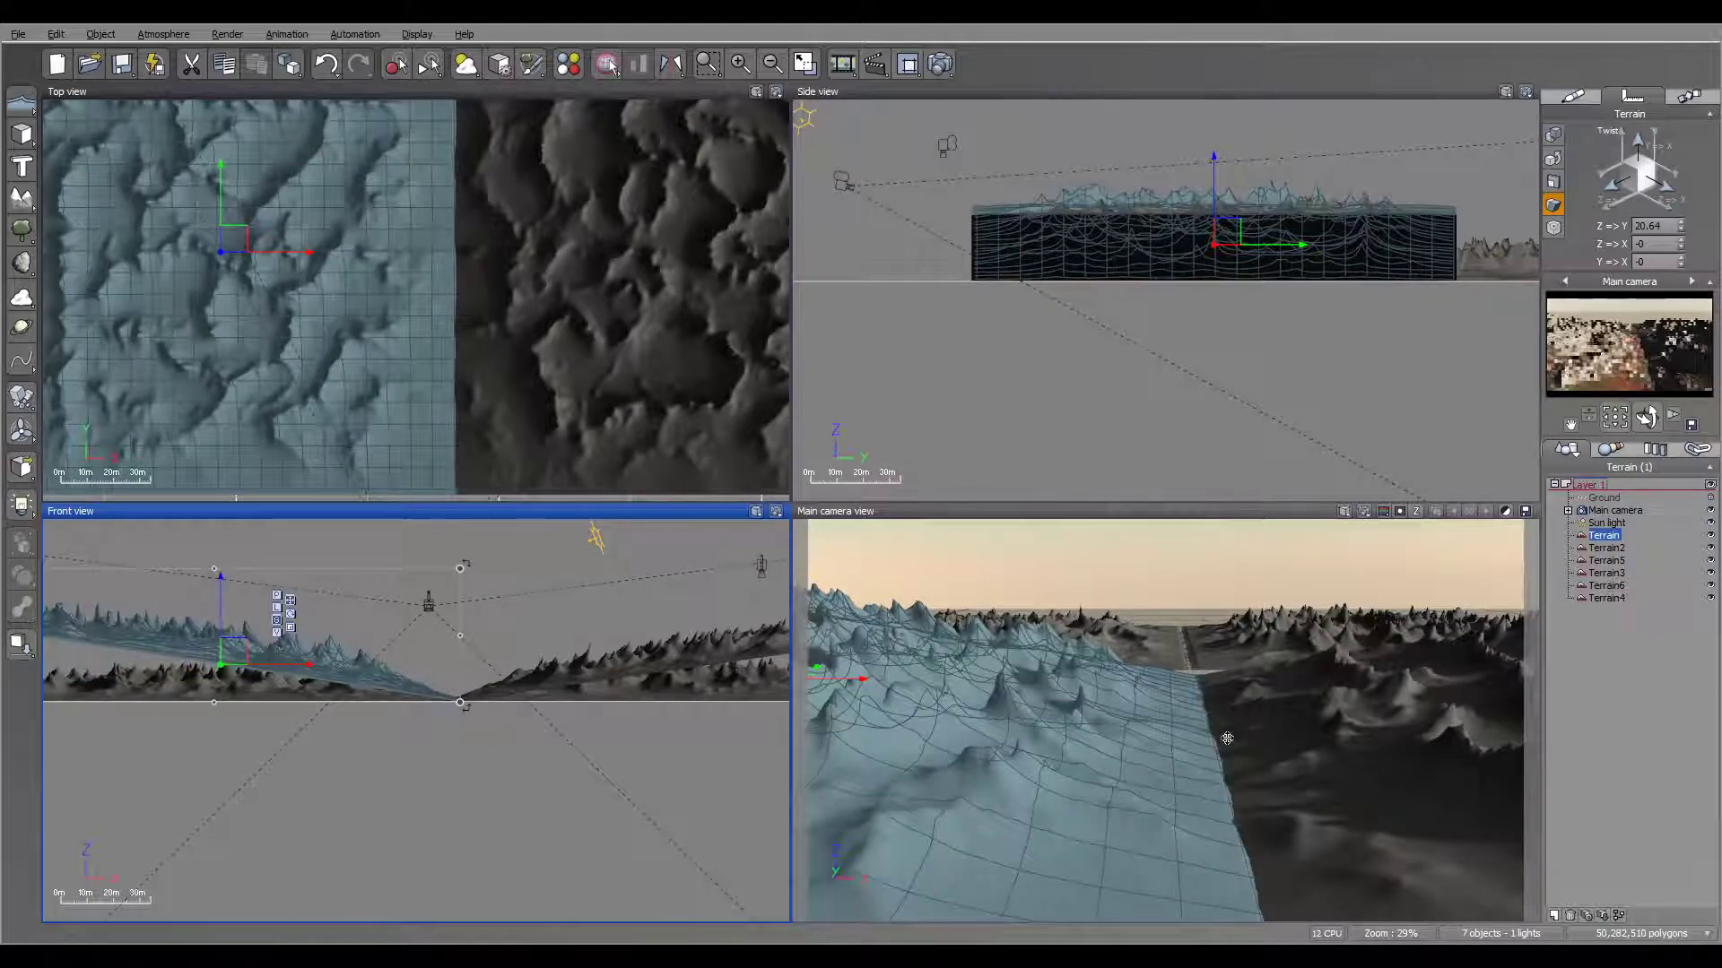
Step: Rotate the two front terrains slightly in opposite directions in the top view, and shift the right one toward the left one to narrow the gap
{"action": "right_click_drag", "start_coordinate": [564, 378], "coordinate": [526, 338]}
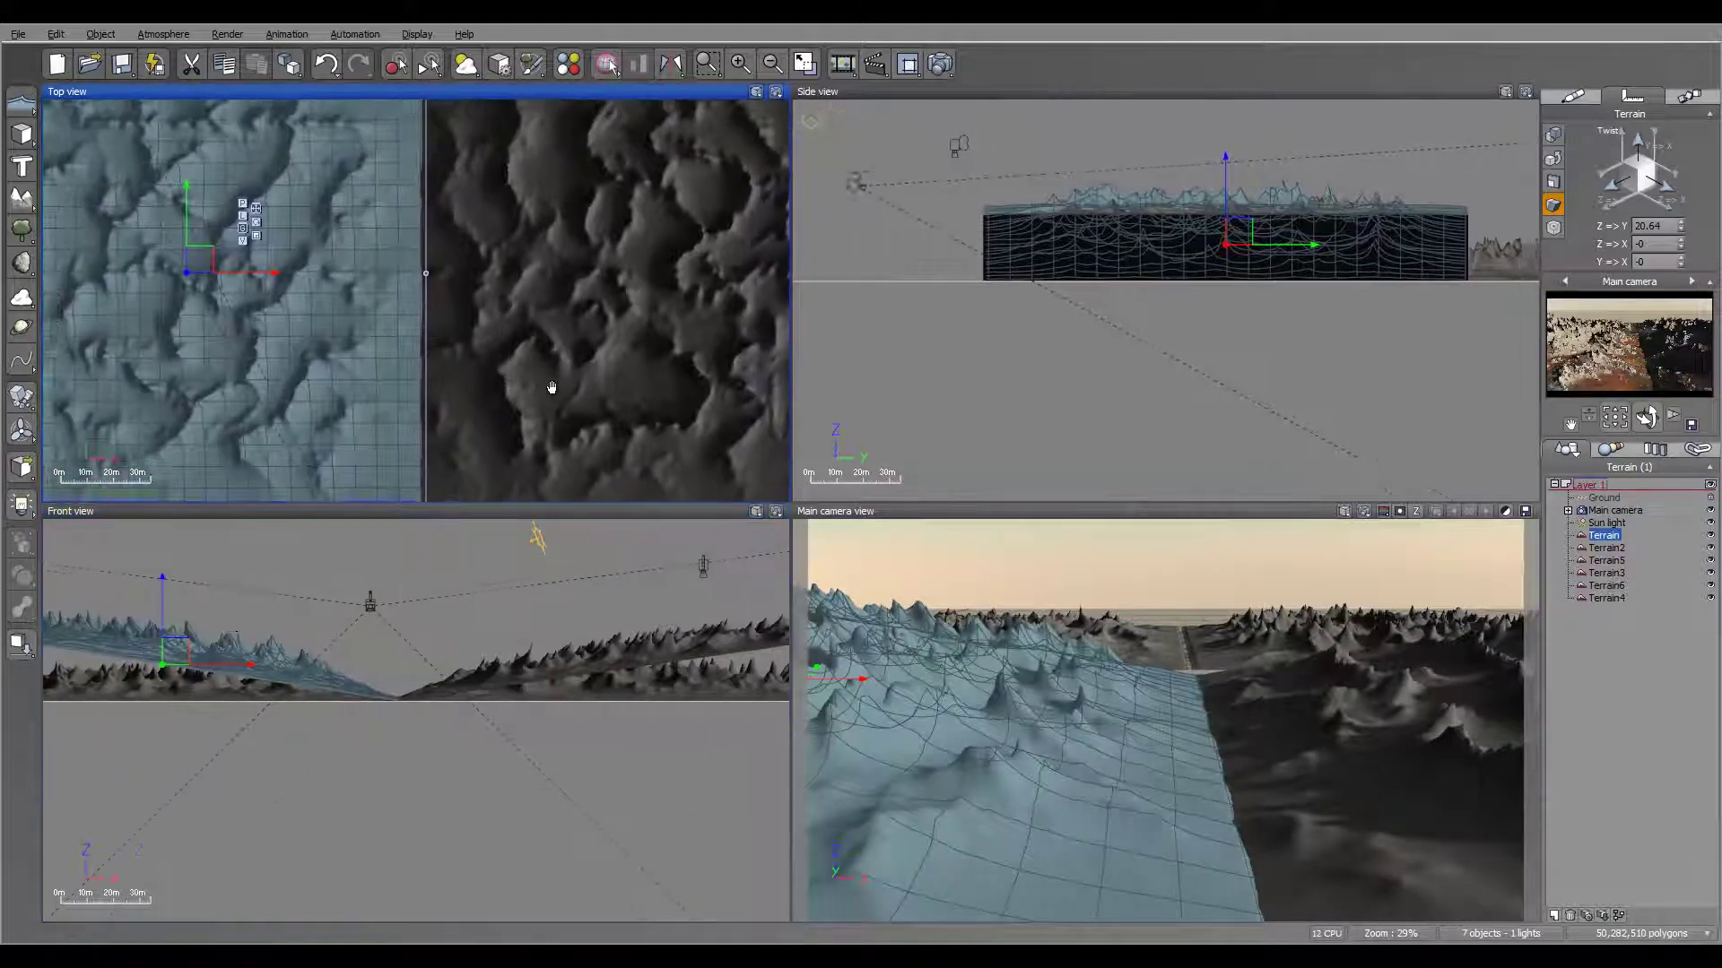
{"action": "scroll", "coordinate": [419, 381], "scroll_direction": "down", "scroll_amount": 3}
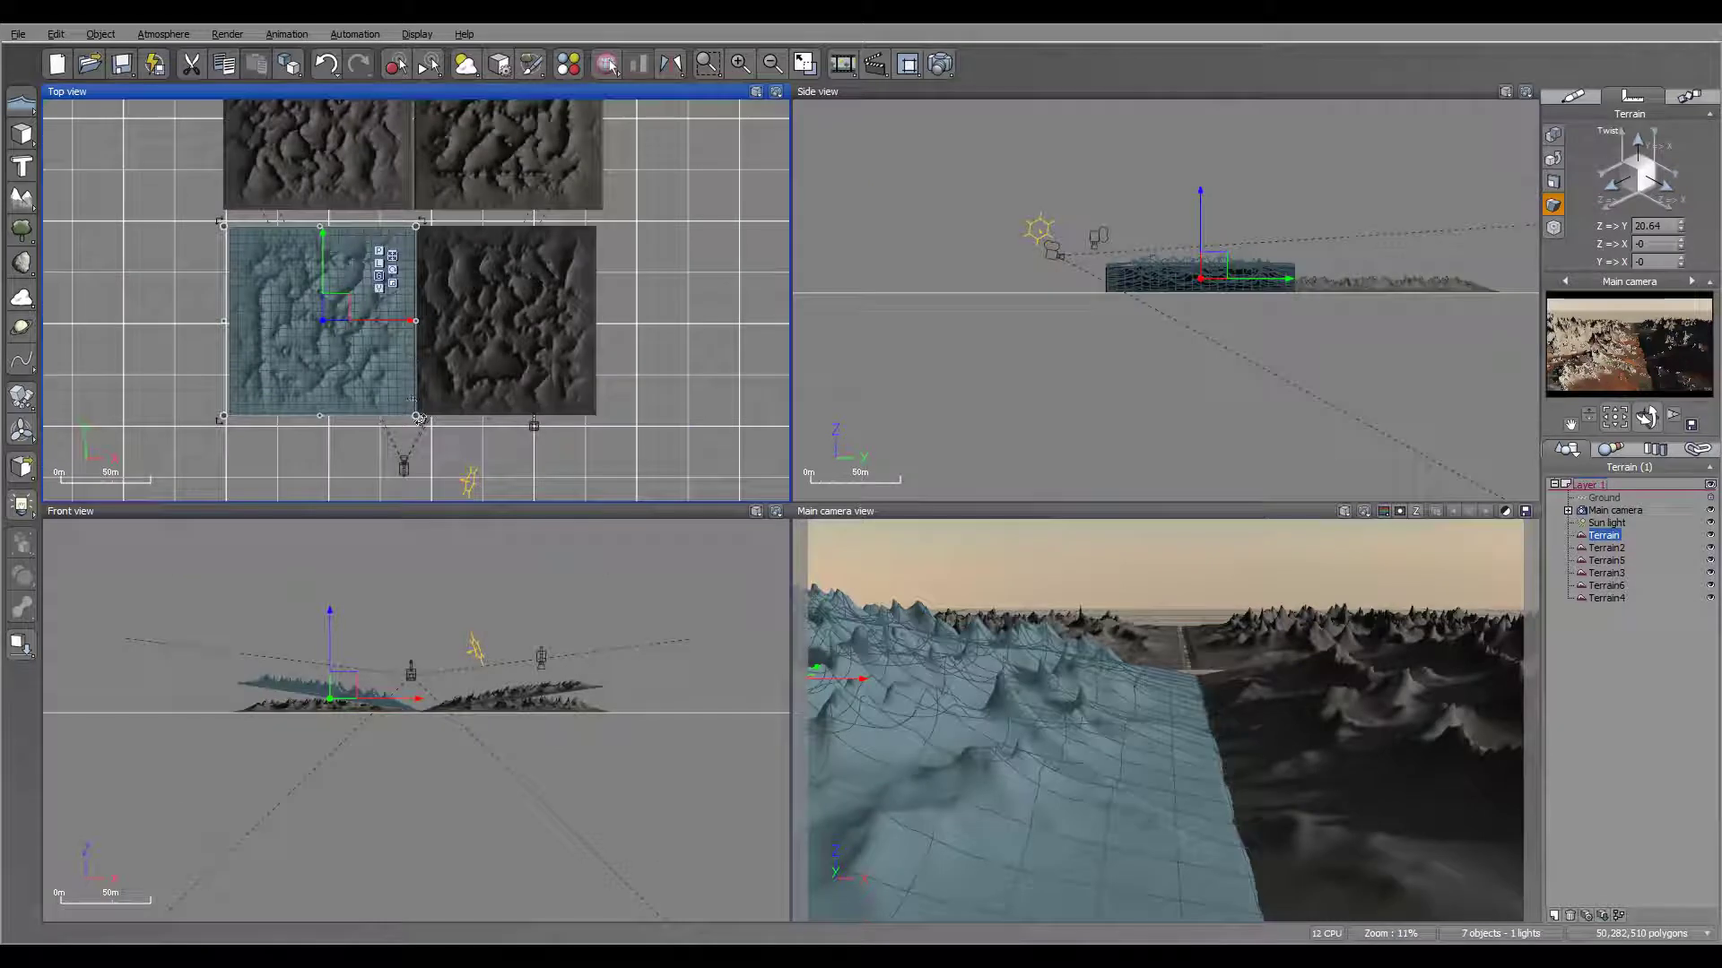
{"action": "left_click_drag", "start_coordinate": [422, 429], "coordinate": [407, 439]}
{"action": "left_click", "coordinate": [458, 401]}
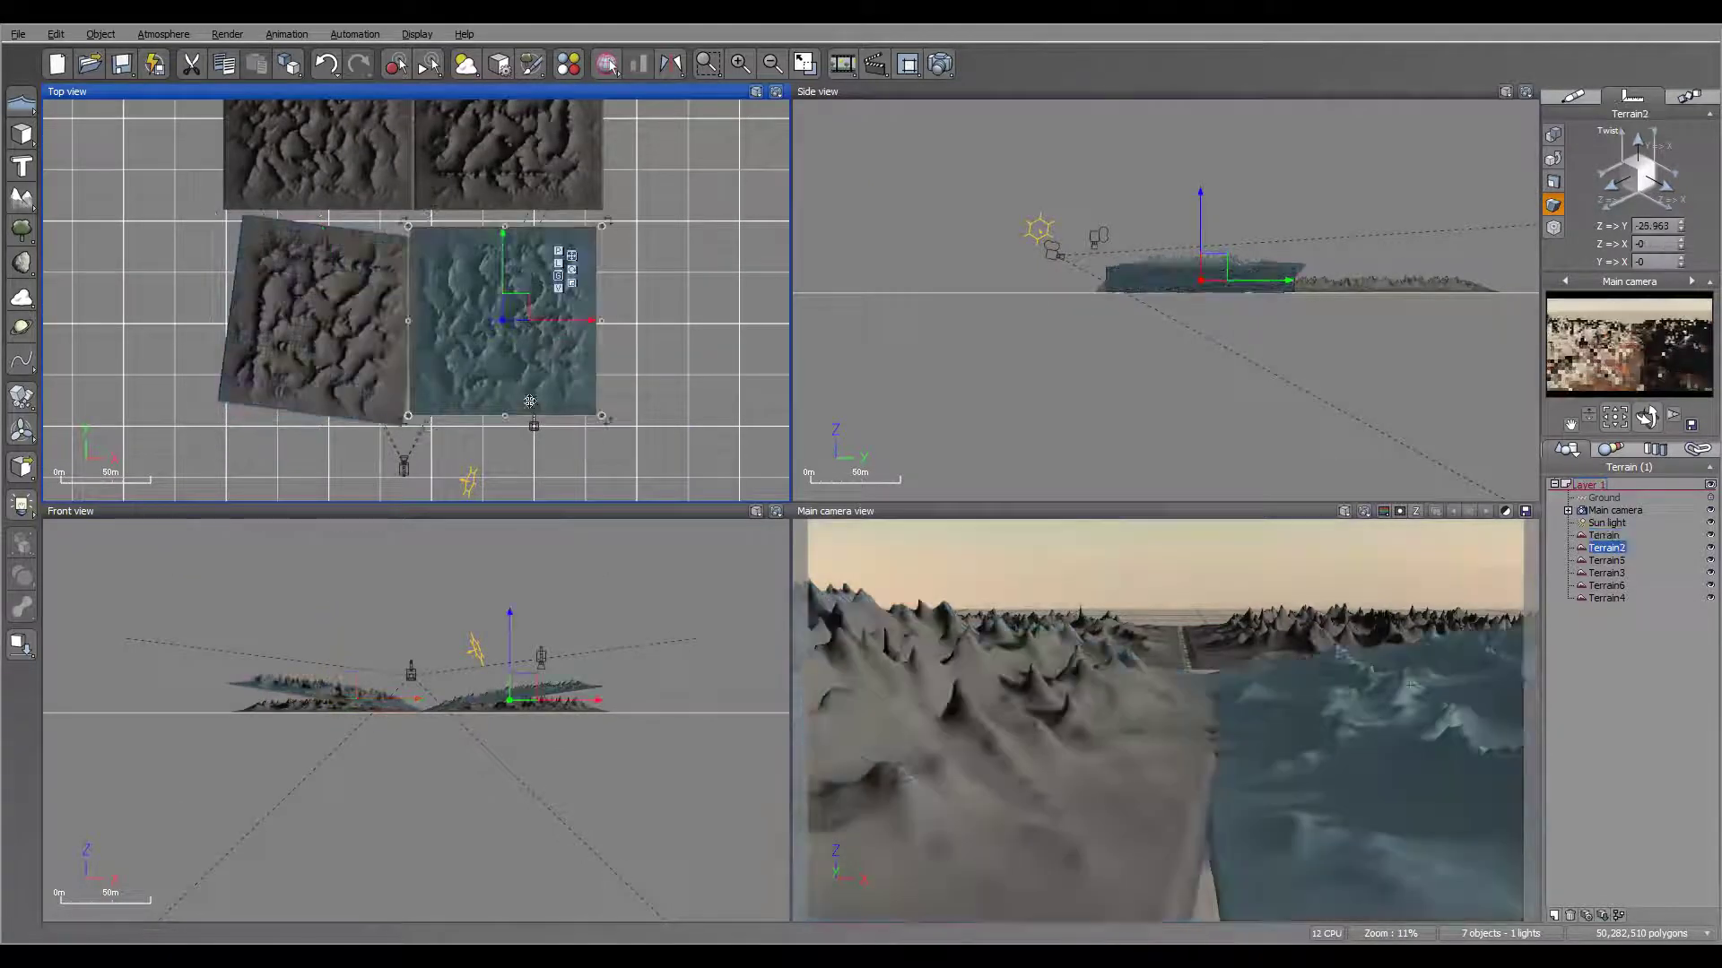
{"action": "left_click_drag", "start_coordinate": [612, 427], "coordinate": [618, 435]}
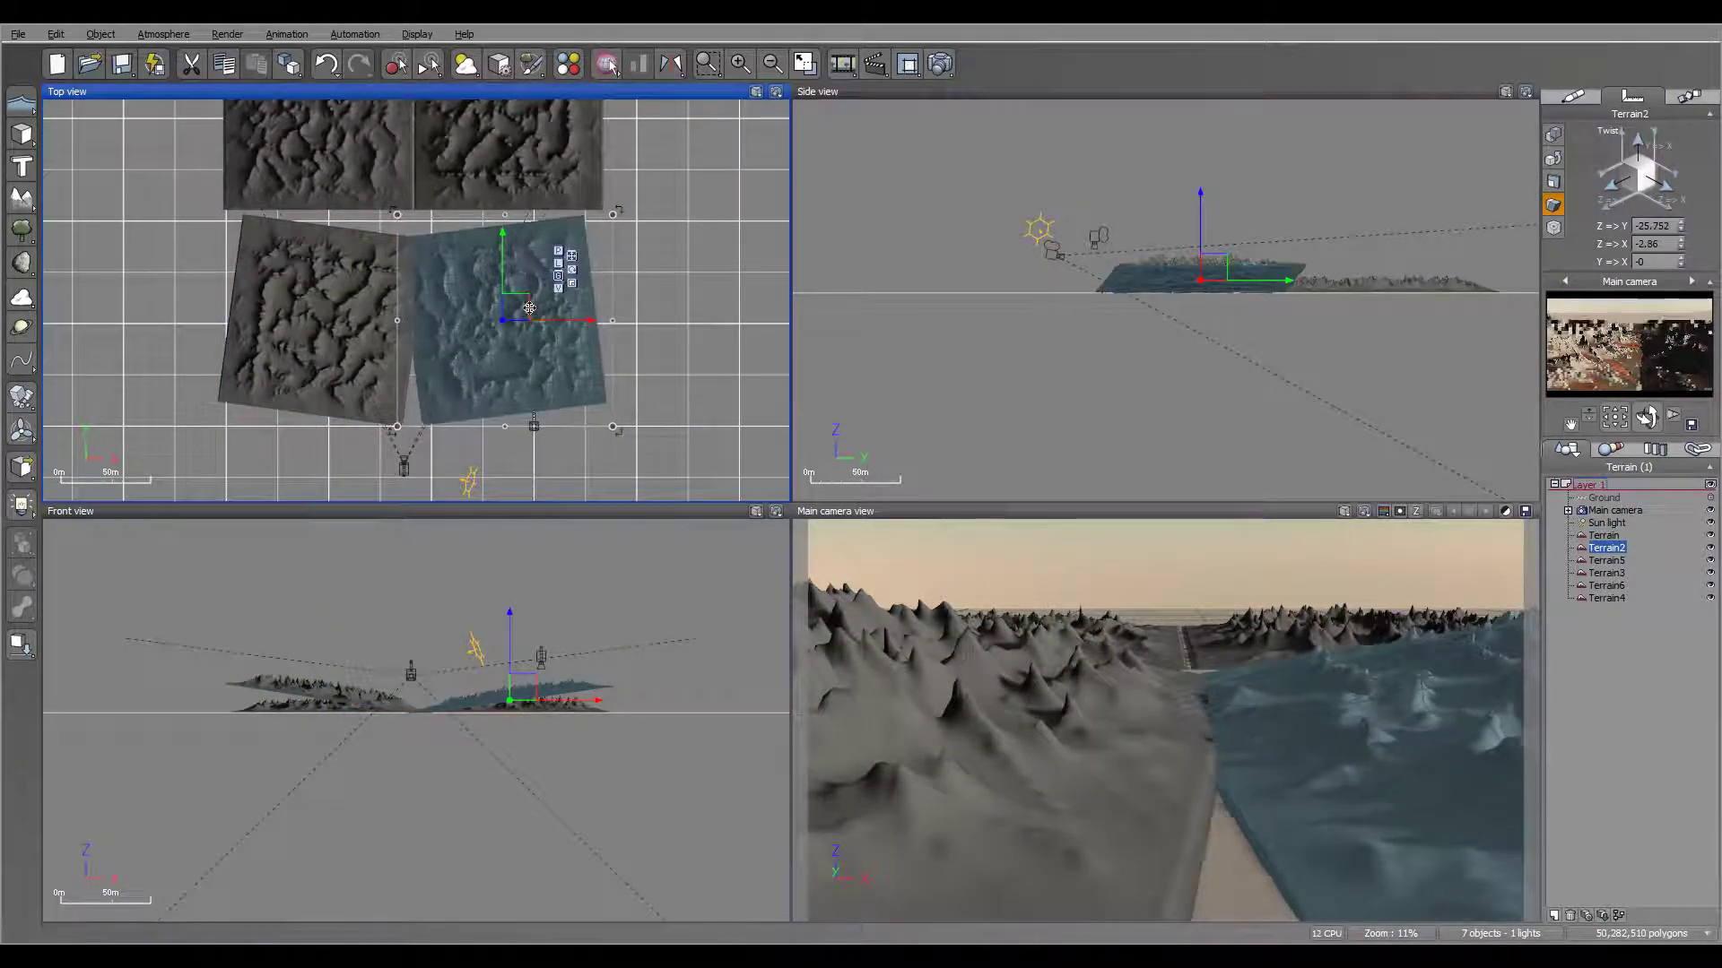
{"action": "left_click_drag", "start_coordinate": [524, 313], "coordinate": [518, 310]}
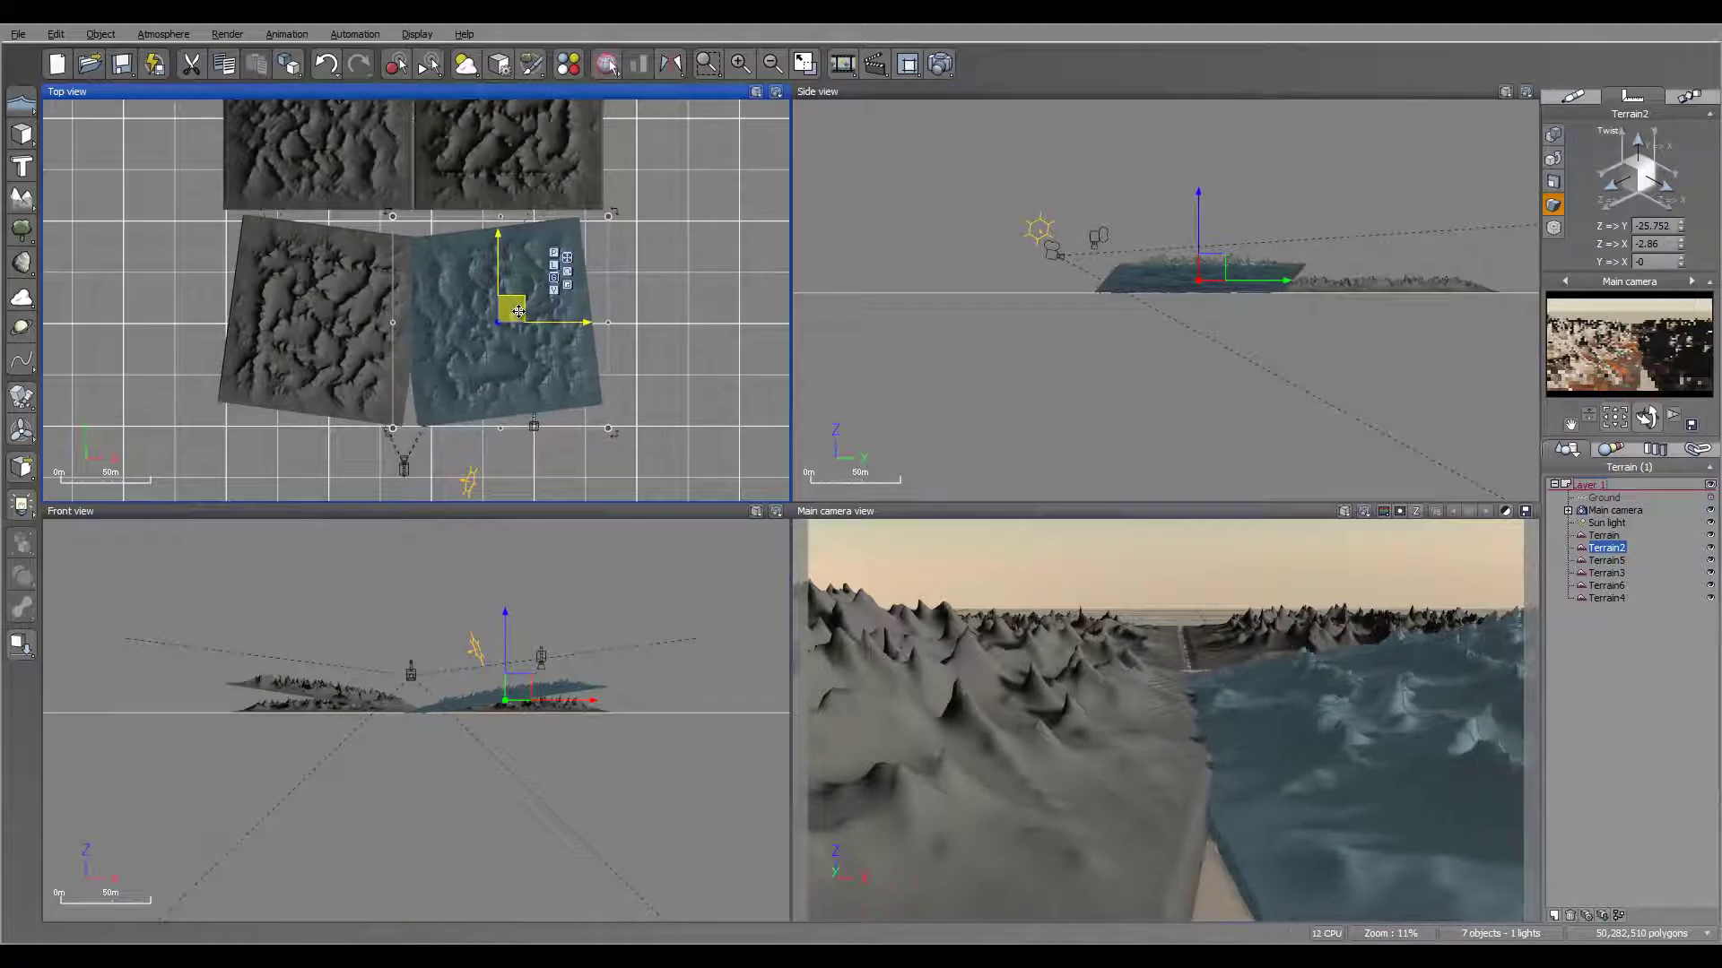
Step: Reposition the main camera at X -122.3 m, Y -57.73 m, Z 30.09 m and tilt it up to bring more sky into the valley shot
{"action": "left_click", "coordinate": [1615, 510]}
{"action": "left_click_drag", "start_coordinate": [432, 285], "coordinate": [440, 281]}
{"action": "left_click_drag", "start_coordinate": [1180, 282], "coordinate": [1179, 286]}
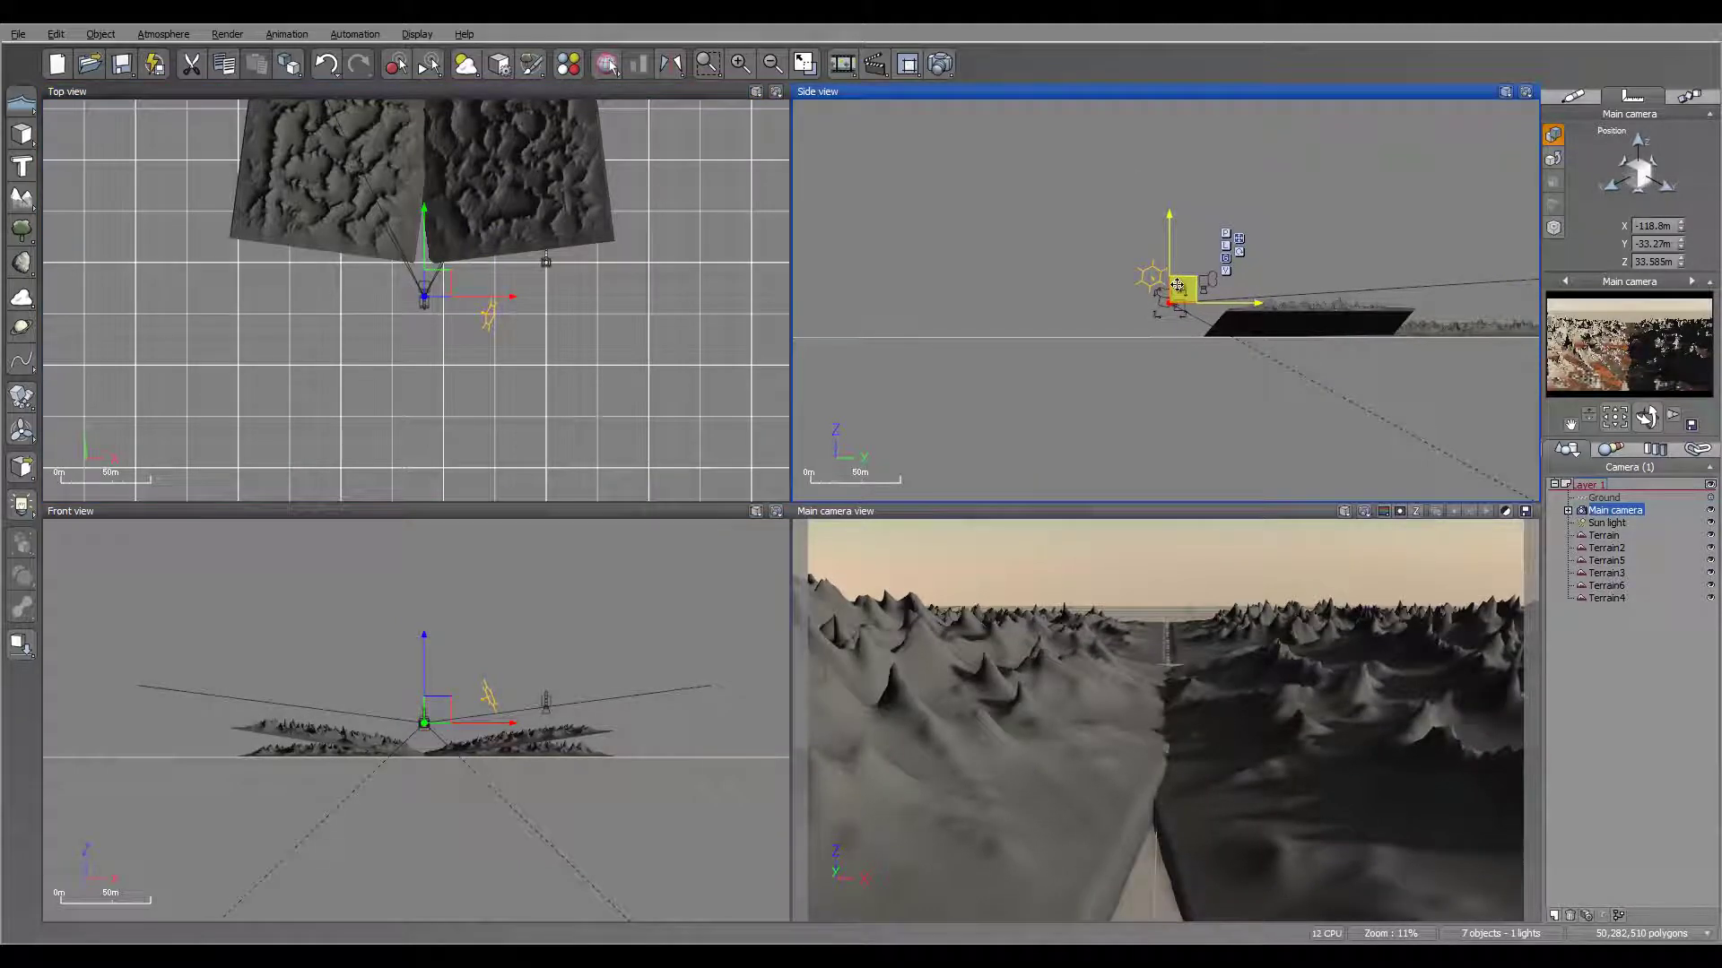
{"action": "left_click_drag", "start_coordinate": [1648, 417], "coordinate": [1646, 389]}
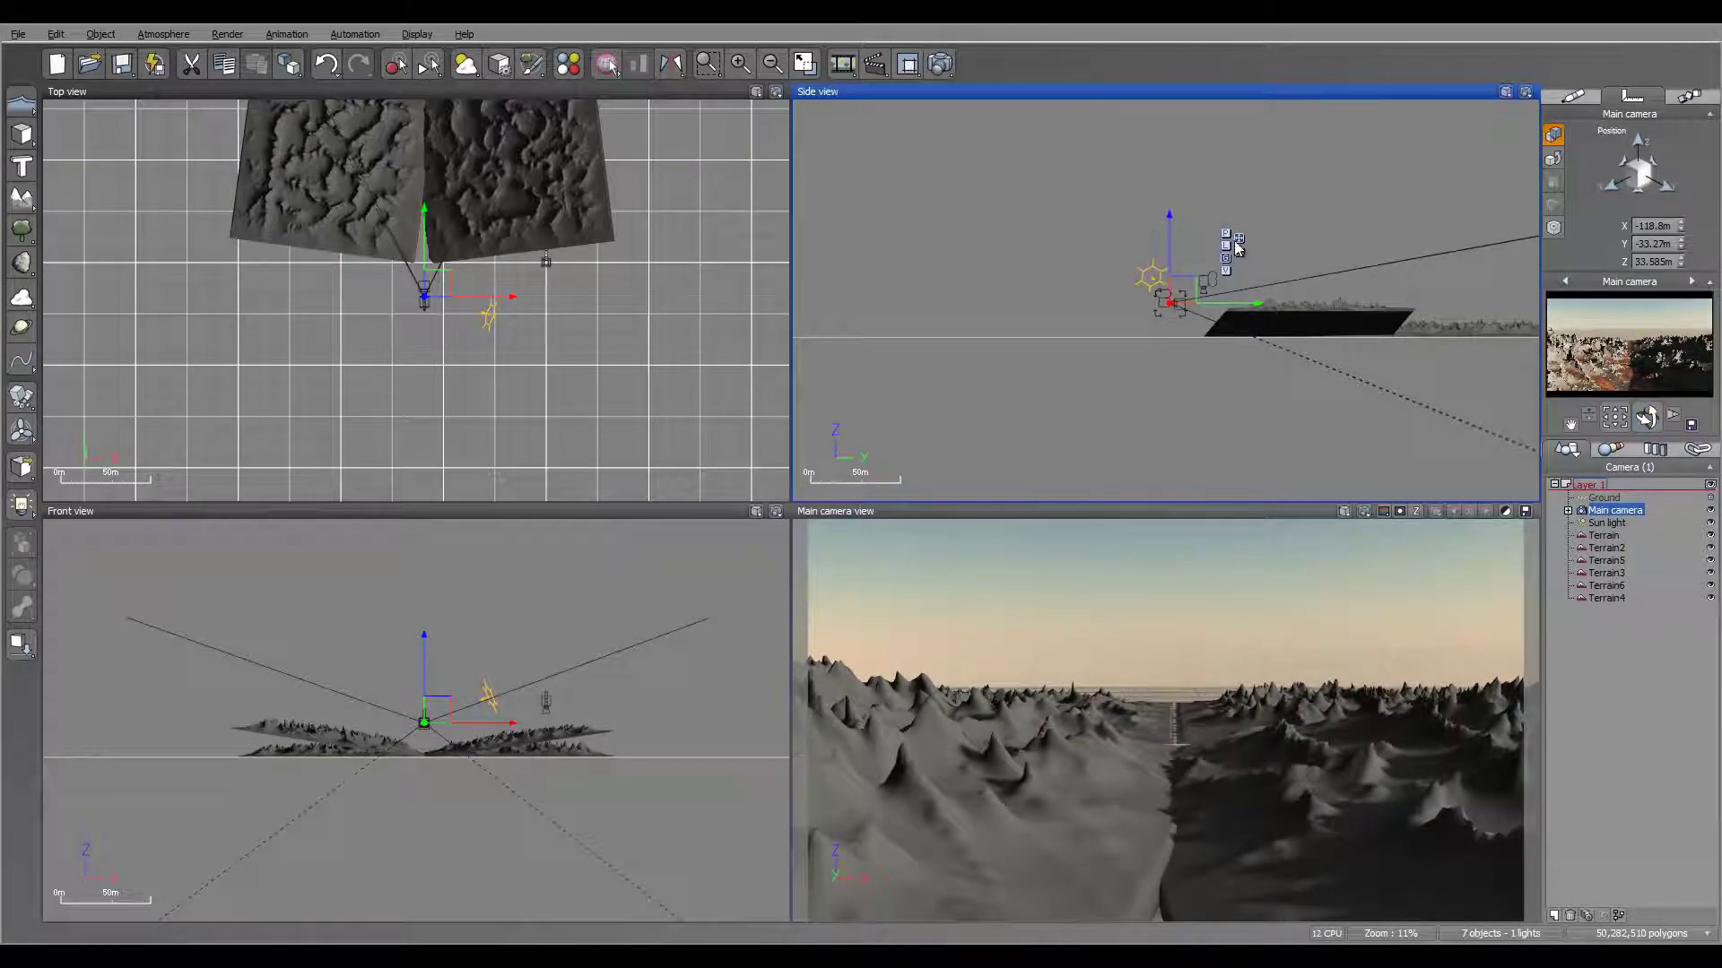
{"action": "mouse_move", "coordinate": [1279, 295]}
{"action": "right_mouse_down"}
{"action": "mouse_move", "coordinate": [1253, 253]}
{"action": "mouse_move", "coordinate": [1252, 280]}
{"action": "right_mouse_up"}
{"action": "left_click_drag", "start_coordinate": [1142, 218], "coordinate": [1140, 214]}
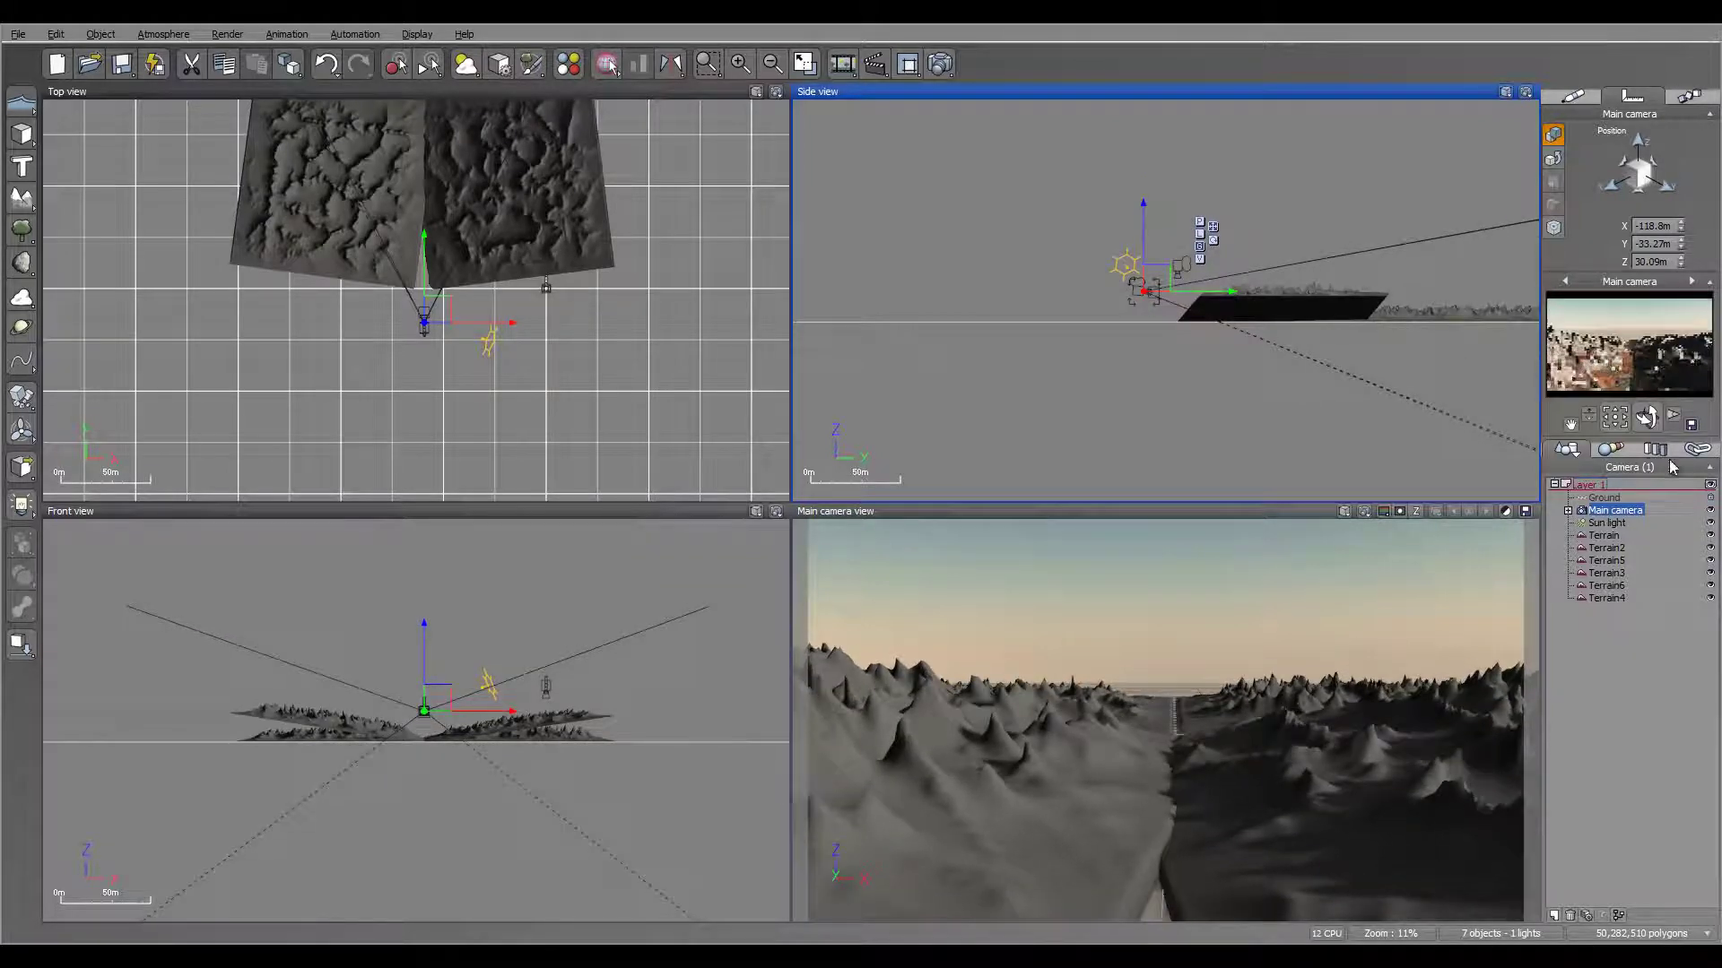
{"action": "left_click_drag", "start_coordinate": [1647, 417], "coordinate": [1646, 399]}
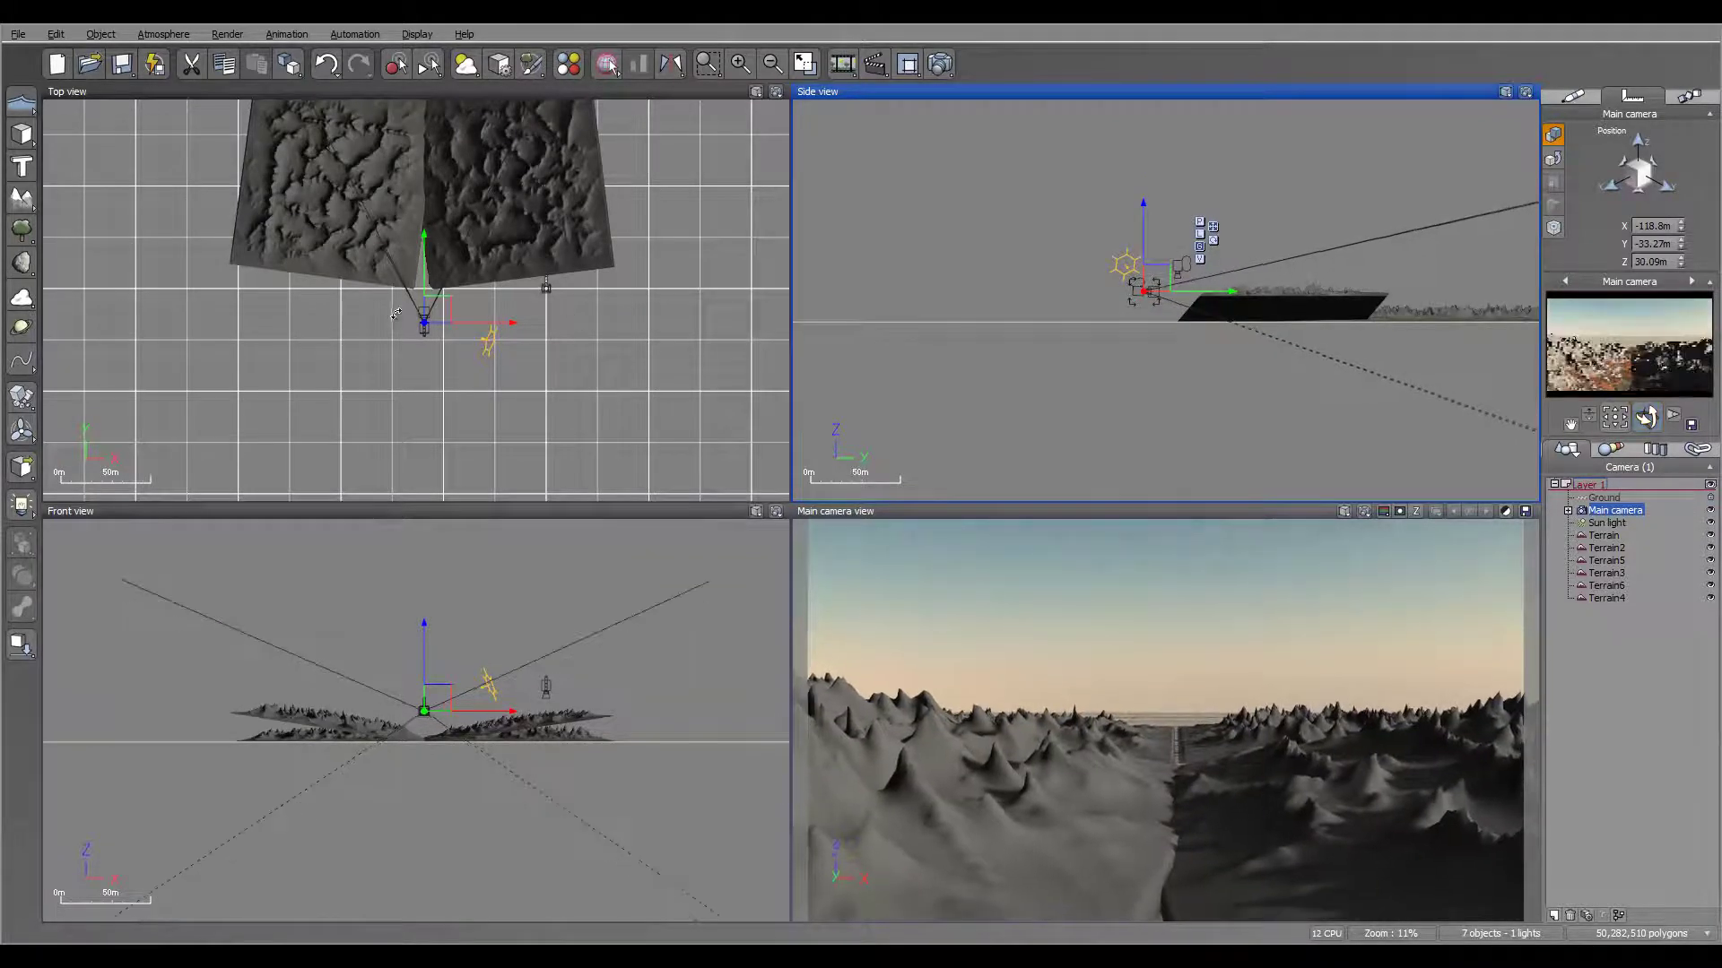
{"action": "left_click_drag", "start_coordinate": [430, 311], "coordinate": [427, 336]}
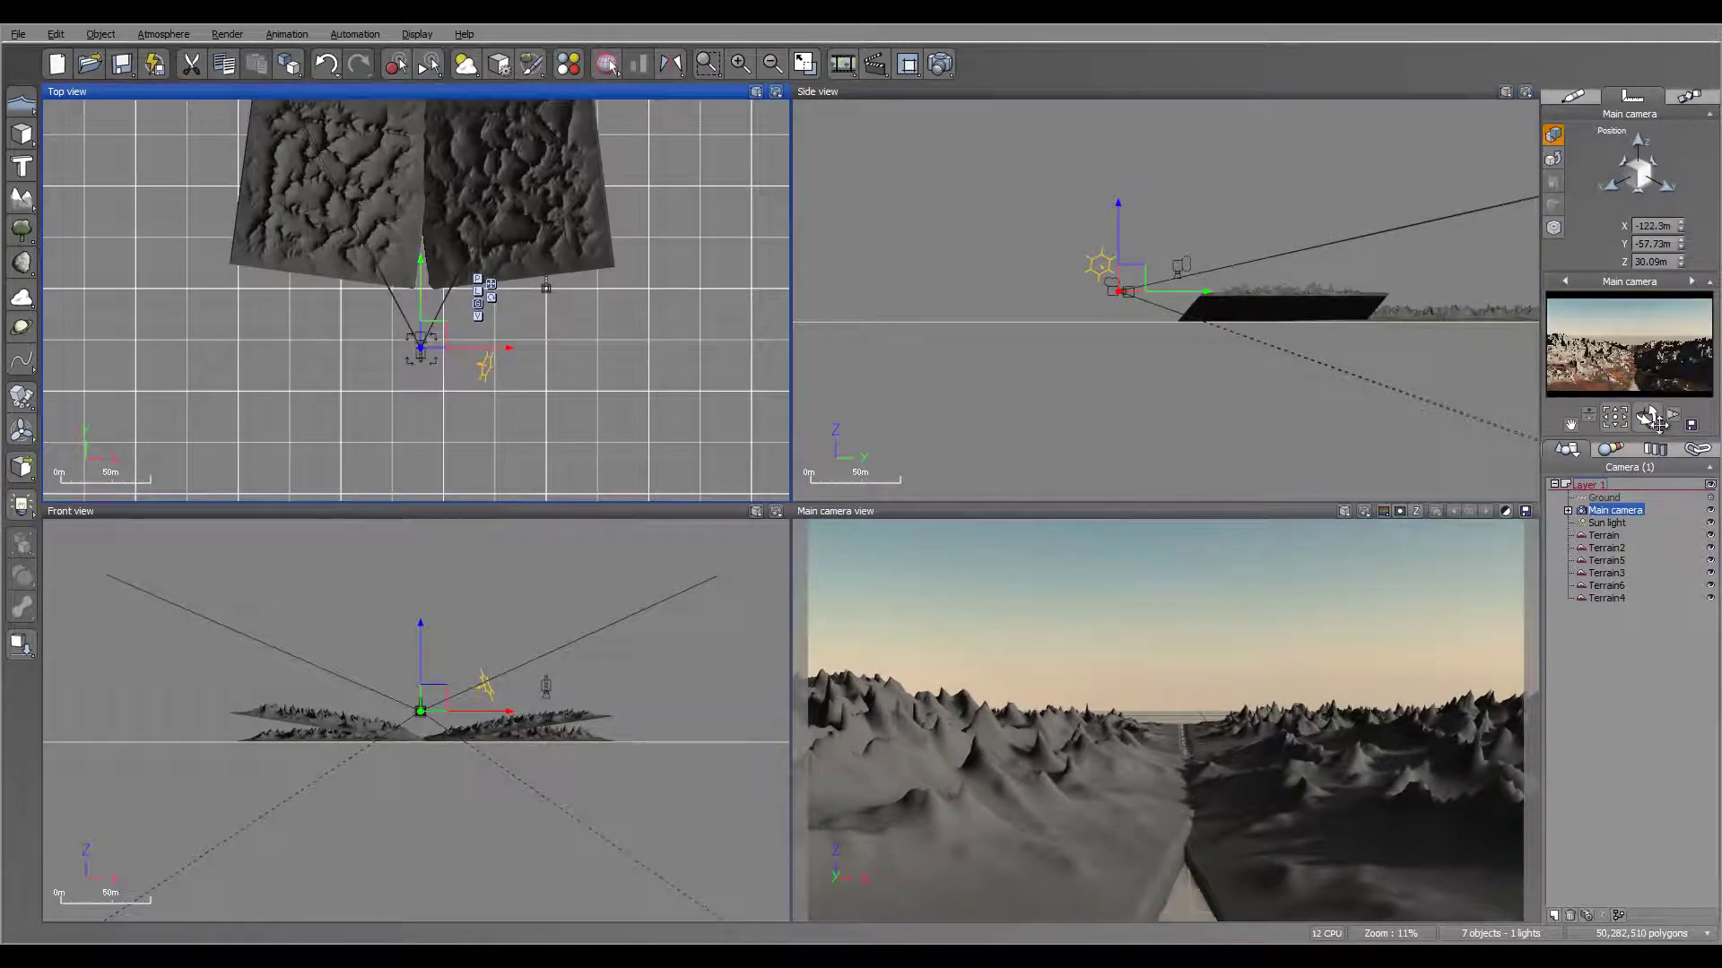
{"action": "left_click_drag", "start_coordinate": [1646, 418], "coordinate": [1646, 417]}
Step: Move Terrain6 between the front tiles, shrink and slightly tilt it, and place it at Y 59.487 m and Z 2.7306 m on the valley floor
{"action": "left_click", "coordinate": [1611, 592]}
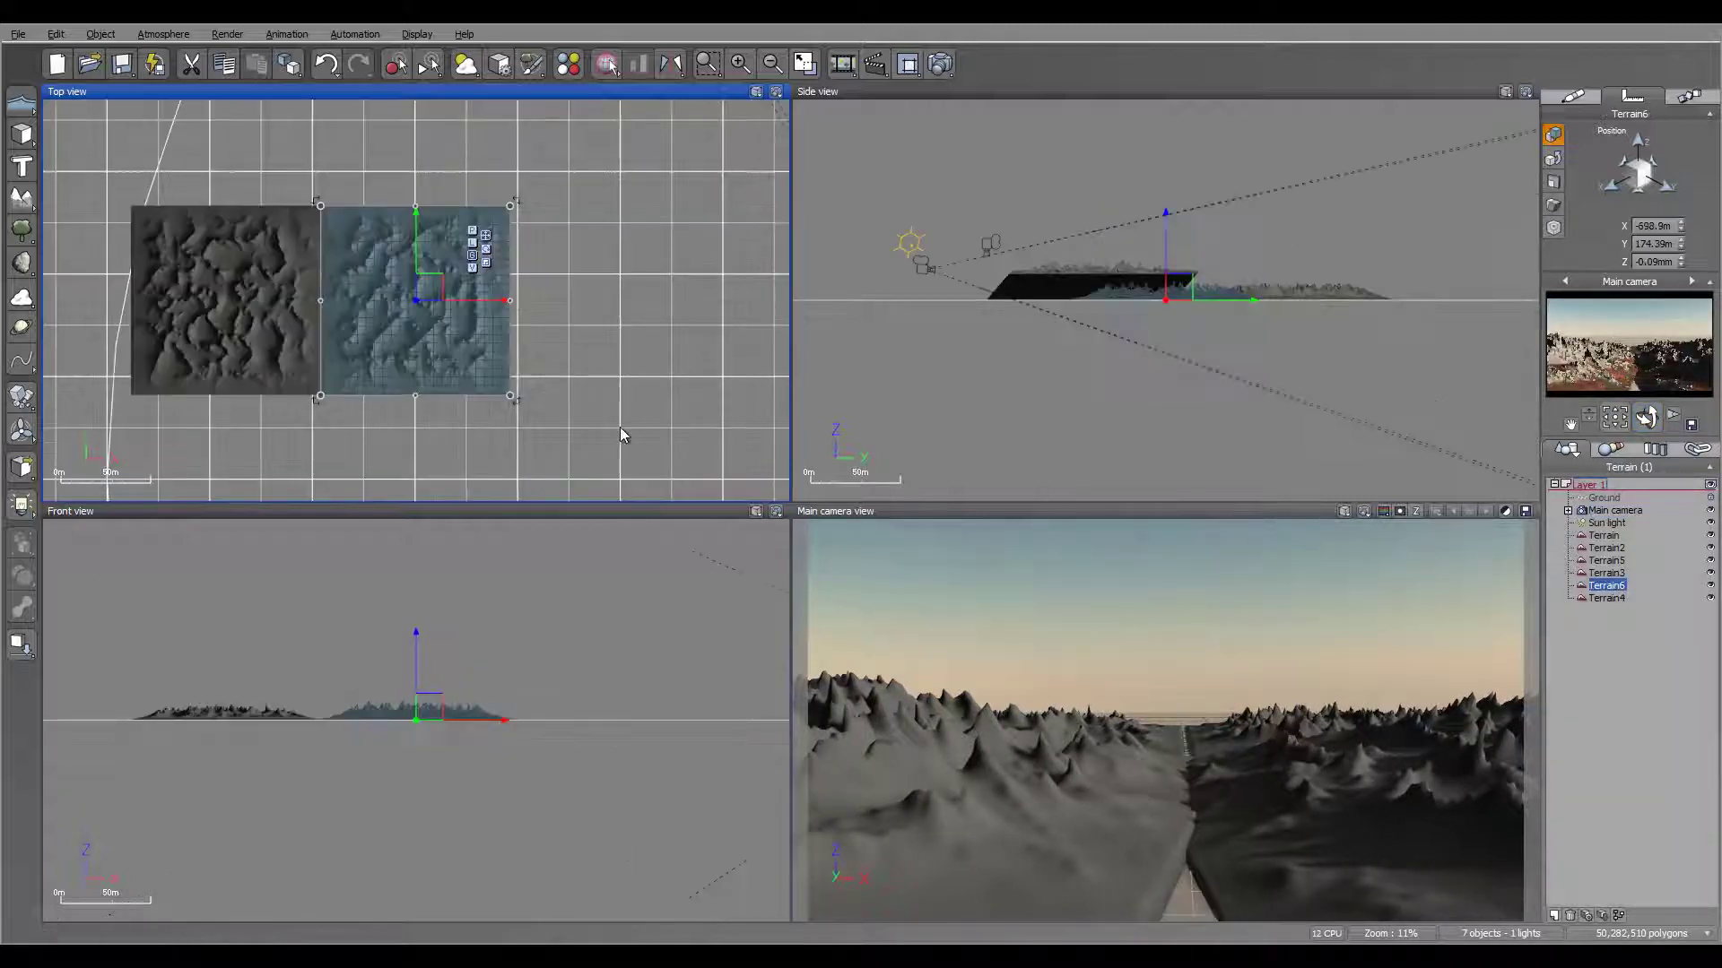
{"action": "right_click_drag", "start_coordinate": [392, 353], "coordinate": [404, 288]}
{"action": "scroll", "coordinate": [386, 269], "scroll_direction": "down", "scroll_amount": 2}
{"action": "right_click_drag", "start_coordinate": [469, 337], "coordinate": [250, 378]}
{"action": "left_click_drag", "start_coordinate": [212, 266], "coordinate": [585, 330]}
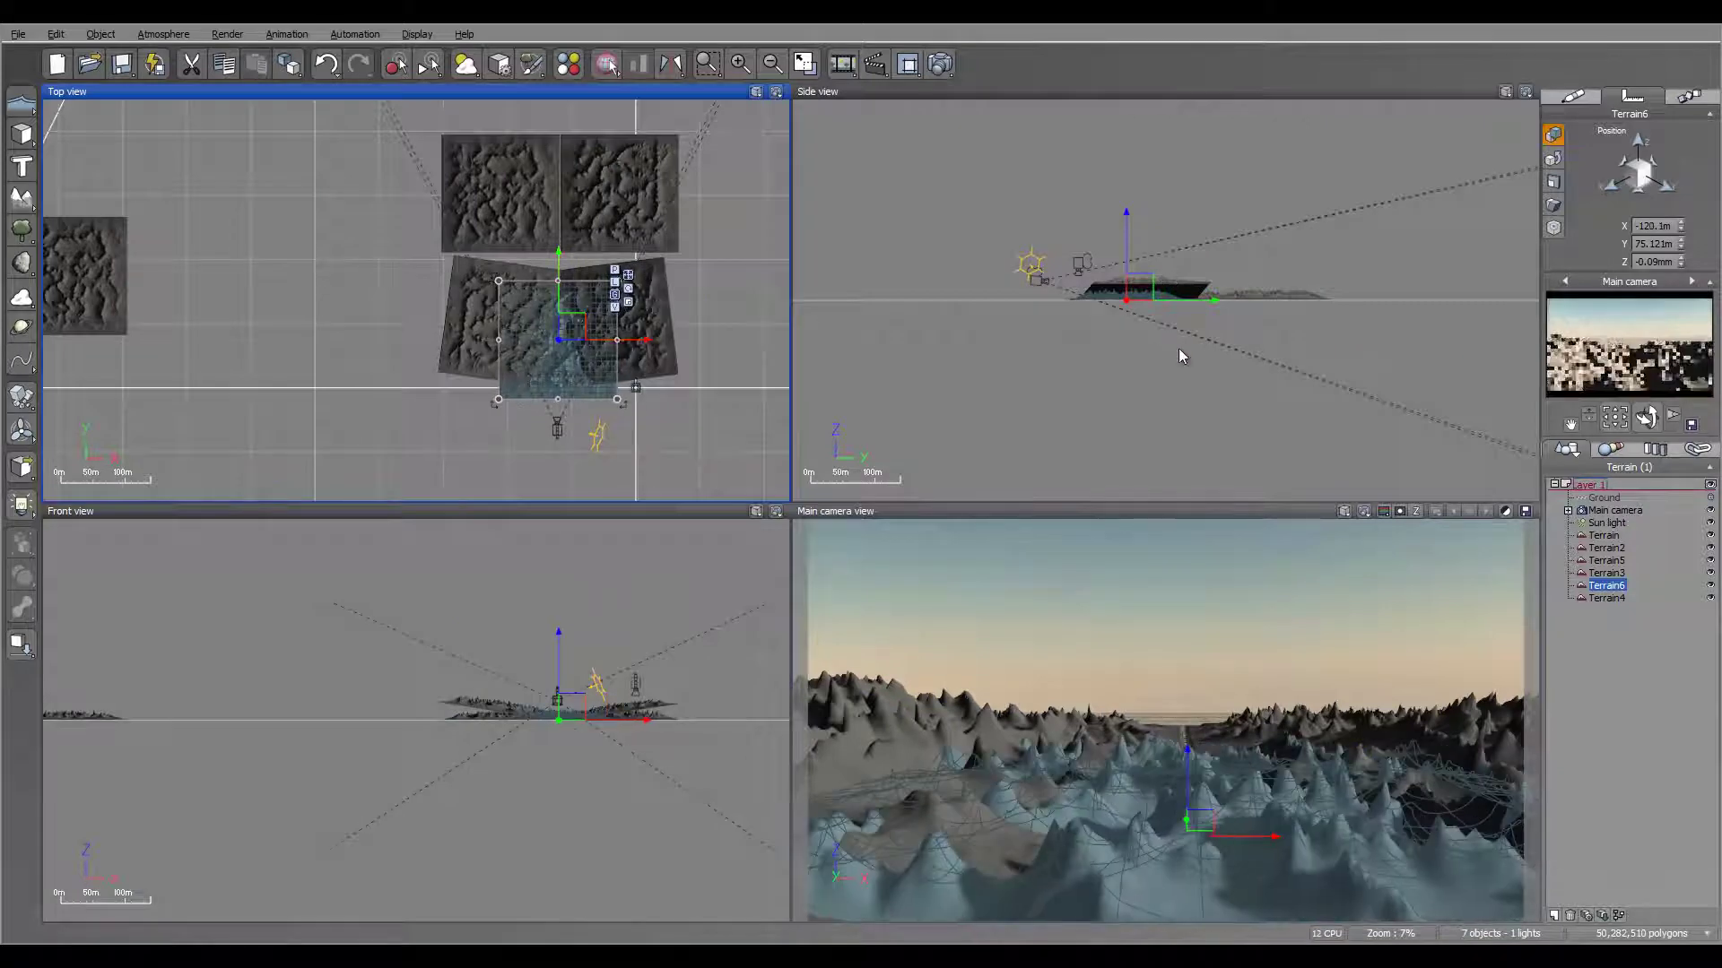
{"action": "scroll", "coordinate": [1178, 342], "scroll_direction": "up", "scroll_amount": 5}
{"action": "left_click_drag", "start_coordinate": [1384, 300], "coordinate": [1318, 325]}
{"action": "left_click_drag", "start_coordinate": [1077, 329], "coordinate": [1063, 306]}
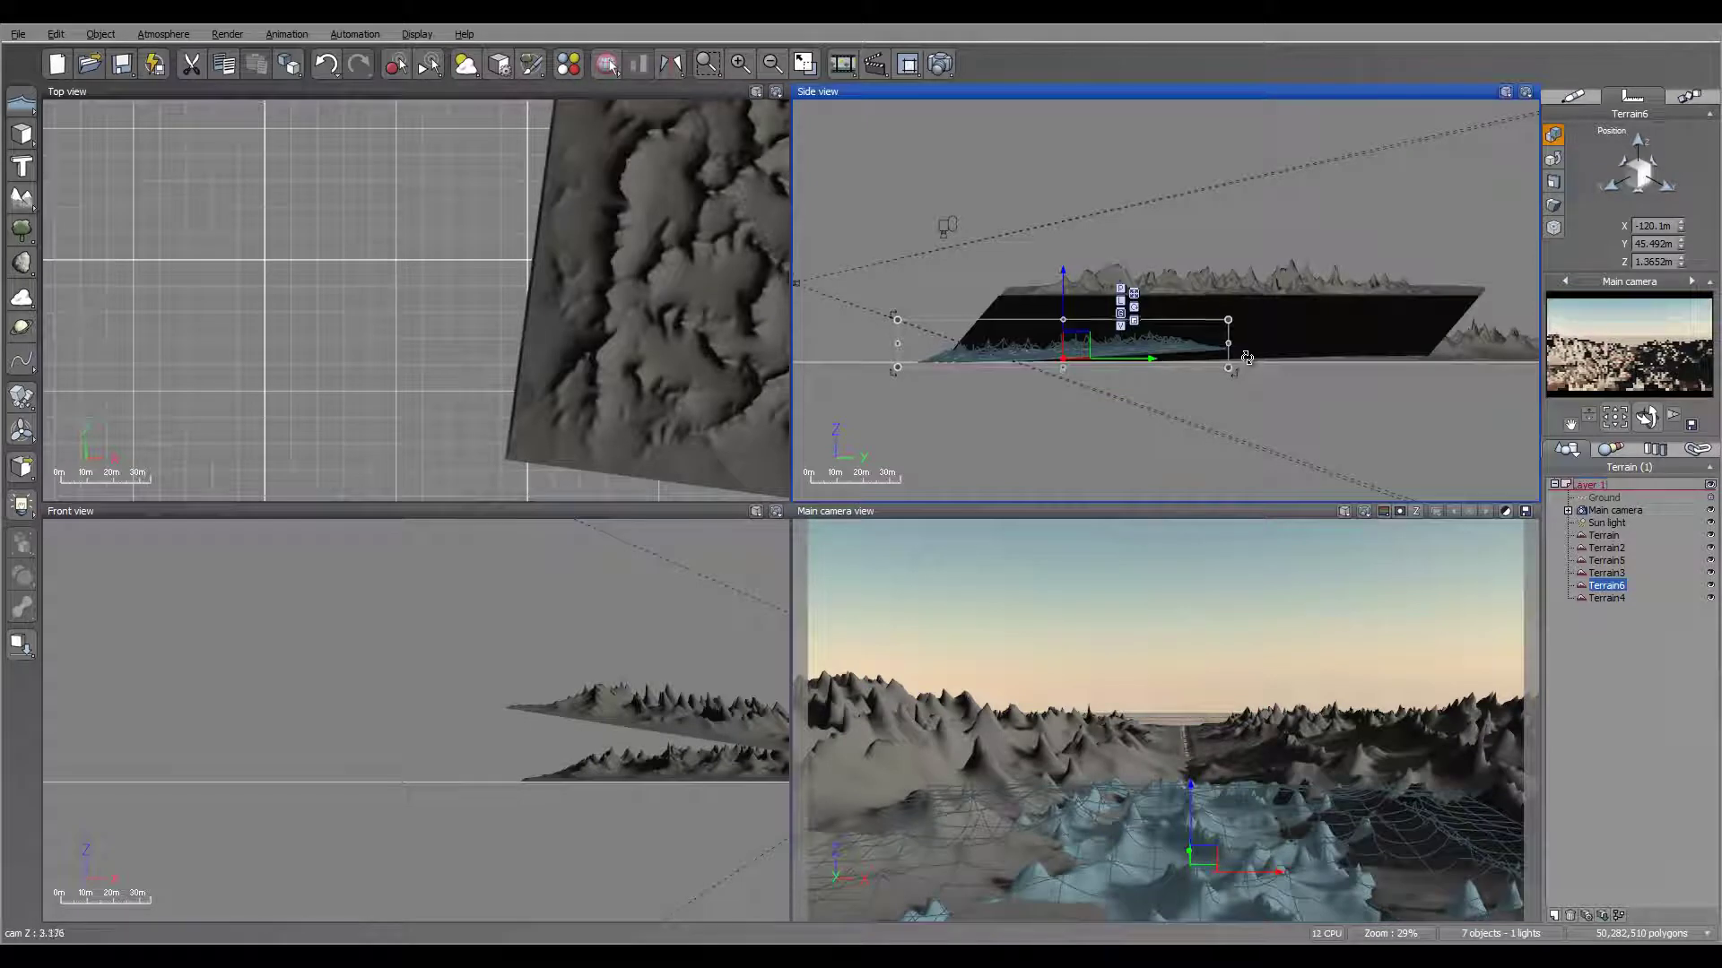
{"action": "left_click_drag", "start_coordinate": [1083, 342], "coordinate": [1120, 337]}
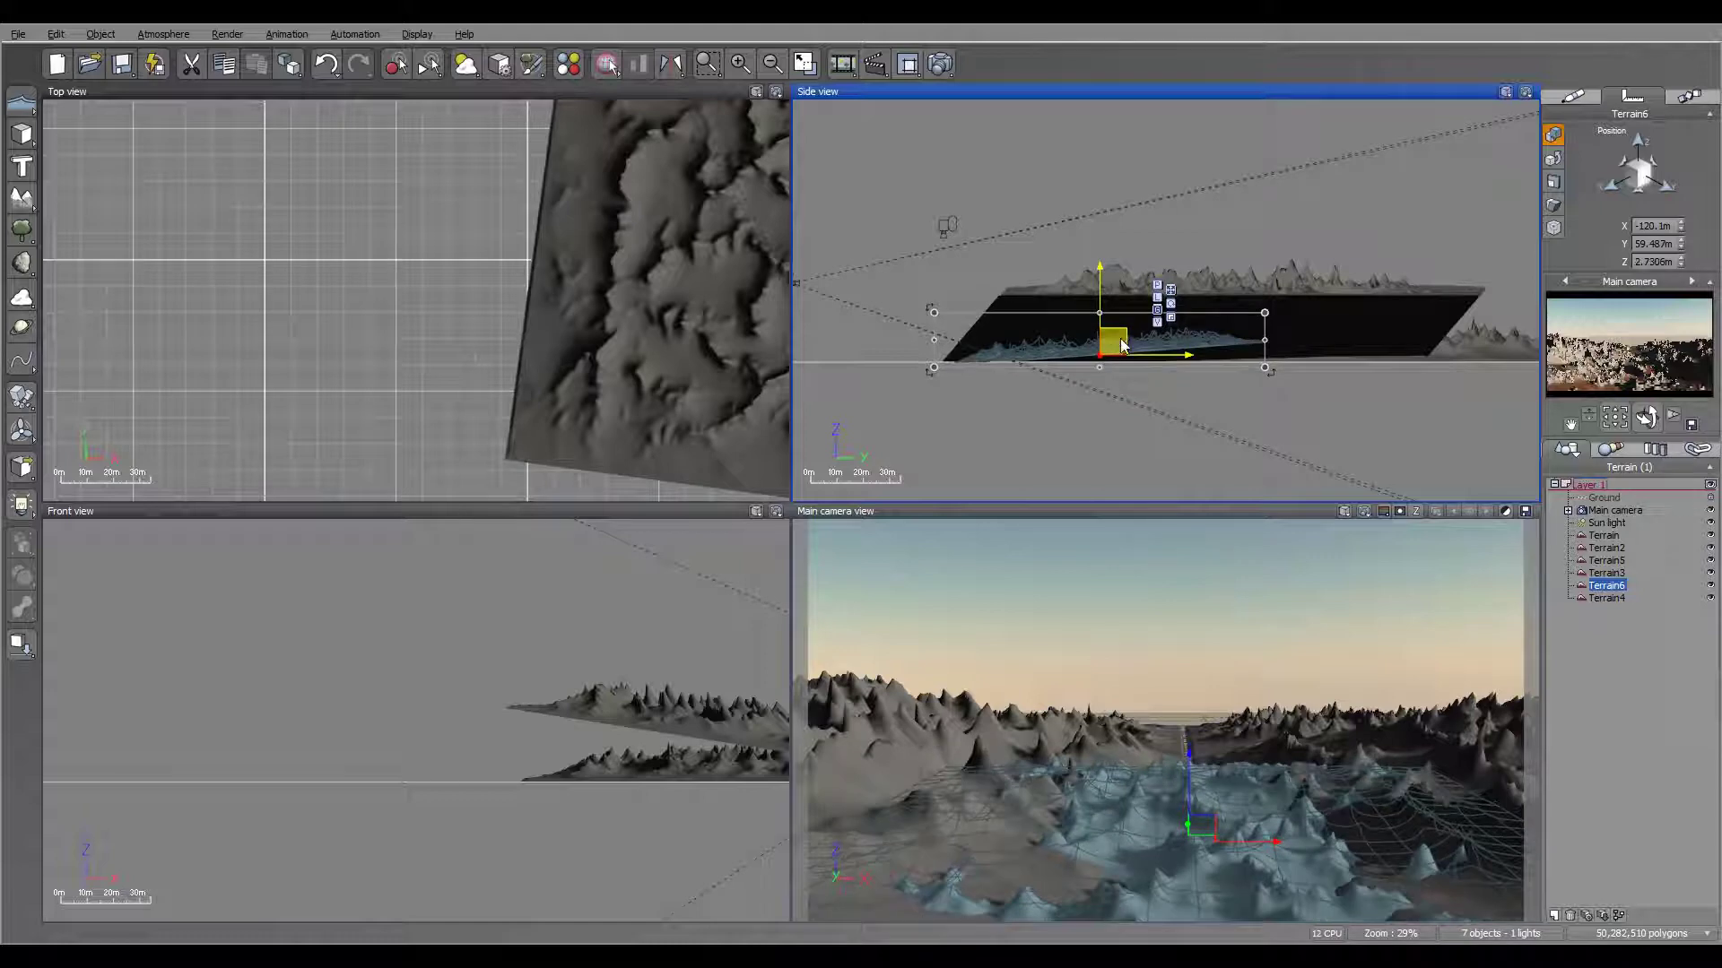
Step: Render the main camera view to check the valley composition, and close the finished render
{"action": "left_click", "coordinate": [940, 63]}
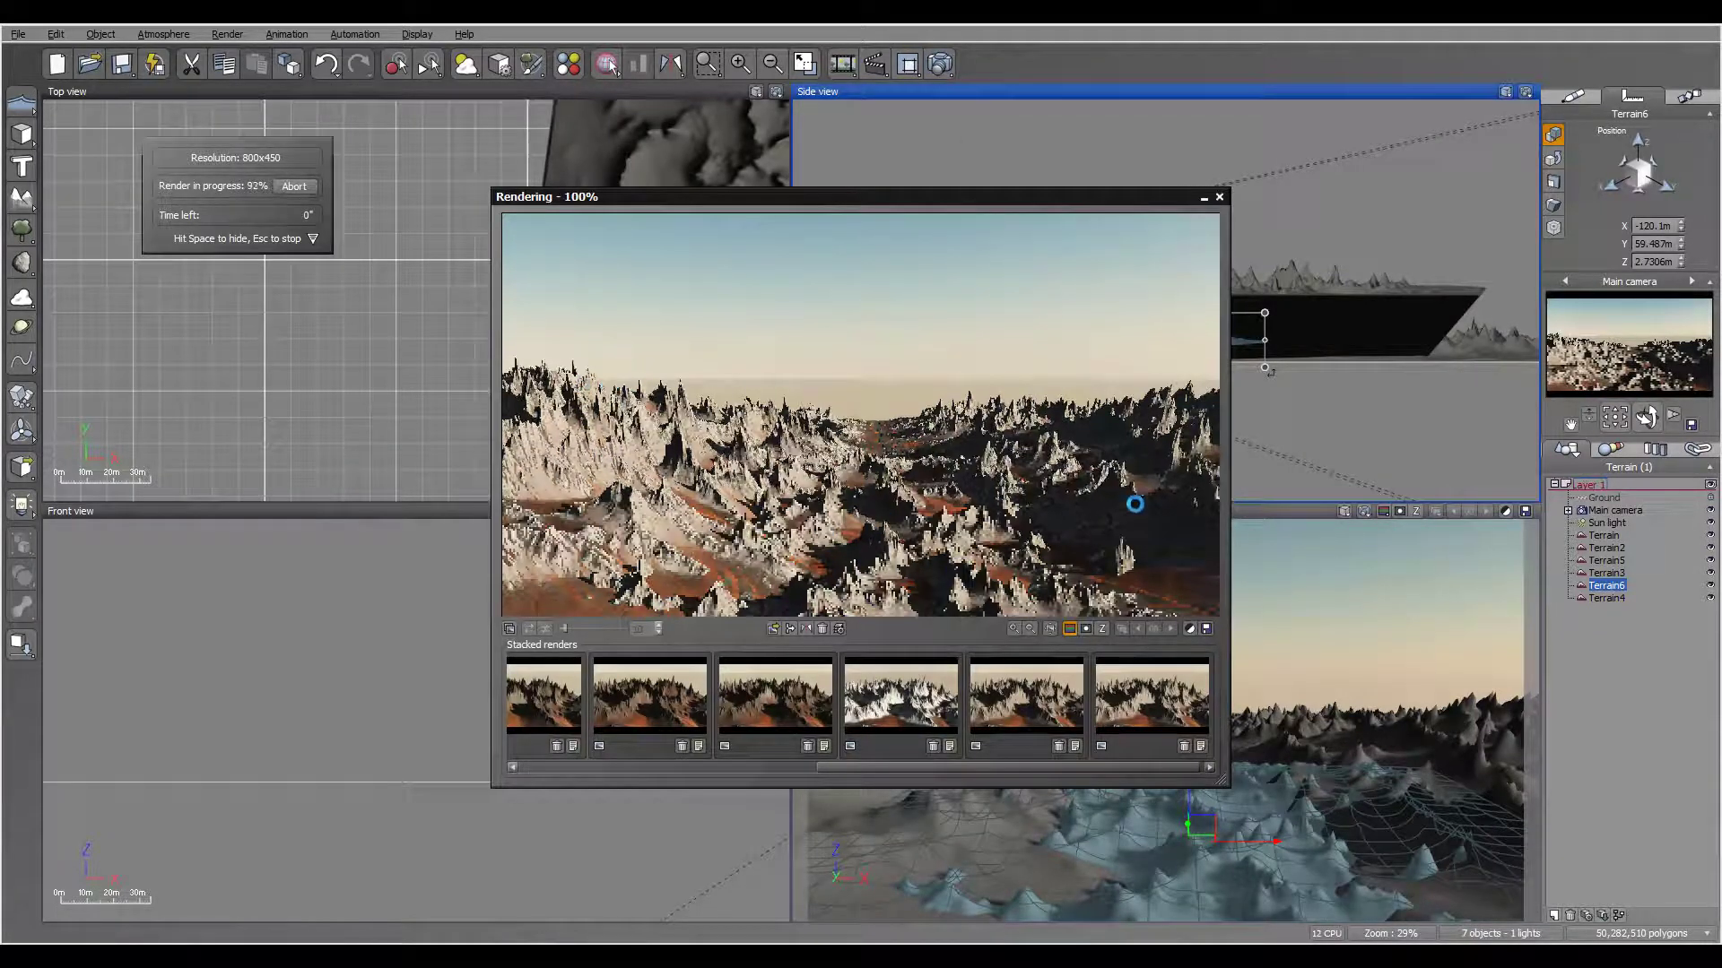
{"action": "left_click", "coordinate": [945, 661]}
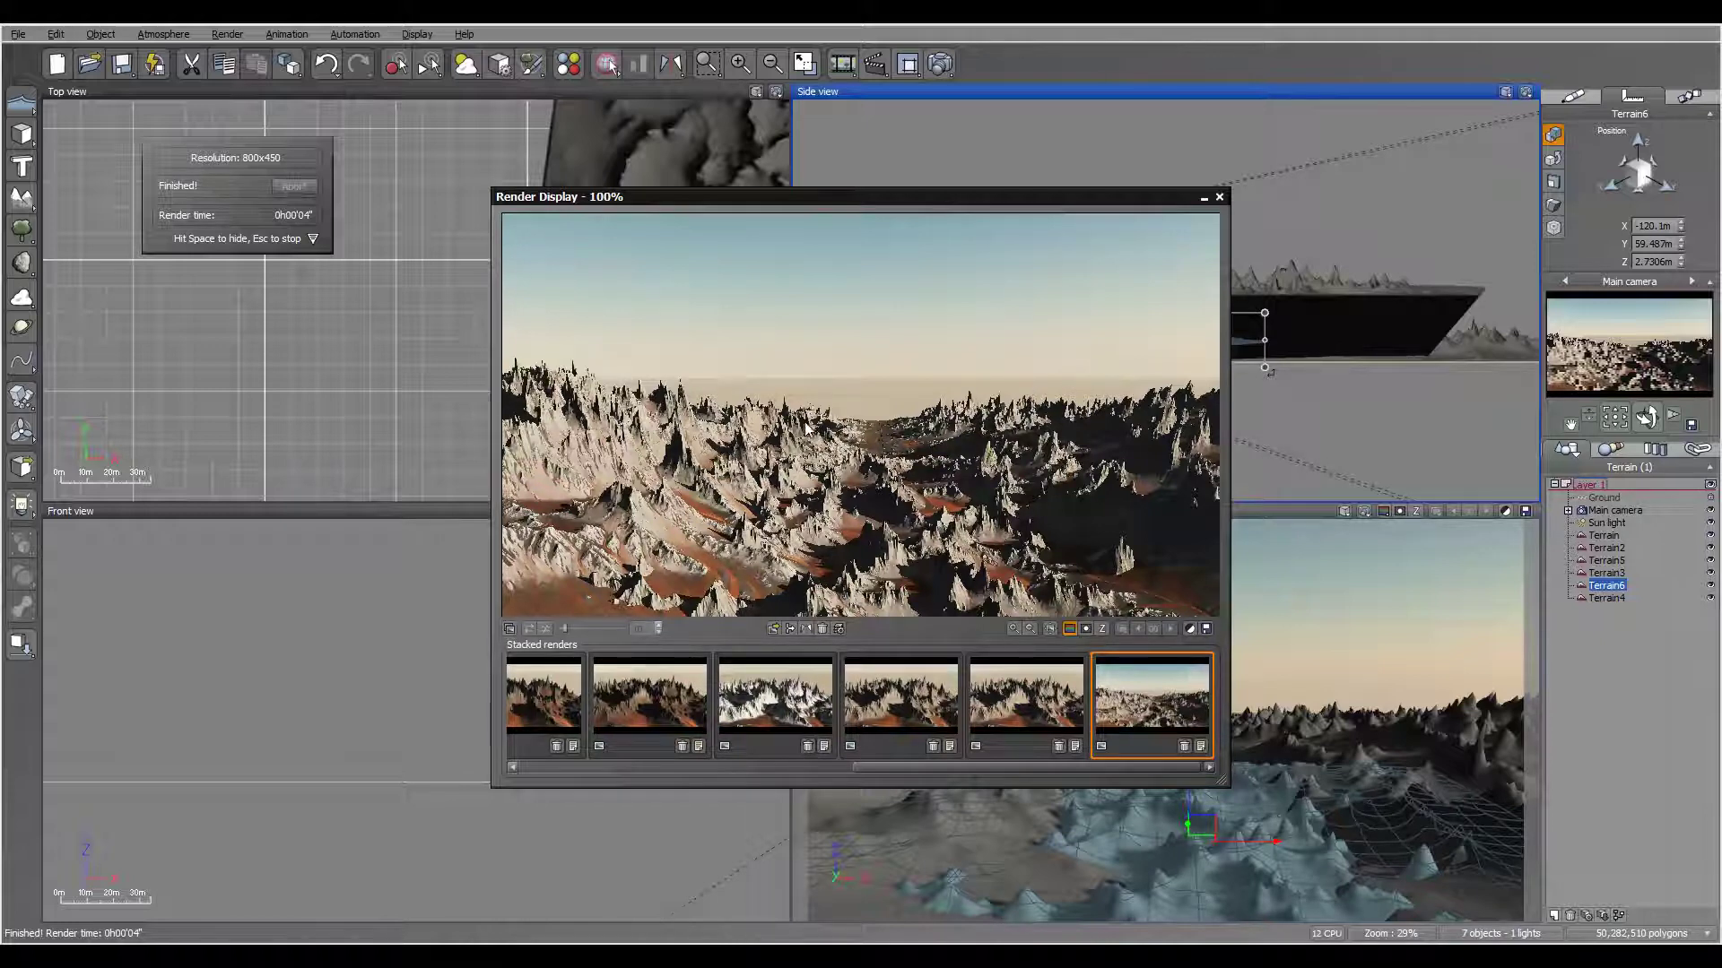
{"action": "left_click", "coordinate": [1219, 197]}
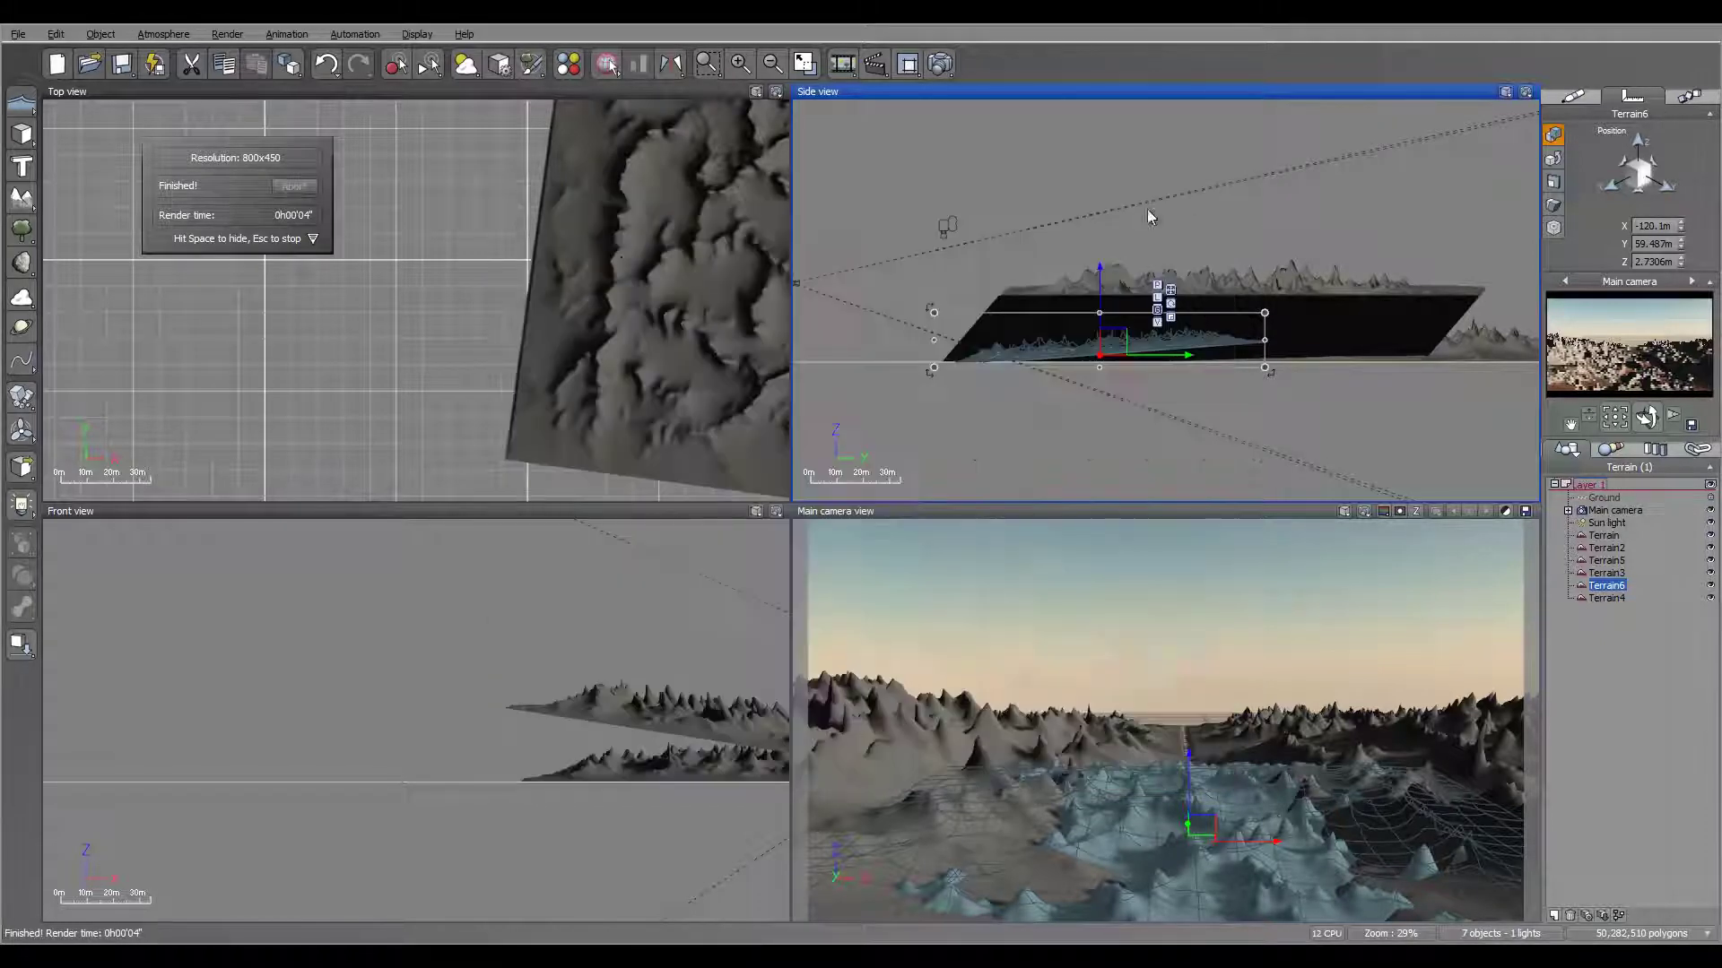
Step: Select the two rear terrains, scale them up together in the top view, and shift the pair to centre it behind the front tiles
{"action": "right_click_drag", "start_coordinate": [441, 312], "coordinate": [343, 332]}
{"action": "scroll", "coordinate": [342, 332], "scroll_direction": "down", "scroll_amount": 2}
{"action": "scroll", "coordinate": [344, 333], "scroll_direction": "down", "scroll_amount": 2}
{"action": "right_click_drag", "start_coordinate": [406, 282], "coordinate": [500, 477]}
{"action": "left_click", "coordinate": [508, 341]}
{"action": "left_click", "coordinate": [669, 308], "text": "shift"}
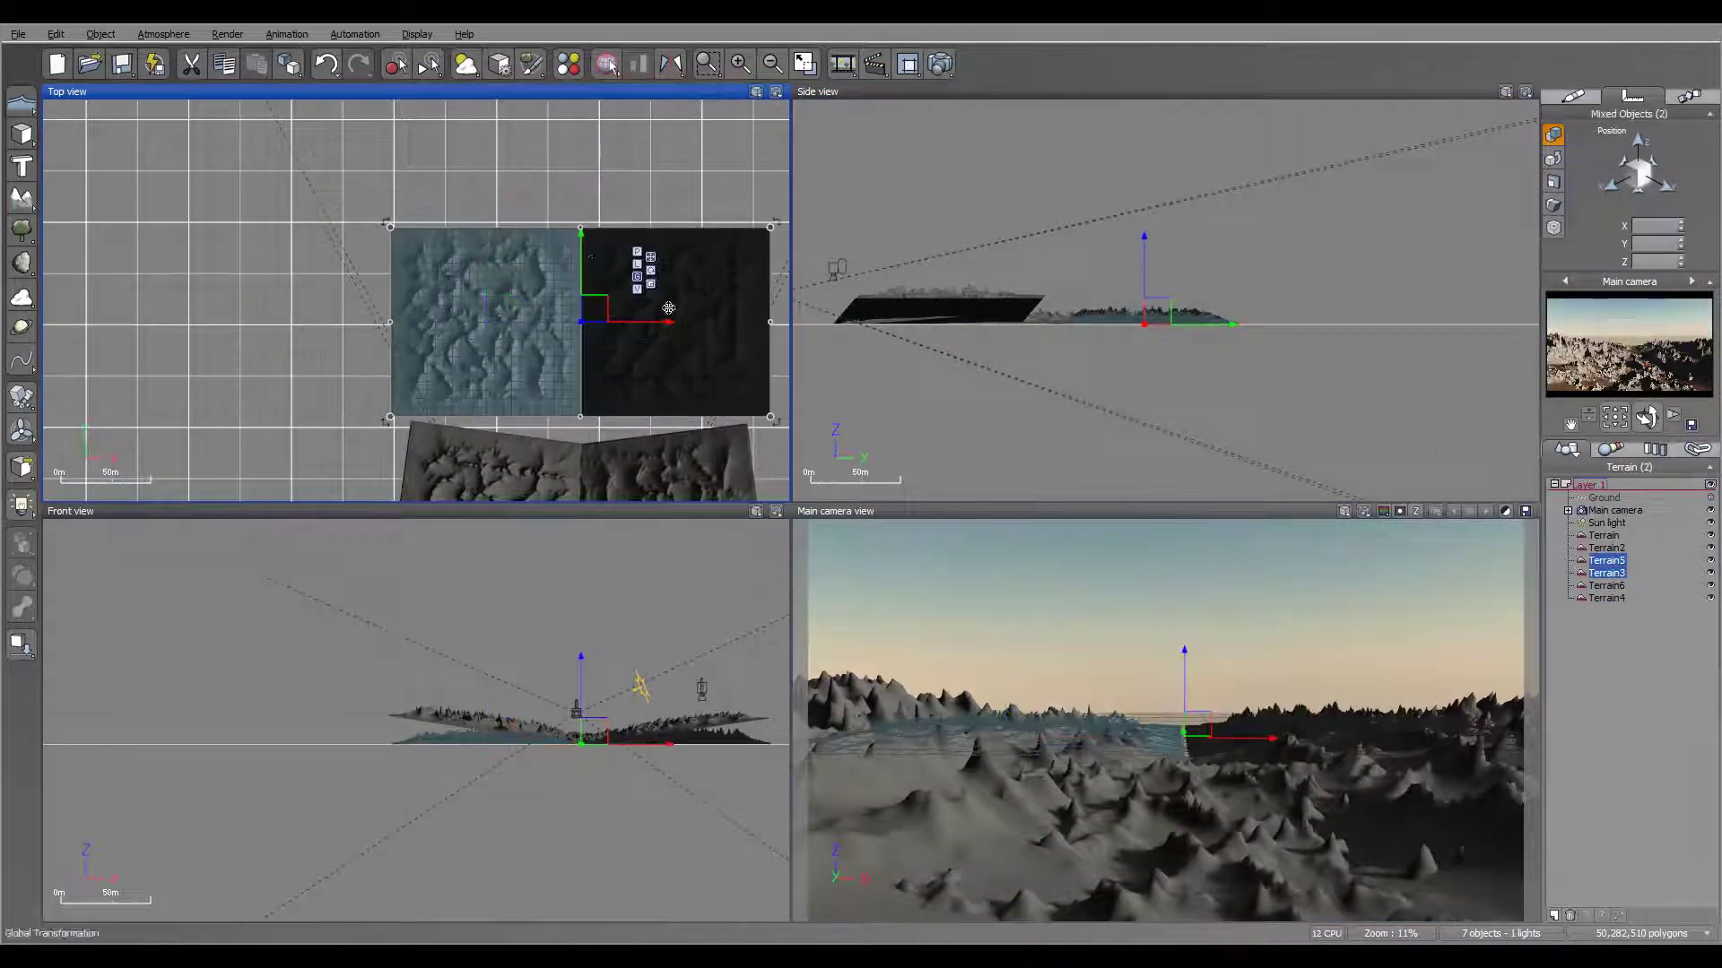
{"action": "left_click_drag", "start_coordinate": [390, 229], "coordinate": [254, 160]}
{"action": "left_click_drag", "start_coordinate": [523, 271], "coordinate": [577, 267]}
{"action": "scroll", "coordinate": [578, 274], "scroll_direction": "down", "scroll_amount": 5}
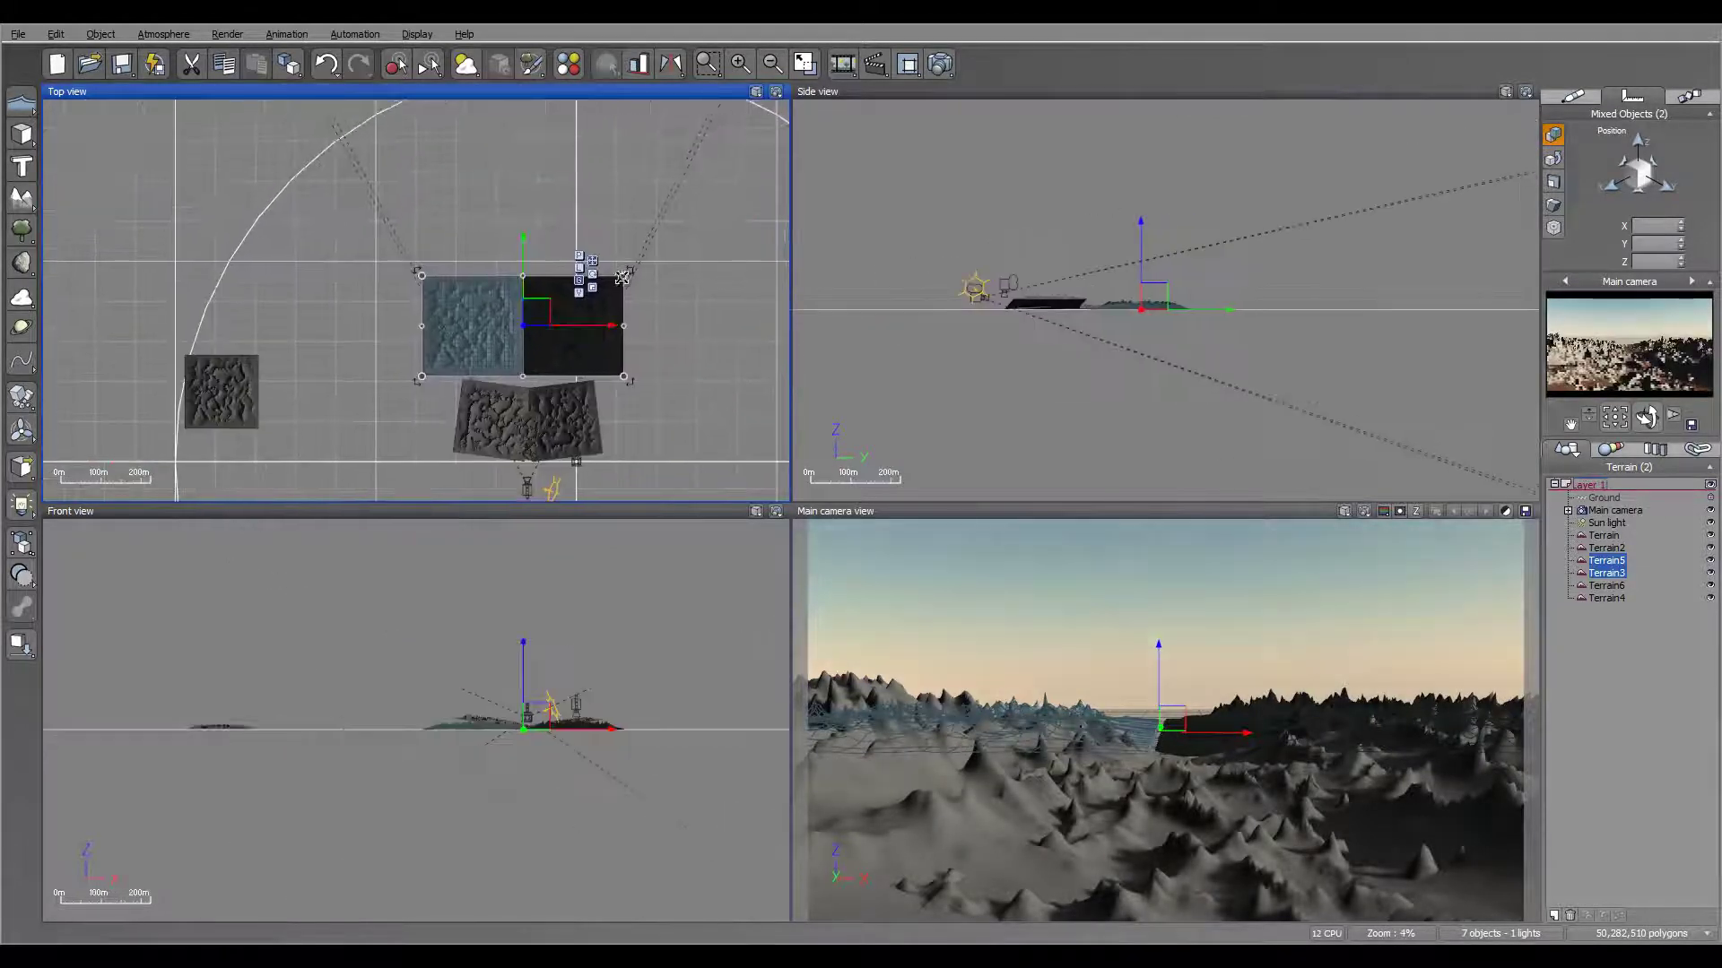
Step: Enlarge the rear terrain pair further and re-centre it close behind the front tiles
{"action": "left_click_drag", "start_coordinate": [659, 253], "coordinate": [692, 235]}
{"action": "left_click_drag", "start_coordinate": [574, 302], "coordinate": [548, 303]}
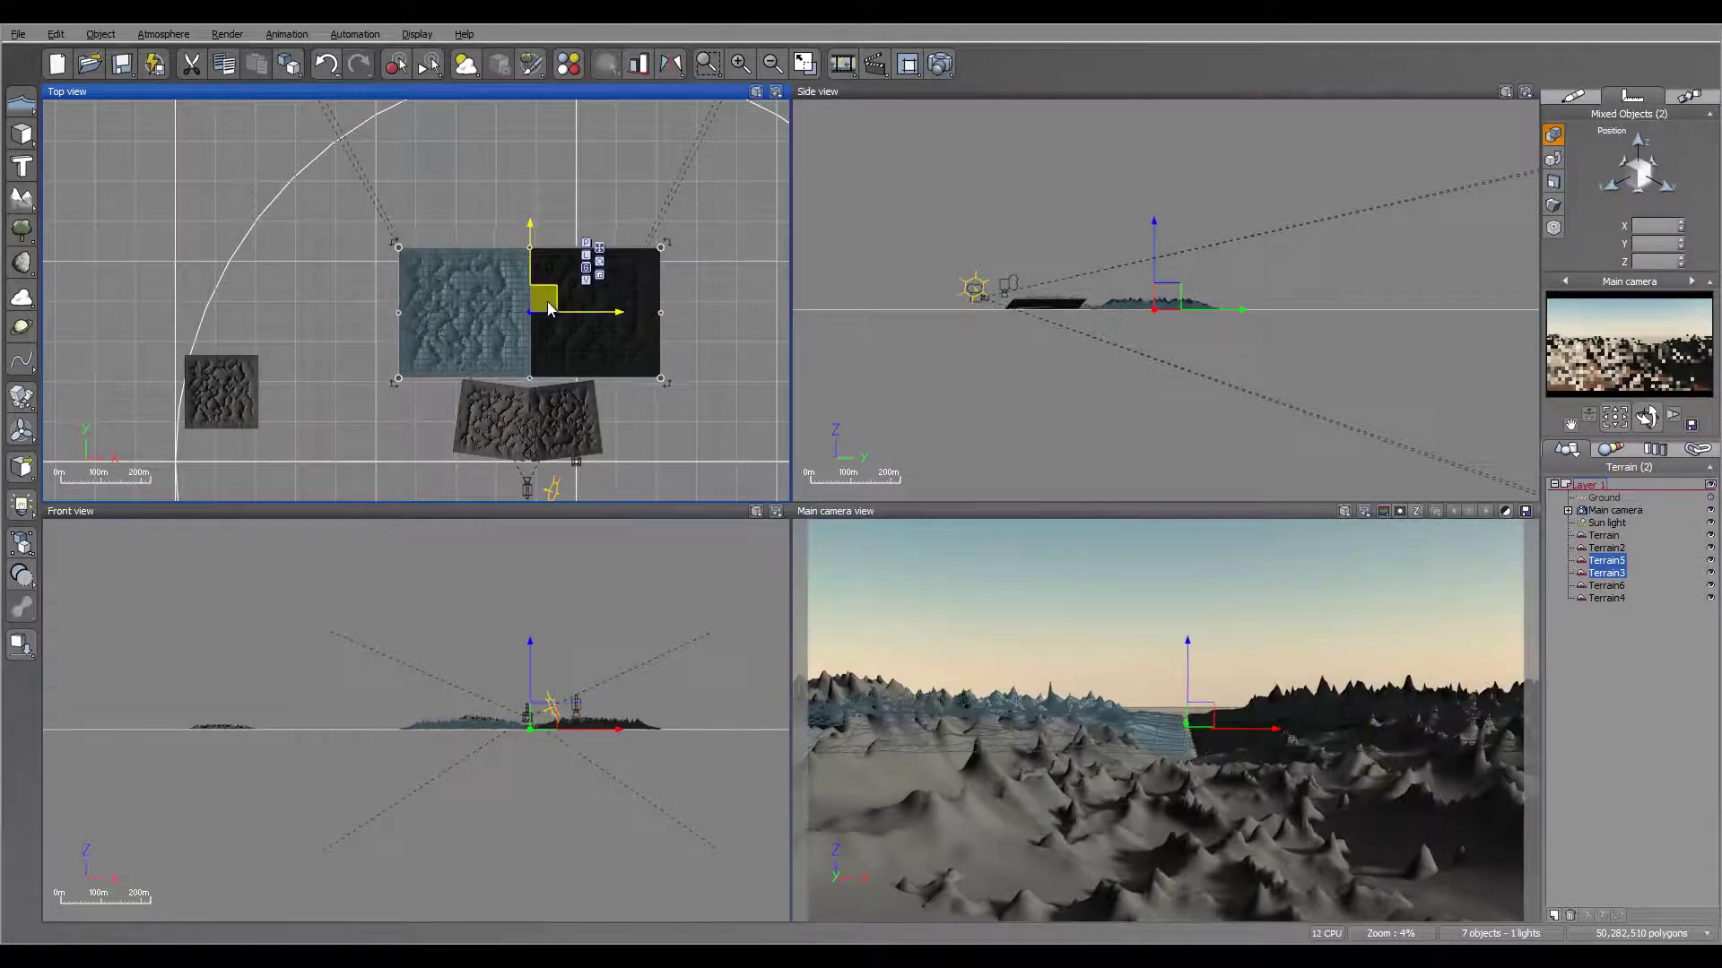
Step: Select Terrain3 alone and twist it to a Z=>Y value of 19.688
{"action": "left_click", "coordinate": [479, 307]}
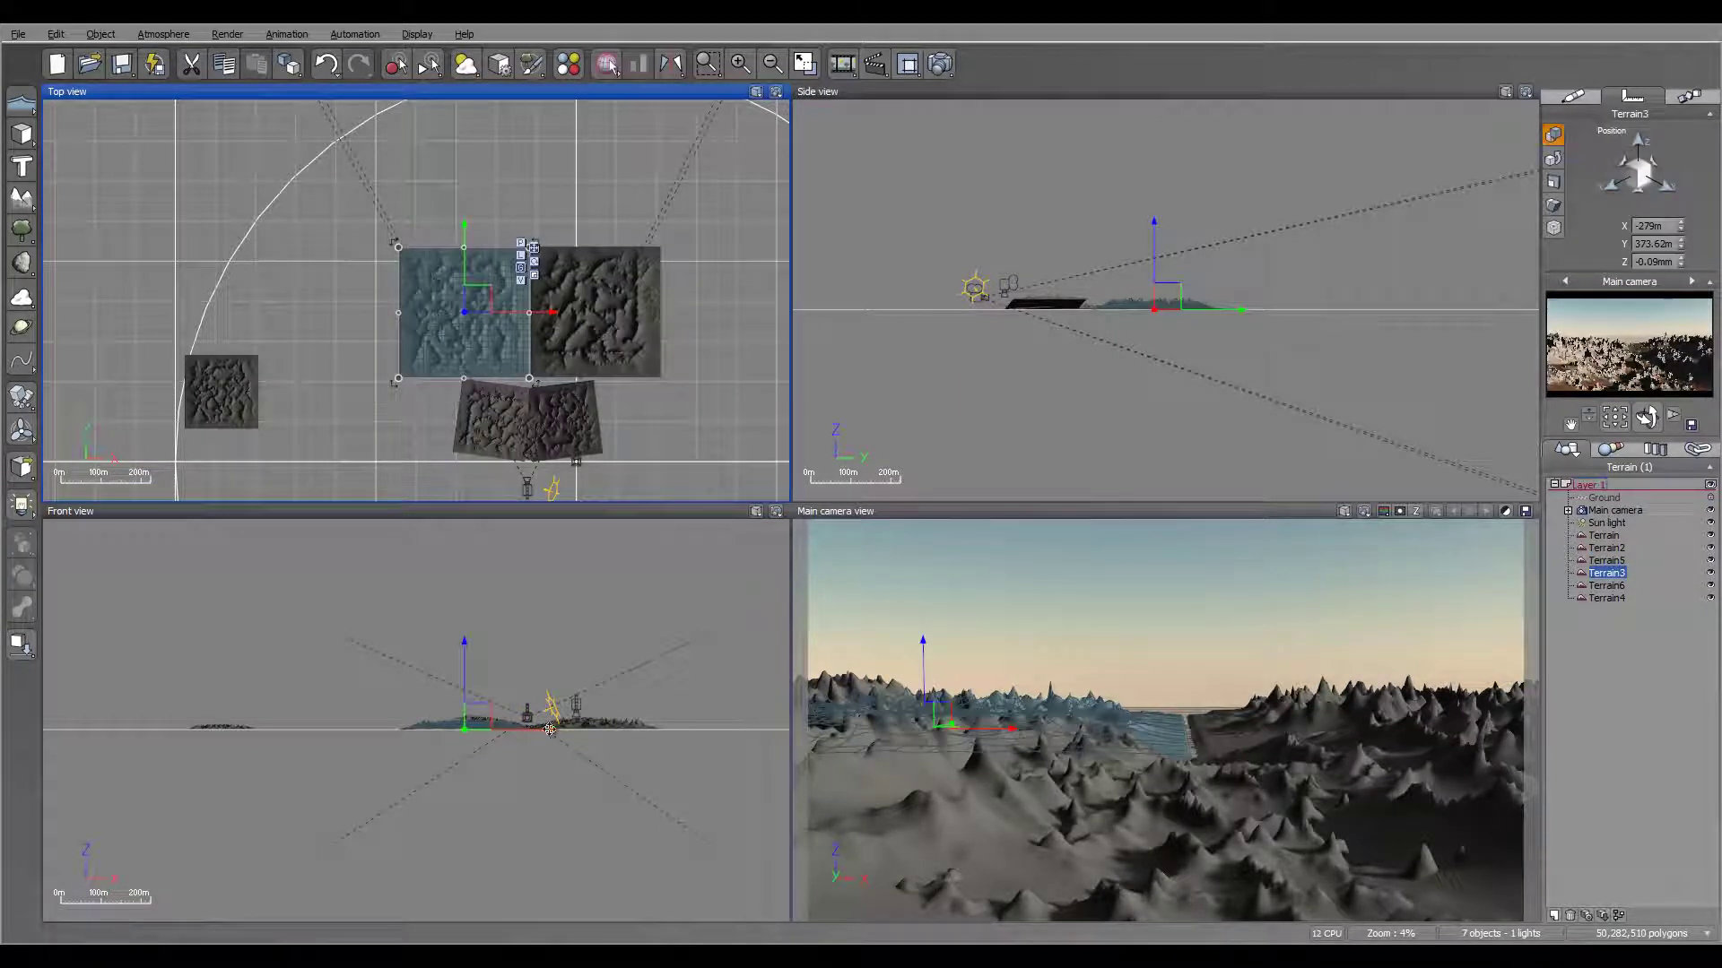
{"action": "scroll", "coordinate": [448, 746], "scroll_direction": "up", "scroll_amount": 5}
{"action": "right_click_drag", "start_coordinate": [578, 718], "coordinate": [455, 701]}
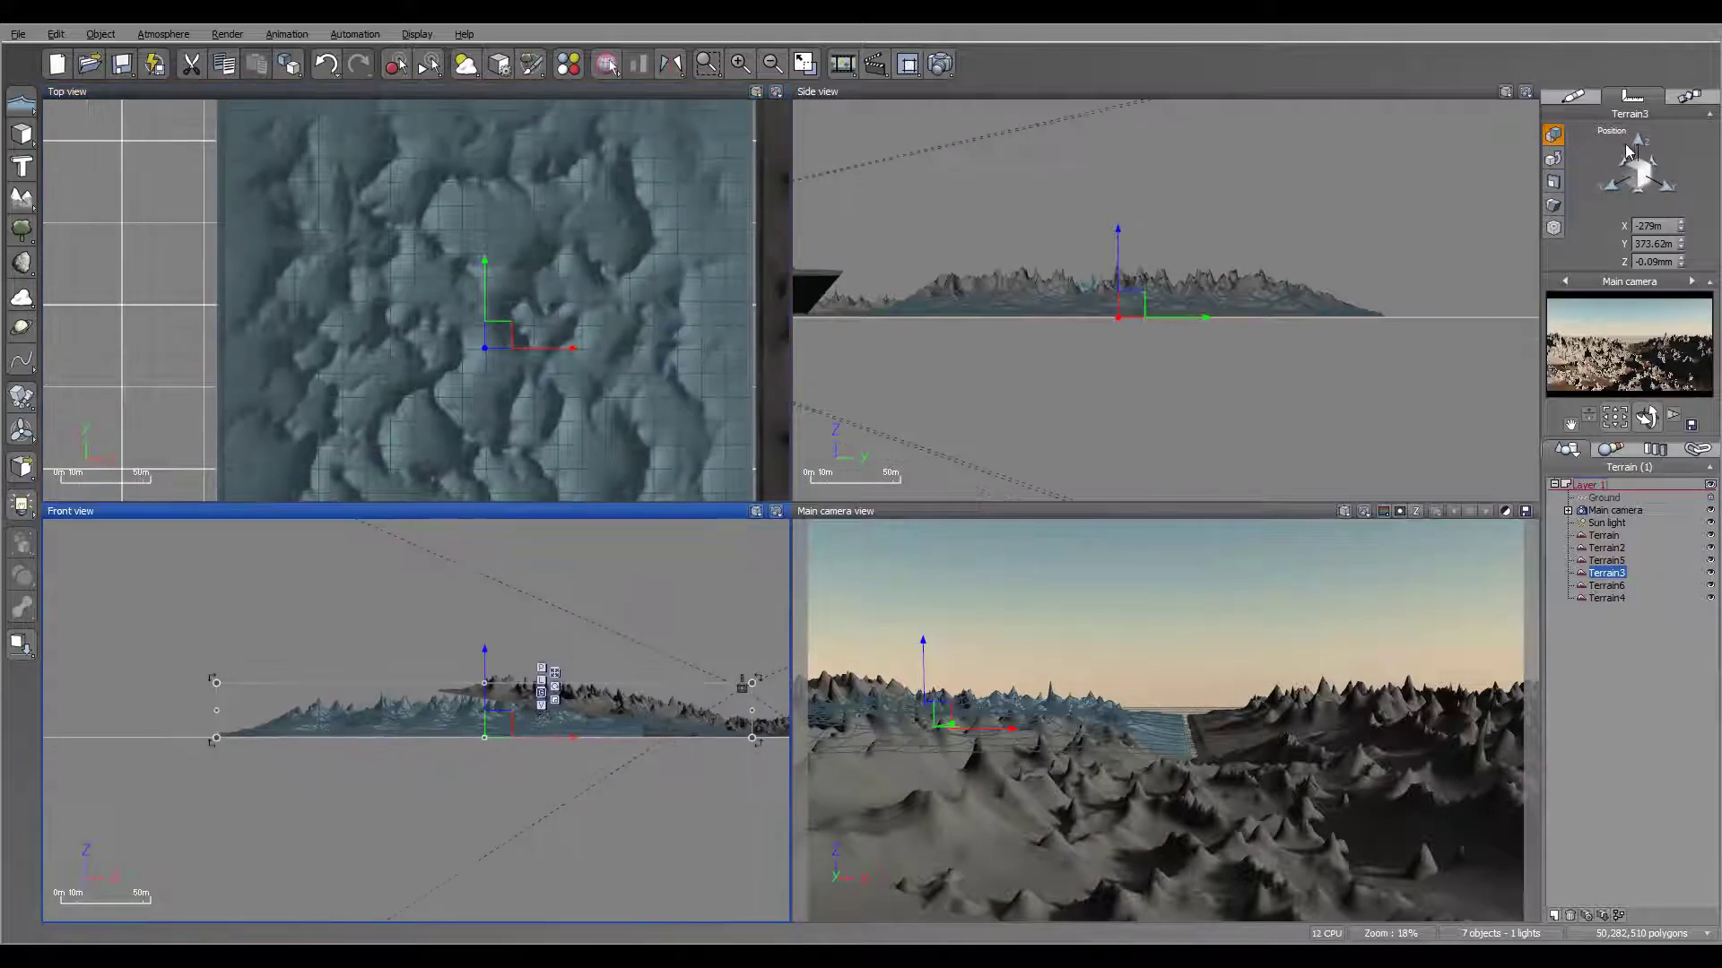
{"action": "left_click", "coordinate": [1554, 205]}
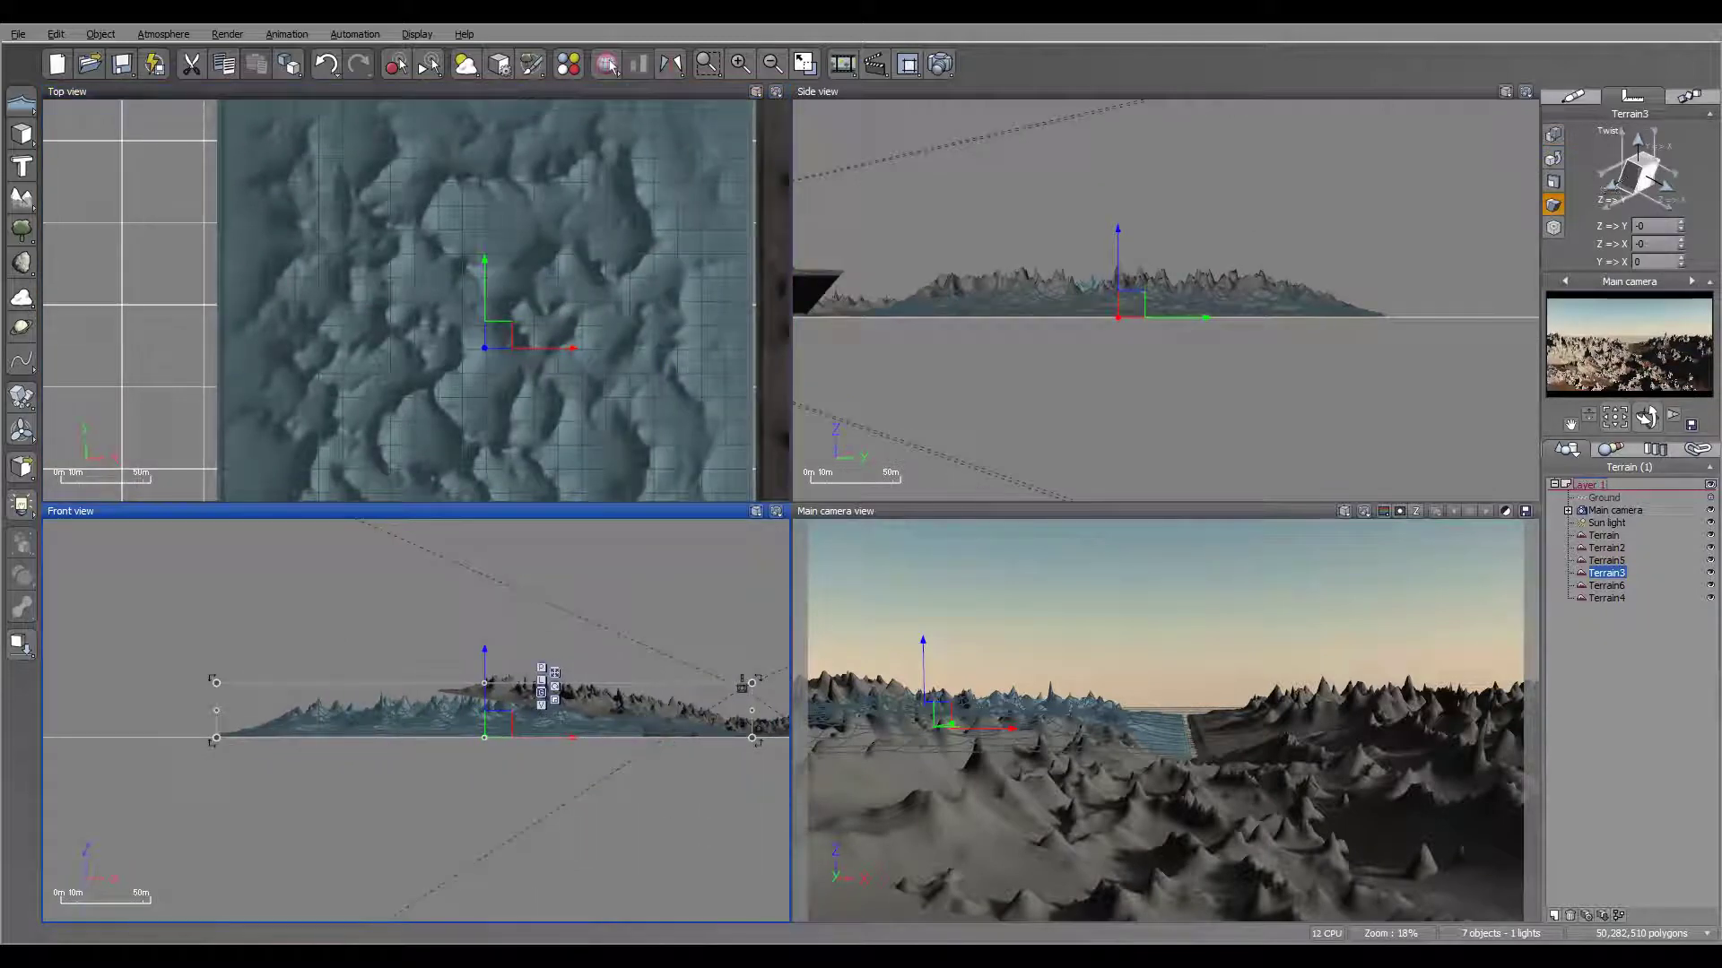
{"action": "left_click_drag", "start_coordinate": [1611, 186], "coordinate": [1630, 187]}
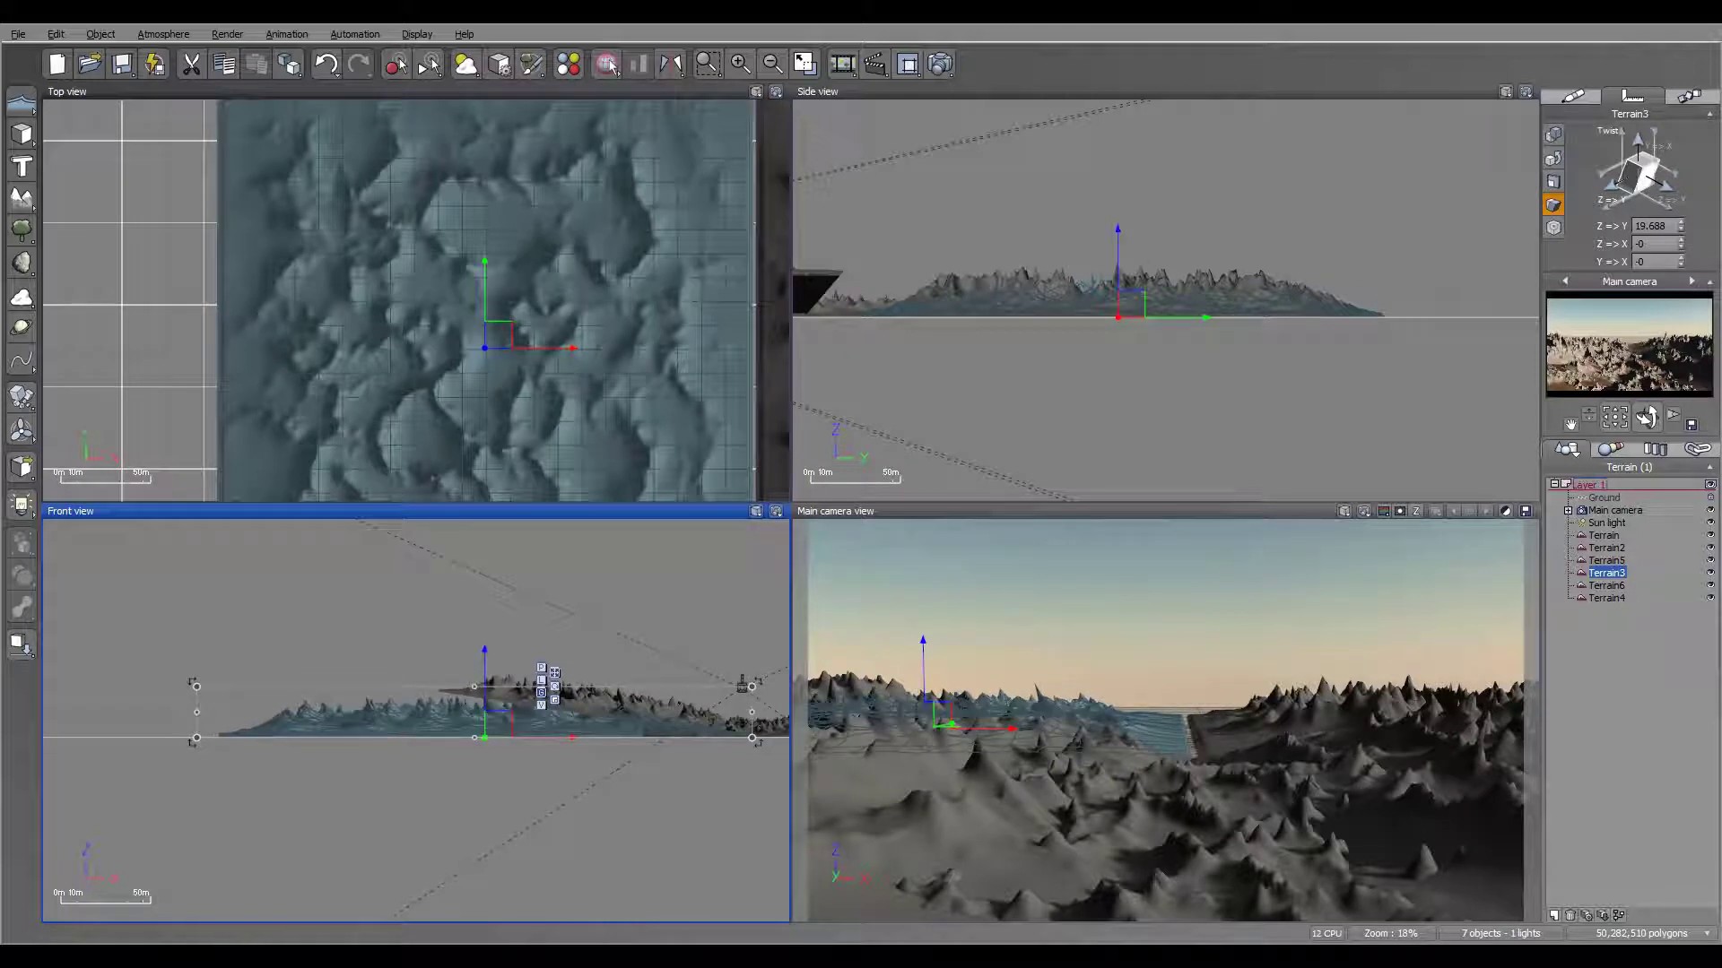
Step: Select Terrain5 and twist it in the opposite direction to a Z=>Y value of about -23.49
{"action": "left_click", "coordinate": [1621, 587]}
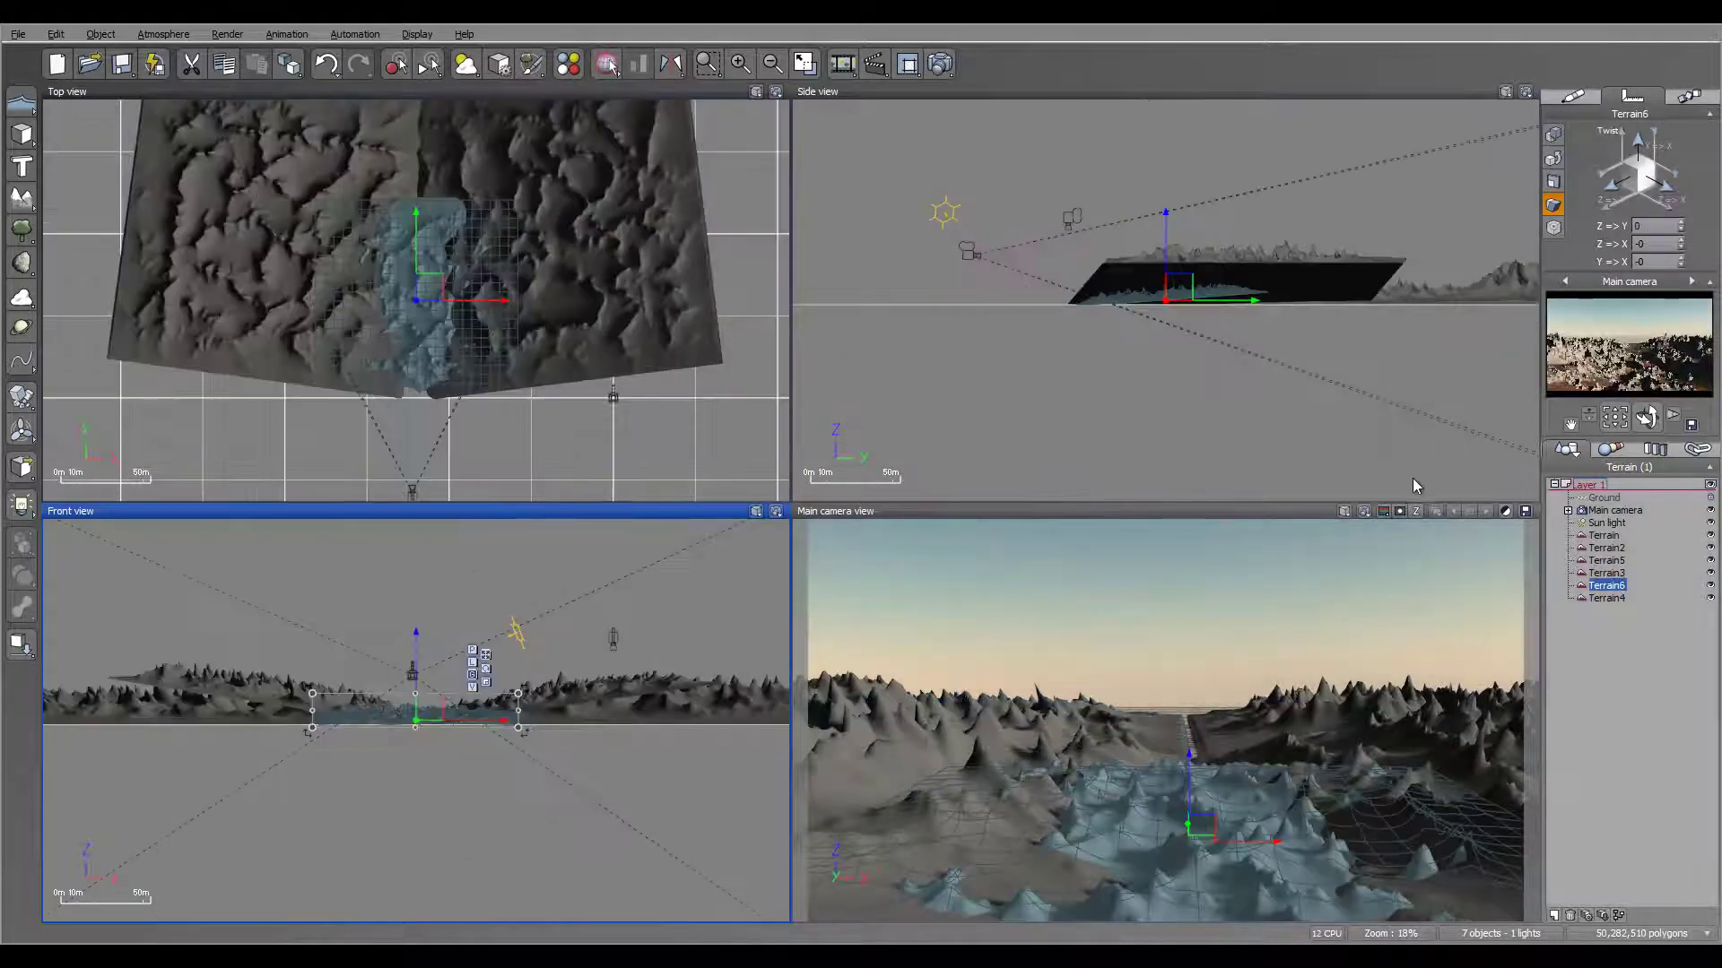
{"action": "left_click", "coordinate": [1608, 565]}
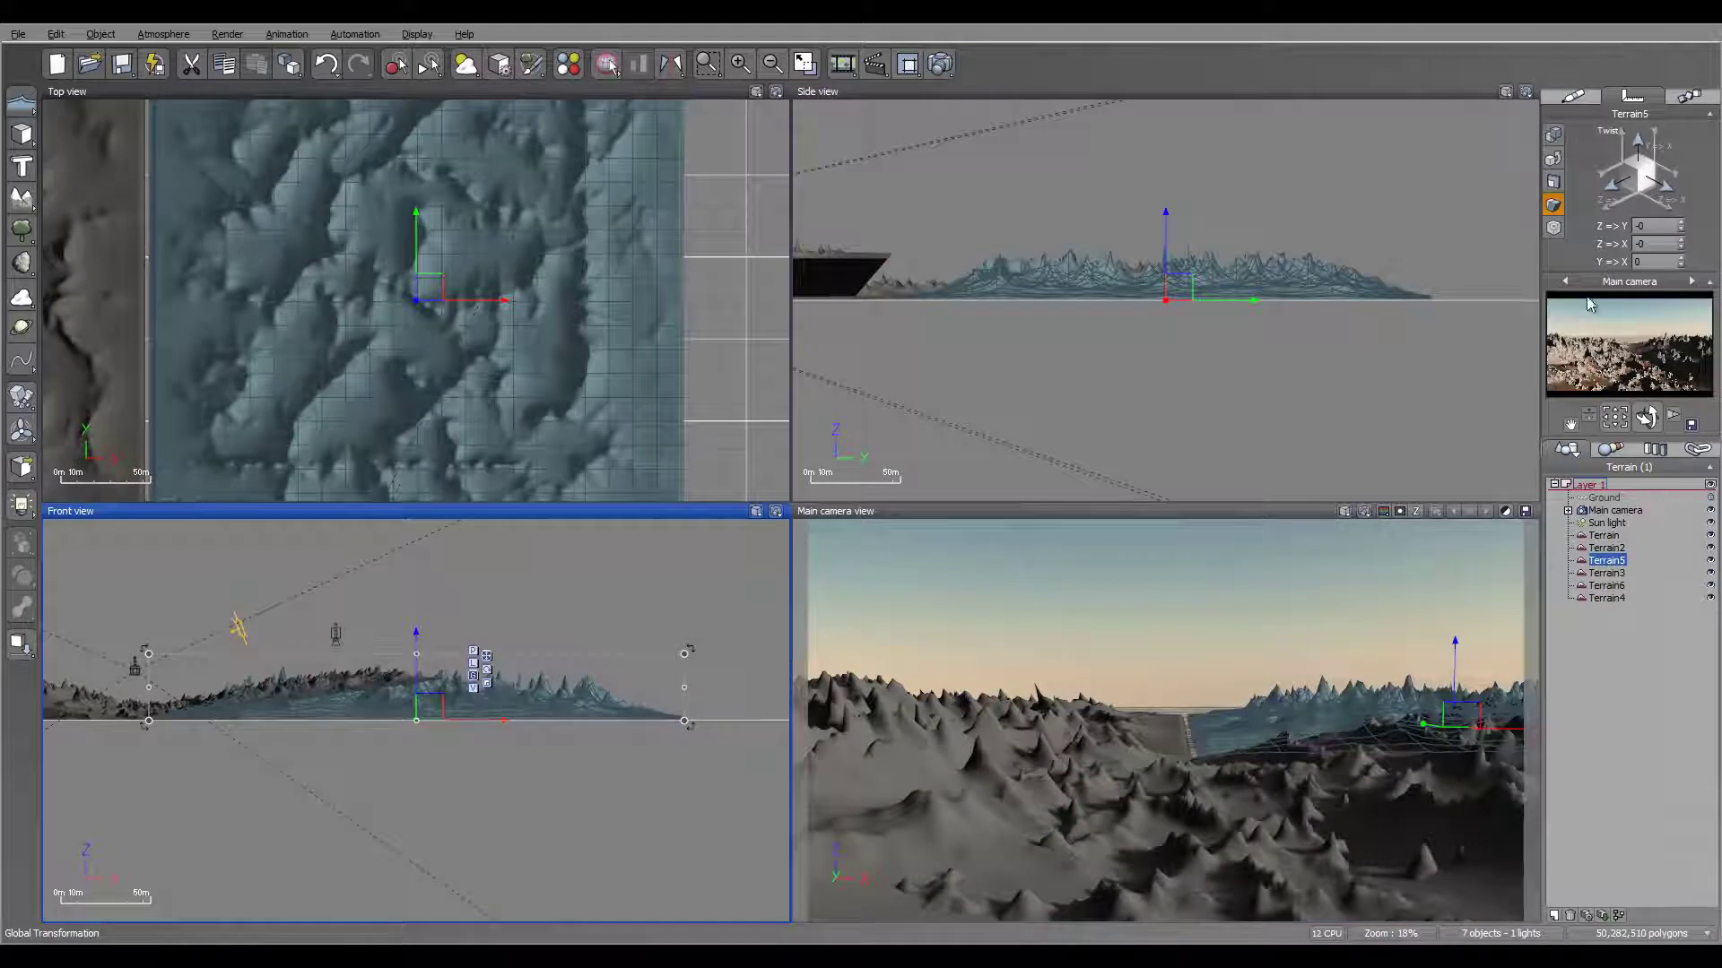
{"action": "left_click_drag", "start_coordinate": [1618, 190], "coordinate": [1602, 161]}
Step: Tilt Terrain5 in the front view so its outer side rises, and lift it to form the rear valley slope
{"action": "right_click_drag", "start_coordinate": [228, 336], "coordinate": [364, 272]}
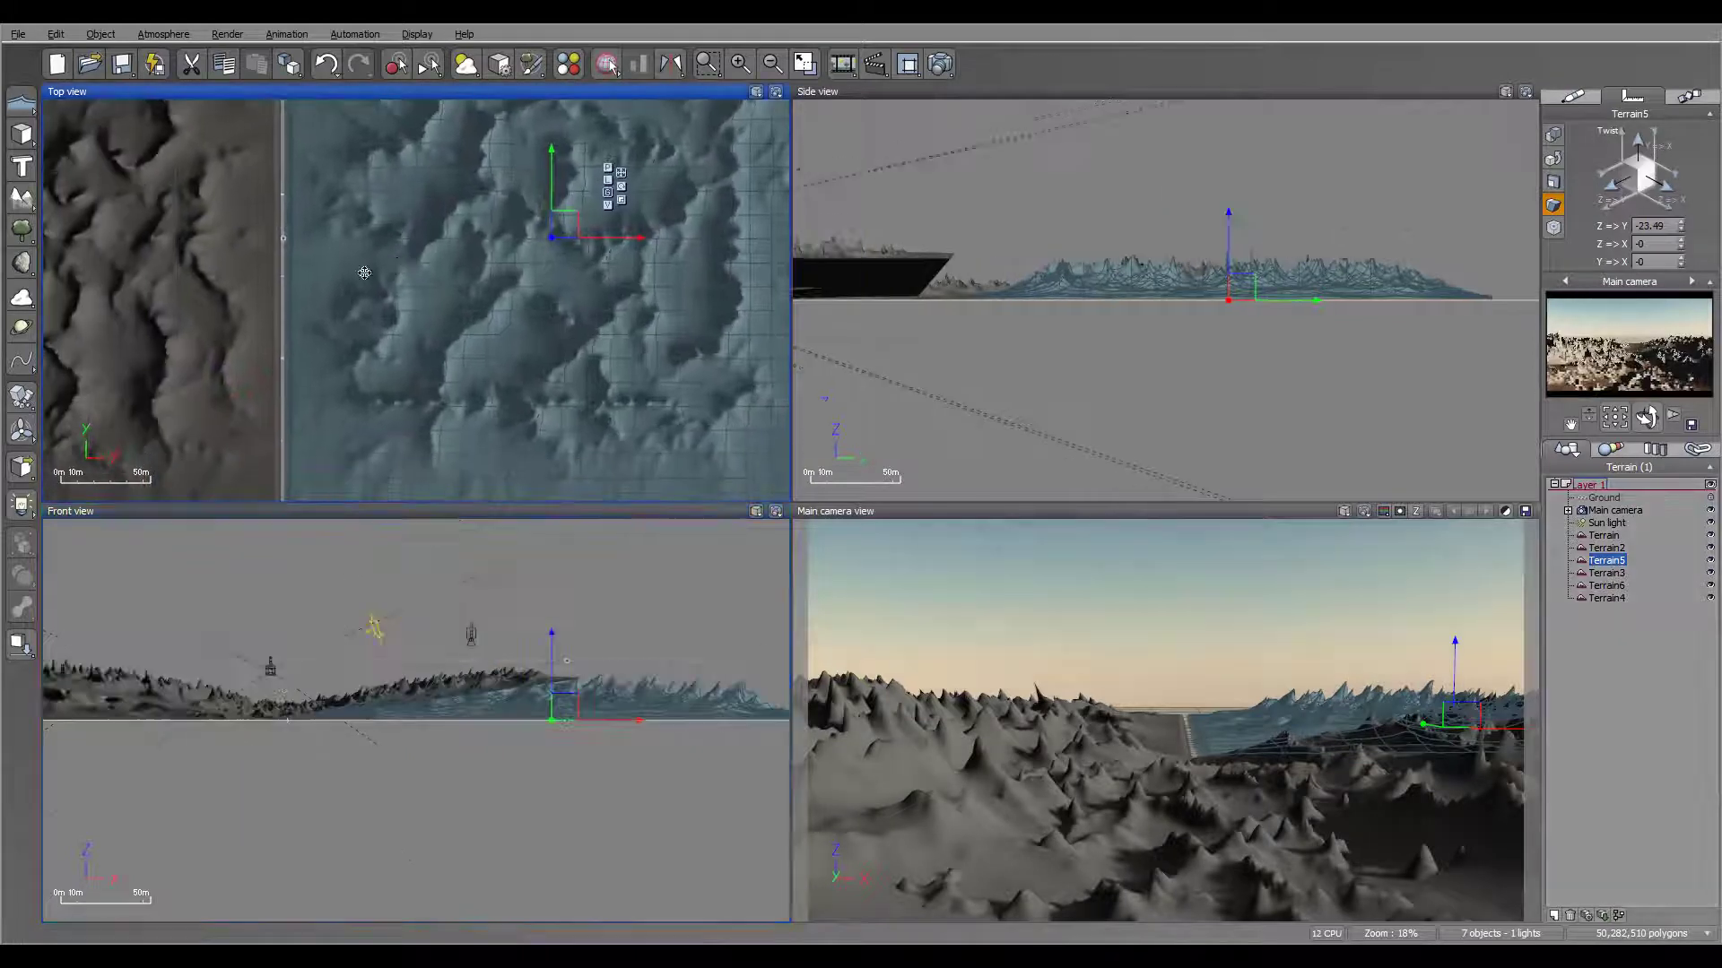
{"action": "scroll", "coordinate": [364, 273], "scroll_direction": "down", "scroll_amount": 3}
{"action": "left_click", "coordinate": [531, 702]}
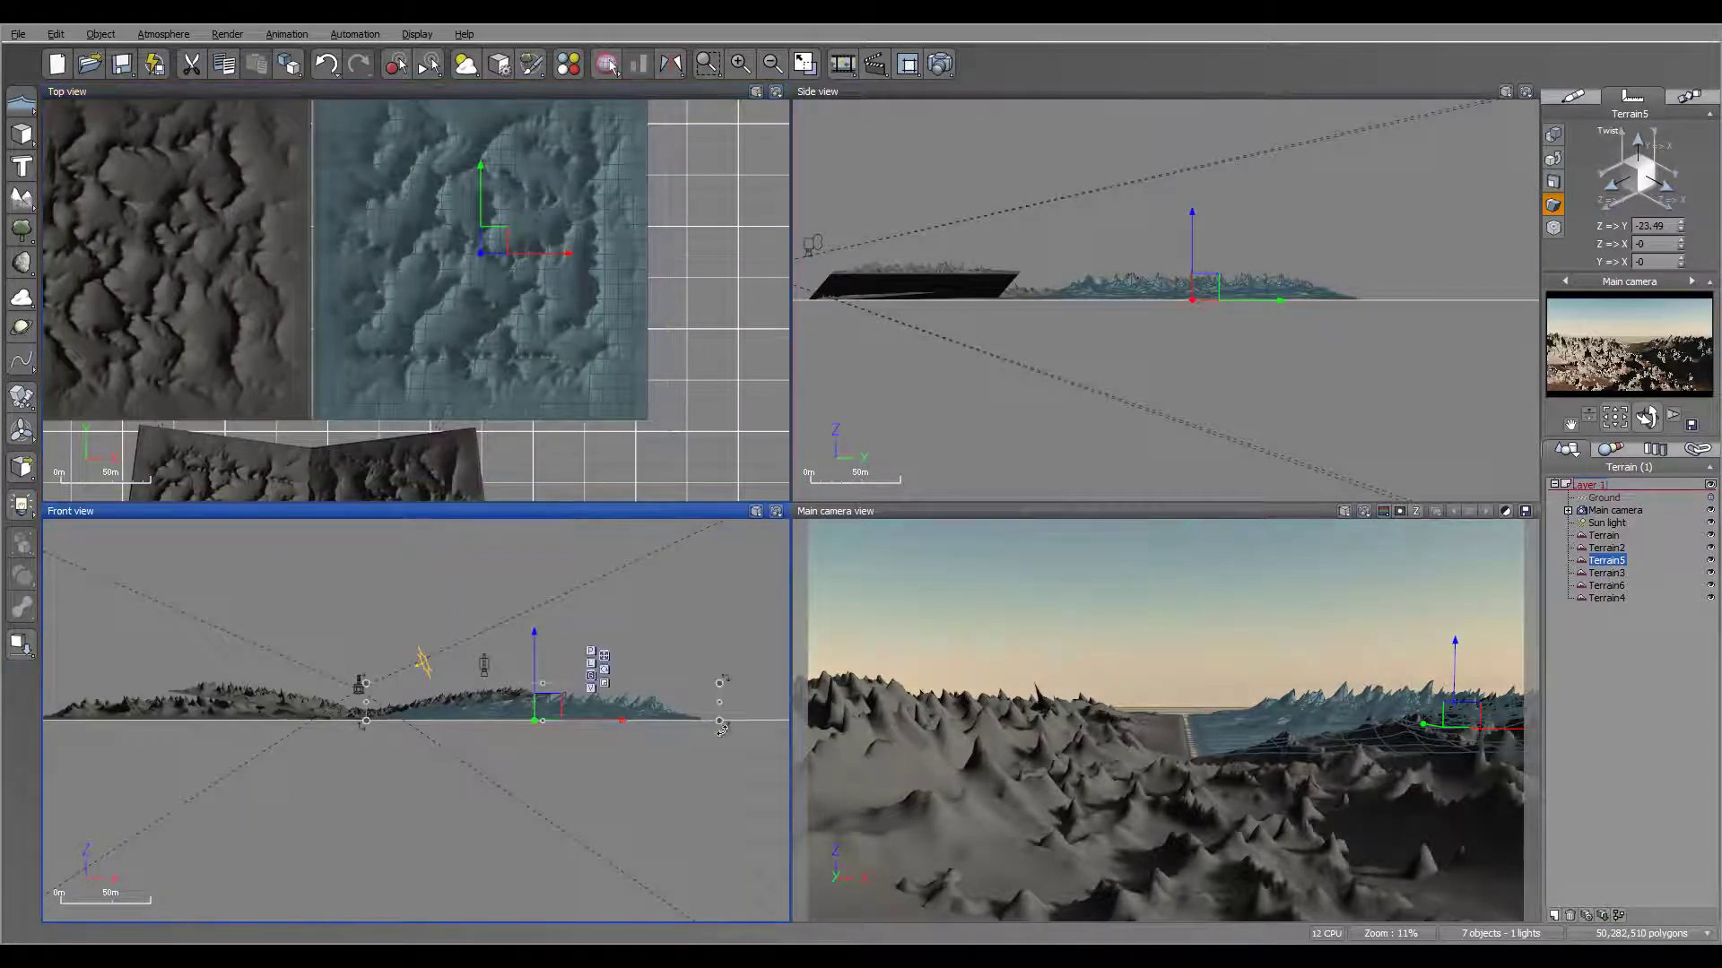
{"action": "left_click_drag", "start_coordinate": [723, 730], "coordinate": [731, 698]}
{"action": "left_click_drag", "start_coordinate": [543, 718], "coordinate": [539, 687]}
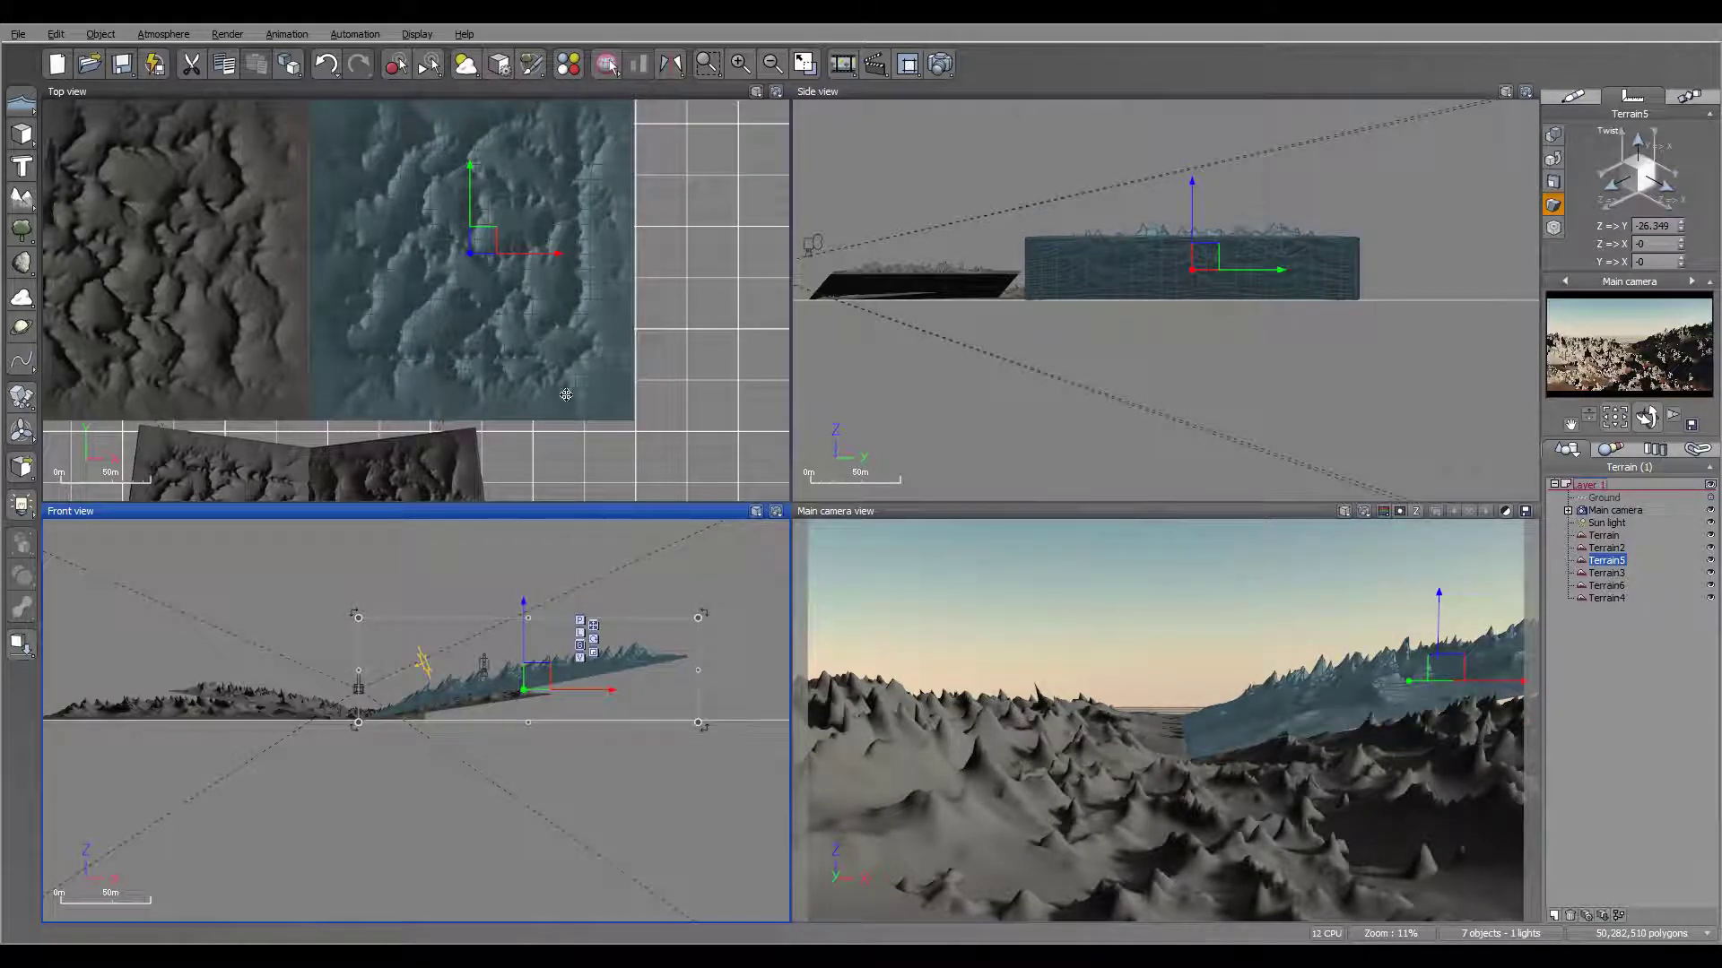
Step: Rotate Terrain5 slightly counterclockwise in the top view and shift it inward against the neighbouring rear tile and front tiles
{"action": "left_click", "coordinate": [645, 426]}
{"action": "left_click_drag", "start_coordinate": [659, 429], "coordinate": [661, 433]}
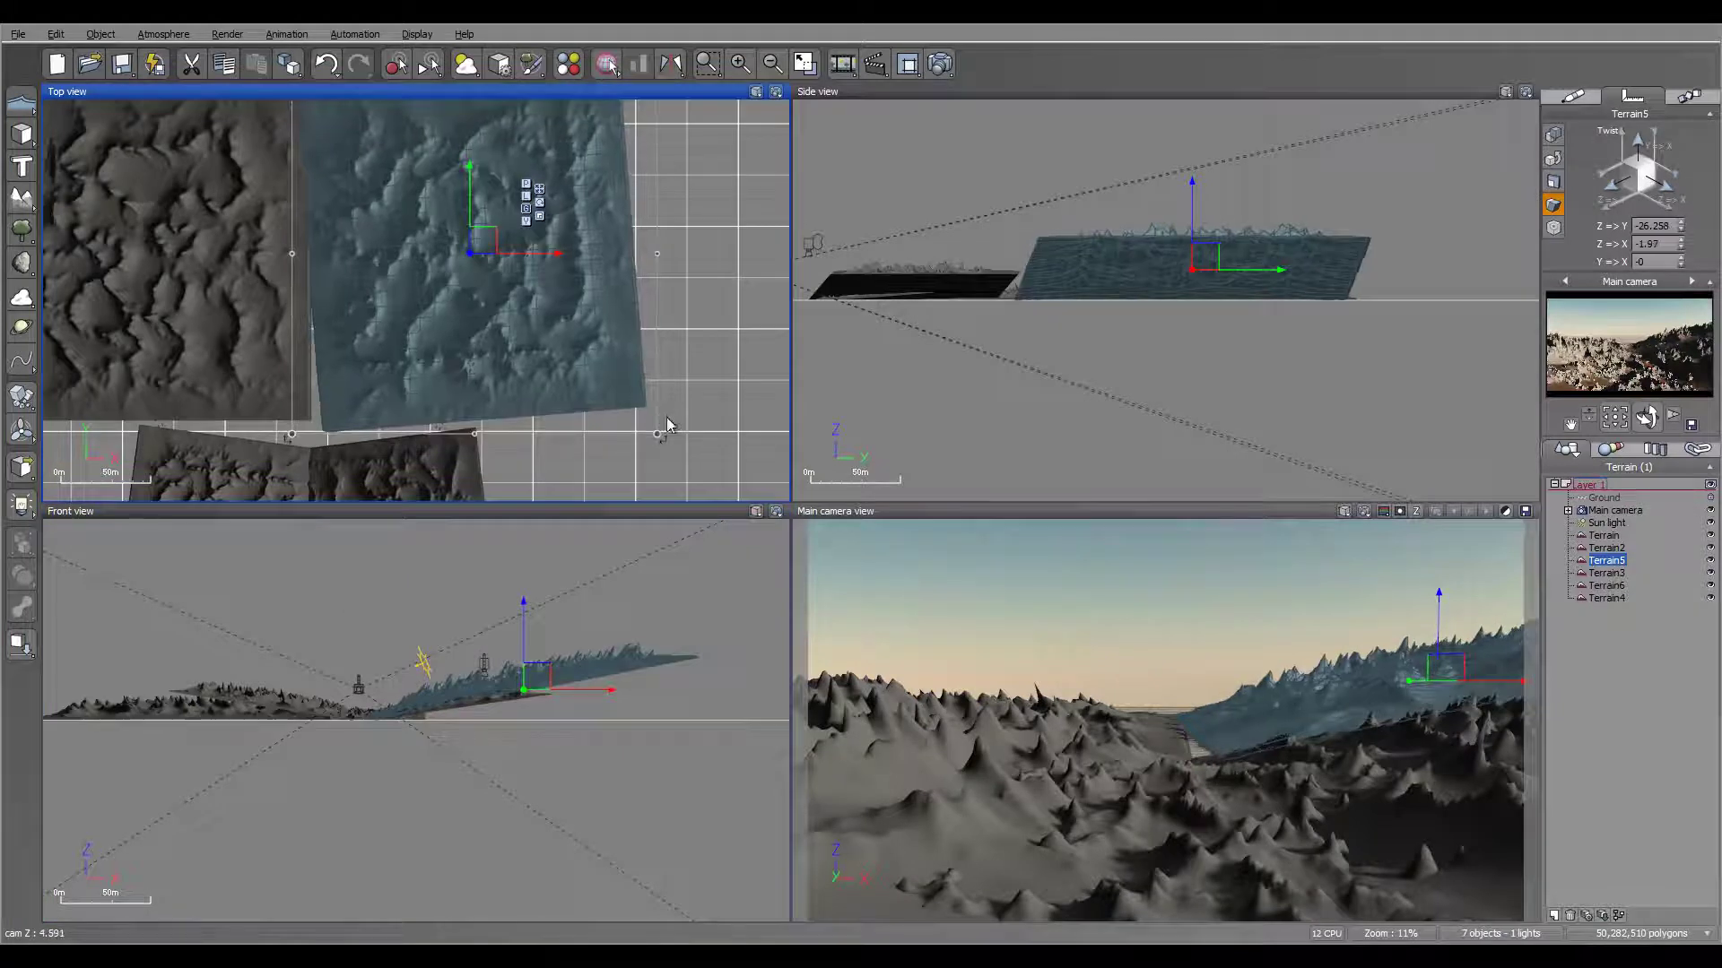
{"action": "left_click_drag", "start_coordinate": [460, 271], "coordinate": [463, 268]}
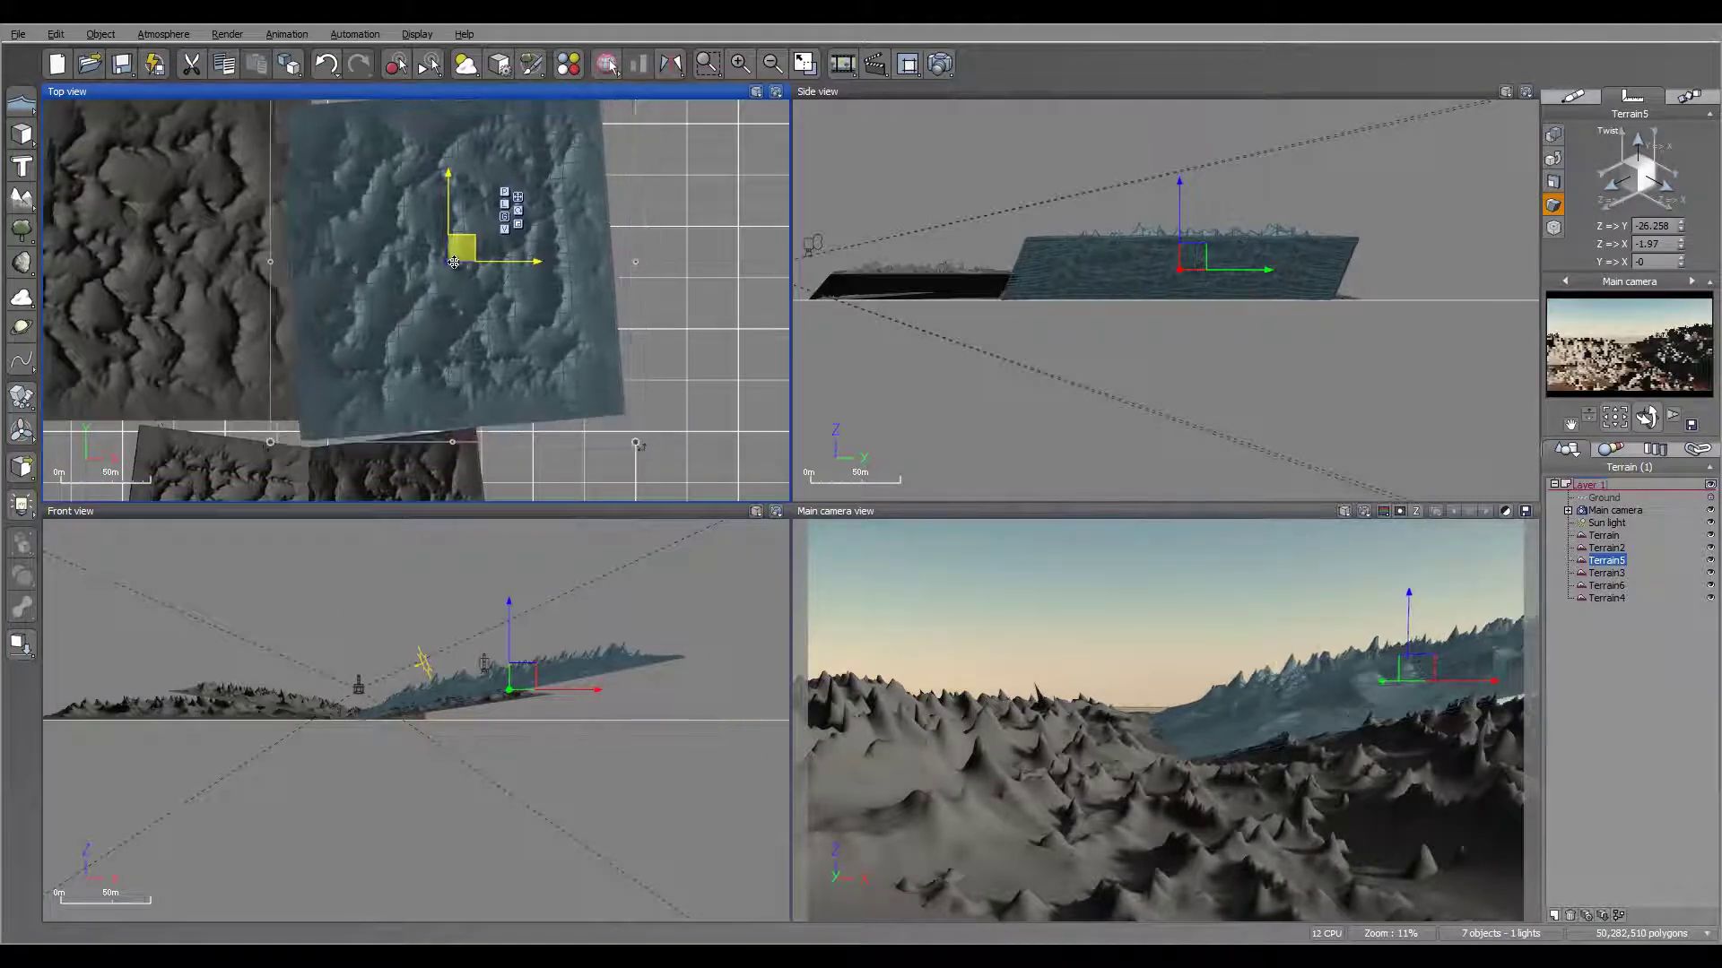
{"action": "left_click_drag", "start_coordinate": [453, 262], "coordinate": [464, 265]}
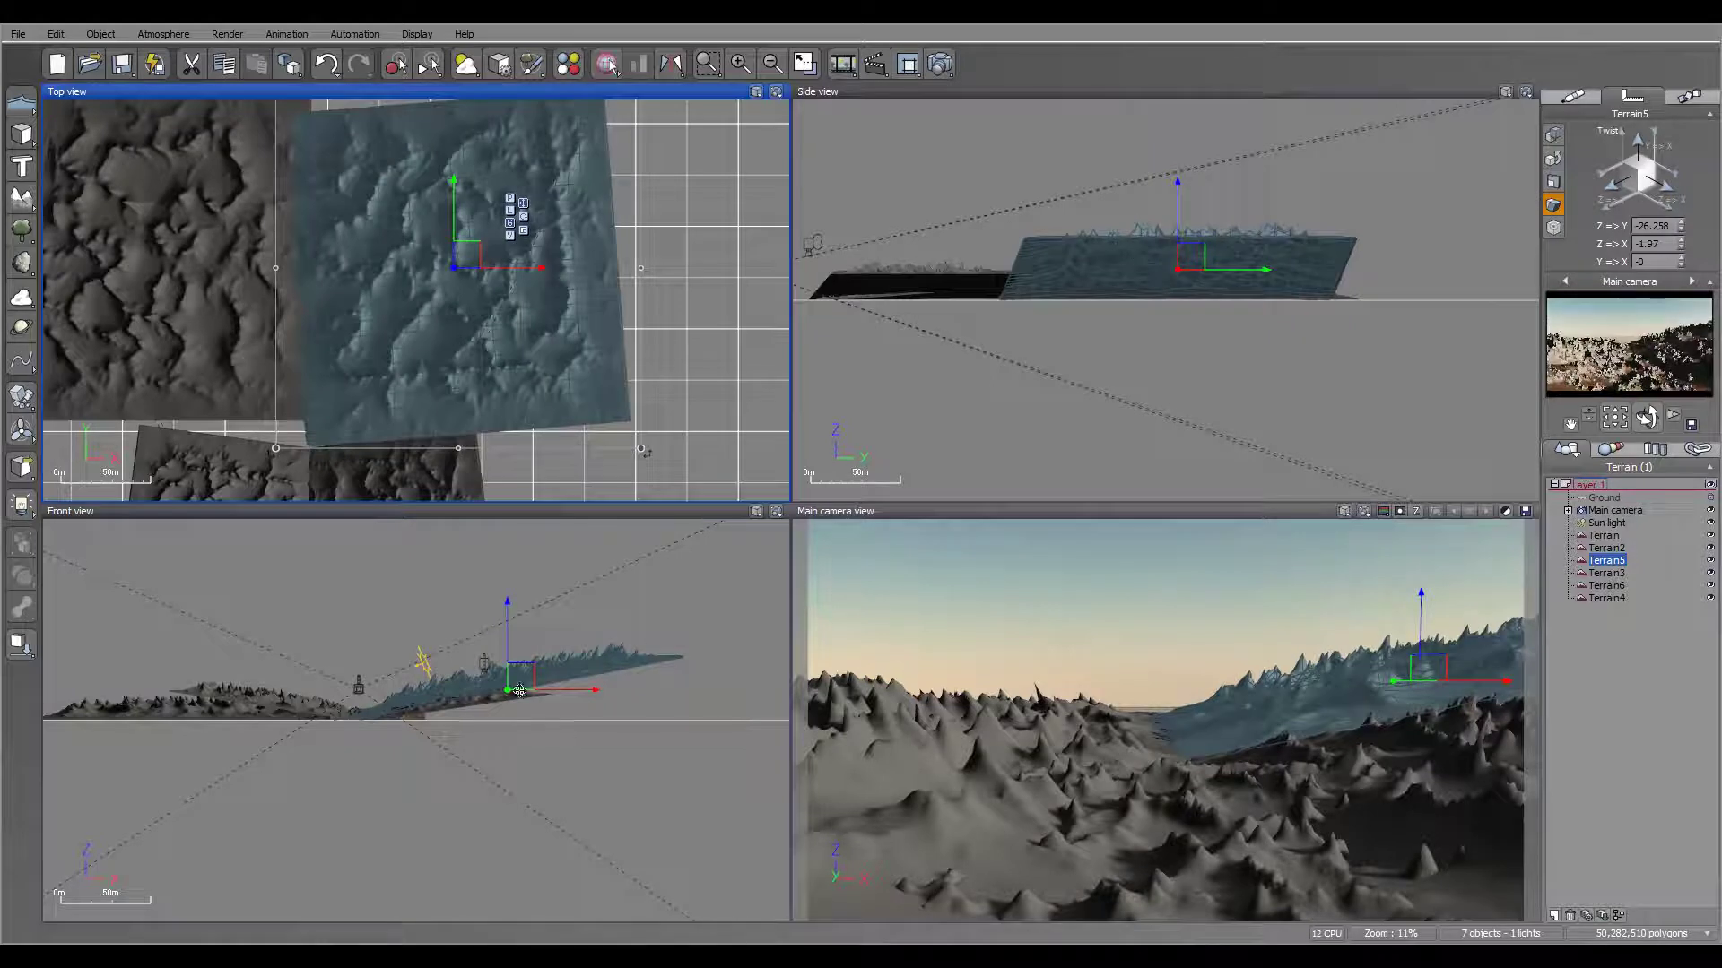
Step: Tilt Terrain5 slightly in the side view to raise its far end, and nudge it to close the gap behind the front tile
{"action": "left_click", "coordinate": [1197, 252]}
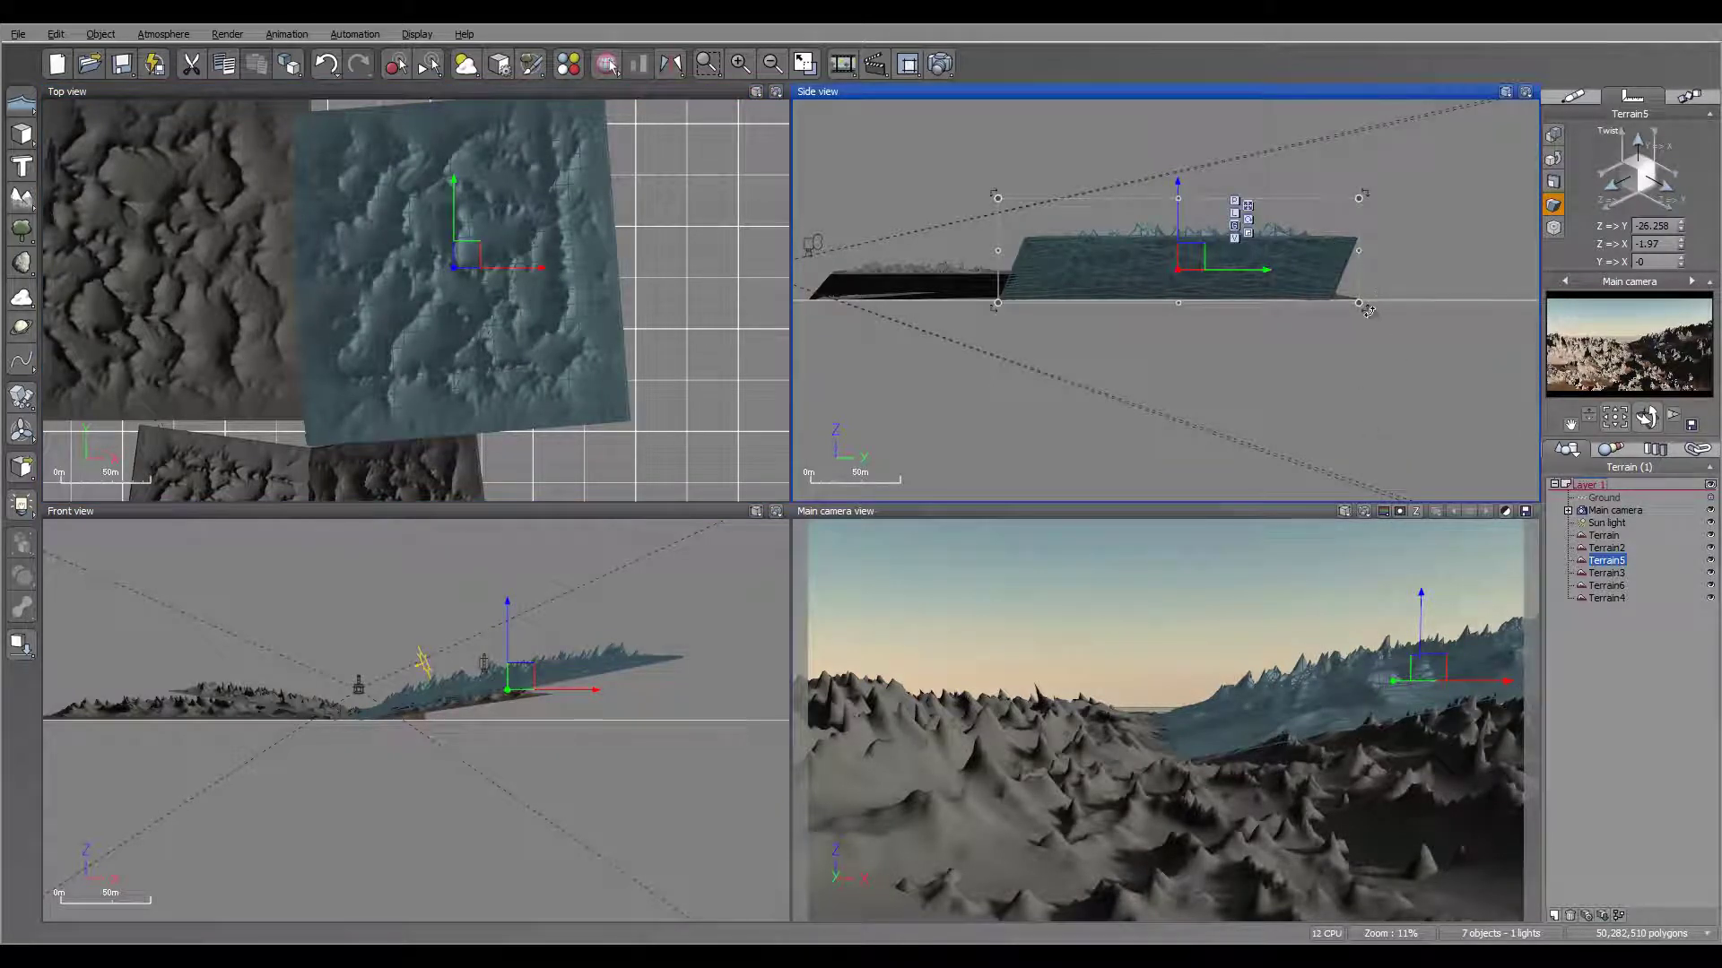
{"action": "left_click_drag", "start_coordinate": [1371, 311], "coordinate": [1372, 306]}
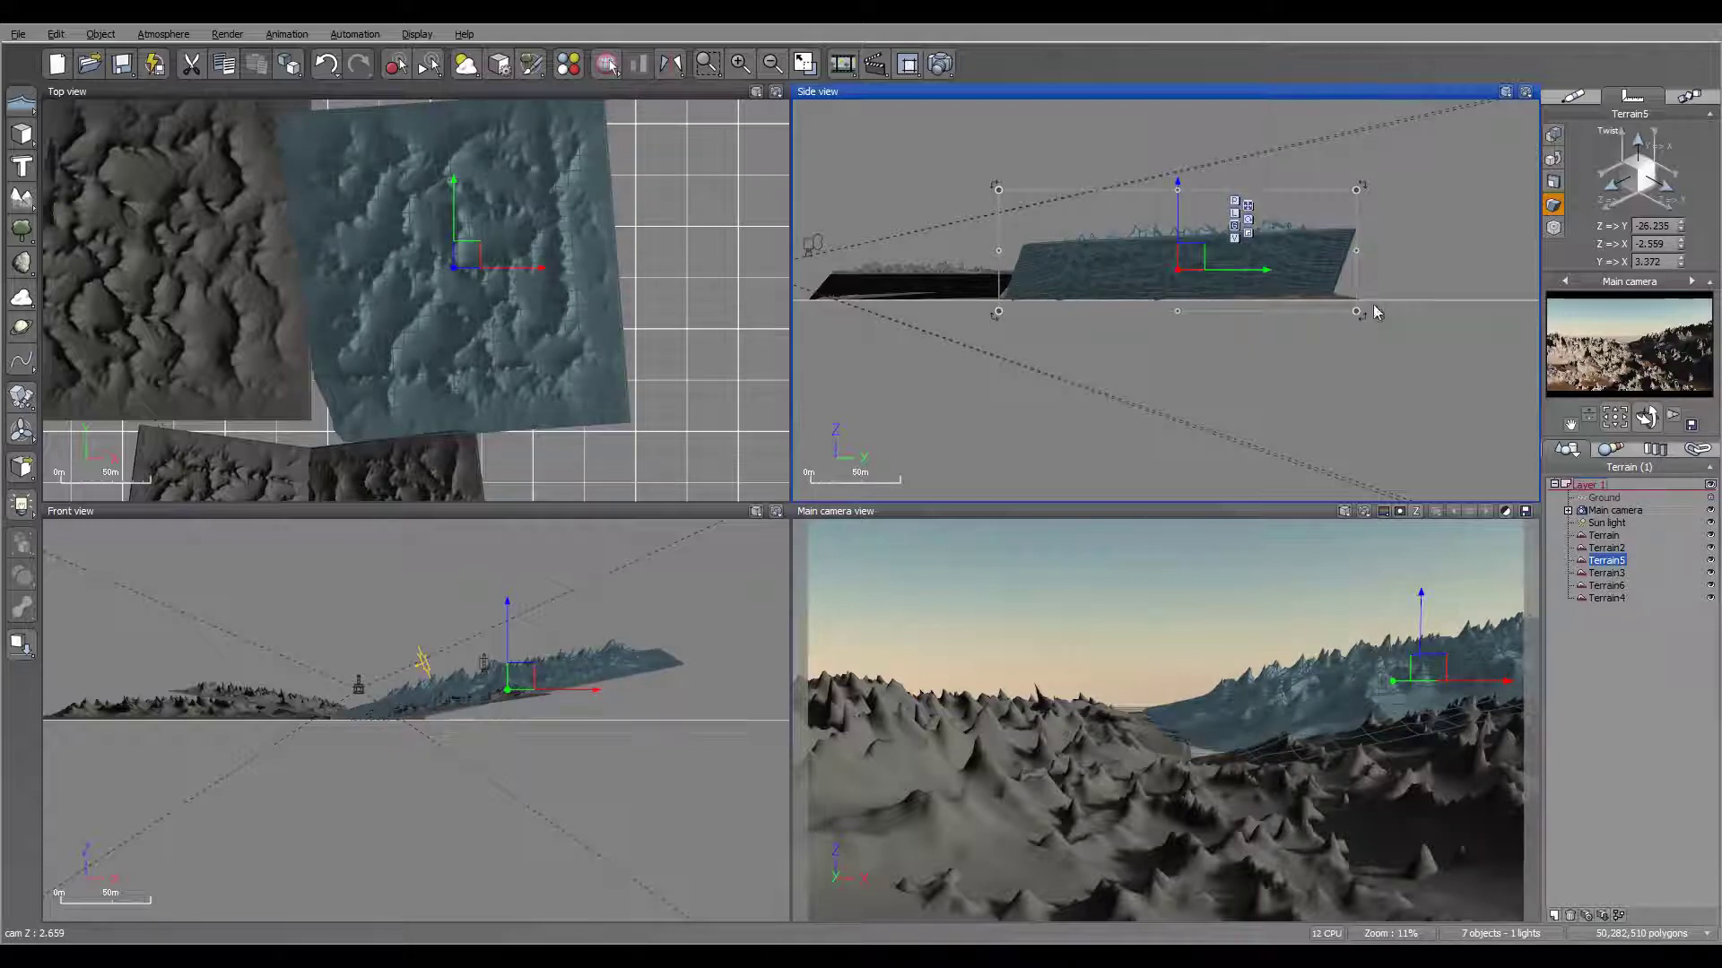
{"action": "left_click_drag", "start_coordinate": [1209, 261], "coordinate": [1206, 259]}
{"action": "left_click_drag", "start_coordinate": [464, 258], "coordinate": [450, 266]}
Step: Tilt Terrain3 in the front view so its outer side rises, and move it up and inward to form the opposite slope
{"action": "left_click", "coordinate": [1617, 574]}
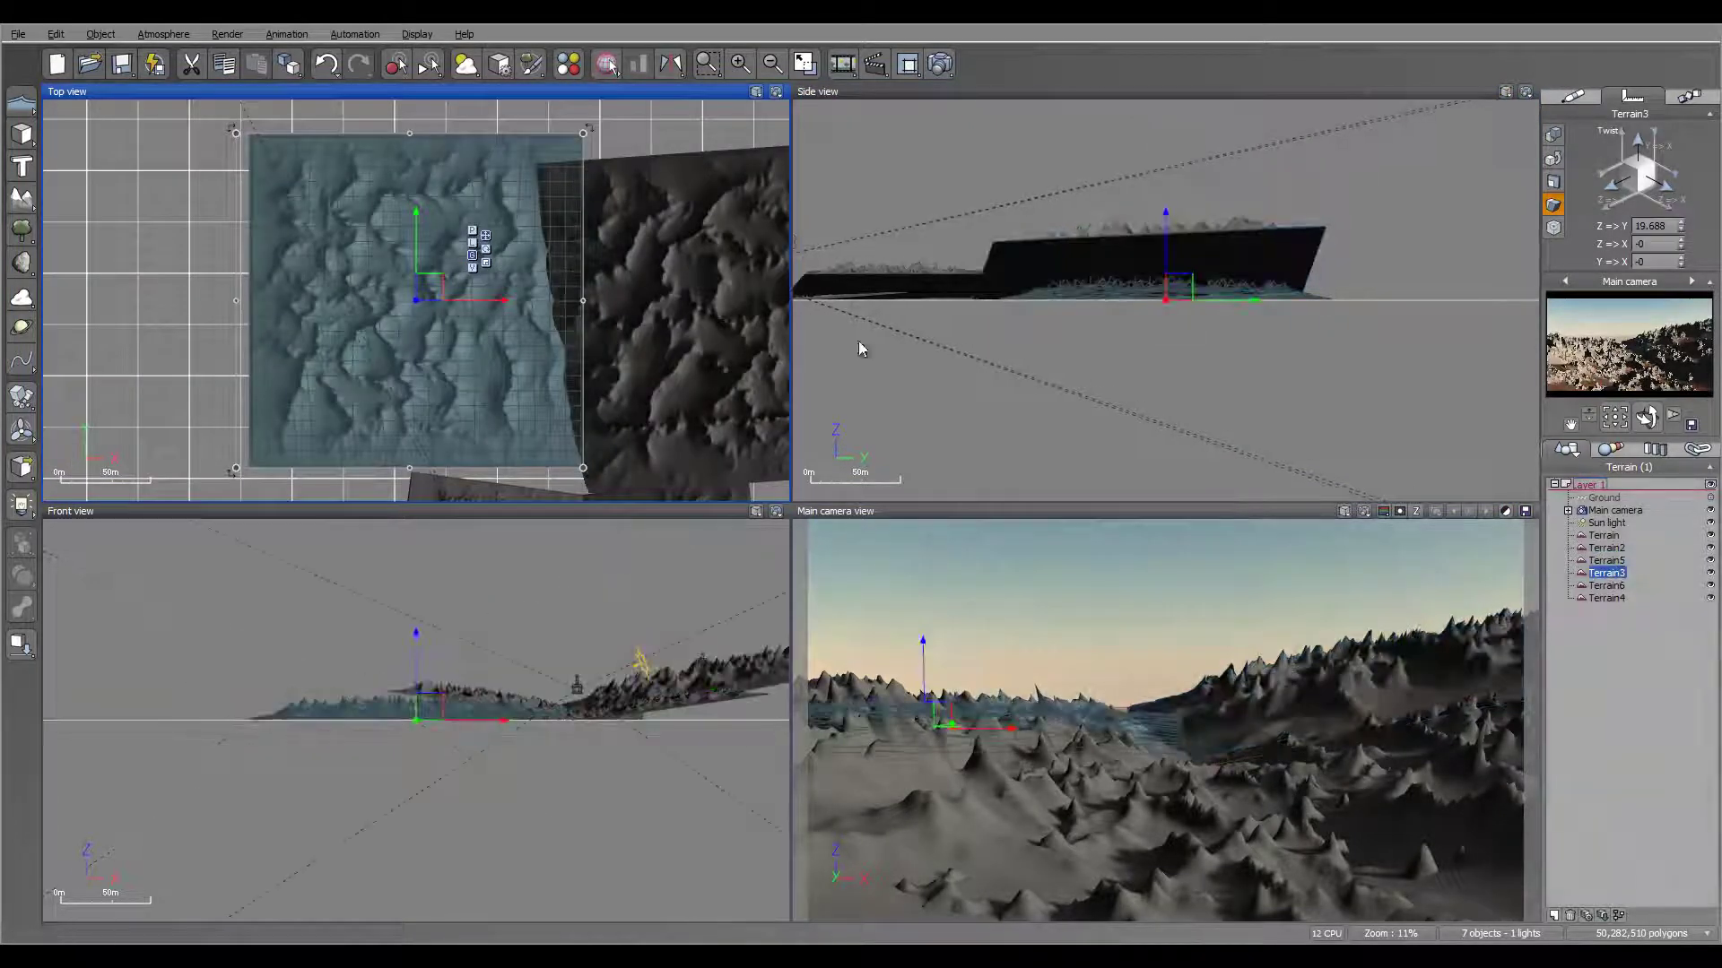
{"action": "left_click", "coordinate": [477, 714]}
{"action": "left_click_drag", "start_coordinate": [604, 740], "coordinate": [603, 765]}
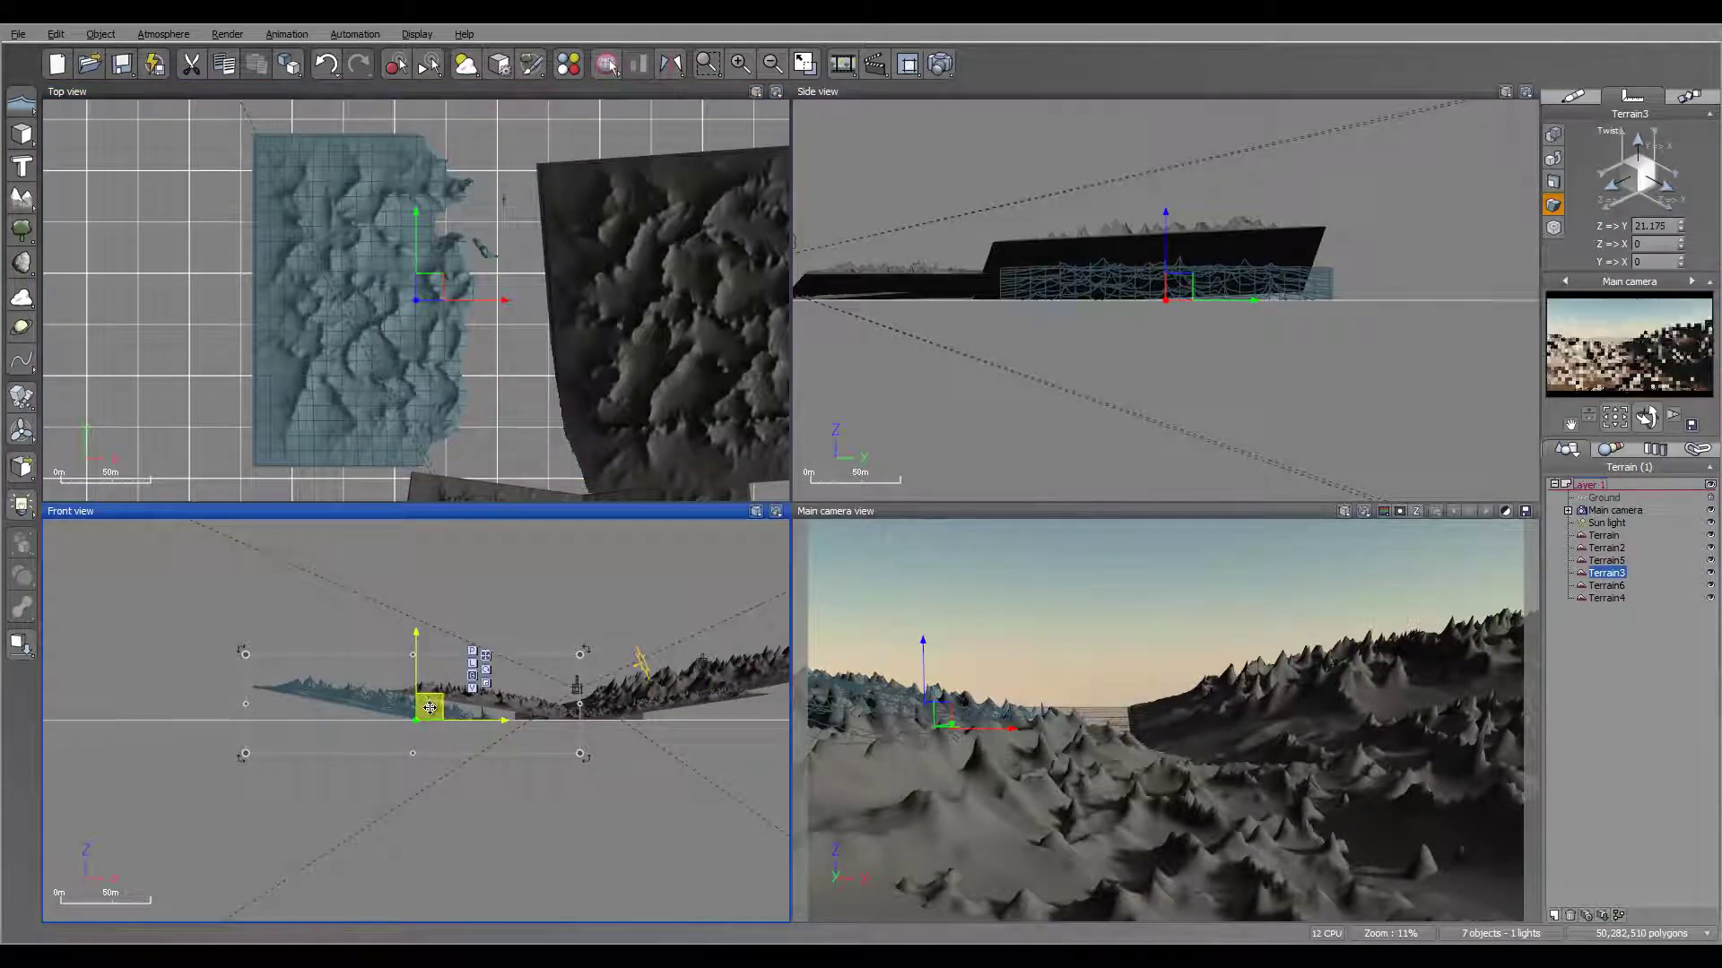
{"action": "left_click_drag", "start_coordinate": [430, 704], "coordinate": [457, 678]}
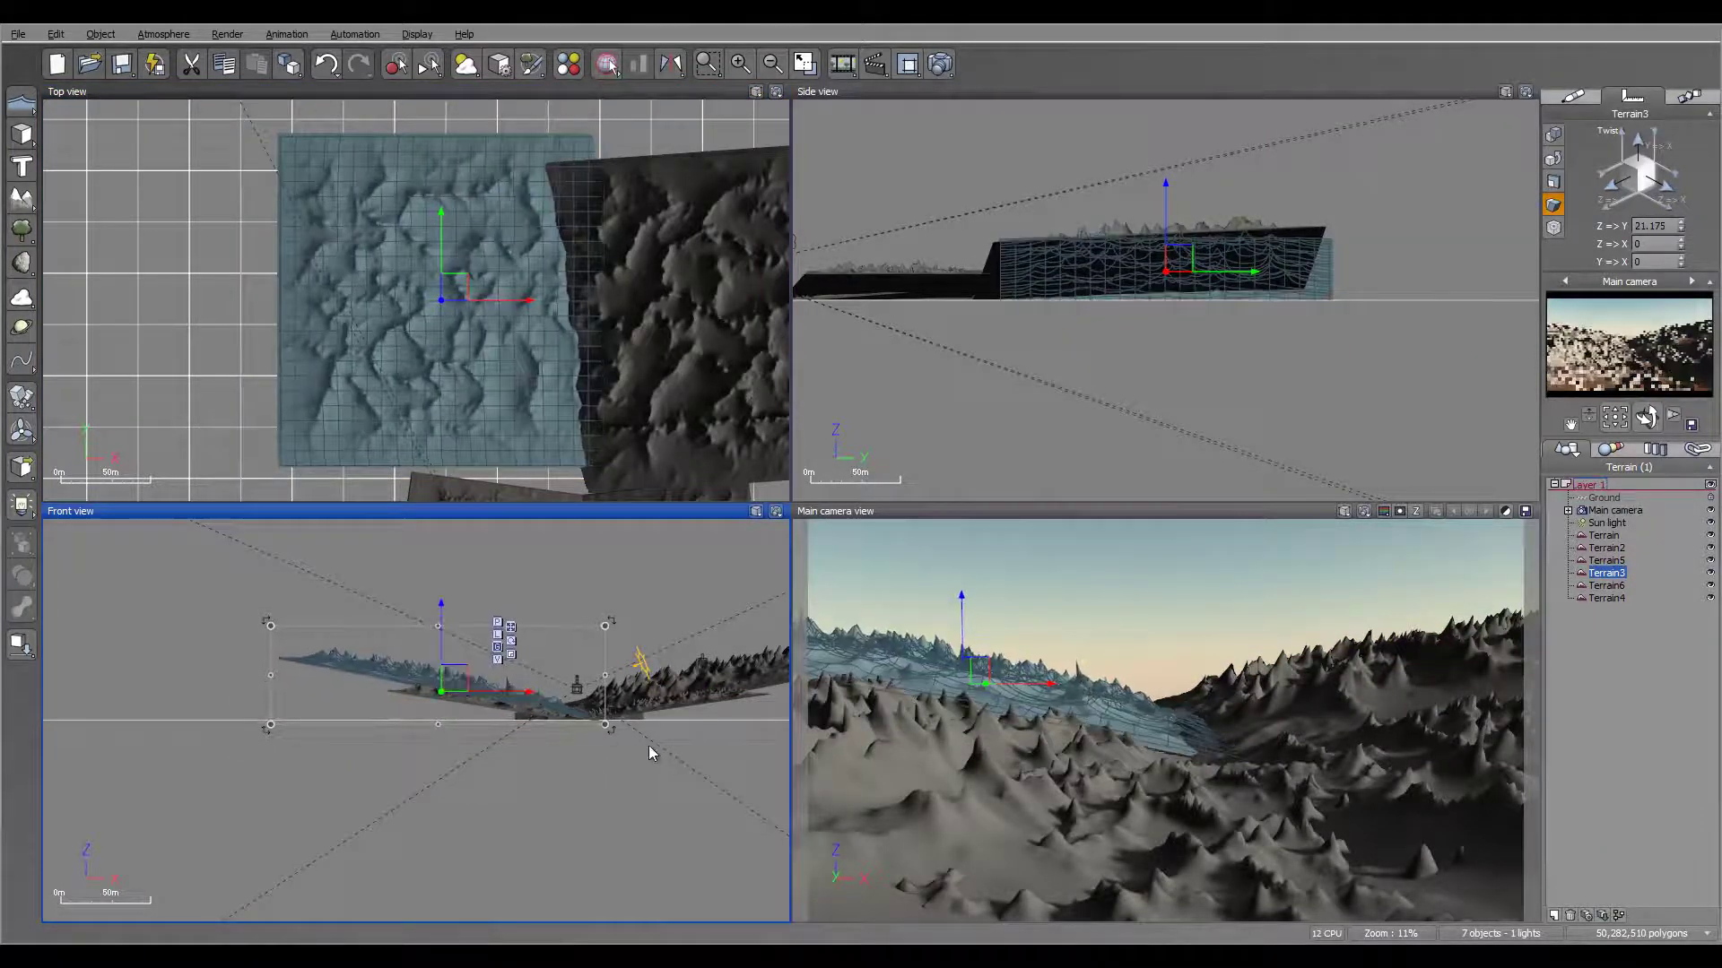
{"action": "left_click_drag", "start_coordinate": [613, 736], "coordinate": [611, 740]}
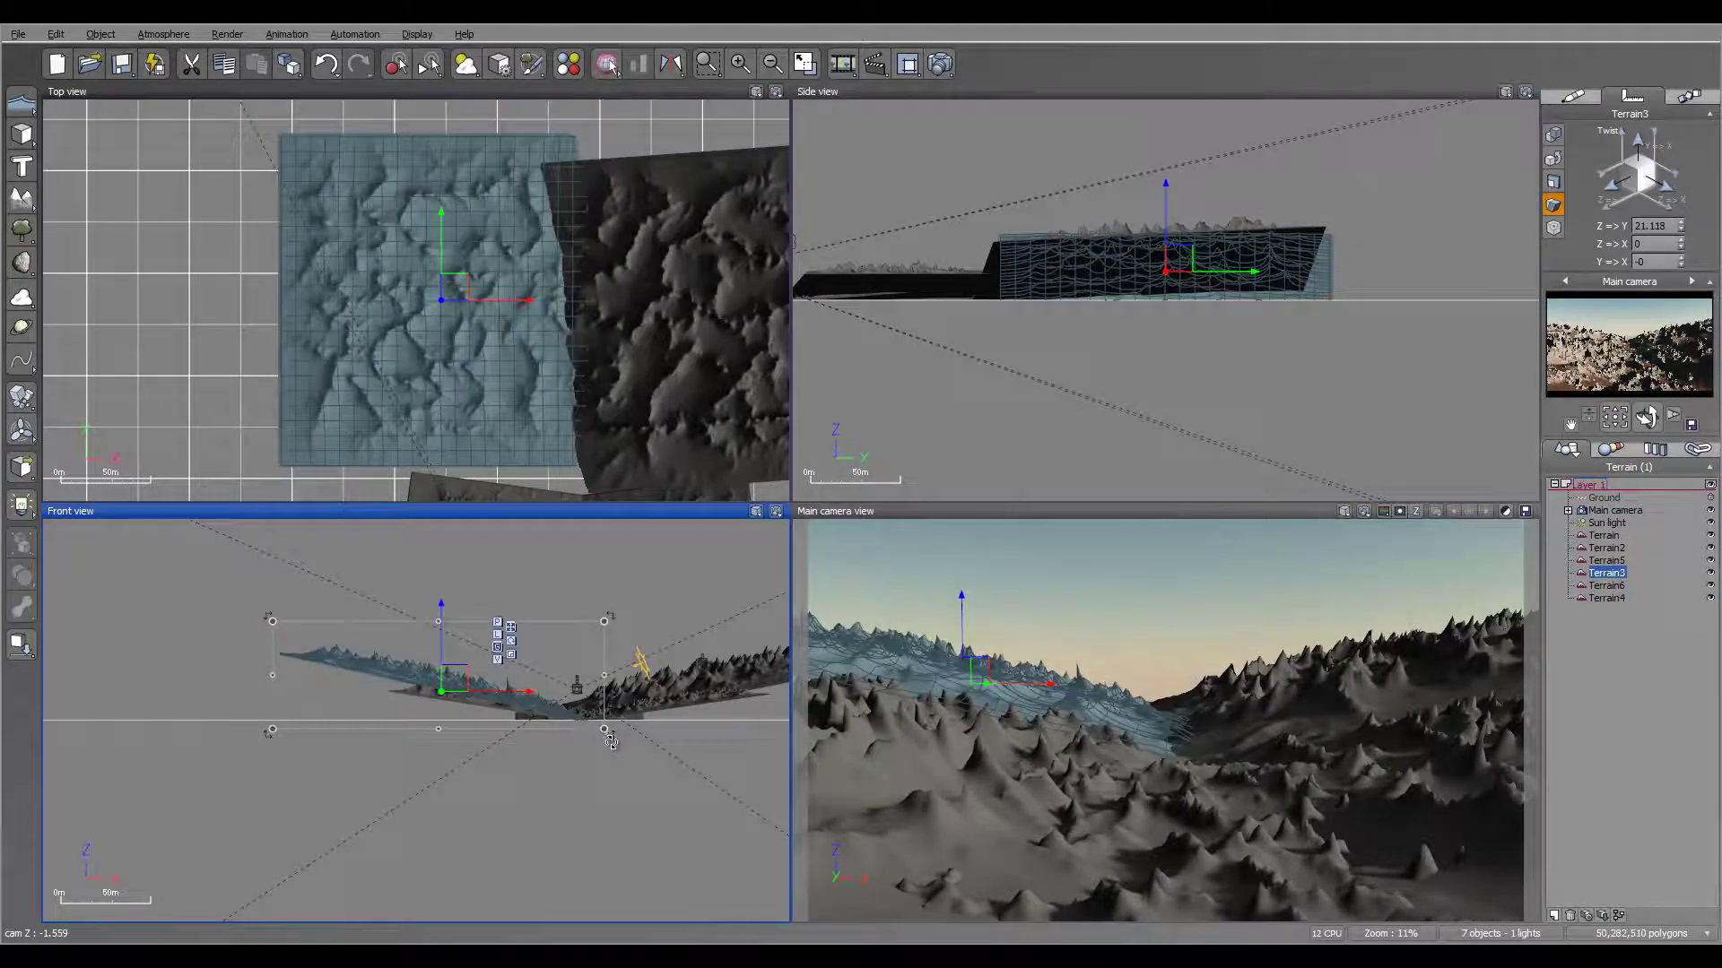
Step: Rotate Terrain3 clockwise in the top view and shift it inward so it overlaps Terrain5
{"action": "left_click", "coordinate": [608, 476]}
{"action": "left_click_drag", "start_coordinate": [608, 475], "coordinate": [562, 489]}
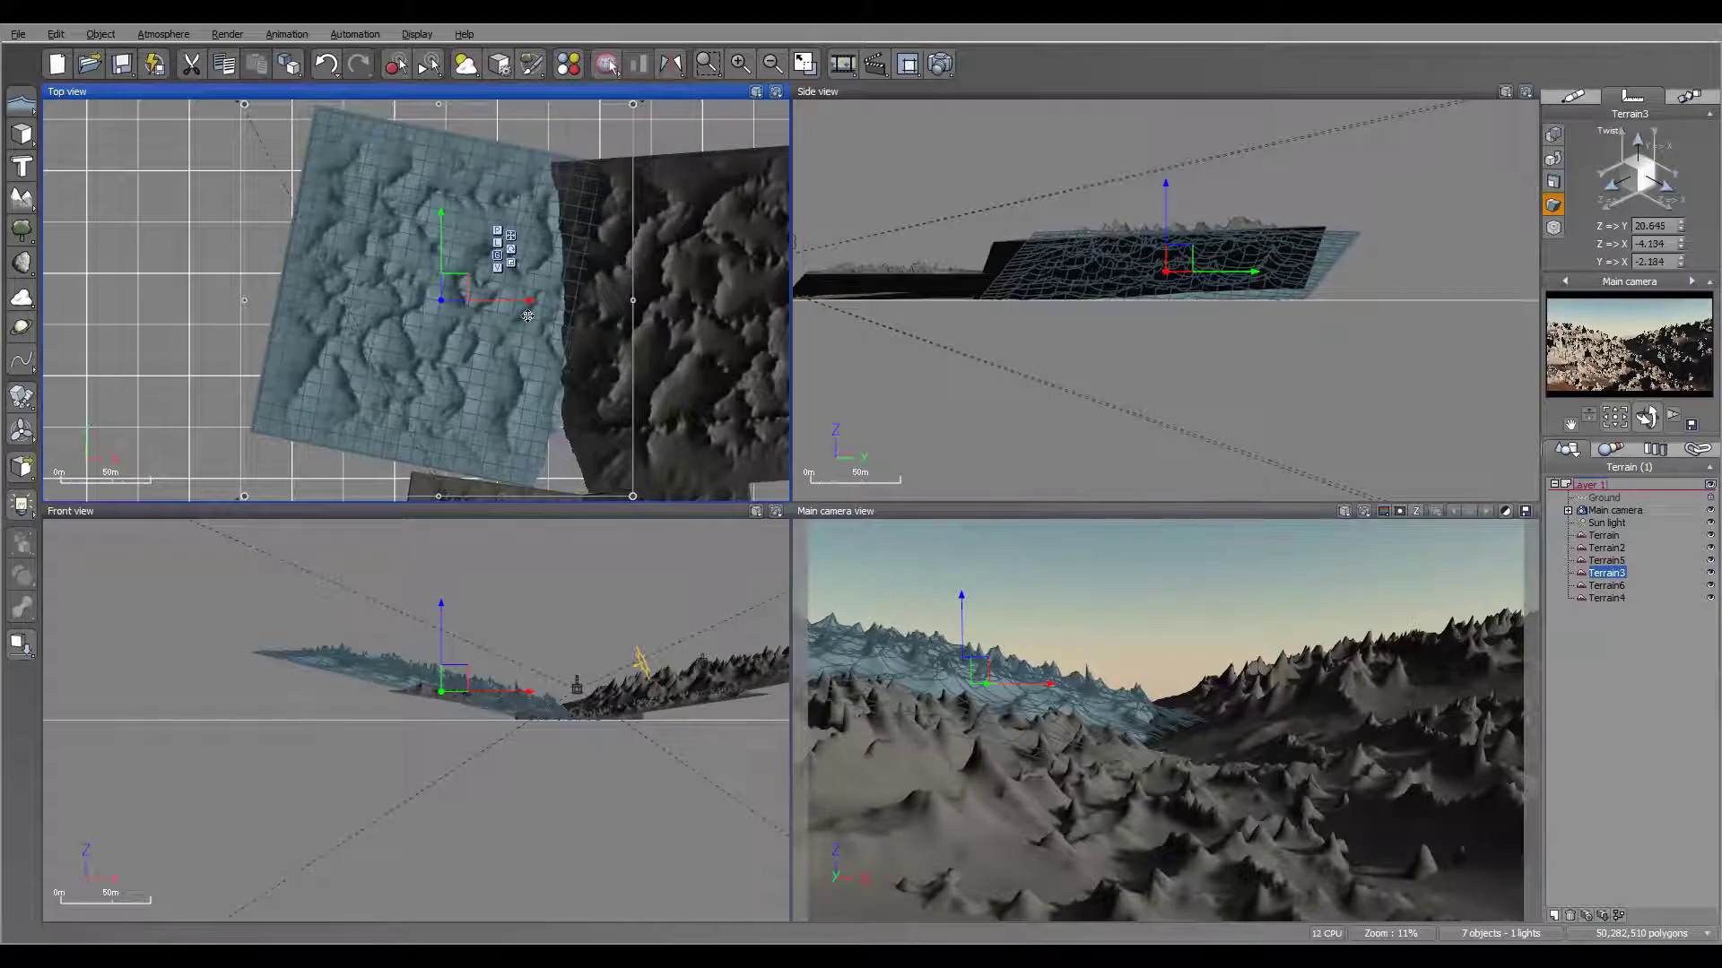
{"action": "left_click_drag", "start_coordinate": [433, 295], "coordinate": [466, 307]}
Step: Tilt Terrain3 slightly in the side view, lift it a little, and shift it back outward beside Terrain5
{"action": "left_click", "coordinate": [1246, 235]}
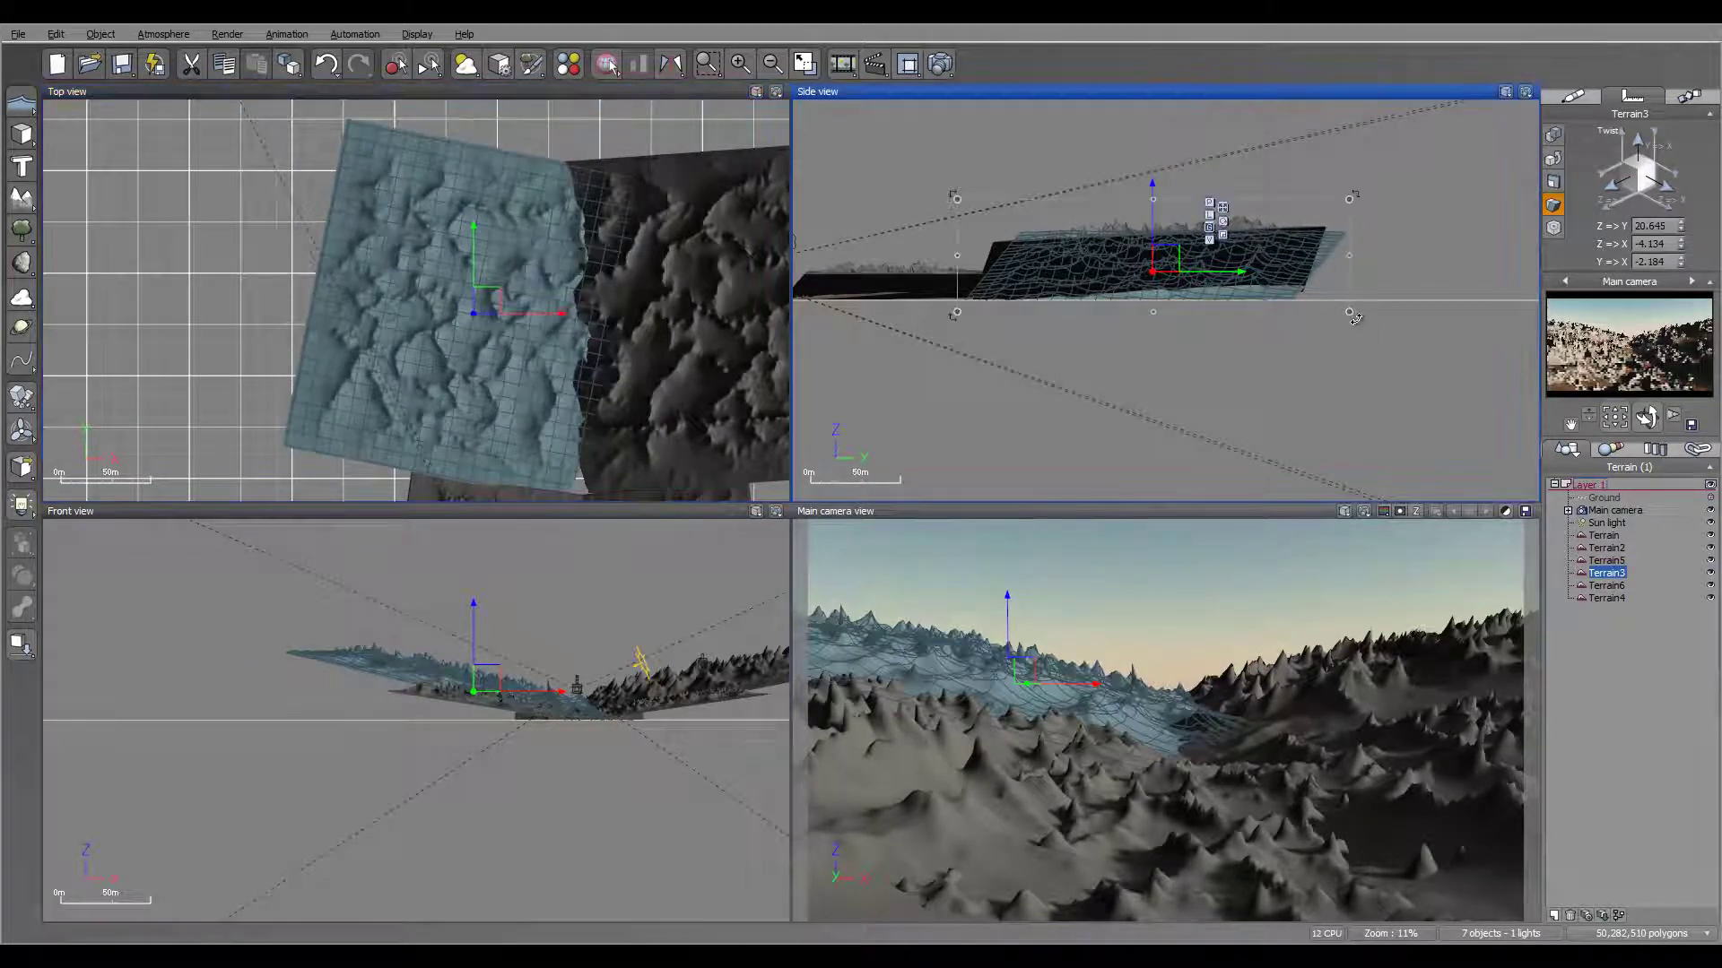
{"action": "left_click_drag", "start_coordinate": [1354, 317], "coordinate": [1356, 317]}
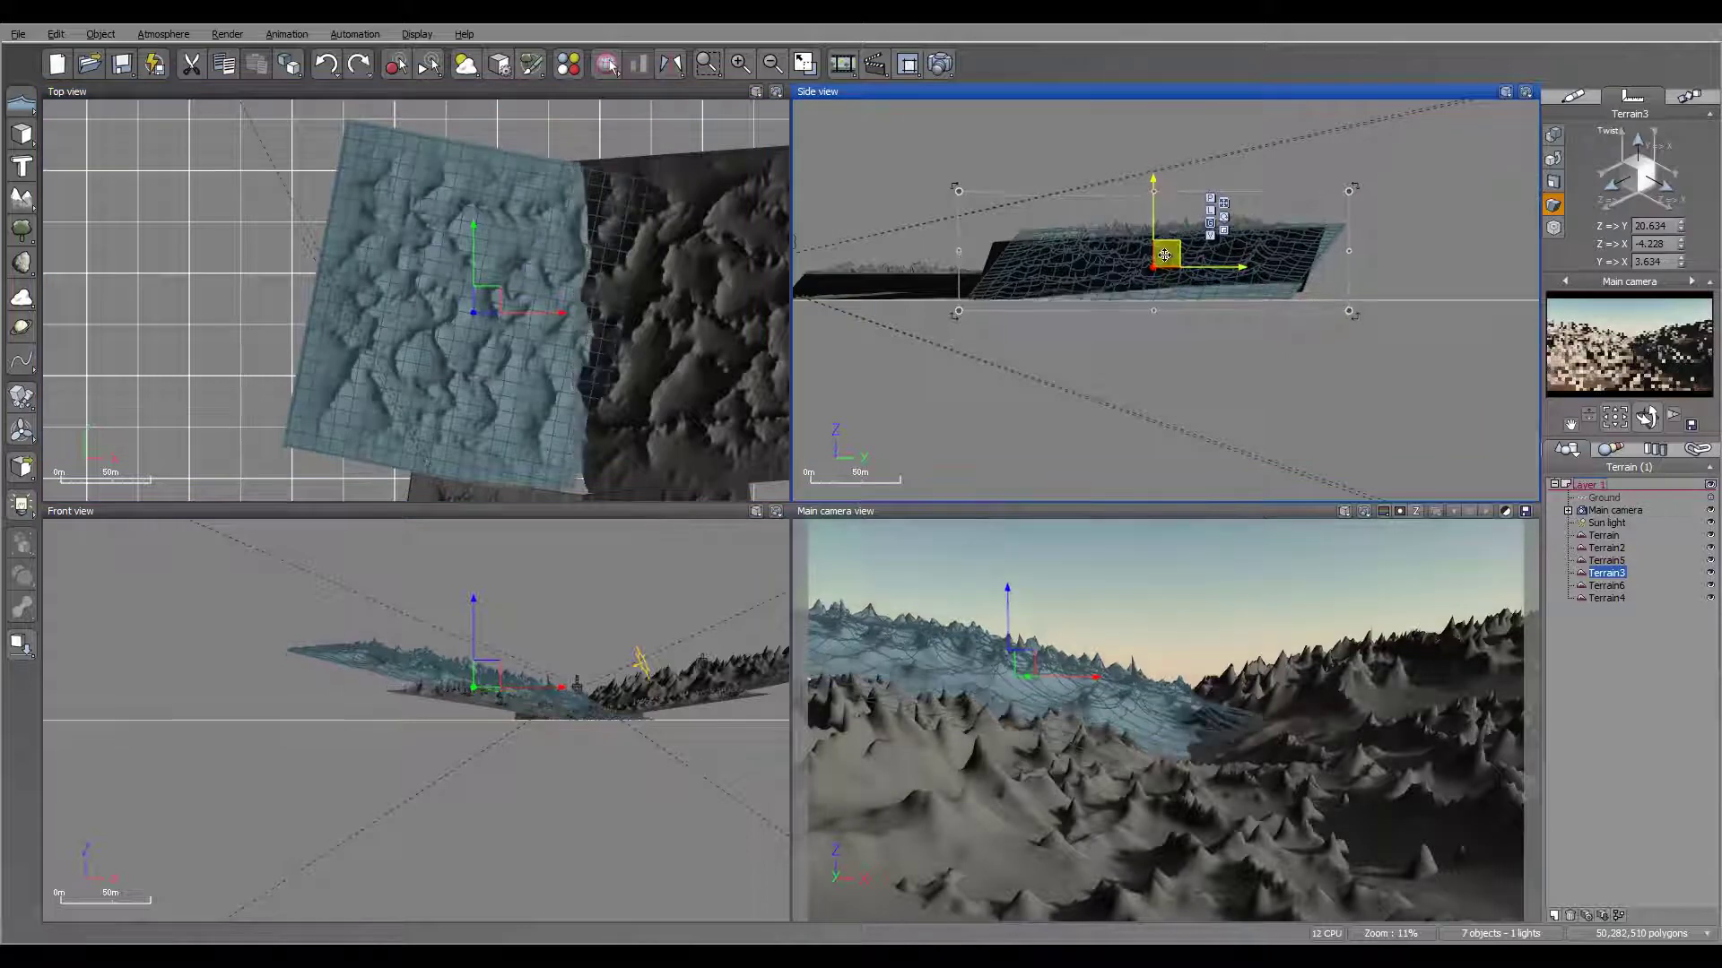
{"action": "left_click_drag", "start_coordinate": [1350, 316], "coordinate": [1362, 322]}
{"action": "left_click_drag", "start_coordinate": [499, 302], "coordinate": [473, 297]}
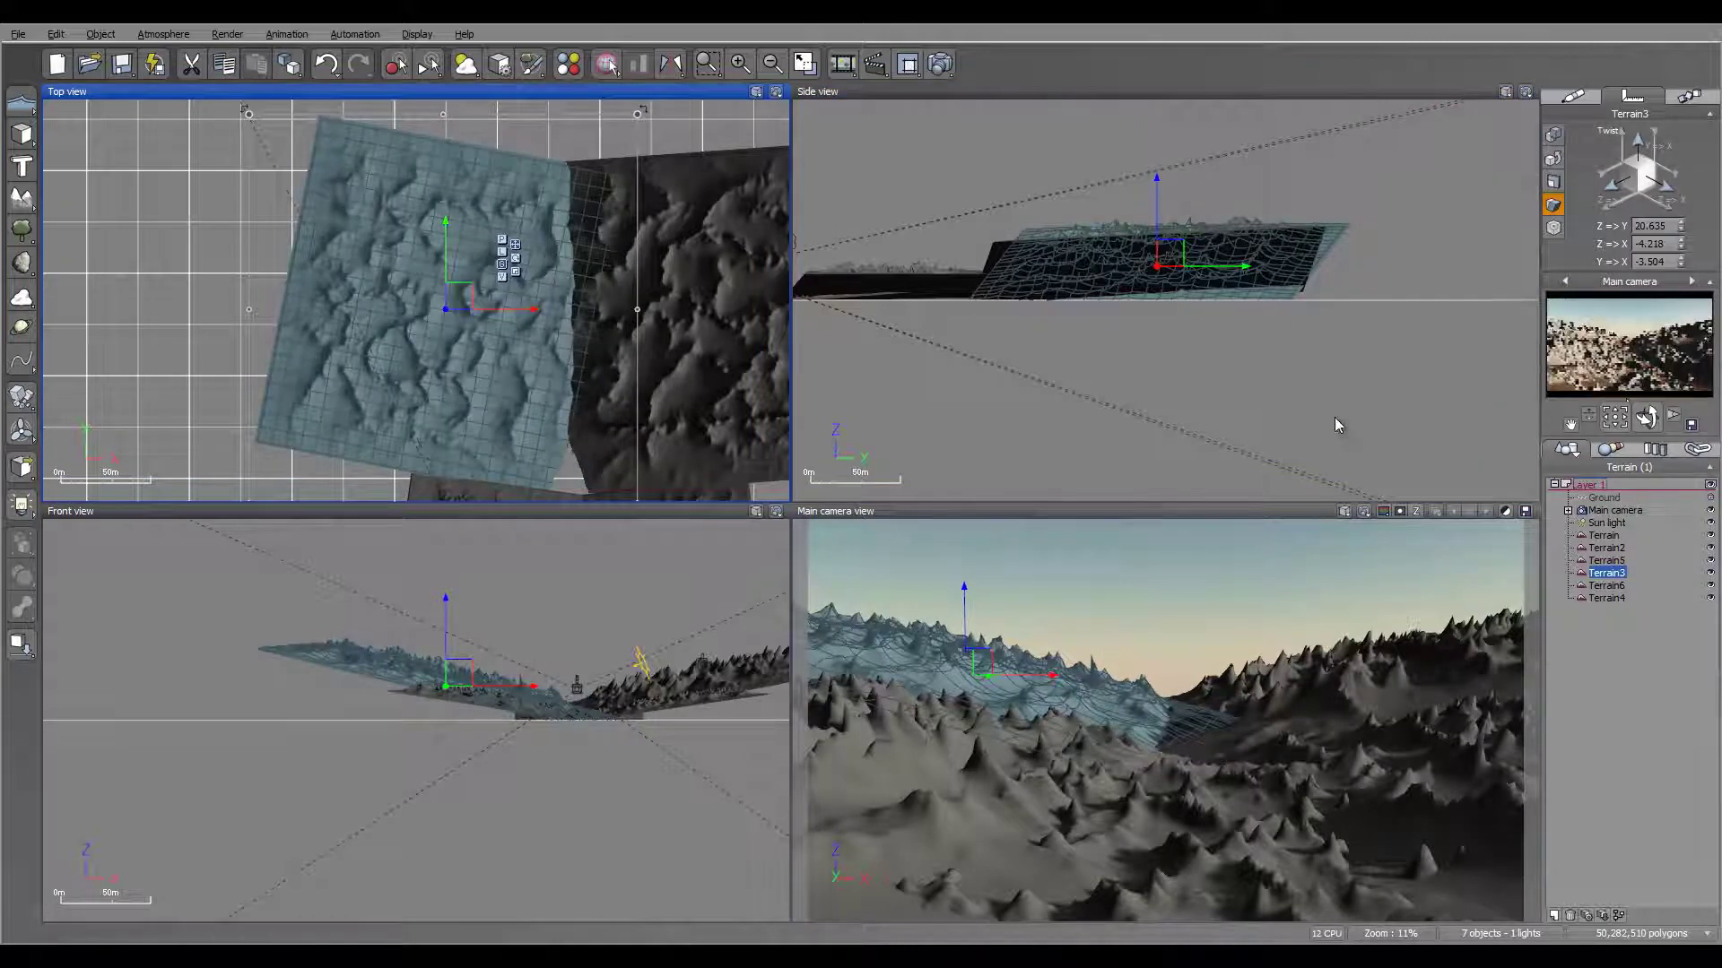
Step: Move Terrain4 from its spot beside the landscape to the seam between the two rear slopes in the top view
{"action": "left_click", "coordinate": [1607, 598]}
{"action": "right_click_drag", "start_coordinate": [654, 469], "coordinate": [393, 497]}
{"action": "scroll", "coordinate": [477, 377], "scroll_direction": "down", "scroll_amount": 2}
{"action": "left_click_drag", "start_coordinate": [290, 324], "coordinate": [764, 295]}
{"action": "right_click_drag", "start_coordinate": [765, 294], "coordinate": [464, 319]}
{"action": "left_click_drag", "start_coordinate": [492, 319], "coordinate": [499, 291]}
Step: Tilt Terrain4 slightly in the side view so its far end rises, and position it as the rear valley floor
{"action": "left_click", "coordinate": [1162, 302]}
{"action": "scroll", "coordinate": [1162, 302], "scroll_direction": "up", "scroll_amount": 5}
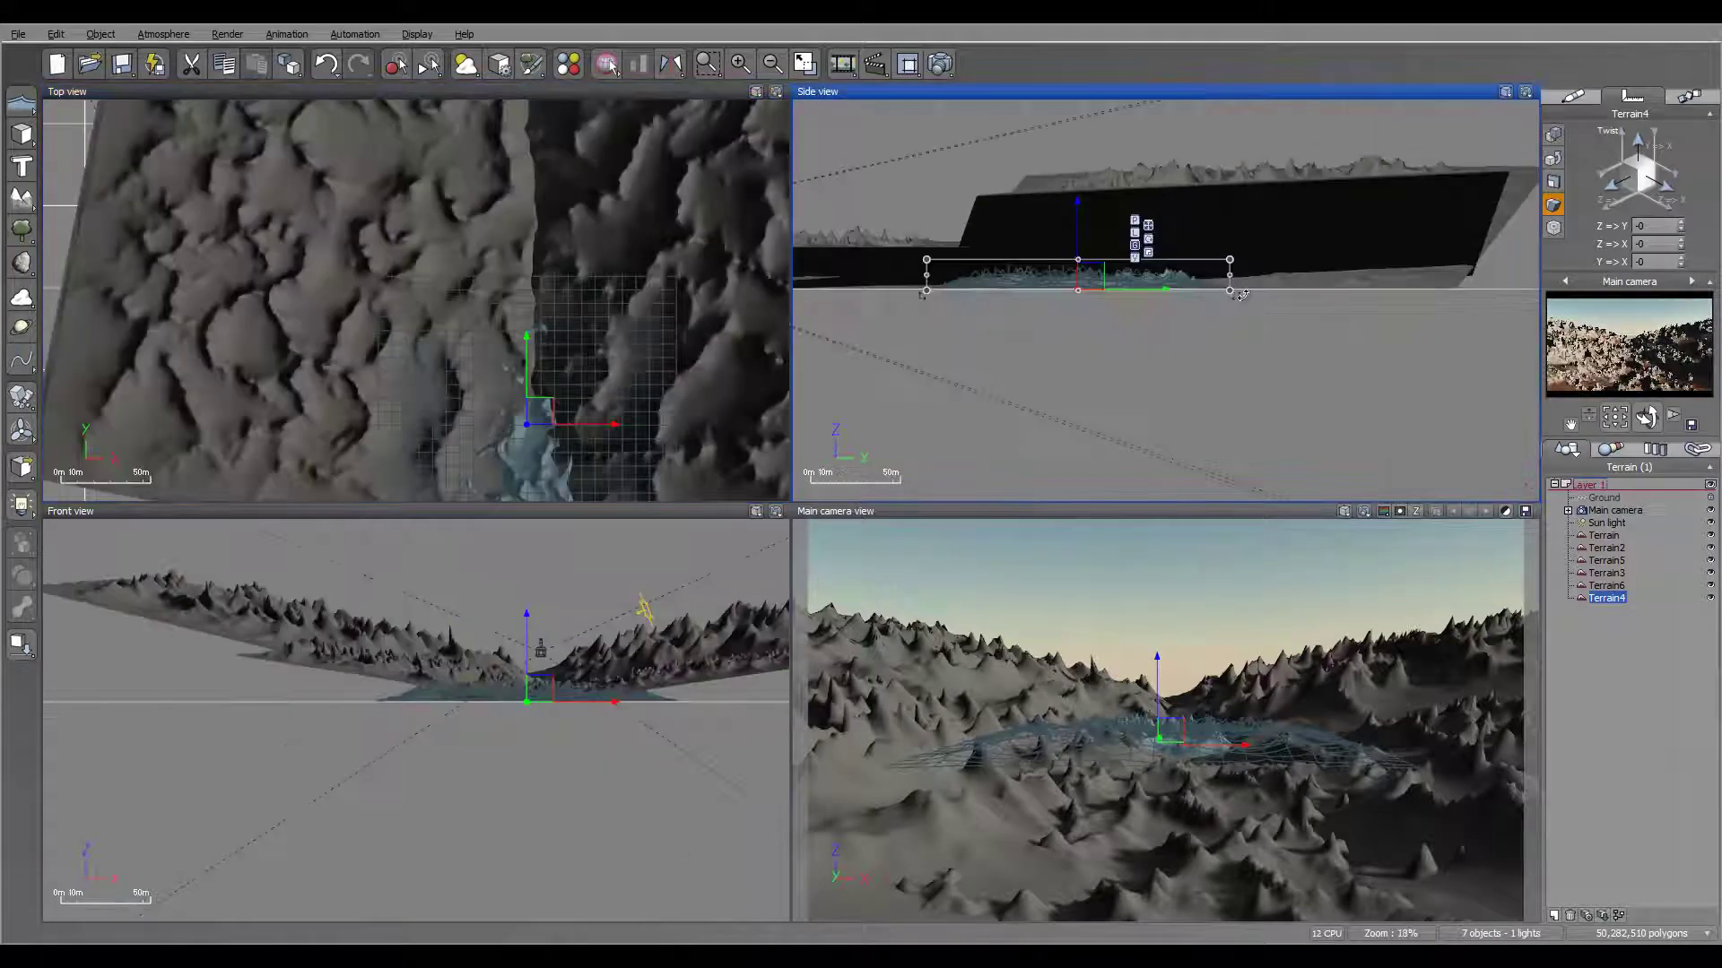
{"action": "left_click_drag", "start_coordinate": [1107, 255], "coordinate": [1115, 269]}
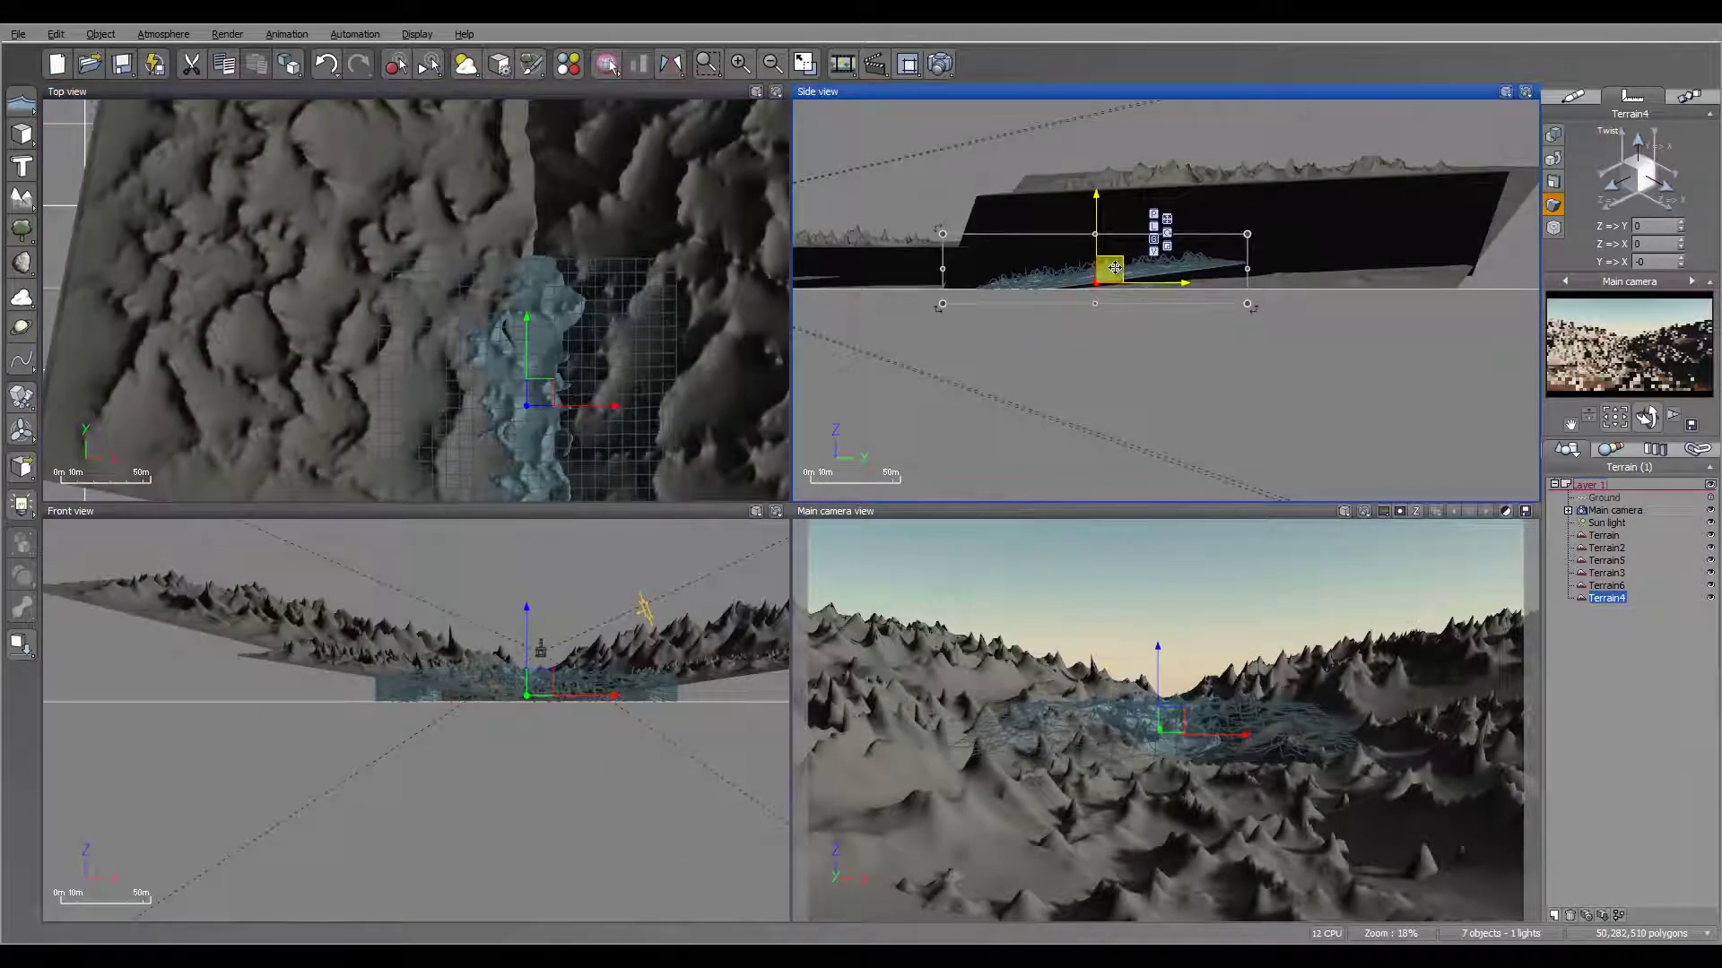
Step: Render the main camera view to check the reshaped rear slopes, accept the post-render options, and close the render display
{"action": "key", "text": "ctrl+F9"}
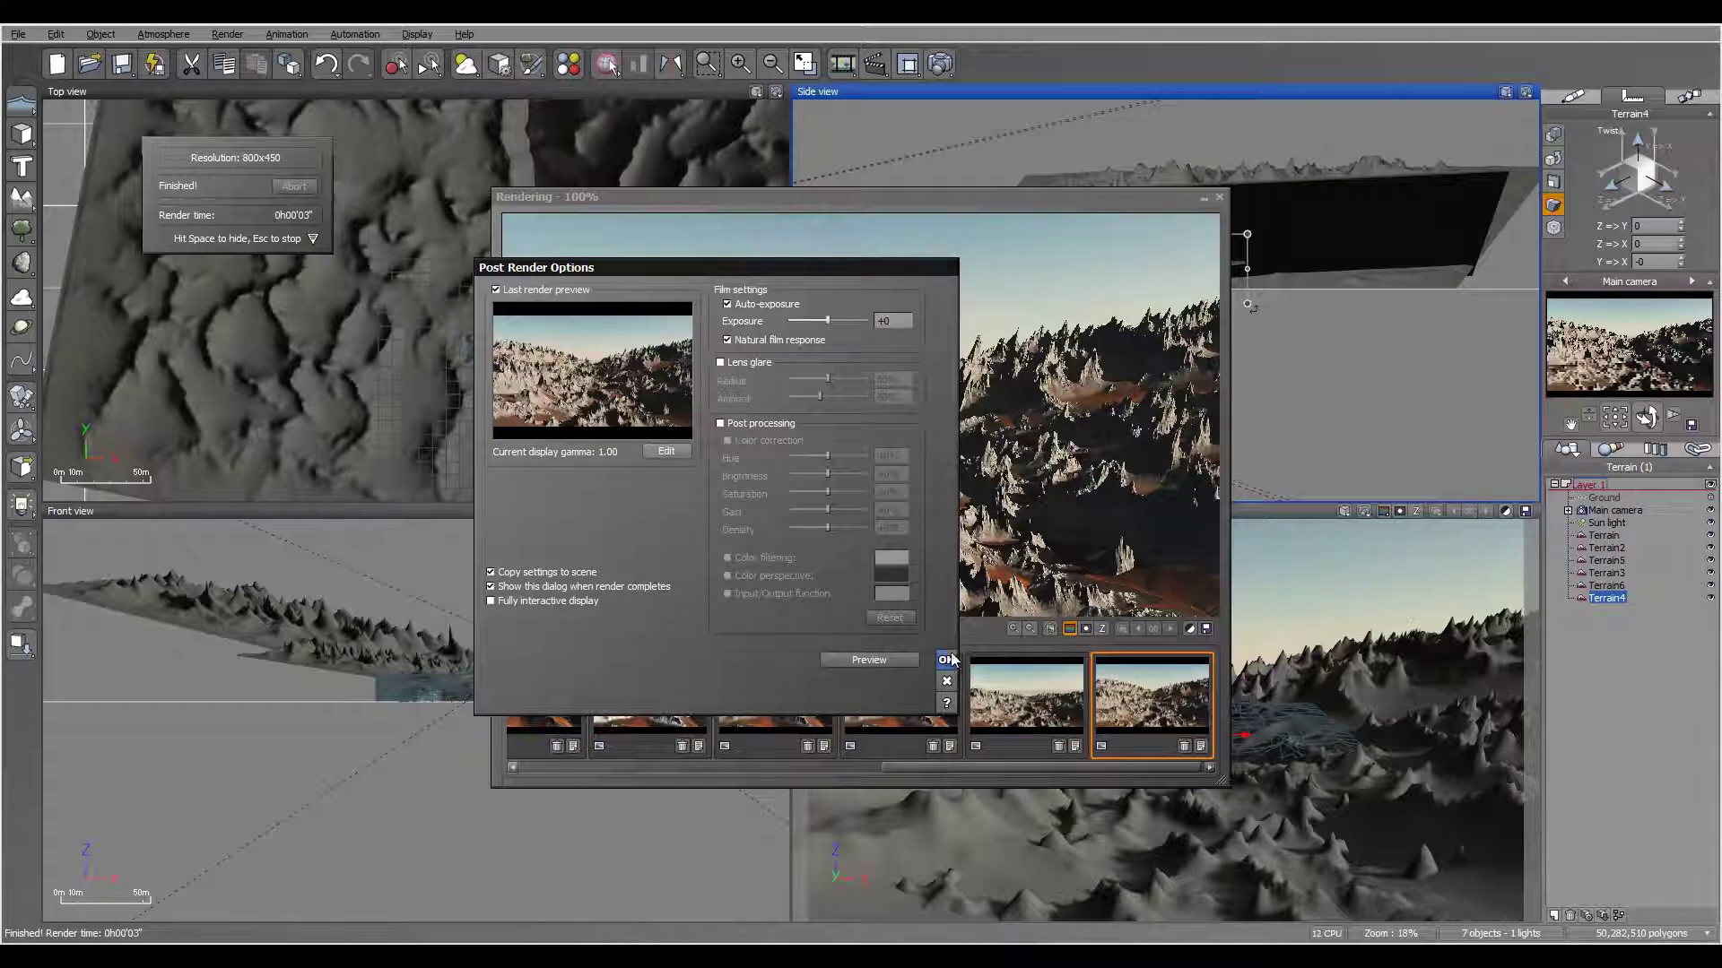
{"action": "left_click", "coordinate": [946, 660]}
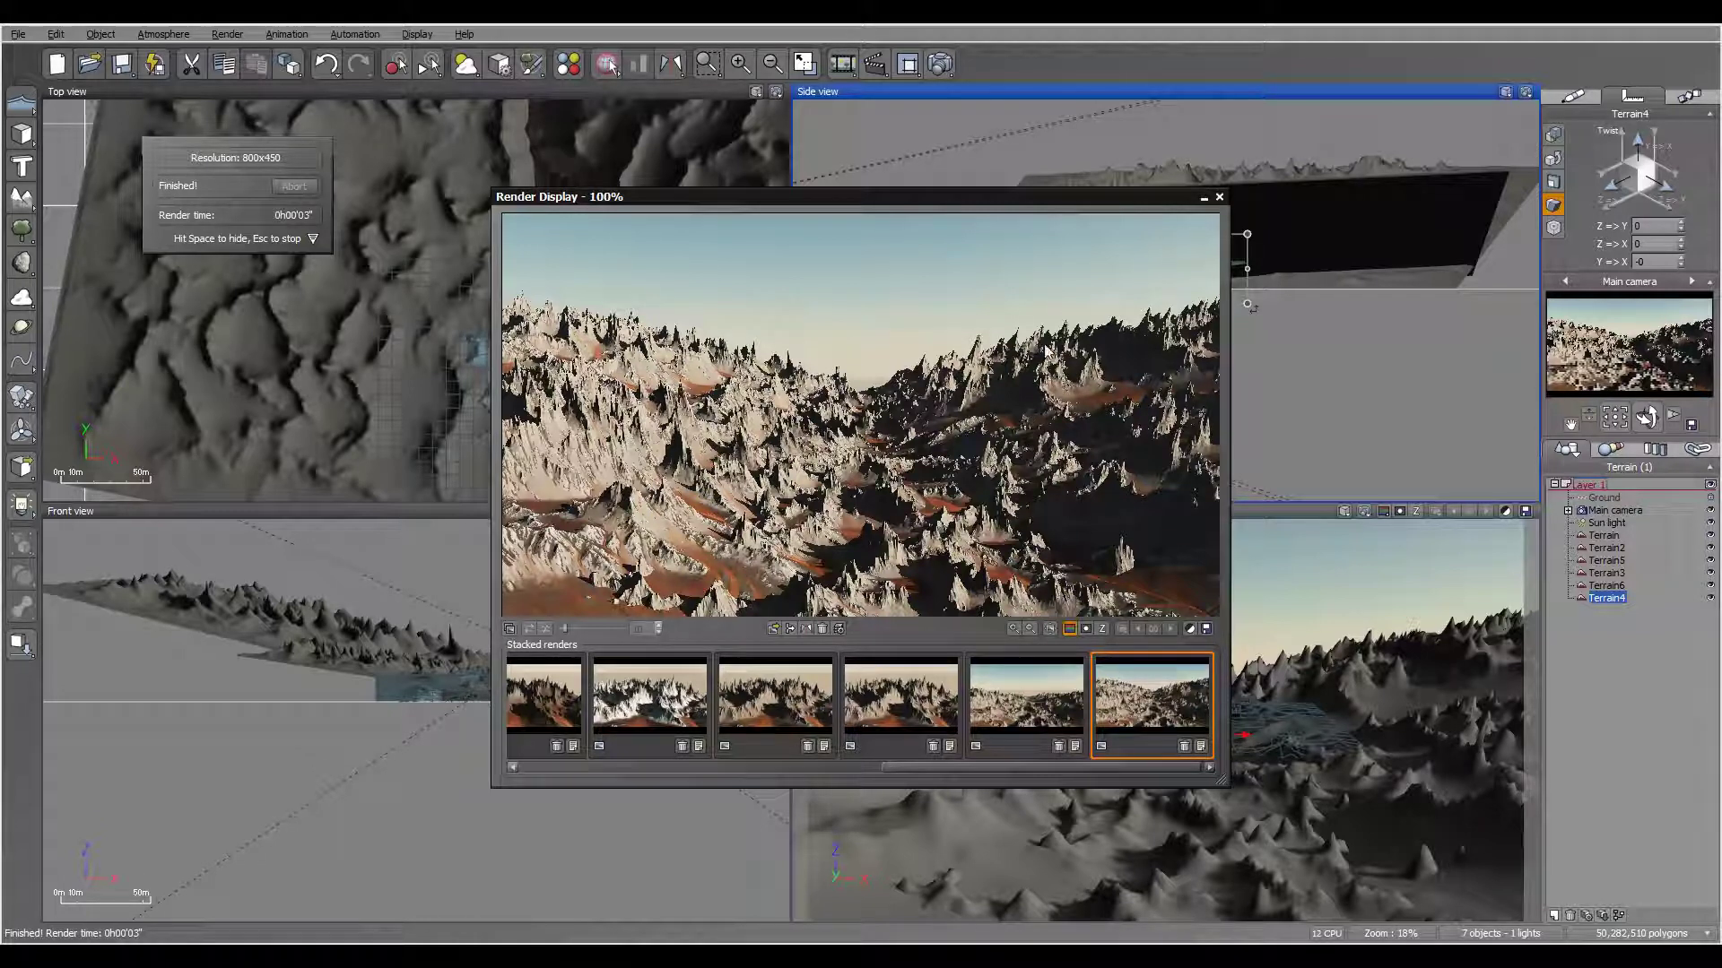
{"action": "left_click", "coordinate": [1220, 197]}
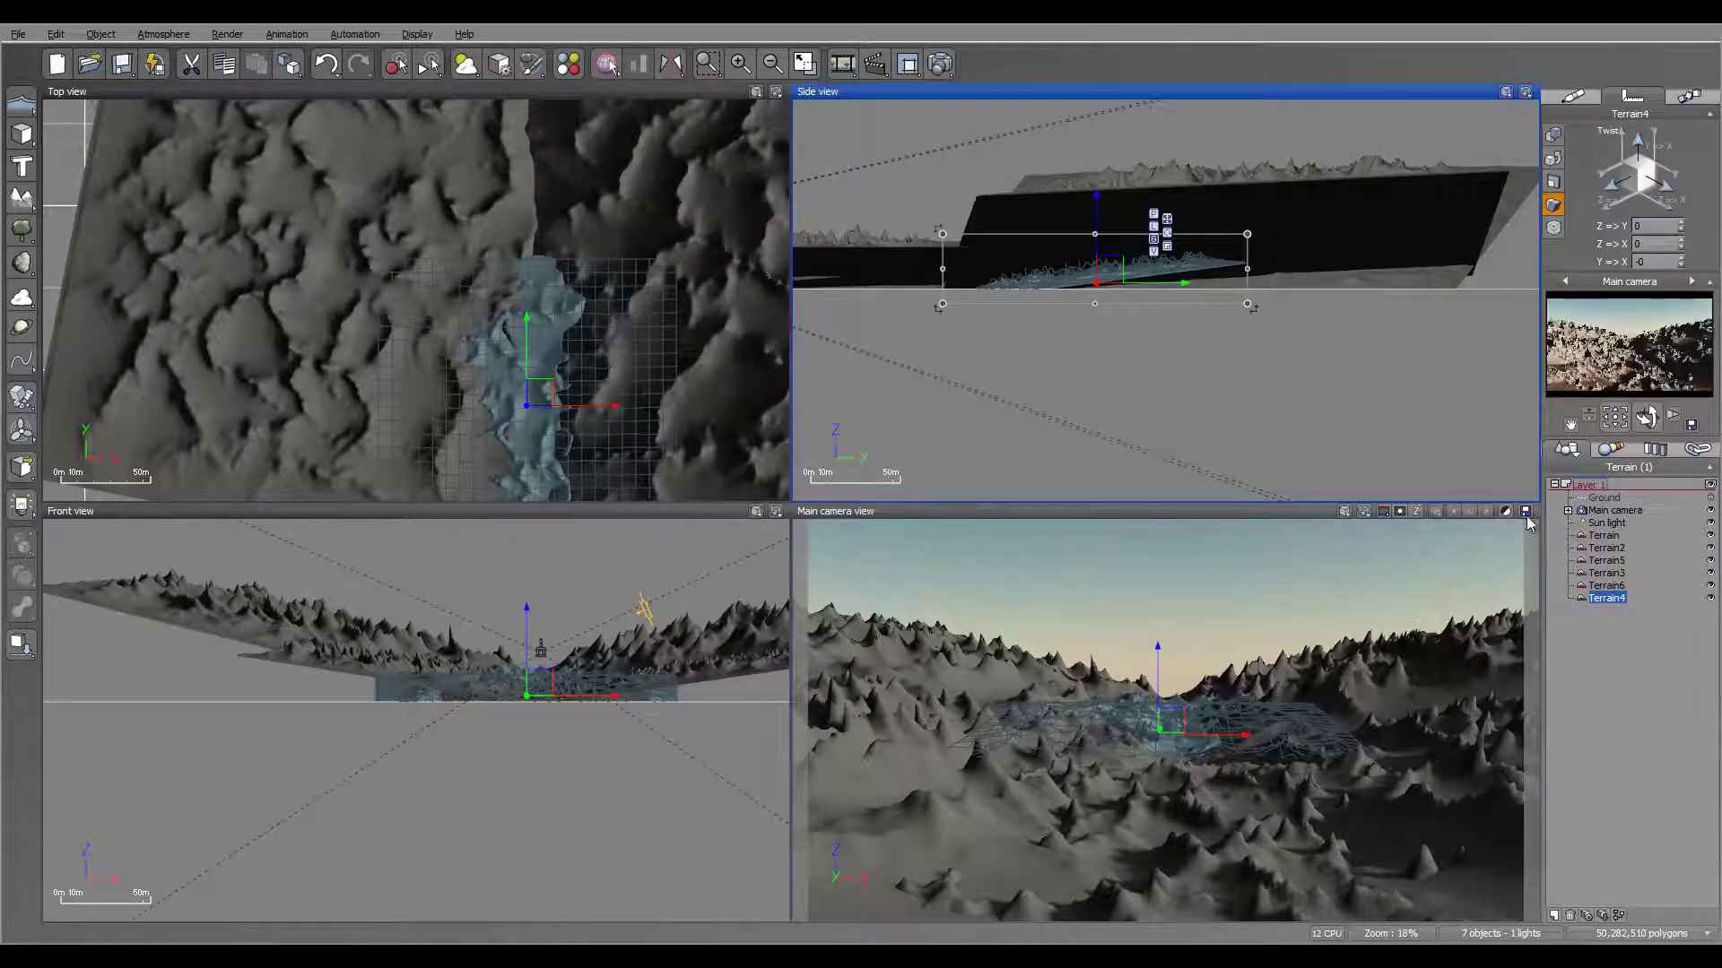